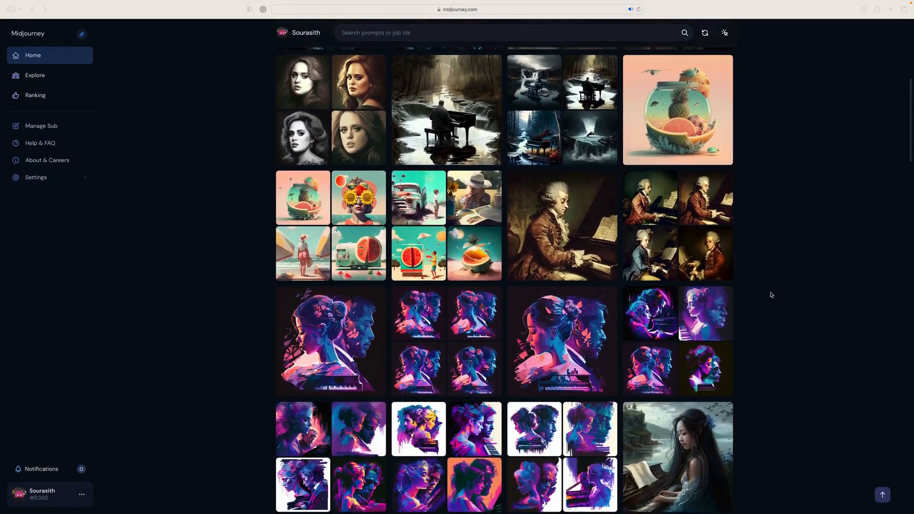
- Look through the Midjourney gallery of generated music artwork, including the piano, guitar, drum and portrait images
scroll(772, 295, "down", 3)
scroll(771, 295, "down", 6)
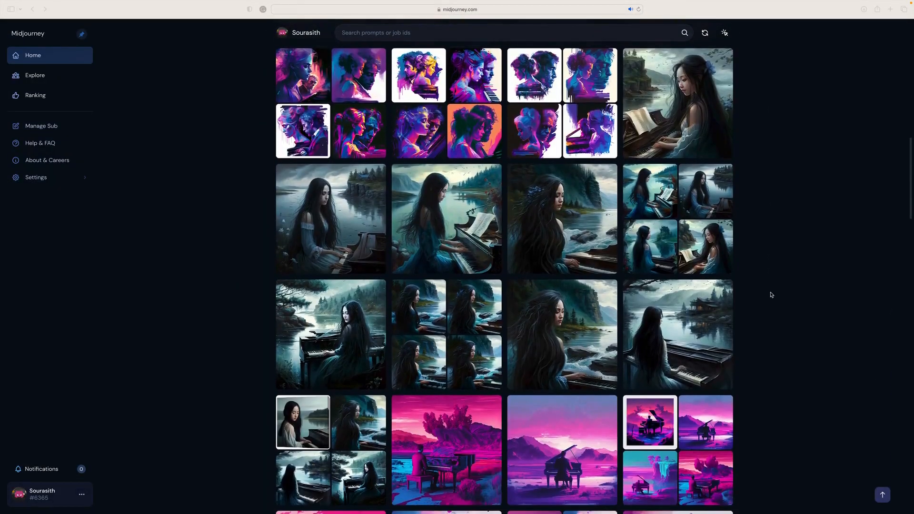
scroll(771, 295, "down", 10)
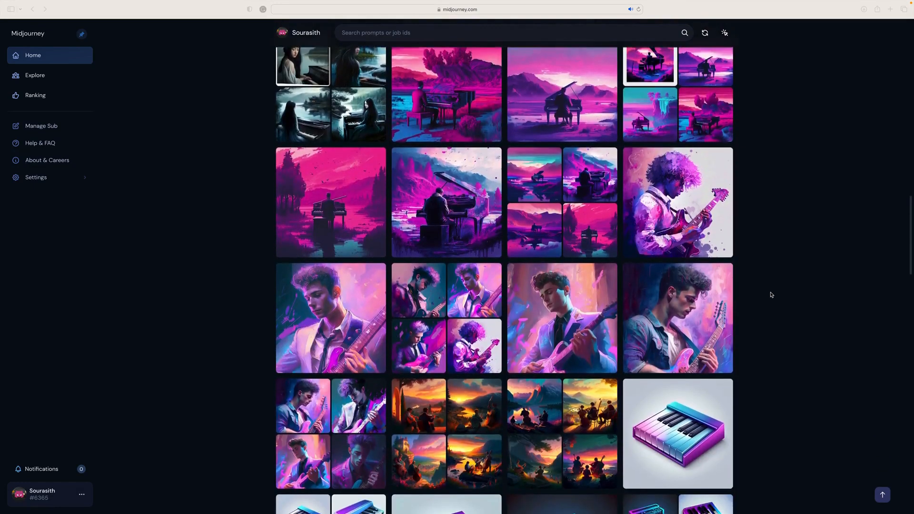
scroll(772, 295, "down", 1)
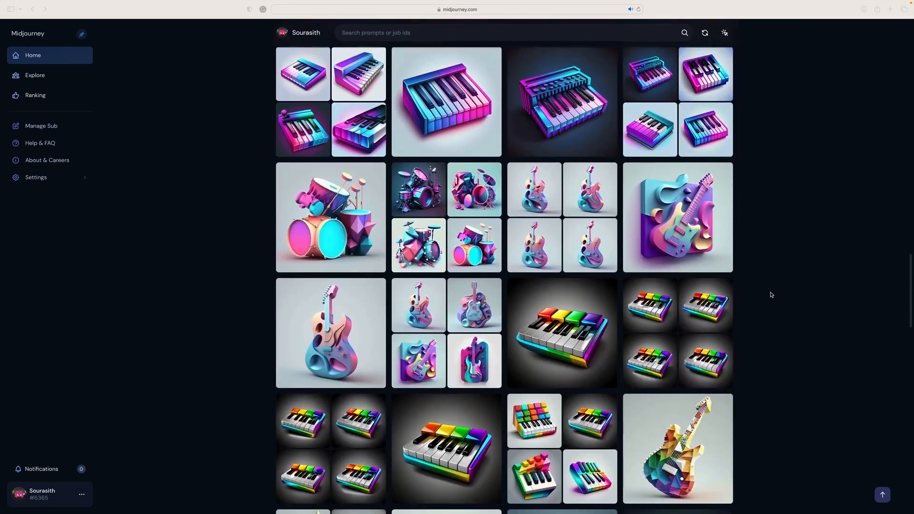
scroll(772, 295, "down", 10)
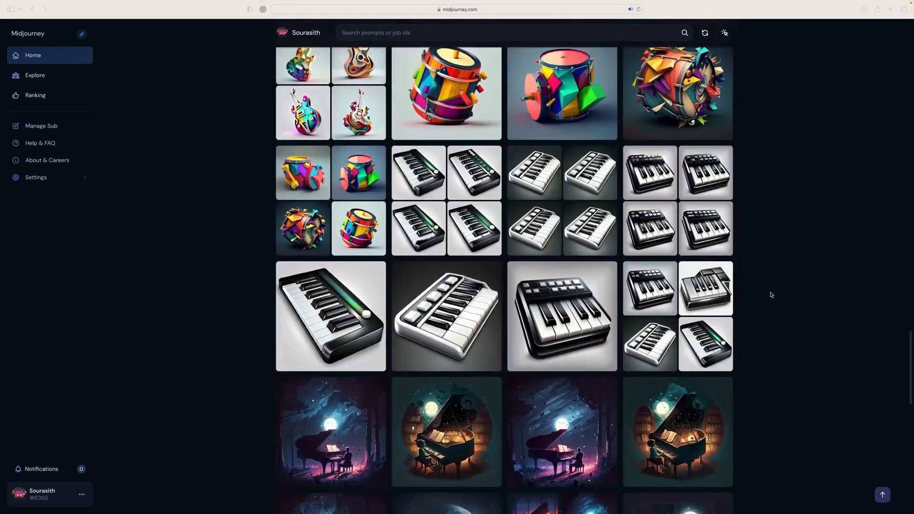
scroll(771, 295, "down", 6)
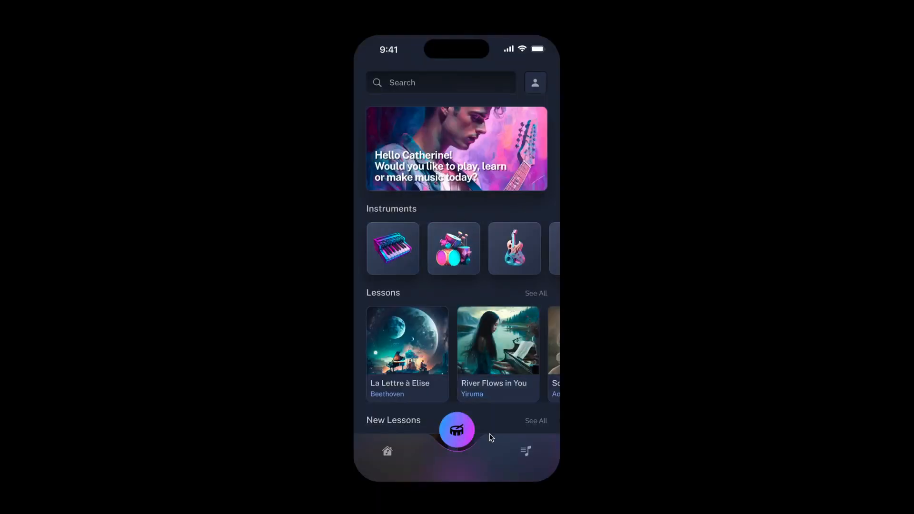
- Try out the music app prototype: view My Recording, browse the home screen's lessons, and play keys on the River Flows in You piano screen
left_click(526, 451)
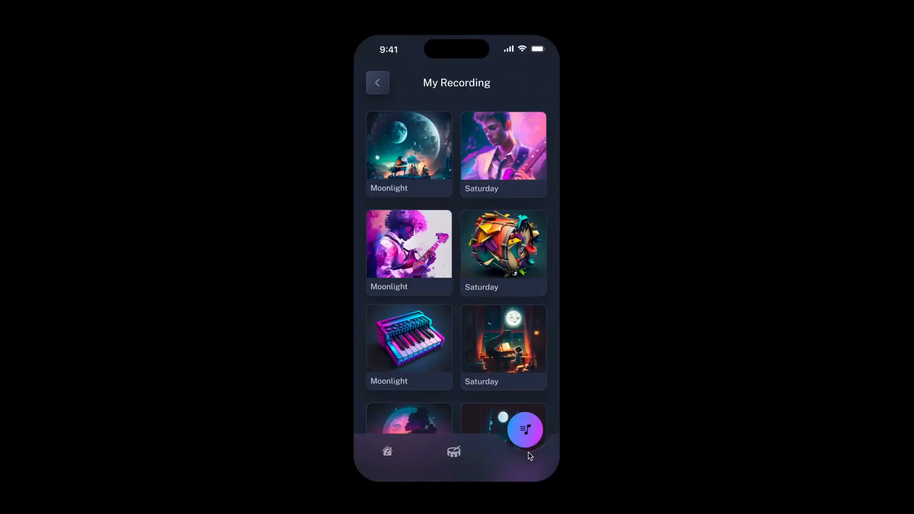
left_click(459, 453)
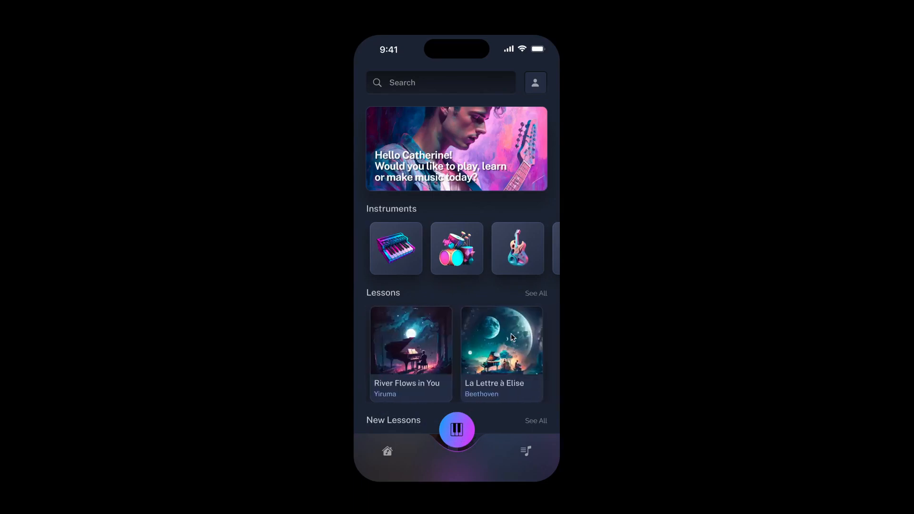
scroll(511, 333, "left", 4)
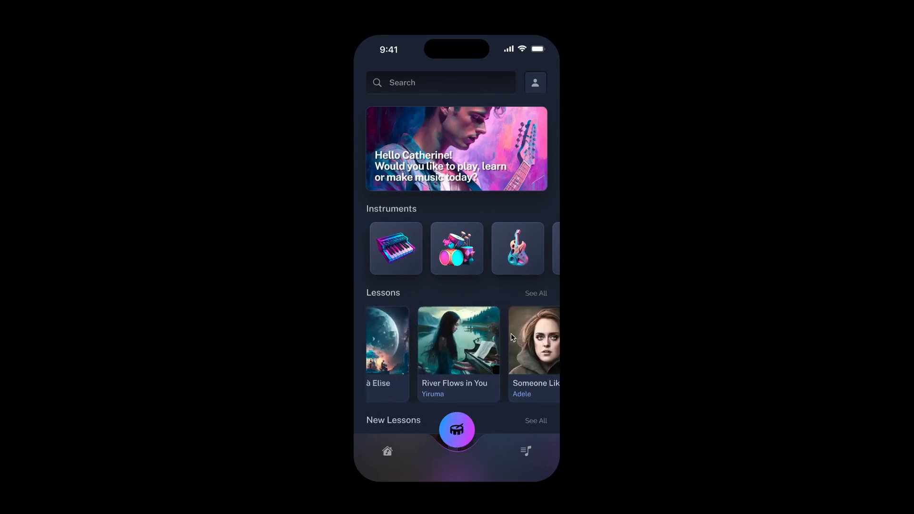
scroll(511, 333, "down", 6)
scroll(511, 337, "up", 6)
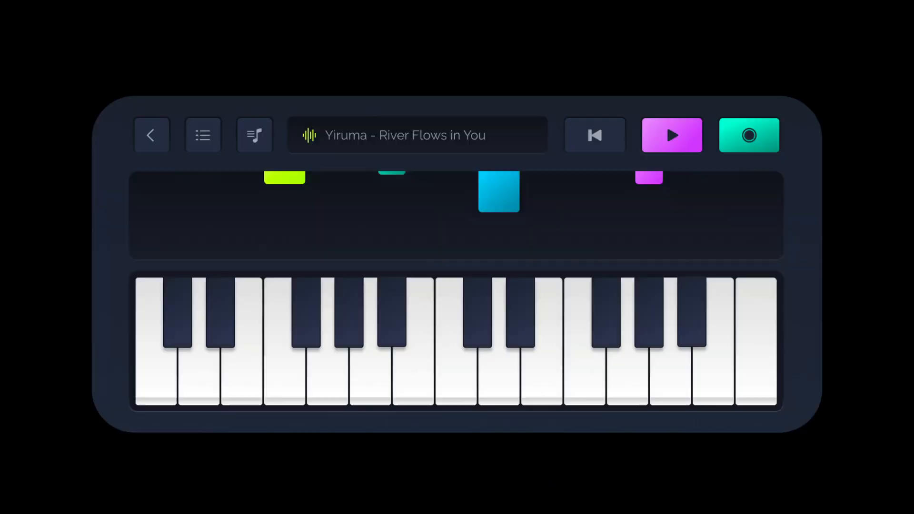
left_click(506, 384)
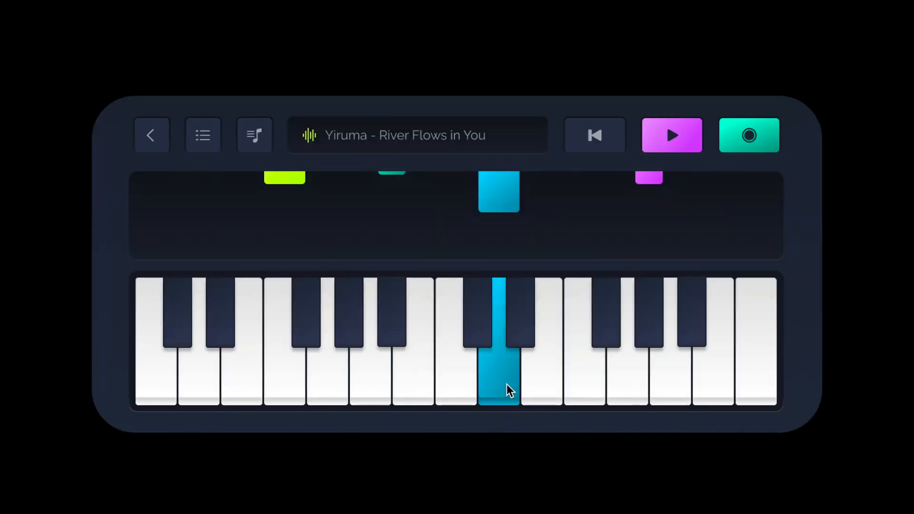
left_click(276, 384)
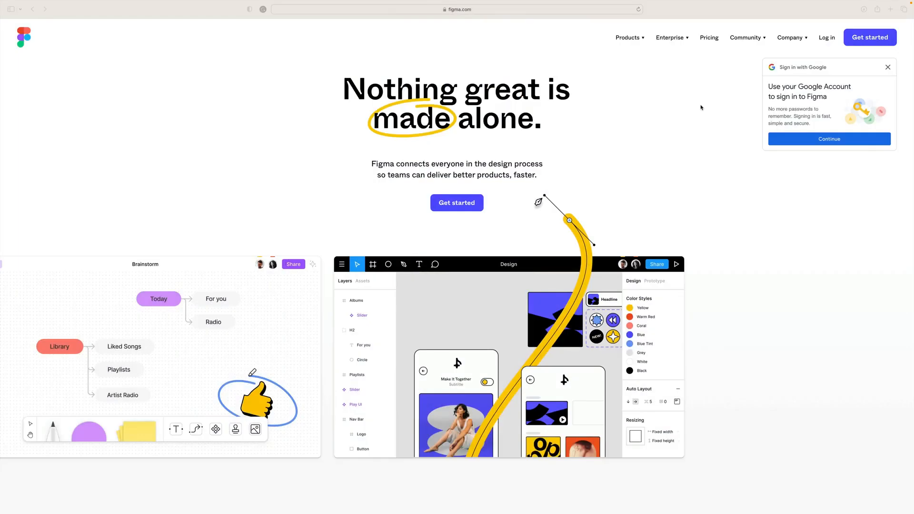
- Look through the Figma homepage, covering its sections on exploring ideas, iterating designs and design systems
left_click(624, 94)
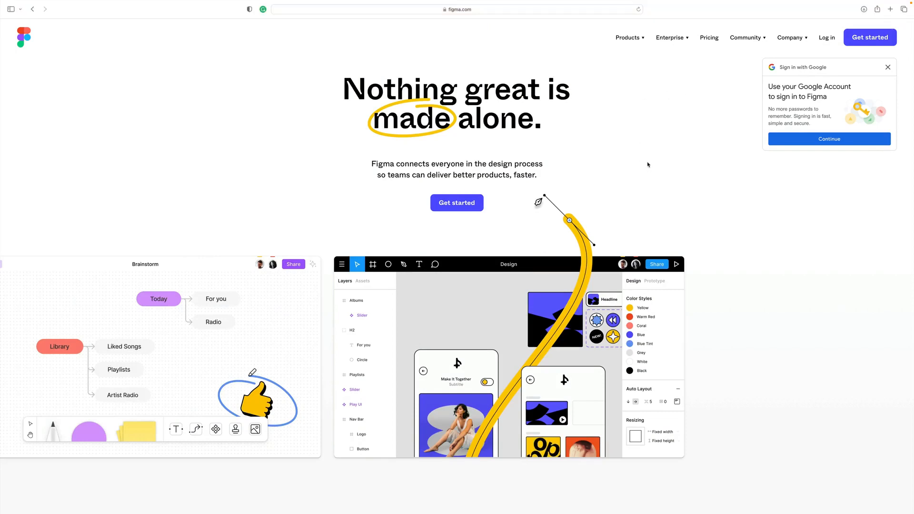
scroll(647, 165, "down", 10)
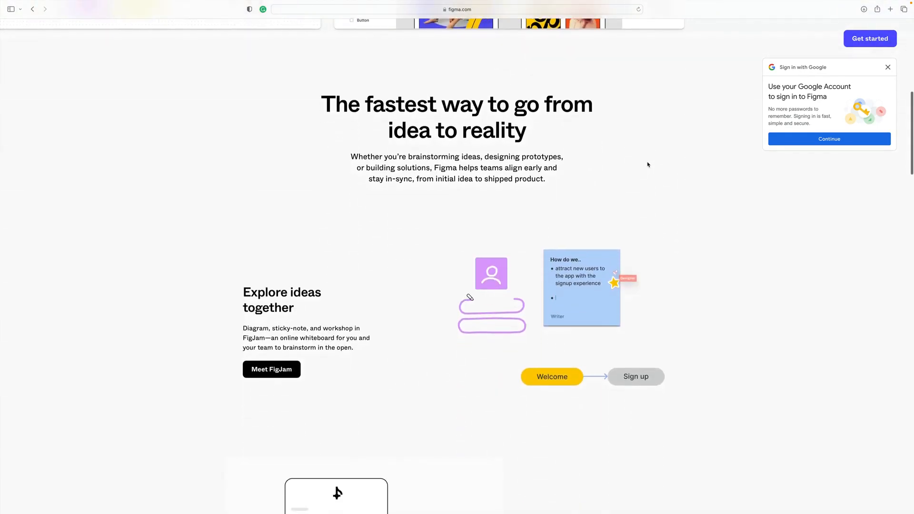
scroll(648, 165, "down", 8)
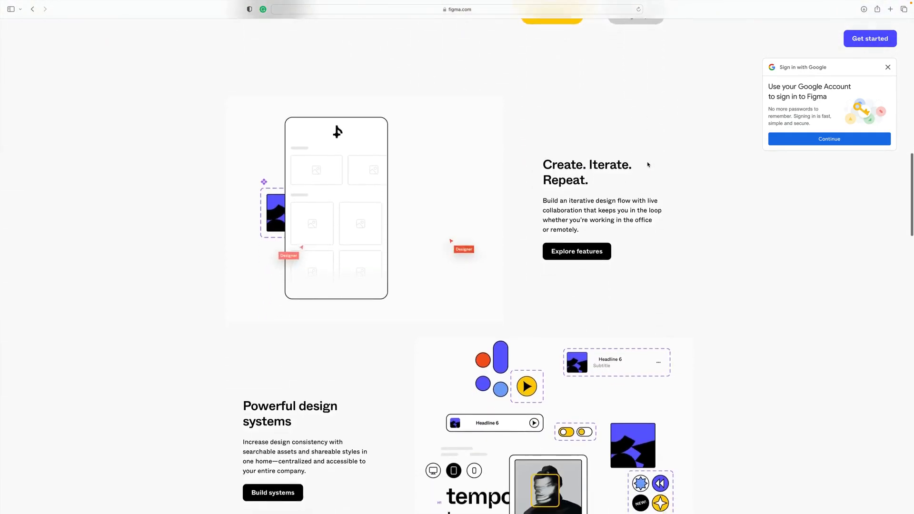
scroll(648, 165, "down", 5)
scroll(648, 165, "up", 10)
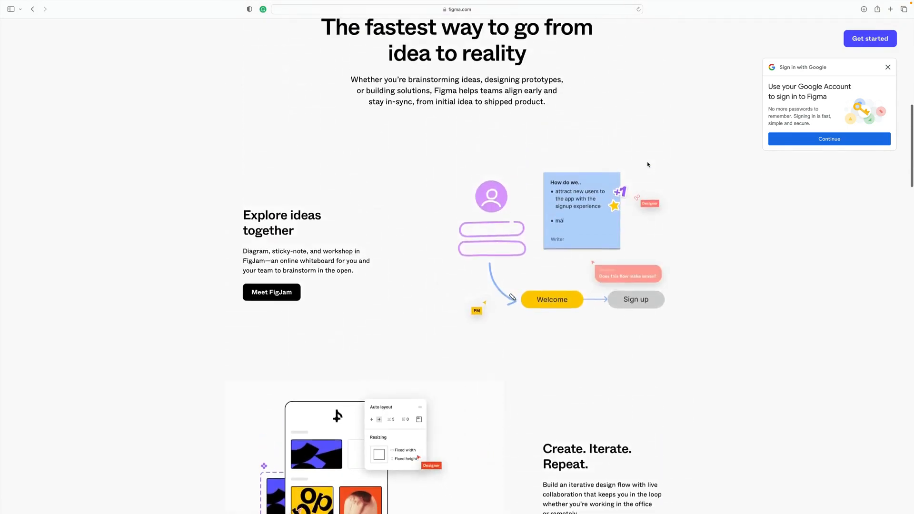
scroll(647, 164, "up", 8)
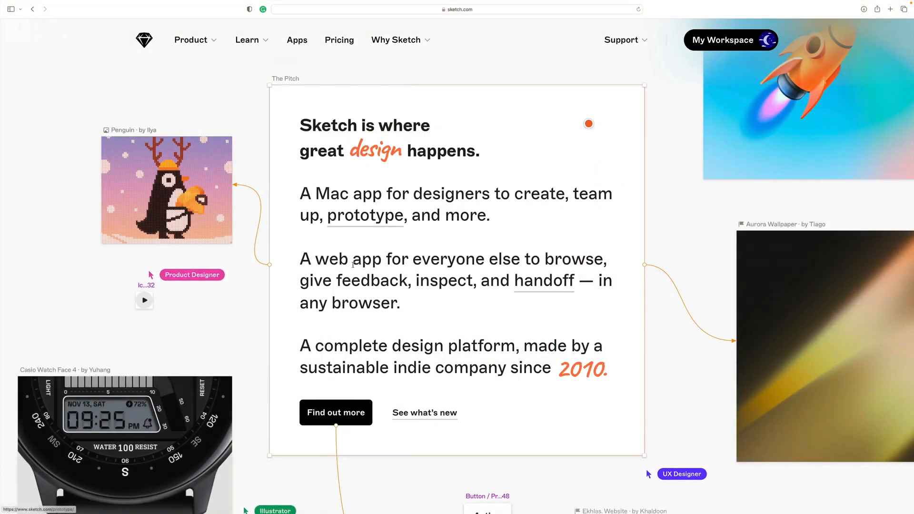
- Look through the Sketch homepage, from its design pitch to the sample work and Mac app section
scroll(353, 264, "down", 9)
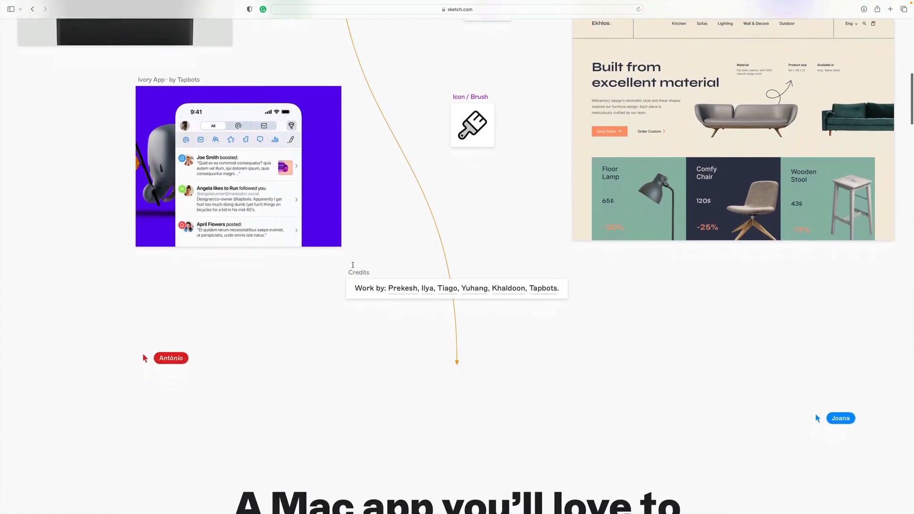
scroll(353, 265, "down", 10)
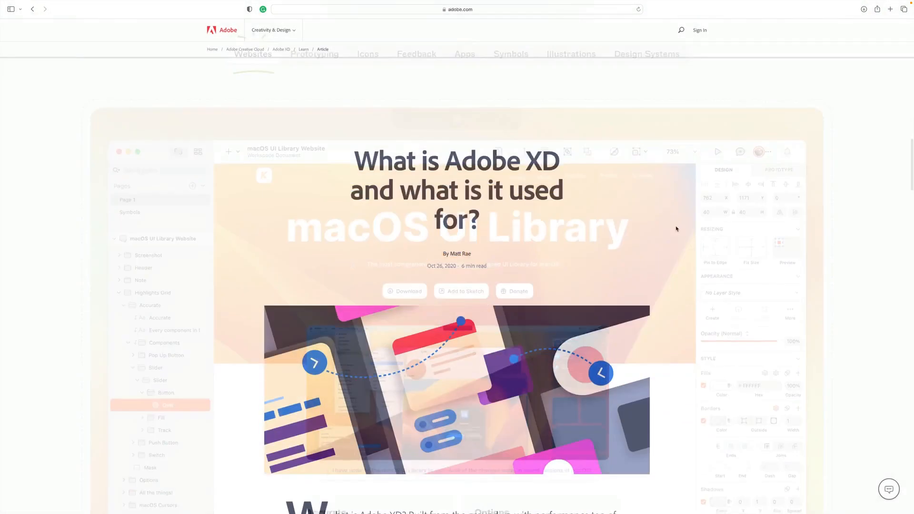
scroll(676, 229, "down", 3)
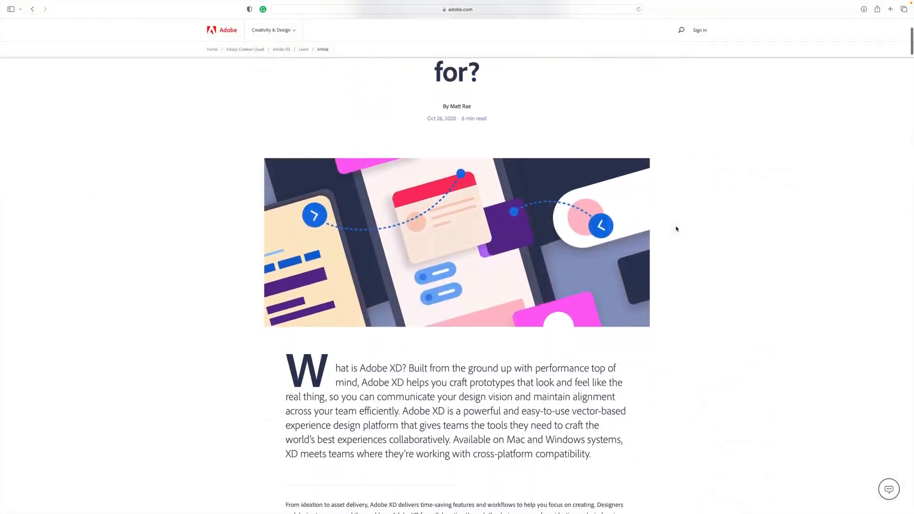
- Skim the Adobe XD article, including its introduction and the parts on component states and on stacks and padding
scroll(677, 229, "down", 15)
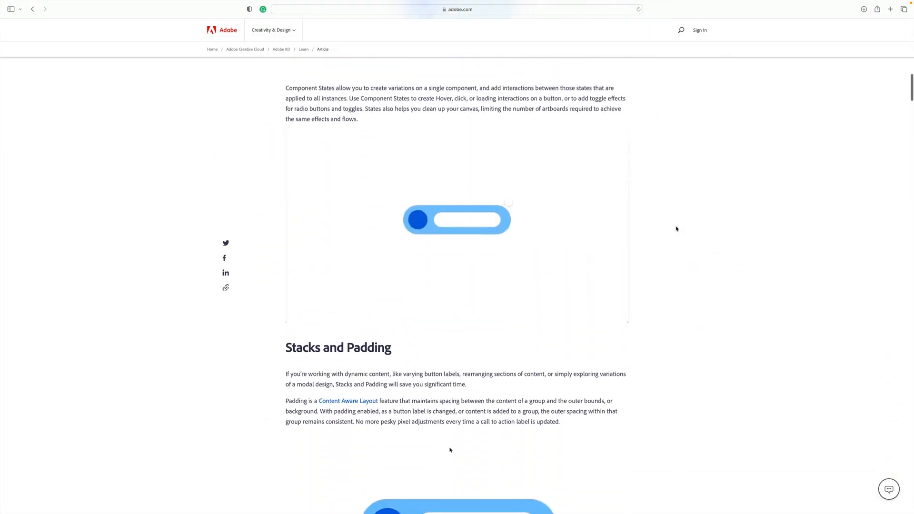
scroll(676, 229, "down", 15)
scroll(676, 229, "down", 10)
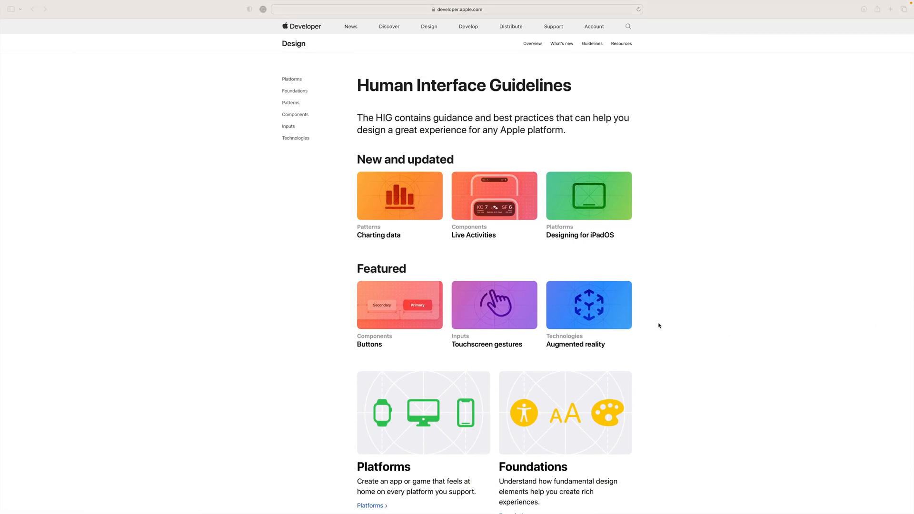
- Examine the topic categories of Apple's Human Interface Guidelines, such as Platforms, Foundations, Patterns and Components
scroll(660, 326, "down", 10)
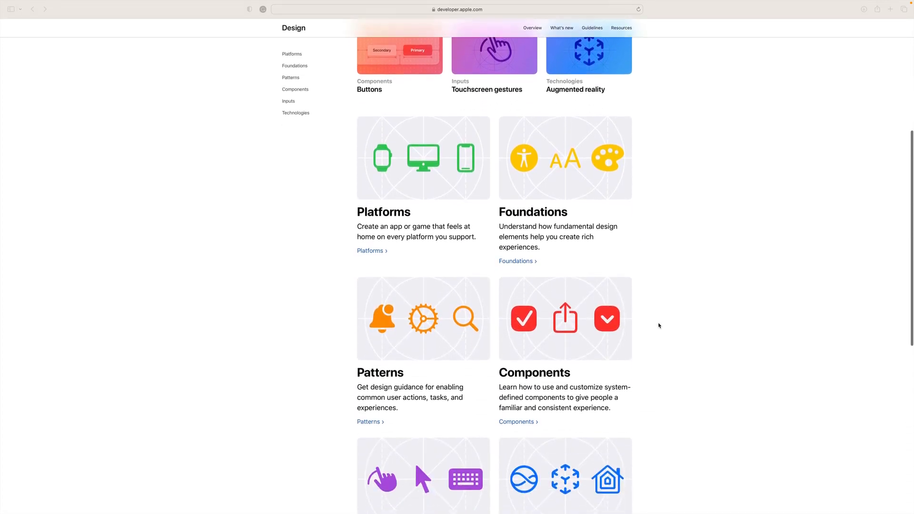
scroll(660, 325, "down", 10)
scroll(659, 325, "up", 6)
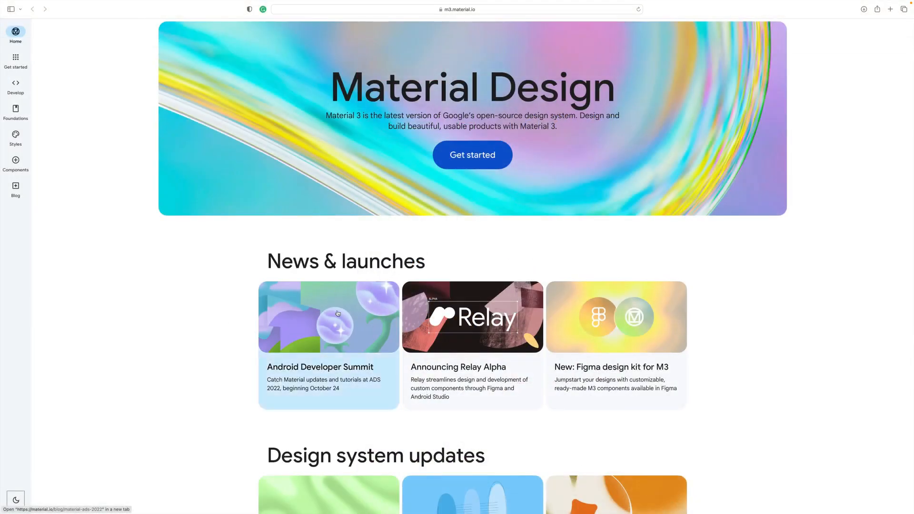
- Look over the Material Design 3 homepage, covering news, design system updates and resources, and return to its beginning
scroll(204, 308, "down", 6)
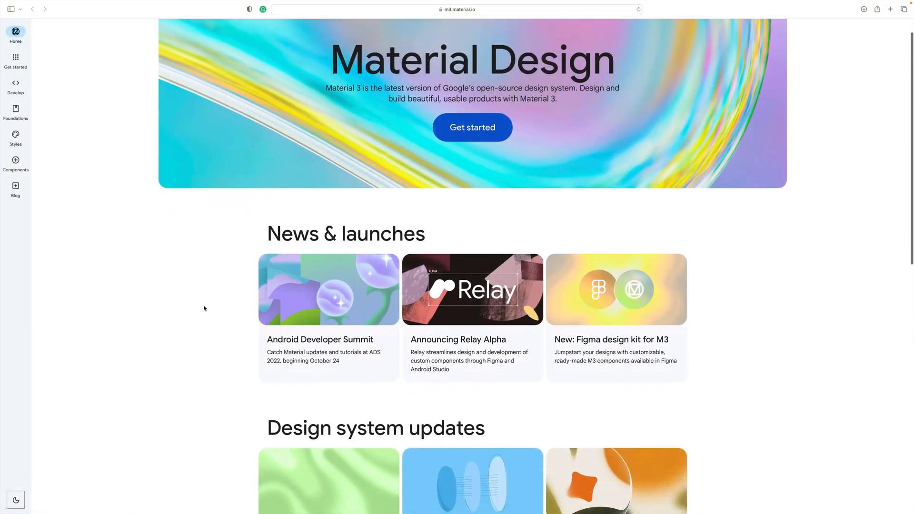
scroll(204, 309, "down", 18)
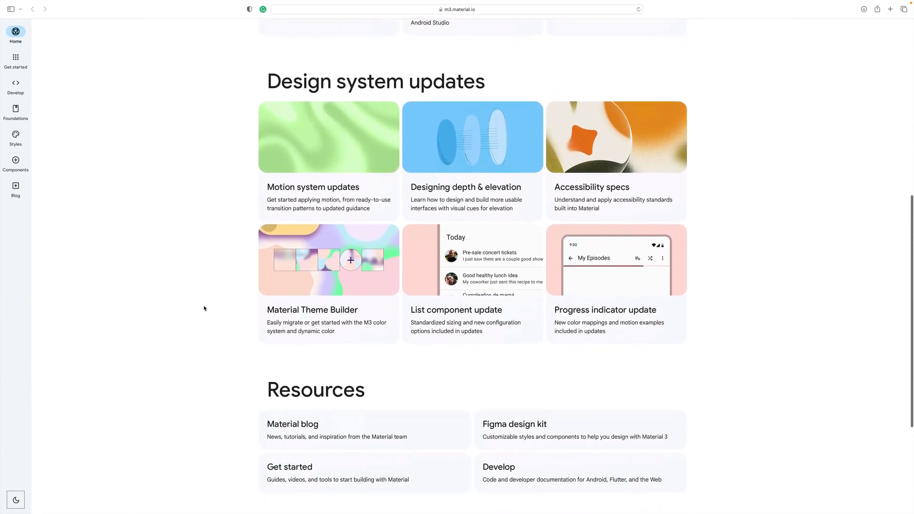
scroll(203, 309, "up", 17)
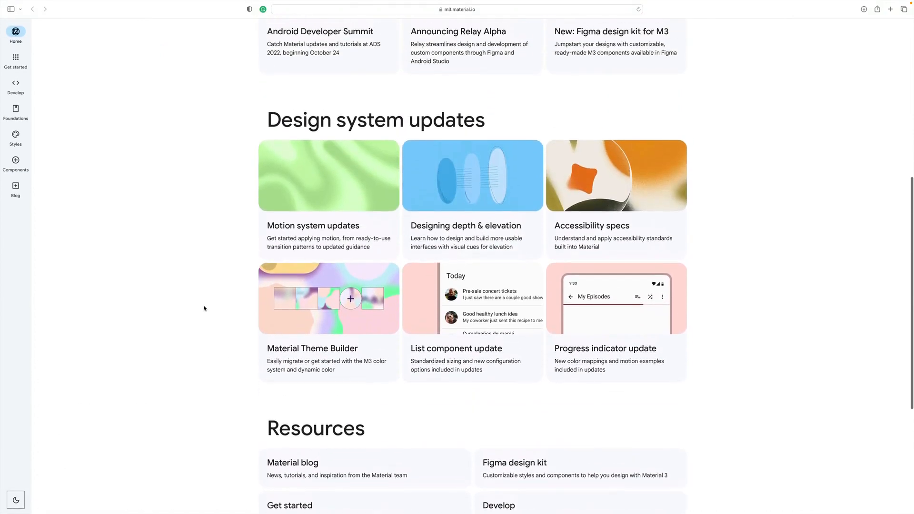
scroll(204, 308, "up", 5)
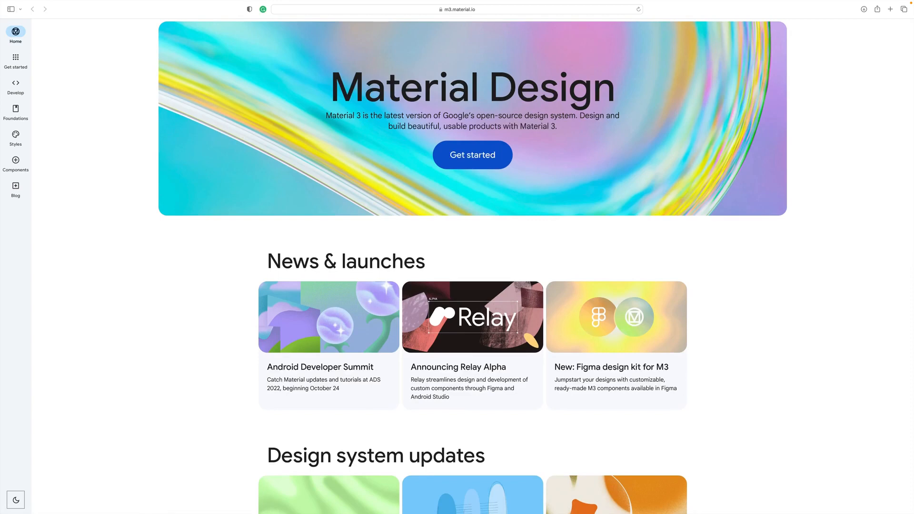
- Switch to the Figma app and browse the Inspiration category of the Community resources
key("super+Tab")
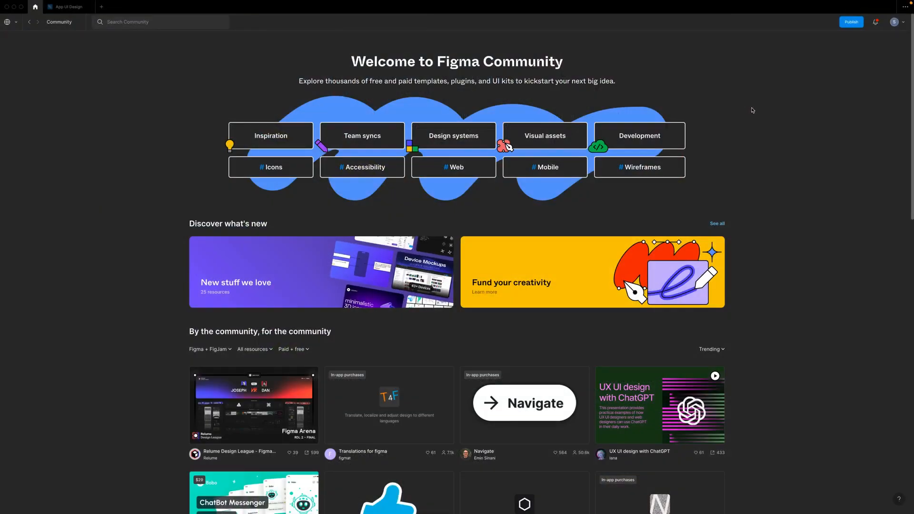
left_click(275, 138)
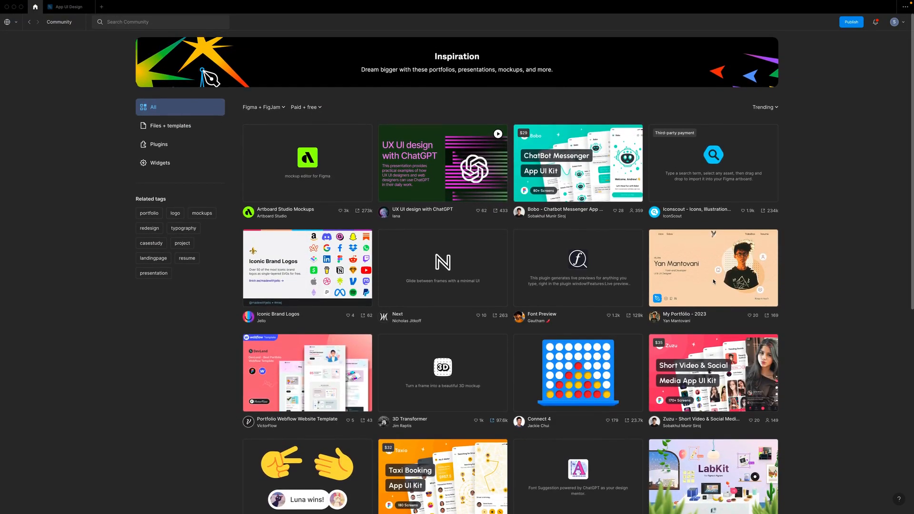
scroll(714, 281, "down", 8)
scroll(713, 282, "up", 6)
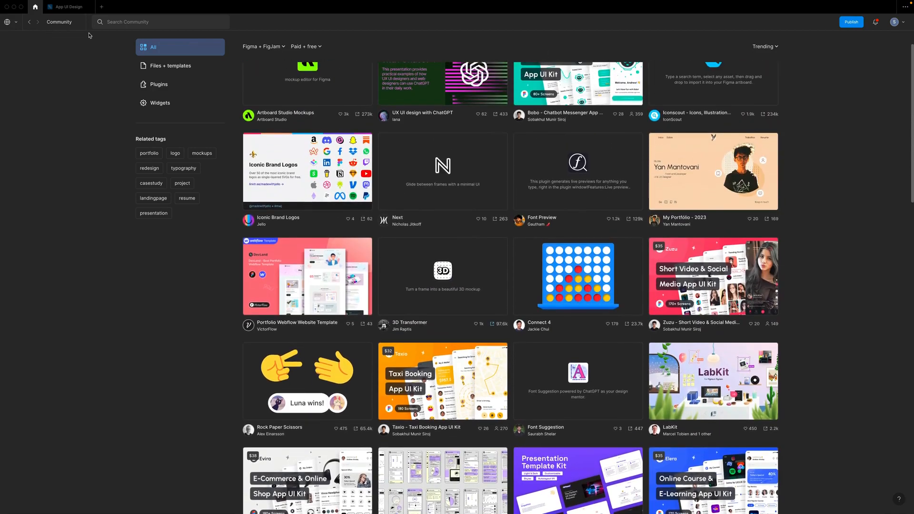
- Return to the Community overview and open the Design systems category to view its resources
left_click(30, 22)
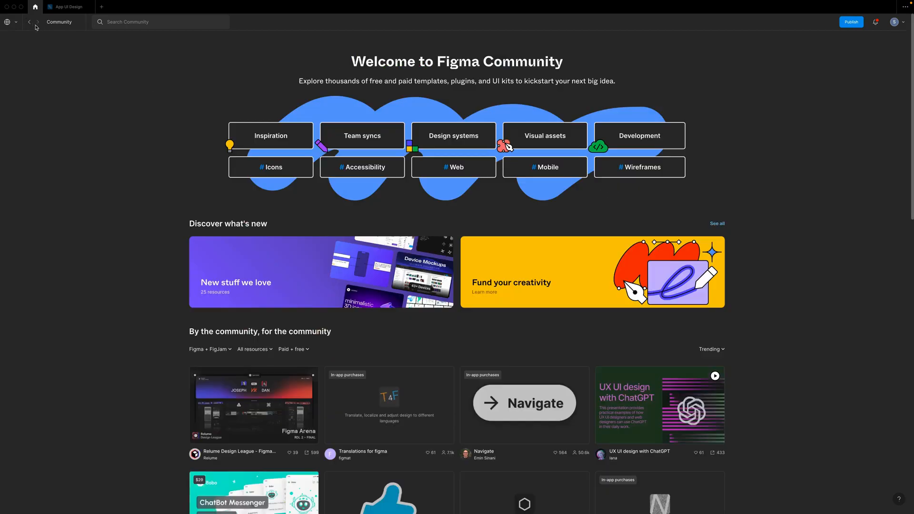
left_click(460, 141)
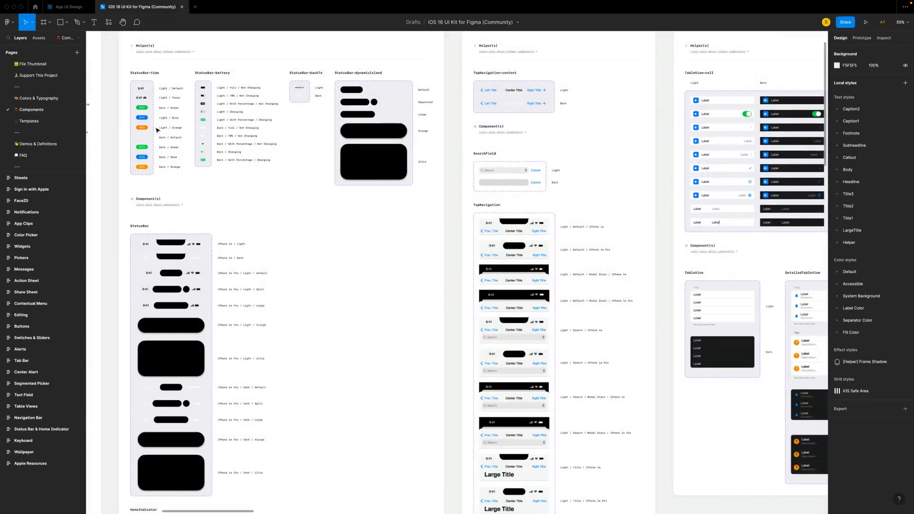
scroll(157, 130, "up", 2)
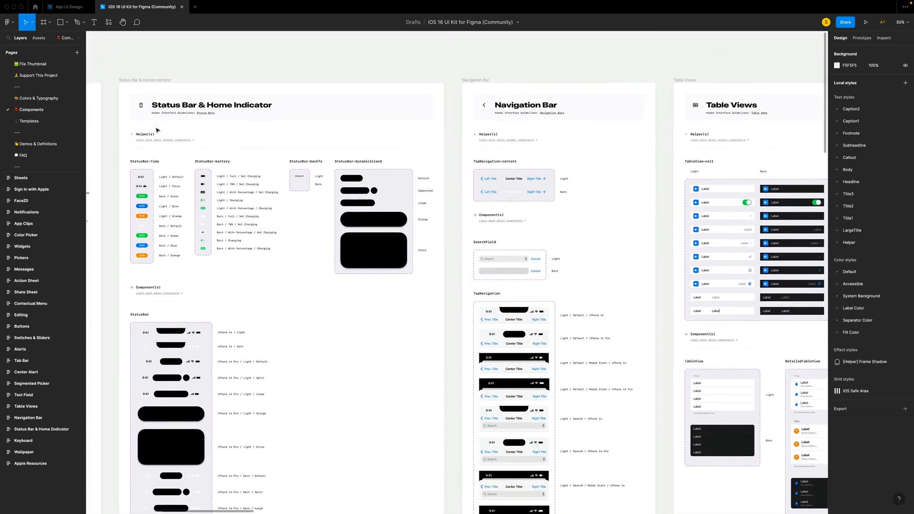
- Examine the iOS 16 UI Kit's Components page, covering the status bar, navigation bar and table view components
scroll(157, 130, "down", 5)
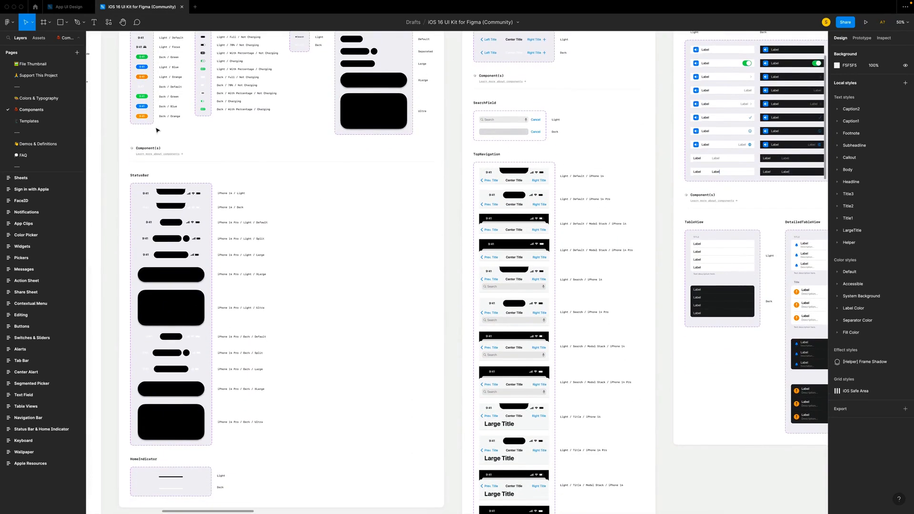
scroll(157, 130, "right", 5)
scroll(157, 130, "up", 3)
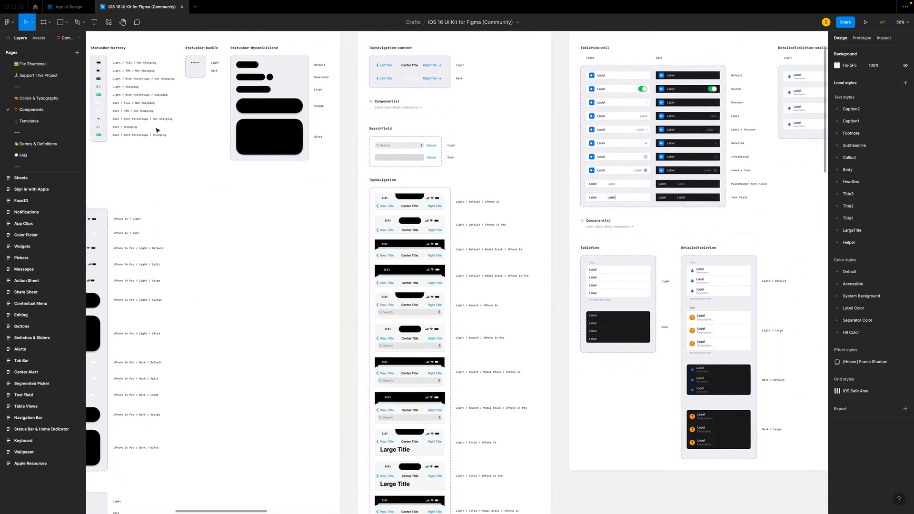
scroll(157, 130, "right", 10)
scroll(157, 130, "up", 1)
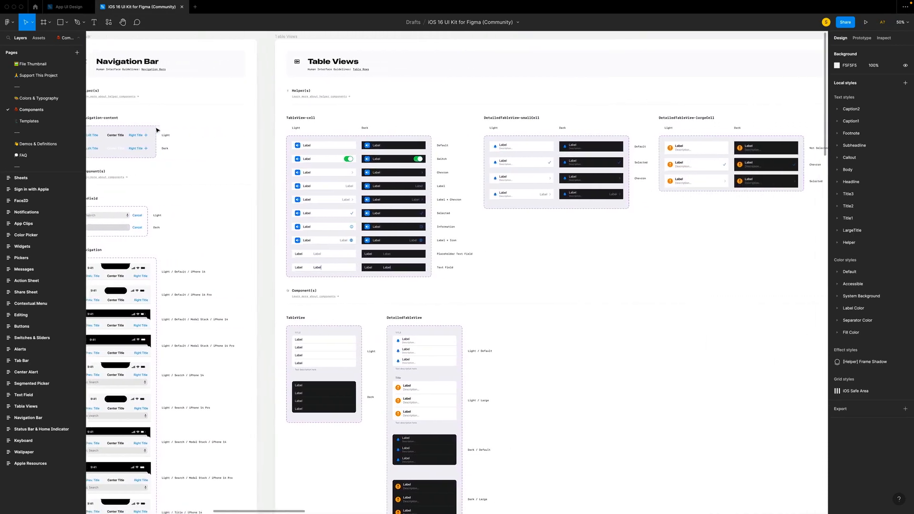
- Look past the iOS kit's table views and examine the App UI Design file's Components page, covering buttons, switches, sliders and piano keyboards
scroll(157, 130, "right", 2)
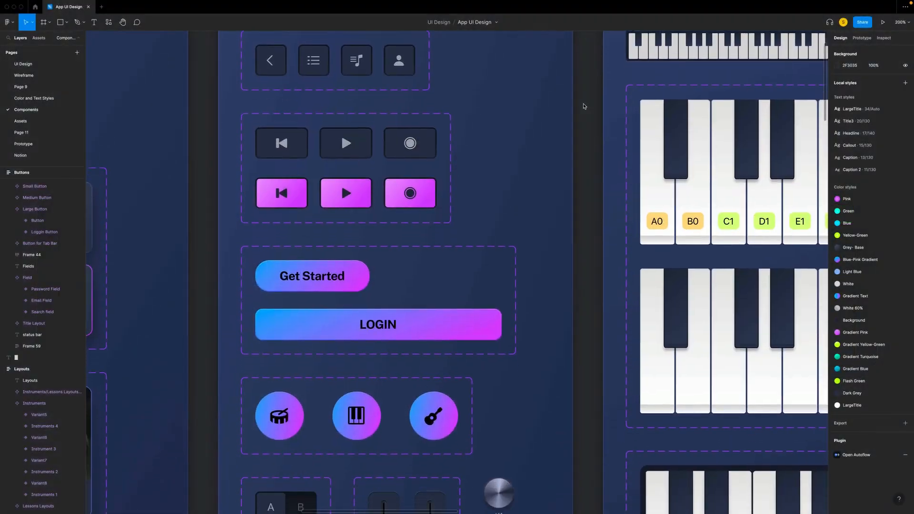
scroll(584, 107, "down", 5)
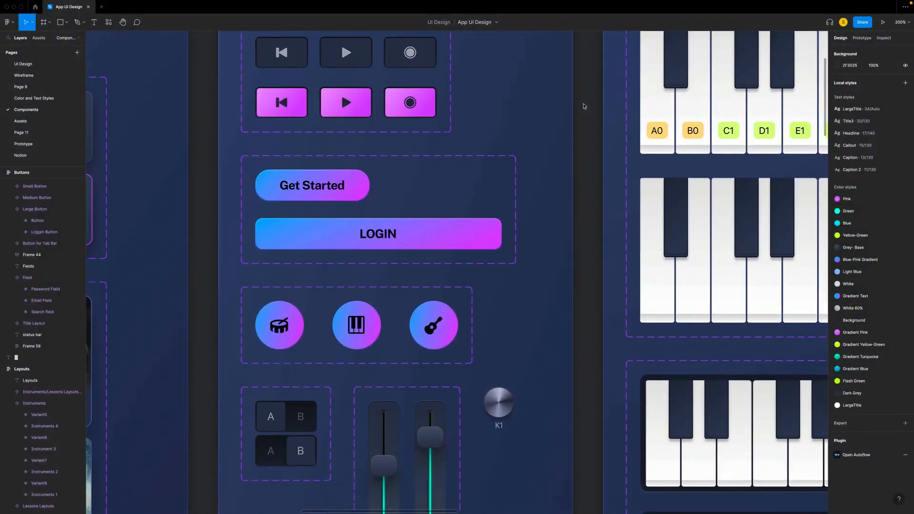
scroll(585, 106, "down", 3)
scroll(299, 200, "up", 4)
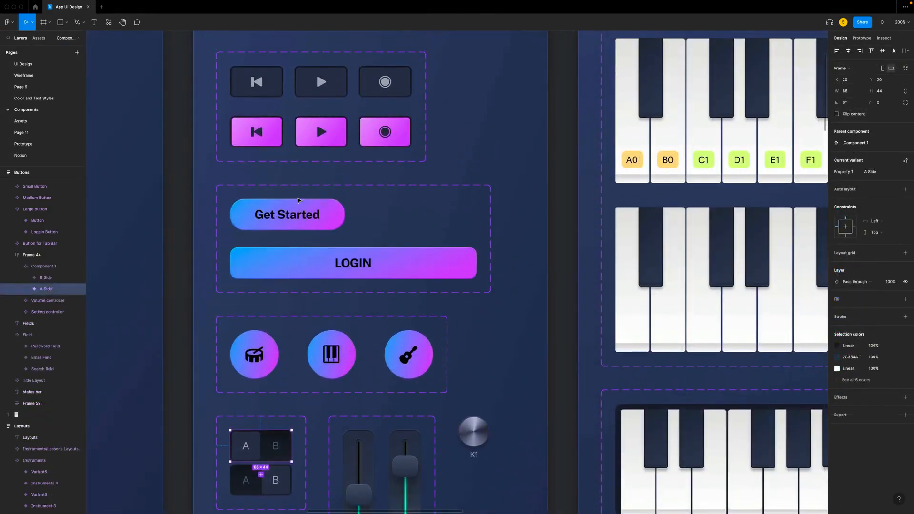
scroll(299, 200, "right", 5)
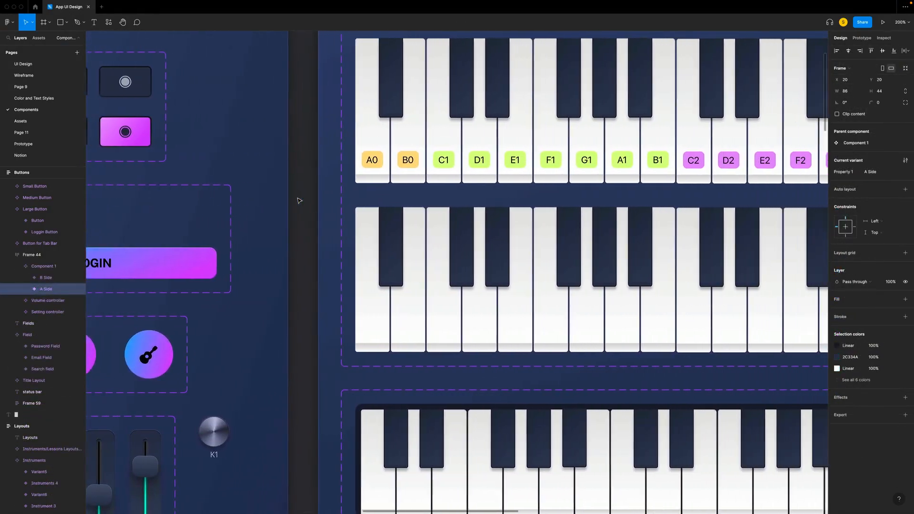
scroll(300, 201, "left", 10)
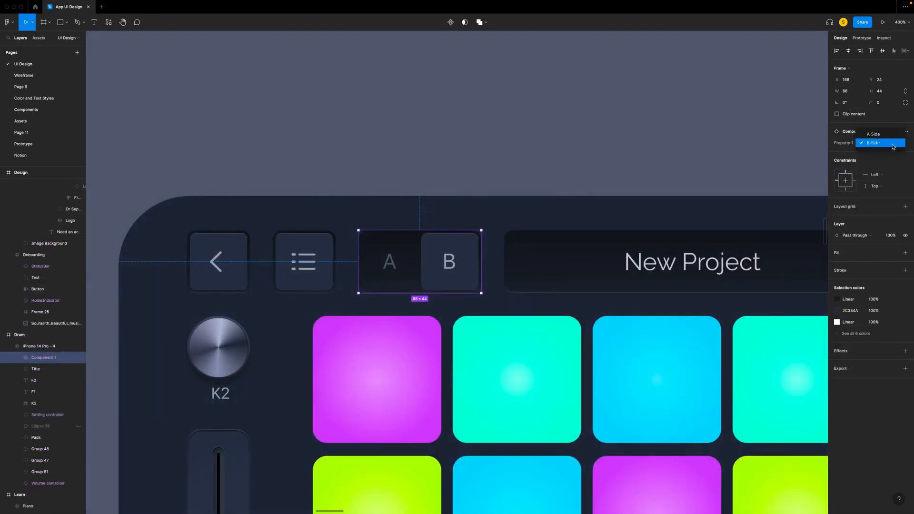
- Switch the A/B toggle component in the Drum screen's header between its variants, ending on B Side
left_click(878, 143)
left_click(872, 139)
left_click(877, 143)
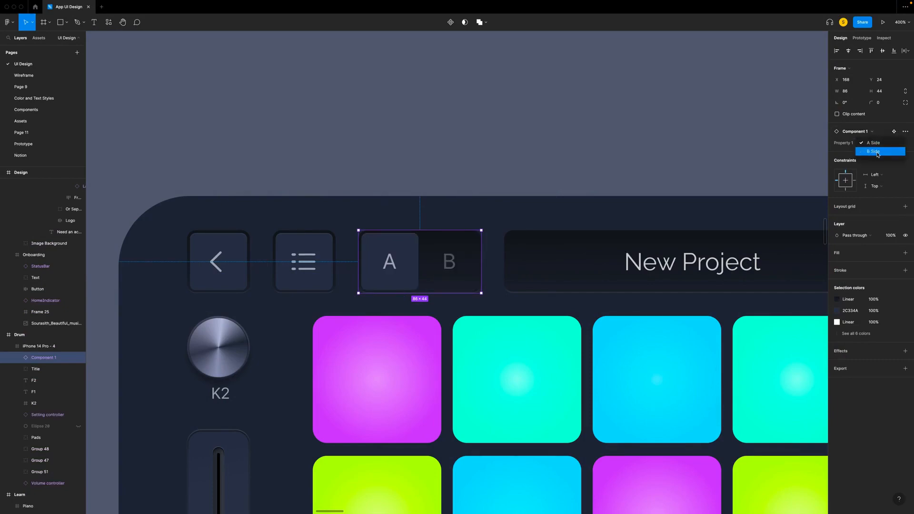
left_click(877, 154)
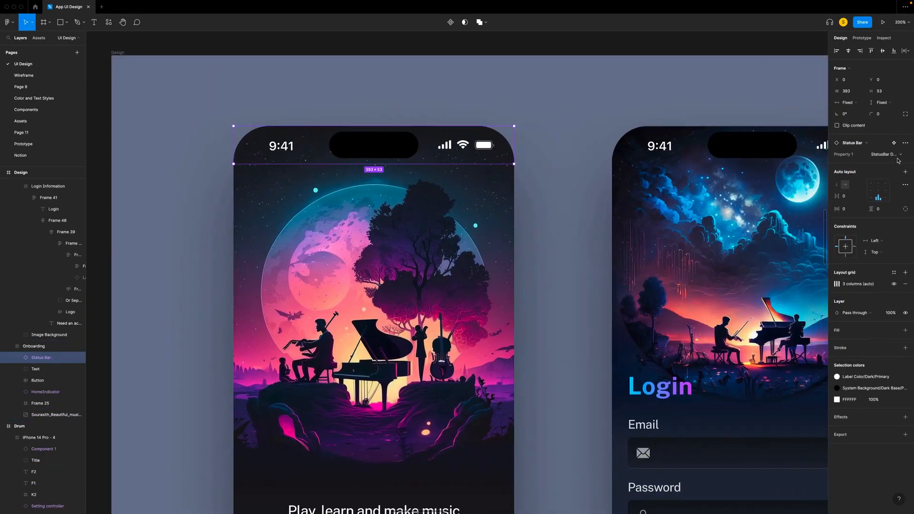
- Try the StatusBar Light variant on the onboarding screen's status bar
left_click(898, 156)
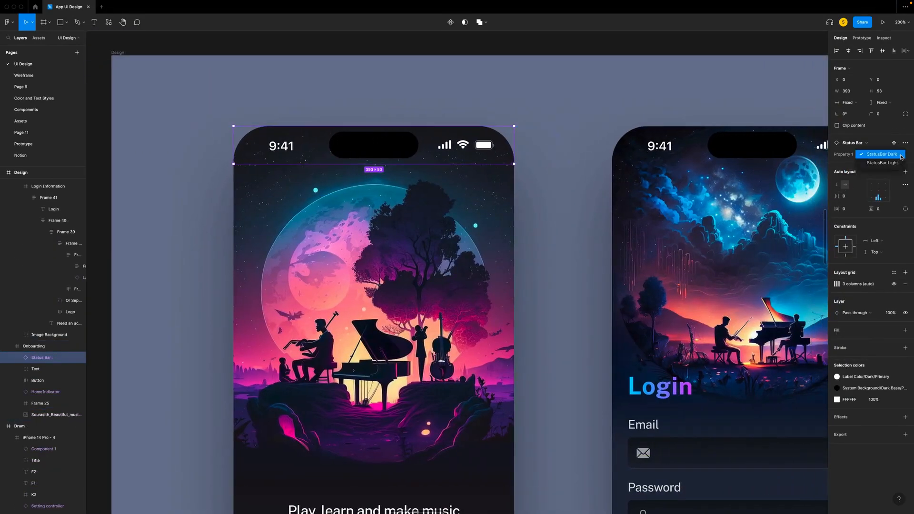
left_click(884, 163)
left_click(884, 156)
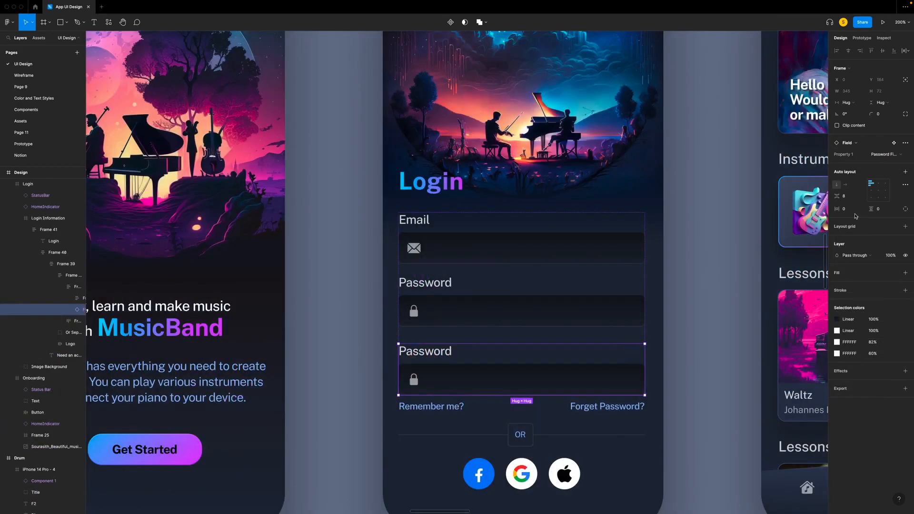
- Swap the extra password field on the Login screen for the Large Button component and switch it to the login variant
left_click(861, 243)
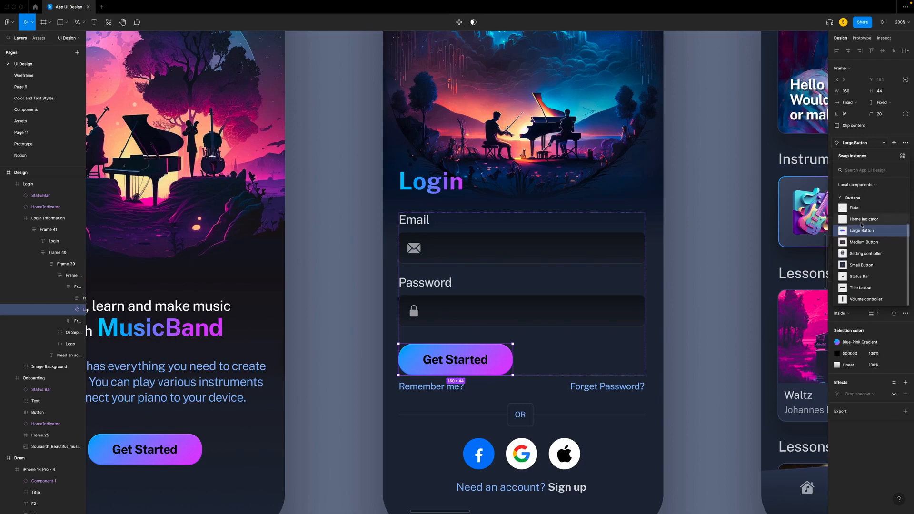
key("Escape")
left_click(885, 154)
left_click(881, 164)
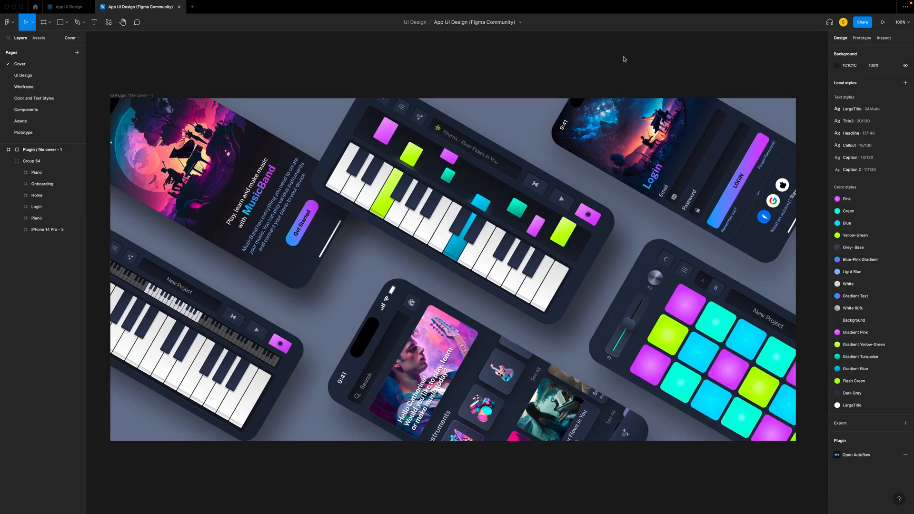
- Look through the App UI Design community file's style and Components pages, focusing on the Buttons and Piano Keyboard sections
left_click(34, 98)
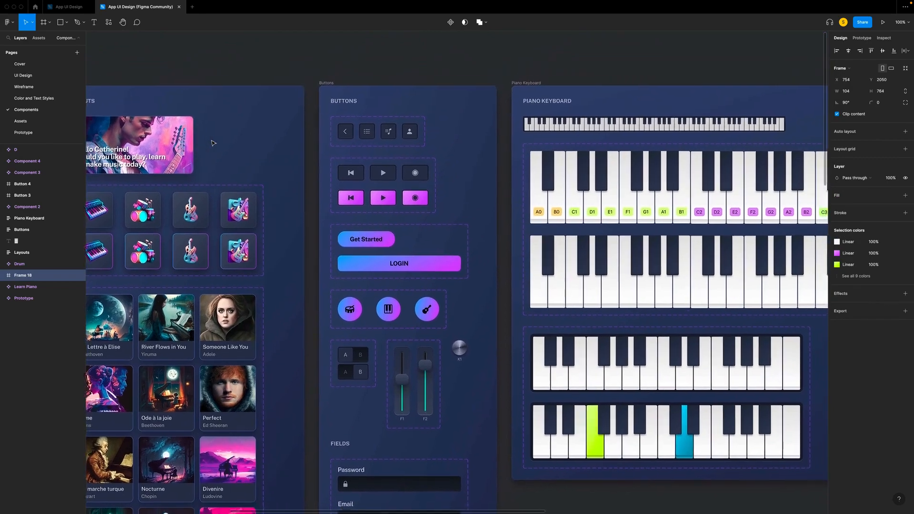
scroll(212, 143, "right", 2)
scroll(213, 143, "up", 1)
key("super+plus")
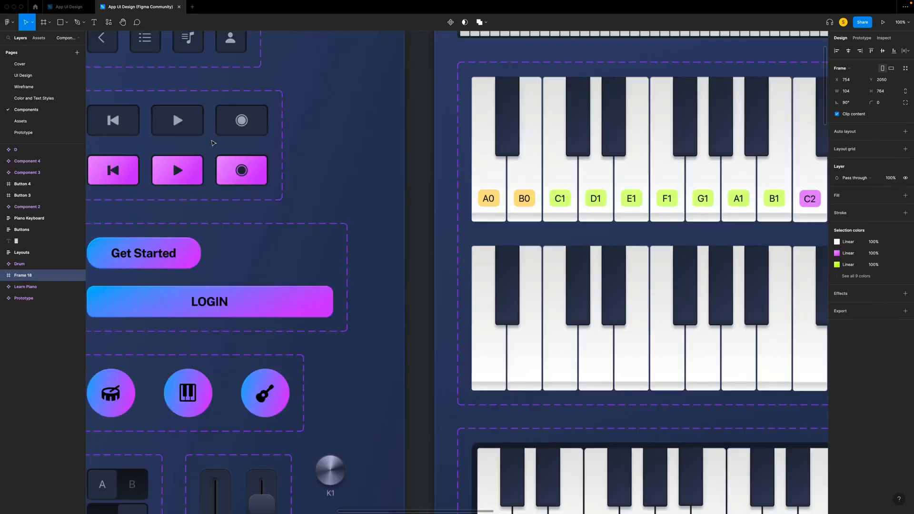
scroll(213, 143, "left", 2)
scroll(213, 142, "up", 2)
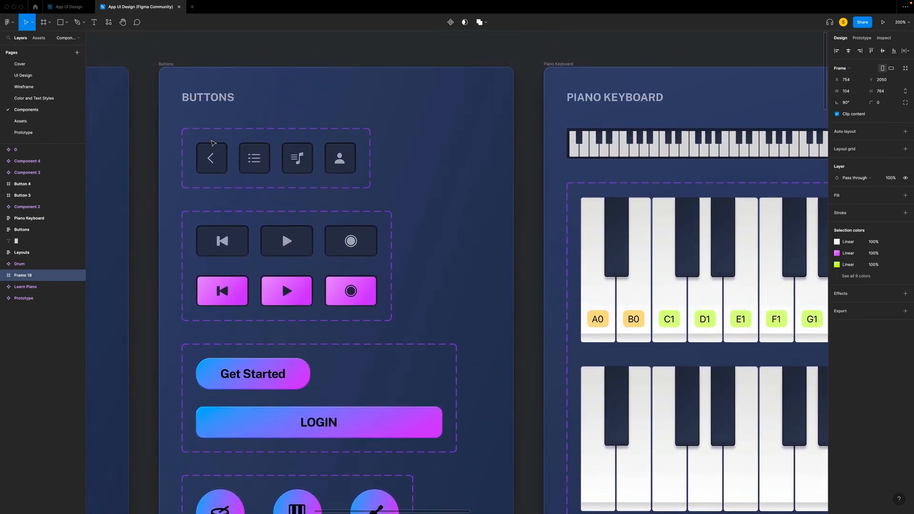
scroll(213, 143, "down", 6)
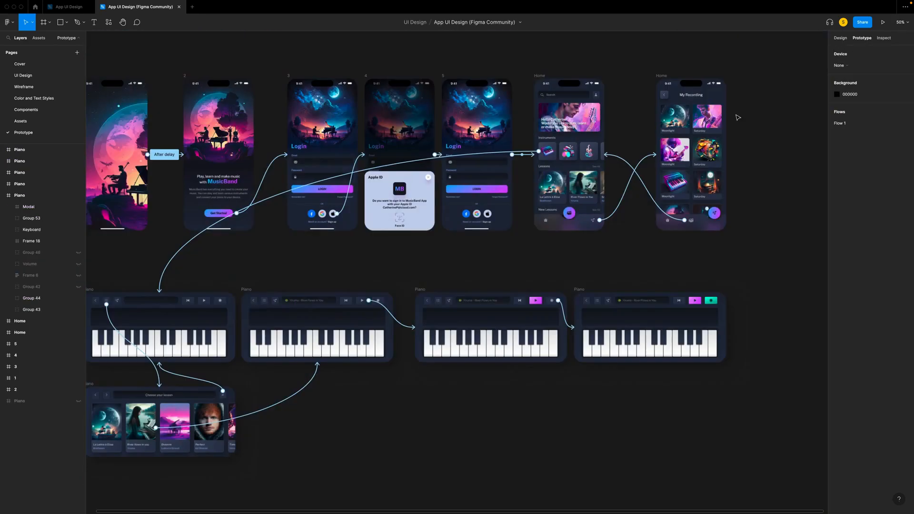
scroll(665, 123, "left", 3)
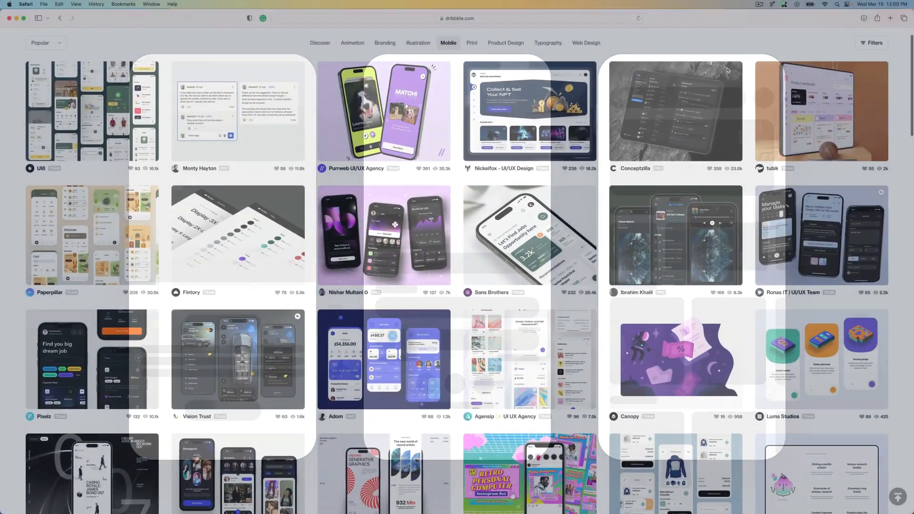
- Browse the popular mobile design shots on Dribbble for app UI inspiration
scroll(727, 70, "down", 3)
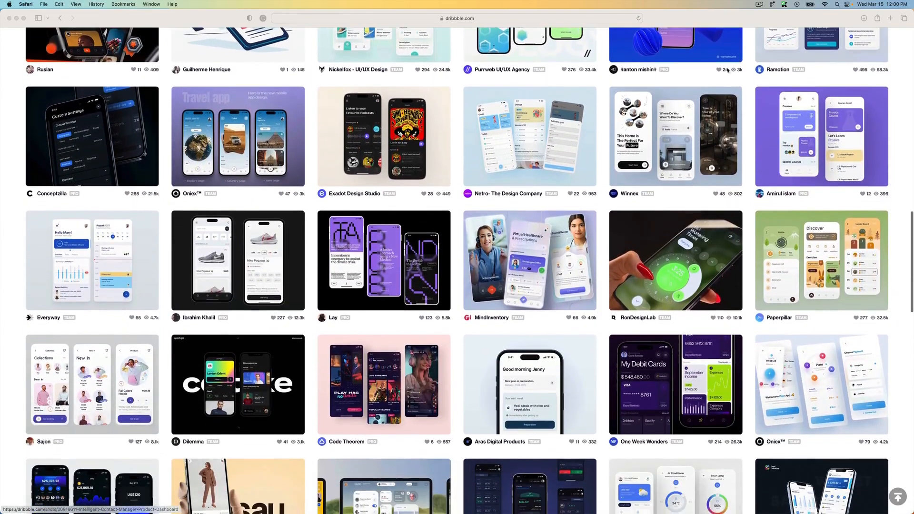
scroll(727, 70, "down", 5)
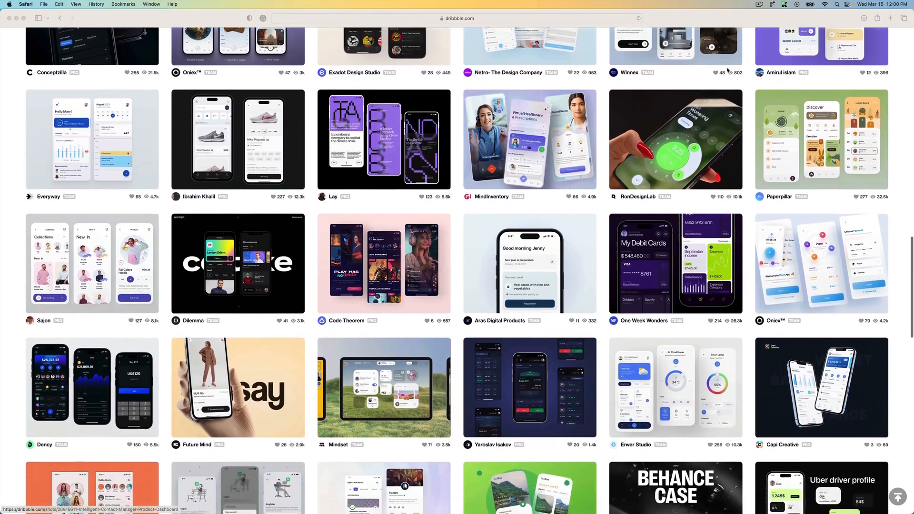
scroll(727, 70, "down", 6)
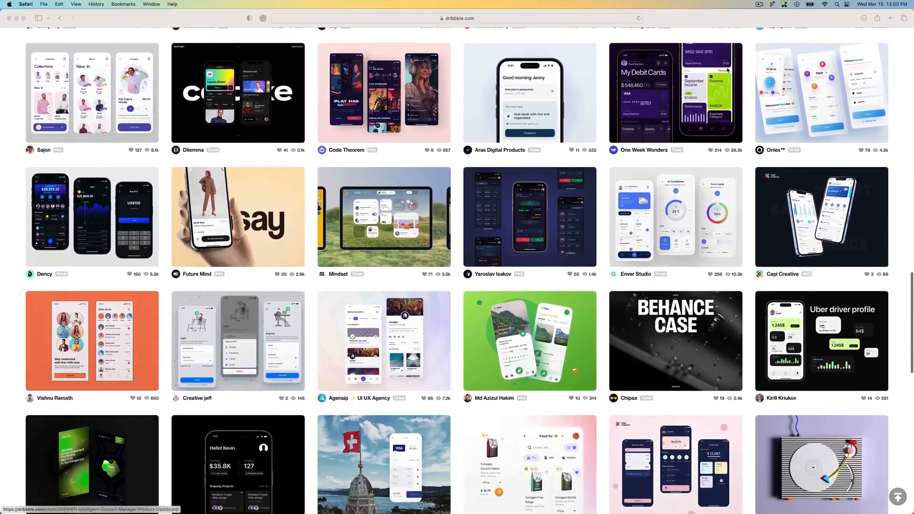
scroll(727, 70, "down", 5)
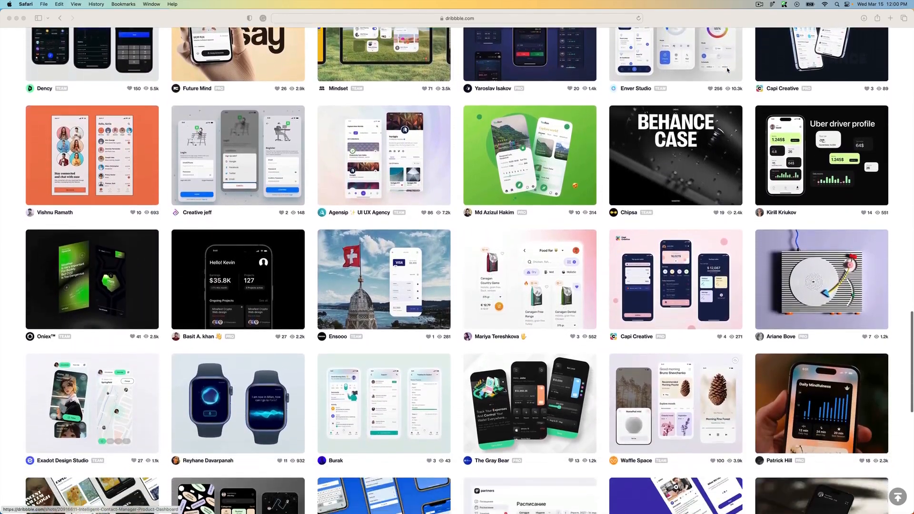
scroll(727, 70, "down", 8)
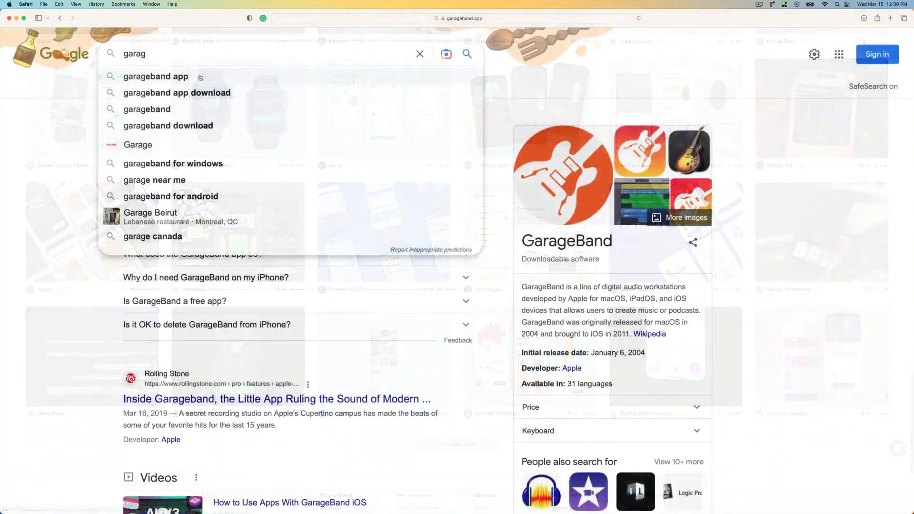
- Search Google for "garageband app", open GarageBand's App Store page and look over its screenshots, description and reviews
left_click(197, 76)
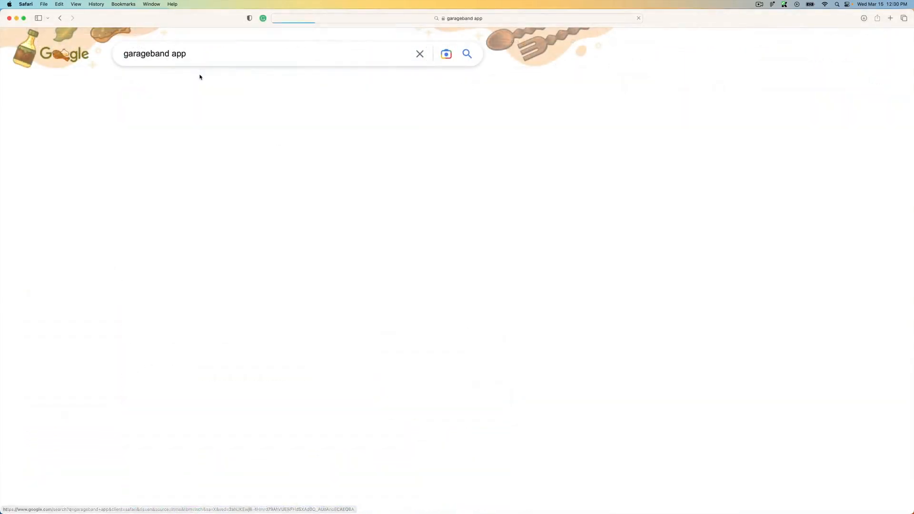
left_click(226, 156)
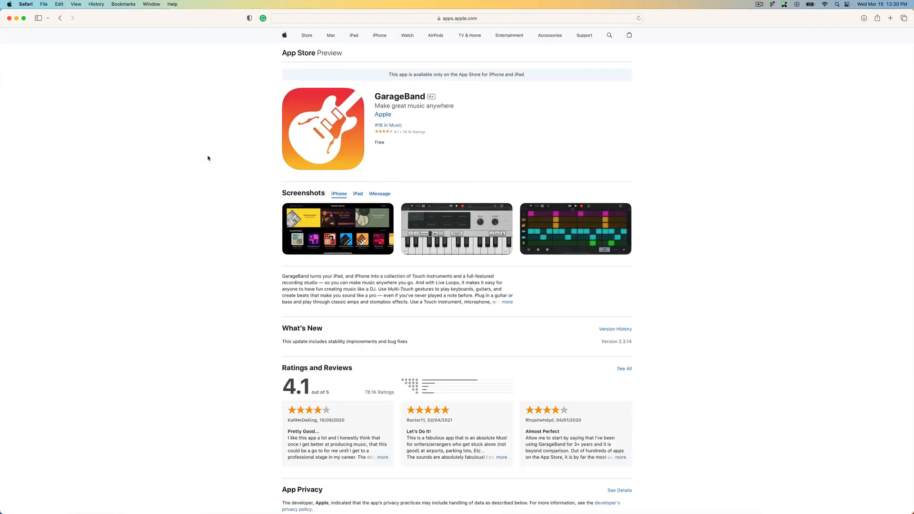
scroll(188, 159, "down", 5)
scroll(188, 160, "down", 6)
scroll(187, 160, "up", 8)
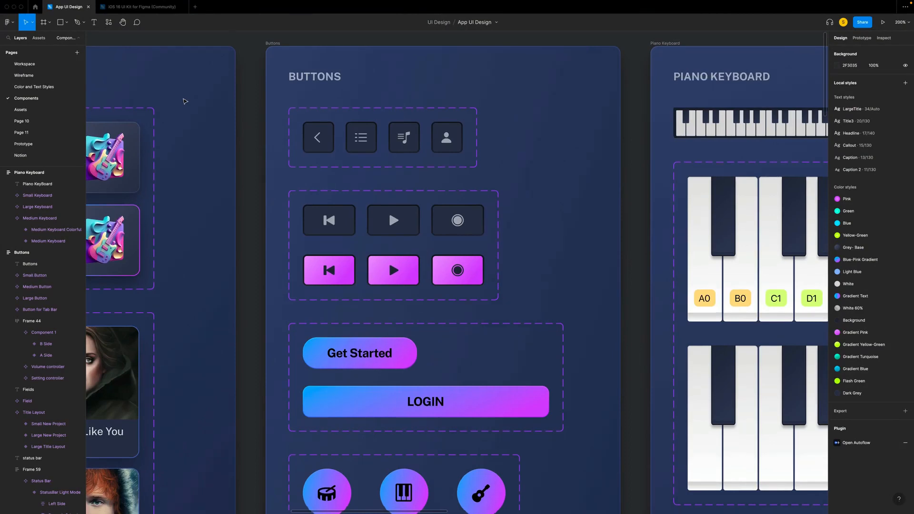
- Examine the Components page's buttons, fields, status bar, home indicator, icons and layouts, and the image collection on the Assets page
scroll(185, 101, "down", 6)
scroll(185, 101, "down", 7)
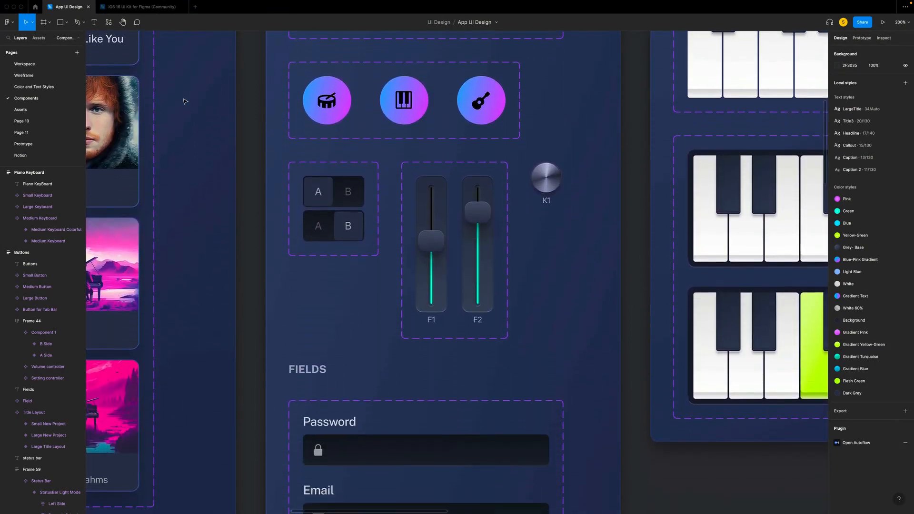
scroll(185, 102, "down", 8)
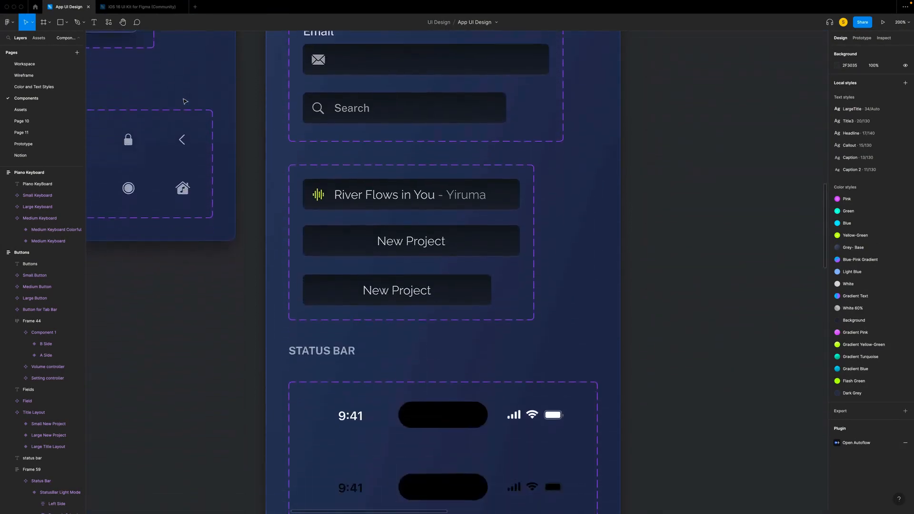
scroll(185, 101, "down", 5)
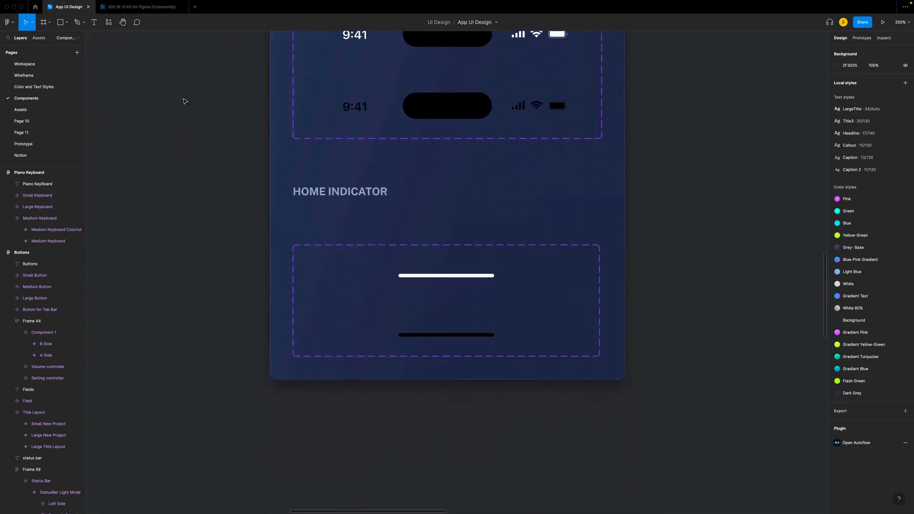
scroll(185, 102, "up", 1)
scroll(185, 102, "up", 15)
scroll(185, 101, "left", 9)
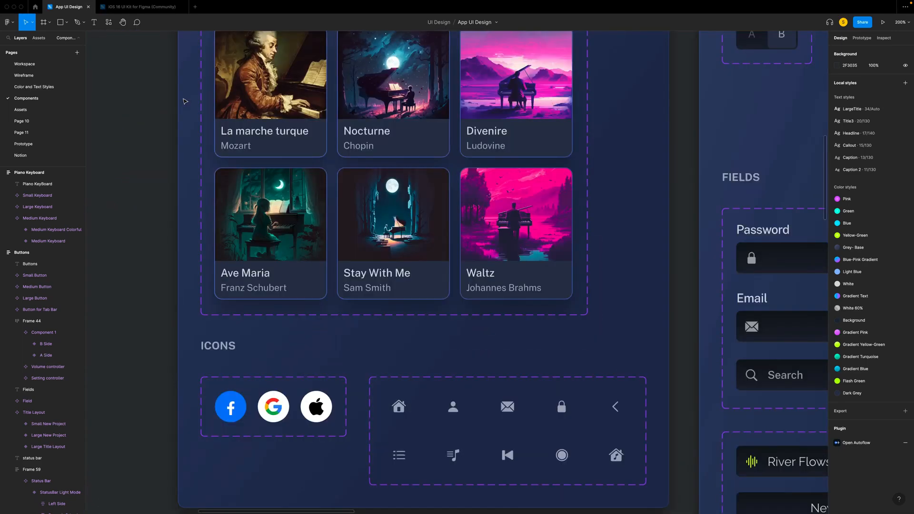
scroll(186, 101, "up", 8)
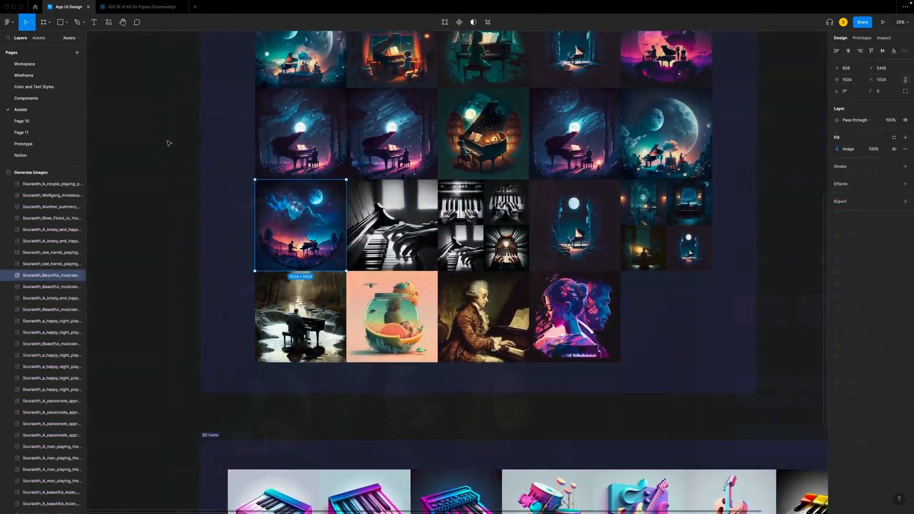
scroll(169, 143, "down", 2)
scroll(169, 143, "down", 5)
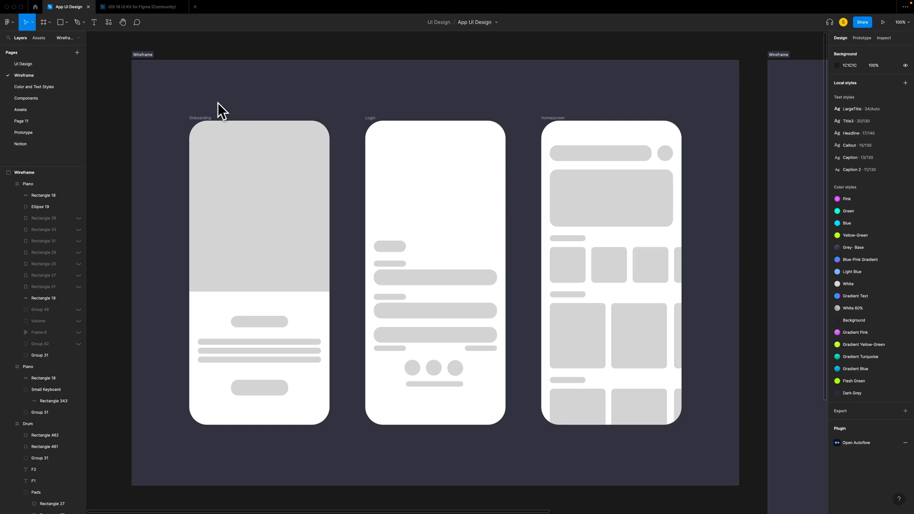
- Look over the Wireframe page, covering the onboarding, login and home screens and the landscape drum and piano screens
scroll(159, 98, "right", 10)
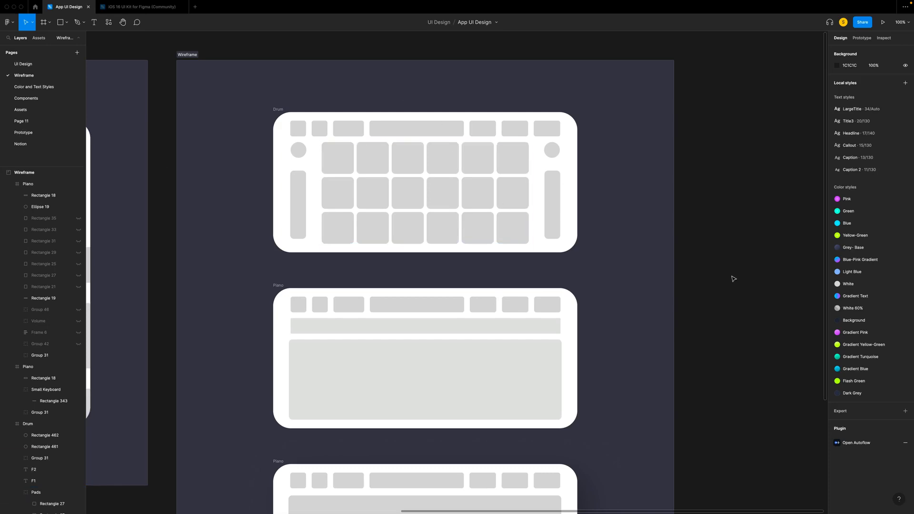
scroll(734, 278, "down", 5)
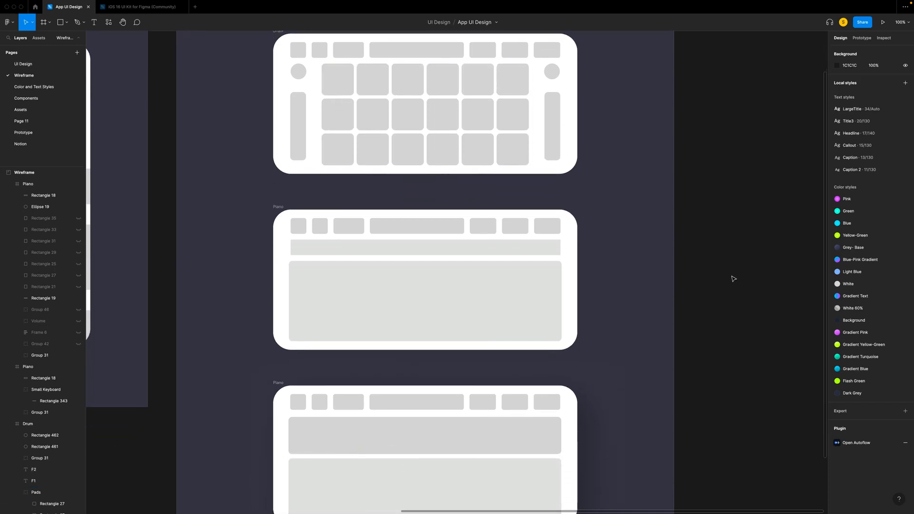
scroll(733, 278, "up", 3)
scroll(734, 278, "up", 2)
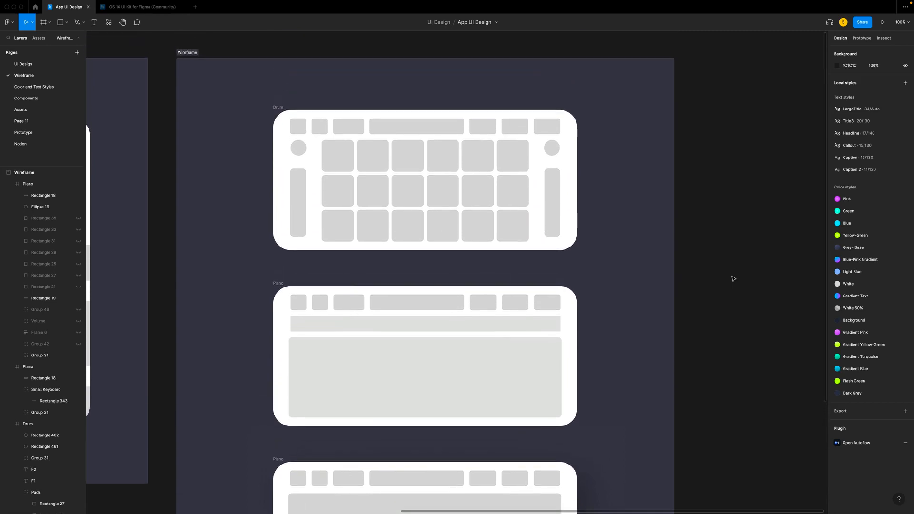
scroll(733, 278, "left", 1)
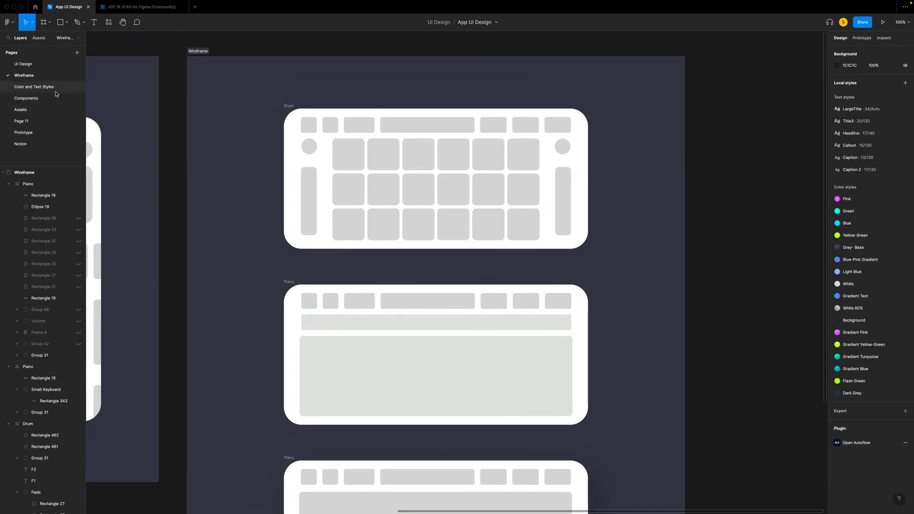
- Add a new page after the Wireframe page and place an iPhone 14 Pro frame on it
left_click(77, 53)
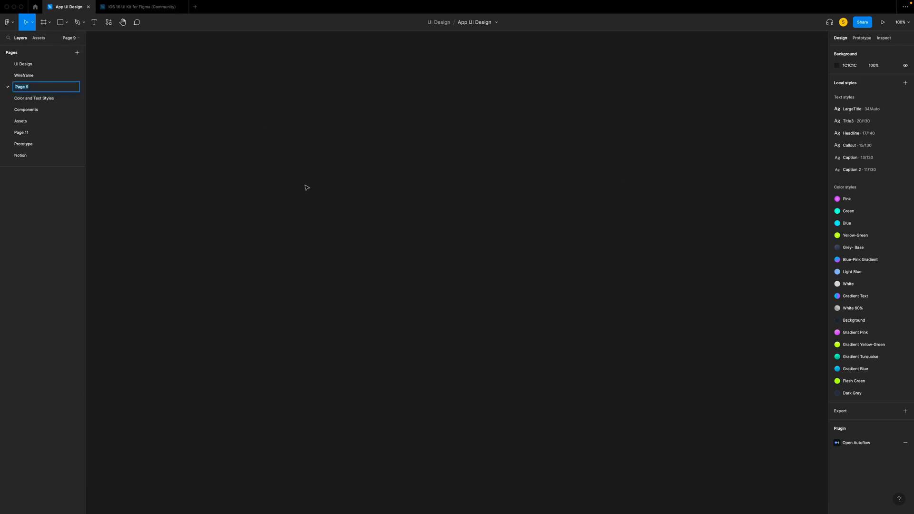
left_click(229, 129)
key("f")
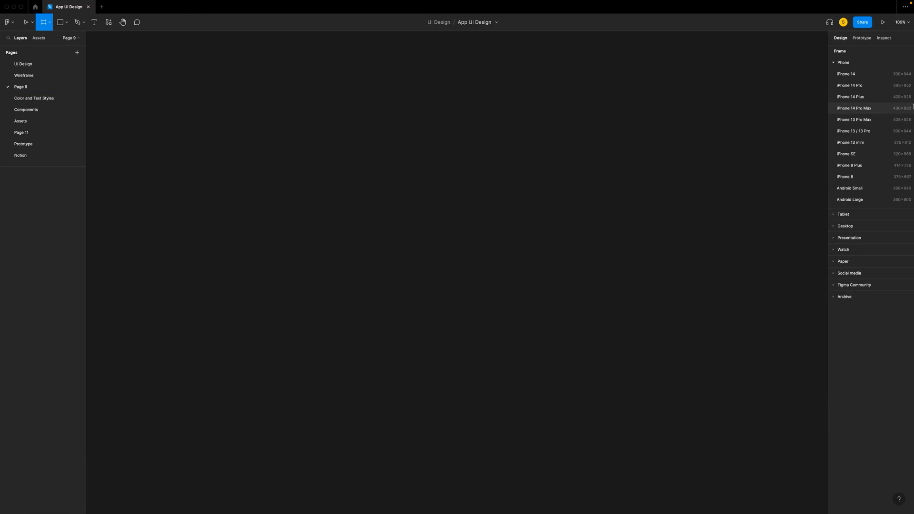
left_click(855, 88)
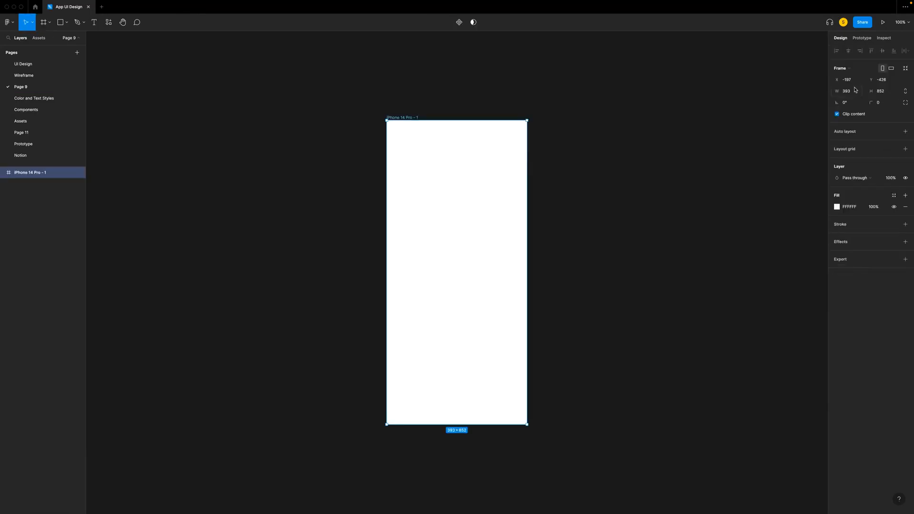
- Duplicate the iPhone 14 Pro frame twice to make a row of three frames
scroll(395, 167, "right", 5)
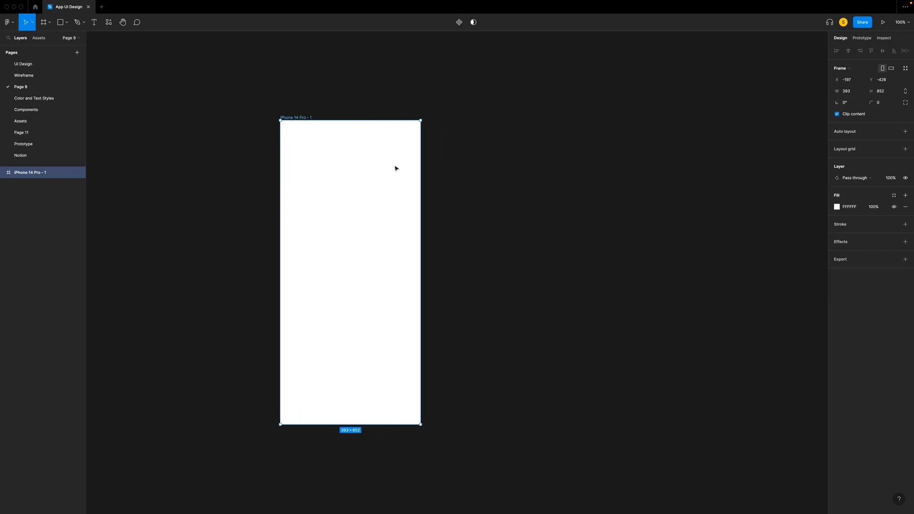
key("super+d")
key("super+d")
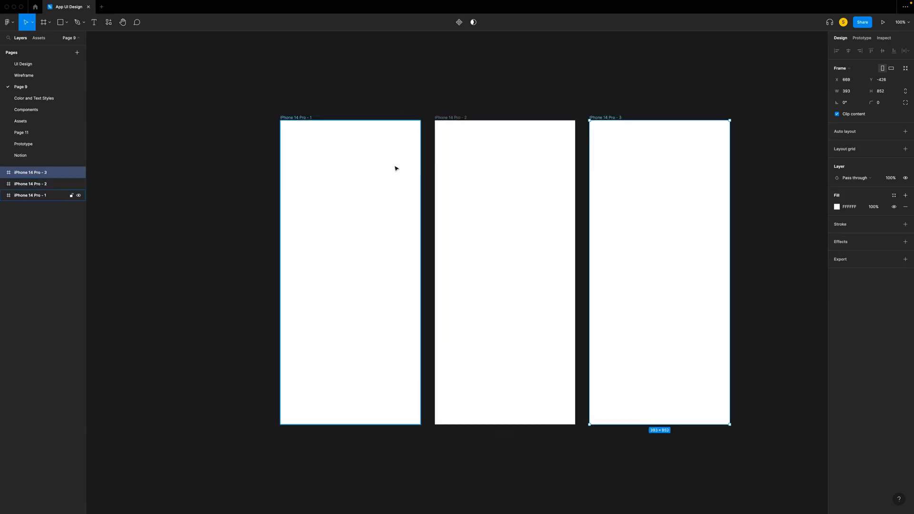
scroll(396, 167, "right", 2)
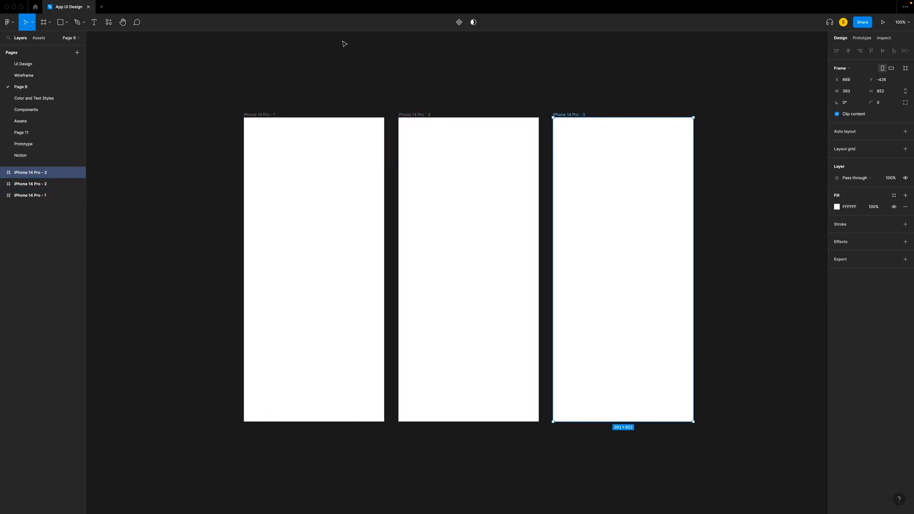
- Rename the three frames, in order, as Onboarding, Login and Homescreen
double_click(265, 115)
type("Onboarding")
left_click(362, 100)
double_click(418, 116)
type("ogin")
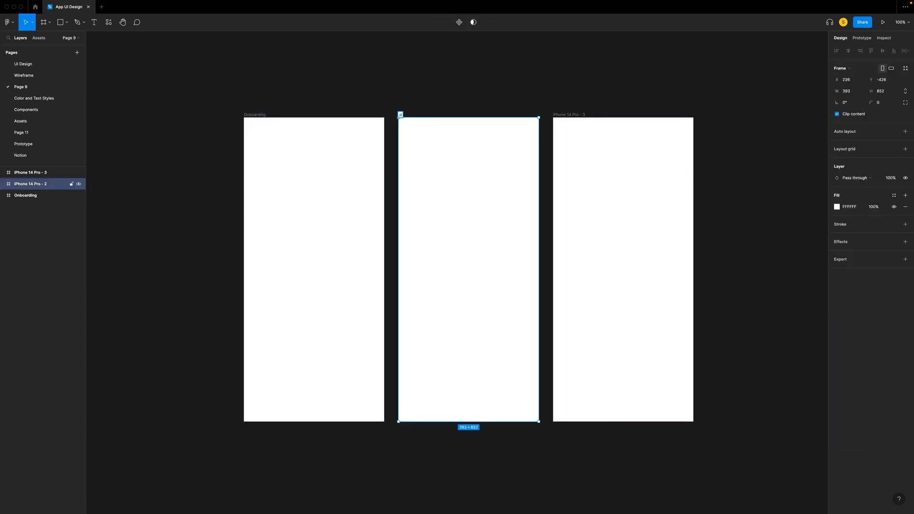
left_click(578, 114)
double_click(404, 115)
type("Login")
left_click(476, 99)
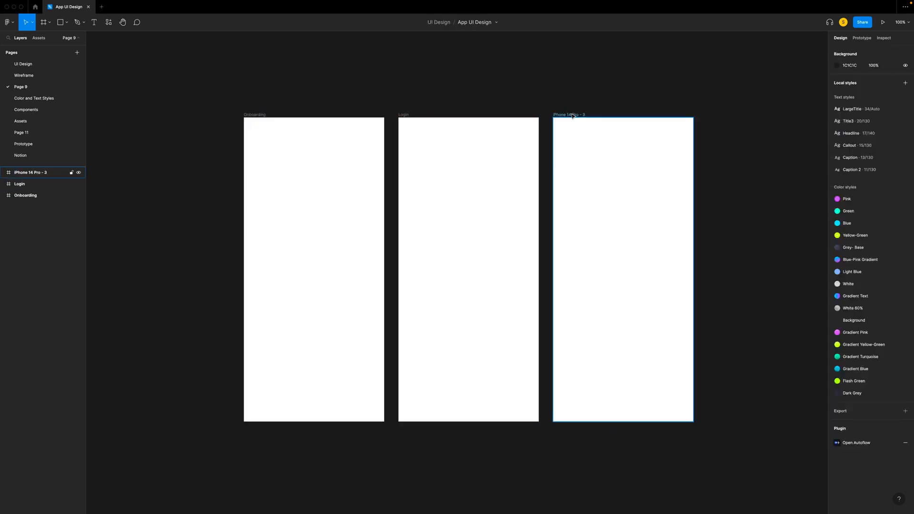
double_click(573, 114)
type("Homescreen")
- Round the Onboarding frame's corners to a radius of 50 and hide the Login and Homescreen frames
left_click_drag(215, 86, 740, 471)
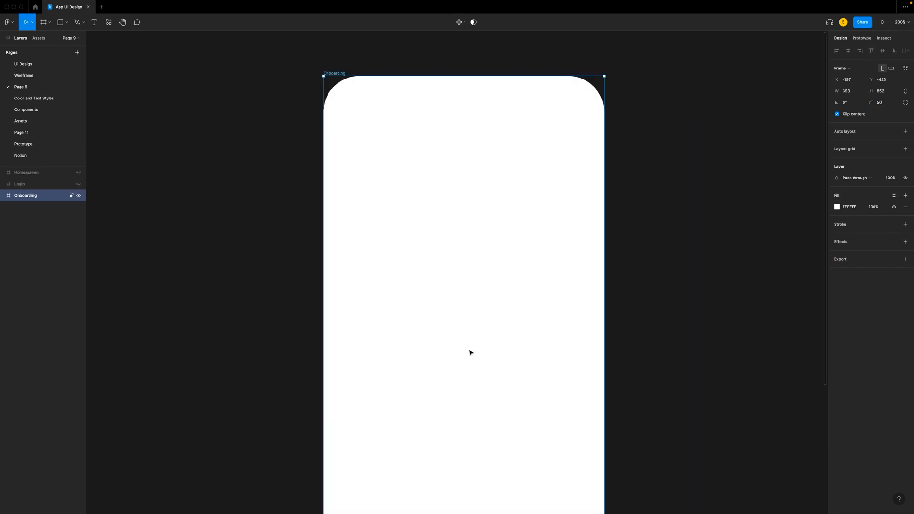
scroll(469, 261, "down", 10)
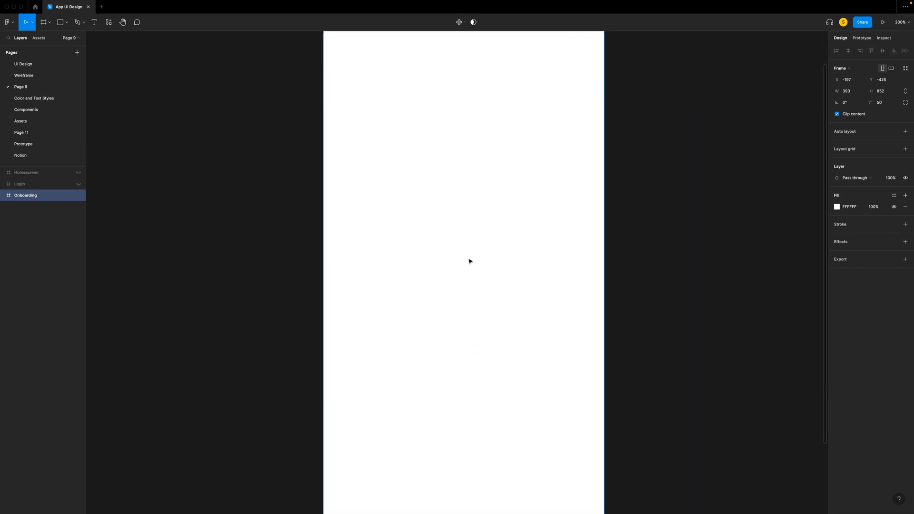
scroll(469, 262, "right", 1)
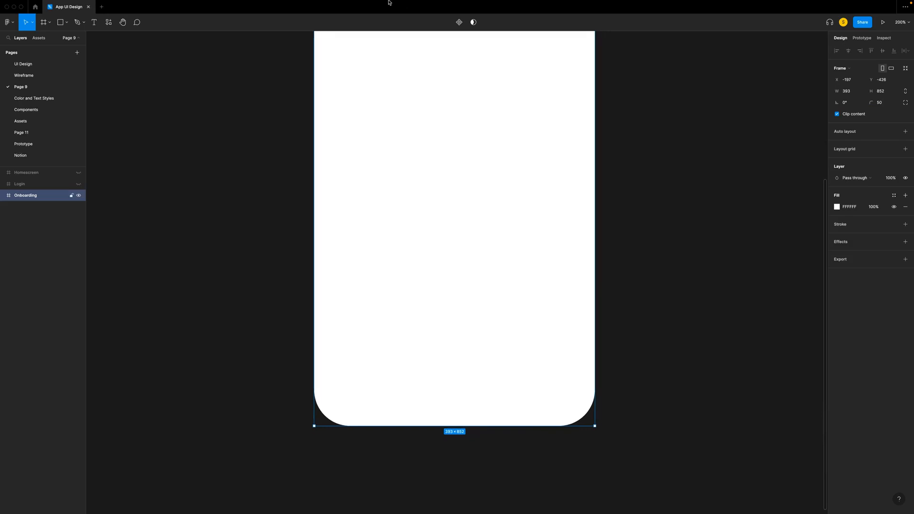
key("Escape")
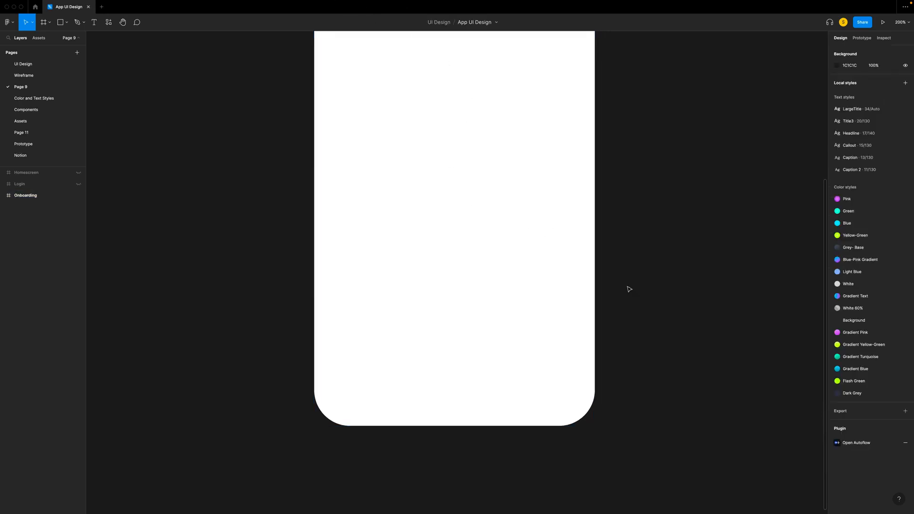
- Draw a button placeholder rectangle 160 wide and 44 high near the Onboarding frame's lower end, with corner radius 20
key("r")
left_click(68, 26)
left_click(51, 39)
left_click_drag(395, 326, 510, 350)
left_click(885, 82)
type("44")
key("Tab")
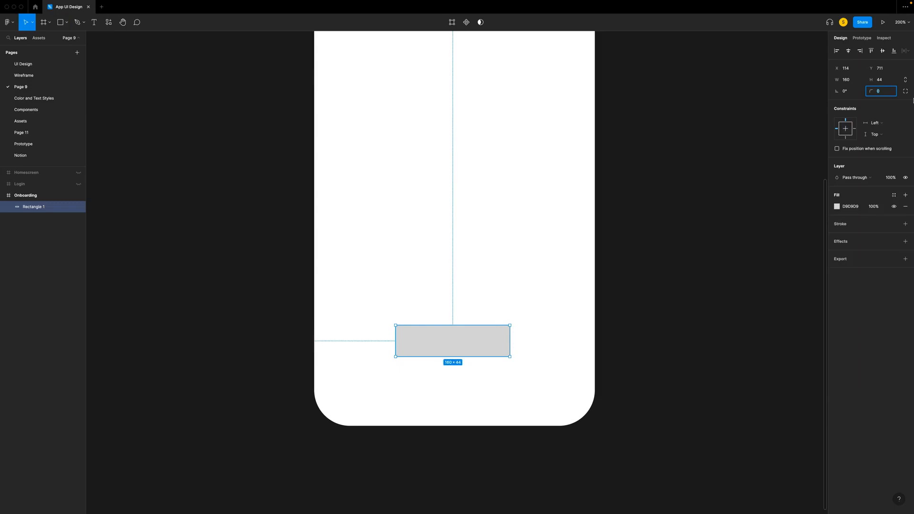
type("20")
key("Return")
- Move the button rectangle down to 82 px above the frame's bottom edge and centre it horizontally in the frame
key("alt")
key("shift+Down")
key("alt")
key("Down")
key("Down")
key("Down")
key("Down")
key("Down")
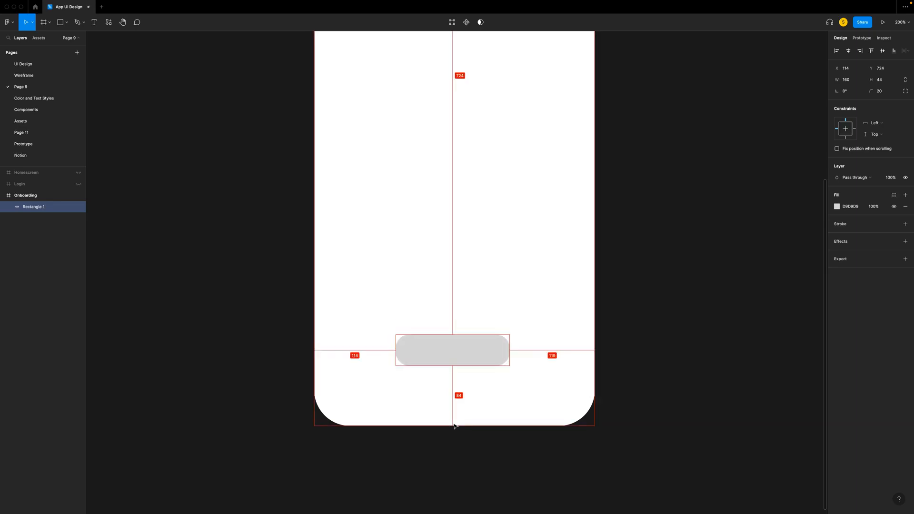
key("alt")
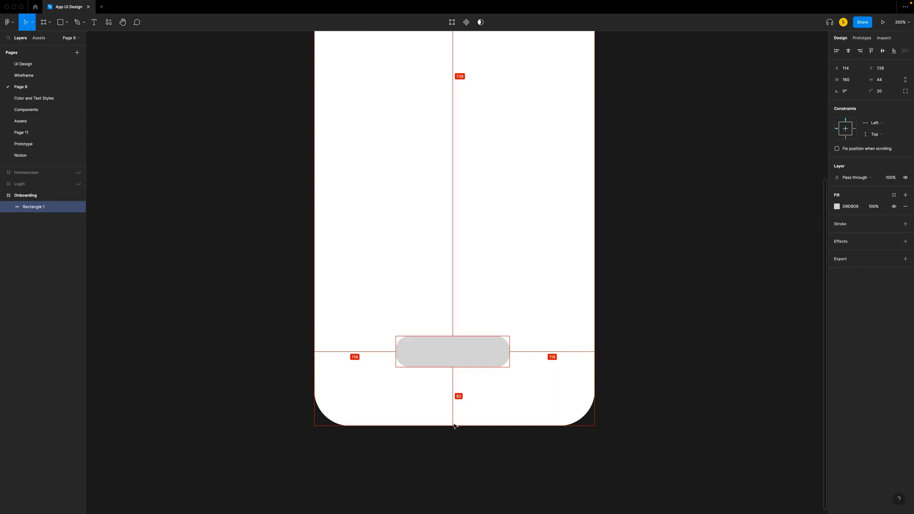
left_click(848, 51)
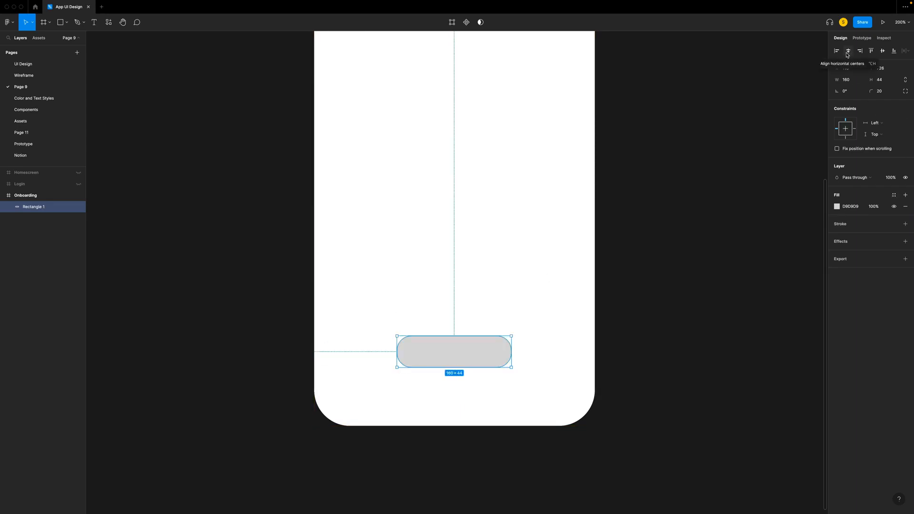
left_click(677, 129)
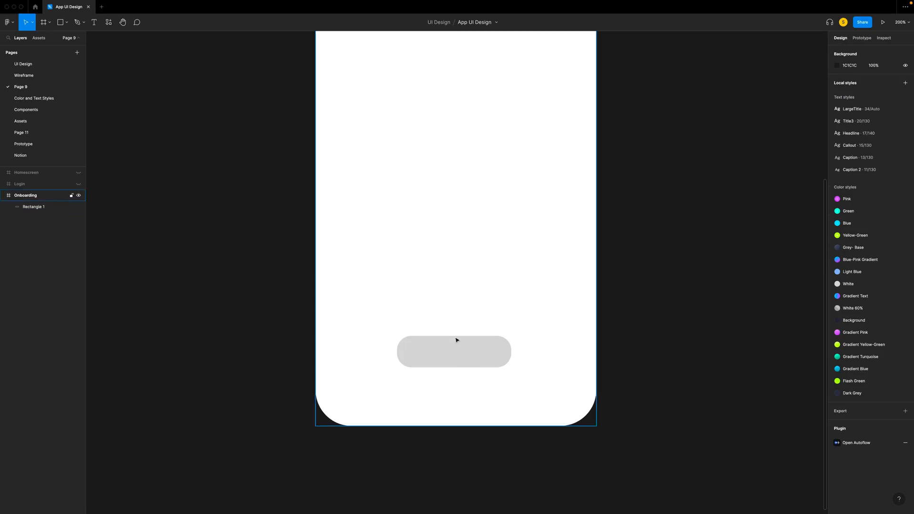
- Duplicate the button rectangle above the original and set the copy's height to 34
left_click(455, 352)
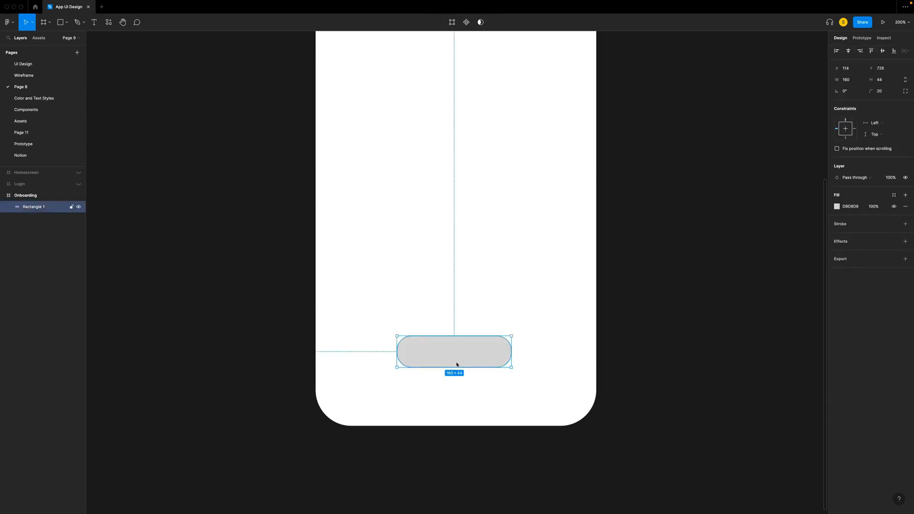
key("super+d")
key("shift+Up")
key("shift+Up")
key("shift+Up")
key("shift+Up")
key("shift+Up")
key("shift+Up")
key("shift+Up")
key("shift+Up")
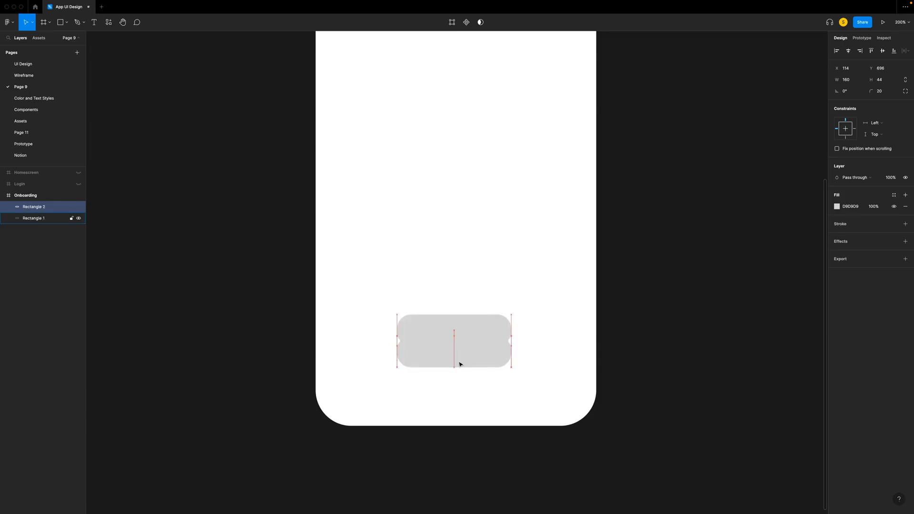
left_click(887, 84)
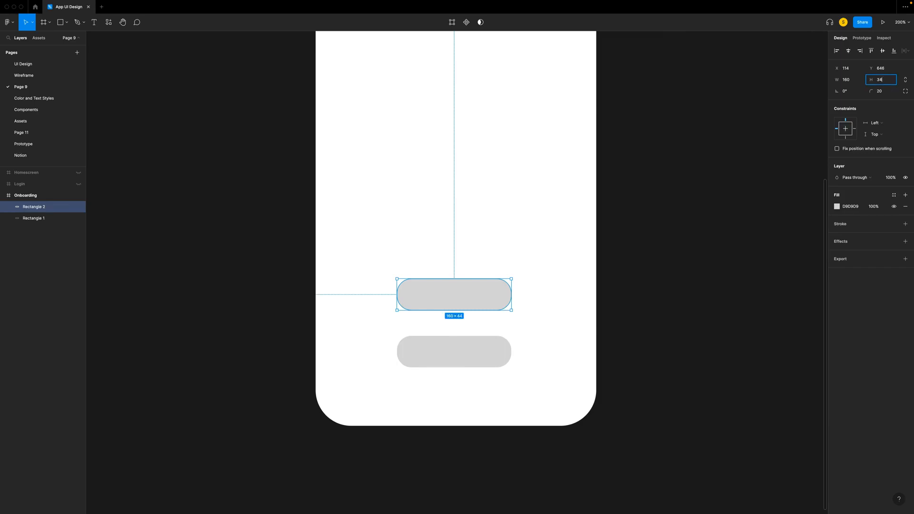
type("34")
key("Return")
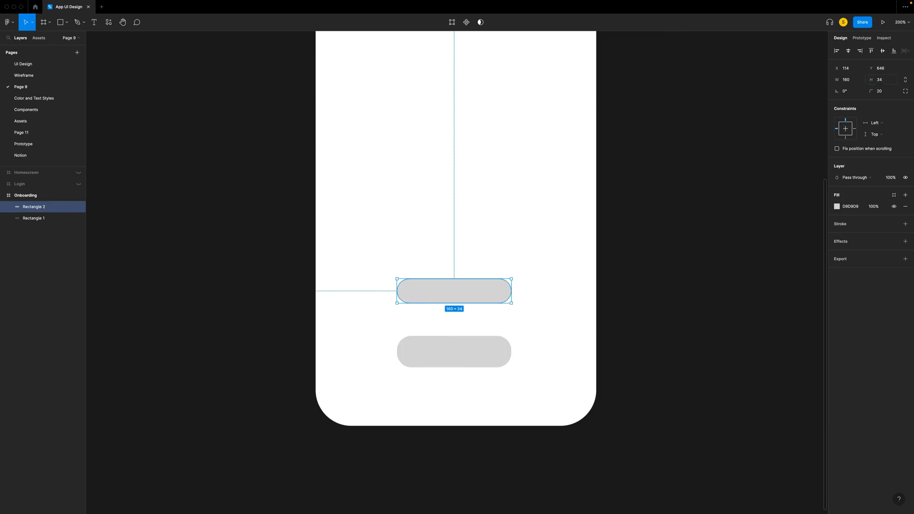
- Move the 34-high rectangle up to Y 426, near the middle of the Onboarding frame
key("shift+Up")
key("shift+Up")
key("shift+Up")
key("shift+Up")
key("shift+Up")
key("shift+Up")
key("shift+Up")
key("shift+Up")
key("shift+Up")
key("shift+Up")
key("shift+Up")
key("shift+Up")
key("shift+Up")
key("shift+Up")
key("shift+Up")
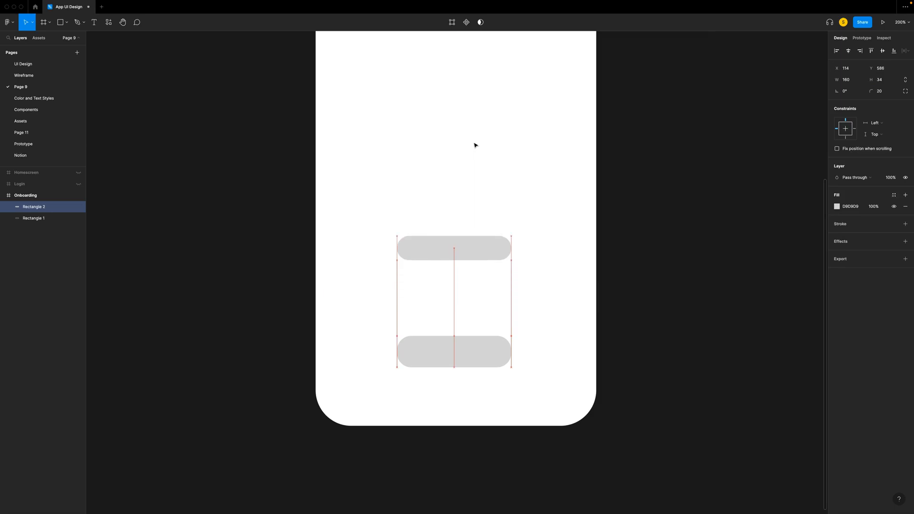
key("shift+Up")
key("shift+Up")
key("shift+Up")
key("shift+Up")
key("shift+Up")
key("shift+Up")
key("shift+Up")
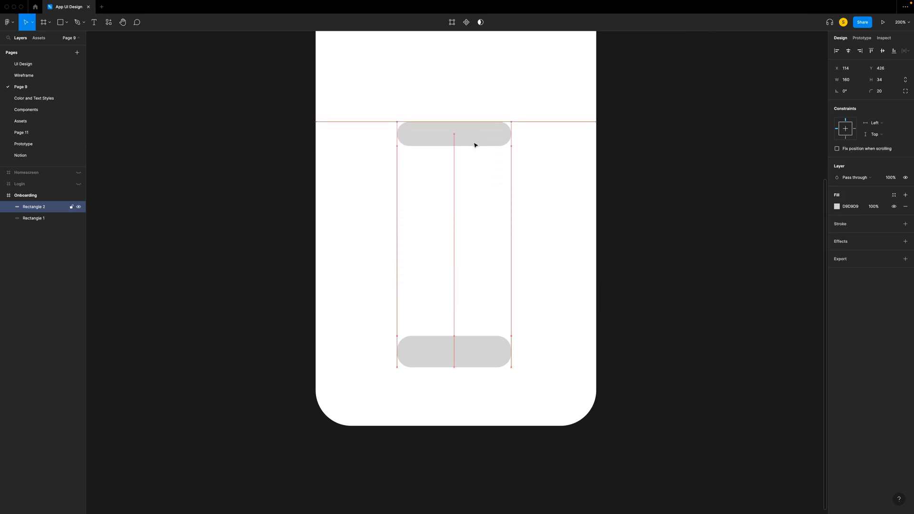
- Rename the upper rectangle's layer as Title and the lower rectangle's layer as Button
double_click(34, 207)
type("Title")
double_click(34, 218)
type("Button")
key("Return")
- Draw three stacked text bars of 345 × 17 below the title, with 16 px spacing and corner radius 10
key("r")
left_click_drag(339, 184, 585, 196)
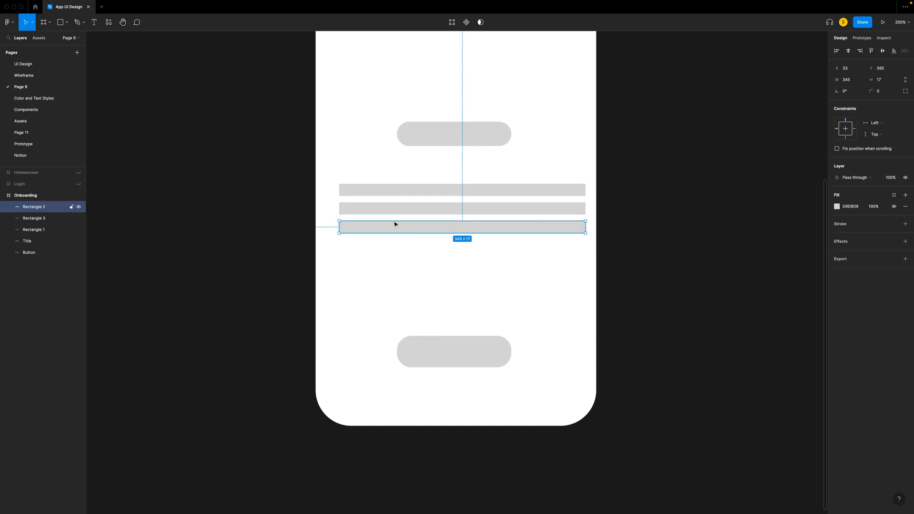
left_click_drag(275, 162, 687, 275)
left_click(853, 104)
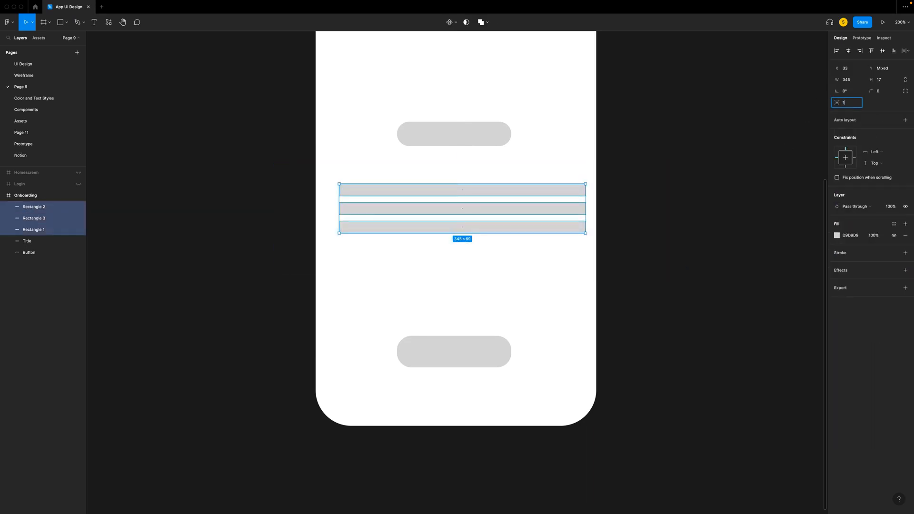
type("16")
key("Return")
left_click(881, 91)
key("Return")
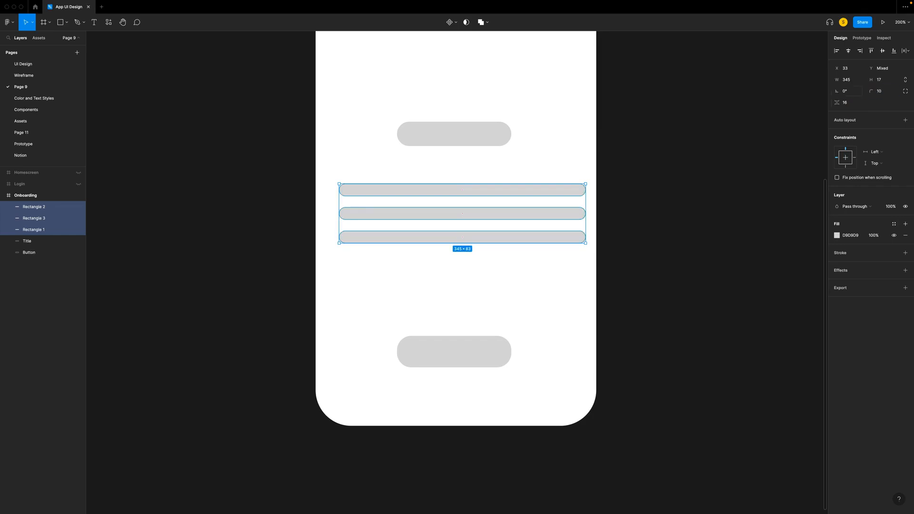
- Rename the layers of all three text bars as Description
key("Escape")
double_click(33, 207)
type("Descriptio")
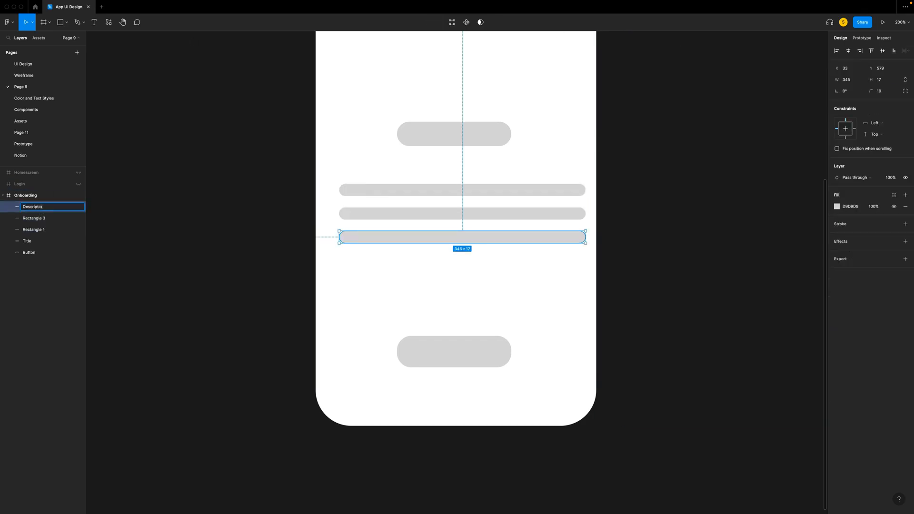
left_click_drag(50, 207, 8, 208)
key("super+c")
double_click(36, 220)
key("super+v")
double_click(40, 232)
key("super+v")
- Set the vertical spacing of the three description bars to 8 and move the title down to 24 px above them
scroll(577, 259, "up", 3)
left_click(576, 280, "shift")
left_click(576, 305, "shift")
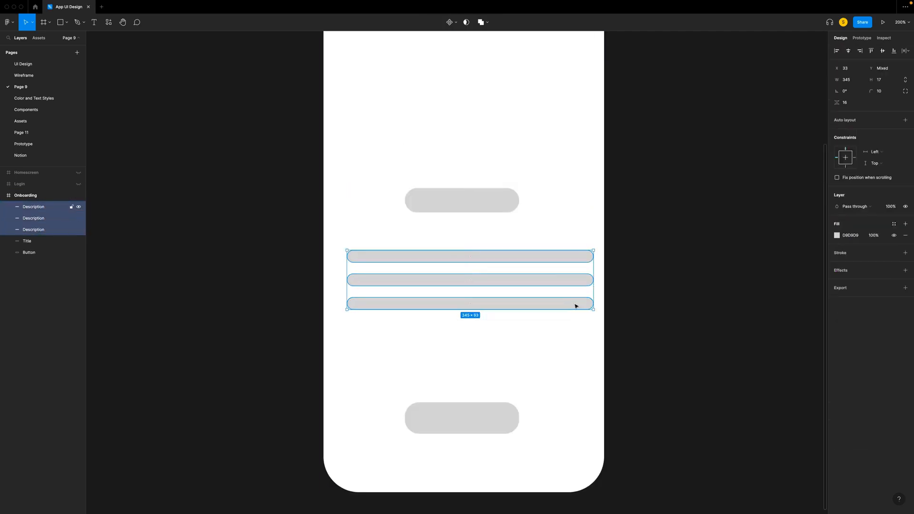
left_click_drag(848, 104, 830, 104)
type("8")
key("Return")
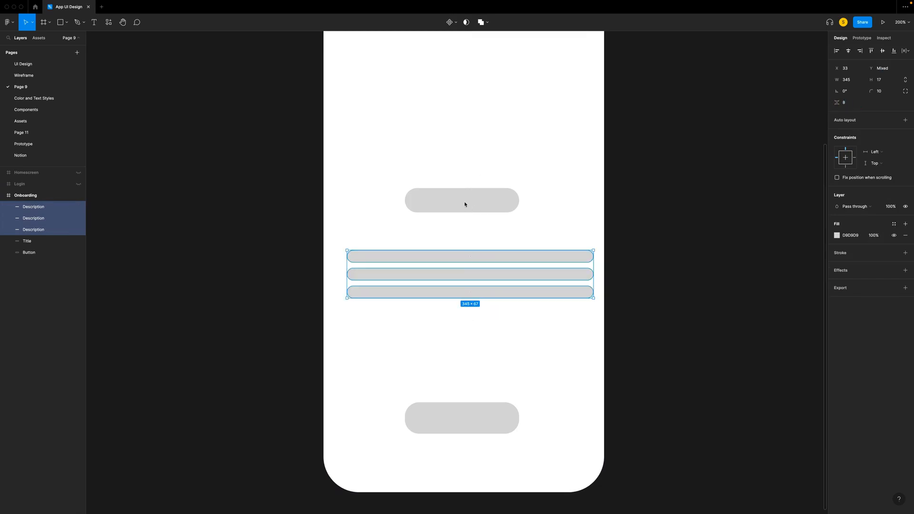
left_click_drag(464, 204, 465, 226)
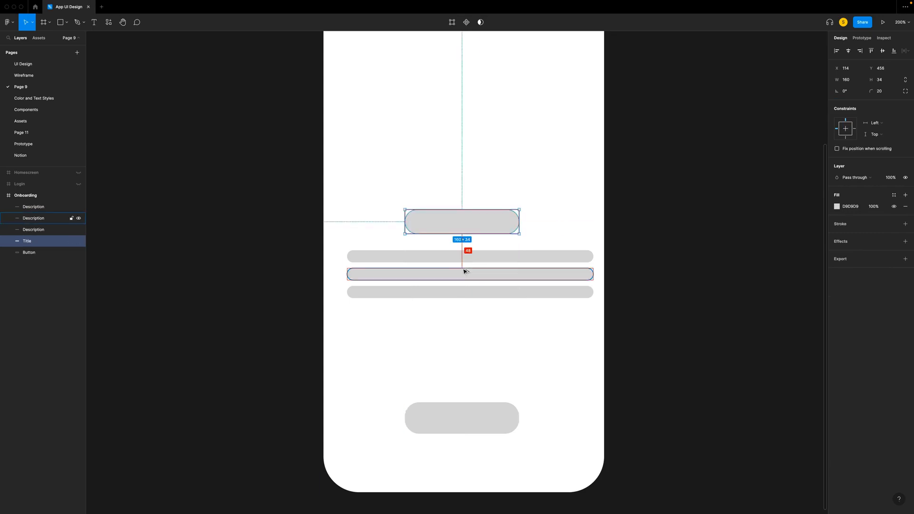
key("Up")
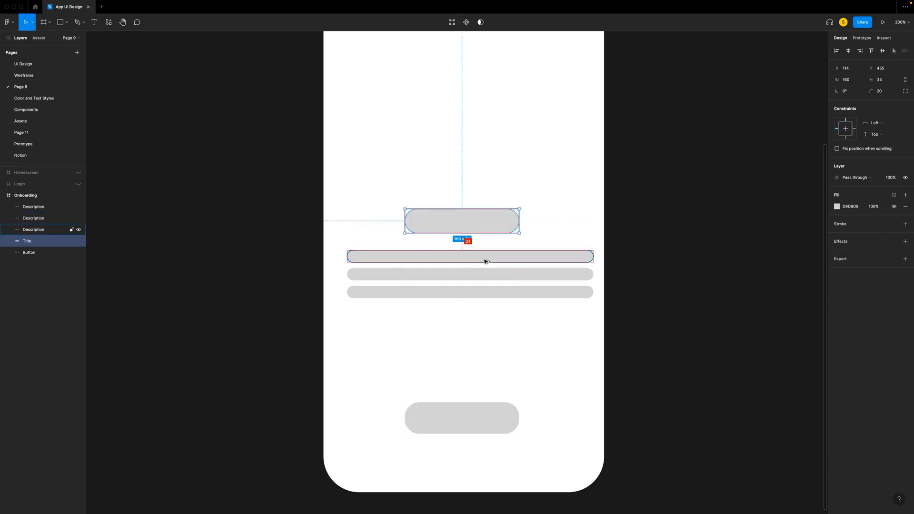
- Move the title and the three description bars down together, closer to the button
left_click(490, 260, "shift")
left_click(495, 274, "shift")
left_click(498, 289, "shift")
key("shift+Down")
key("shift+Down")
key("shift+Down")
key("shift+Down")
key("shift+Down")
key("shift+Down")
key("shift+Down")
key("shift+Down")
key("shift+Down")
key("shift+Down")
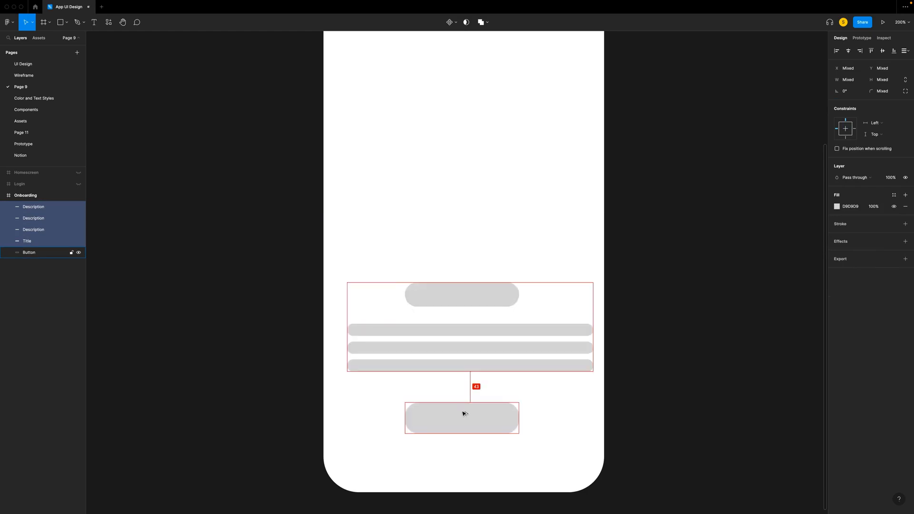
key("Down")
key("Down")
left_click(723, 385)
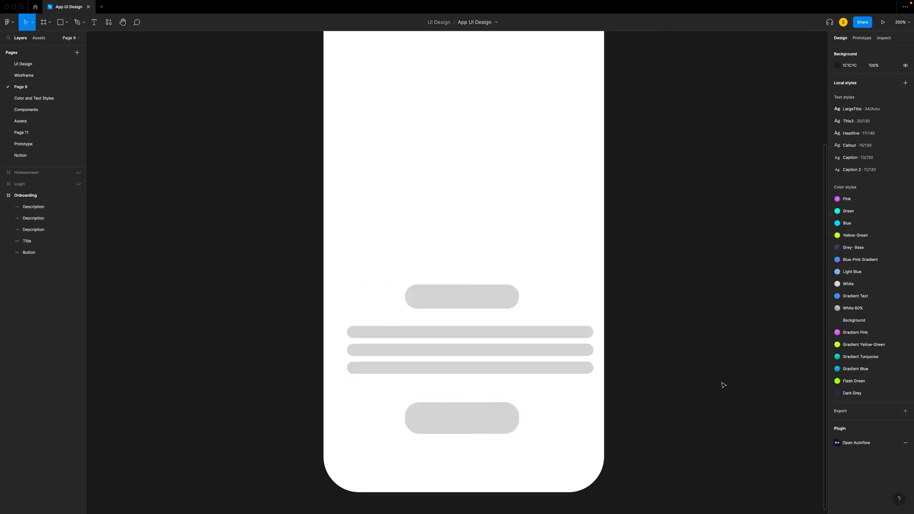
- Draw a full-width 393 × 480 rectangle in the upper part of the Onboarding frame and name its layer Illustration
scroll(723, 385, "up", 4)
key("r")
mouse_move(322, 54)
left_mouse_down()
mouse_move(370, 90)
mouse_move(603, 410)
mouse_move(603, 397)
left_mouse_up()
left_click_drag(28, 179, 35, 213)
double_click(37, 207)
type("Image")
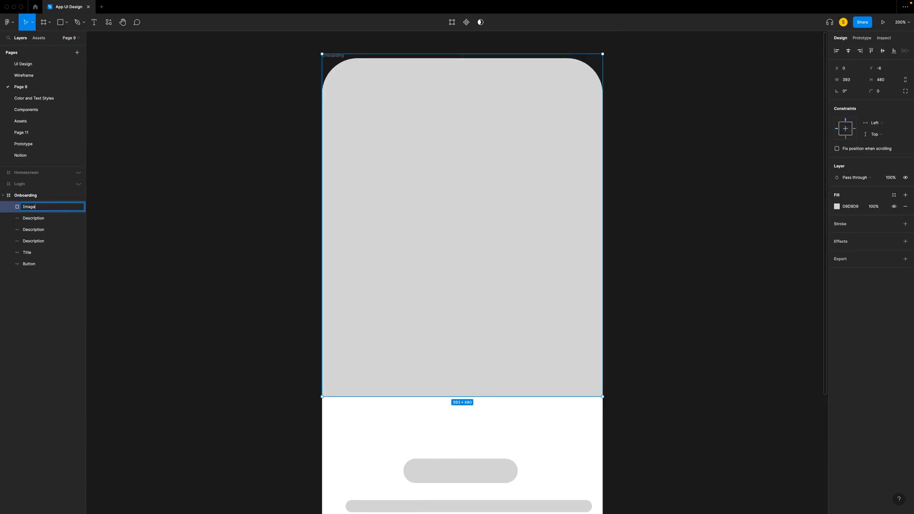
left_click(151, 191)
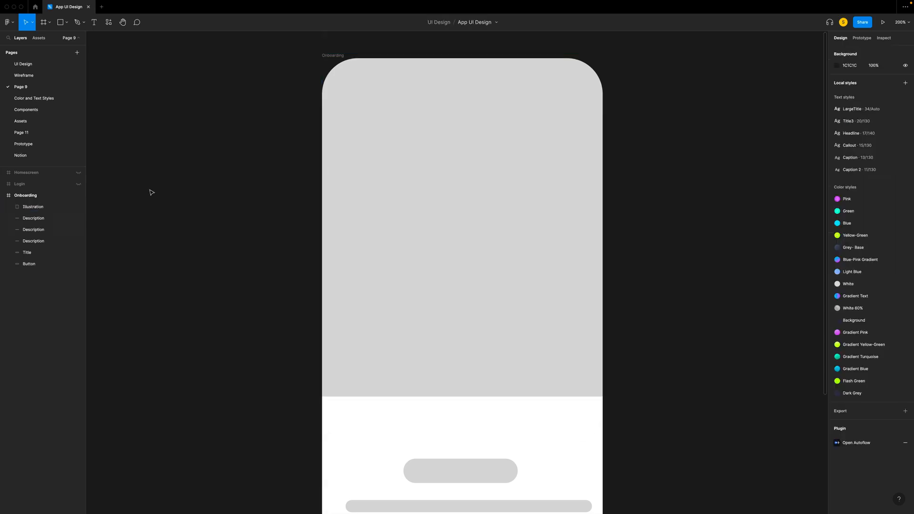
- Centre the three description bars horizontally in the Onboarding frame at X 24
left_click_drag(532, 288, 541, 283)
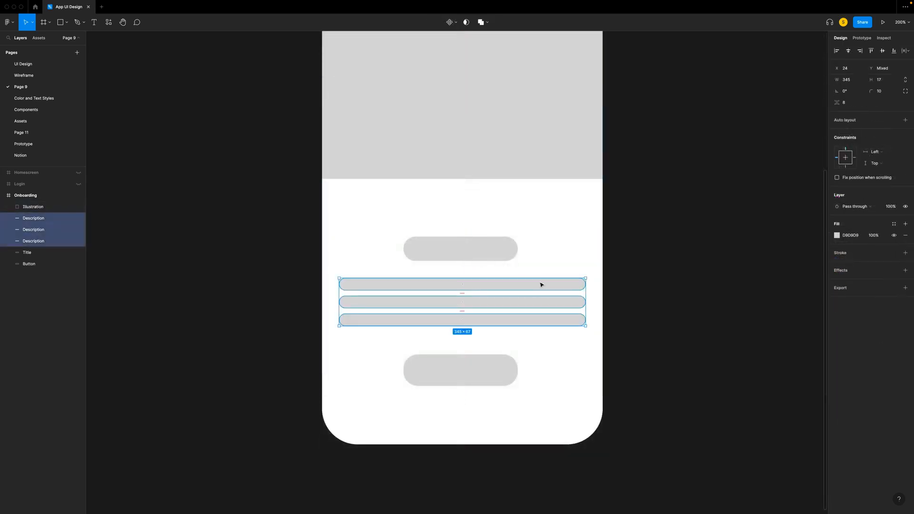
left_click(460, 377)
left_click(654, 184)
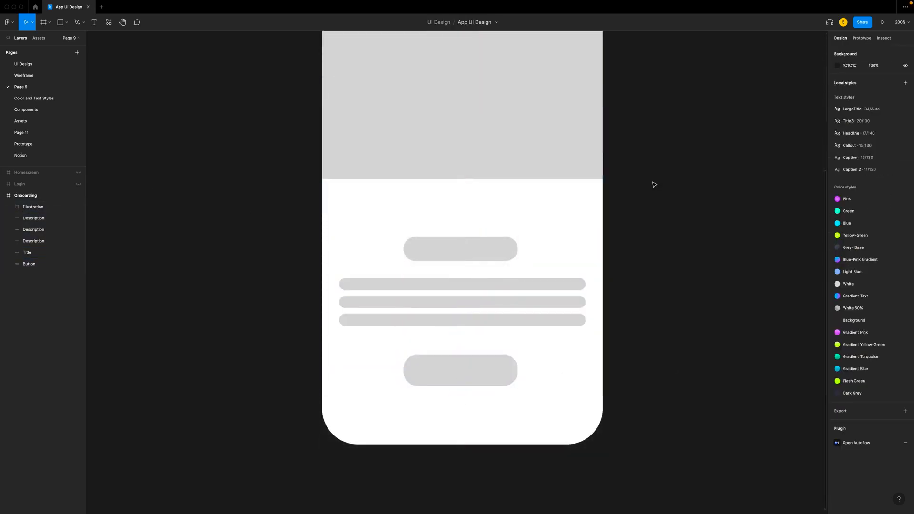
scroll(654, 185, "up", 5)
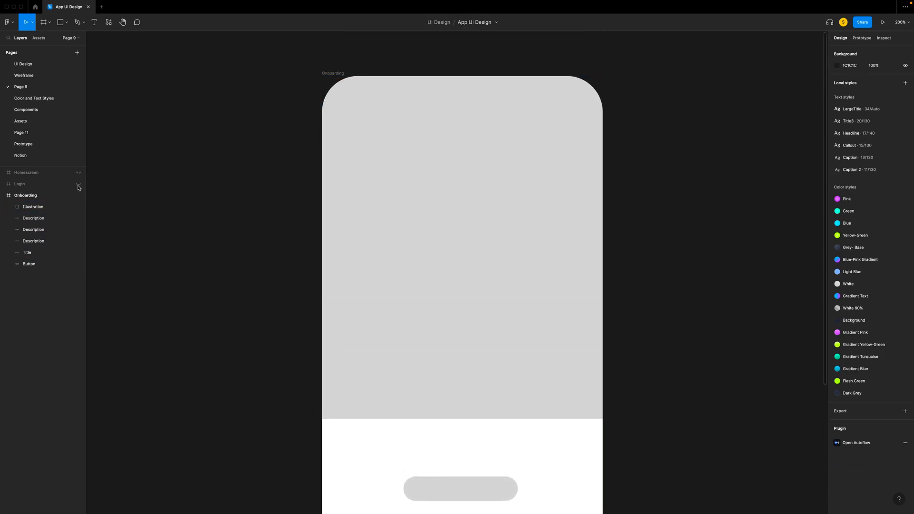
- Show the Login frame on the canvas and hide the Onboarding frame
left_click(79, 184)
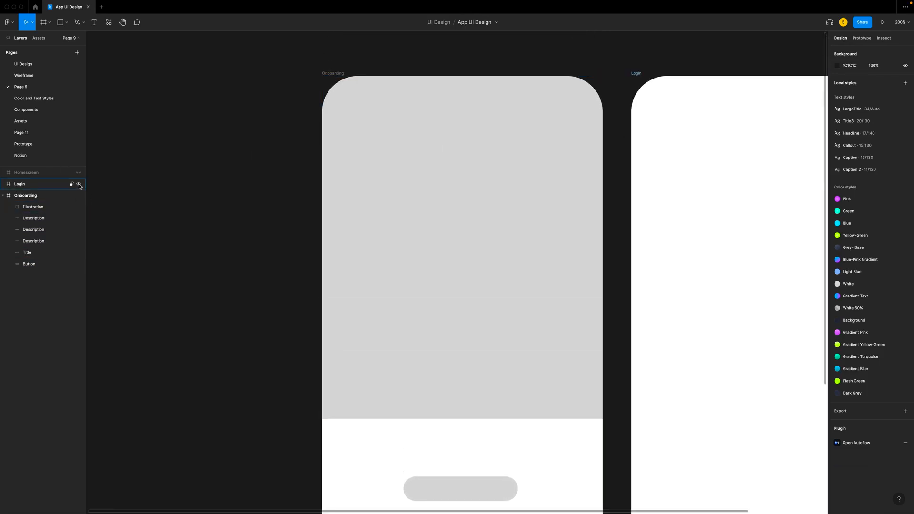
scroll(211, 194, "right", 6)
scroll(210, 194, "left", 2)
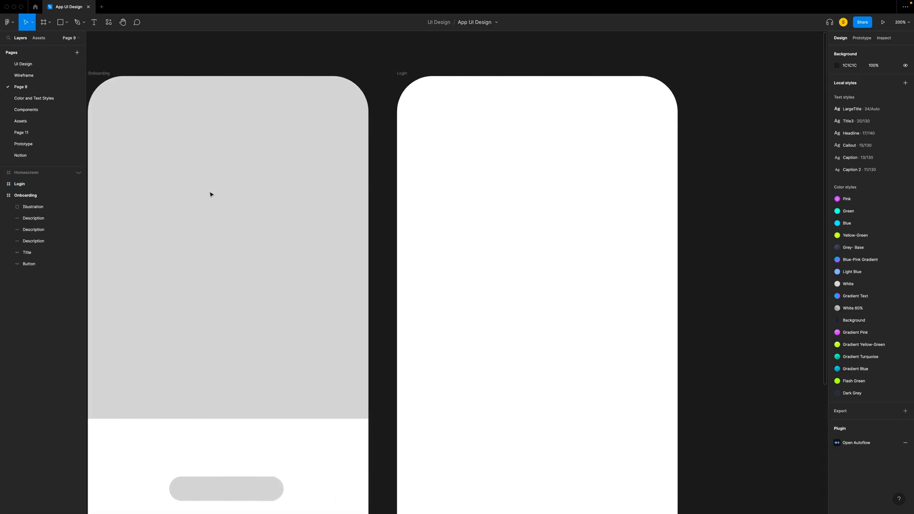
left_click(52, 195)
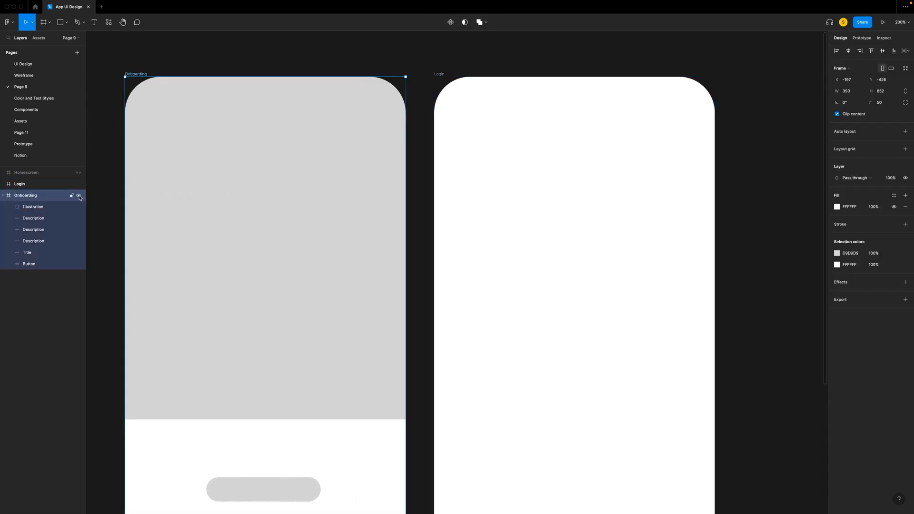
left_click(79, 195)
left_click(104, 180)
scroll(105, 180, "right", 4)
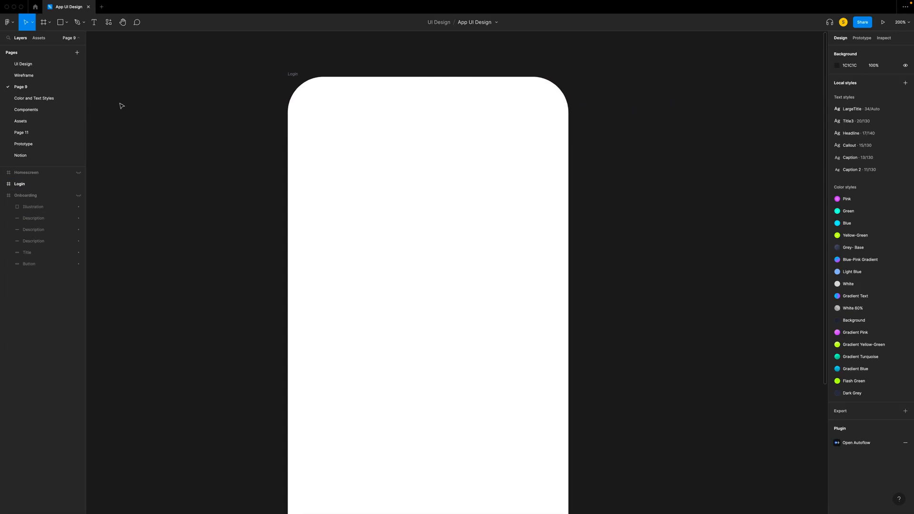
- Draw a small rectangle near the left edge of the Login frame and make it 90 × 17 with corner radius 10
scroll(321, 189, "down", 1)
key("r")
mouse_move(305, 186)
left_mouse_down()
mouse_move(378, 202)
mouse_move(367, 198)
left_mouse_up()
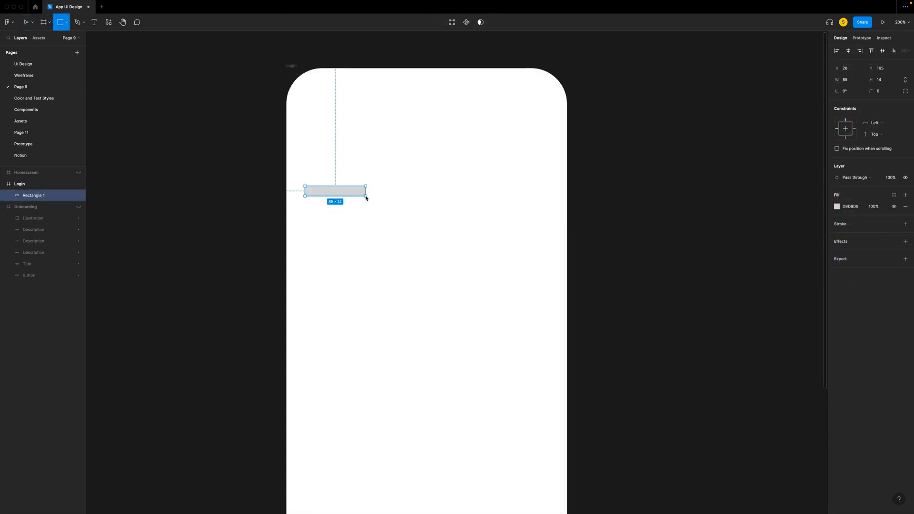
left_click(847, 80)
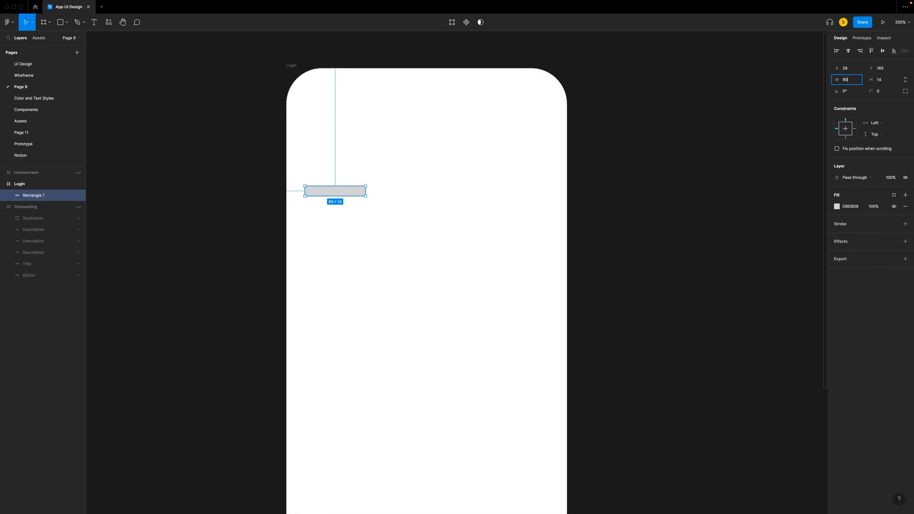
type("90")
left_click(888, 83)
type("17")
key("Return")
- Name the small bar's layer Title and nudge it to X 24
double_click(34, 196)
type("T")
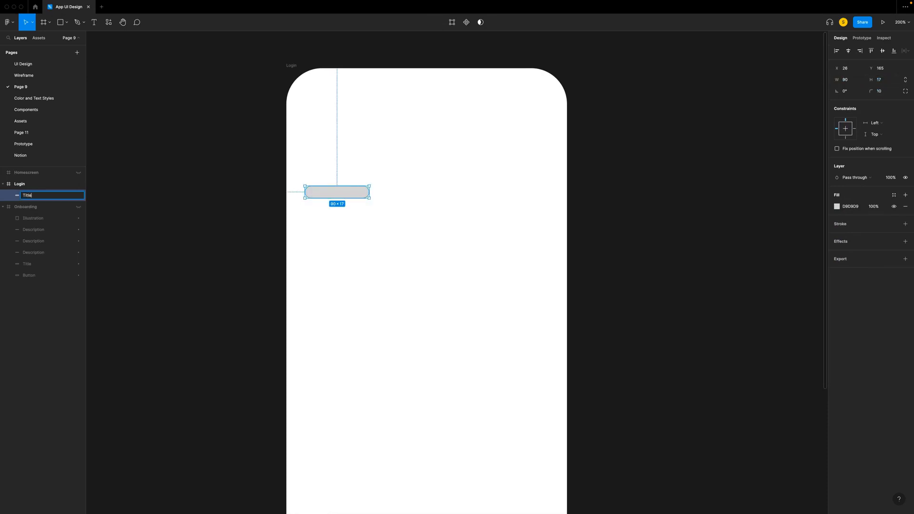
type("itle")
key("Return")
key("Left")
key("Left")
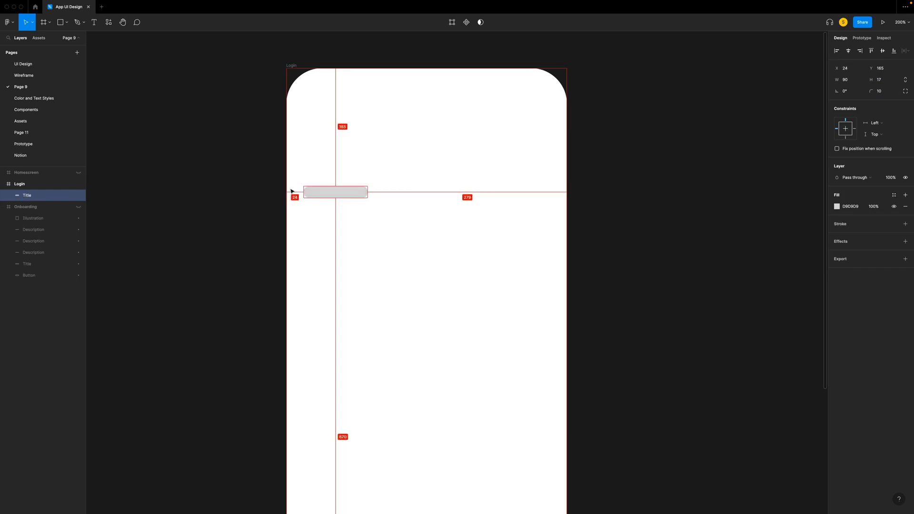
- Duplicate the title bar, place the copy just below it at Y 190 and size it 345 × 44
key("super+d")
left_click_drag(323, 195, 324, 214)
left_click_drag(850, 82, 821, 84)
key("Tab")
type("44")
key("Return")
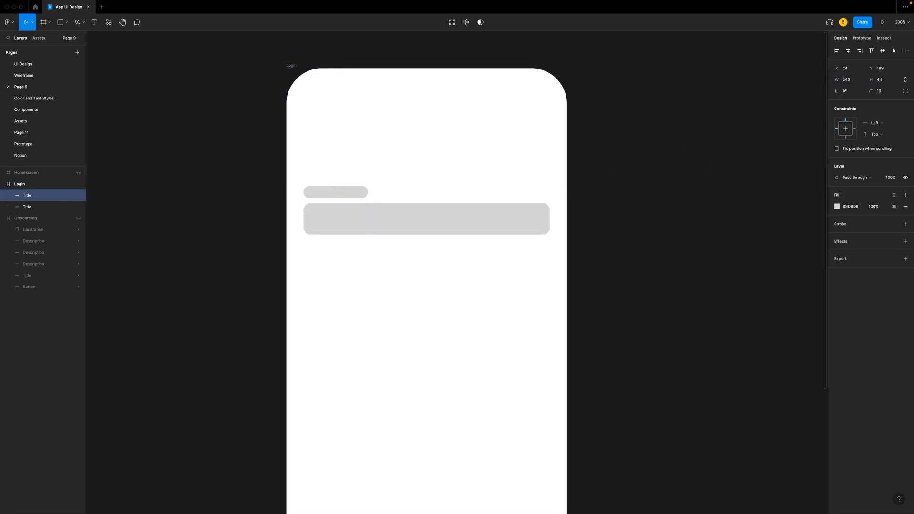
key("Down")
- Name the wide bar's layer Field and set its corner radius to 20
double_click(29, 198)
type("Field")
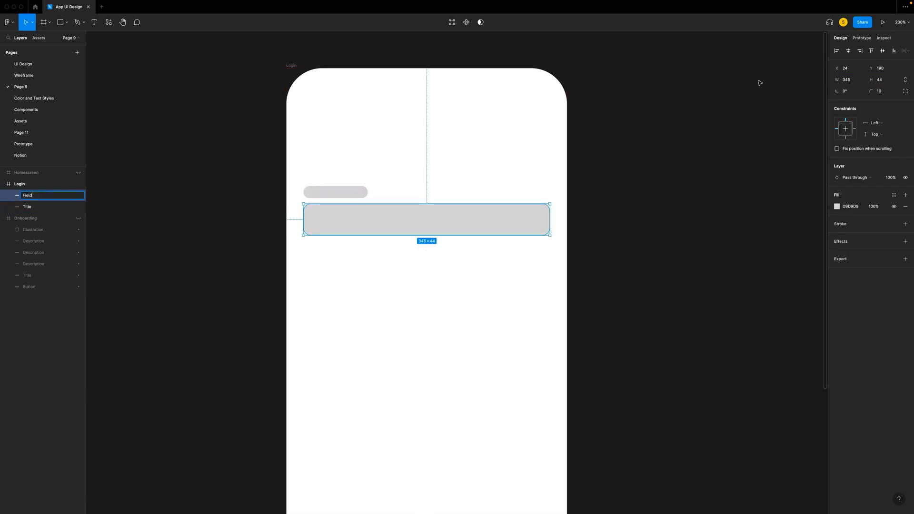
left_click(879, 91)
type("20")
key("Return")
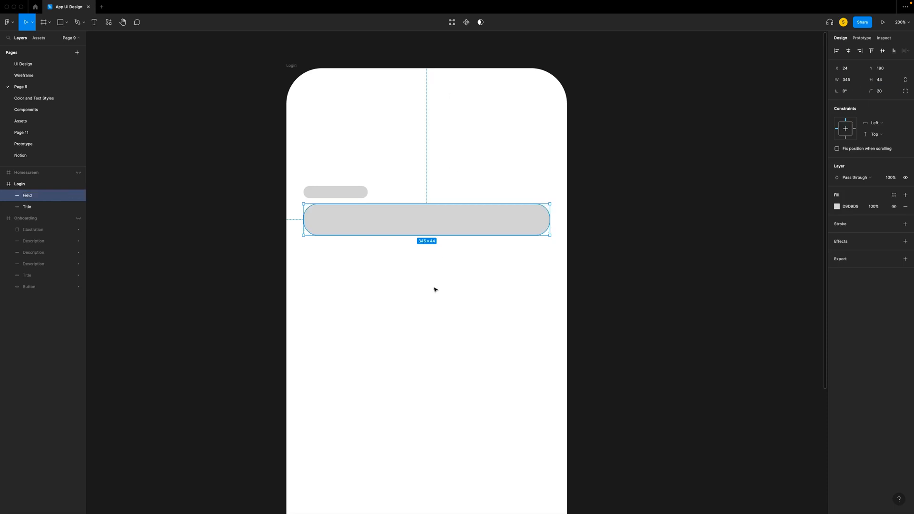
- Duplicate the title and field together and place the copies below, with the second field at Y 280
left_click(335, 192)
left_click(358, 222, "shift")
key("super+d")
key("shift+Down")
key("shift+Down")
key("shift+Down")
key("shift+Down")
key("shift+Down")
key("shift+Down")
key("shift+Down")
key("shift+Down")
key("shift+Down")
key("shift+Down")
key("shift+Up")
- Duplicate the second field, move the copy down to Y 350 and name its layer Button
left_click(364, 292)
key("super+d")
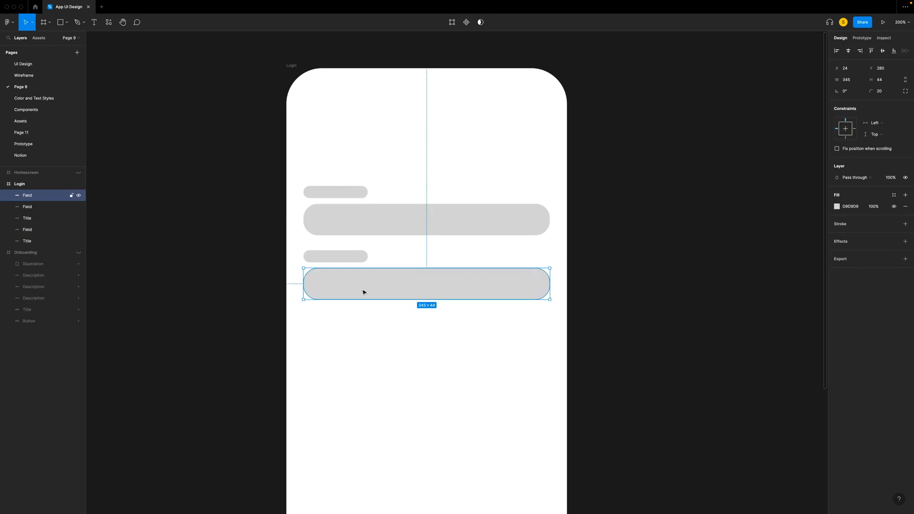
key("shift+Down")
key("shift+Down")
key("shift+Down")
key("shift+Down")
key("shift+Down")
key("shift+Down")
key("shift+Down")
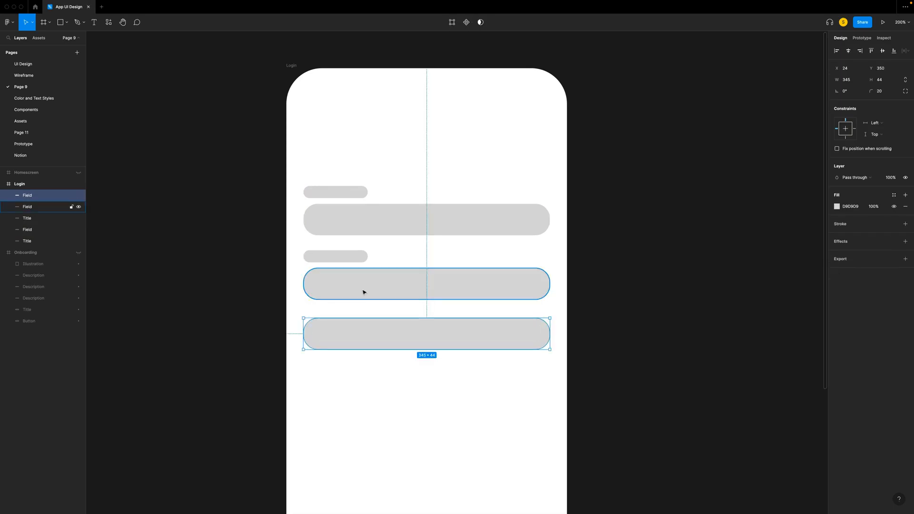
double_click(27, 195)
type("But")
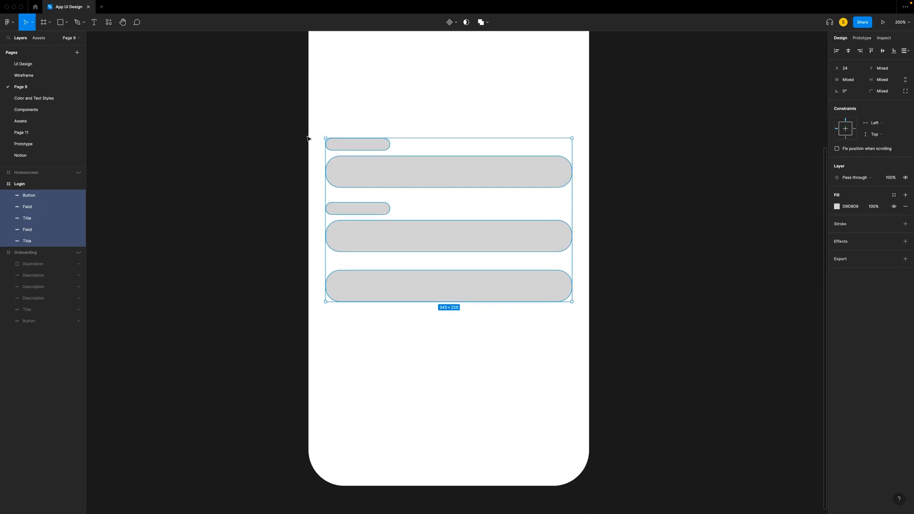
- Move both titles, both fields and the button down together into the lower half of the Login frame
key("shift+Up")
key("shift+Up")
key("shift+Down")
key("shift+Down")
key("shift+Down")
key("shift+Down")
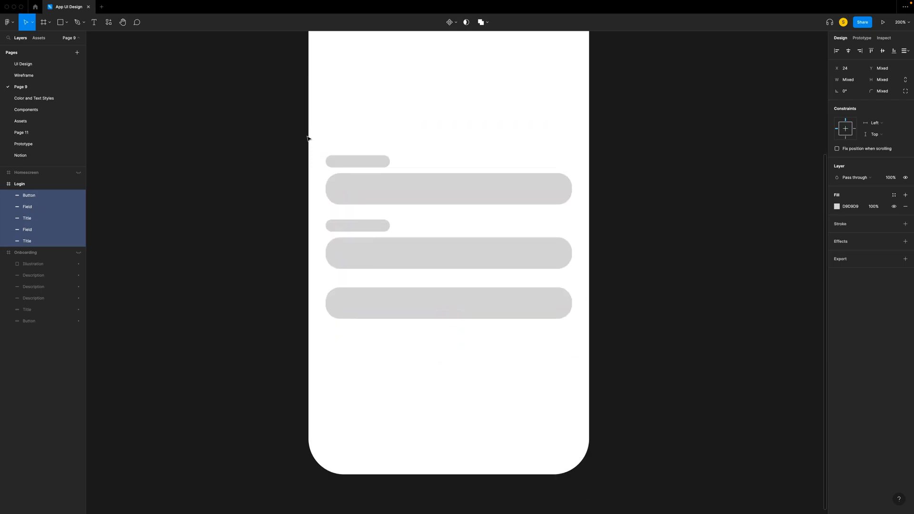
left_click(725, 123)
- Draw a circle below the button, duplicate it twice and space the three circles evenly in a row
left_click(382, 367)
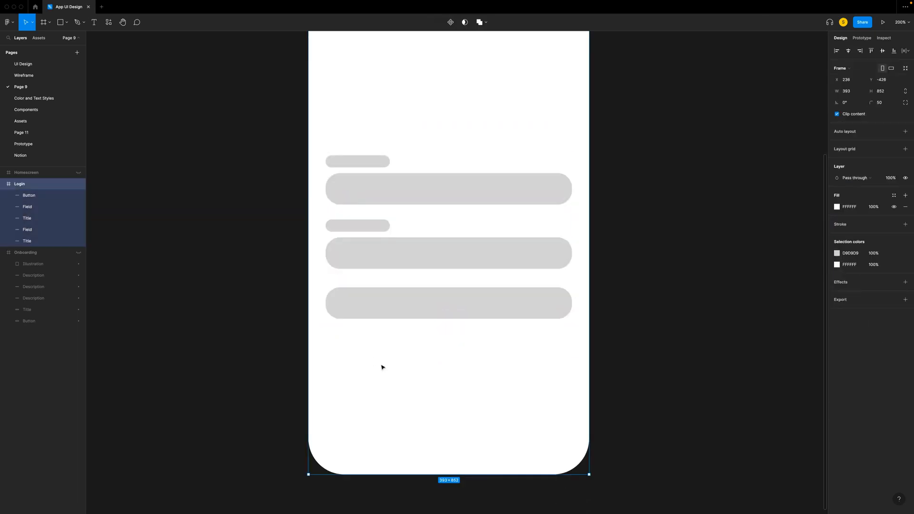
key("o")
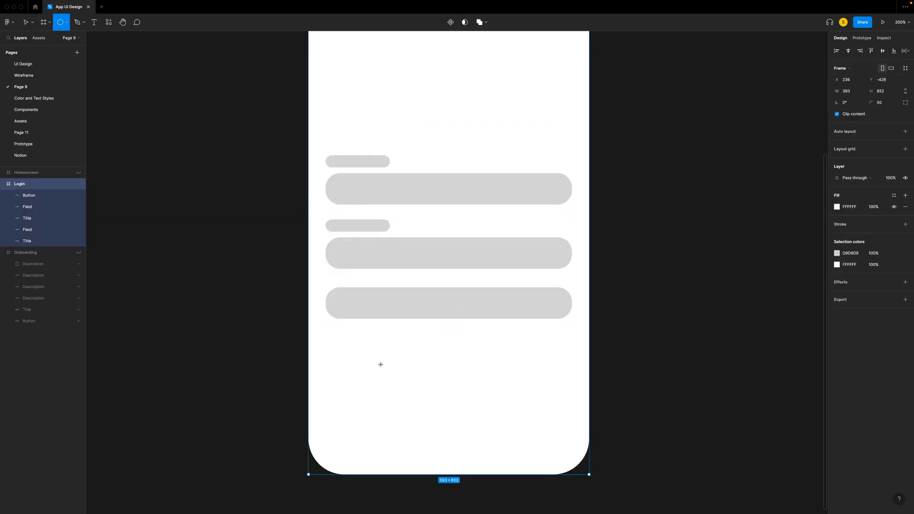
left_click_drag(374, 363, 406, 391)
key("super+d")
key("super+d")
left_click_drag(396, 384, 477, 381)
left_click_drag(498, 413, 377, 350)
left_click(856, 102)
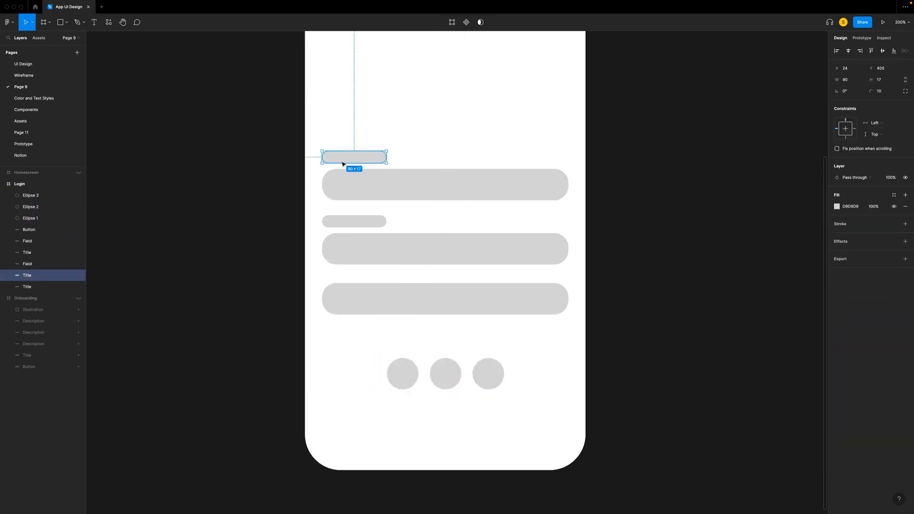
- Place a copy of the upper title bar above it at Y 365, with height 34 and corner radius 20
key("shift+Up")
key("shift+Up")
key("shift+Up")
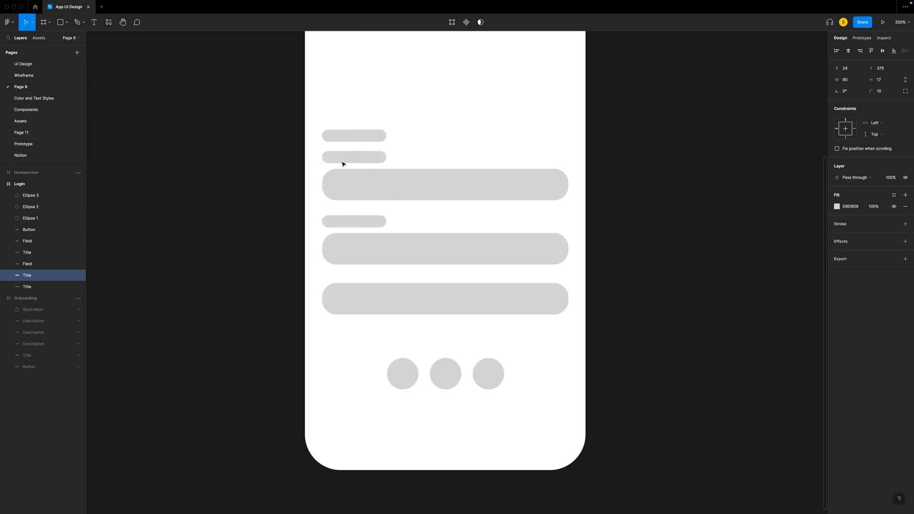
key("shift+Up")
left_click(889, 81)
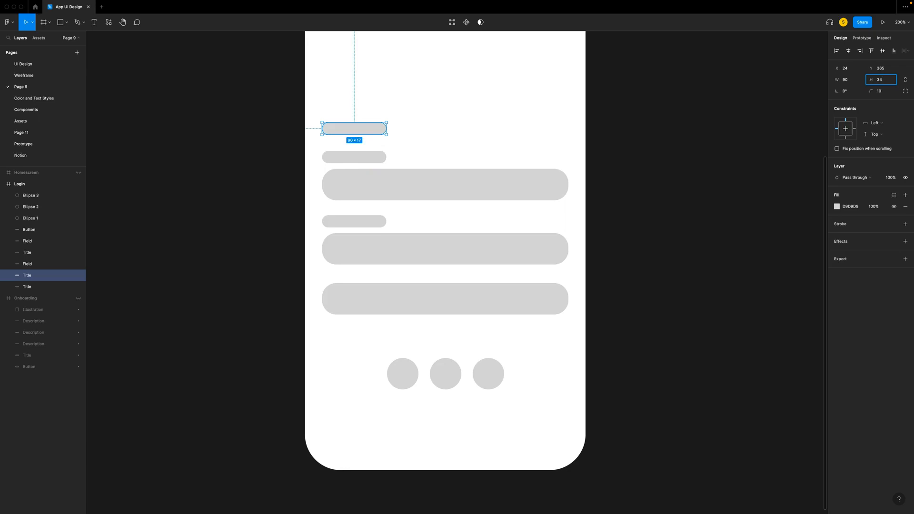
key("Return")
left_click(885, 91)
type("20")
key("Return")
- Duplicate the second title bar, place the copy under the button at Y 645 and set its height to 15
scroll(386, 196, "down", 1)
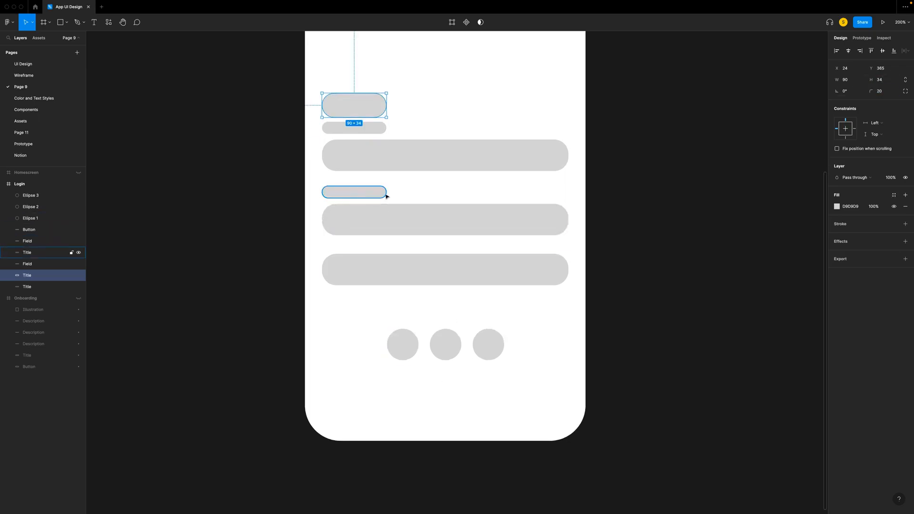
left_click(354, 193)
key("super+d")
key("shift+Down")
key("shift+Down")
key("shift+Down")
key("shift+Down")
key("shift+Down")
key("shift+Down")
key("shift+Down")
key("shift+Down")
key("shift+Down")
key("shift+Down")
key("shift+Down")
key("shift+Down")
key("shift+Down")
key("shift+Down")
key("shift+Down")
left_click(882, 80)
type("15")
key("Return")
- Duplicate the small bar under the button and align the copy with the button's right edge
key("super+d")
key("shift+Right")
key("shift+Right")
key("shift+Right")
key("shift+Right")
key("shift+Right")
key("shift+Right")
key("shift+Right")
key("shift+Right")
key("shift+Right")
key("shift+Right")
key("shift+Right")
key("shift+Right")
key("shift+Right")
key("shift+Right")
key("shift+Right")
key("shift+Right")
key("shift+Right")
key("shift+Right")
key("shift+Right")
key("shift+Right")
key("shift+Right")
key("shift+Right")
key("shift+Right")
key("shift+Right")
key("shift+Right")
key("Right")
key("Right")
key("Right")
key("Right")
key("Right")
- Place a 163 × 15 copy of the small bar below the three circles and name its layer Text
left_click_drag(343, 304, 508, 375)
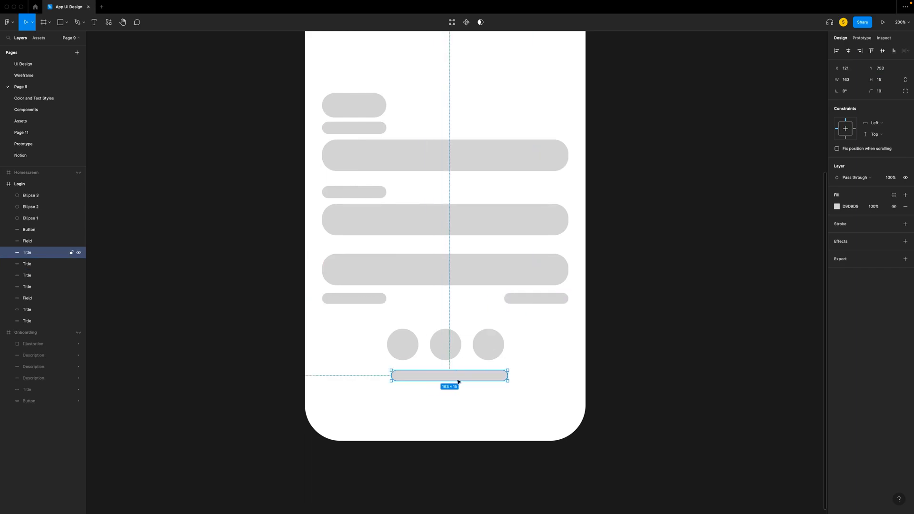
key("super+r")
type("Te")
- Rename the layers of the two small bars under the button to Text
double_click(37, 277)
type("Text")
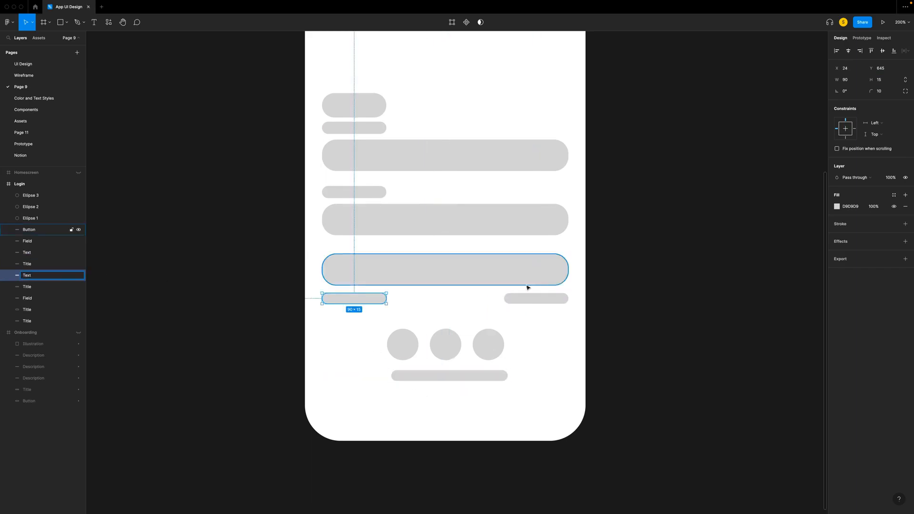
double_click(27, 266)
type("Text")
left_click(196, 271)
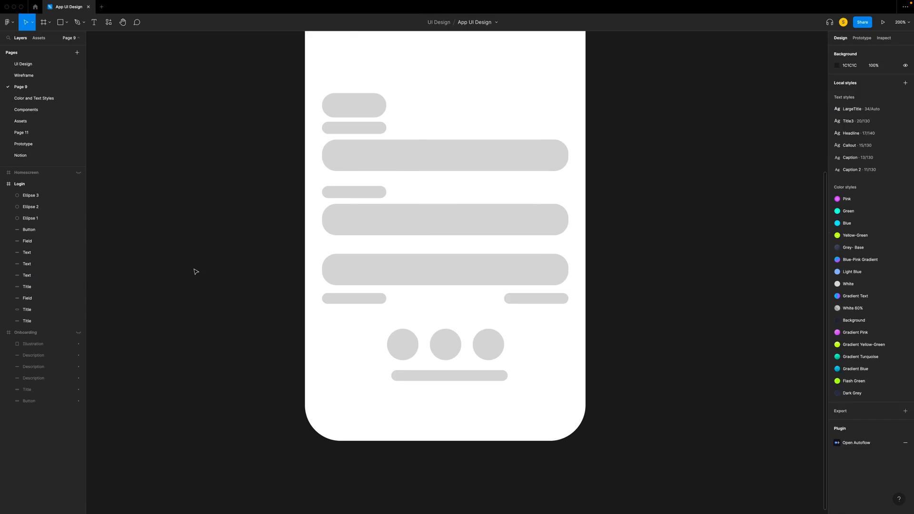
- Rename the three ellipse layers in the Login frame to Icon
double_click(30, 195)
type("I")
double_click(33, 207)
type("Icon")
double_click(34, 218)
type("I")
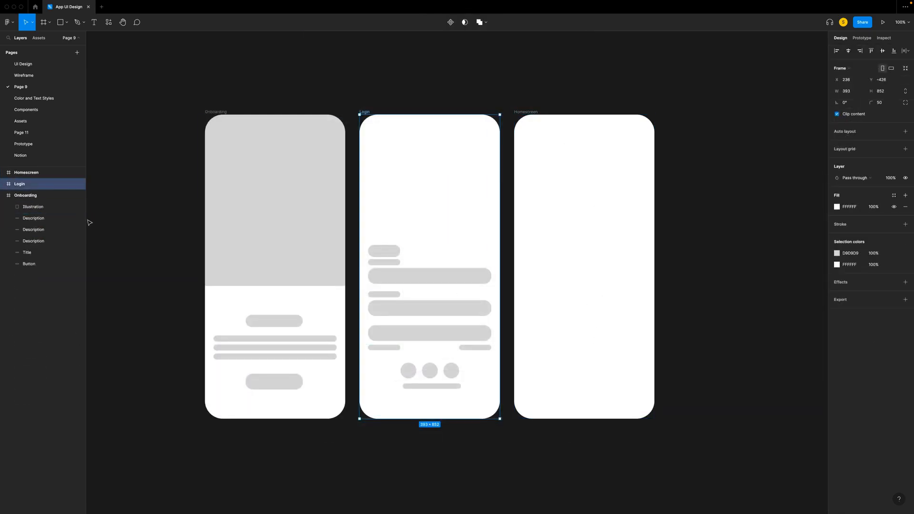
- Hide the finished frames and draw a rectangle near the top of the Homescreen frame, sized 285 × 44
left_click(78, 195)
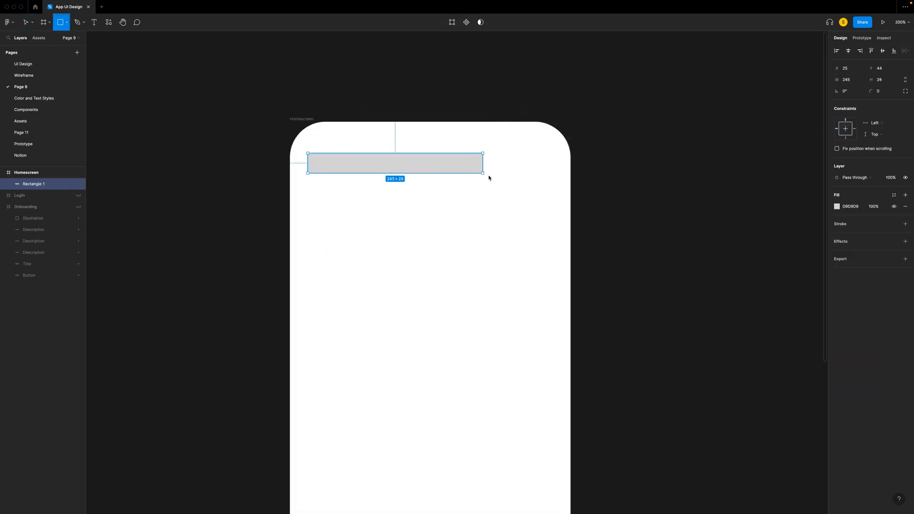
left_click(847, 80)
type("285")
key("Tab")
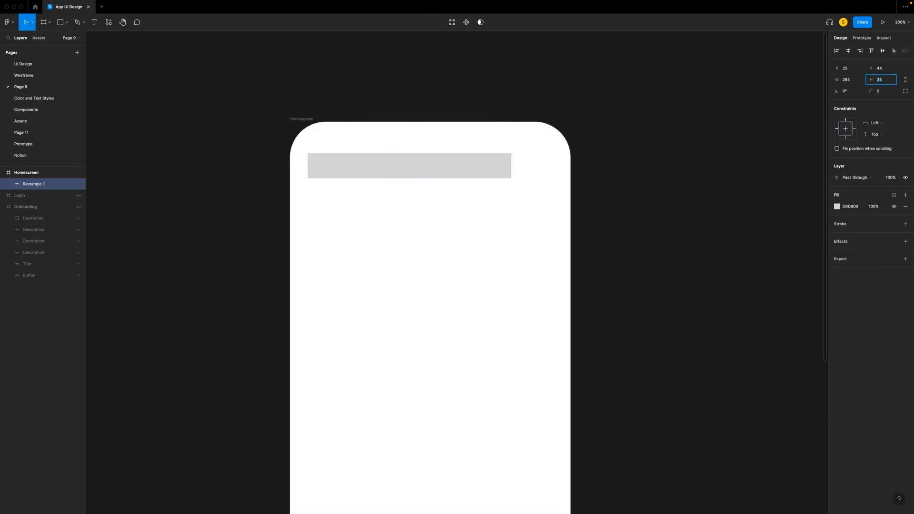
type("44")
key("Return")
- Move the 285 × 44 bar to X 24, Y 59 and set its corner radius to 20
mouse_move(380, 167)
left_mouse_down()
mouse_move(371, 178)
mouse_move(379, 178)
left_mouse_up()
key("Right")
left_click_drag(886, 91, 838, 91)
type("10")
key("Return")
type("20")
key("Return")
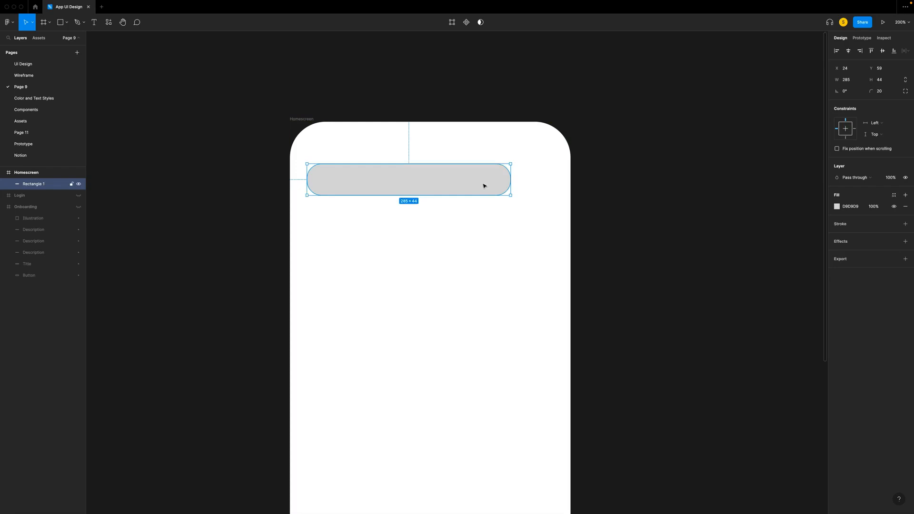
- Draw a circle beside the top bar, matching its height and separated from it by 16 px
key("o")
mouse_move(525, 164)
left_mouse_down()
mouse_move(560, 197)
mouse_move(542, 183)
left_mouse_up()
key("alt")
key("alt")
key("t")
- Draw a large rectangle below the top bar, 345 wide and 160 high, with corner radius 20
key("r")
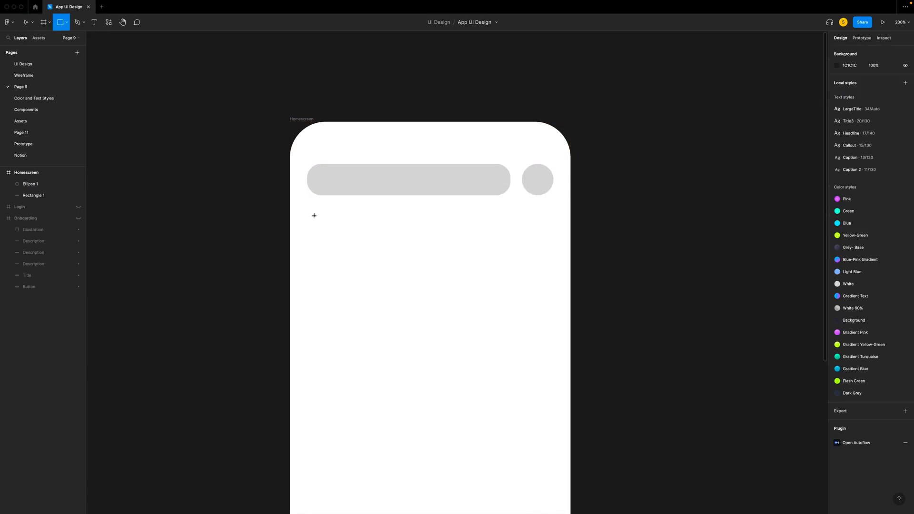
left_click_drag(312, 215, 560, 338)
left_click(881, 79)
type("160")
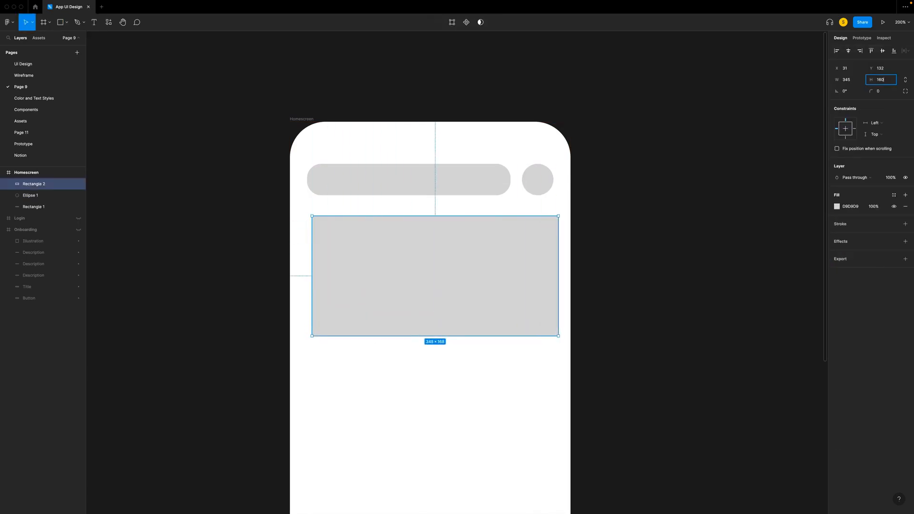
left_click(887, 93)
type("20")
key("Return")
- Move the large rectangle to X 24, 24 px below the top bar
left_click_drag(440, 273, 435, 266)
key("Down")
key("Down")
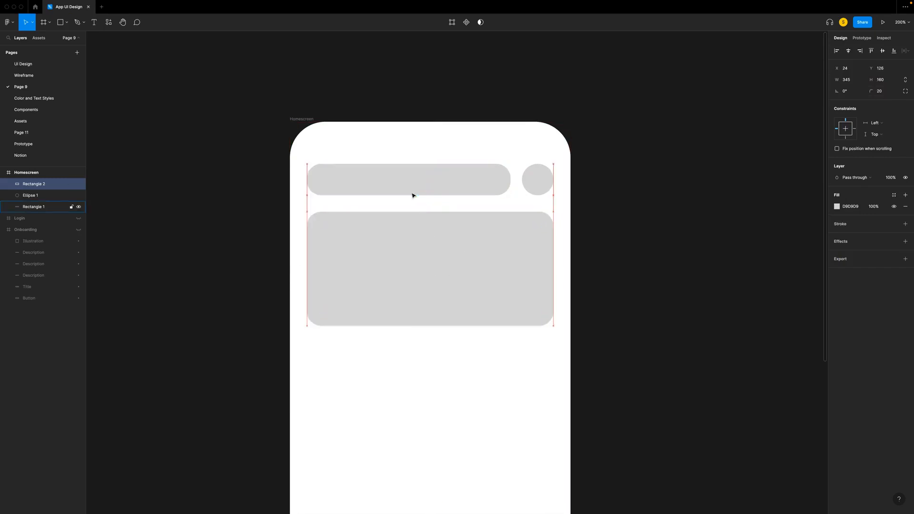
- Place a 100 × 100 square below the large rectangle and copy it across into a row of four
left_click(353, 343)
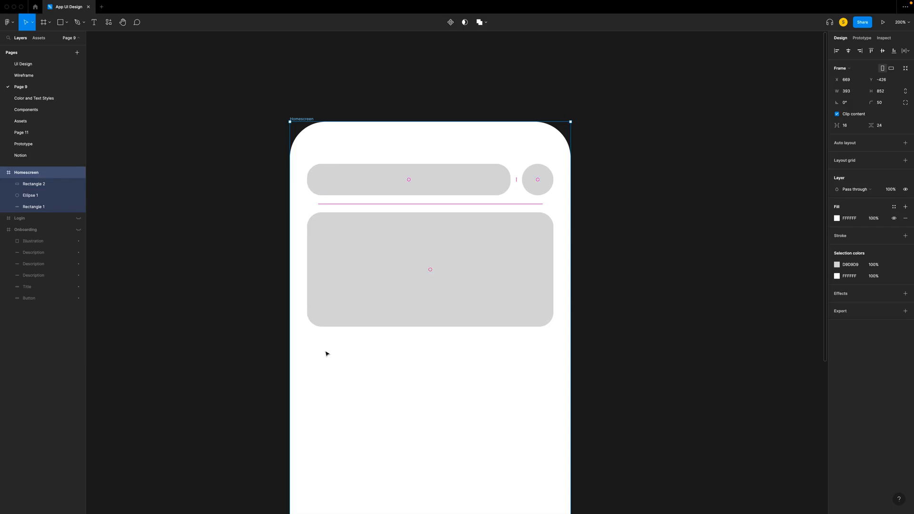
key("r")
left_click(297, 353)
left_click_drag(334, 392, 562, 390)
- Distribute the four squares evenly with a horizontal spacing of 16
left_click_drag(299, 429, 633, 362)
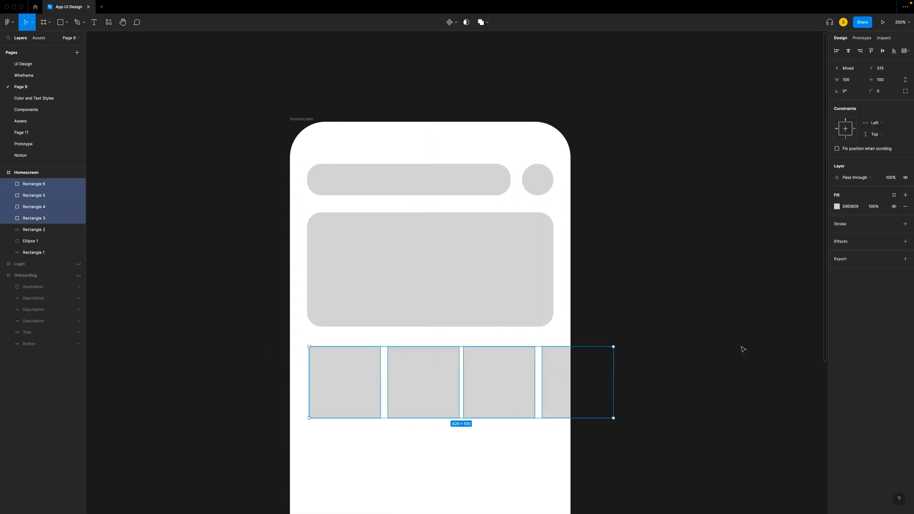
left_click(908, 51)
left_click(832, 66)
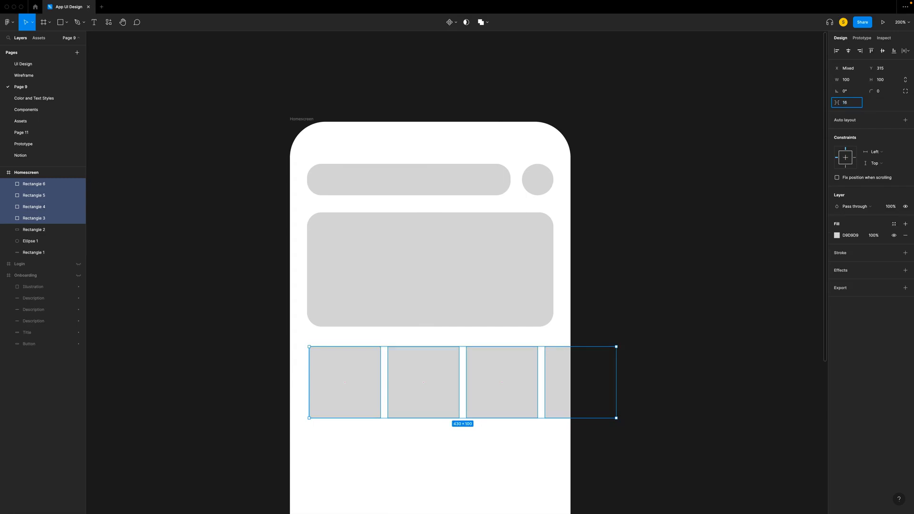
key("Return")
- Move the row of squares so it starts at X 24, Y 339, and set their corner radius to 10
left_click_drag(335, 379, 332, 396)
left_click(873, 92)
key("Return")
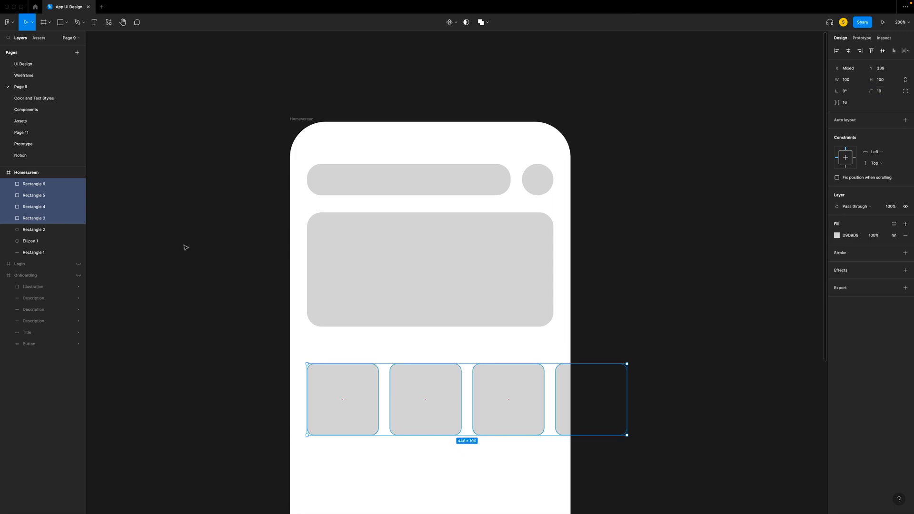
left_click(185, 248)
- Duplicate the first square and shrink the copy into a 100 × 17 title bar above it at Y 311
left_click(327, 384)
key("super+d")
left_click_drag(337, 435, 344, 351)
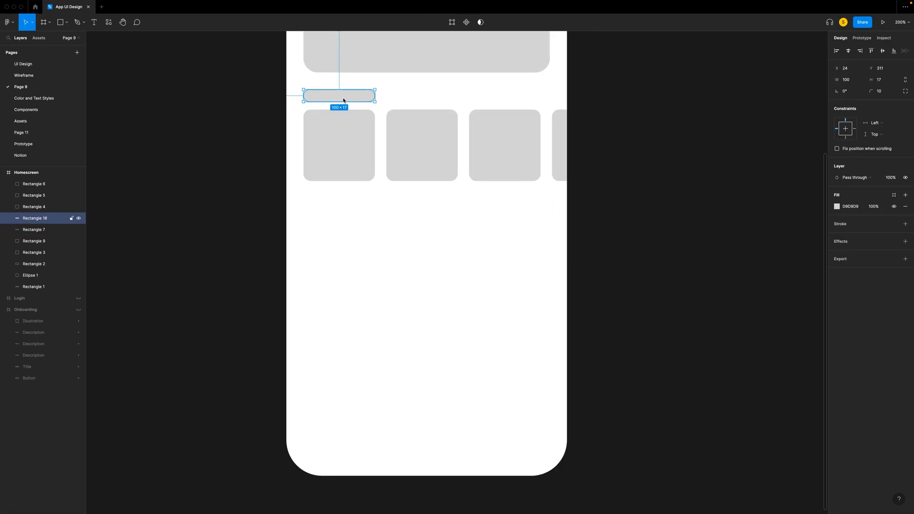
- Duplicate the title bar and place the copy below the row of squares
key("shift+Down")
key("shift+Down")
key("shift+Down")
key("shift+Down")
key("shift+Down")
key("shift+Down")
key("shift+Down")
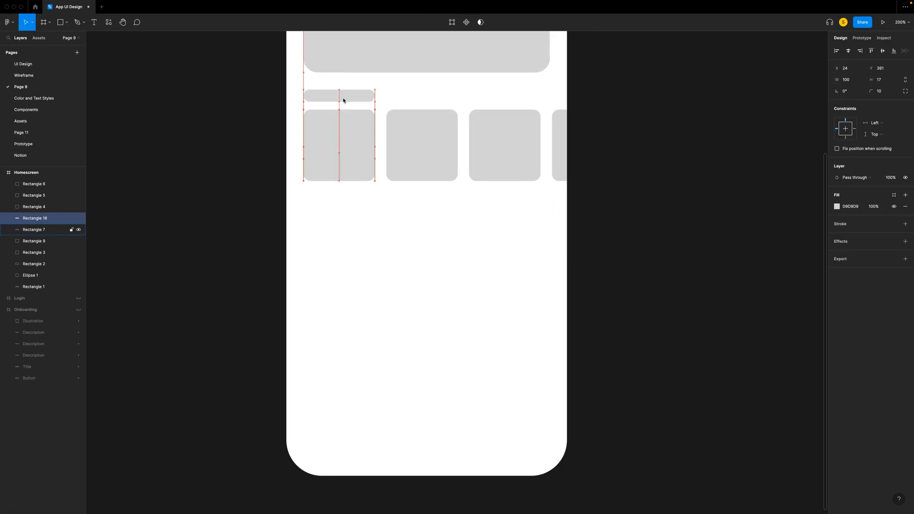
- Duplicate the first square and move the copy down to Y 499, below the second title bar
left_click(345, 139)
key("super+d")
key("shift+Down")
key("shift+Down")
key("shift+Down")
key("shift+Down")
key("shift+Down")
key("shift+Down")
key("shift+Down")
key("shift+Down")
key("shift+Down")
key("shift+Down")
key("shift+Down")
key("shift+Down")
key("shift+Down")
key("shift+Down")
key("shift+Down")
key("shift+Down")
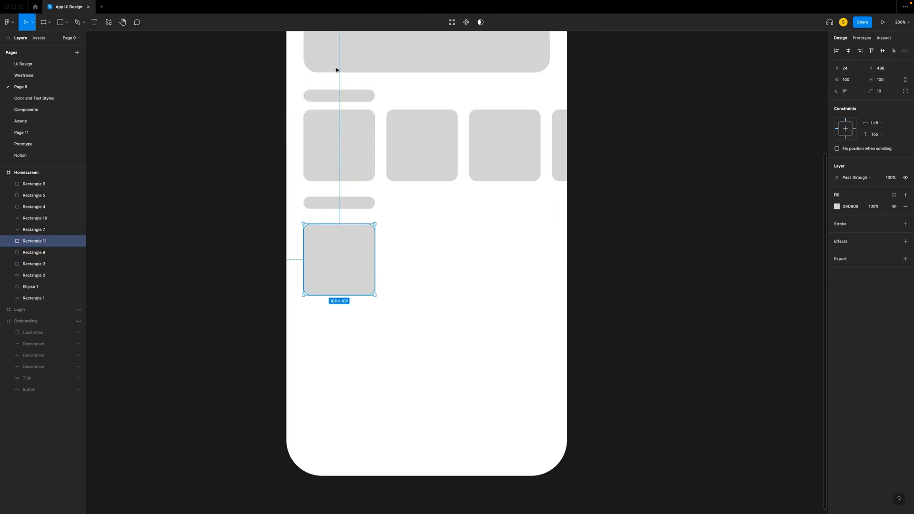
- Resize the copied square to 156 × 183 to make a larger card
left_click(852, 80)
type("156")
key("Tab")
type("183")
key("Return")
- Duplicate the 156 × 183 card twice and spread the copies across into a row of three
key("super+d")
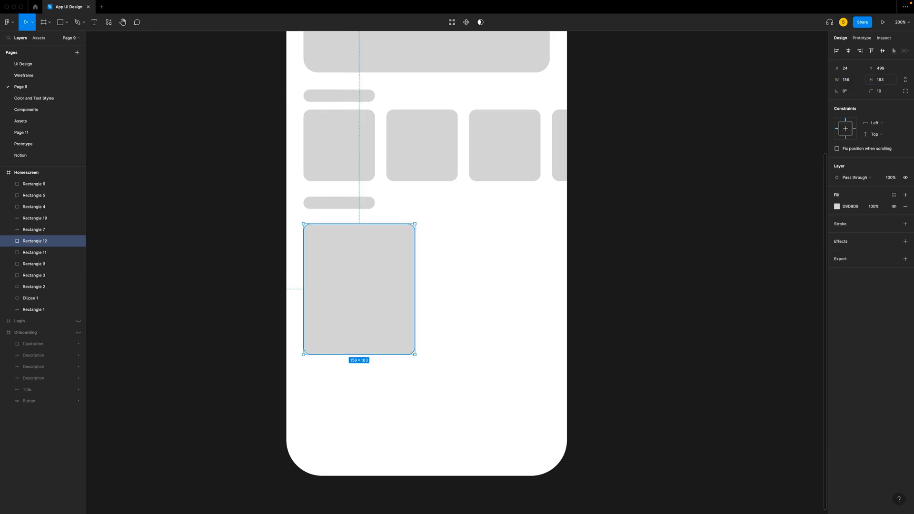
key("shift+Right")
key("shift+Right")
key("shift+Right")
key("shift+Right")
key("shift+Right")
key("shift+Right")
key("shift+Right")
key("shift+Right")
key("shift+Right")
key("shift+Right")
key("shift+Right")
key("shift+Right")
key("shift+Right")
key("shift+Right")
key("shift+Right")
key("shift+Right")
key("shift+Right")
key("super+d")
key("shift+Right")
key("shift+Right")
key("shift+Right")
key("shift+Right")
key("shift+Right")
key("shift+Right")
key("shift+Right")
key("shift+Right")
key("shift+Right")
key("shift+Right")
key("shift+Right")
key("shift+Right")
key("shift+Right")
key("shift+Right")
key("shift+Right")
key("shift+Right")
key("shift+Right")
key("shift+Right")
key("shift+Right")
key("shift+Left")
key("shift+Left")
- Space the three large cards evenly with a horizontal spacing of 16
left_click(371, 267)
left_click(478, 267, "shift")
left_click(556, 262, "shift")
left_click(854, 102)
type("16")
key("Return")
- Nudge the row of large cards up slightly, closer to its title bar
scroll(350, 209, "left", 1)
key("alt")
key("shift+Up")
key("Down")
key("Down")
key("Down")
key("Down")
key("Down")
- Duplicate the second title bar with its three large cards and move the copy down to form another section
left_click_drag(249, 196, 726, 356)
key("ctrl+d")
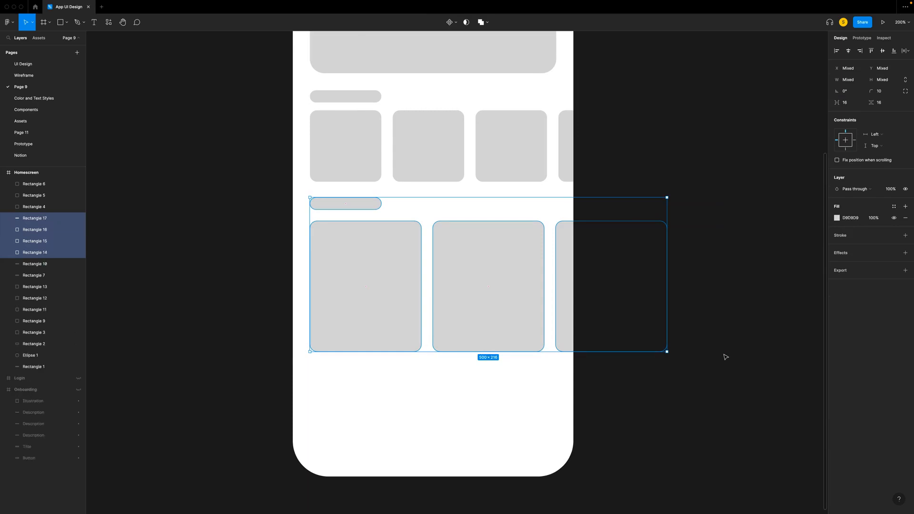
key("shift+Down")
key("shift+Down")
key("shift+Down")
key("shift+Down")
key("shift+Down")
key("shift+Down")
key("shift+Down")
key("shift+Down")
key("shift+Down")
key("shift+Down")
key("shift+Down")
key("shift+Down")
key("shift+Down")
key("shift+Down")
key("shift+Down")
key("shift+Down")
key("shift+Down")
key("shift+Down")
key("shift+Down")
key("shift+Down")
key("shift+Down")
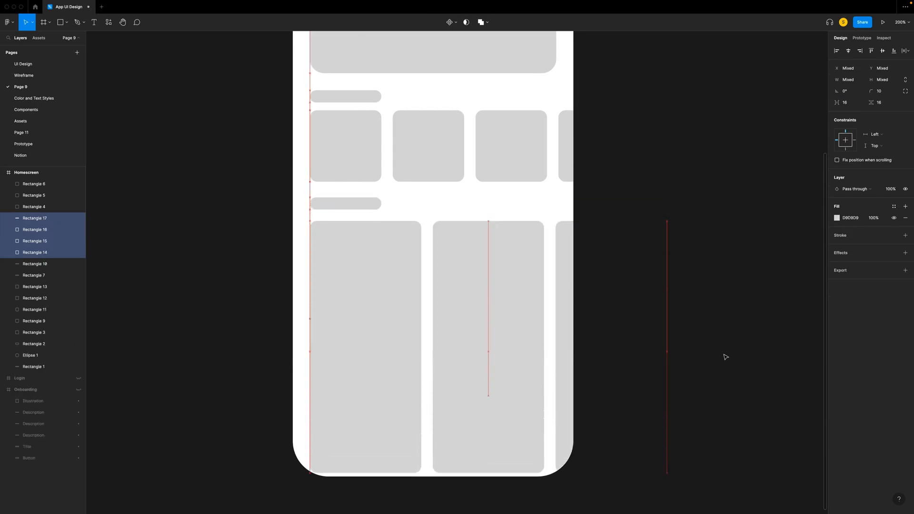
left_click(653, 67)
- Rename the search bar layer Searchfield, the circle Avatar and the large rectangle Top Card
key("super+minus")
left_click(399, 126)
left_click(34, 366)
key("super+r")
type("Searchfield")
key("shift+Tab")
type("Ava")
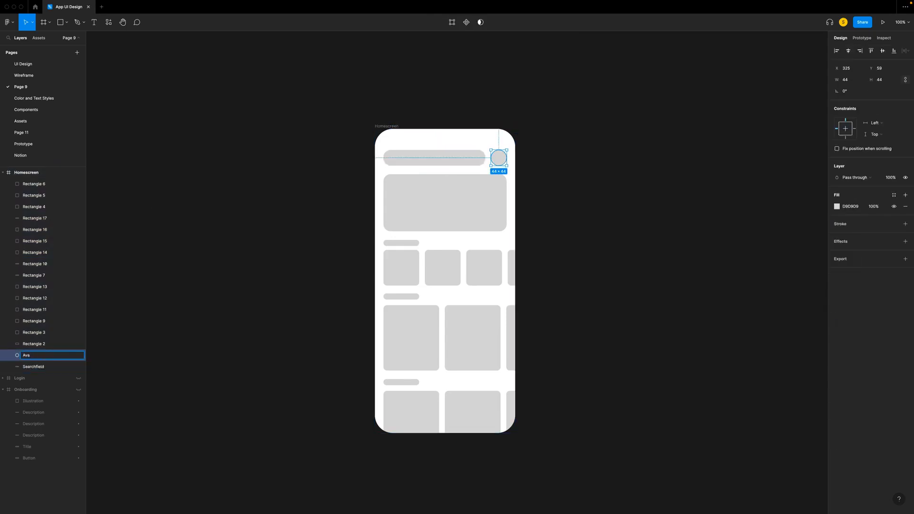
type("tar")
key("shift+Tab")
type("Top Card")
- Rename the two overlapping layers of the first square, Rectangle 3 and Rectangle 9, as Instrument
left_click(36, 333)
double_click(37, 335)
type("Item")
left_click(36, 322)
double_click(35, 334)
type("Instrumen")
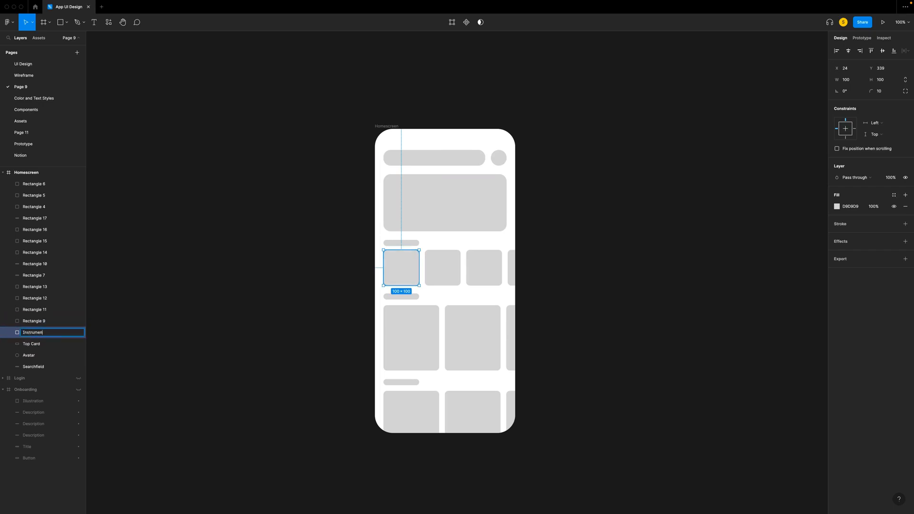
key("Tab")
key("shift+Tab")
key("super+c")
double_click(36, 322)
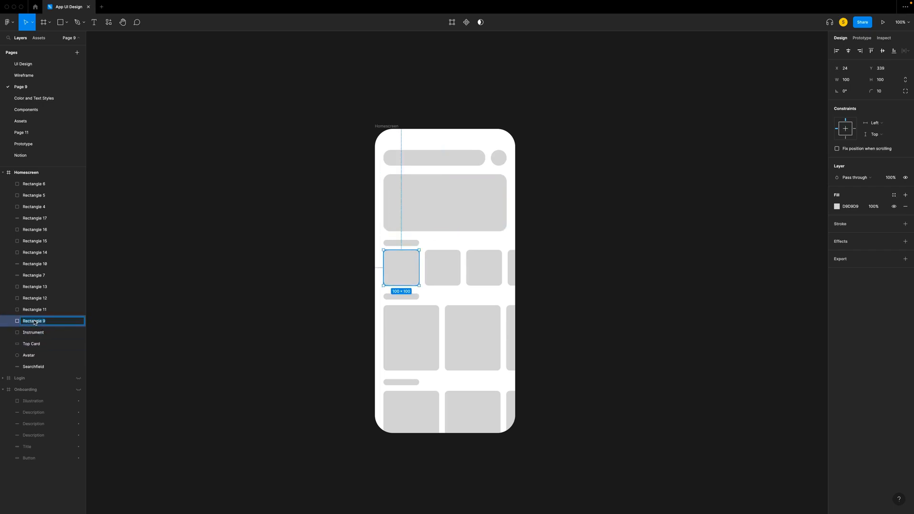
key("super+v")
- Rename the remaining three square layers in the row as Instrument
left_click(36, 310)
left_click(439, 264)
double_click(39, 207)
key("super+v")
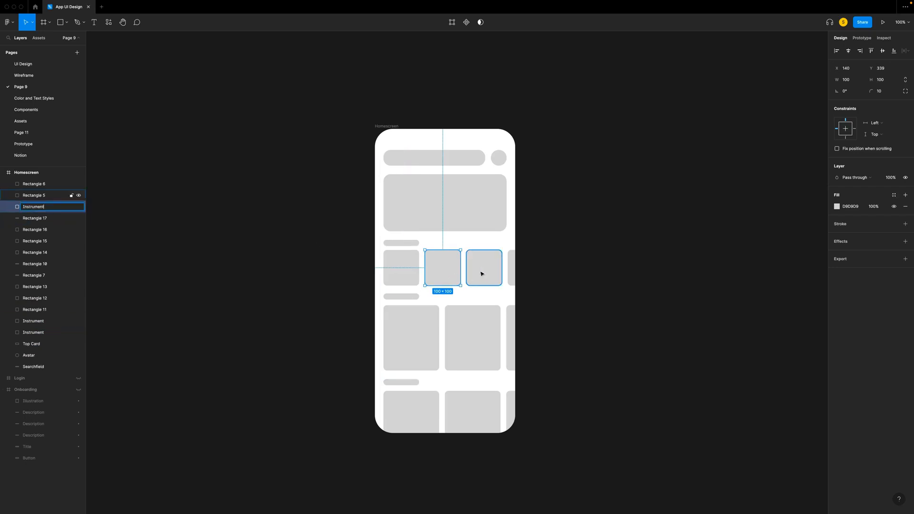
double_click(37, 195)
key("super+v")
double_click(36, 184)
key("super+v")
- Rename the title bar layers above the squares and above the first card row as Title
left_click(333, 228)
left_click(398, 243)
double_click(36, 278)
type("Title")
left_click(285, 293)
left_click(399, 299)
double_click(37, 265)
type("Title")
- Rename the large card layers in both lower rows as Layout
left_click(37, 299)
double_click(36, 311)
type("Layout")
key("Tab")
type("Layout")
key("Tab")
type("Layout")
key("Tab")
type("Layout")
key("Tab")
type("Layout")
key("Tab")
type("Layout")
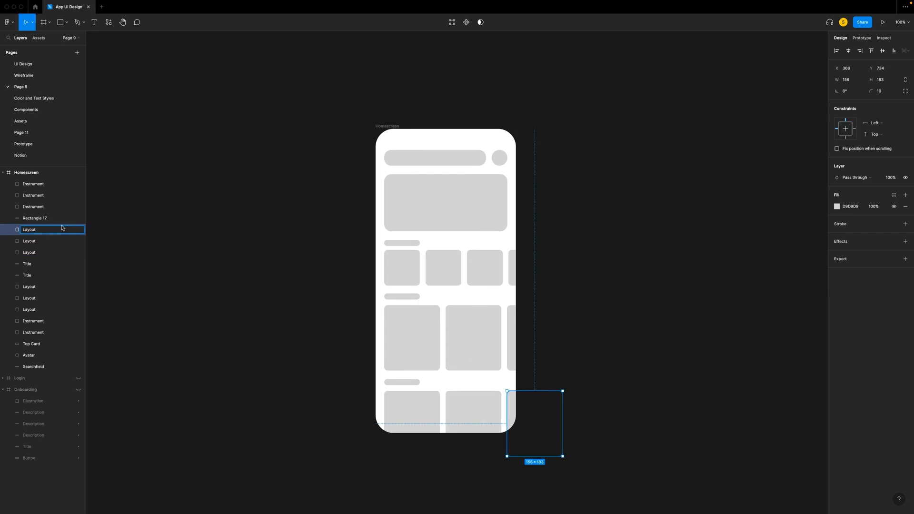
key("Tab")
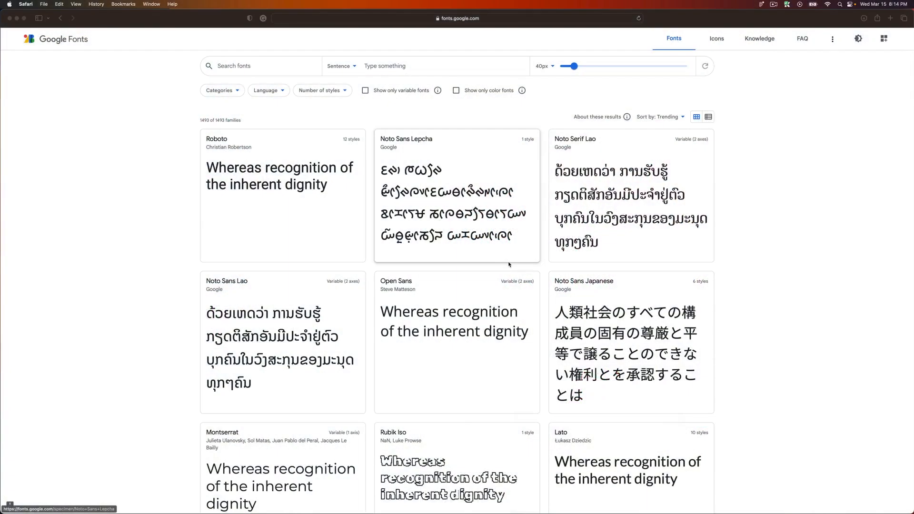
- Switch to Google Fonts in the browser, search for "public" and open the Public Sans family
scroll(509, 264, "down", 3)
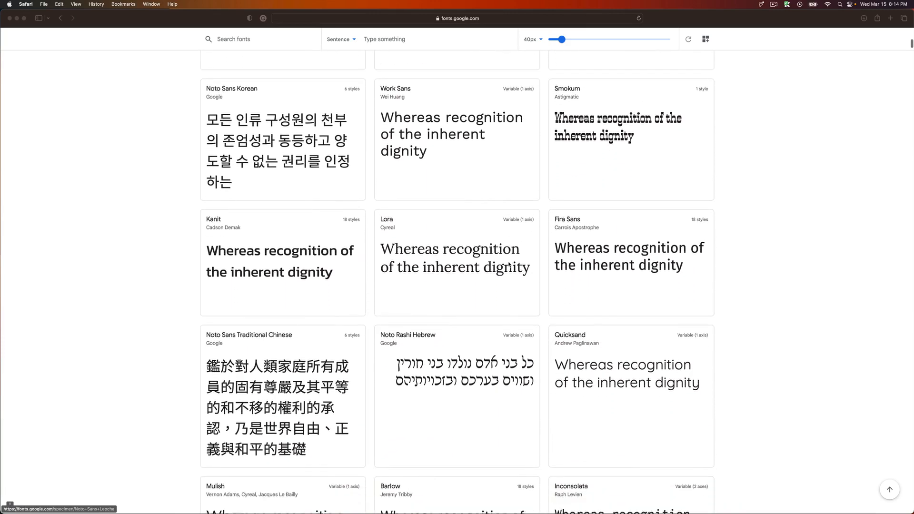
type("pub")
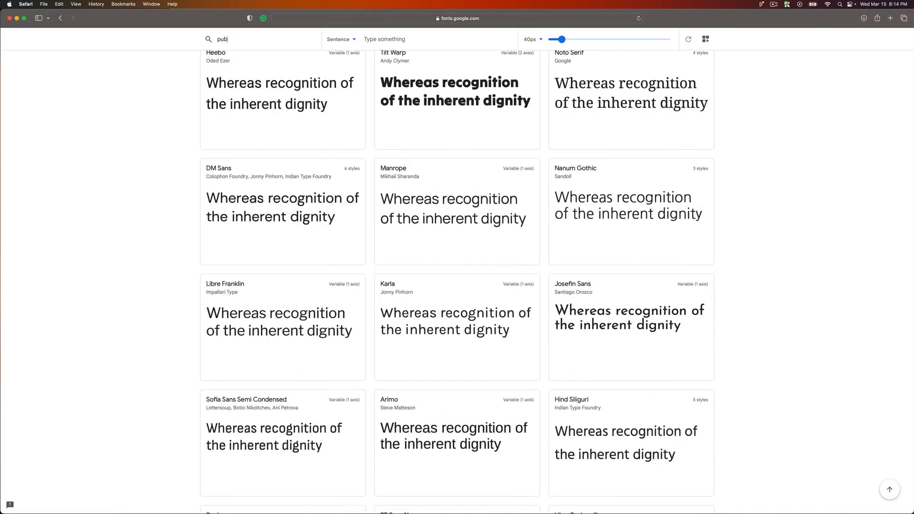
type("lic")
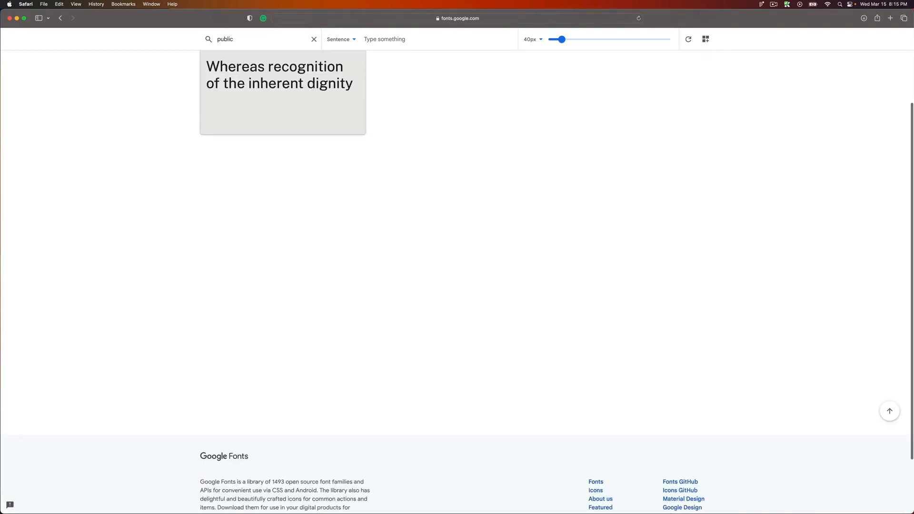
scroll(292, 184, "up", 3)
scroll(292, 185, "down", 1)
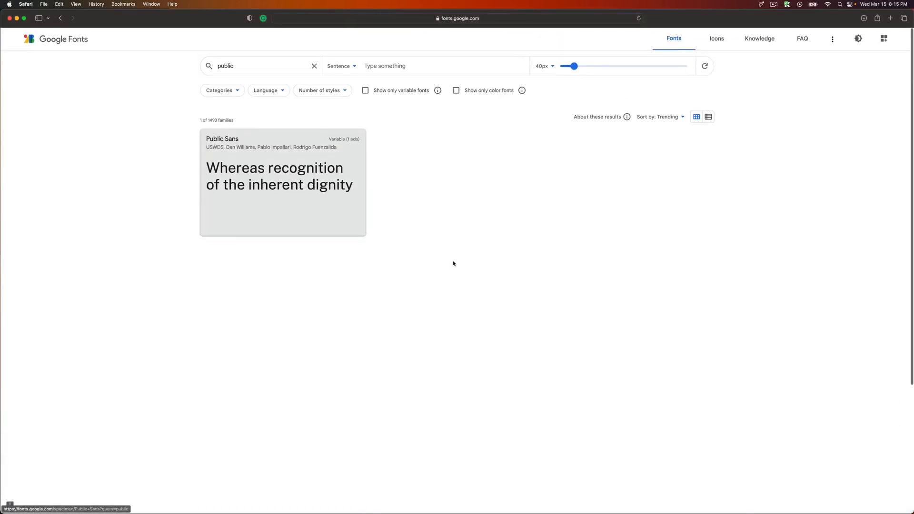
left_click(281, 195)
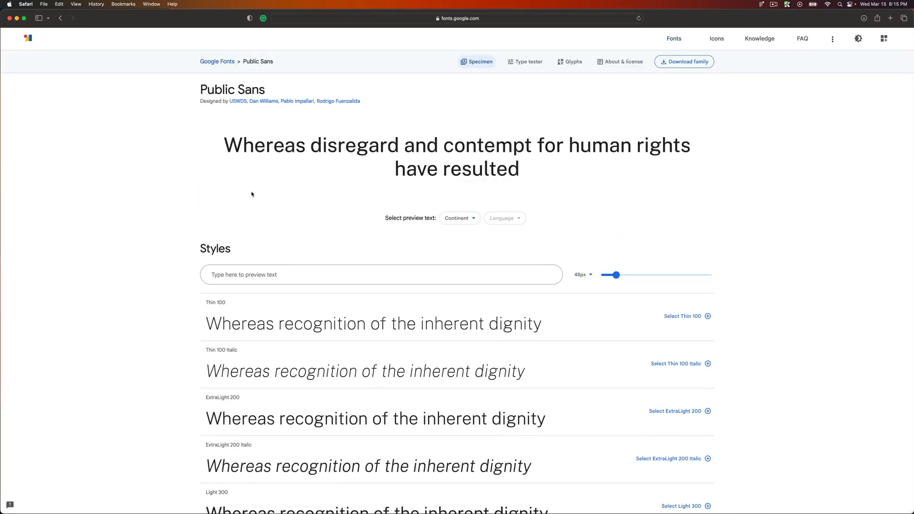
- Review the available Public Sans styles and weights
scroll(251, 195, "down", 10)
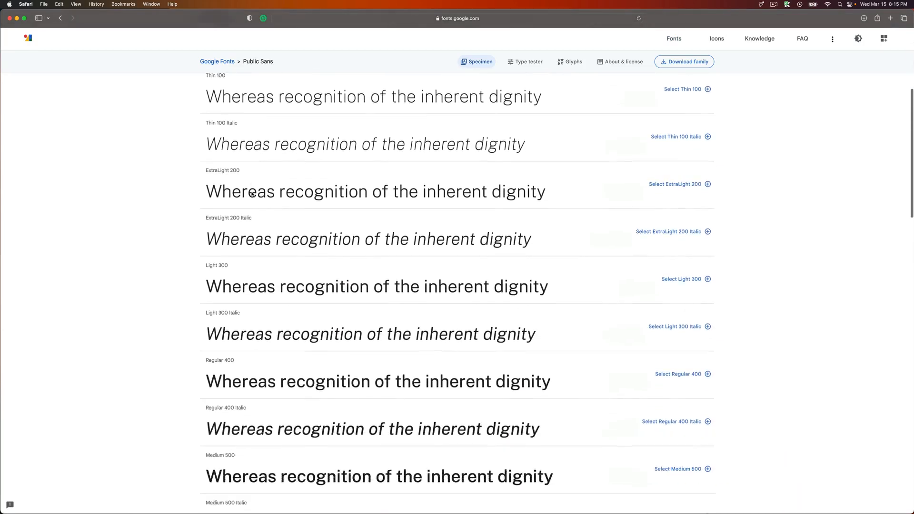
scroll(252, 194, "down", 20)
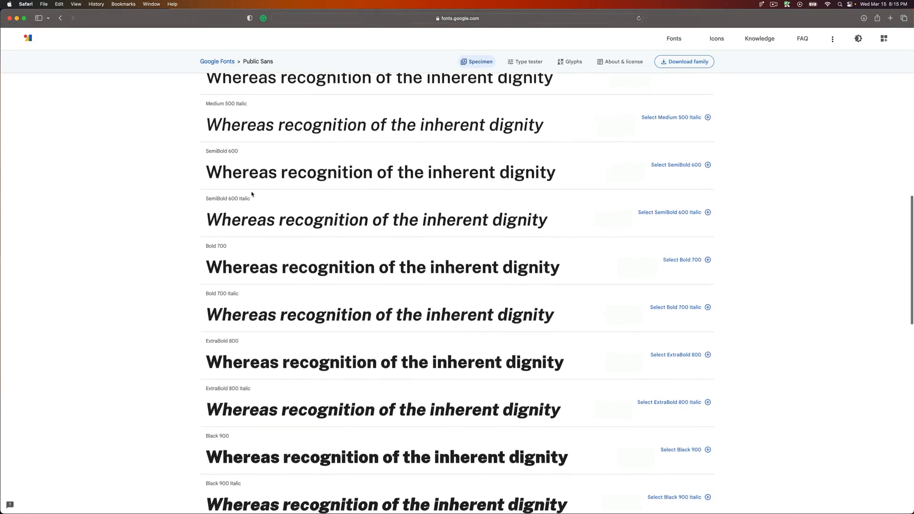
scroll(251, 195, "up", 20)
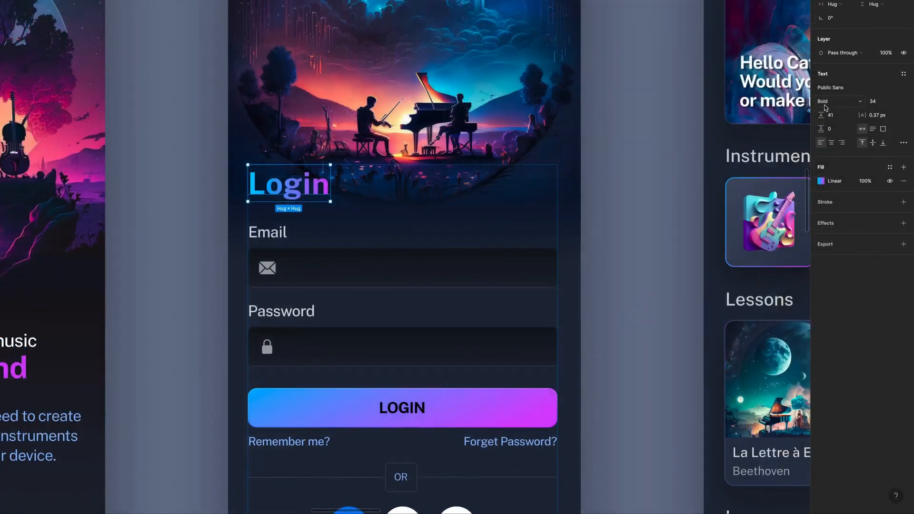
- Switch to Apple's Human Interface Guidelines in the browser and read the Typography page under Foundations
left_click(637, 229)
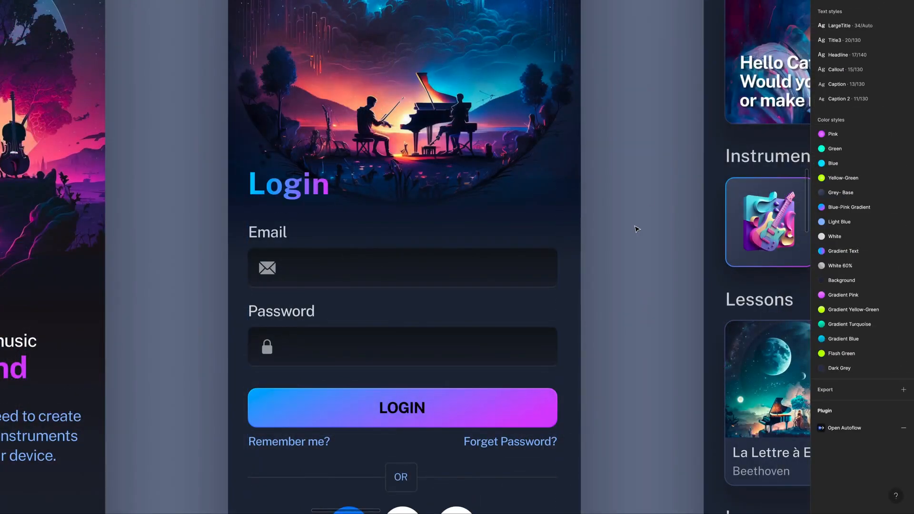
key("Tab")
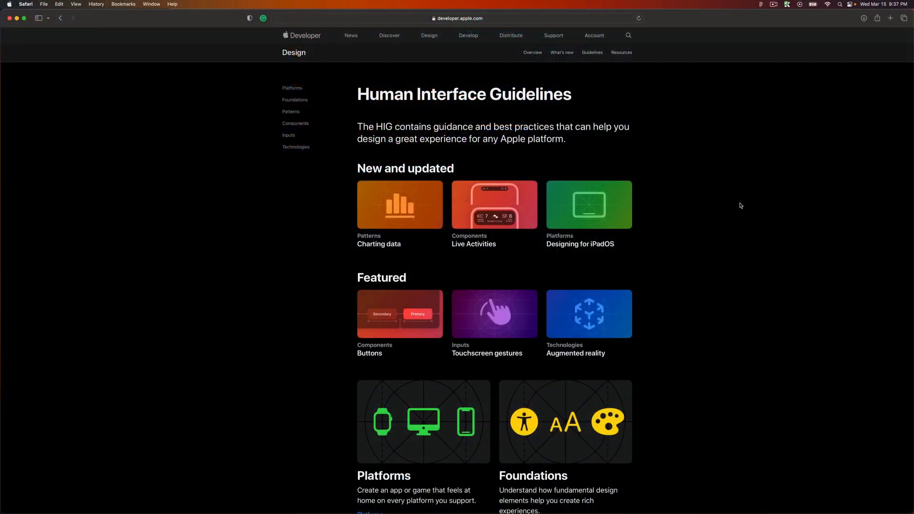
scroll(741, 205, "down", 13)
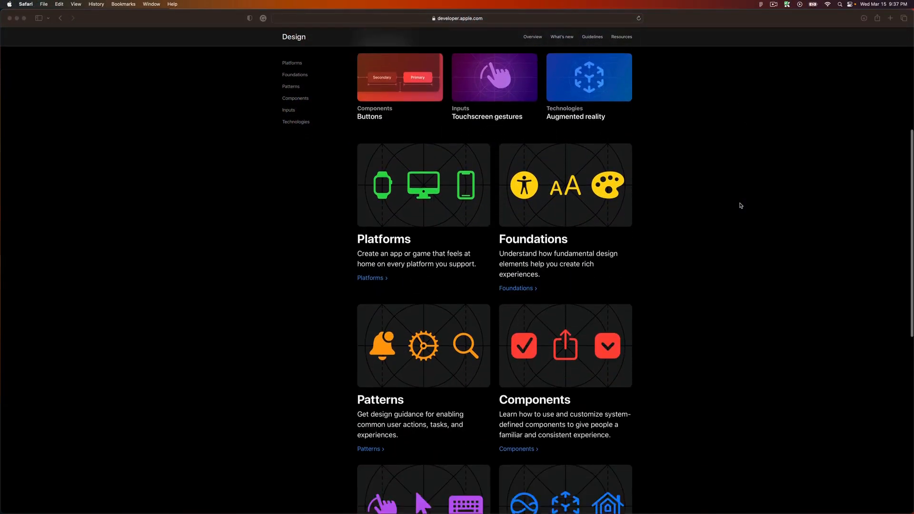
scroll(740, 204, "down", 7)
scroll(739, 205, "up", 18)
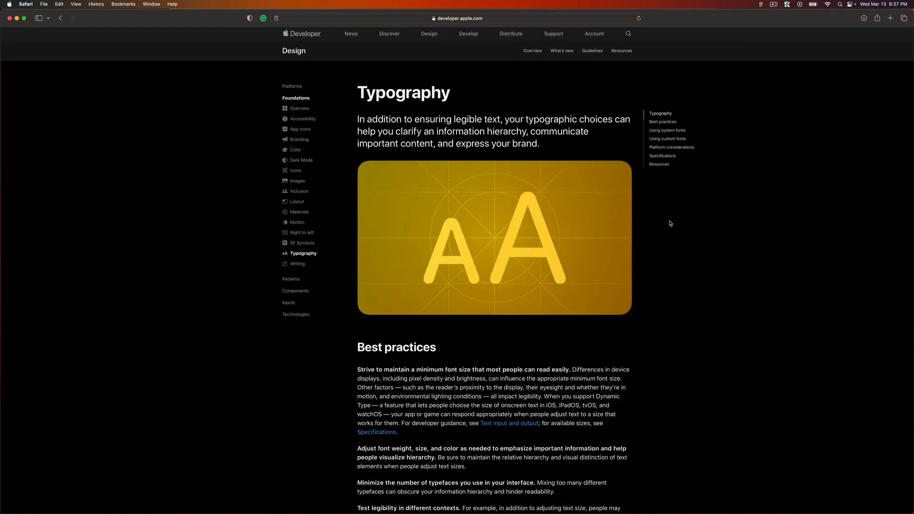
scroll(671, 223, "down", 15)
scroll(671, 224, "down", 20)
scroll(669, 222, "down", 12)
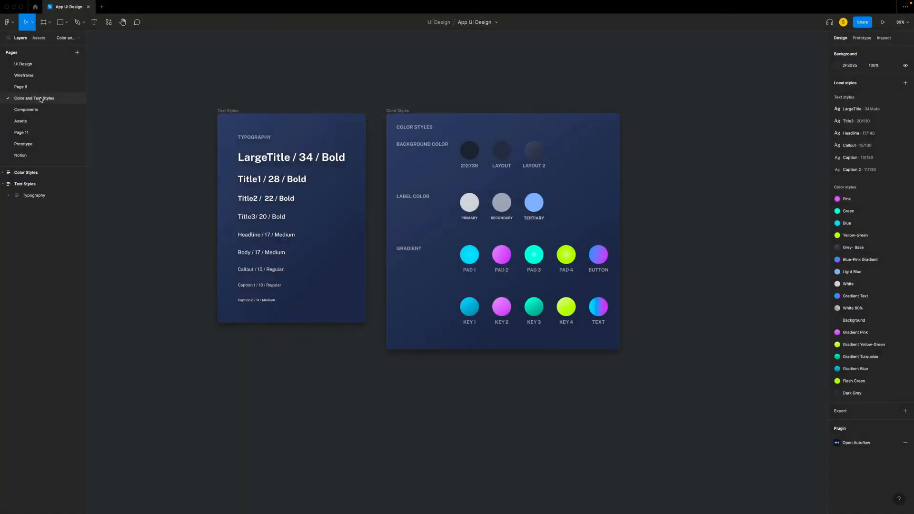
- Return to the Figma file's Color and Text Styles page and examine the type sizes and weights in the Typography frame
key("super+plus")
key("super+plus")
scroll(151, 150, "left", 7)
scroll(151, 150, "up", 2)
scroll(150, 149, "up", 2)
scroll(151, 150, "left", 1)
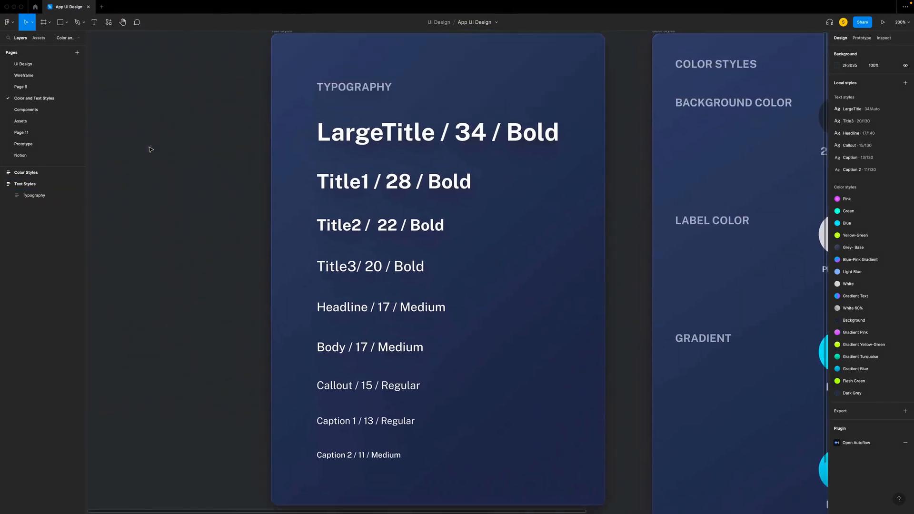
left_click(490, 245)
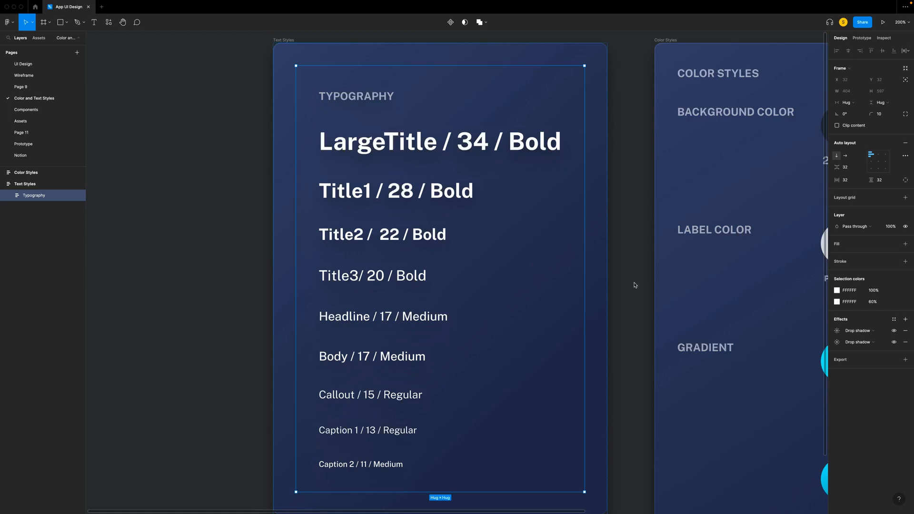
double_click(402, 150)
left_click(401, 150)
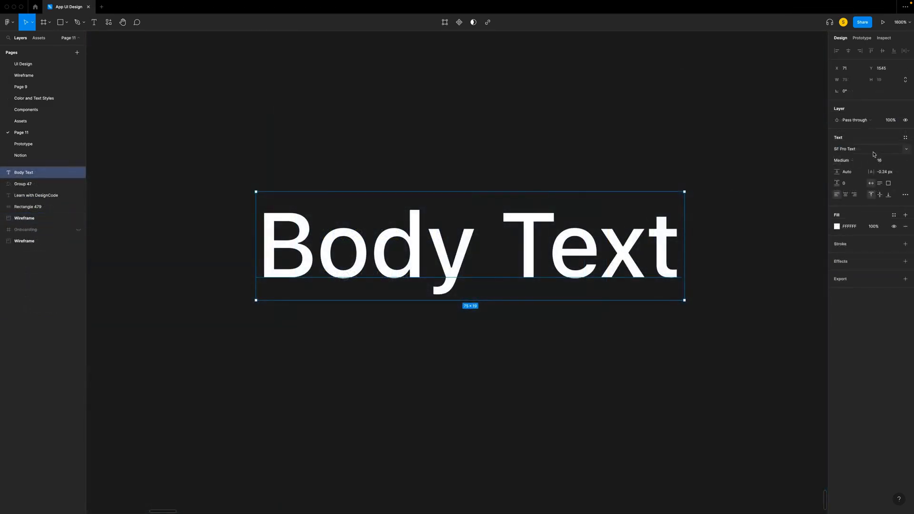
- Start creating a new text style from the Body Text layer and enter its name
left_click(905, 138)
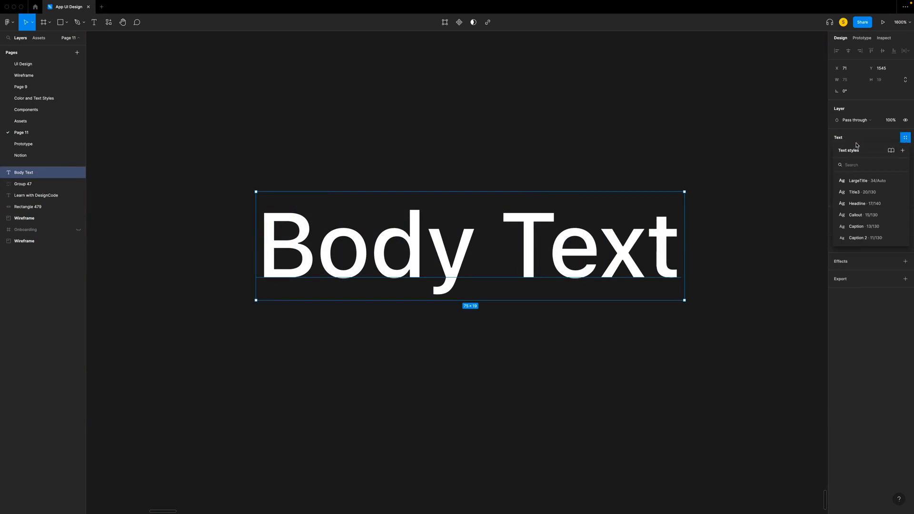
left_click(903, 151)
type("B")
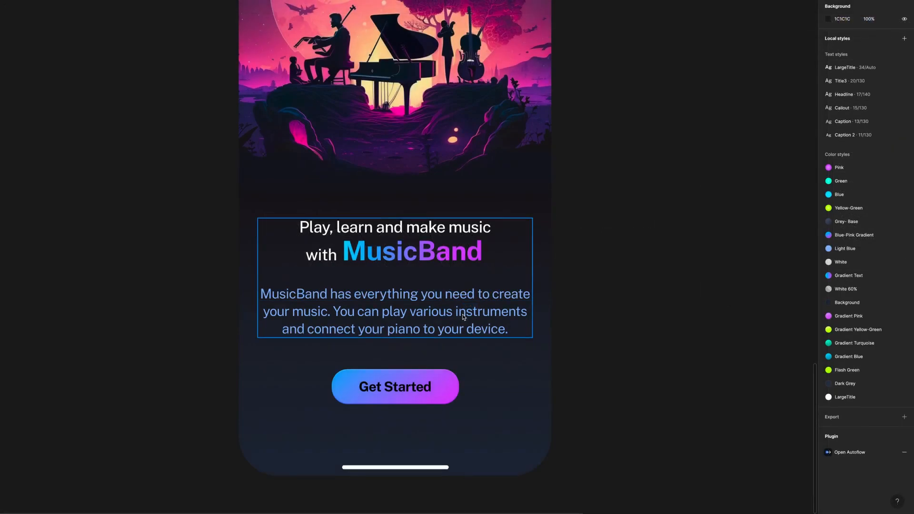
- Try left and center alignment on the onboarding screen's MusicBand description paragraph and finish with right alignment
left_click(326, 302)
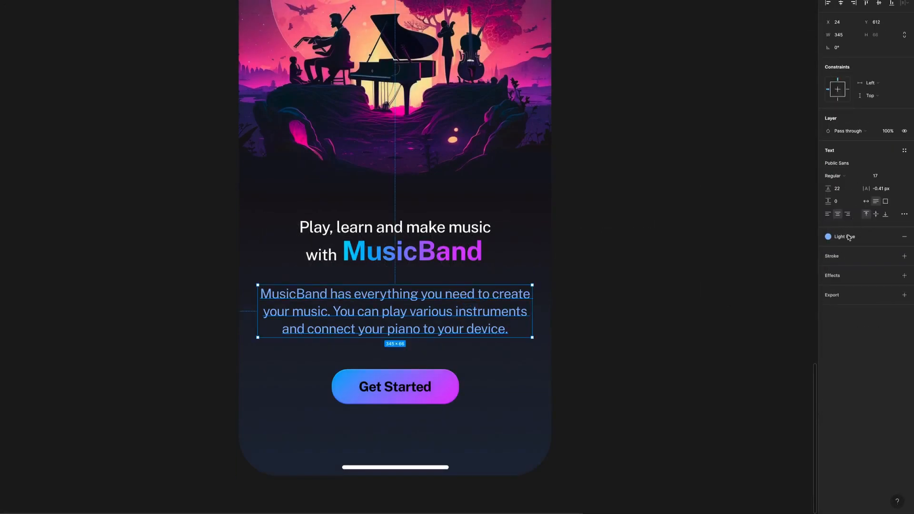
left_click(828, 215)
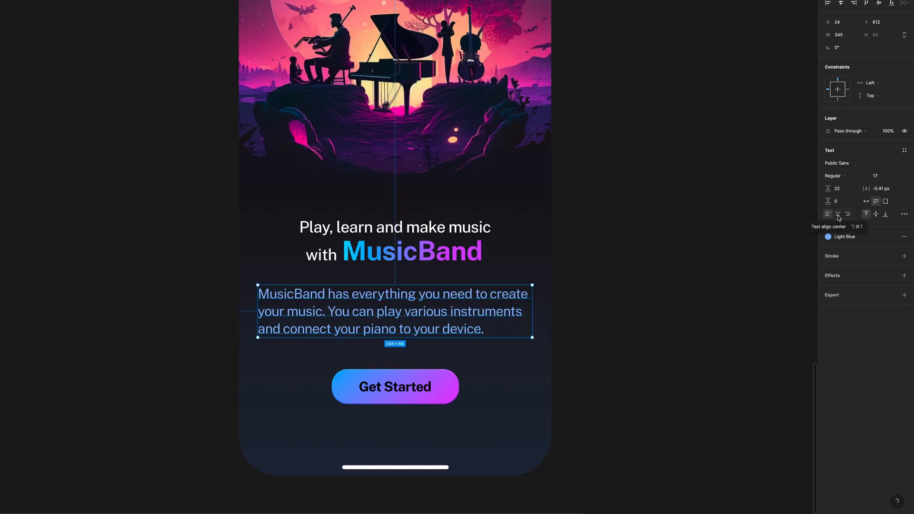
left_click(838, 215)
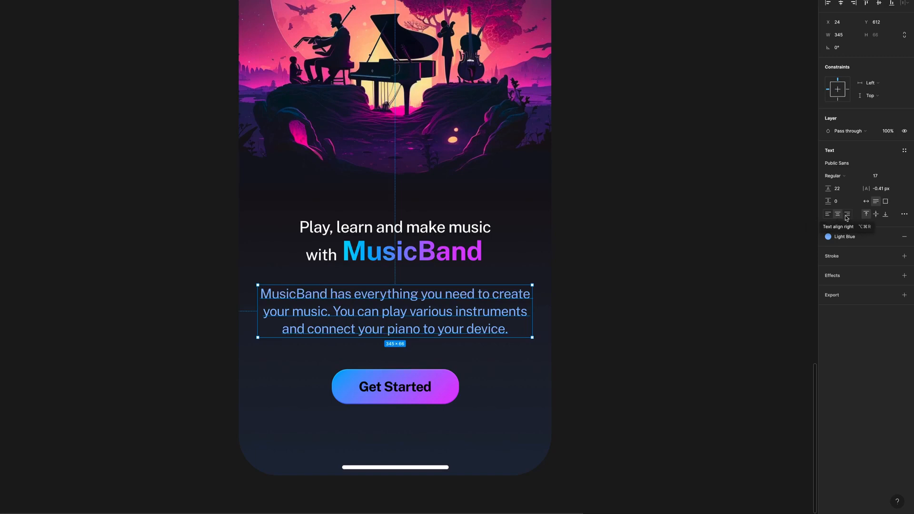
left_click(848, 215)
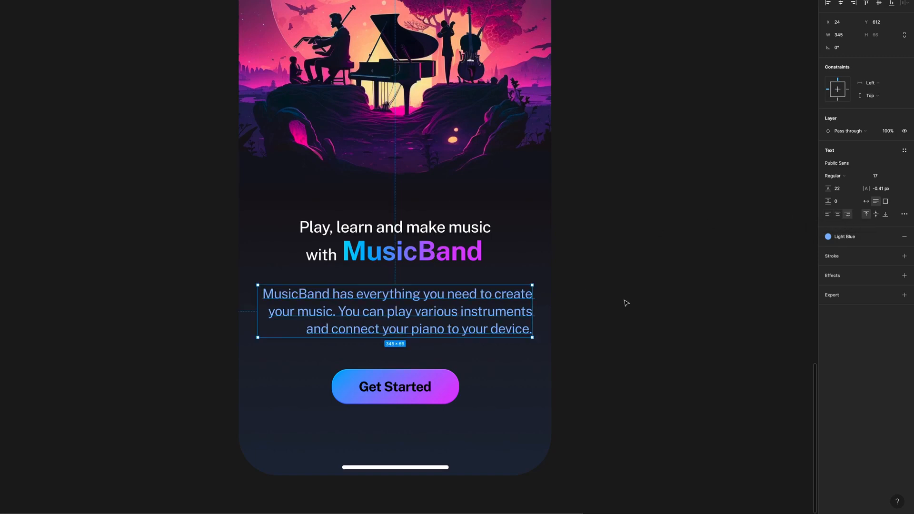
left_click(626, 303)
- Open the Open Iconic Icon Set by Iconduck plugin page from the Figma Community plugin results
scroll(627, 303, "right", 1)
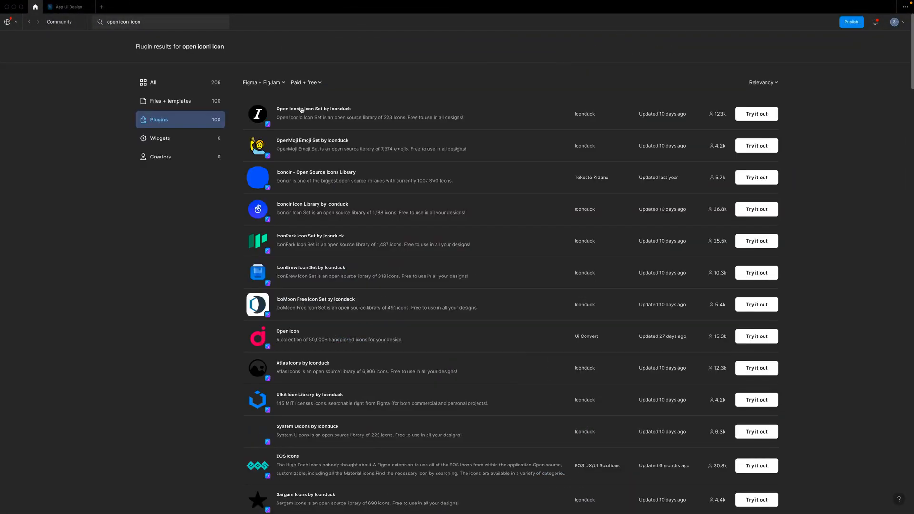
left_click(301, 110)
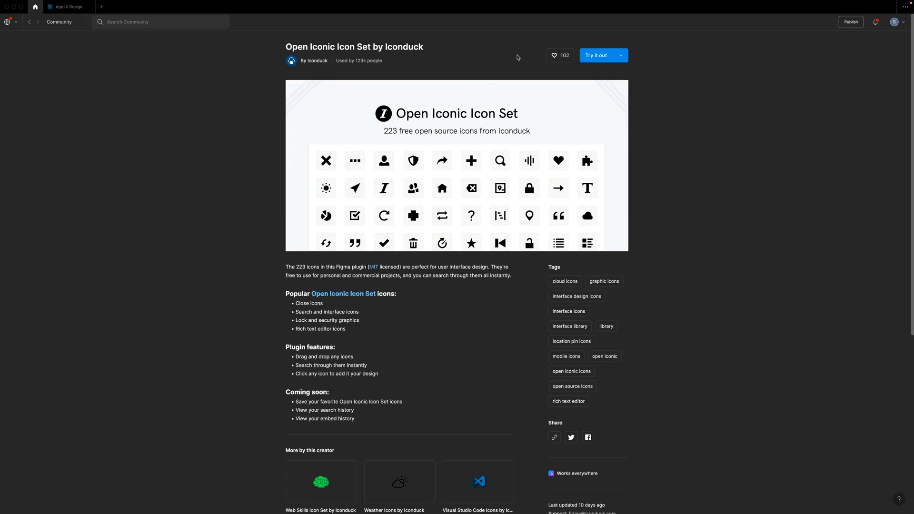
- Like the Open Iconic Icon Set by Iconduck plugin on its Community page
left_click(554, 56)
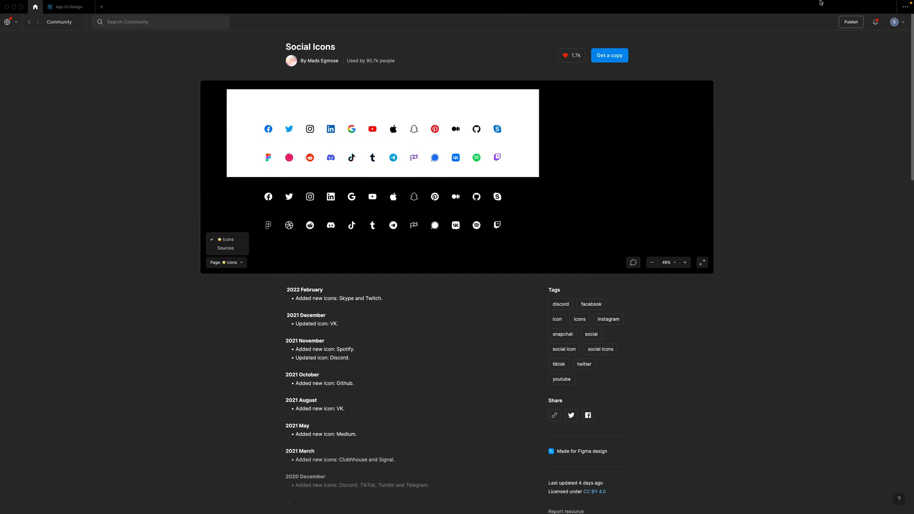
- Set the background fill of the Onboarding, Login and Homescreen frames to 212739
type("212739")
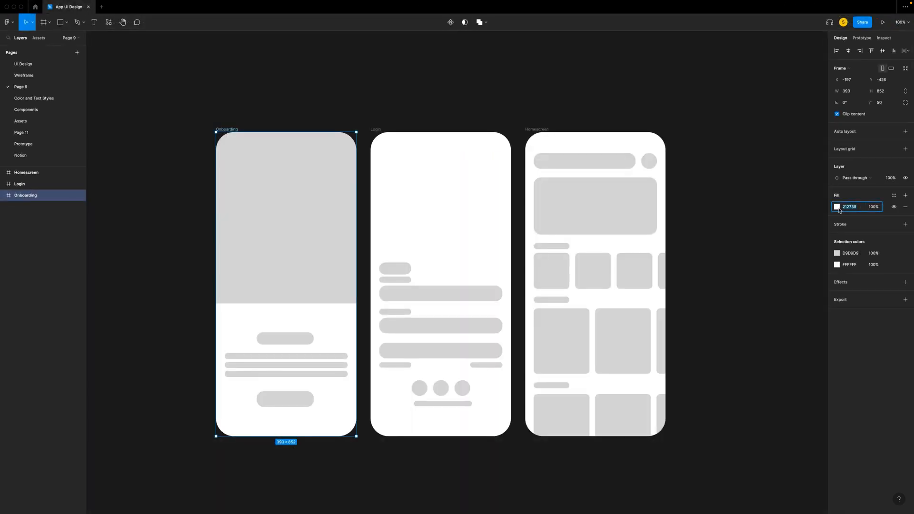
left_click(376, 134)
left_click(377, 132)
left_click(850, 207)
type("212739")
key("Return")
left_click(536, 130)
left_click(857, 207)
type("212739")
key("Return")
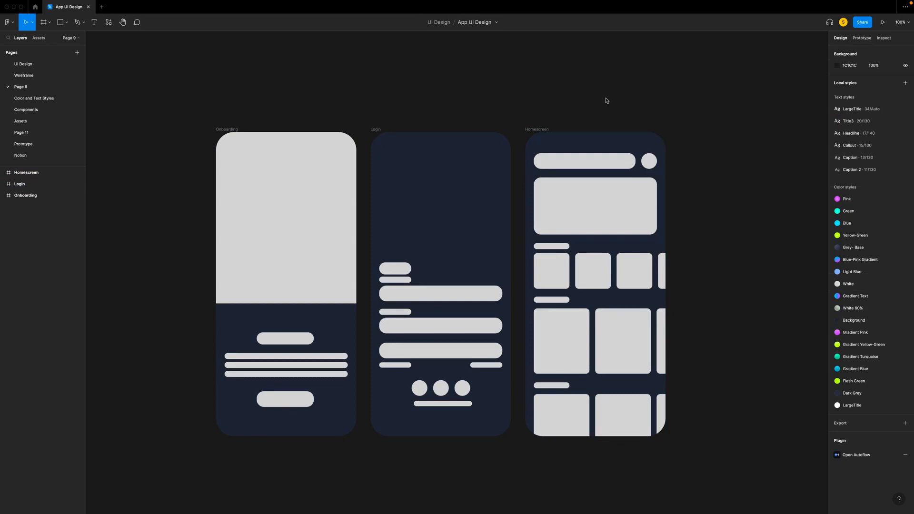
- Add the text "MusicBand" over the Onboarding frame's title placeholder and apply the LargeTitle text style
scroll(605, 99, "left", 2)
key("plus")
scroll(606, 100, "left", 5)
scroll(606, 99, "down", 4)
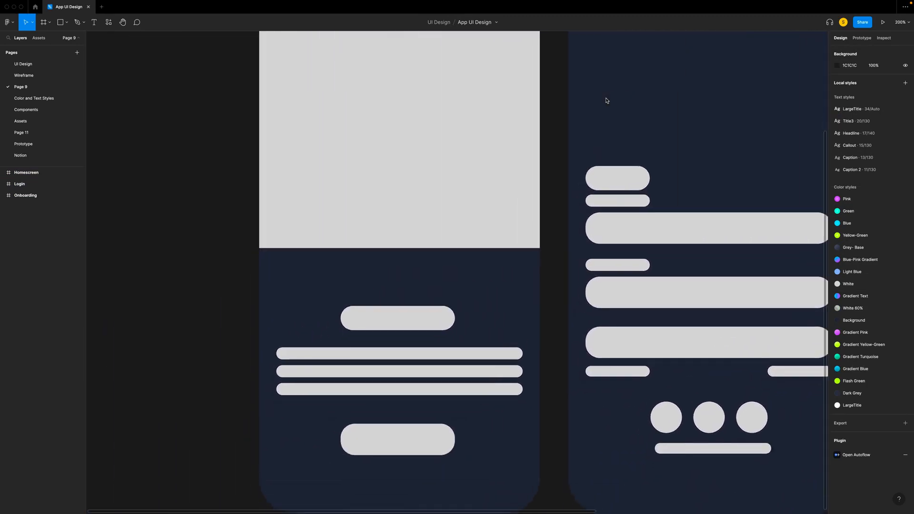
scroll(606, 99, "left", 1)
scroll(390, 283, "down", 1)
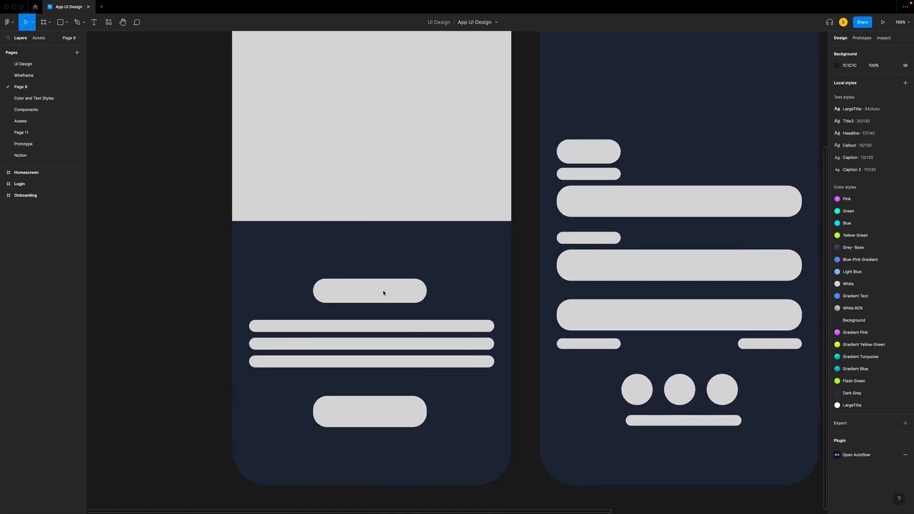
left_click(389, 294)
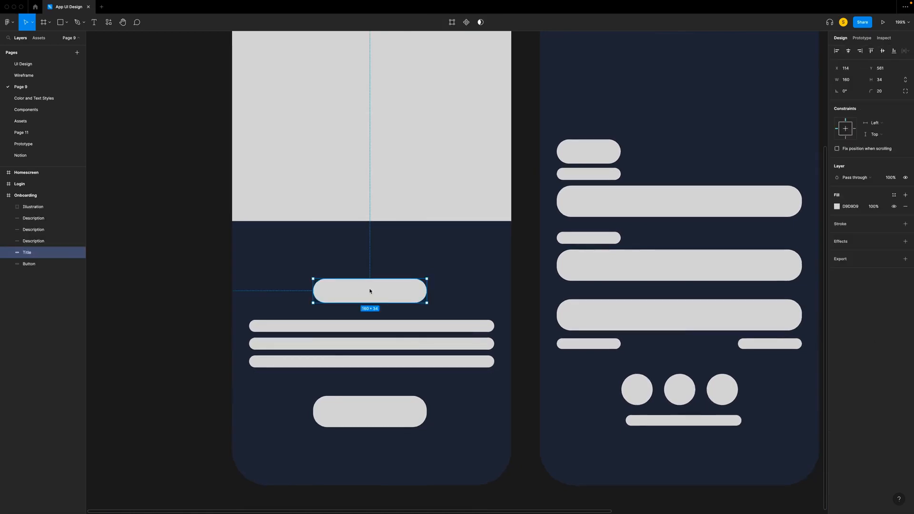
key("t")
left_click_drag(313, 279, 295, 284)
type("MusicBand")
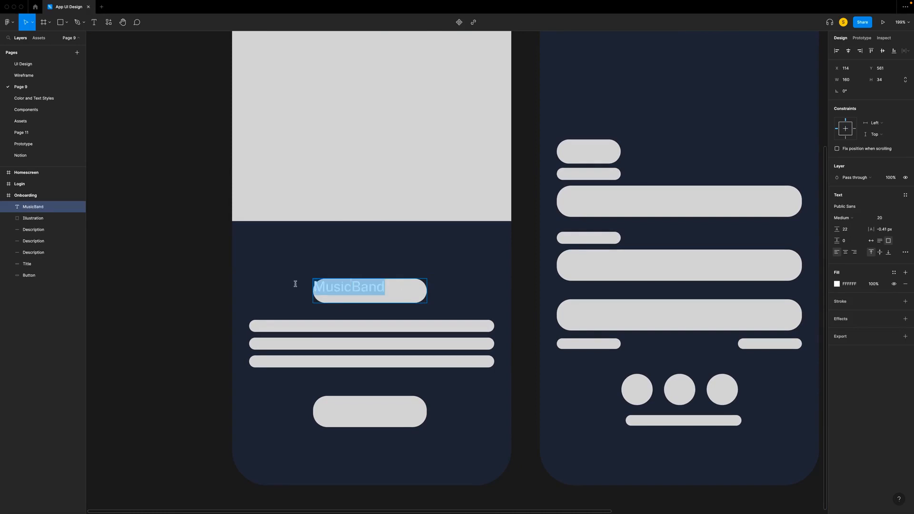
left_click(905, 196)
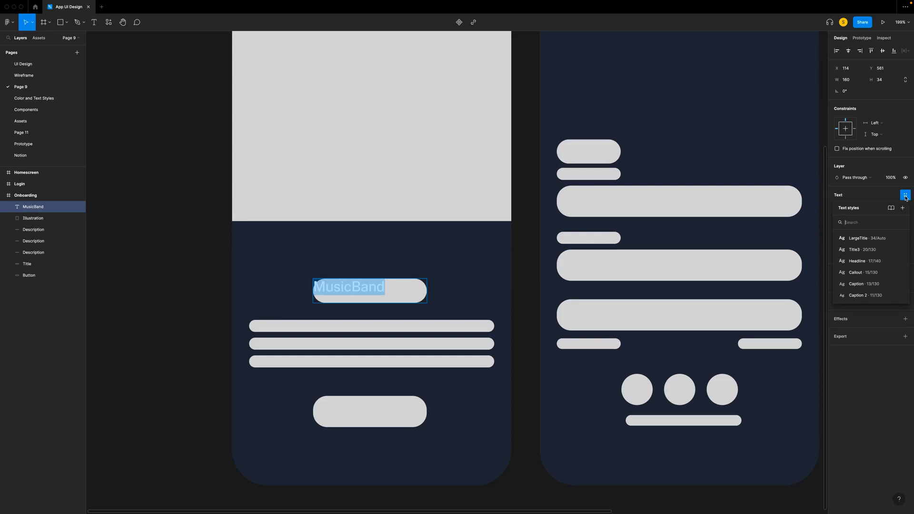
left_click(860, 241)
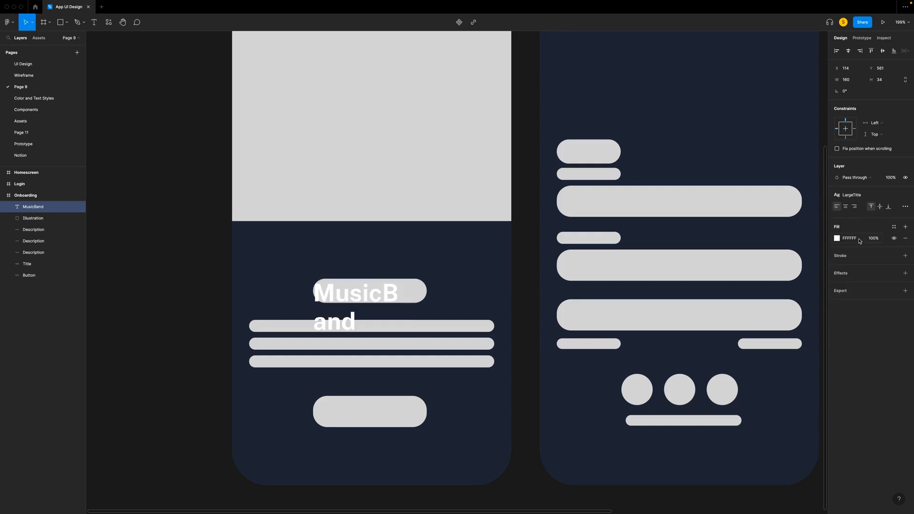
- Set the MusicBand title to auto width and delete the Title placeholder shape behind it
left_click(905, 206)
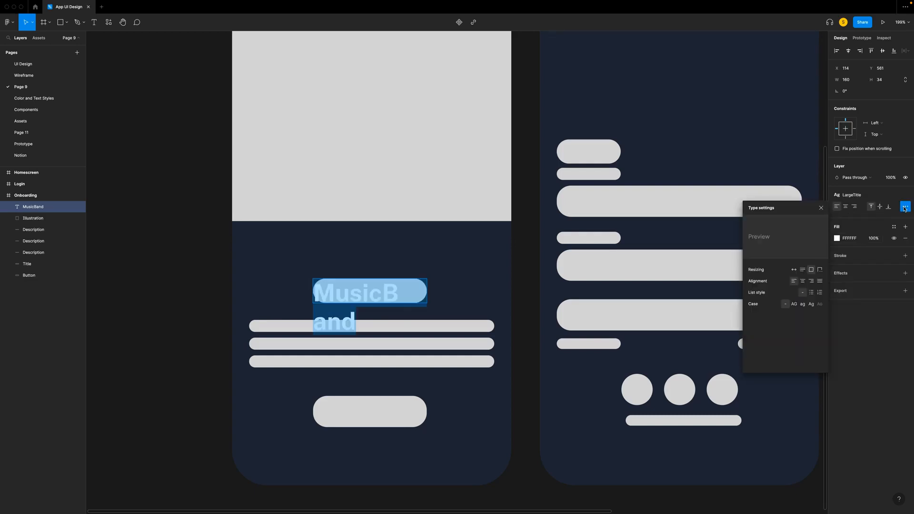
left_click(794, 270)
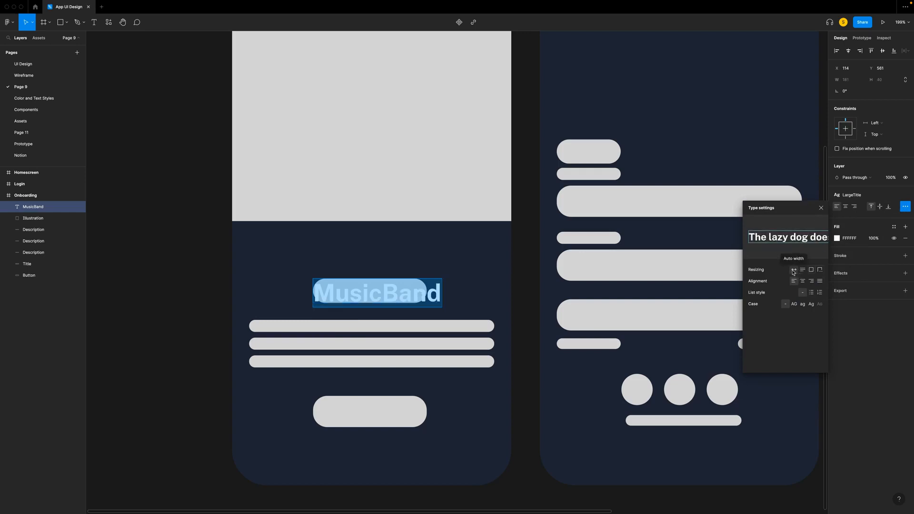
key("Escape")
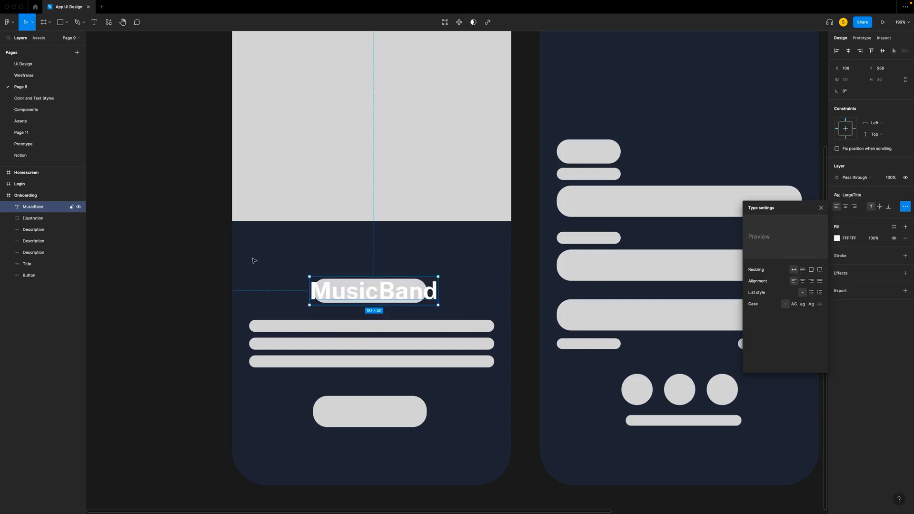
left_click(28, 276)
left_click(35, 269)
key("Delete")
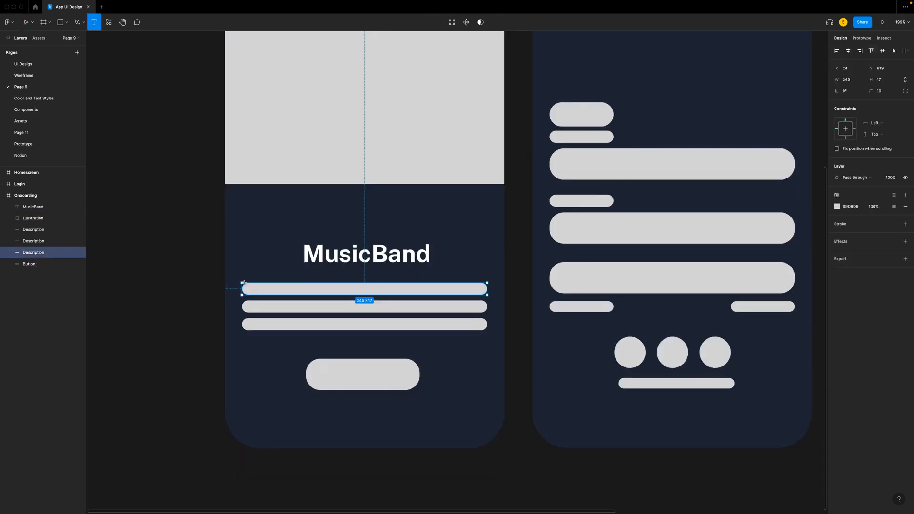
- Create a text box about 347 × 69 over the three description bars, paste the MusicBand description and apply the Headline style
left_click_drag(241, 281, 487, 334)
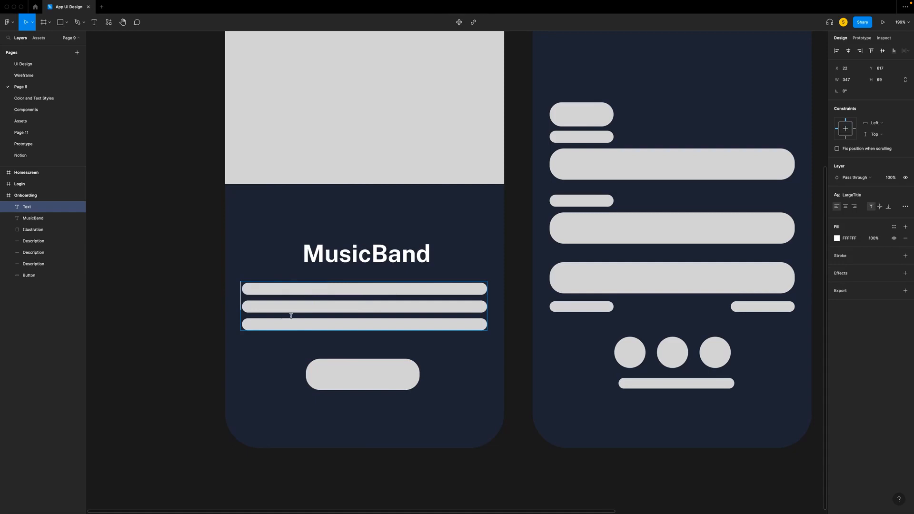
key("ctrl+v")
key("ctrl+a")
left_click(853, 199)
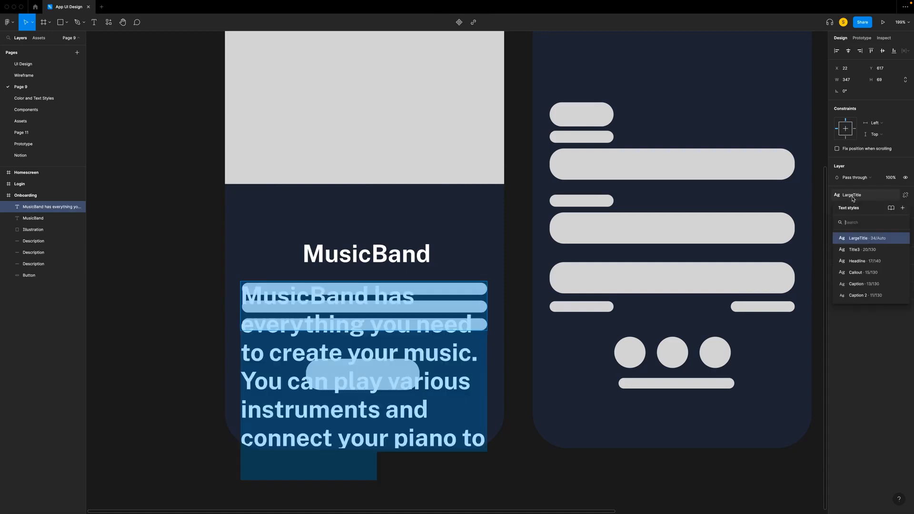
left_click(863, 262)
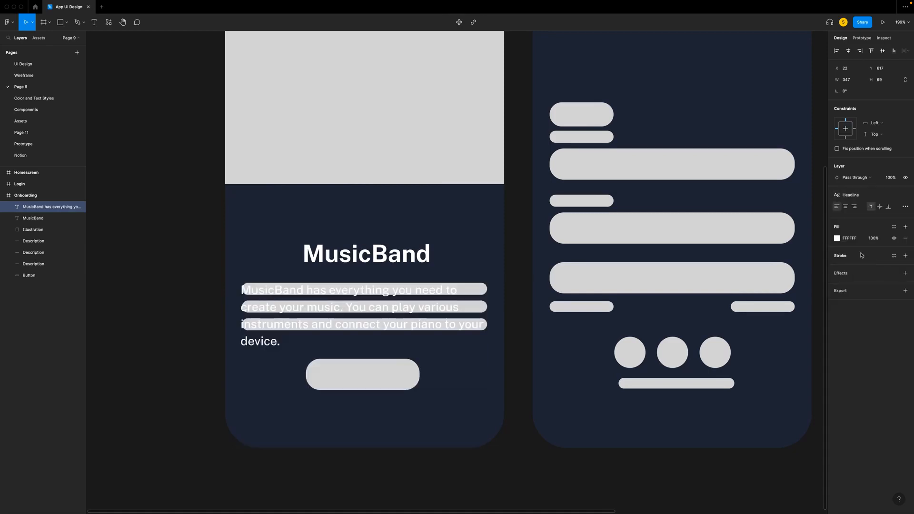
- Widen the MusicBand description's text box to about 361 so that it sits evenly between the Onboarding frame's side edges
key("Escape")
left_click_drag(487, 316, 498, 316)
left_click_drag(414, 315, 412, 316)
left_click_drag(495, 311, 487, 311)
left_click_drag(238, 313, 233, 313)
left_click_drag(489, 313, 493, 314)
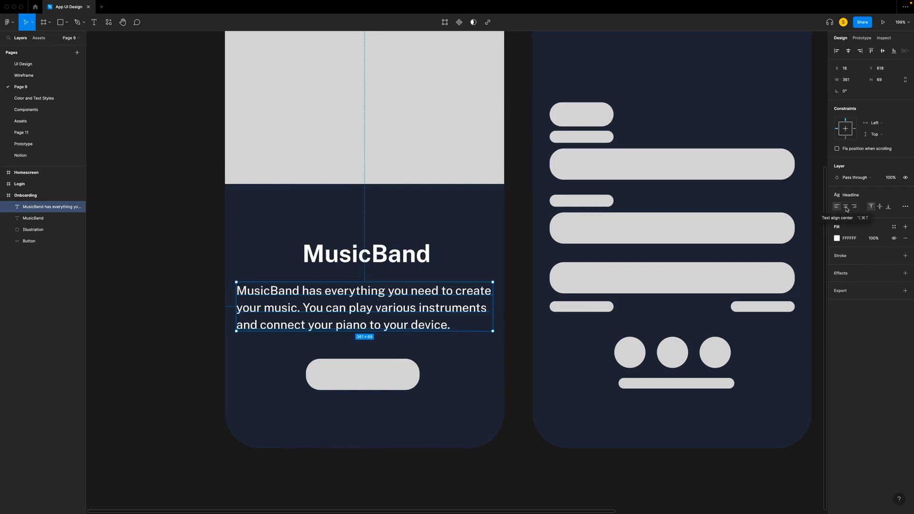
- Center-align the MusicBand description paragraph and set its white fill to 60% opacity
left_click(846, 207)
left_click(873, 239)
type("60")
key("Return")
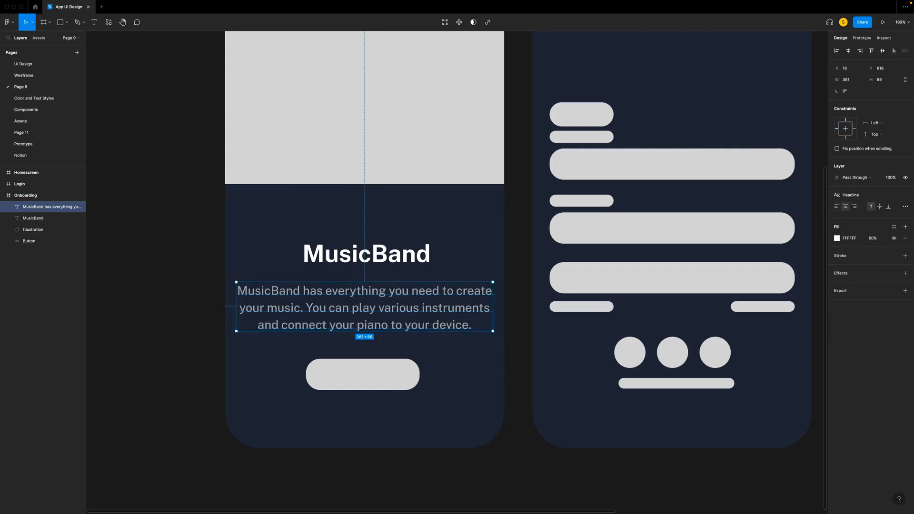
key("Escape")
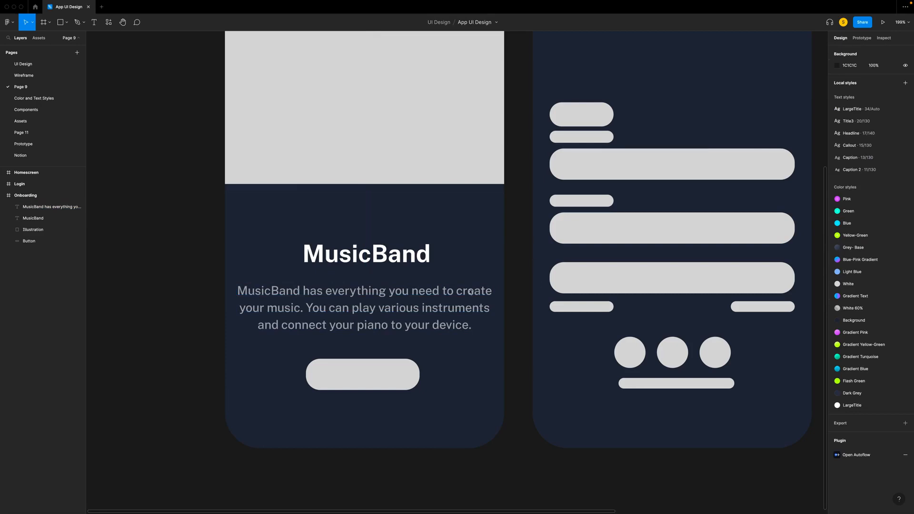
- Hide the Homescreen and Onboarding frames so that only the Login frame is displayed
scroll(470, 292, "right", 5)
scroll(470, 292, "up", 5)
scroll(470, 291, "right", 4)
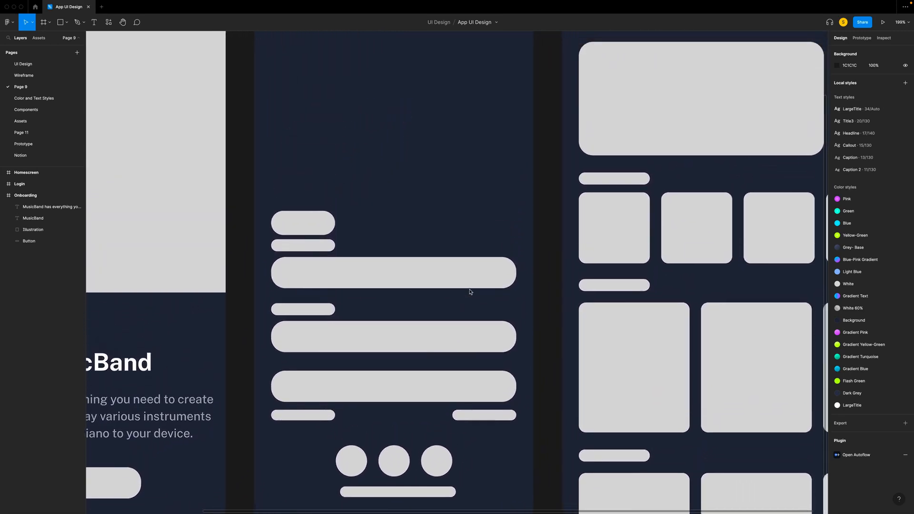
scroll(470, 291, "down", 2)
scroll(470, 292, "right", 1)
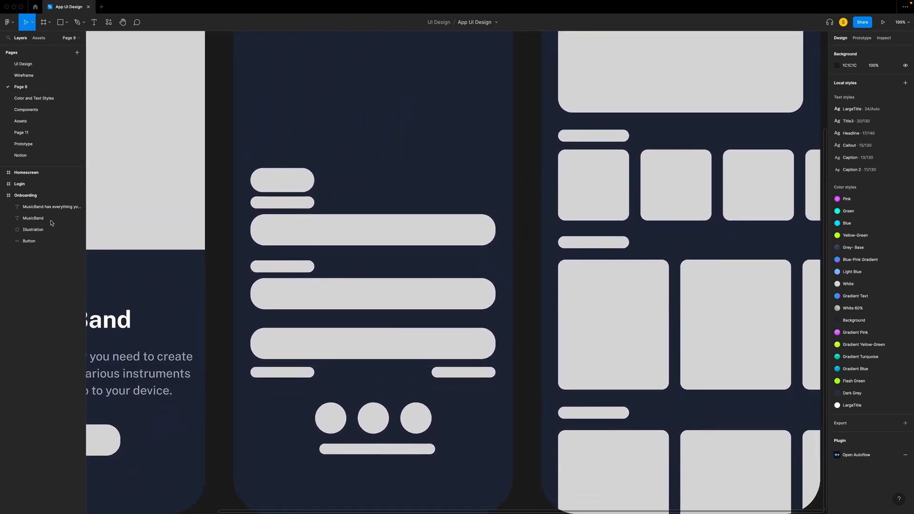
left_click(79, 173)
left_click(79, 195)
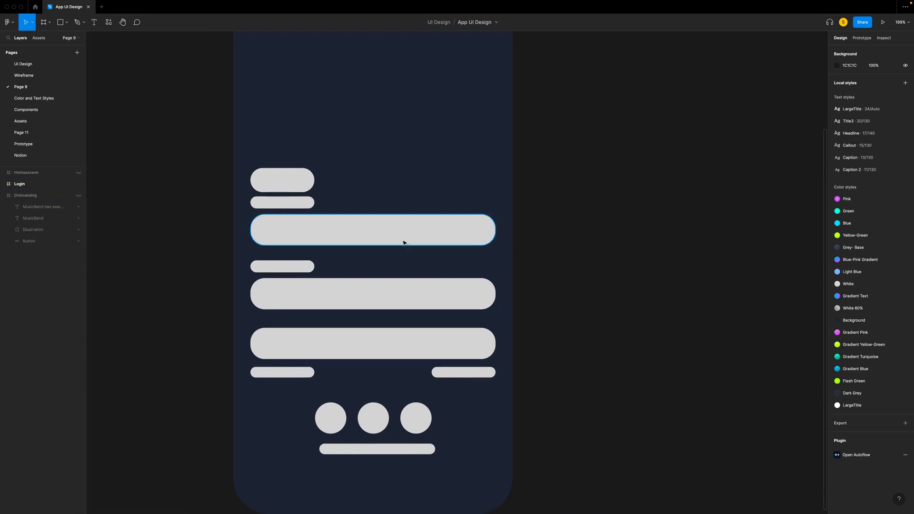
scroll(180, 227, "left", 2)
scroll(179, 227, "down", 1)
scroll(179, 227, "left", 1)
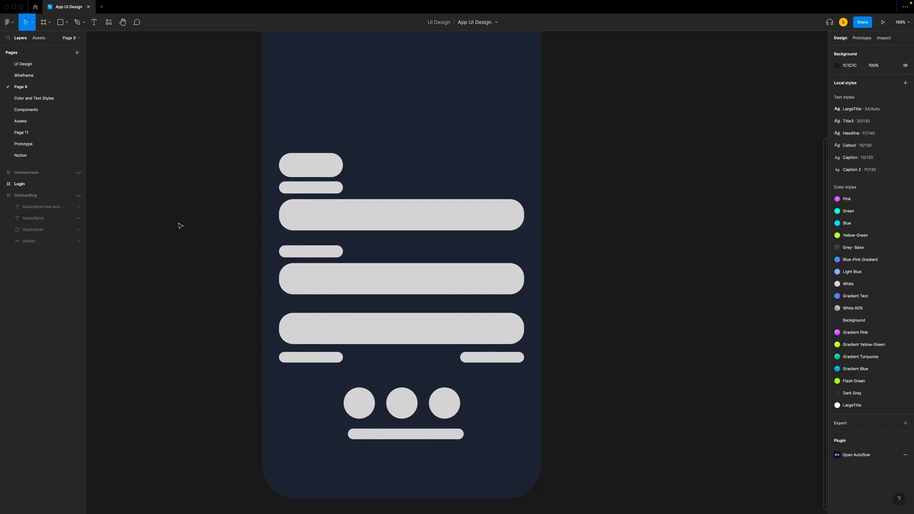
- Add the text "Login" over the Login frame's large title placeholder in the LargeTitle style with auto width
left_click(327, 170)
key("t")
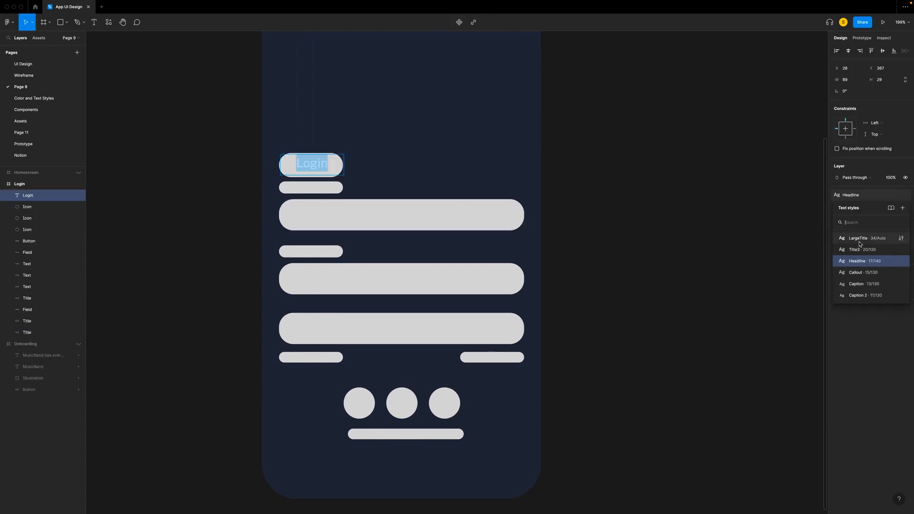
left_click(859, 241)
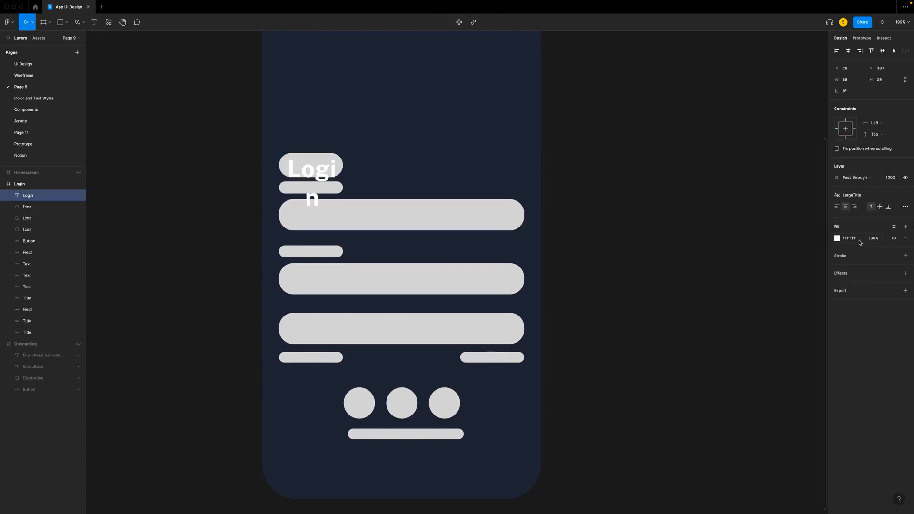
key("Return")
left_click(906, 206)
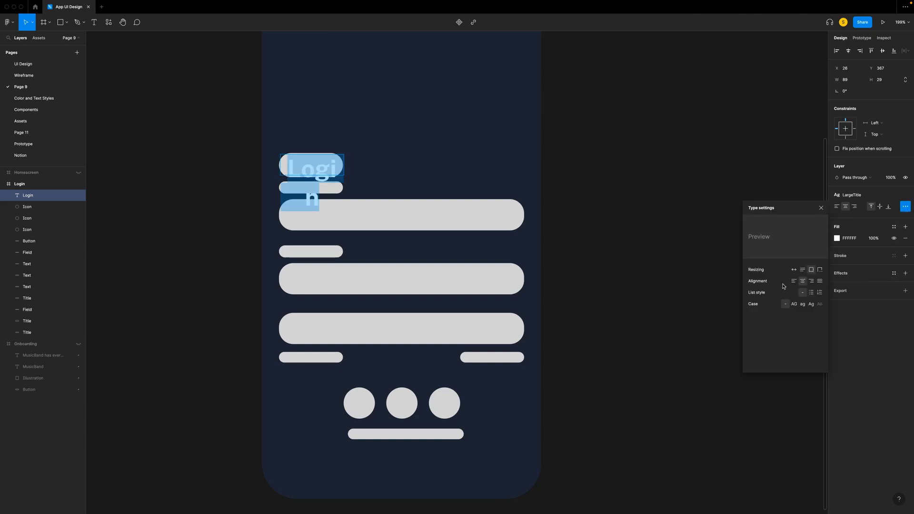
left_click(795, 270)
left_click(397, 177)
- Duplicate the Login title onto the bar below it, change the copy to "Email" and apply the Headline style
mouse_move(330, 176)
left_mouse_down()
mouse_move(320, 167)
mouse_move(319, 187)
left_mouse_up()
double_click(320, 187)
type("Email")
key("super+a")
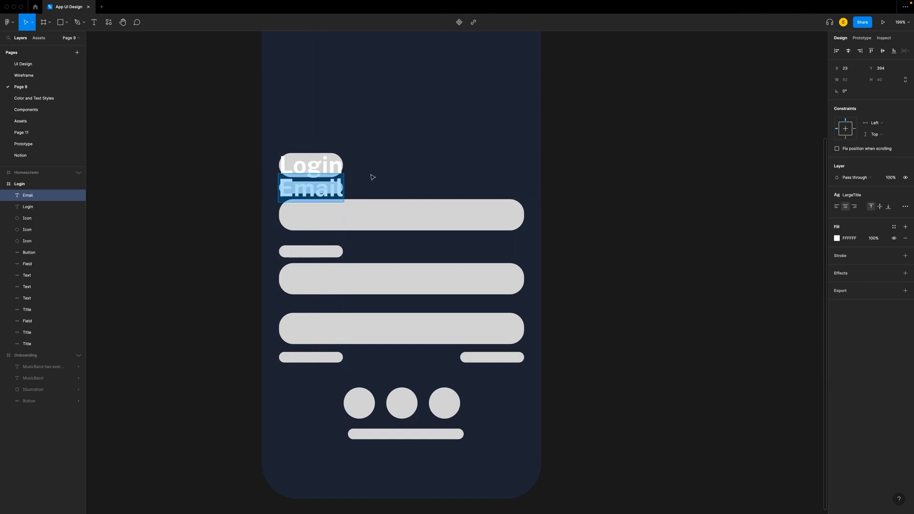
left_click(872, 196)
left_click(865, 255)
- Duplicate the Email label onto the placeholder above the second field and change the copy to "Password"
left_click_drag(312, 186, 318, 253)
key("super+d")
double_click(296, 254)
type("Password")
key("Escape")
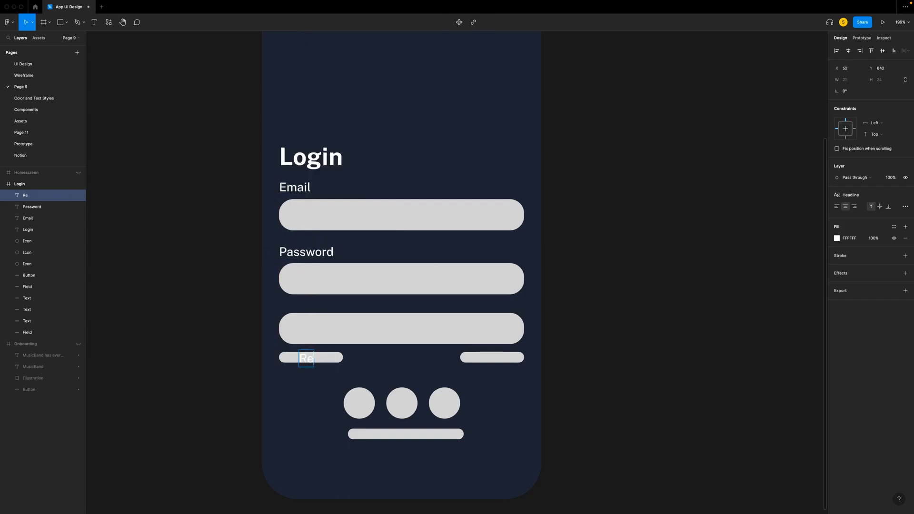
- Add the text "Remember me?" at the small bar below the button and apply the Callout text style
type("Remember me?")
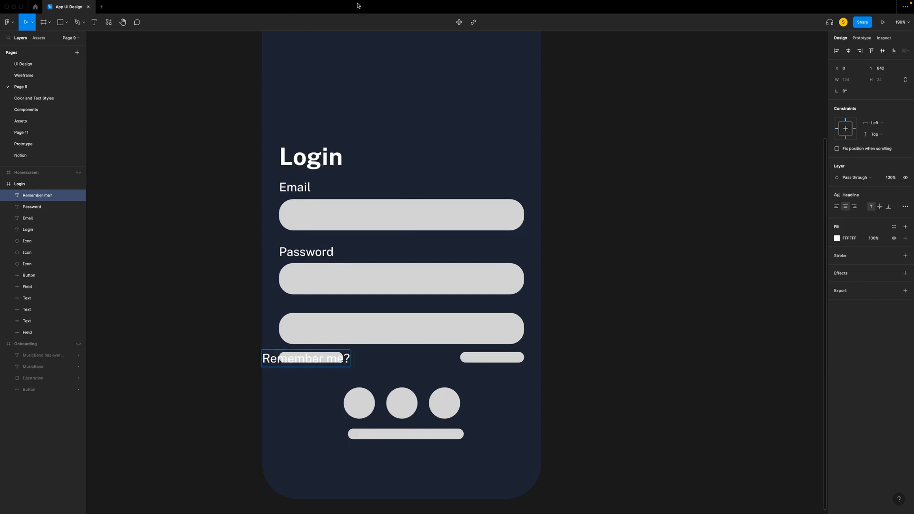
key("ctrl+a")
left_click(851, 194)
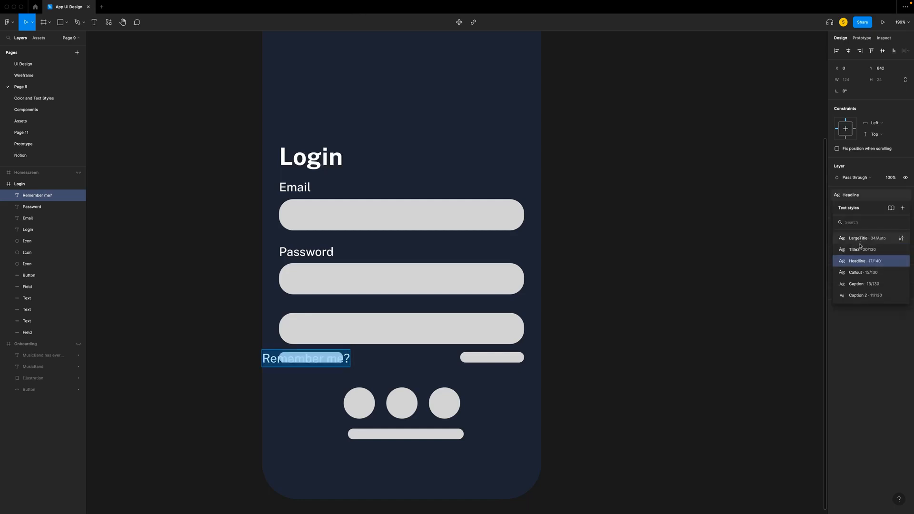
left_click(855, 272)
key("Escape")
- Duplicate the "Remember me?" text onto the opposite small bar and change the copy to "Forget Password?"
left_click_drag(299, 360, 486, 360)
double_click(490, 357)
type("Forget Password?")
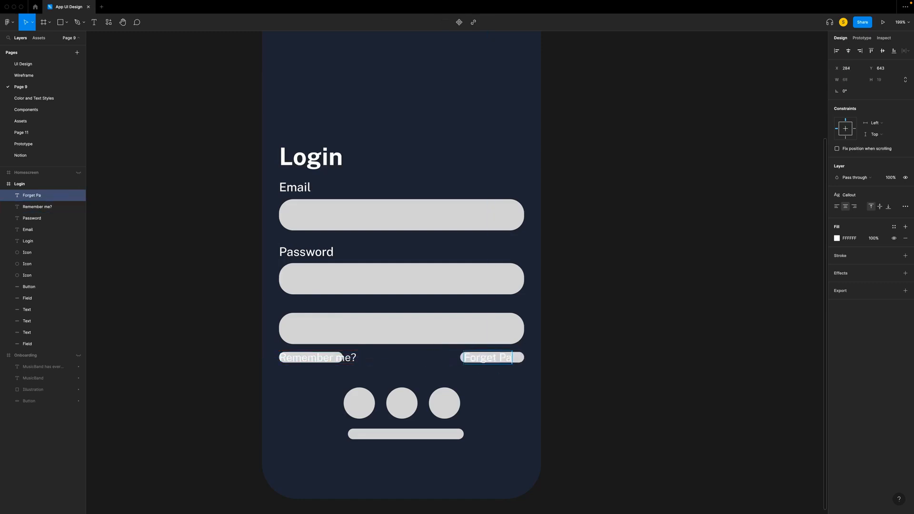
left_click(518, 392)
- Duplicate the "Forget Password?" text onto the bar below the social icon circles and change it to "Need an account? Sign up"
left_click_drag(515, 359, 422, 434)
key("super+d")
double_click(423, 433)
type("Need an account? Sign up")
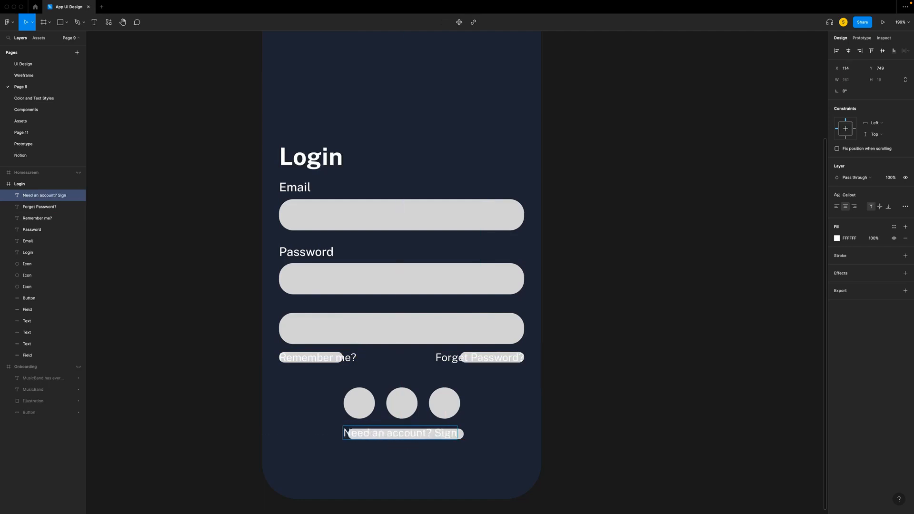
key("Escape")
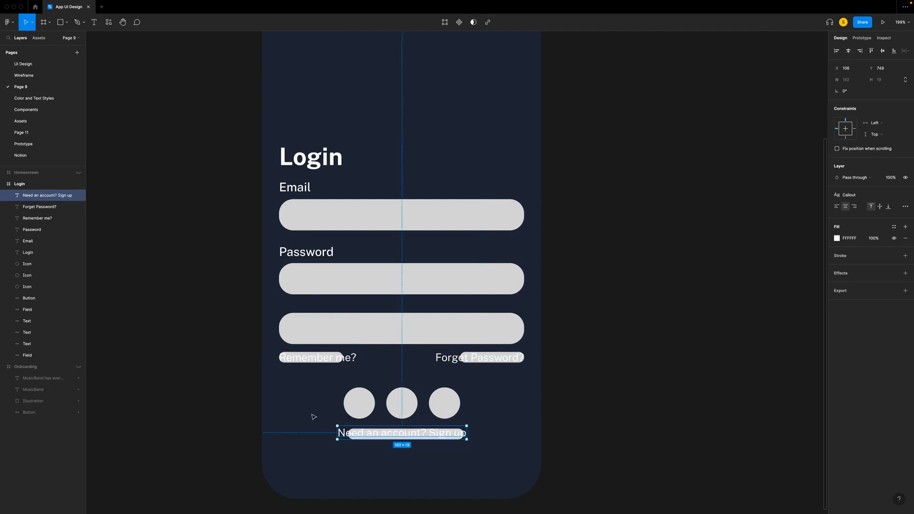
- Delete the three Text placeholder bars behind the small labels in the Login frame
left_click(29, 321)
left_click(35, 345, "shift")
left_click(35, 345, "shift")
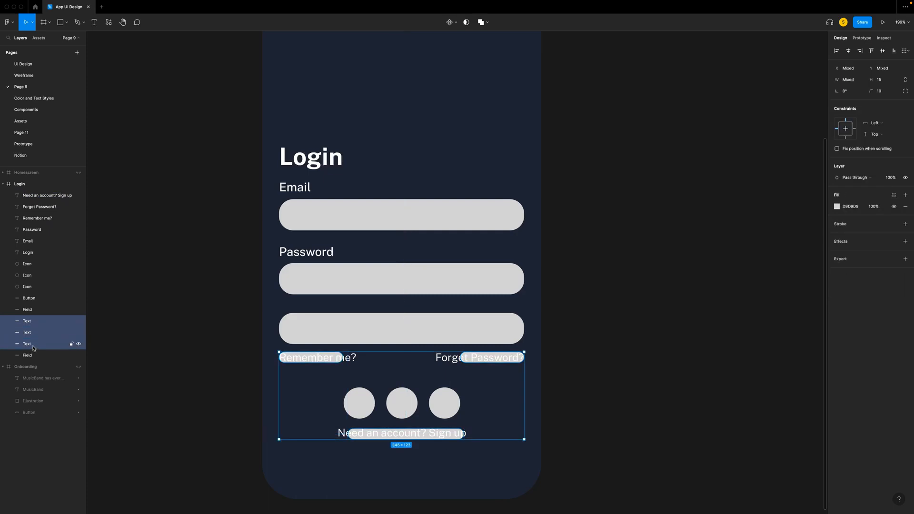
key("Delete")
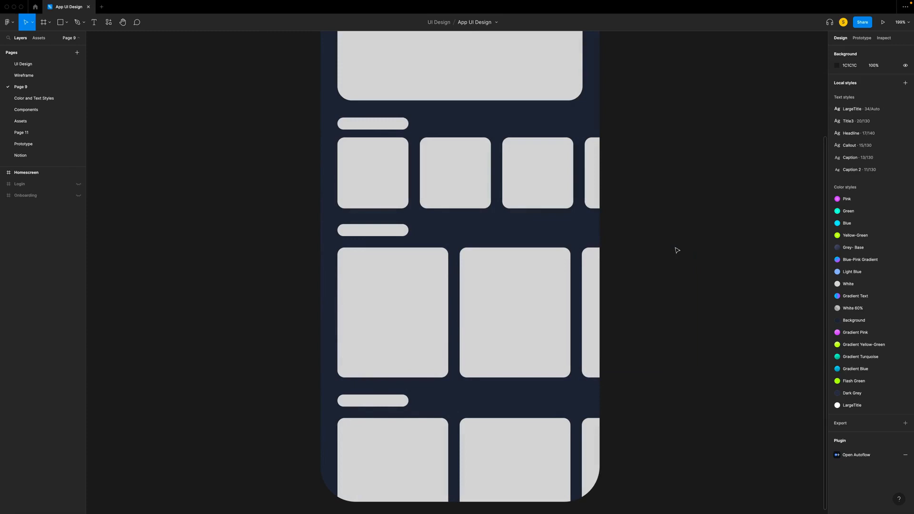
- Add the text "Lessons" over the title bar below the top card in the Homescreen frame, left-aligned in the Headline text style
key("t")
left_click(340, 115)
type("Lesson")
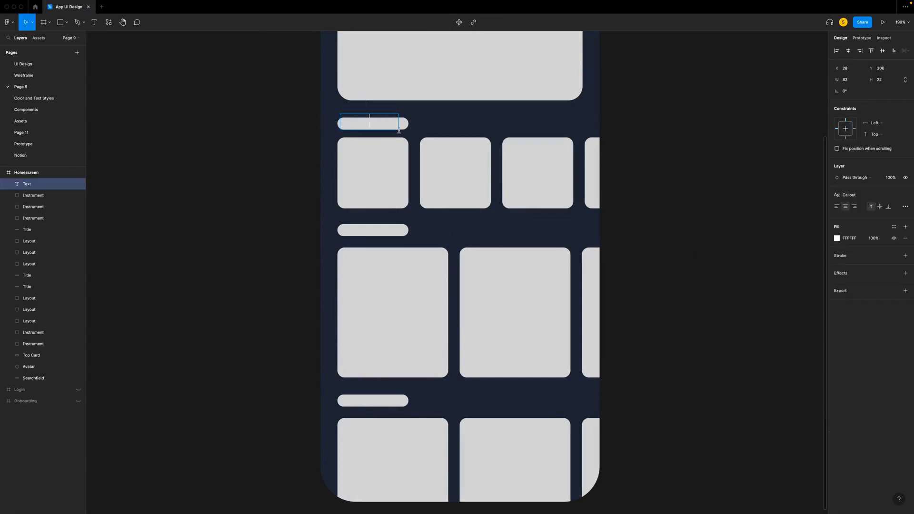
type("s")
key("super+a")
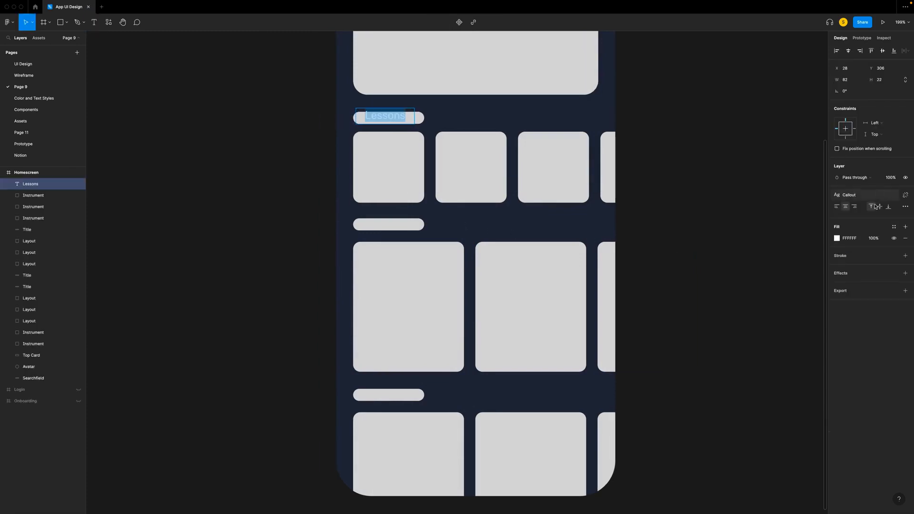
left_click(863, 198)
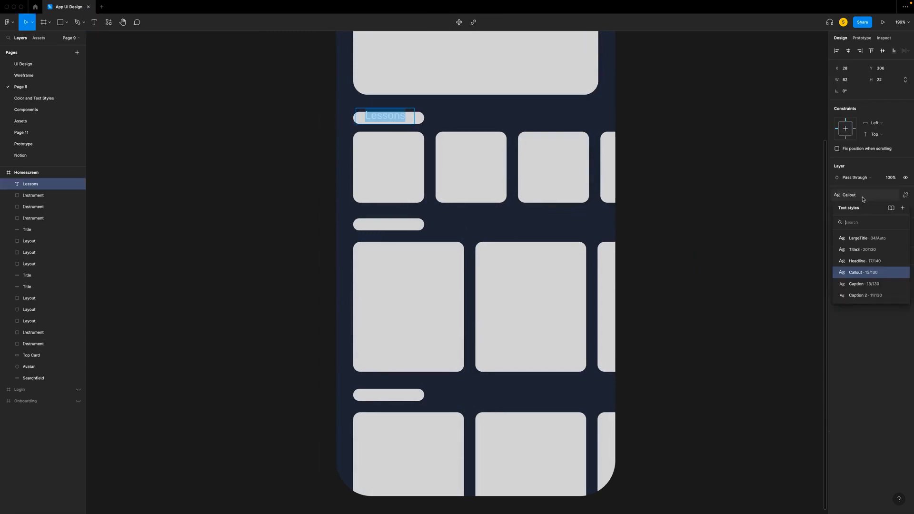
left_click(861, 262)
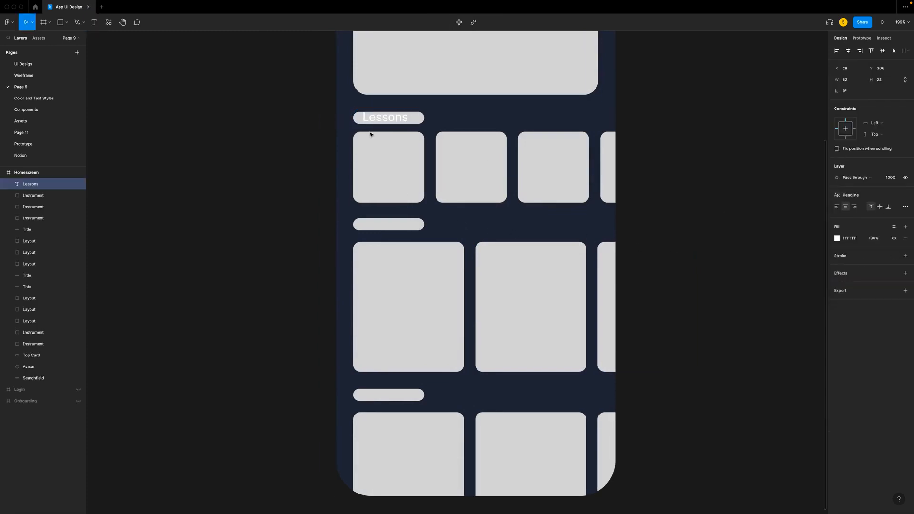
left_click(837, 207)
key("Escape")
double_click(419, 119)
left_click(905, 206)
- Align the "Lessons" text with its title bar and duplicate it onto the two lower title bars of the Homescreen
left_click_drag(381, 120, 377, 185)
key("shift+Down")
key("shift+Down")
key("shift+Down")
key("shift+Down")
key("shift+Down")
key("shift+Down")
key("super+d")
key("shift+Down")
key("shift+Down")
key("shift+Down")
key("shift+Down")
key("shift+Down")
key("shift+Down")
key("shift+Down")
key("shift+Down")
key("shift+Down")
key("shift+Down")
key("shift+Down")
key("shift+Down")
key("shift+Down")
key("shift+Down")
key("shift+Down")
key("shift+Down")
key("shift+Down")
key("shift+Down")
key("shift+Down")
key("shift+Down")
key("shift+Down")
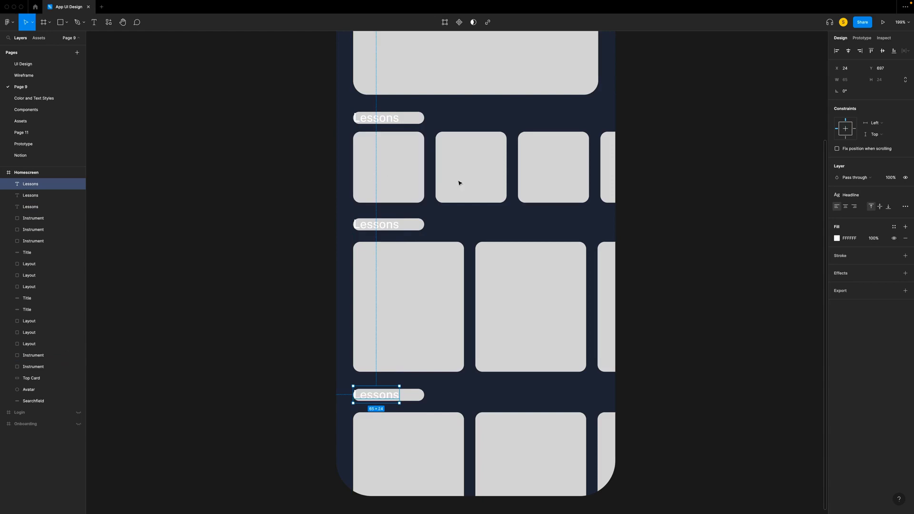
- Delete the three Title placeholder bars behind the "Lessons" headings
left_click(27, 253)
left_click(27, 299, "super")
left_click(27, 309, "super")
key("Delete")
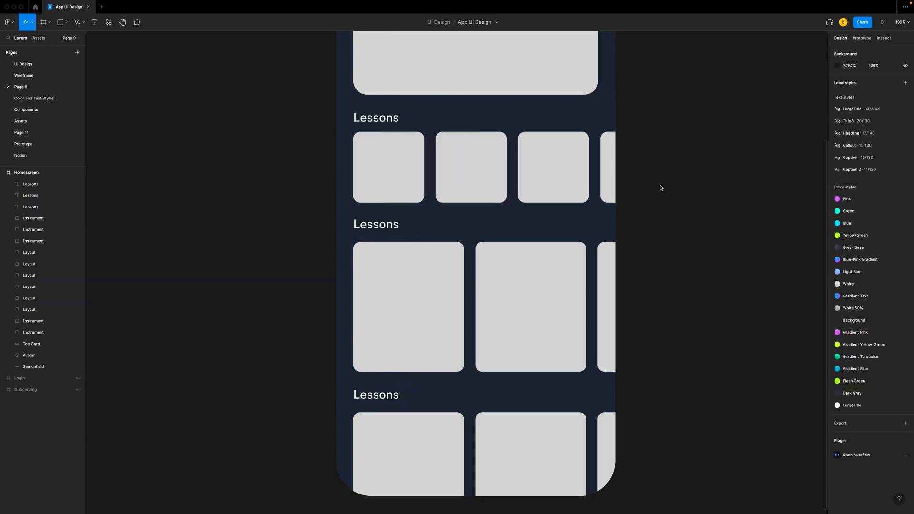
- Run the SF Symbols Browser plugin and look through the icons offered by the Open Iconic Icon Set plugin
right_click(661, 187)
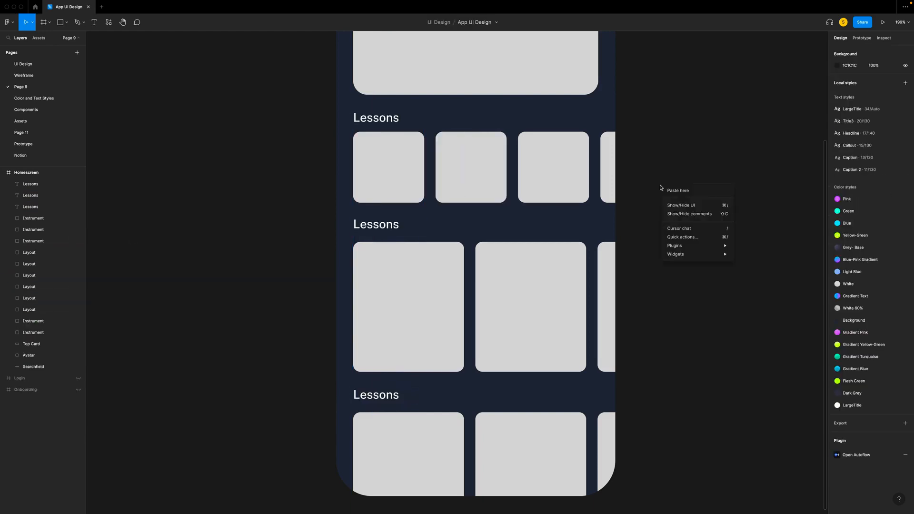
mouse_move(680, 248)
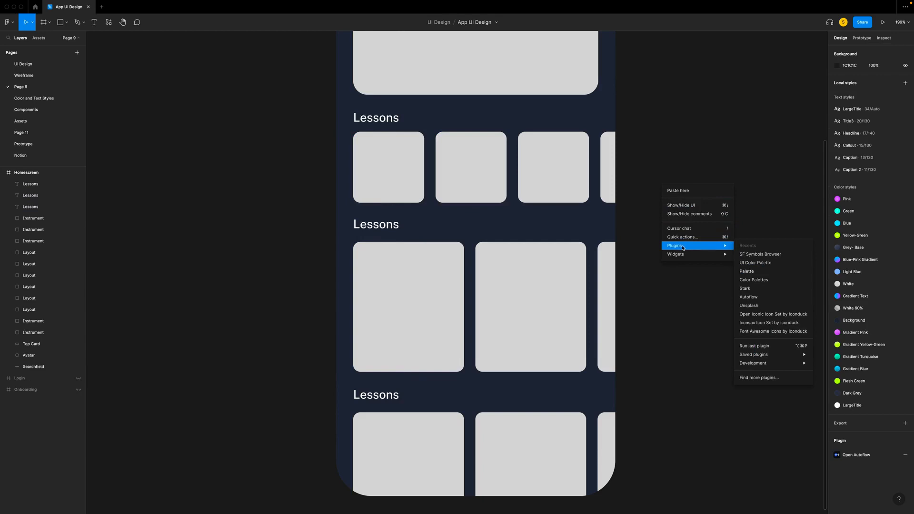
left_click(766, 254)
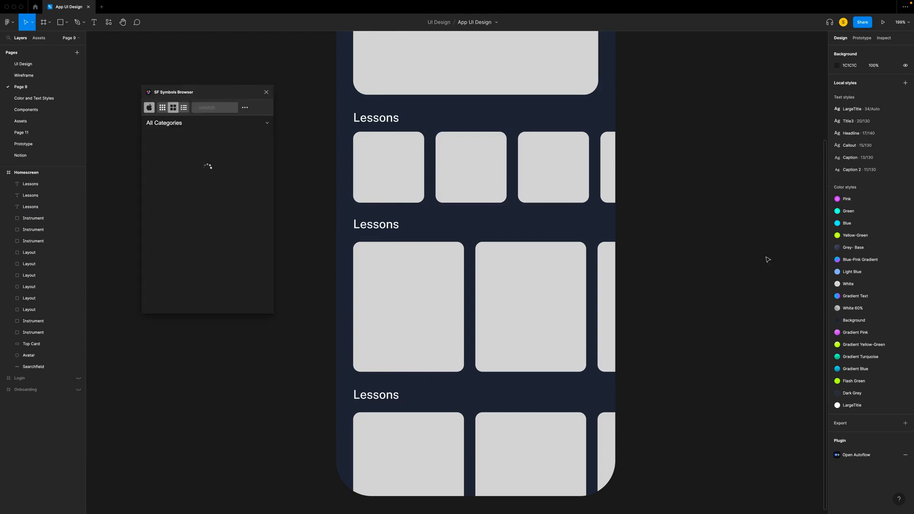
scroll(721, 257, "down", 10)
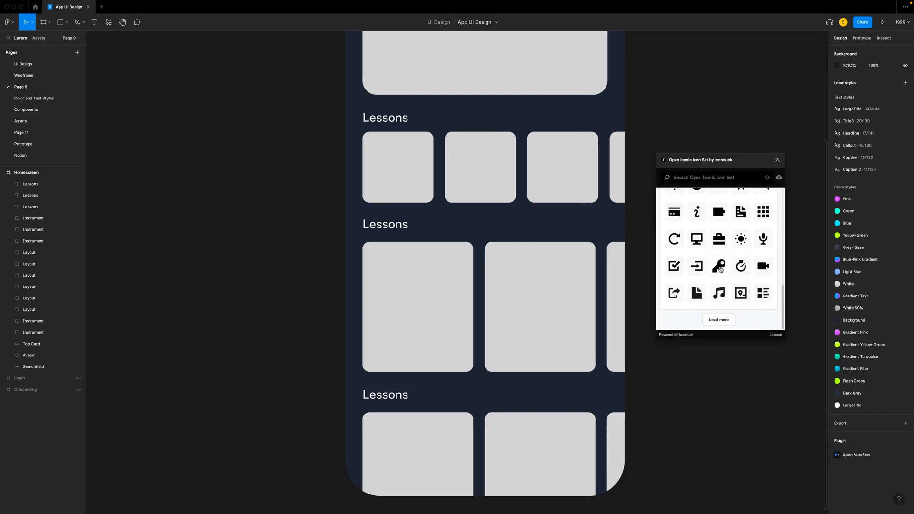
scroll(744, 258, "up", 3)
scroll(745, 258, "up", 2)
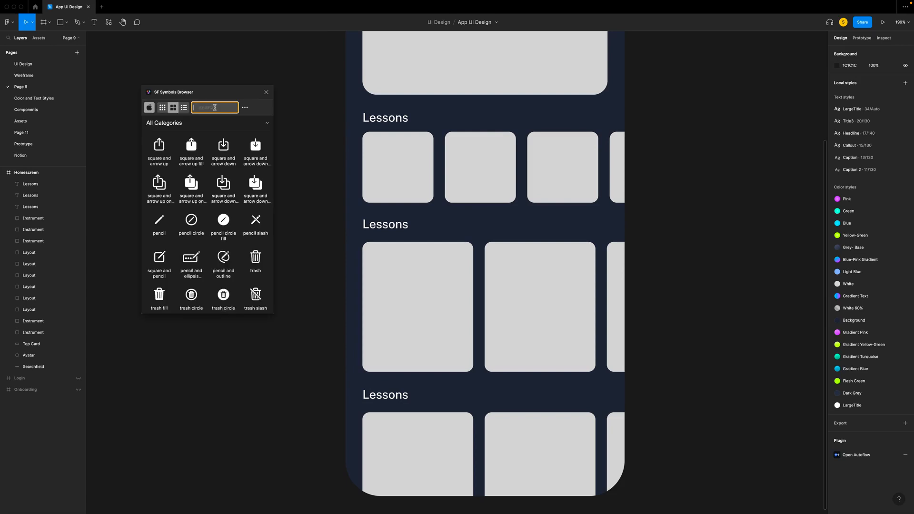
- Find the "person fill" symbol in SF Symbols Browser and place it at size 17 centred on the Homescreen's Avatar circle
type("person")
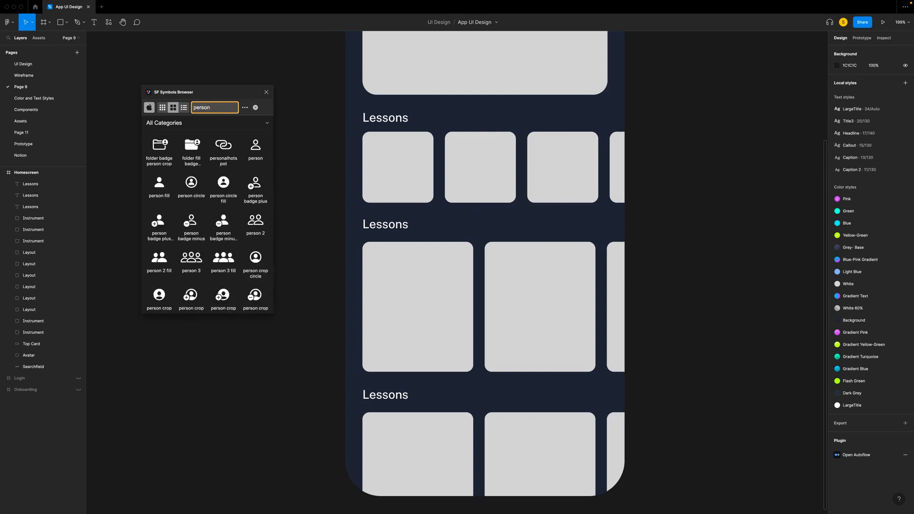
left_click(163, 188)
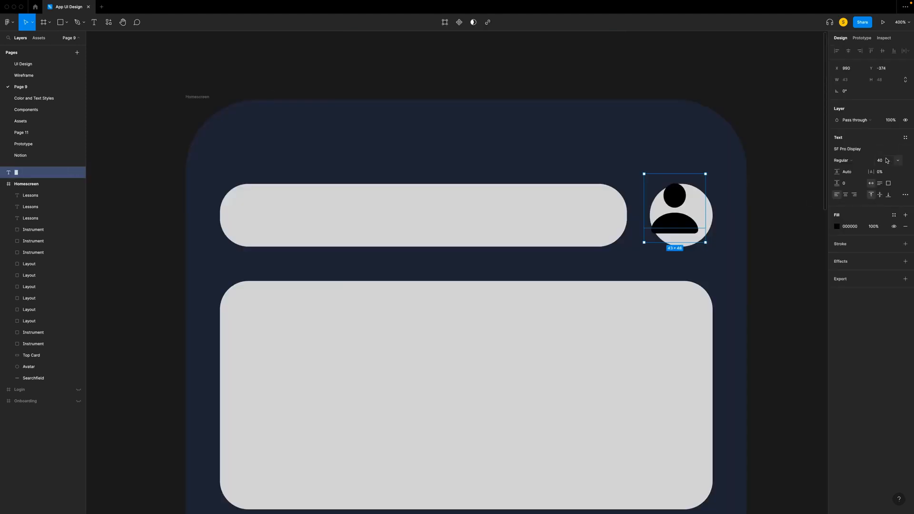
left_click(876, 161)
type("17")
key("Return")
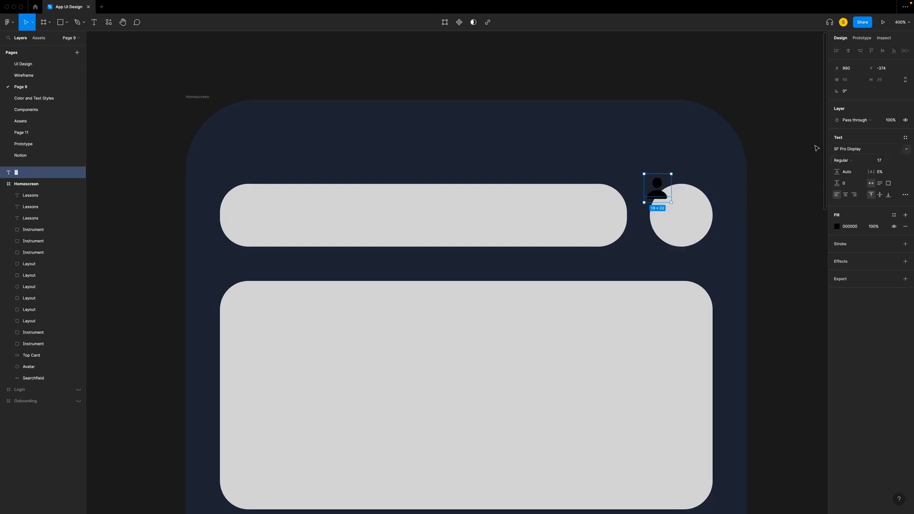
left_click_drag(659, 199, 684, 222)
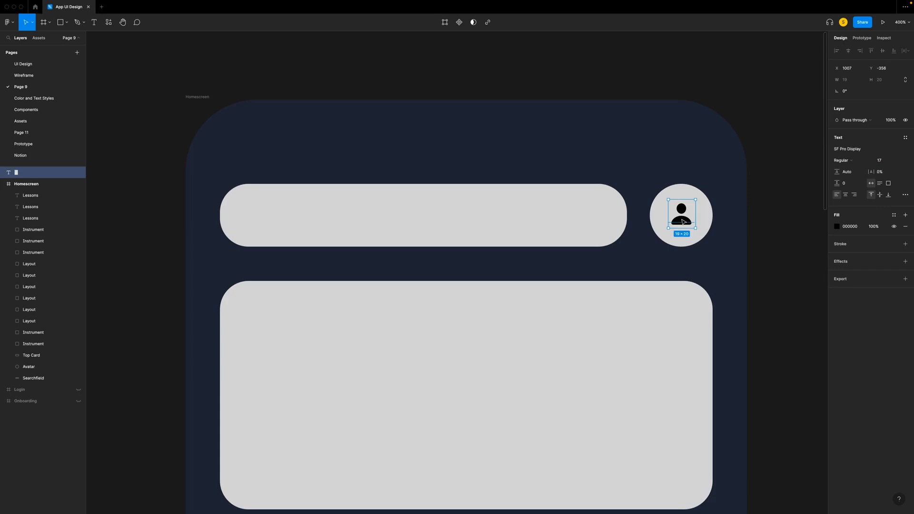
- Group the person symbol with the Avatar circle and name the group "Account"
left_click(683, 193, "shift")
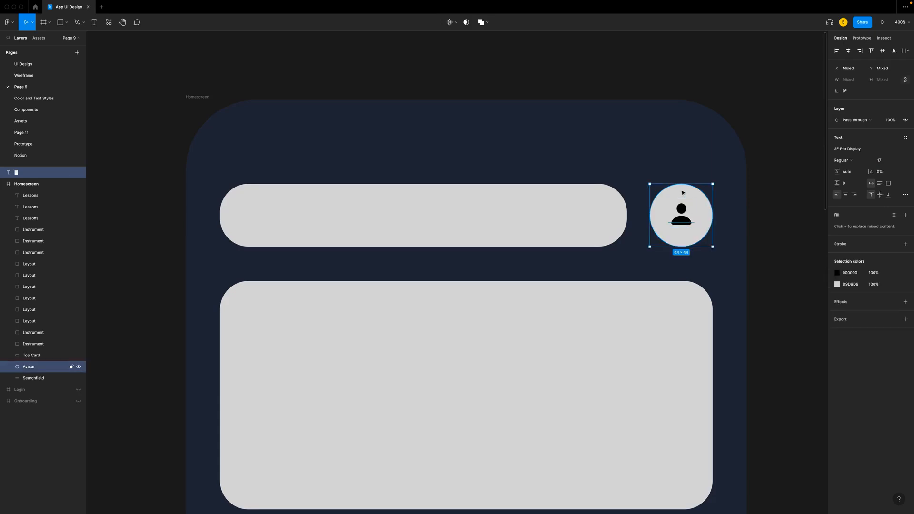
key("super+g")
double_click(33, 175)
type("A")
key("Return")
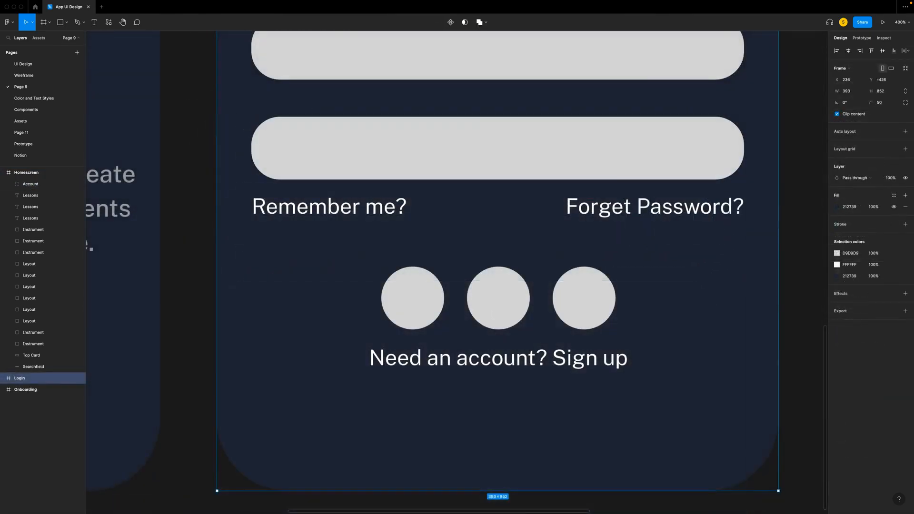
- Copy the Facebook variant of the Social Media Connection component from the Components page
left_click(26, 109)
scroll(355, 250, "down", 1)
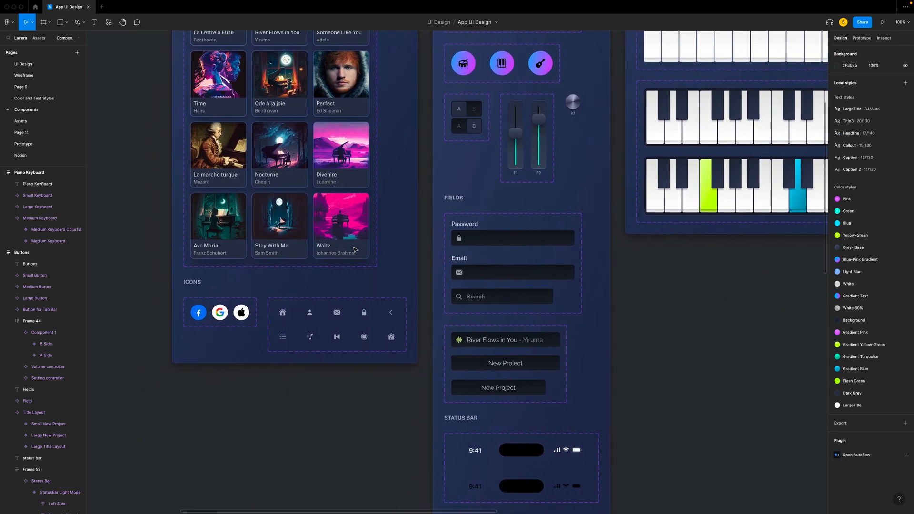
scroll(355, 250, "up", 5)
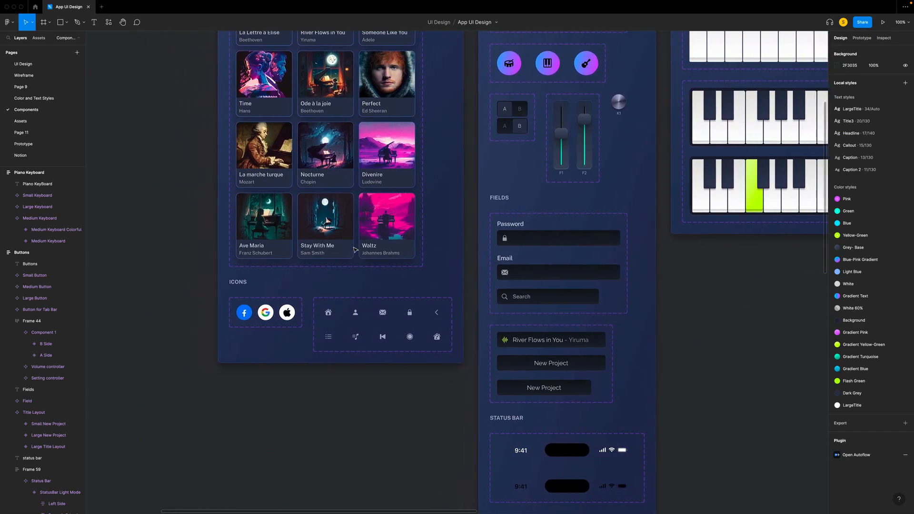
scroll(354, 249, "left", 6)
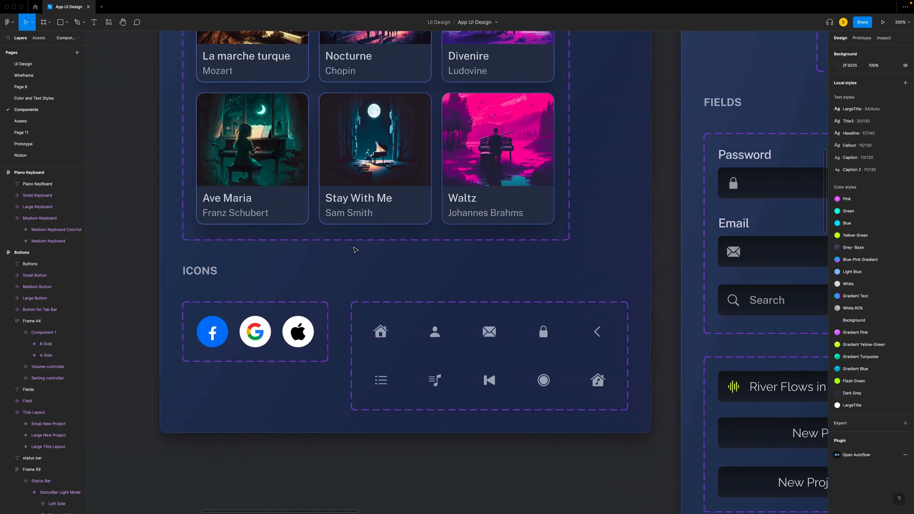
left_click(342, 338)
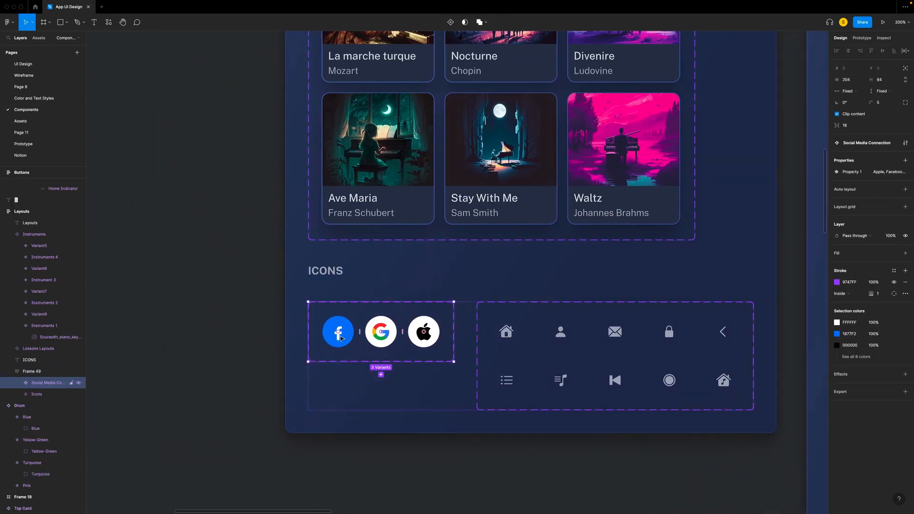
left_click(342, 339)
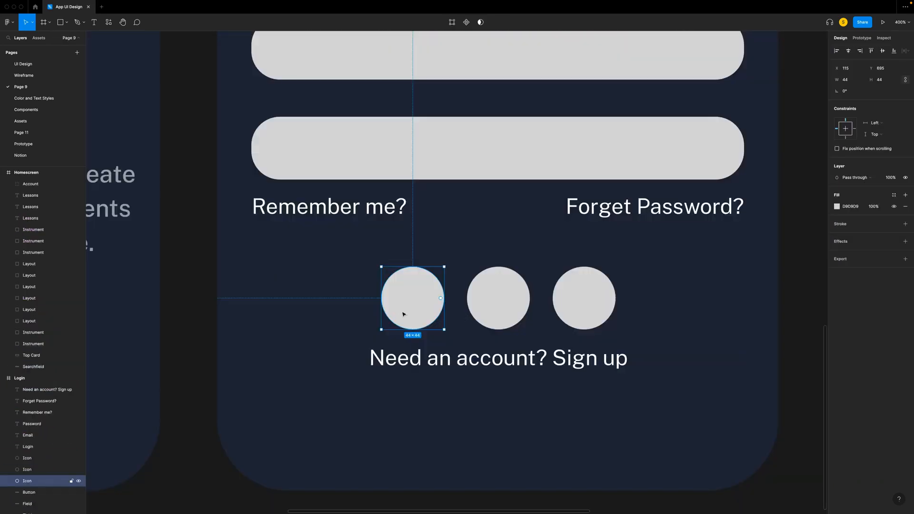
- Replace each of the three icon circles in the Login frame with the copied Facebook icon
right_click(405, 316)
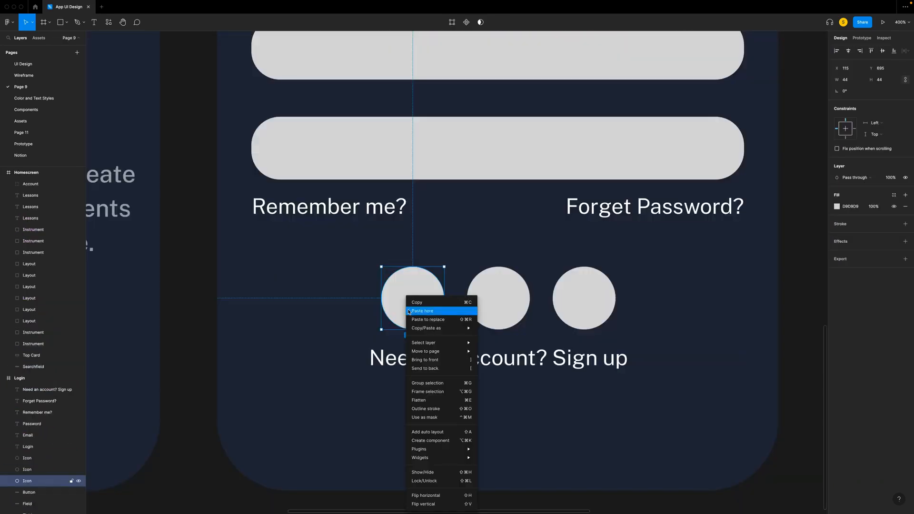
left_click(433, 320)
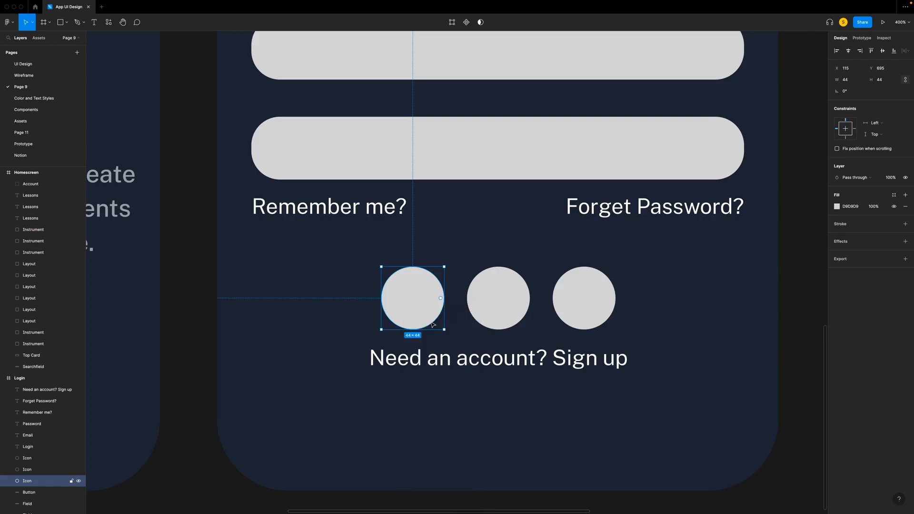
right_click(494, 312)
left_click(513, 320)
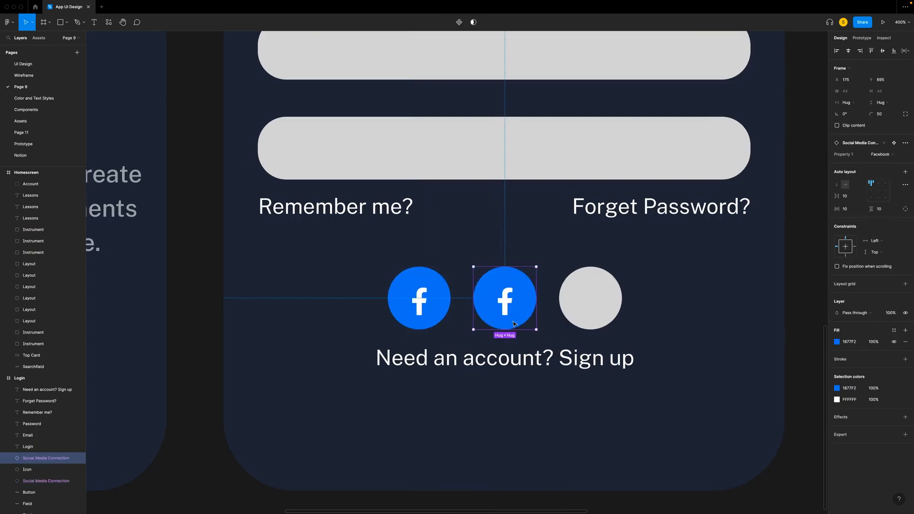
right_click(592, 300)
left_click(634, 320)
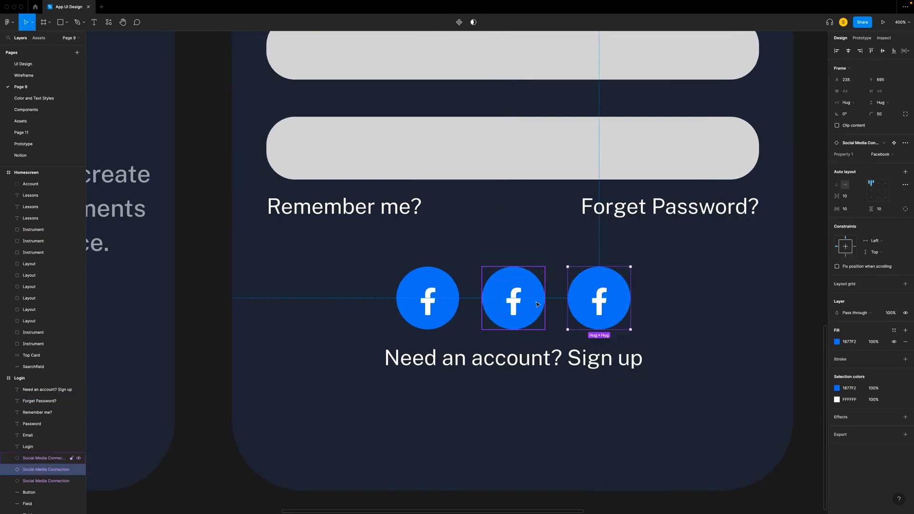
- Switch the middle social icon in the Login frame to the Google variant and the third one to Apple
left_click(530, 292)
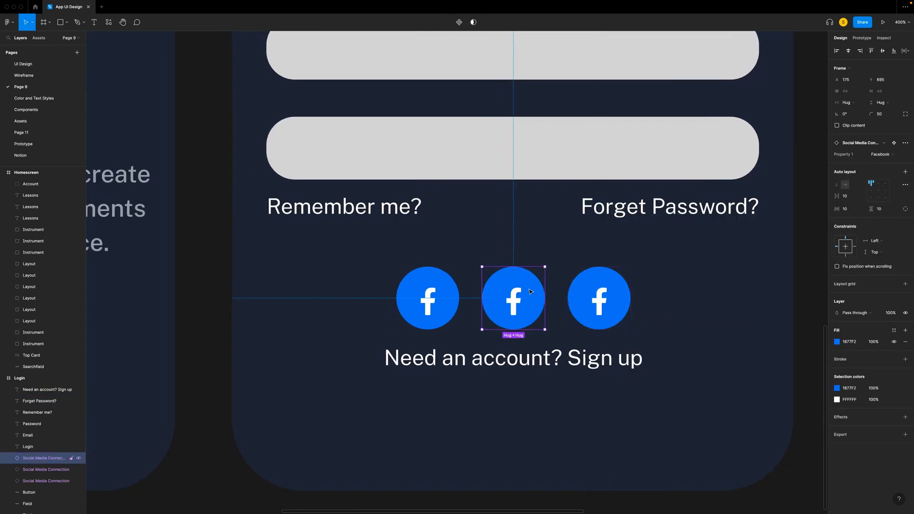
left_click(879, 157)
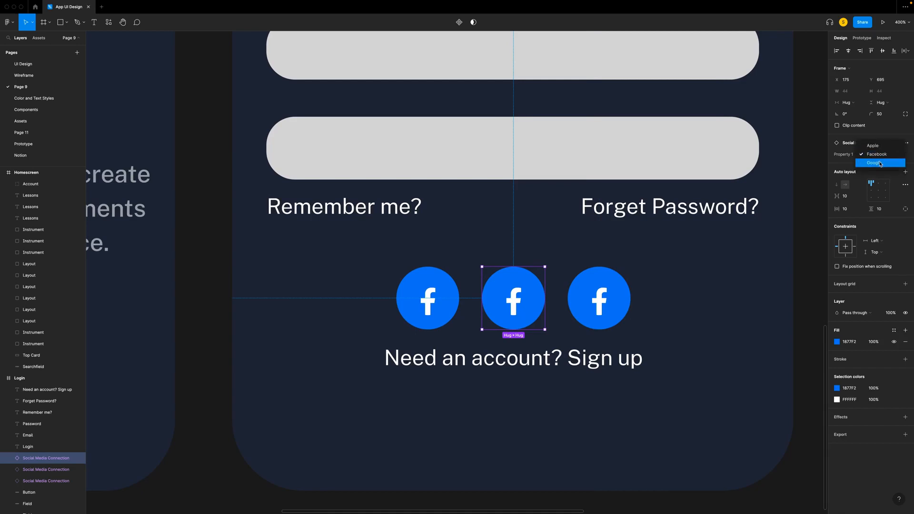
left_click(880, 163)
key("Tab")
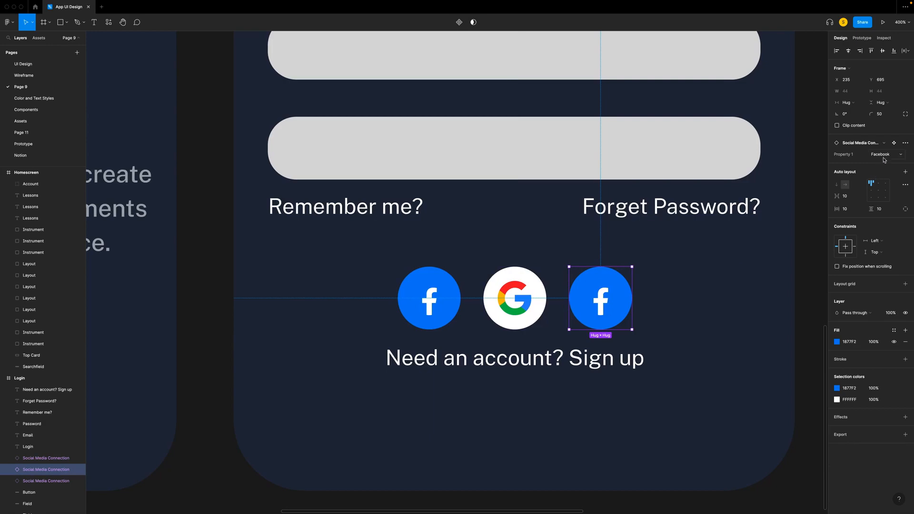
left_click(882, 157)
left_click(875, 147)
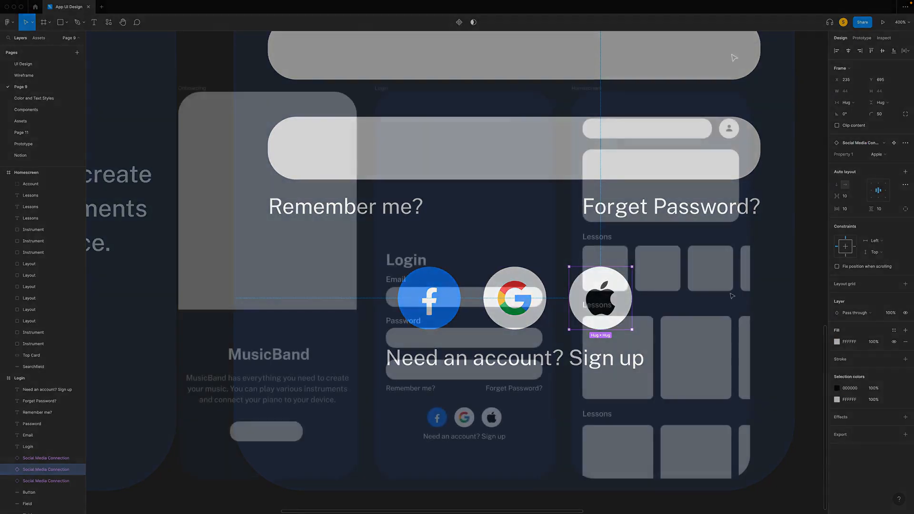
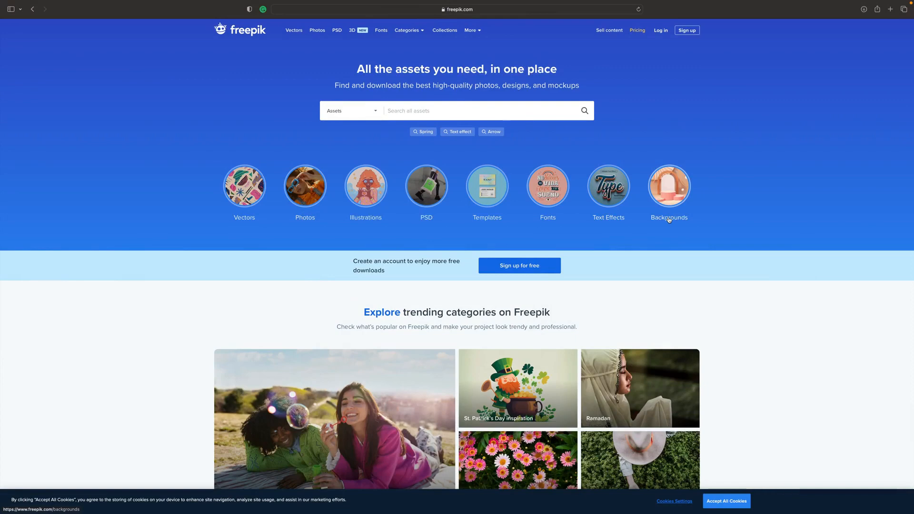
- Open Freepik's Illustrations category and look through its themed collections for artwork suited to the app
scroll(668, 220, "down", 5)
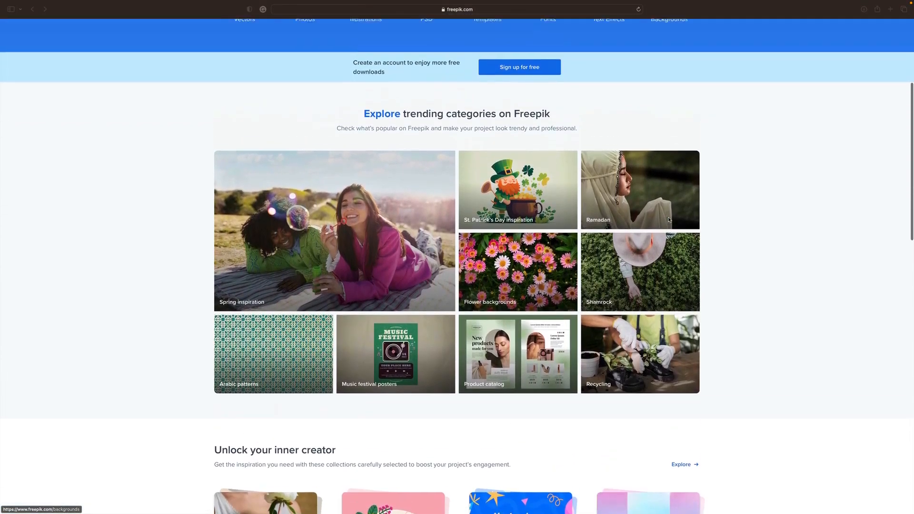
scroll(669, 220, "up", 5)
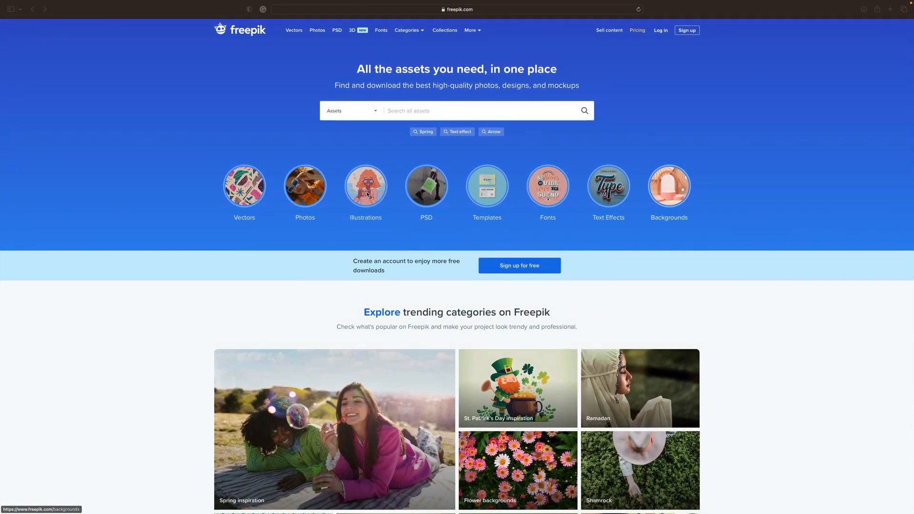
left_click(368, 195)
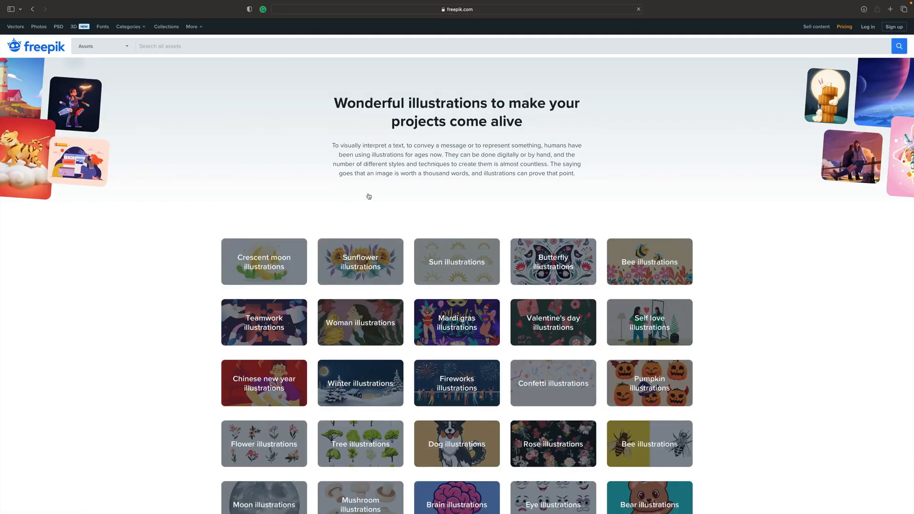
scroll(369, 196, "down", 3)
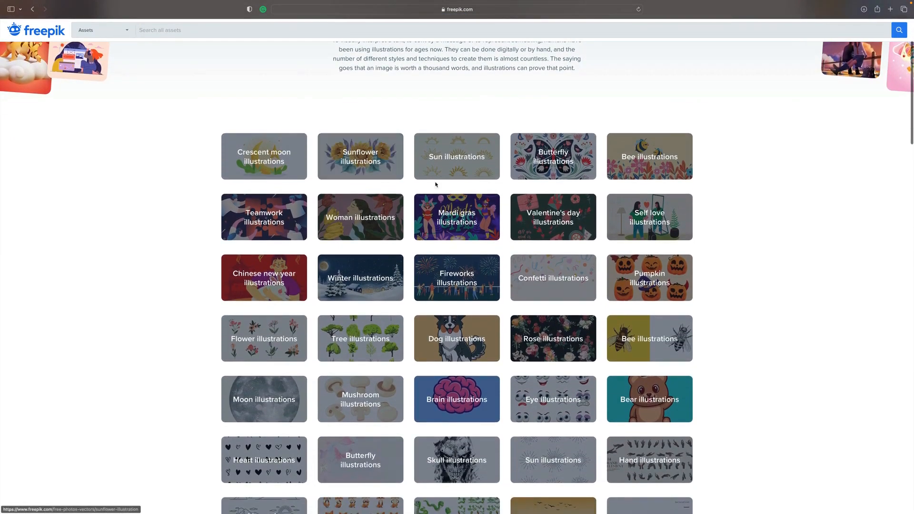
scroll(786, 228, "down", 3)
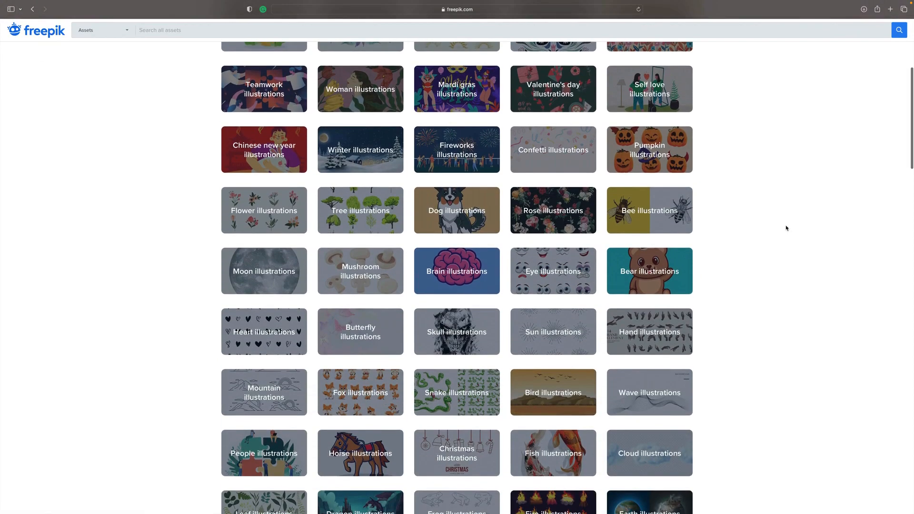
scroll(787, 228, "down", 7)
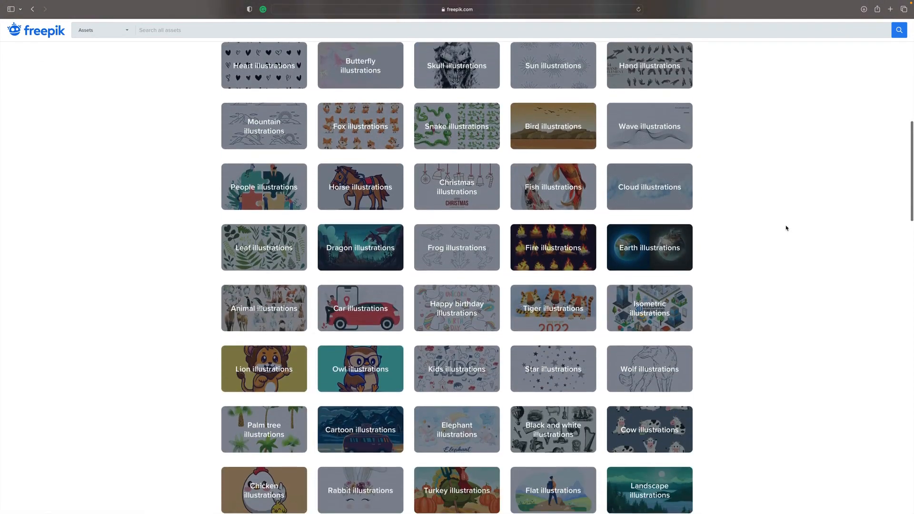
scroll(787, 228, "down", 5)
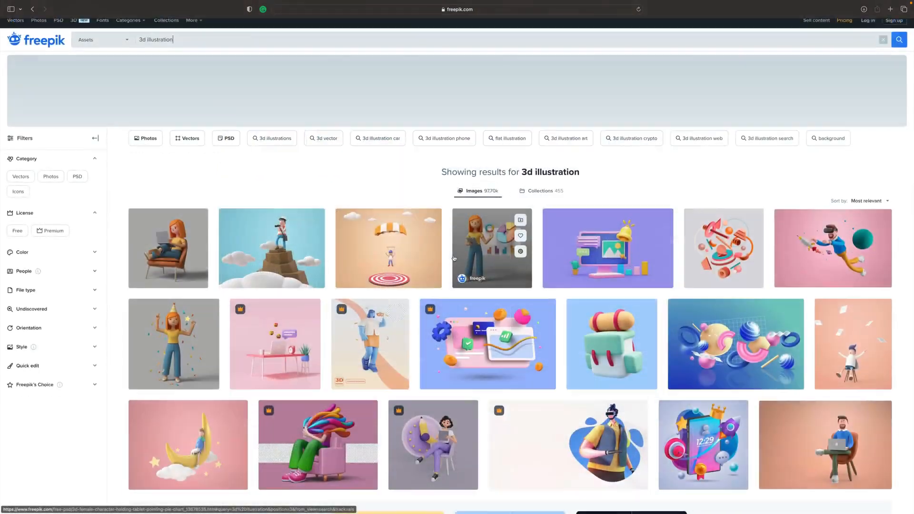
- Look through the Freepik results for "3d illustration" down to the end of the first page
scroll(454, 258, "down", 3)
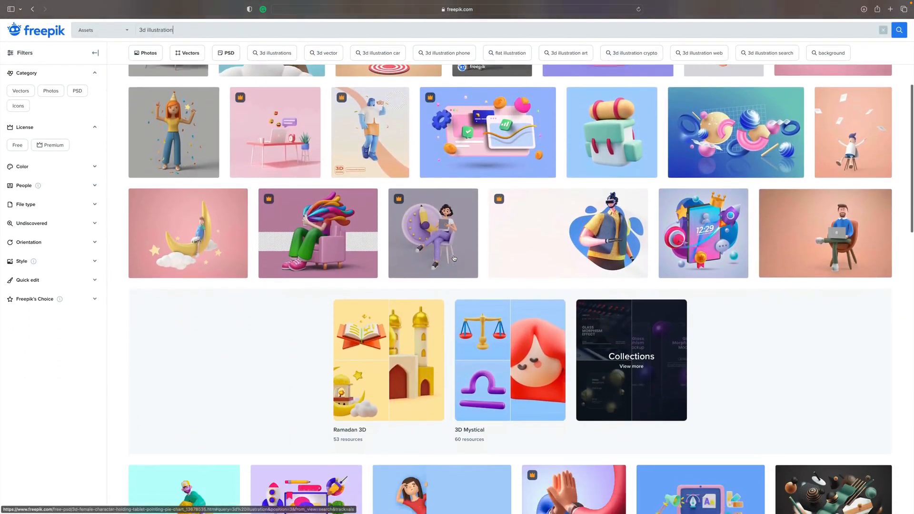
scroll(454, 259, "down", 7)
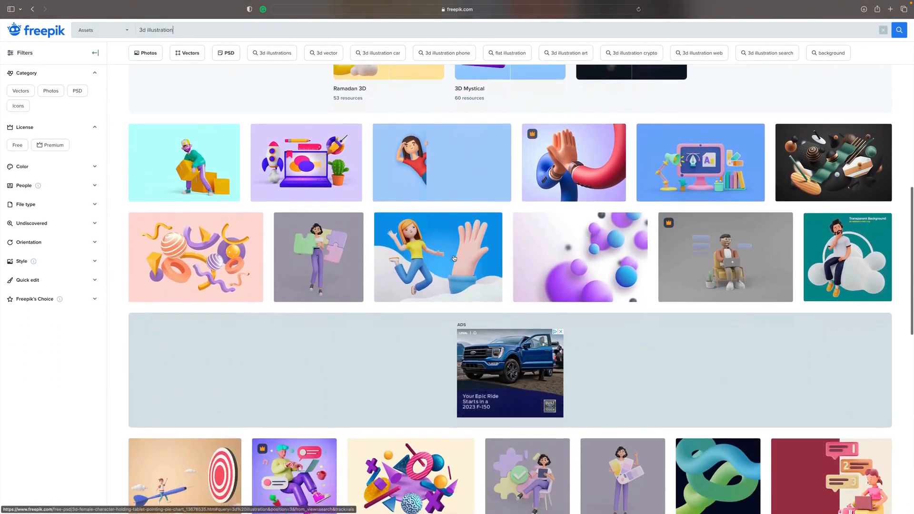
scroll(455, 258, "down", 8)
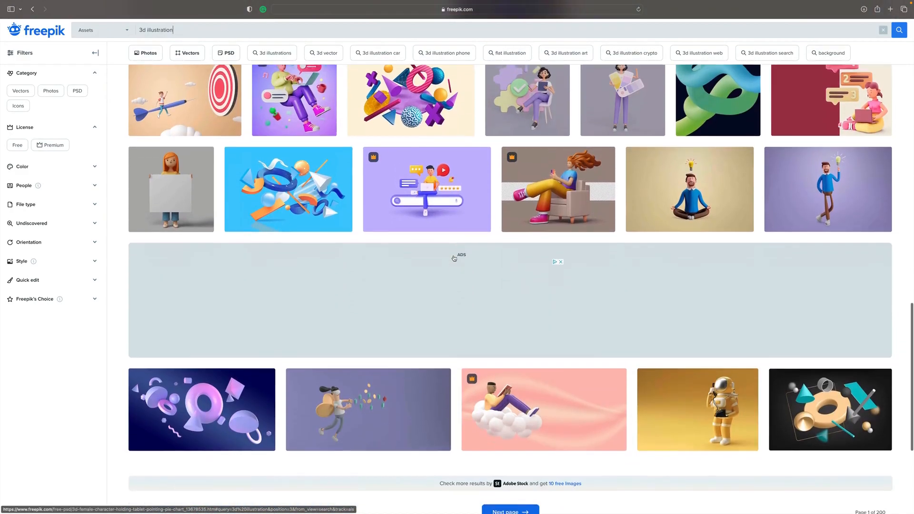
scroll(454, 258, "down", 3)
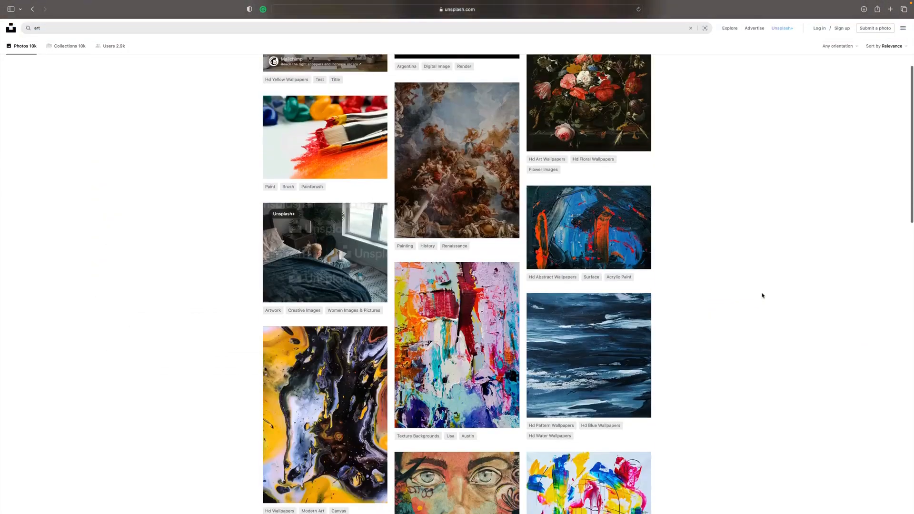
- Look through the Unsplash photos for "art" and open the related Artist search
scroll(761, 296, "down", 6)
scroll(761, 295, "down", 16)
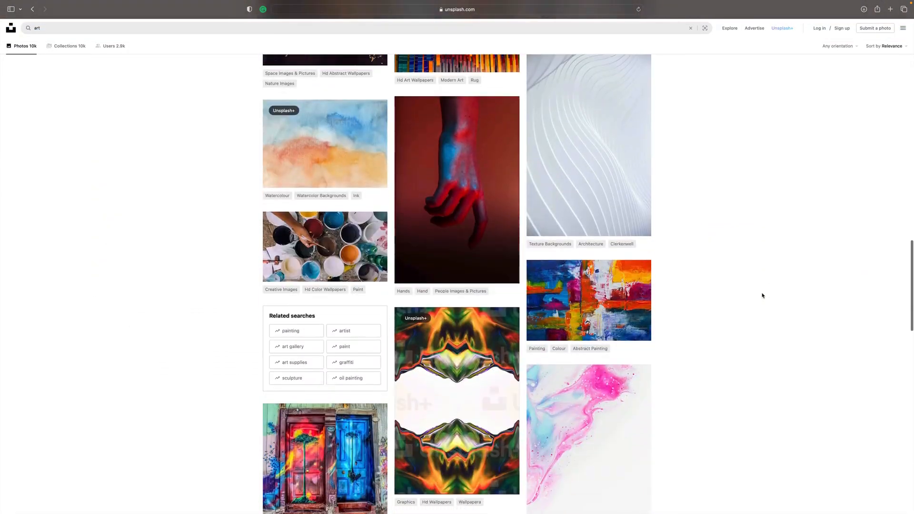
scroll(762, 296, "up", 10)
scroll(762, 295, "up", 6)
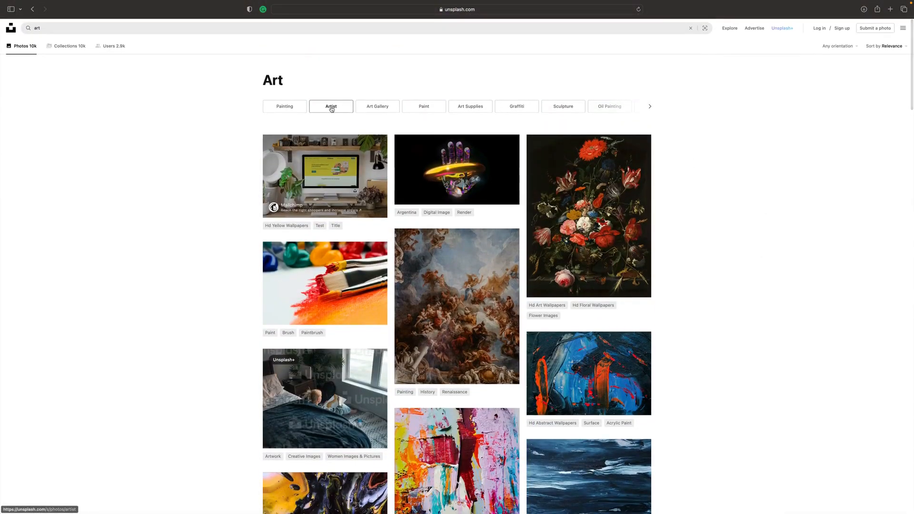
left_click(332, 106)
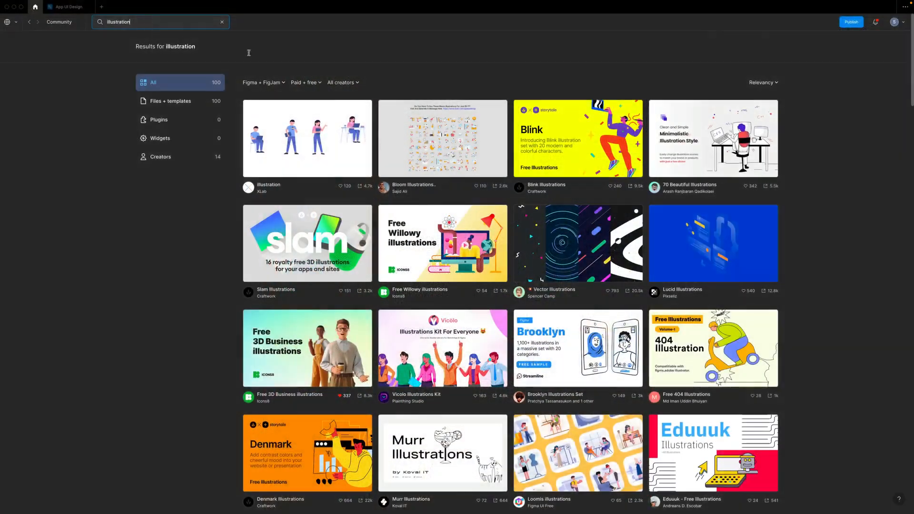
- Look through the Figma Community results for "illustration" and the AI-generated music images on Midjourney
scroll(194, 162, "down", 8)
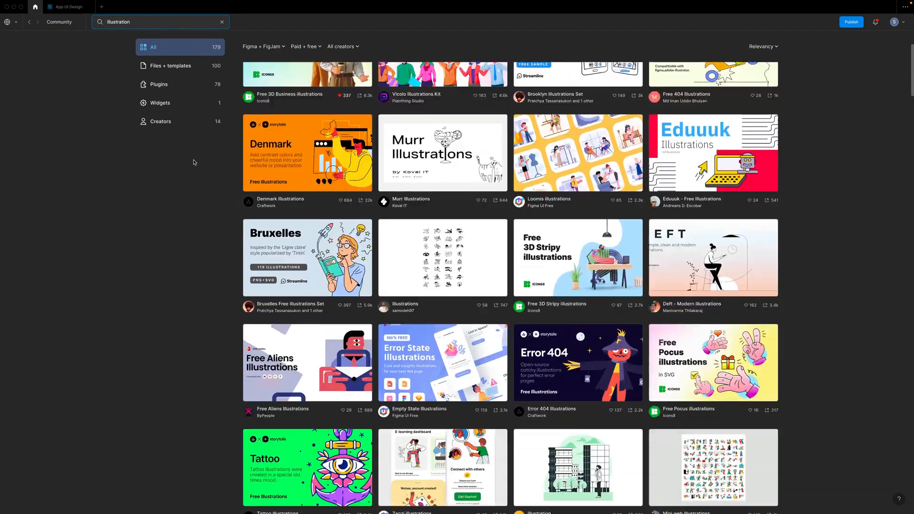
scroll(194, 162, "down", 9)
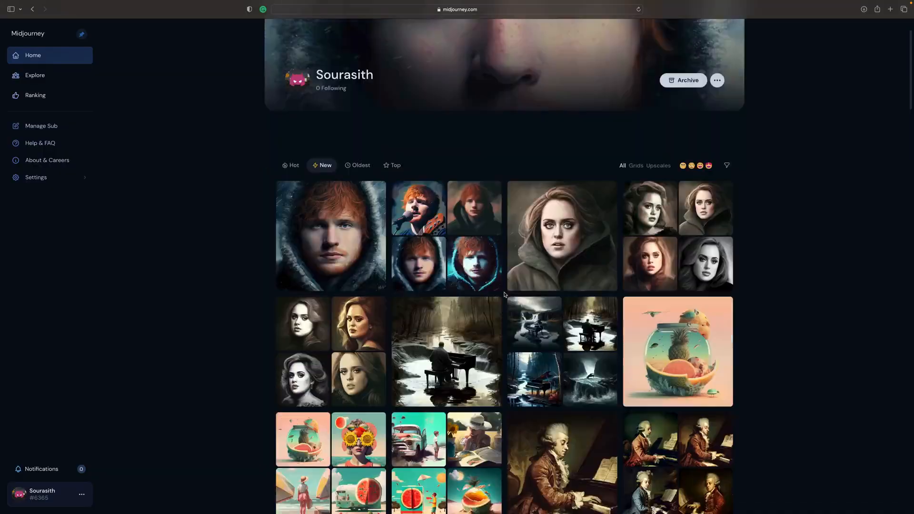
scroll(504, 295, "down", 7)
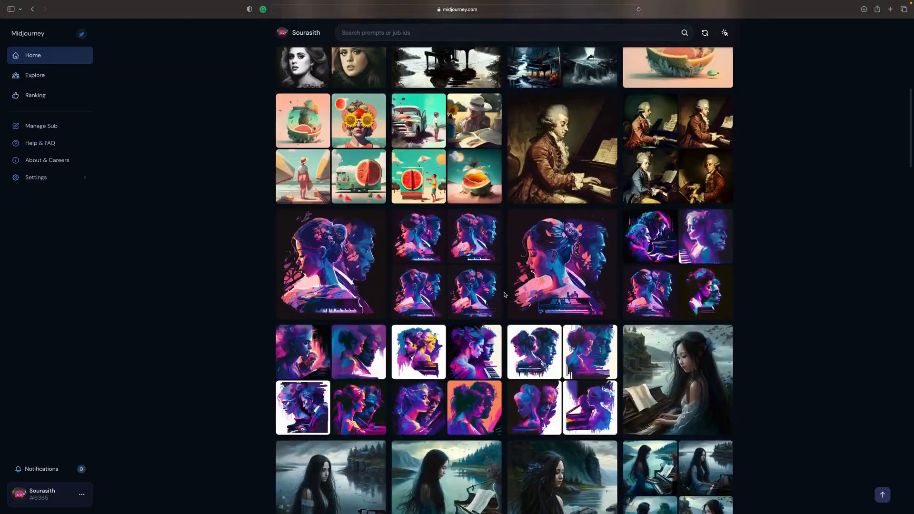
scroll(505, 295, "down", 18)
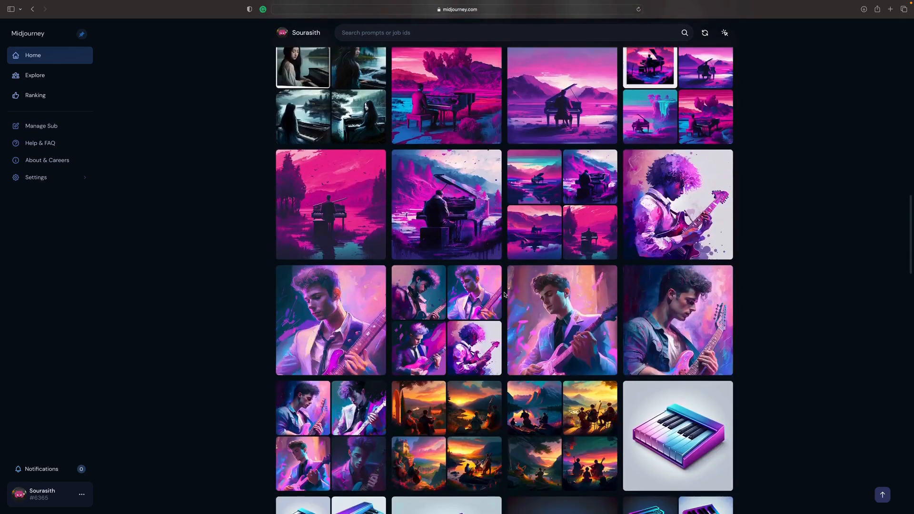
scroll(523, 259, "down", 1)
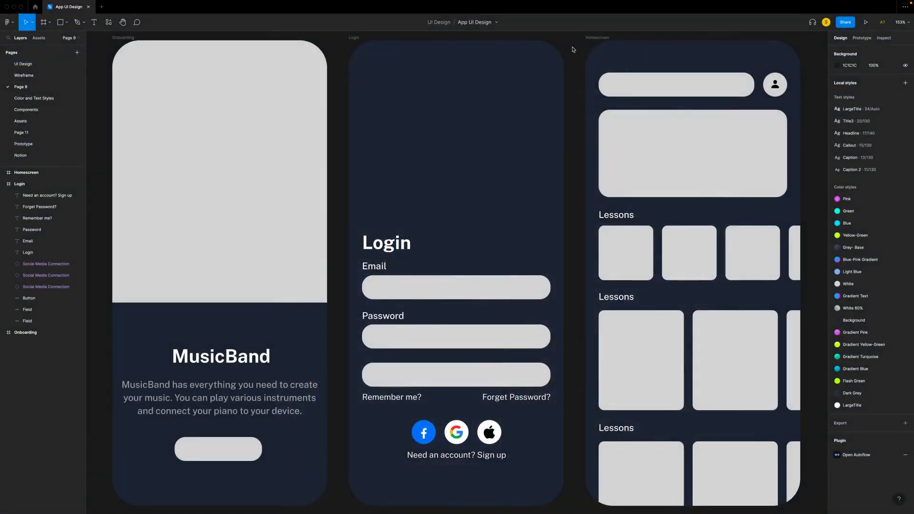
- Hide the Login and Homescreen frames on Page 9
left_click(128, 38)
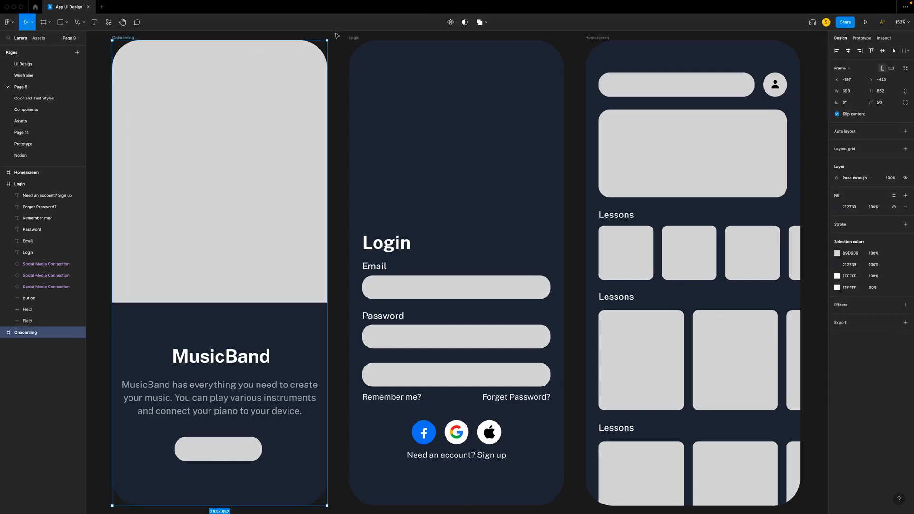
left_click(356, 38)
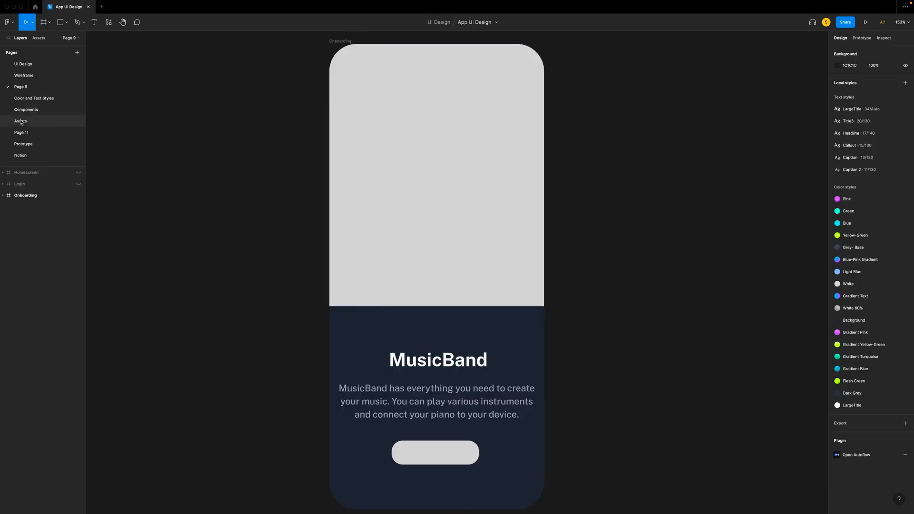
- Copy the pink moon-and-piano musicians image from the Assets page and paste it into the Onboarding frame on Page 9
left_click(20, 121)
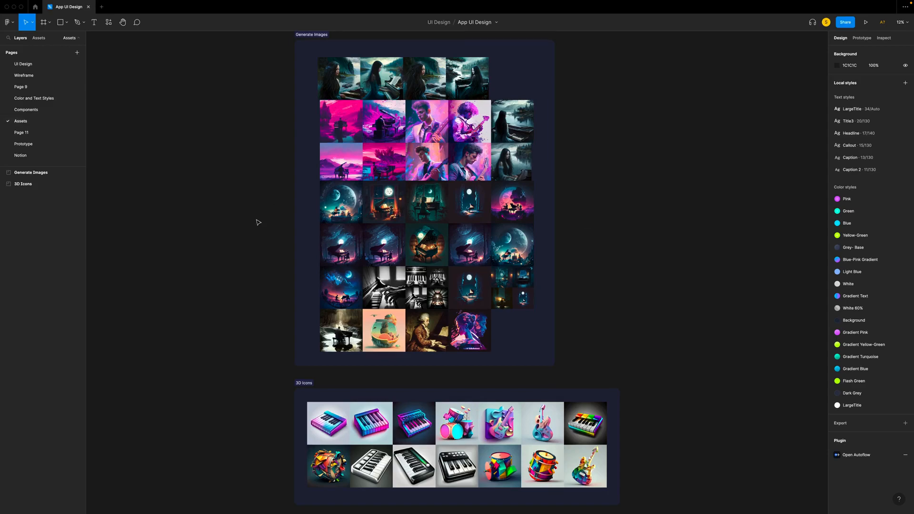
key("super+plus")
scroll(495, 330, "up", 3)
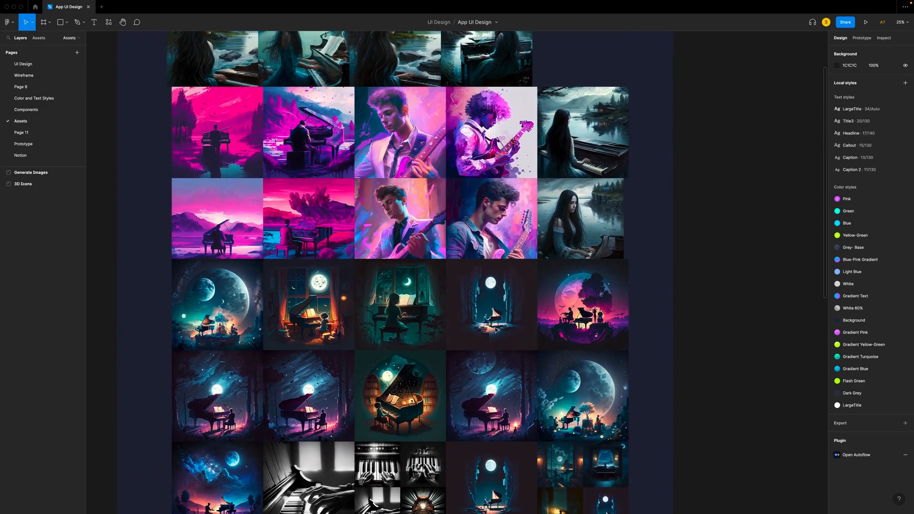
key("super+plus")
key("super+plus")
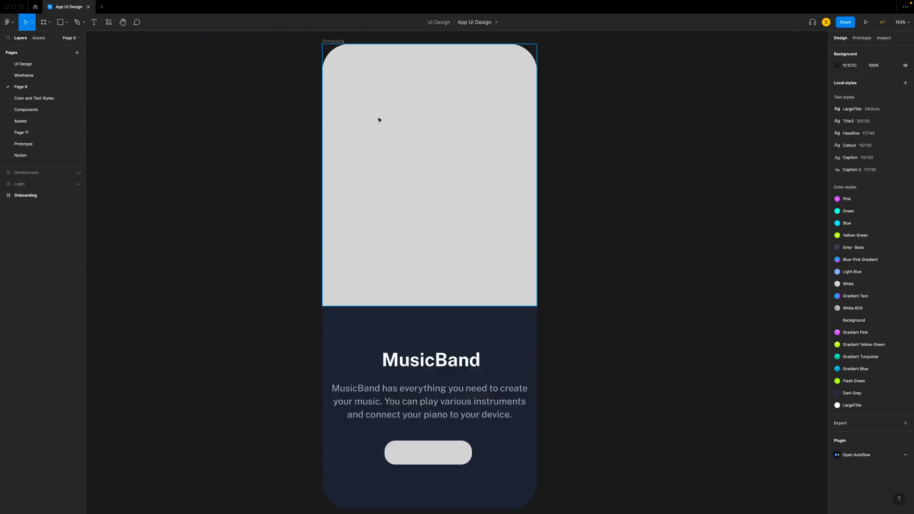
right_click(378, 118)
left_click(392, 131)
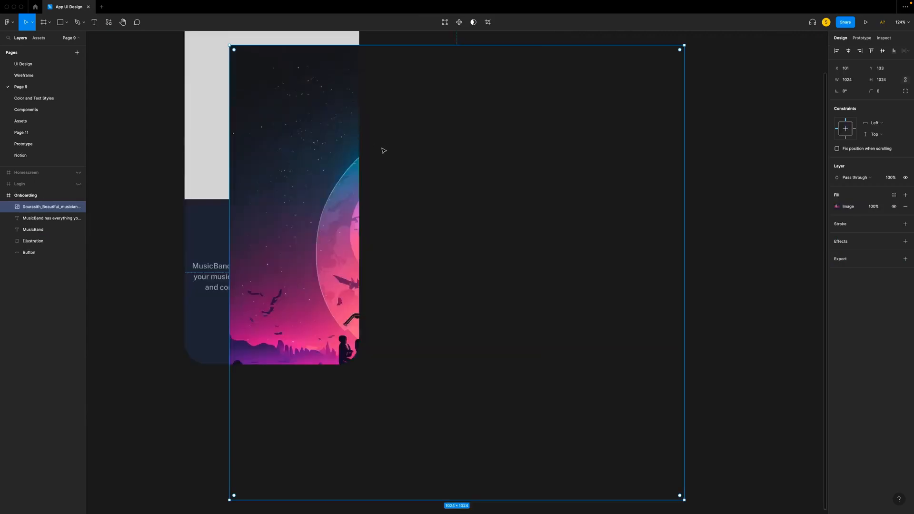
- Move the pasted image to X 0, Y 0 in the Onboarding frame and scale it to 393 × 393
scroll(381, 148, "up", 2)
scroll(382, 148, "left", 2)
left_click_drag(369, 192, 327, 137)
scroll(449, 187, "down", 2)
scroll(449, 187, "right", 2)
key("k")
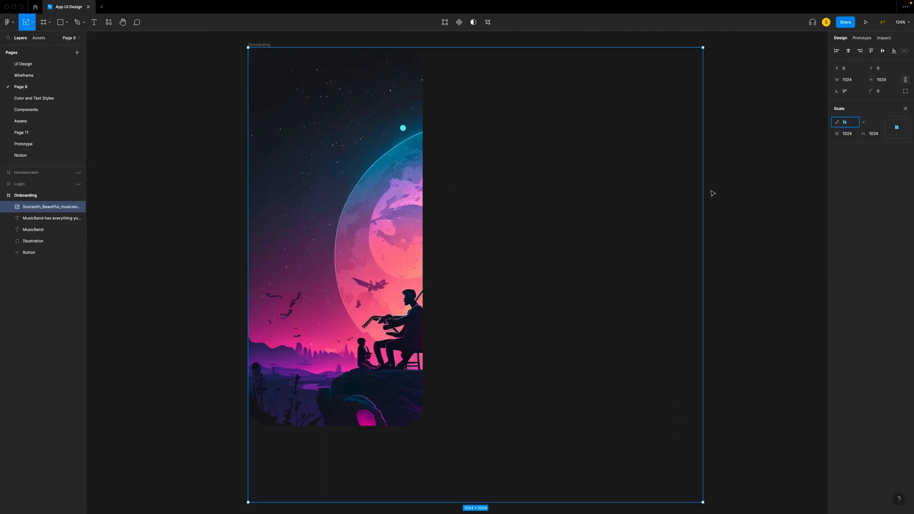
left_click_drag(701, 500, 422, 160)
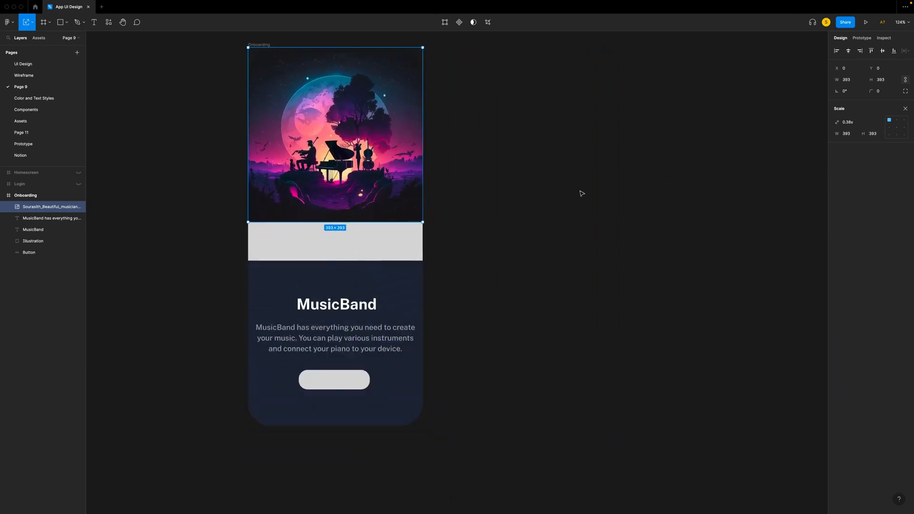
- Delete the grey Illustration placeholder rectangle behind the image in the Onboarding frame
scroll(581, 194, "left", 5)
left_click(485, 246)
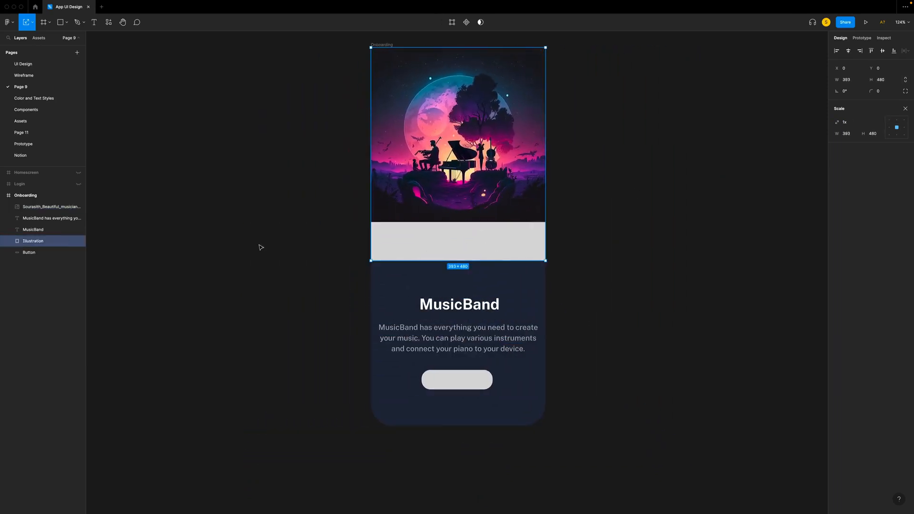
key("Delete")
key("shift+0")
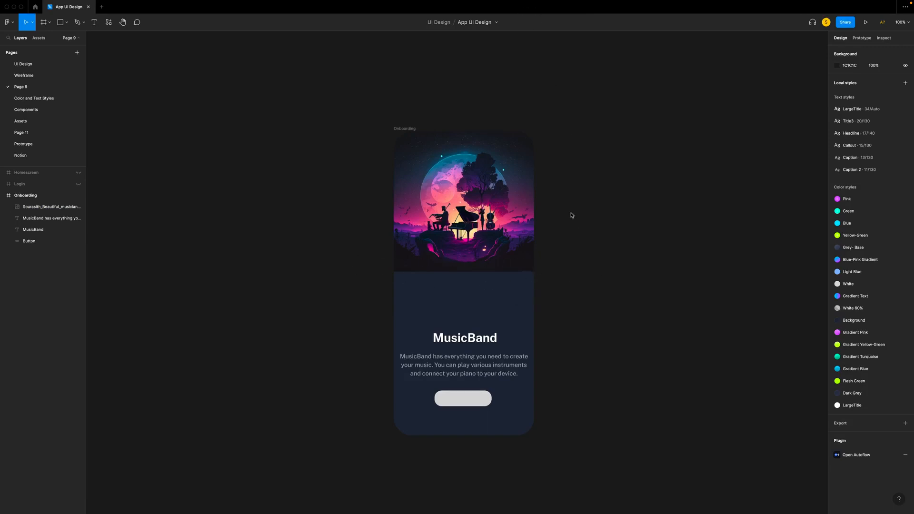
- Hide the MusicBand title, its description text and the Button layer in the Onboarding frame
left_click(42, 221)
left_click(78, 218)
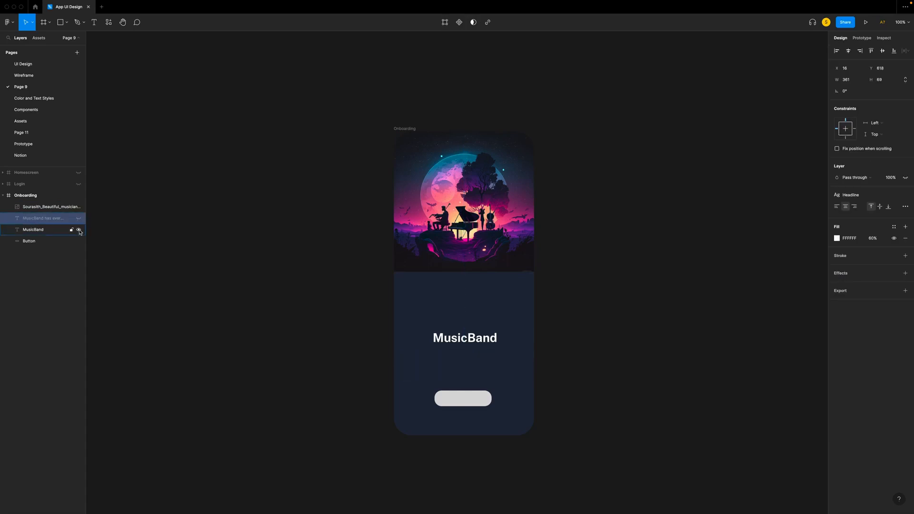
left_click(79, 230)
left_click(78, 241)
left_click(624, 325)
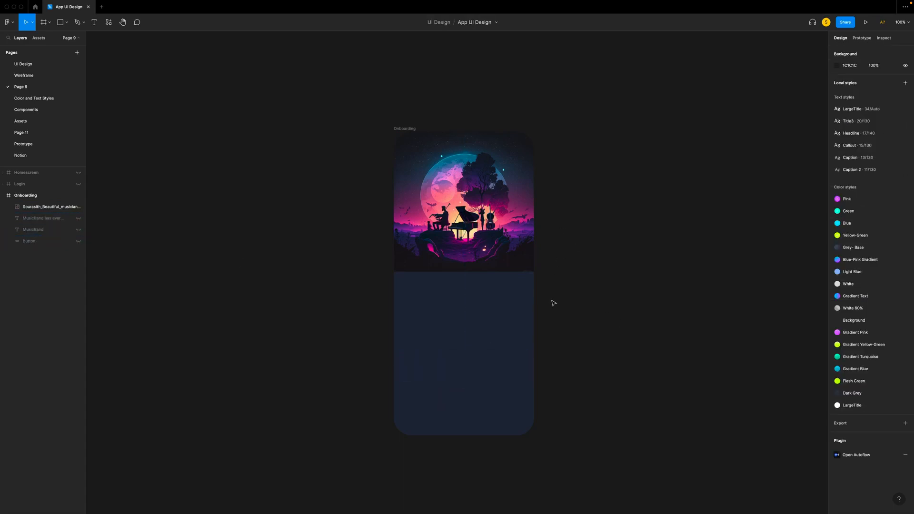
- Draw a 393-wide frame over the lower part of Onboarding, set its height to 440 and align it to the bottom edge
key("f")
left_click_drag(393, 260, 534, 435)
left_click(881, 91)
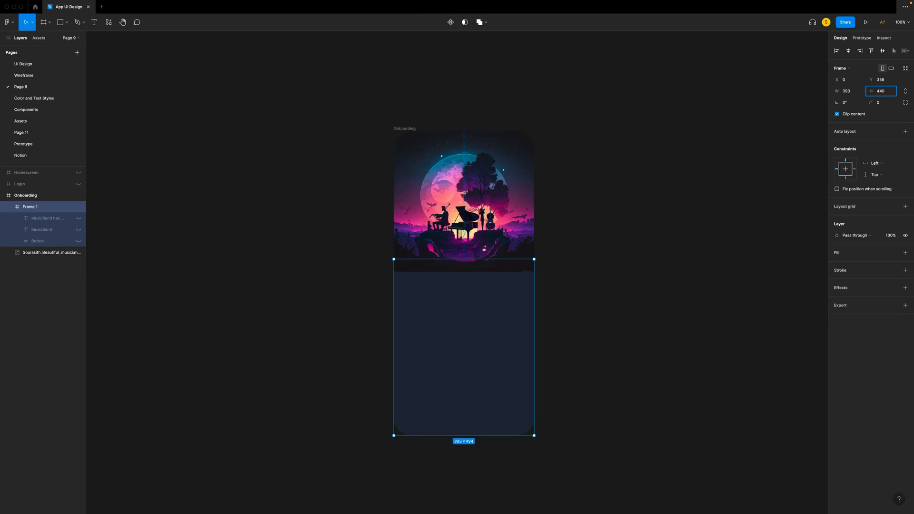
key("Return")
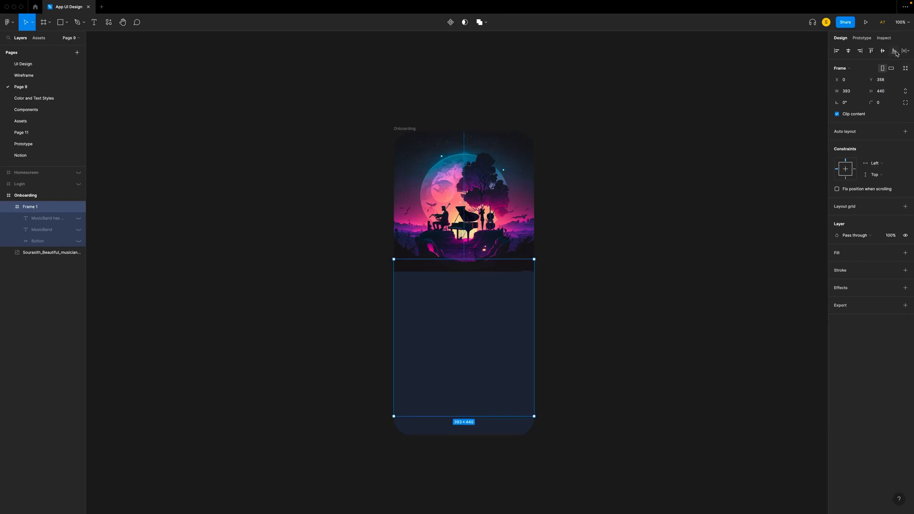
- Move the hidden description, MusicBand title and Button layers out of the new frame, placing them above it in Onboarding
left_click(45, 218)
left_click(46, 230, "shift")
left_click(38, 241, "shift")
left_click_drag(38, 241, 41, 200)
- Scale the musicians image up to about 508 × 508 and centre it horizontally in the Onboarding frame
left_click(48, 253)
key("k")
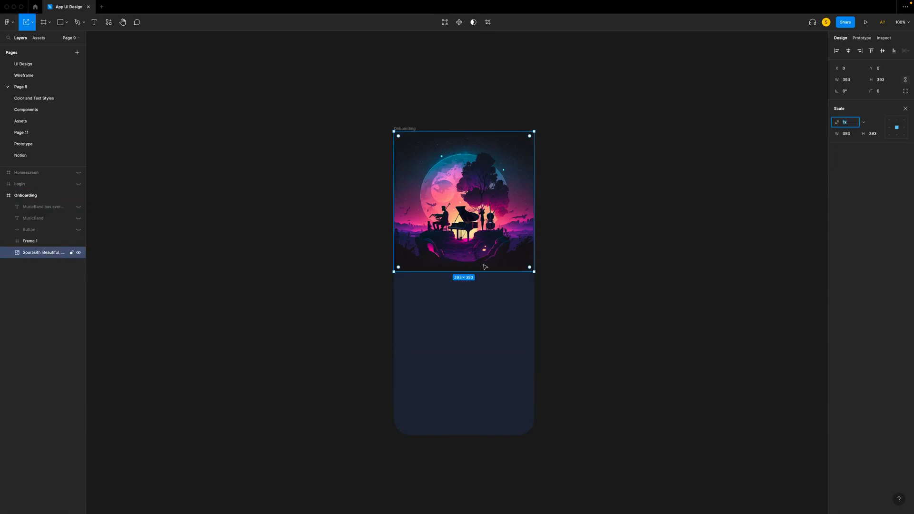
left_click_drag(534, 273, 568, 313)
left_click(848, 51)
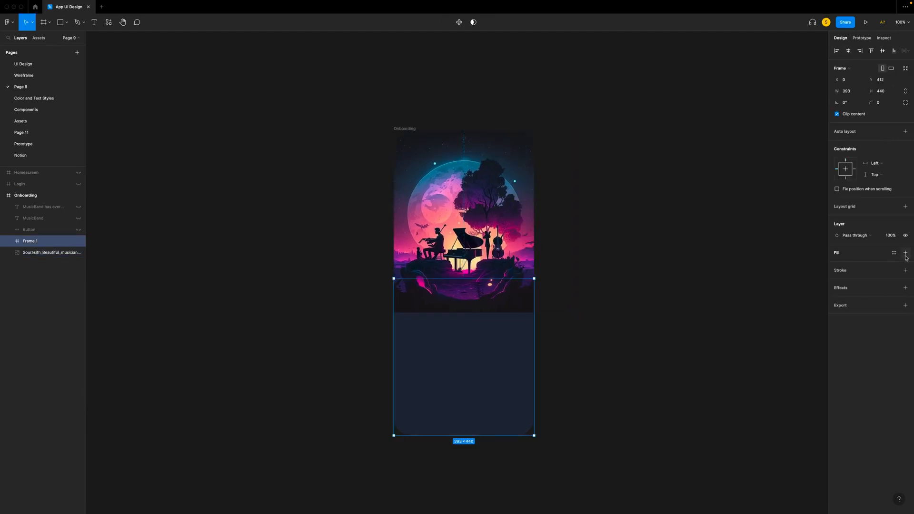
- Give Frame 1 a white linear gradient fill and add two intermediate colour stops along its vertical axis
left_click(906, 254)
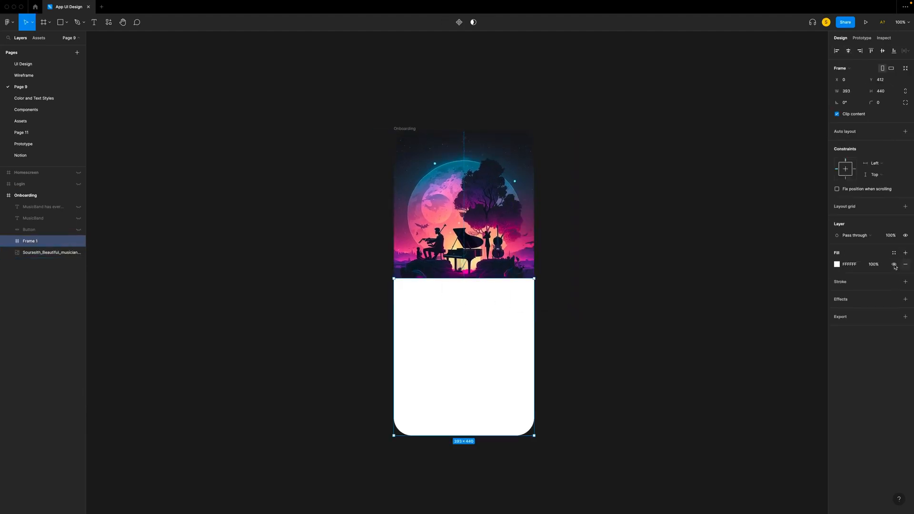
left_click(836, 265)
left_click(754, 265)
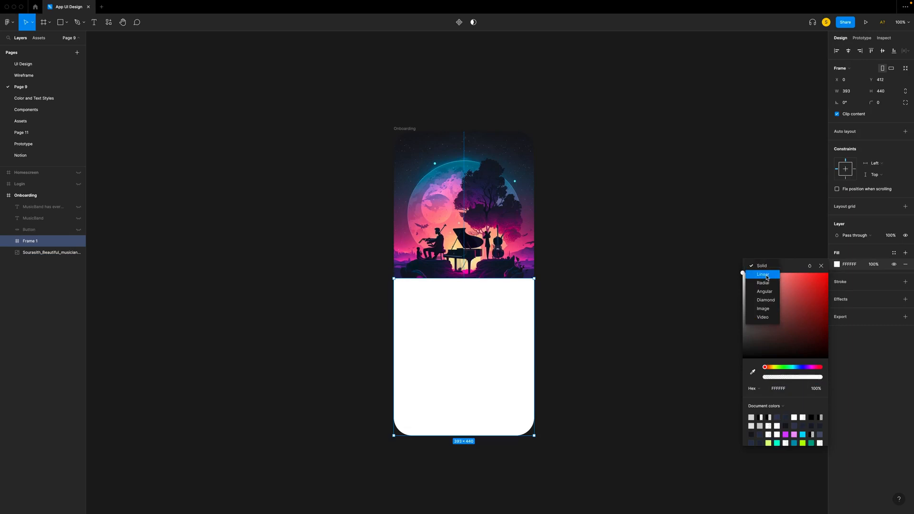
left_click(757, 278)
left_click(465, 317)
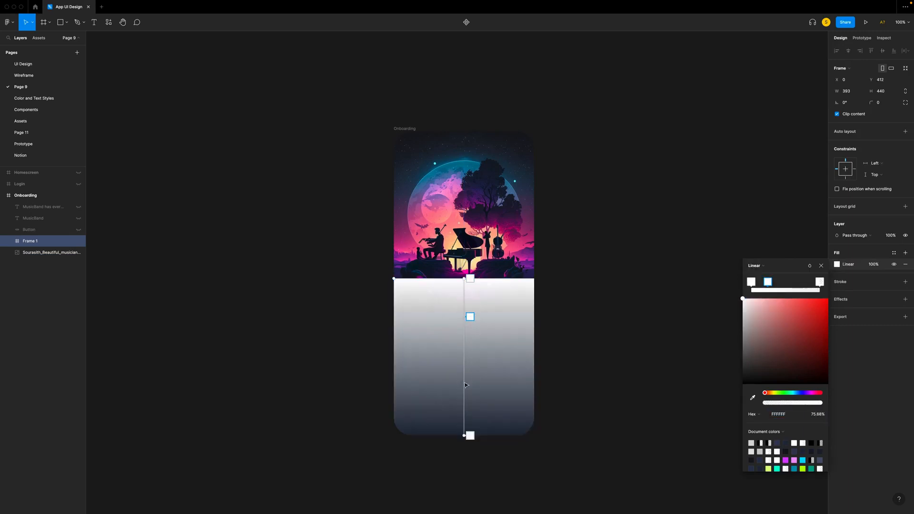
left_click(466, 382)
left_click(470, 278)
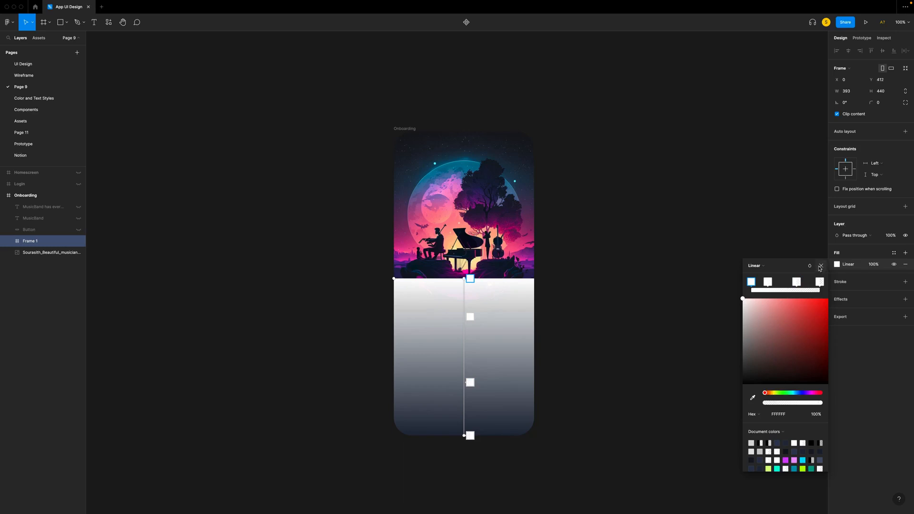
key("Escape")
- Move Frame 1 beside Onboarding and set its upper two gradient stops to the dark colour sampled from the image's lower edge
left_click_drag(457, 321, 622, 327)
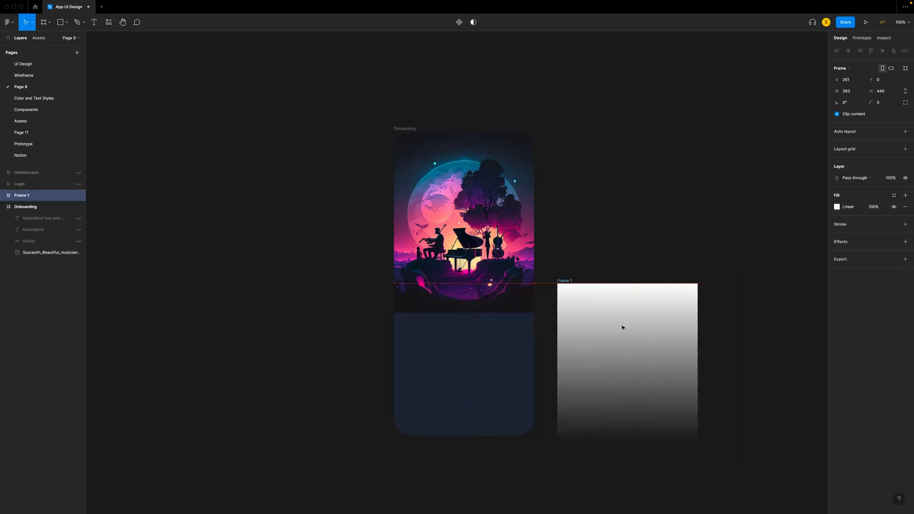
left_click(837, 207)
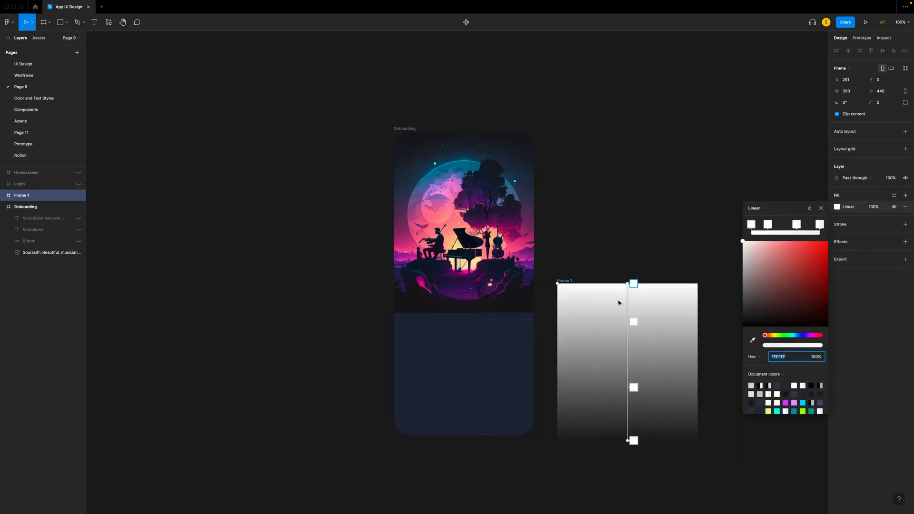
left_click(633, 284)
left_click(753, 341)
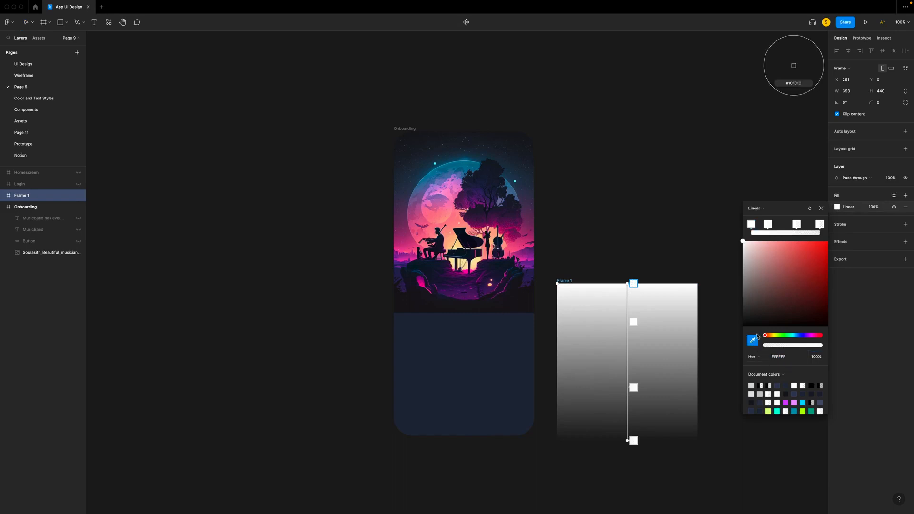
left_click(524, 301)
left_click(633, 322)
left_click(753, 340)
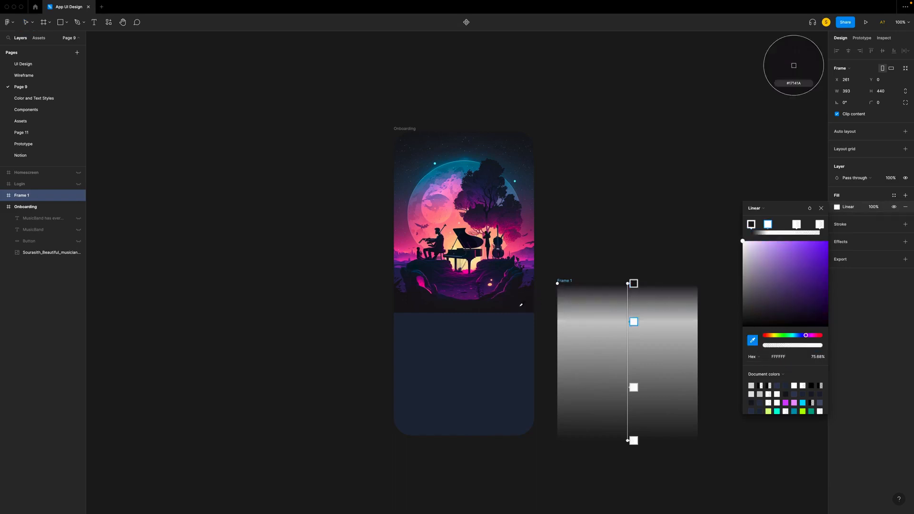
left_click(522, 305)
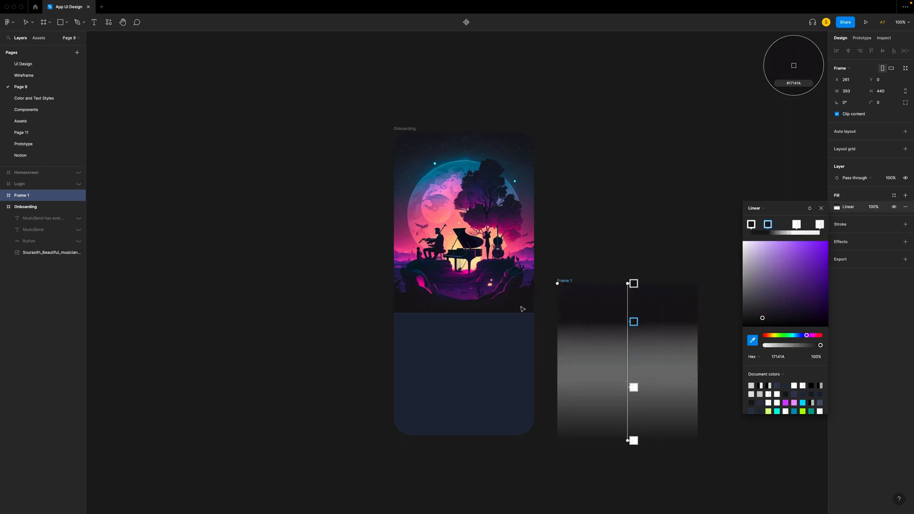
- Set Frame 1's lower two gradient stops to the navy 212739 sampled from the Onboarding background
left_click(634, 387)
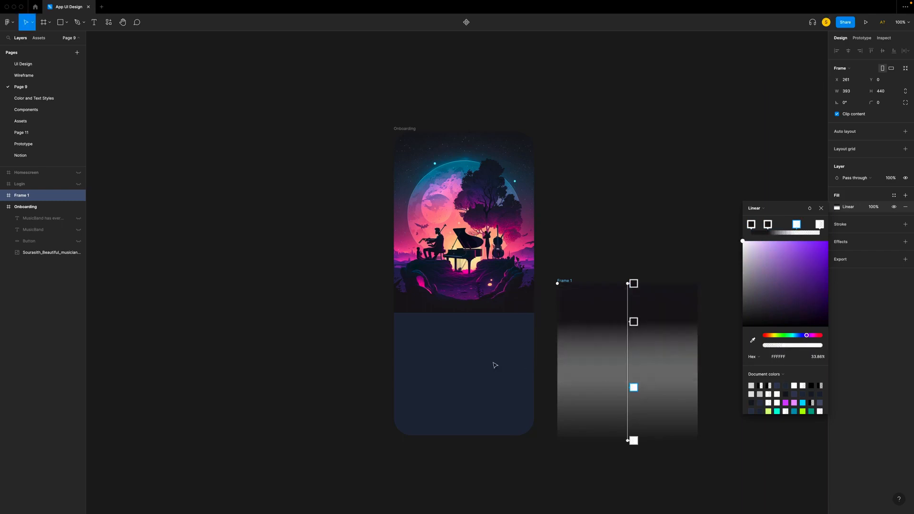
key("i")
left_click(492, 361)
left_click(634, 440)
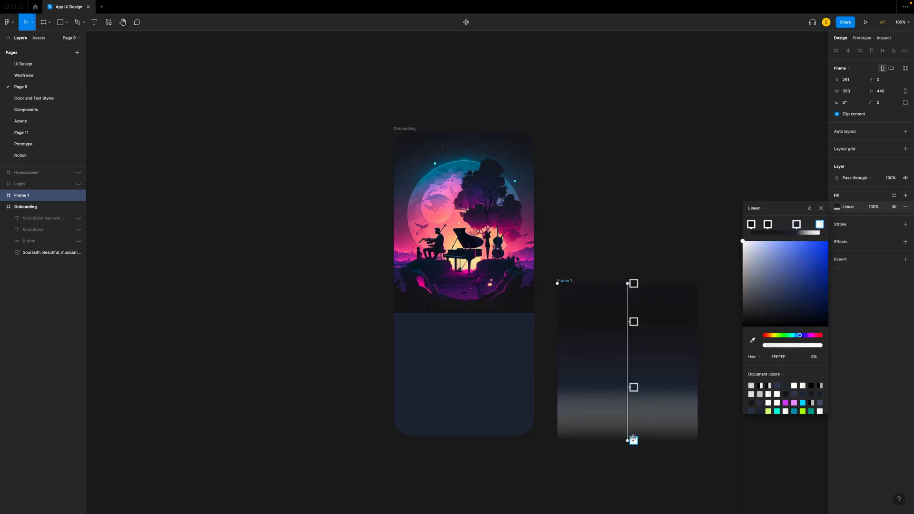
key("i")
left_click(487, 416)
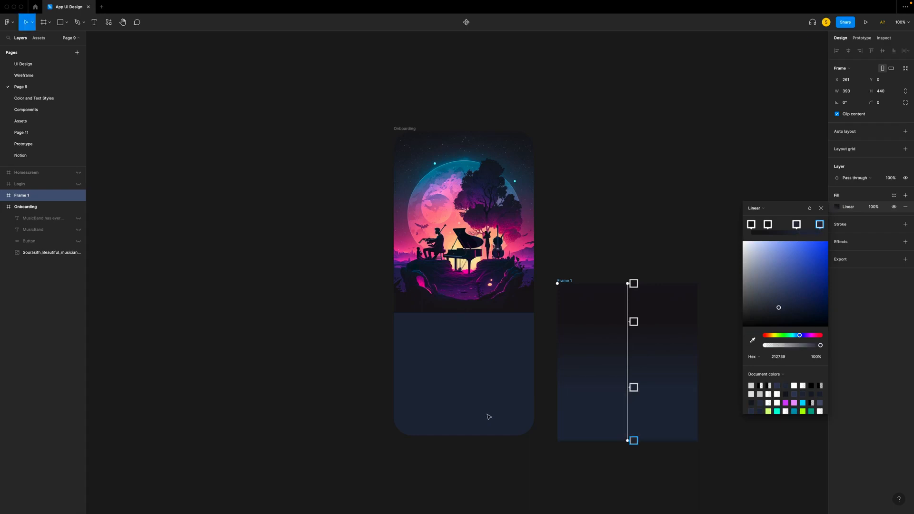
- Move Frame 1 back into Onboarding and align it to the bottom edge
left_click(822, 209)
left_click_drag(628, 357, 464, 349)
left_click(894, 51)
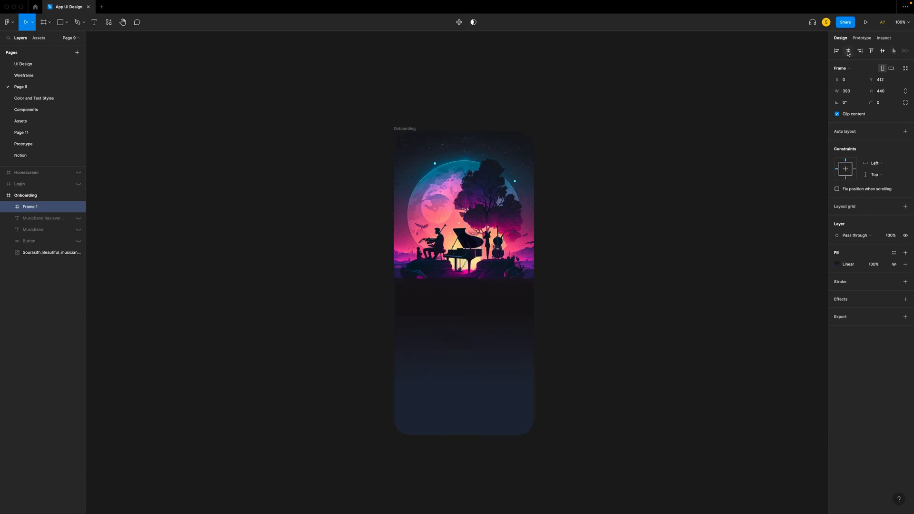
- Make the top stop of Frame 1's gradient transparent and shift the second stop slightly upward
left_click(837, 264)
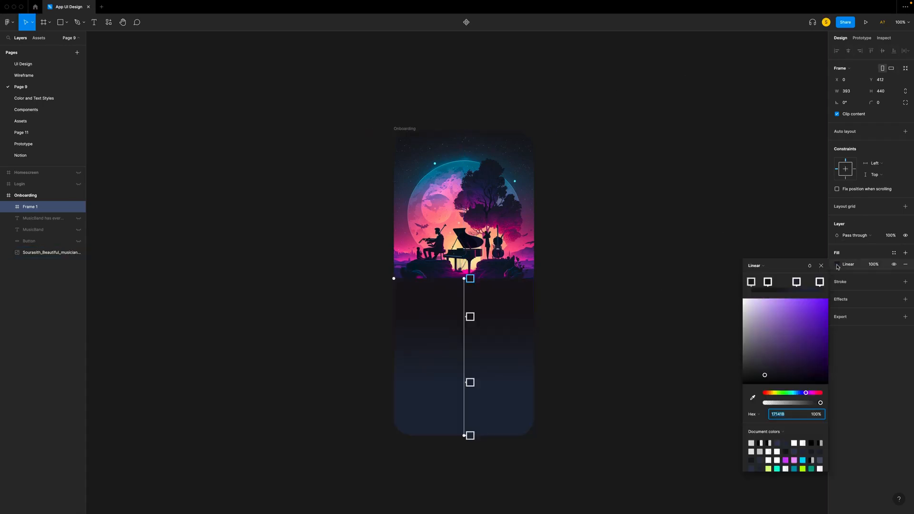
left_click(470, 277)
key("super+equal")
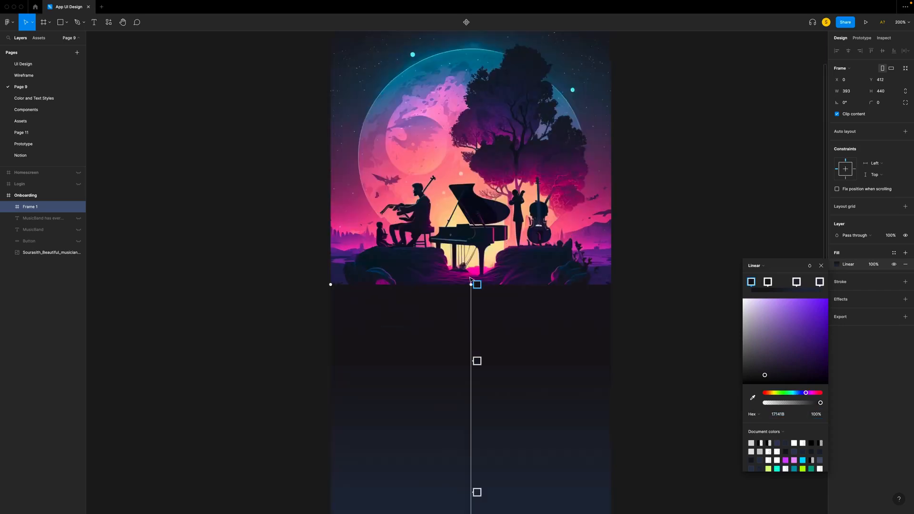
left_click_drag(821, 404, 763, 402)
left_click_drag(477, 361, 476, 354)
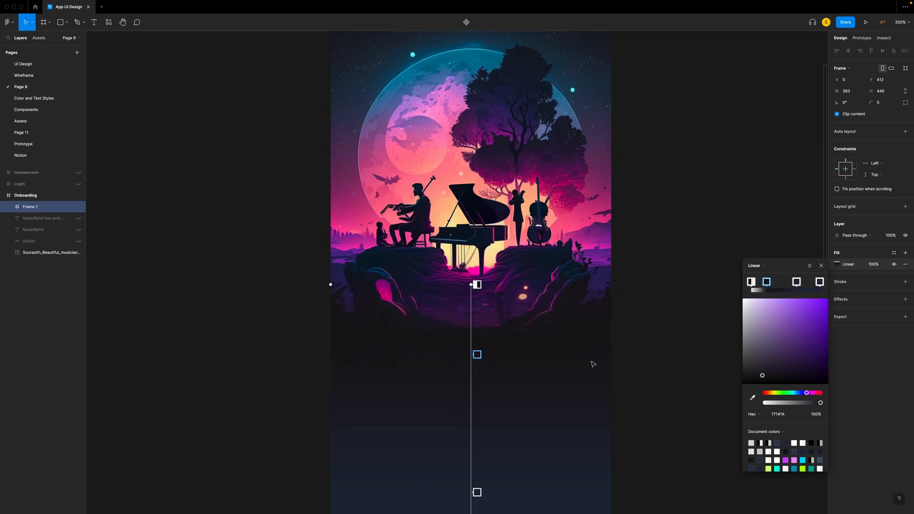
- Reduce the opacity of the third stop in Frame 1's gradient, keeping its navy colour, and finish the fill
scroll(592, 364, "down", 5)
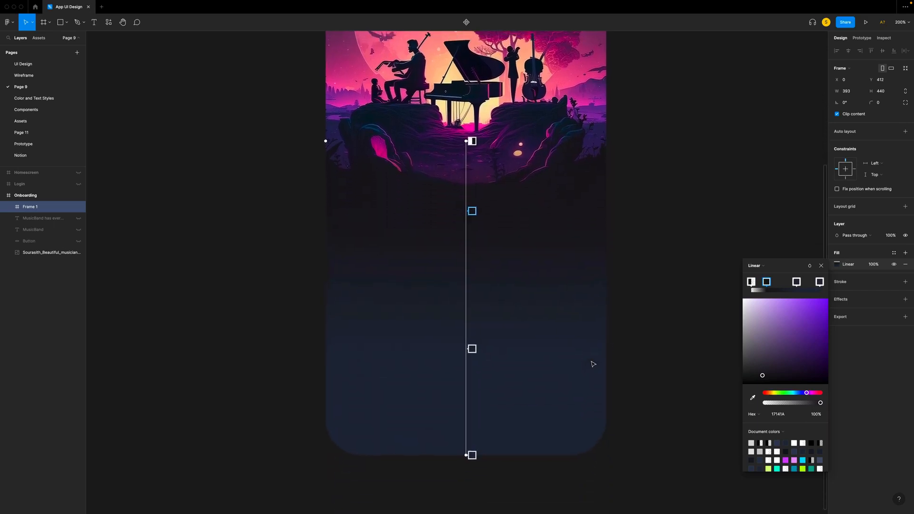
left_click(472, 349)
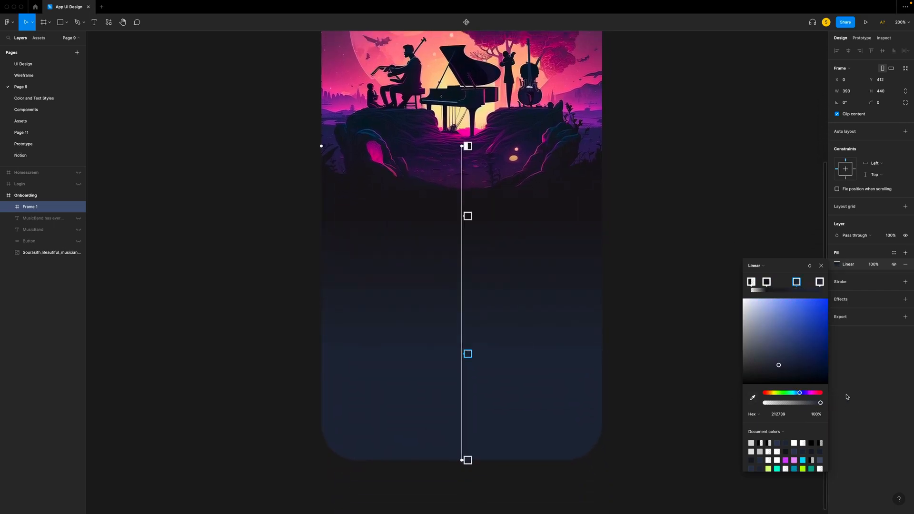
left_click_drag(804, 396, 798, 398)
left_click(468, 461)
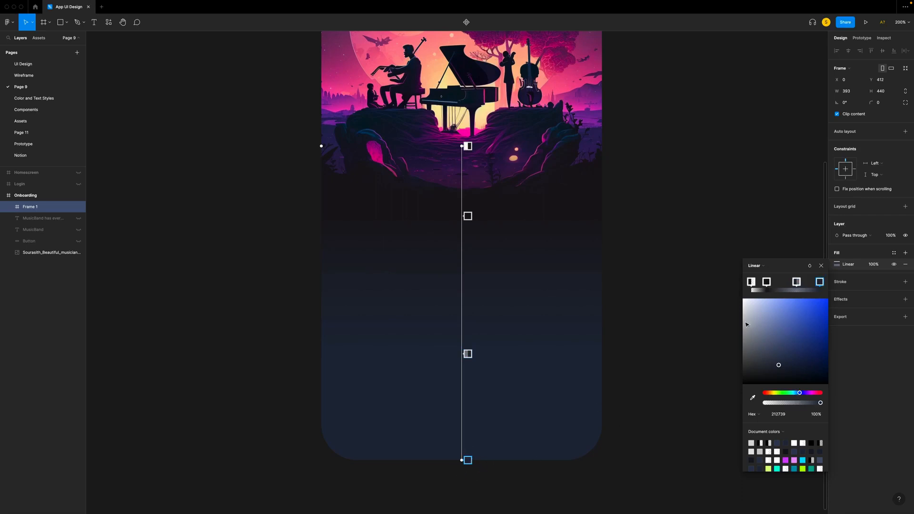
key("Escape")
- Place Frame 1 directly above the musicians image in the layer order, group the two and name the group Background
left_click_drag(41, 211, 42, 248)
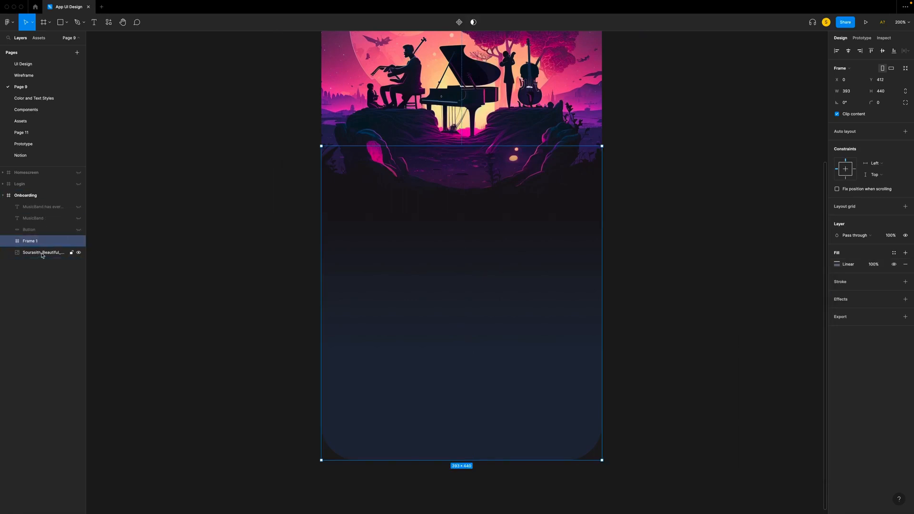
left_click(42, 254, "shift")
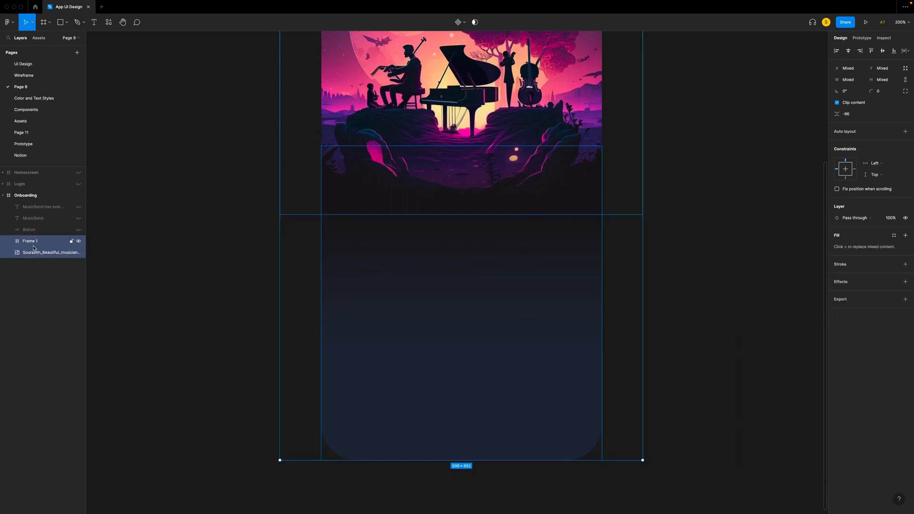
key("super+g")
double_click(34, 245)
type("Background")
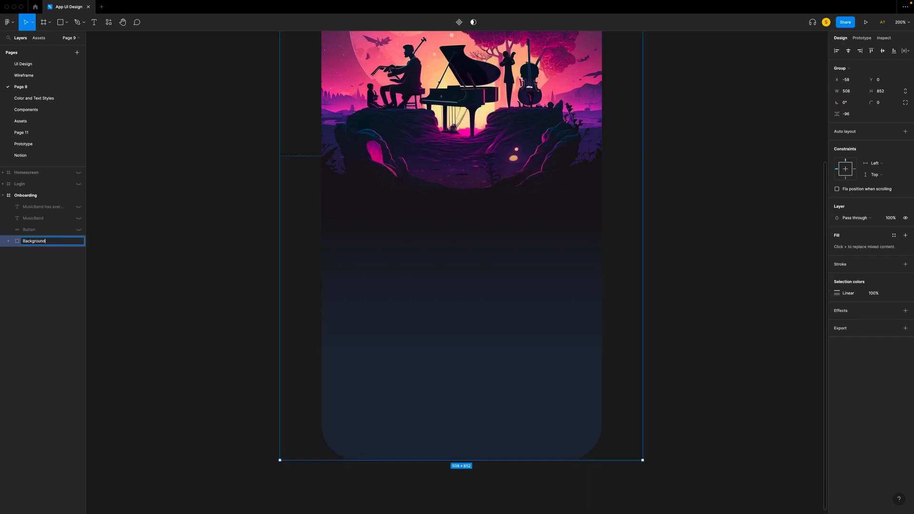
left_click(150, 257)
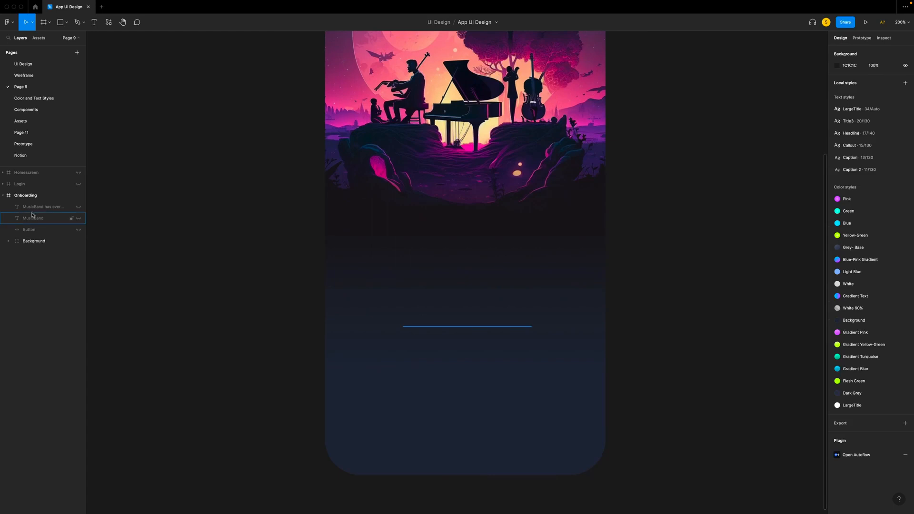
- Show the hidden description text, MusicBand title and Button layers in Onboarding
left_click(80, 207)
left_click(78, 218)
left_click(79, 229)
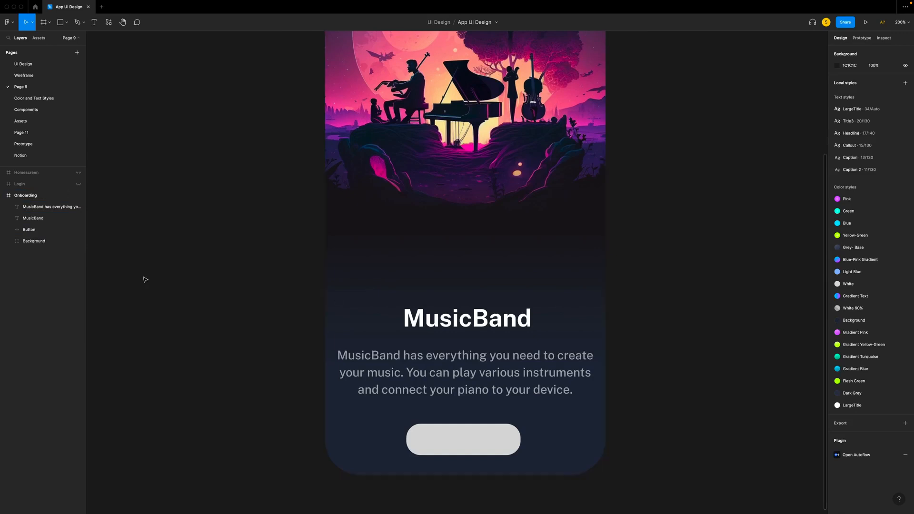
- Place the dark Status Bar component across the top of the Onboarding screen
scroll(144, 280, "up", 10)
scroll(145, 279, "down", 1)
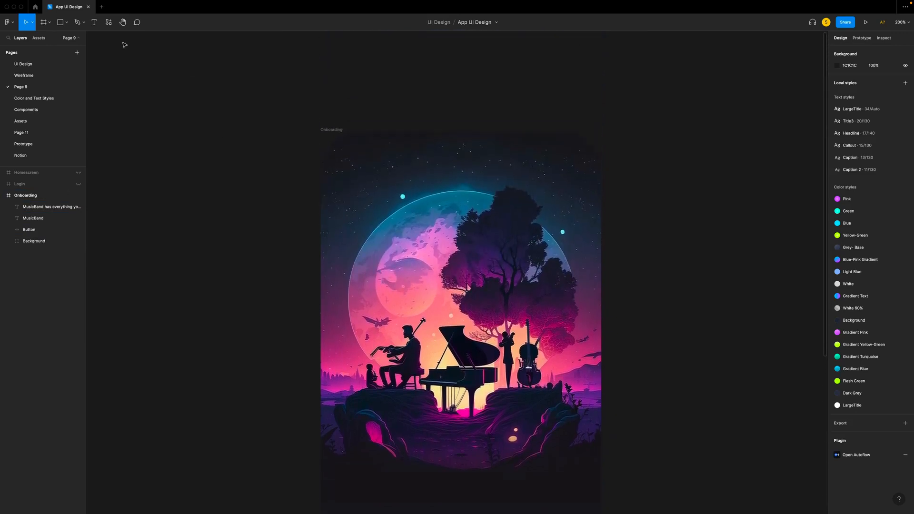
left_click(39, 38)
left_click_drag(22, 168, 451, 153)
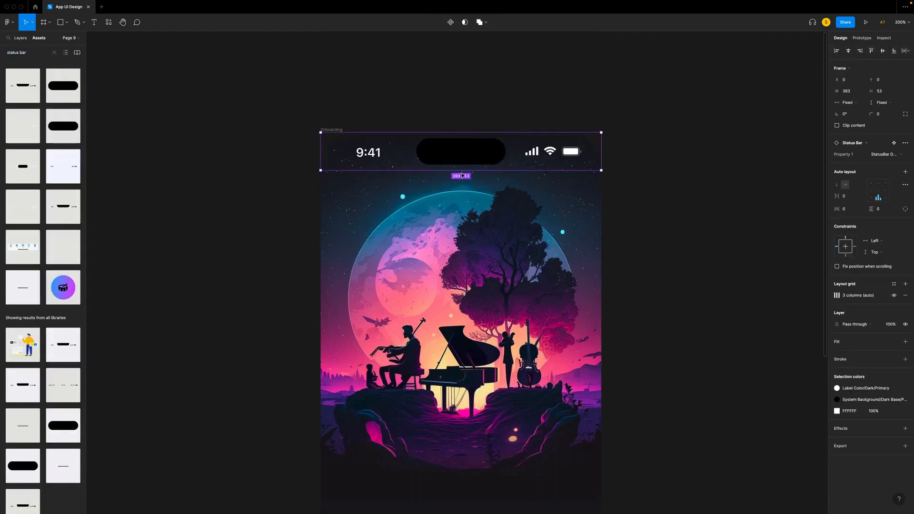
- Find the home indicator component and place its dark-mode version at the bottom of the Onboarding screen
scroll(455, 272, "down", 10)
type("home indicator")
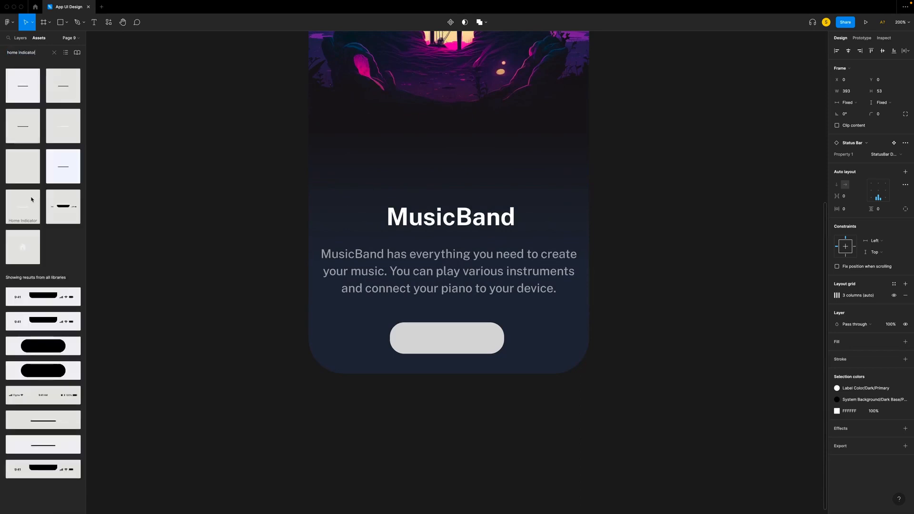
left_click_drag(27, 201, 495, 366)
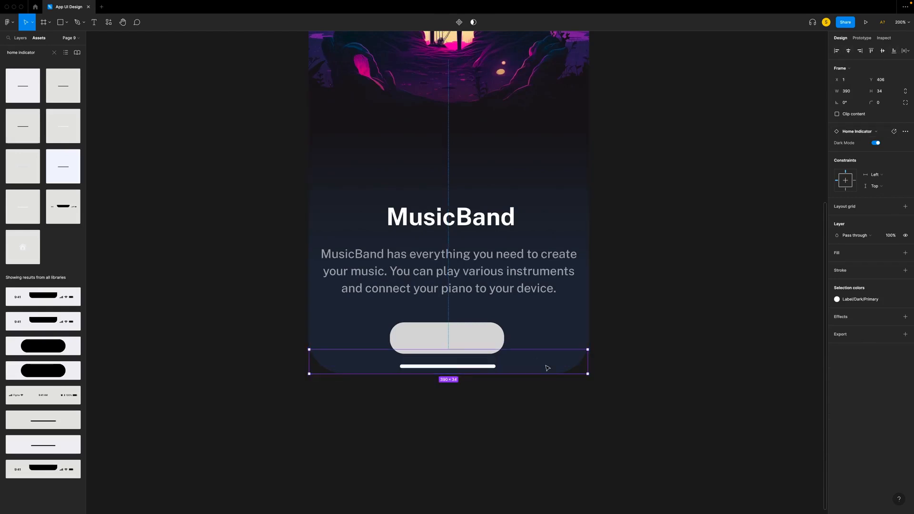
left_click(21, 38)
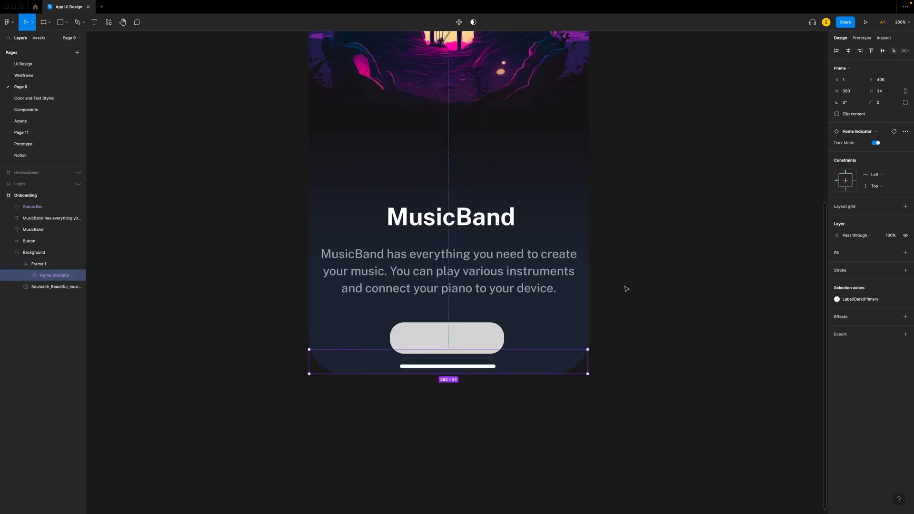
- Move the MusicBand title, description text and button up together by about 50 px, clear of the home indicator
scroll(624, 288, "up", 2)
left_click(463, 364)
left_click(469, 301, "shift")
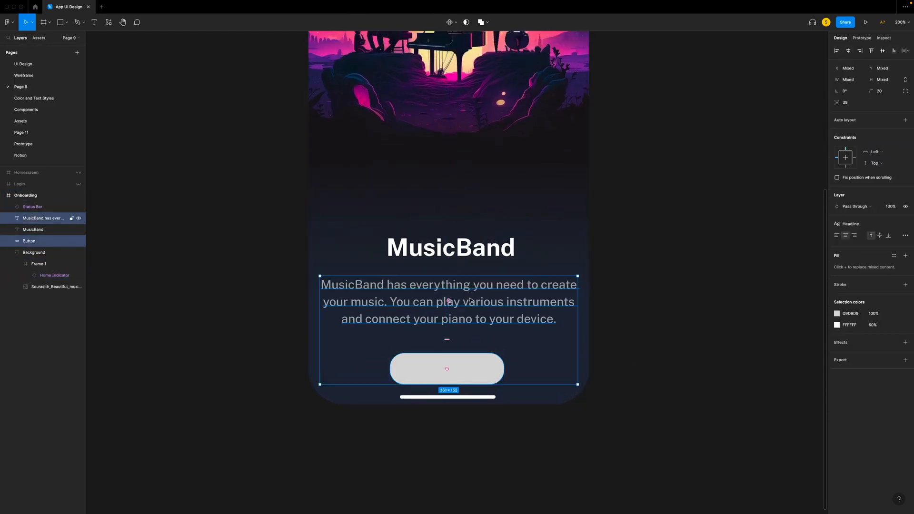
left_click(470, 255, "shift")
key("shift+Up")
key("shift+Up")
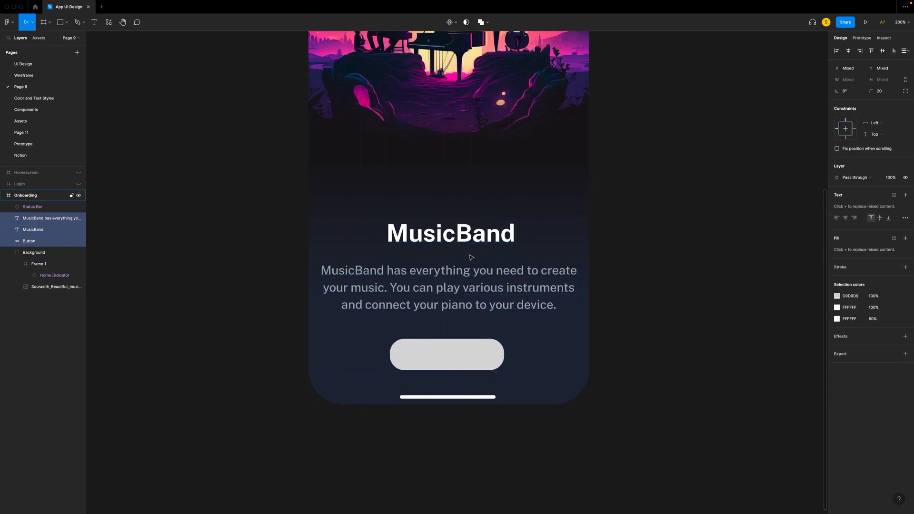
key("shift+Up")
key("shift+Up")
key("shift+Up")
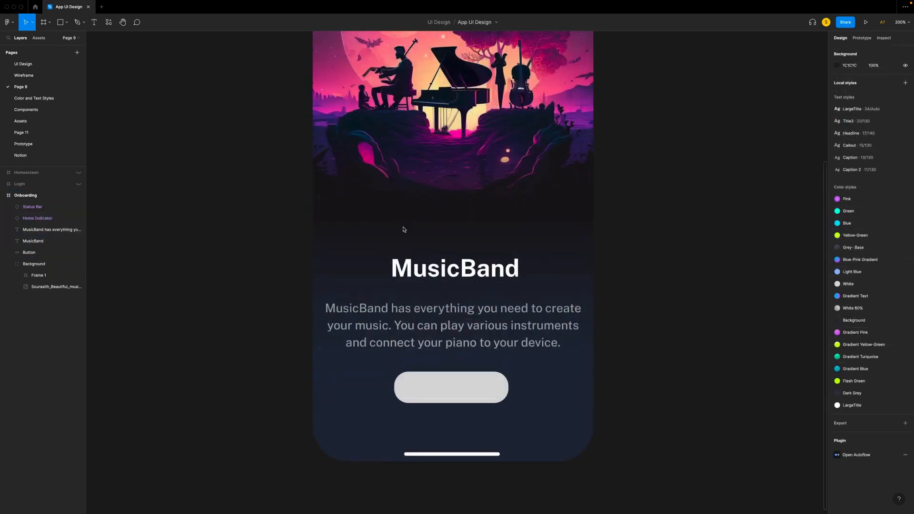
- Add a text box about 301 × 39 above the MusicBand title reading "Play, learn, and make music"
key("t")
left_click_drag(360, 221, 575, 248)
type("Play, learn, and make music")
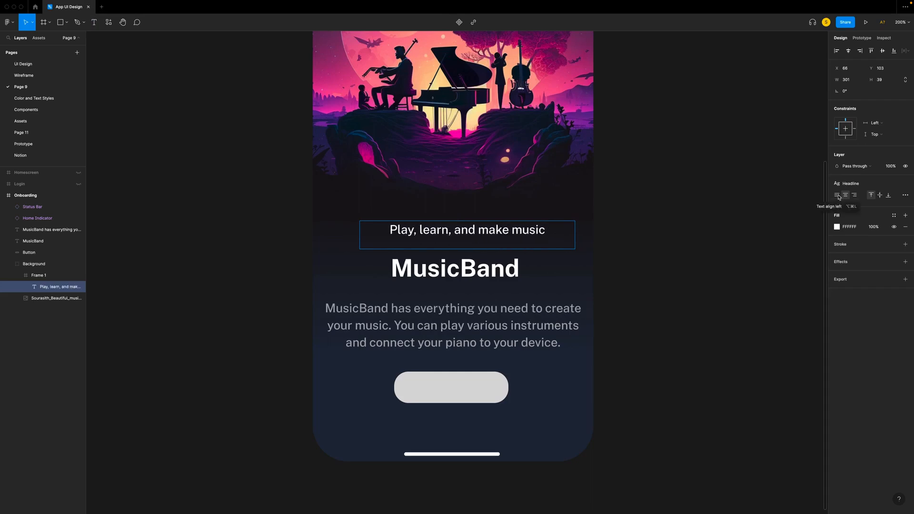
- Apply the Title3 text style to the "Play, learn, and make music" line and set its resizing to auto width
left_click(878, 185)
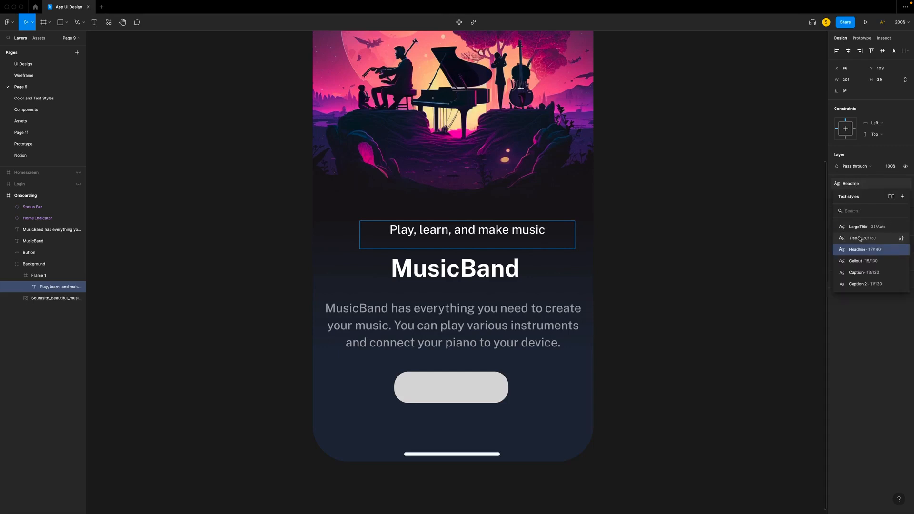
left_click(859, 240)
left_click(906, 195)
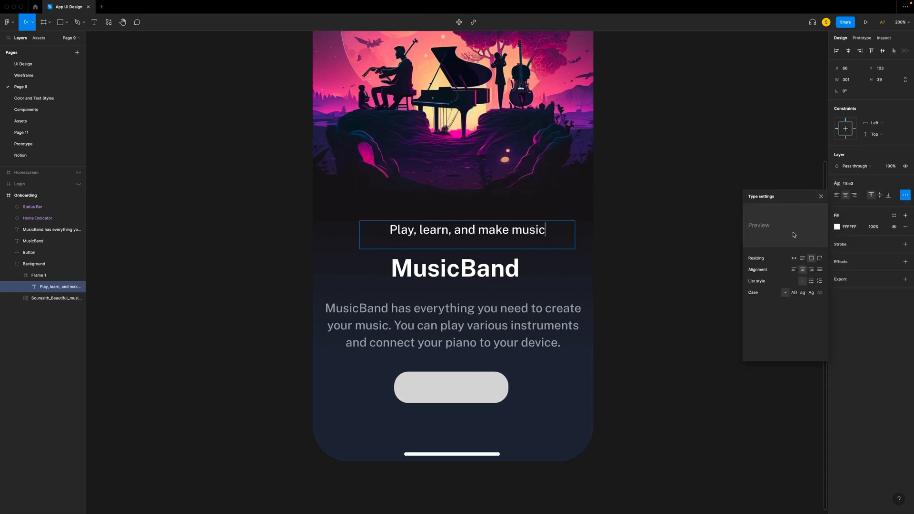
left_click(794, 258)
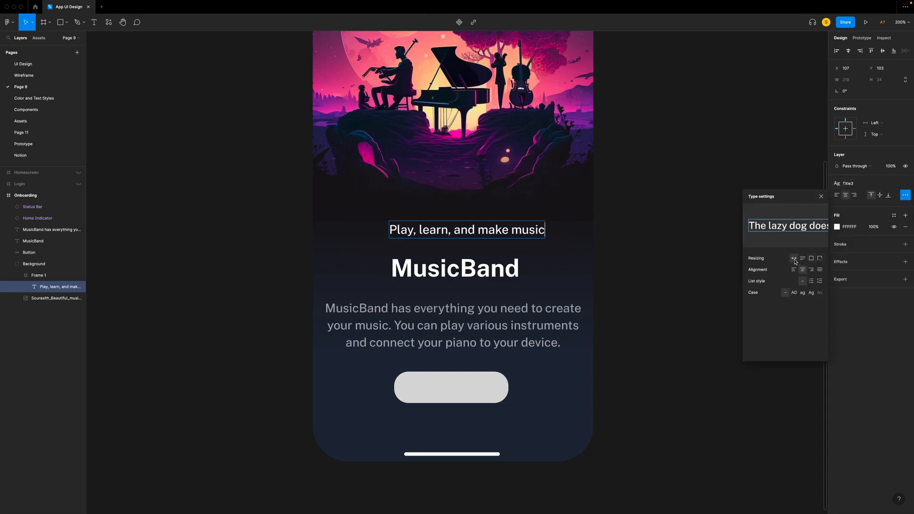
- Move the "Play, learn, and make music" line down closer to the MusicBand title and centre it horizontally
left_click(821, 196)
left_click(462, 235)
left_click(592, 242)
left_click_drag(475, 231, 464, 239)
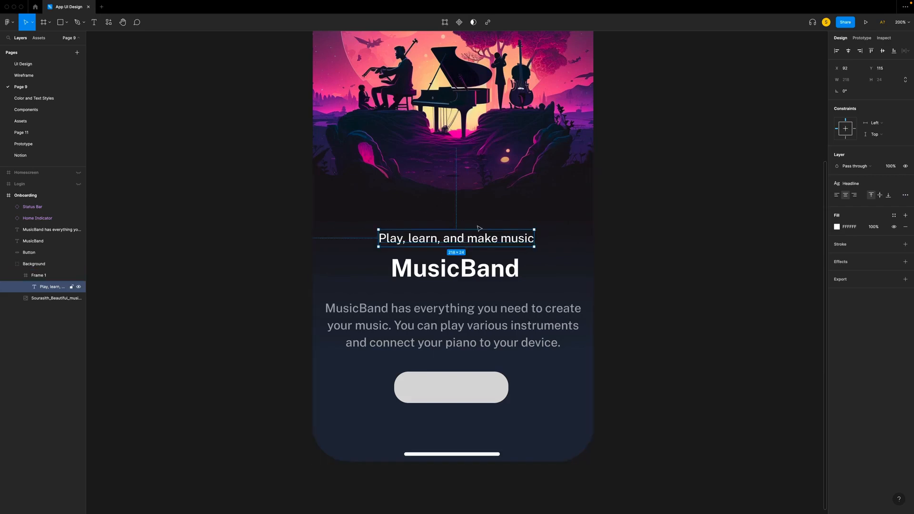
left_click(848, 51)
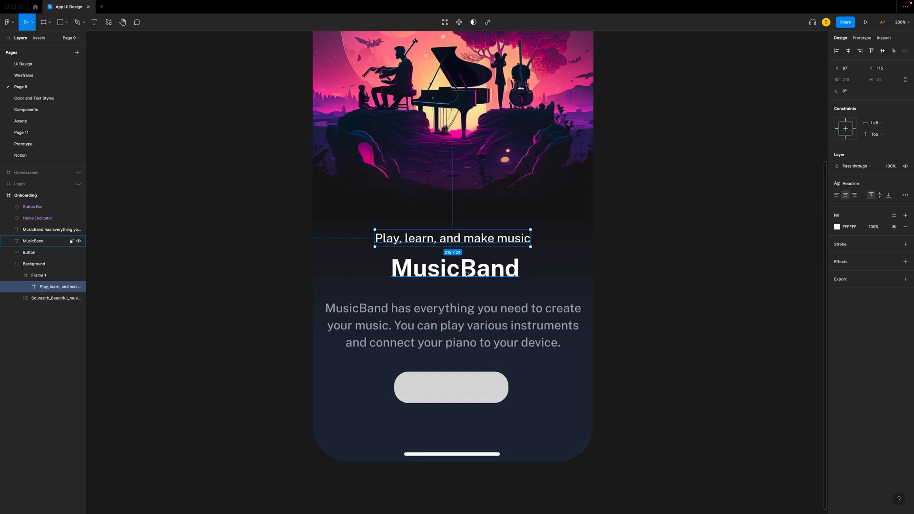
- Insert "with " before MusicBand in the title, apply the Title3 text style to that word, and centre the line horizontally
left_click(447, 270)
double_click(390, 268)
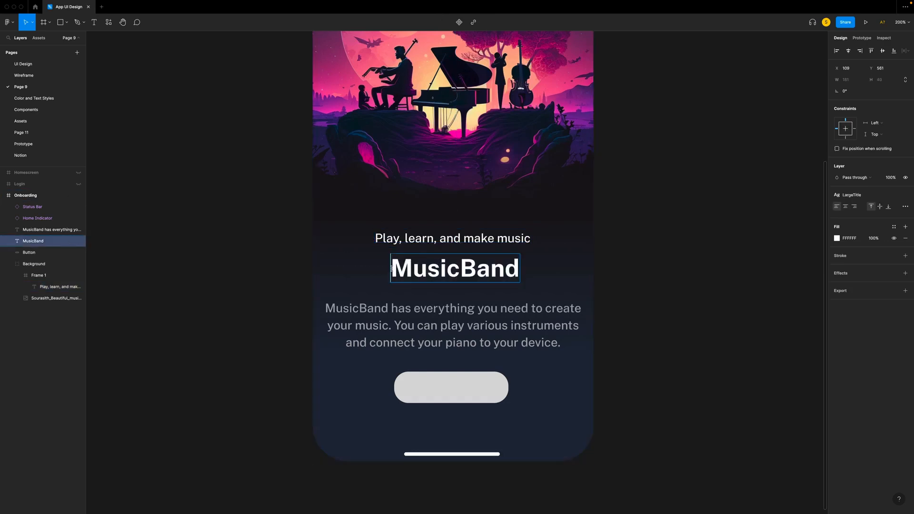
type("with")
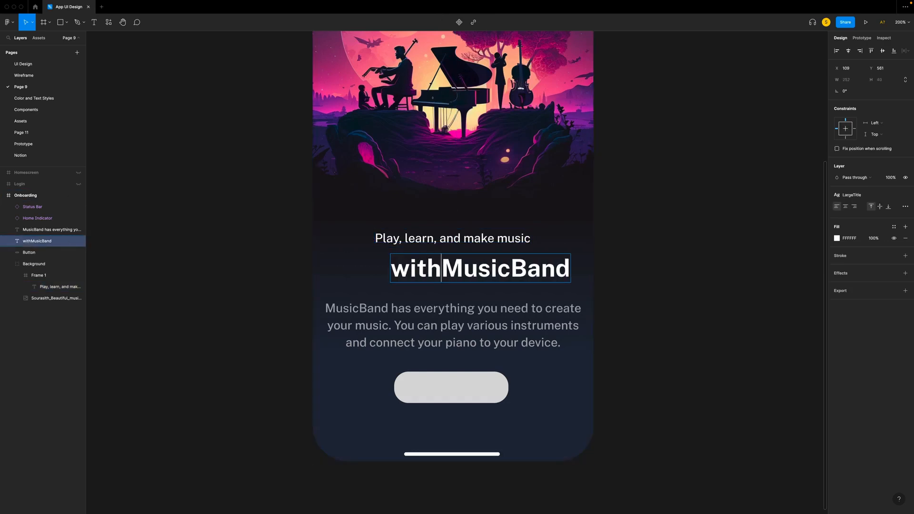
left_click_drag(441, 268, 374, 265)
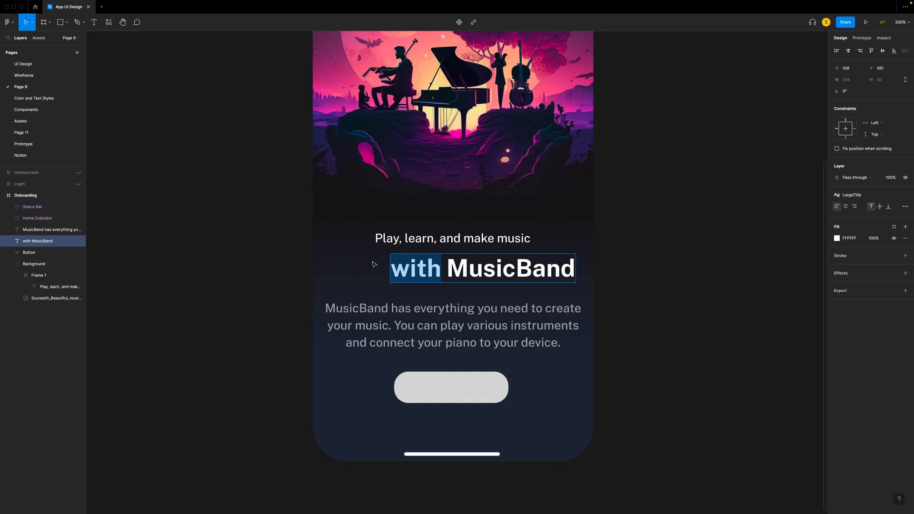
left_click(852, 194)
left_click(861, 255)
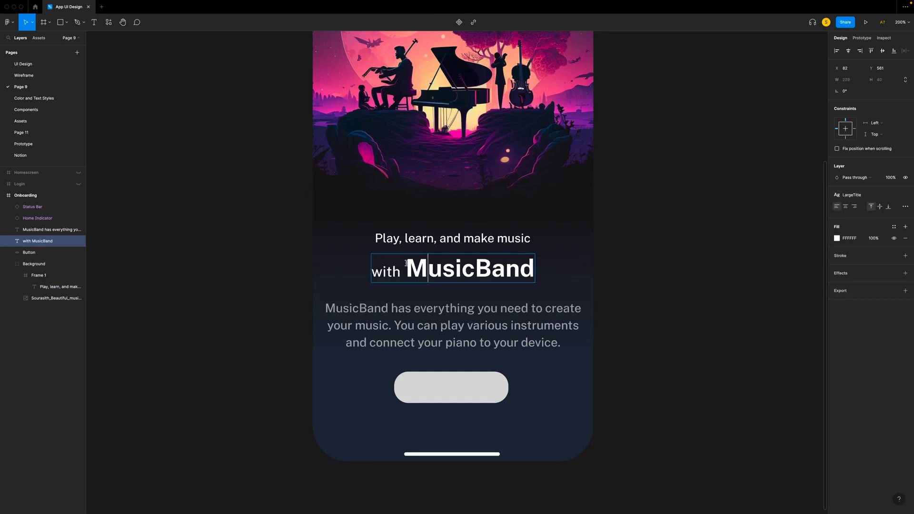
- Change the fill of the word MusicBand to a linear gradient running horizontally from its first letter towards its last
left_click_drag(406, 269, 556, 276)
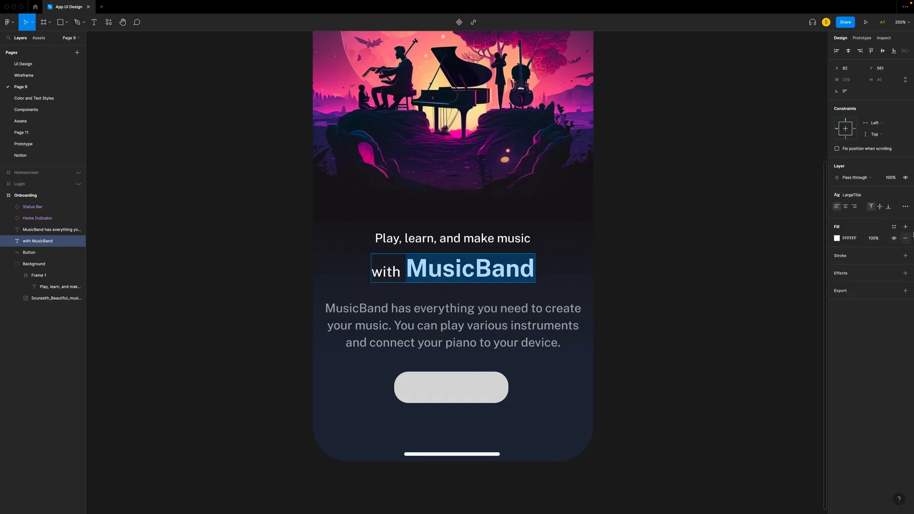
left_click(837, 238)
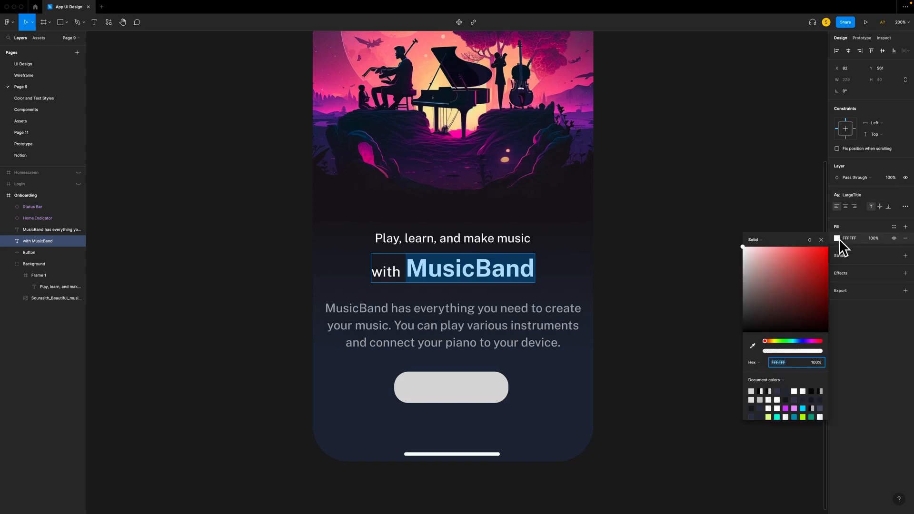
left_click(754, 240)
left_click(761, 256)
left_click_drag(455, 277, 525, 262)
- Set the first colour stop of the MusicBand text gradient to 02D5FF
scroll(398, 480, "down", 3)
scroll(407, 333, "up", 3)
left_click(779, 388)
type("02D5FF")
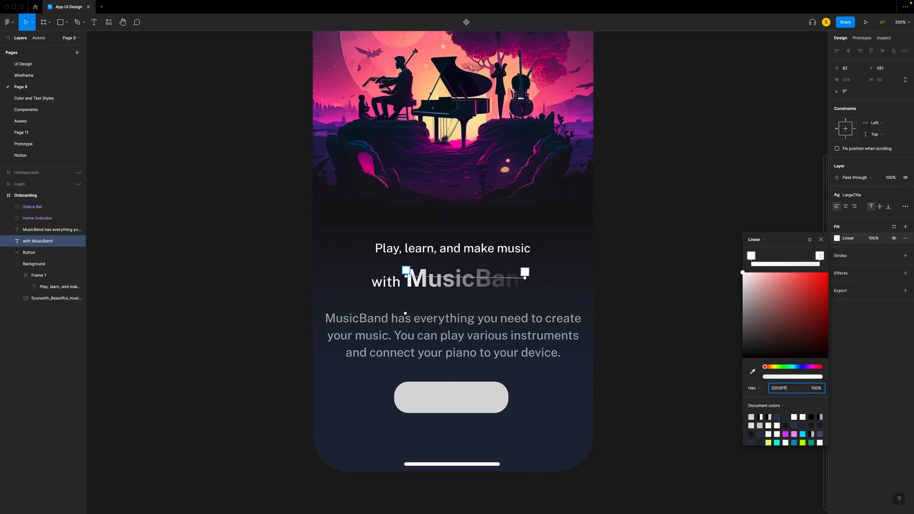
key("Return")
- Set the gradient's end stop to C84CFF at full opacity and extend the gradient to the end of the word MusicBand
left_click(787, 388)
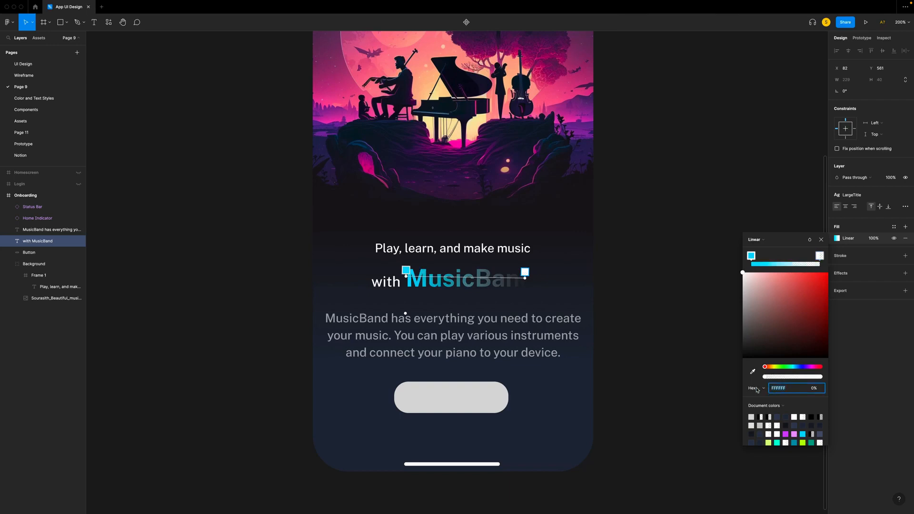
type("C84CFF")
key("Return")
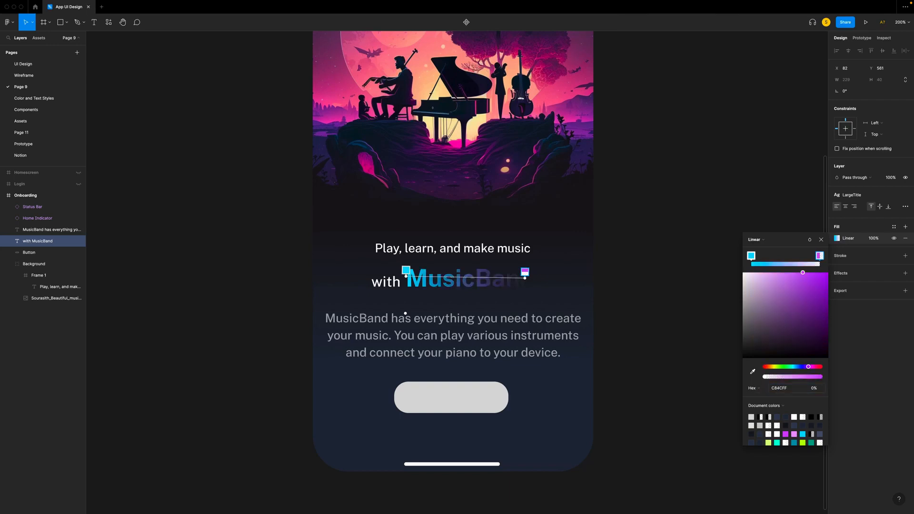
left_click_drag(766, 378, 856, 381)
left_click_drag(525, 277, 539, 278)
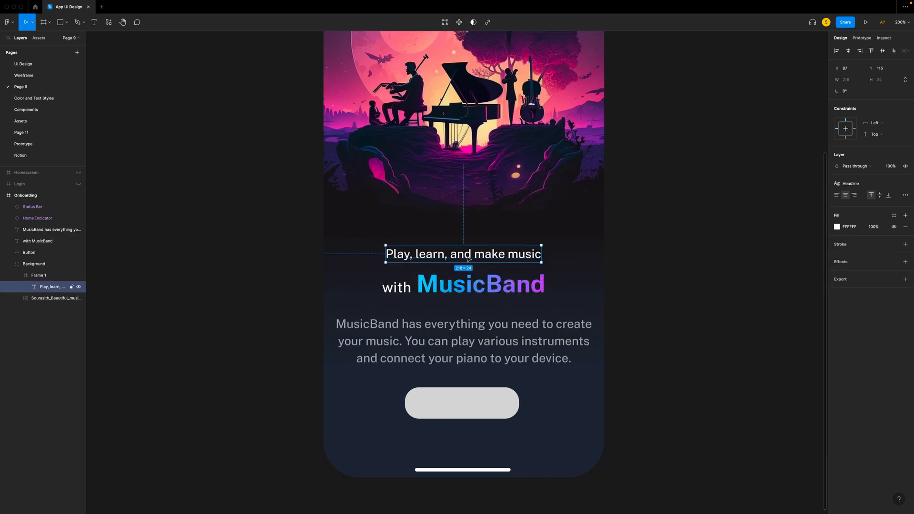
- Apply the Title3 text style to the "Play, learn, and make music" line
double_click(468, 259)
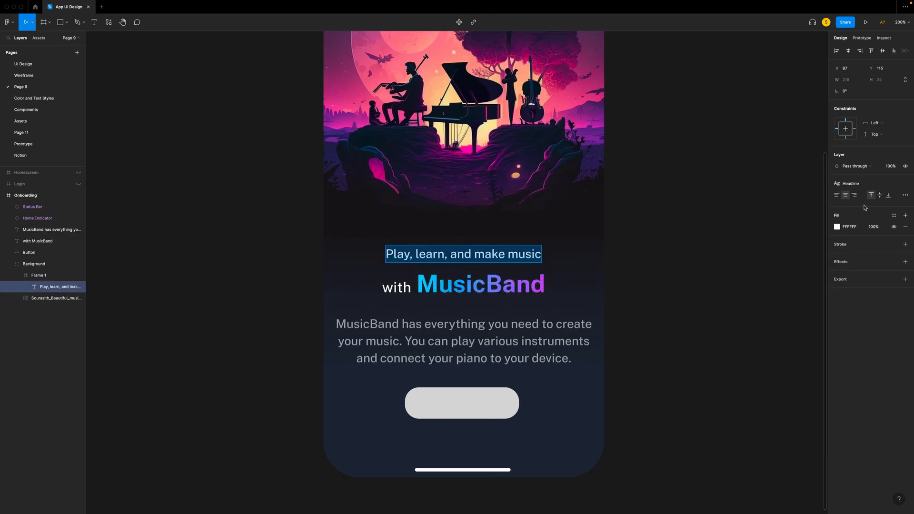
left_click(850, 186)
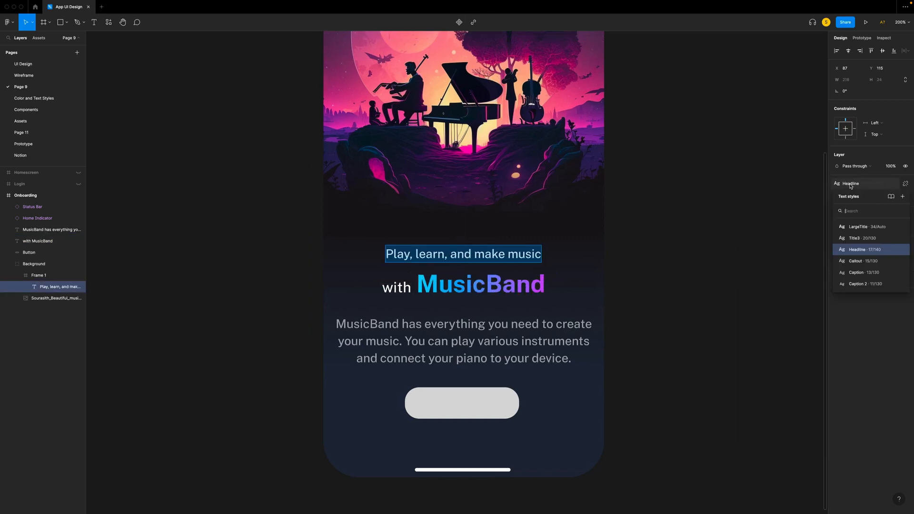
left_click(856, 238)
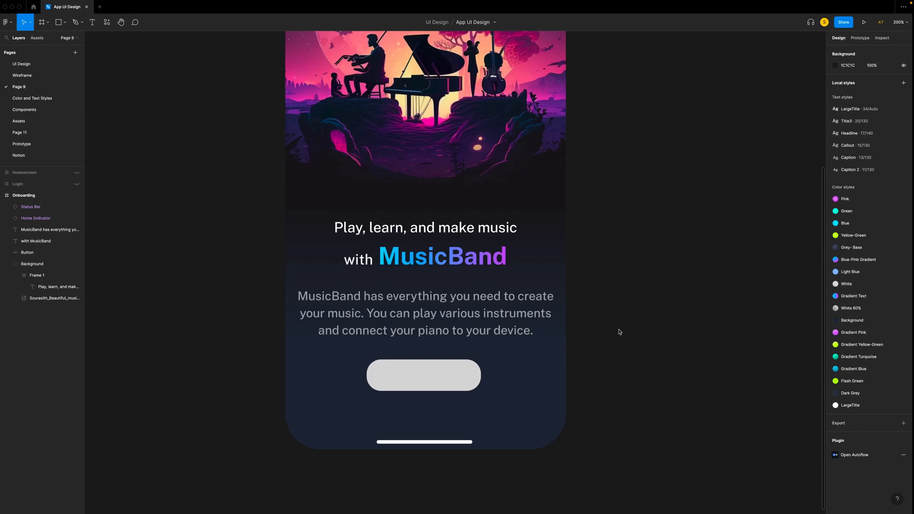
- Add the text "Get Started" on the grey button and apply the Headline text style to it
scroll(617, 324, "down", 1)
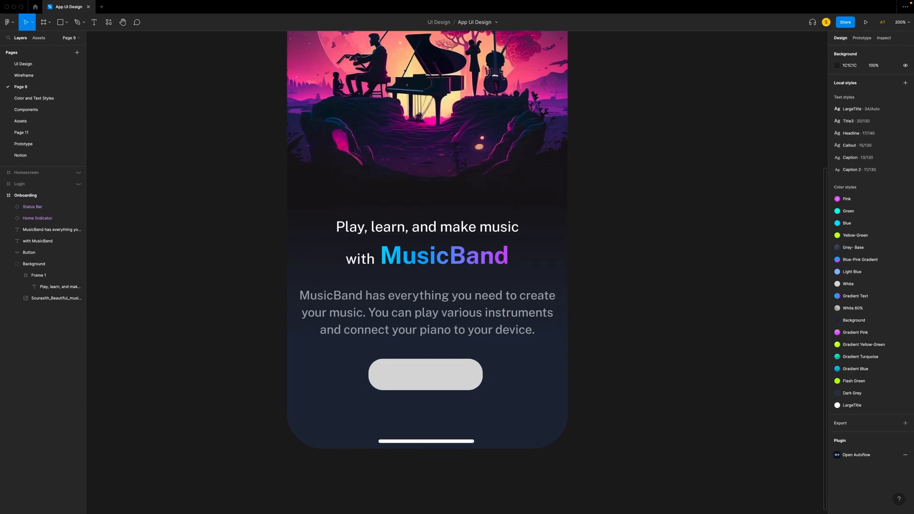
key("t")
left_click(393, 367)
type("Get Started")
left_click(871, 241)
left_click(906, 195)
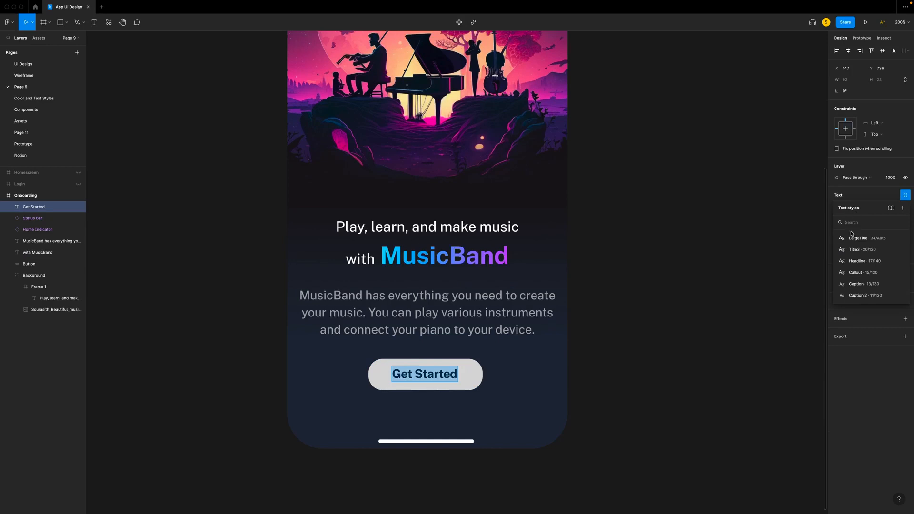
left_click(850, 262)
- Wrap the Get Started text in an auto layout frame with a fixed size of 160 × 44 and centred content
right_click(428, 376)
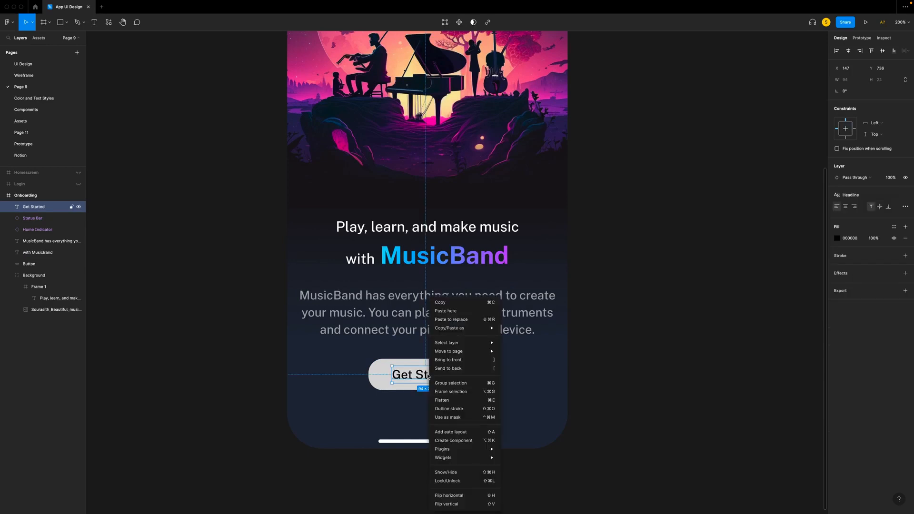
left_click(476, 432)
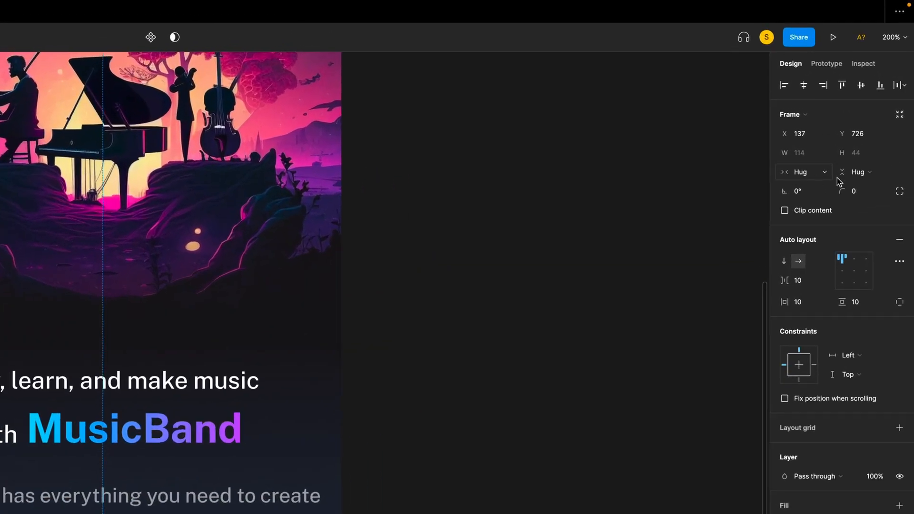
left_click(815, 174)
left_click(817, 162)
left_click(857, 172)
left_click(846, 157)
left_click(815, 158)
type("160")
key("Tab")
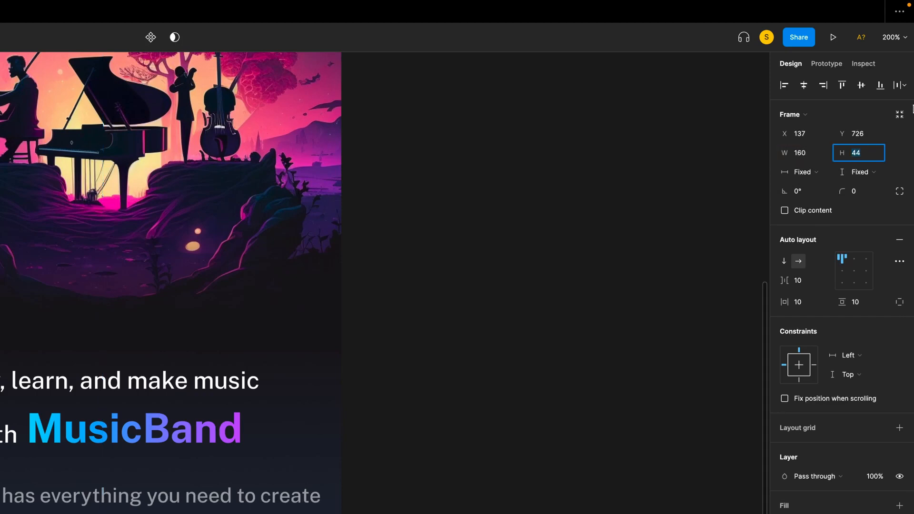
left_click(854, 271)
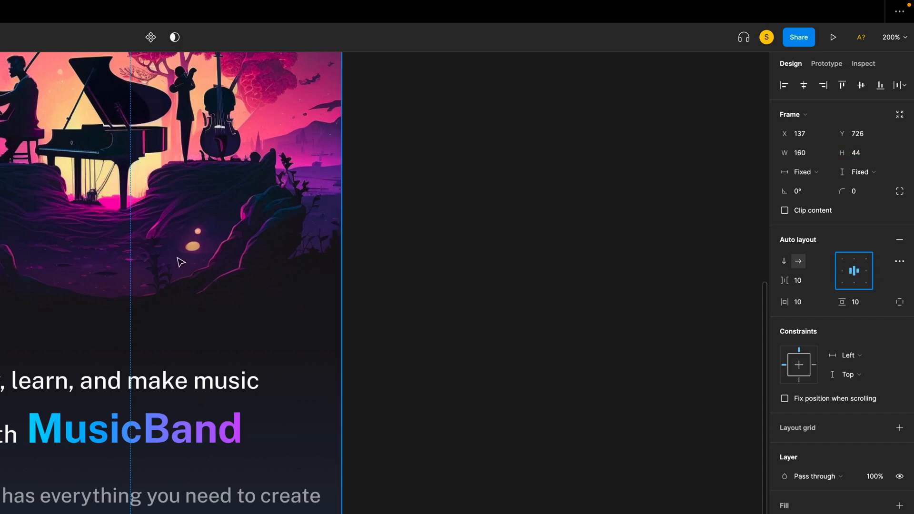
- Delete the old grey button shape and give the Get Started frame a fill and a corner radius of 20
left_click(34, 264)
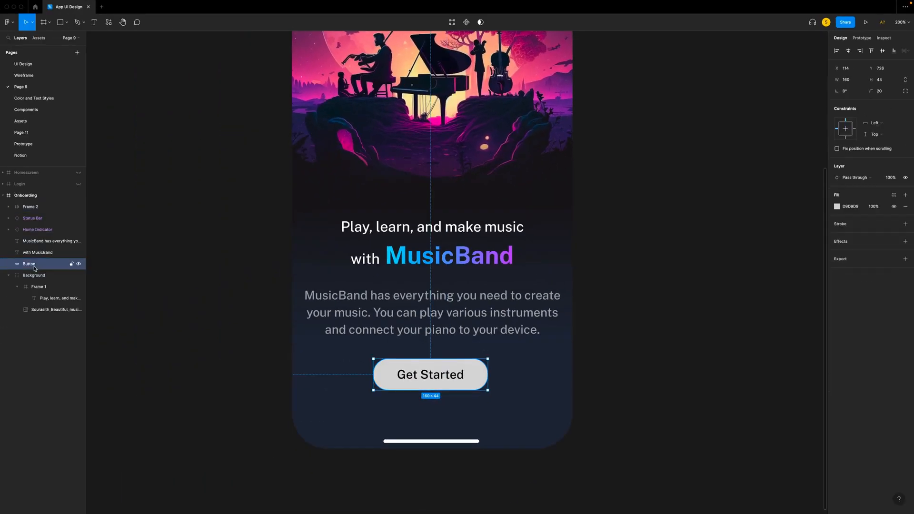
key("Delete")
left_click(424, 368)
scroll(422, 369, "up", 1)
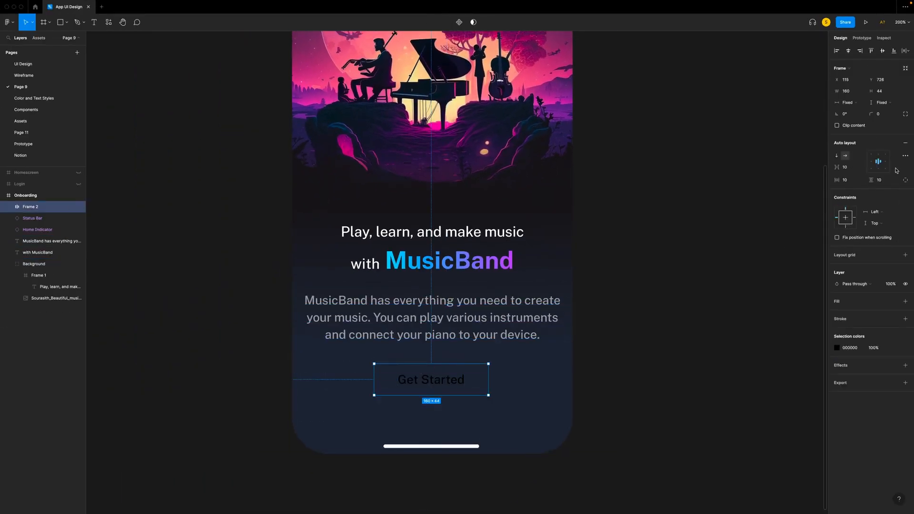
left_click(906, 302)
left_click_drag(884, 112, 863, 115)
type("20")
key("Return")
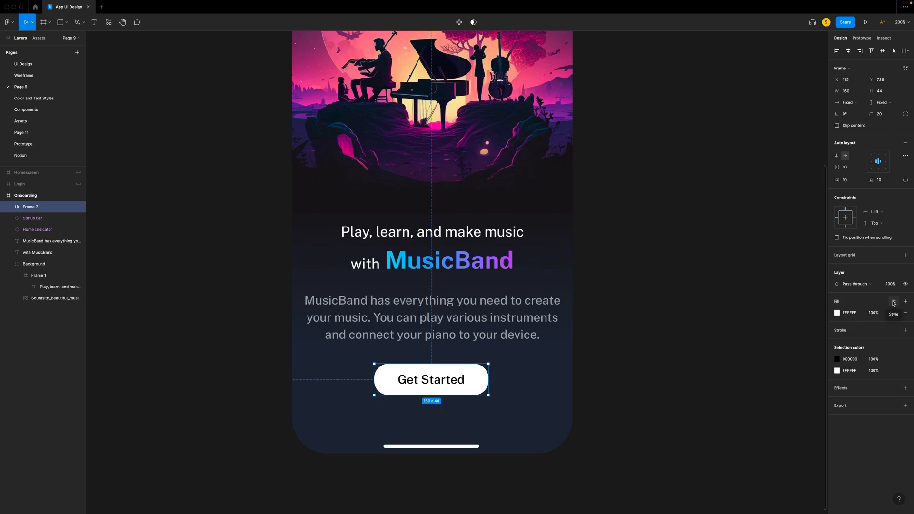
- Apply the Blue-Pink Gradient colour style to the Get Started button's fill
left_click(894, 303)
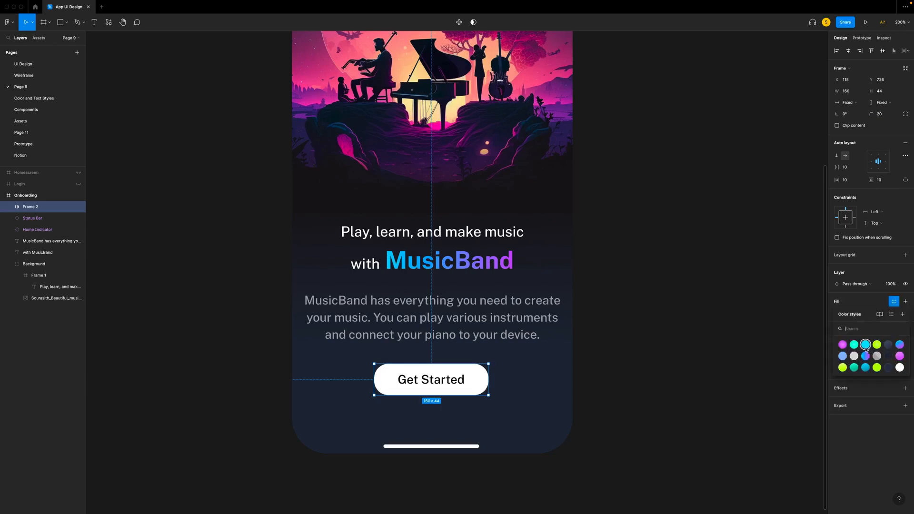
left_click(898, 348)
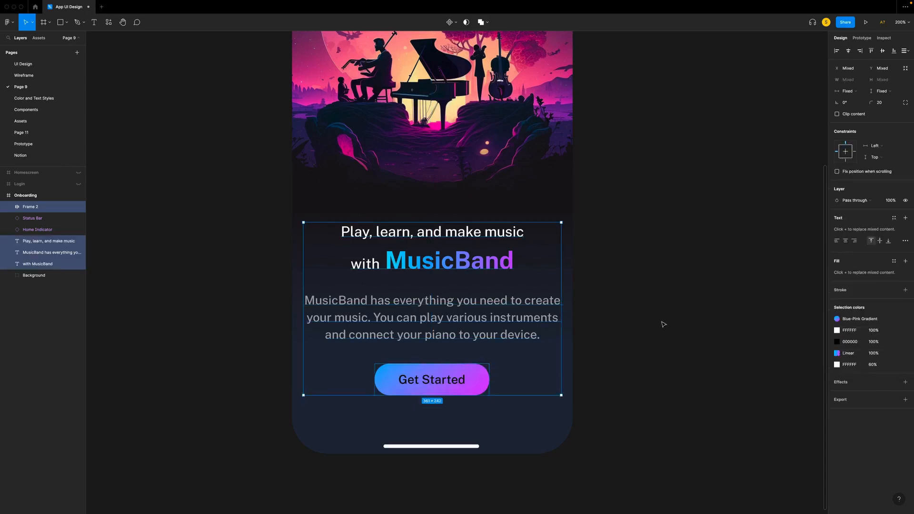
left_click(663, 324)
- Move the Get Started button up by 8 px to Y 718, farther from the home indicator
left_click(474, 373)
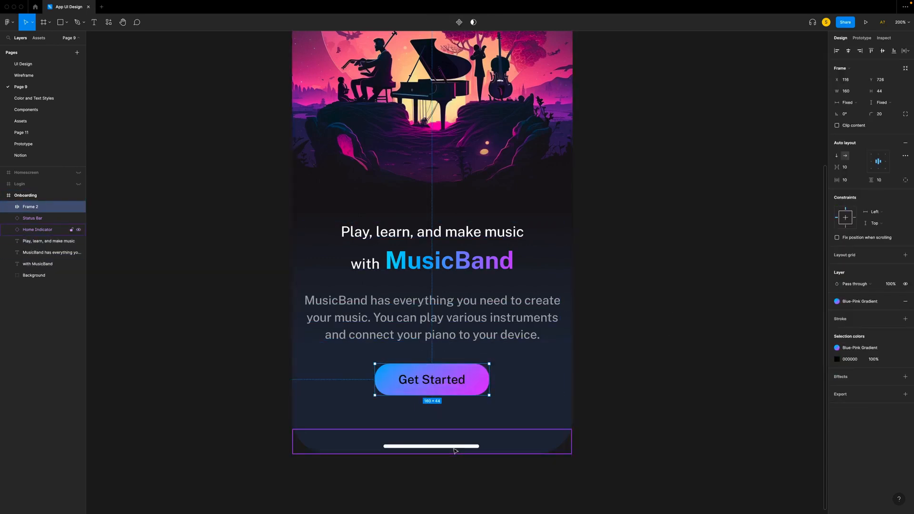
key("Up")
key("Up")
key("Up")
key("Up")
key("Up")
key("Up")
key("Up")
key("Up")
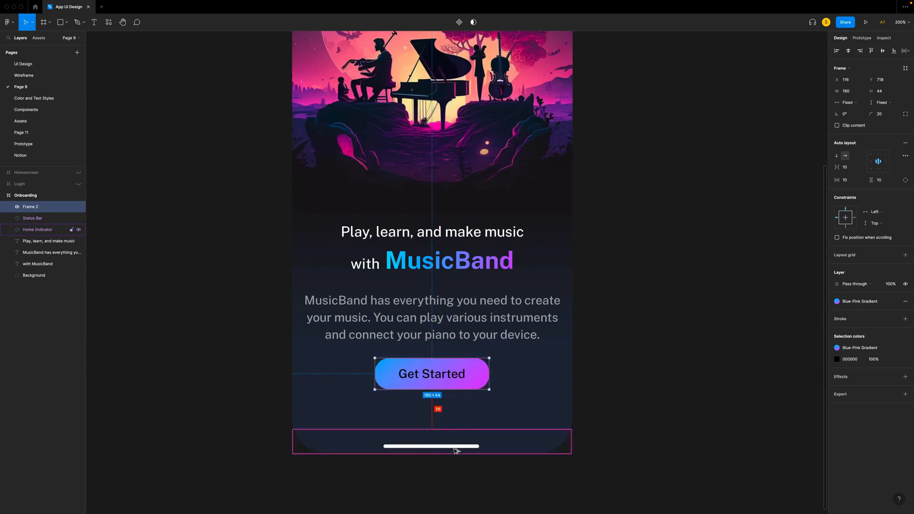
- Move the tagline, title and description up together until the description sits 40 px above the Get Started button
left_click(428, 333)
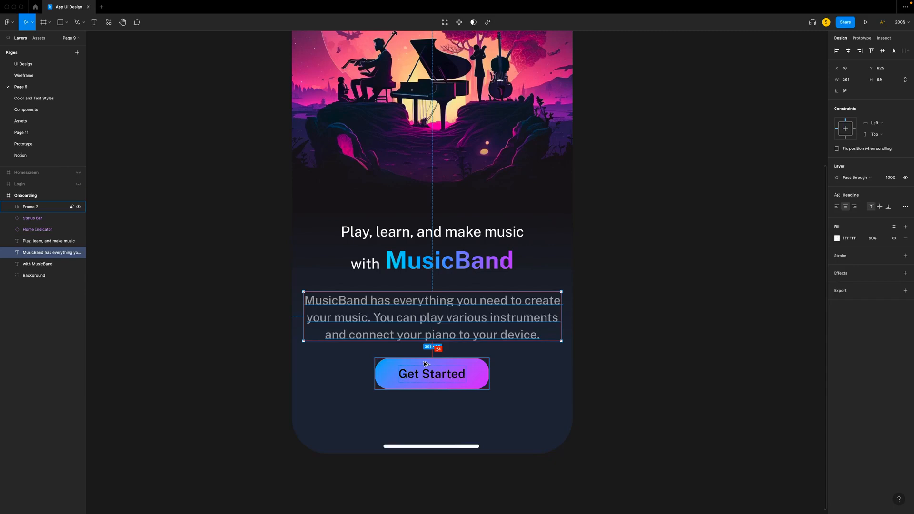
left_click(491, 264, "shift")
left_click(453, 234, "shift")
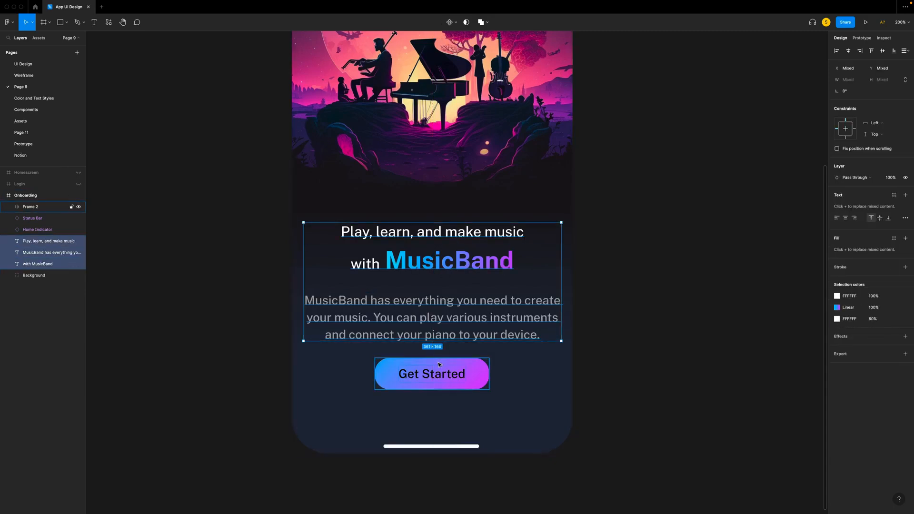
key("Up")
key("Up")
key("Up")
key("Up")
key("Up")
key("Up")
key("Up")
key("Up")
key("Up")
key("Up")
key("Up")
key("Up")
key("Down")
key("Down")
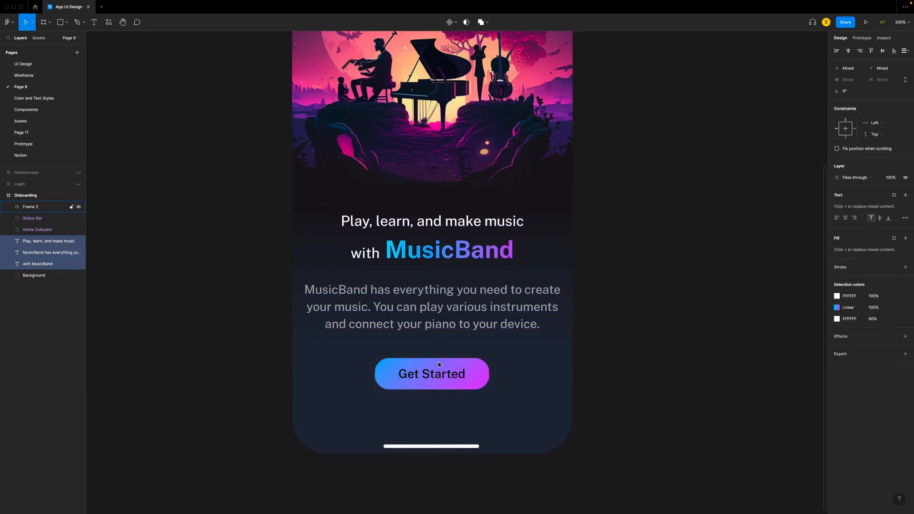
key("Up")
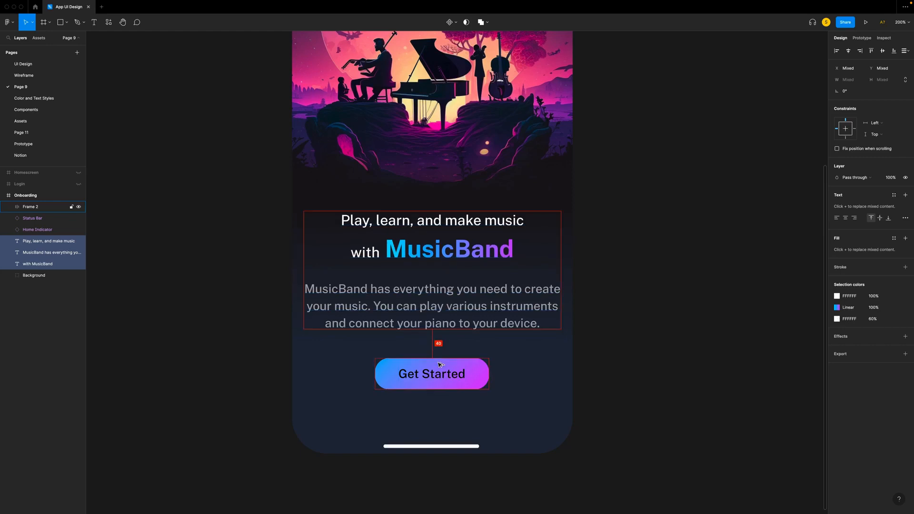
- Move the tagline and the "with MusicBand" title up together by 8 px, away from the description
left_click(430, 312)
left_click(440, 252)
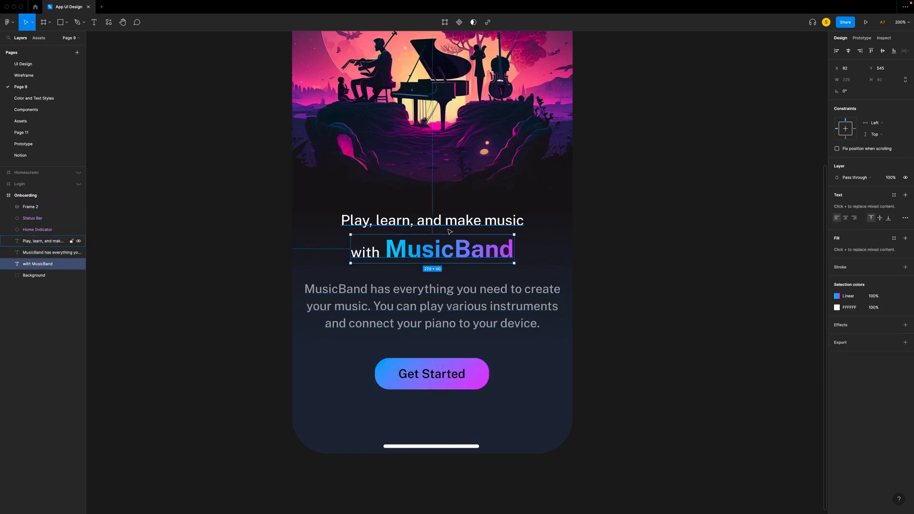
left_click(448, 226, "shift")
key("Up")
key("Up")
key("Up")
key("Up")
key("Up")
key("Up")
key("Up")
key("Up")
key("Up")
key("Up")
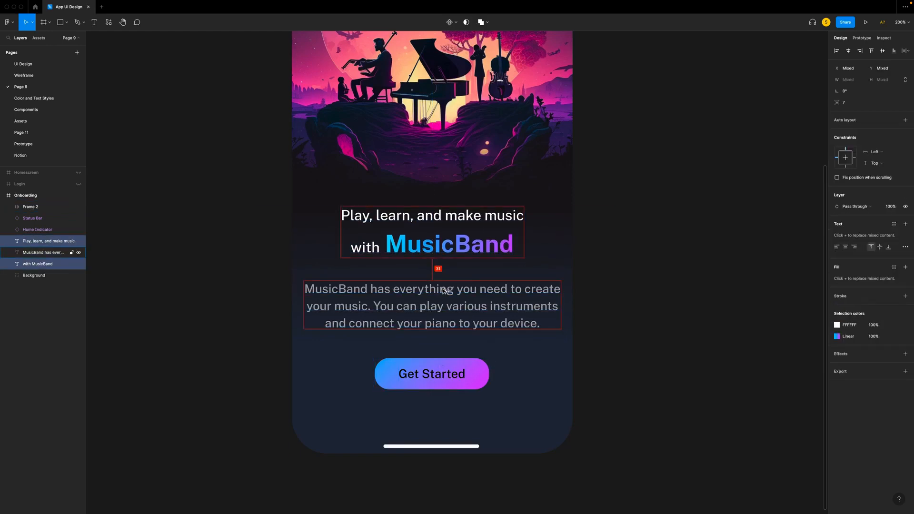
key("Escape")
- Nudge the "Play, learn, and make music" line up to Y 503, 8 px above the title
left_click(423, 250)
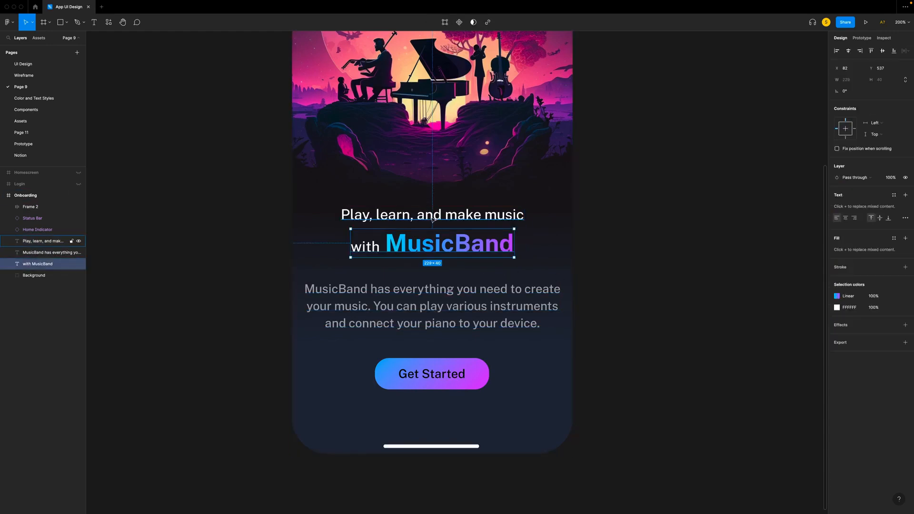
left_click(425, 217)
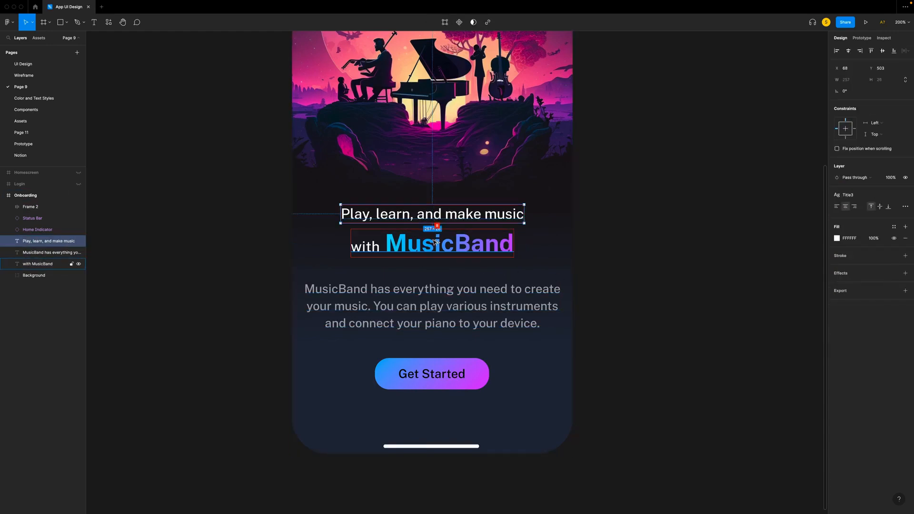
left_click(637, 259)
- Check the alignment and spacing of the tagline and "with MusicBand" title against the rest of the Onboarding screen
left_click(444, 216)
key("Tab")
key("Tab")
key("Tab")
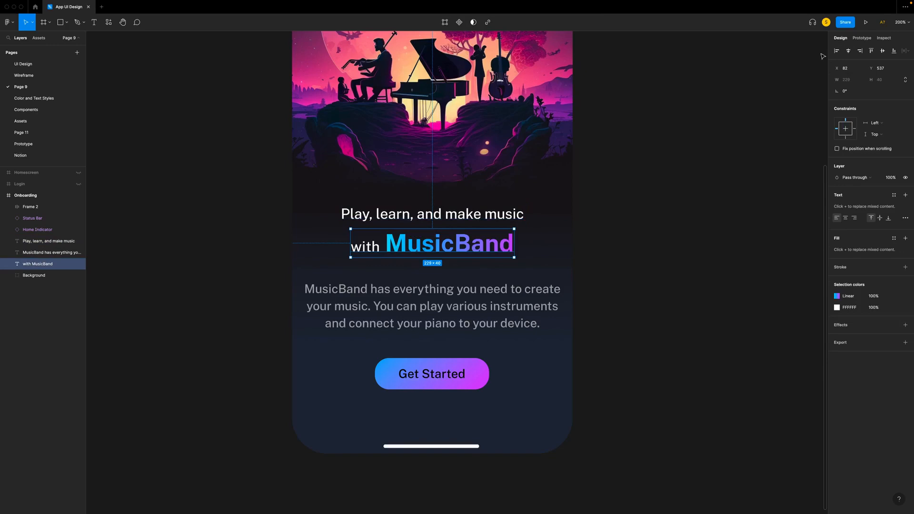
left_click(639, 259)
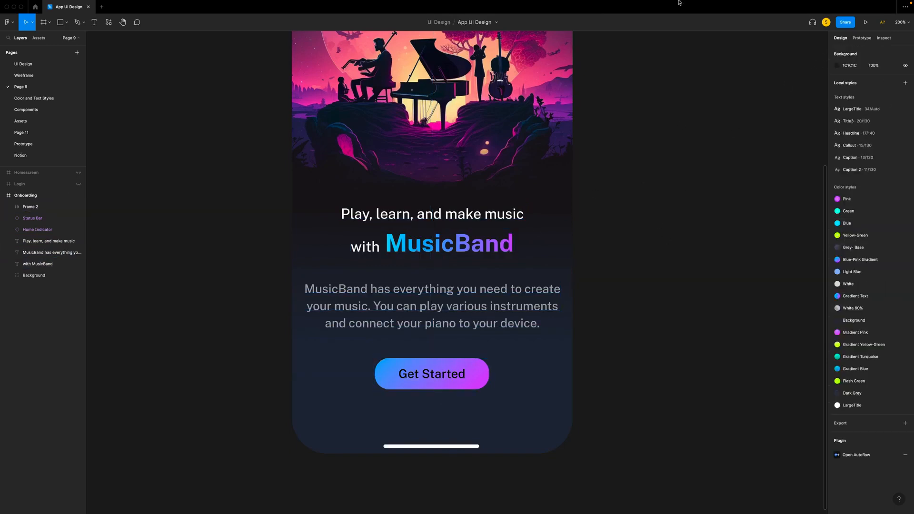
scroll(640, 260, "up", 2)
scroll(640, 261, "up", 3)
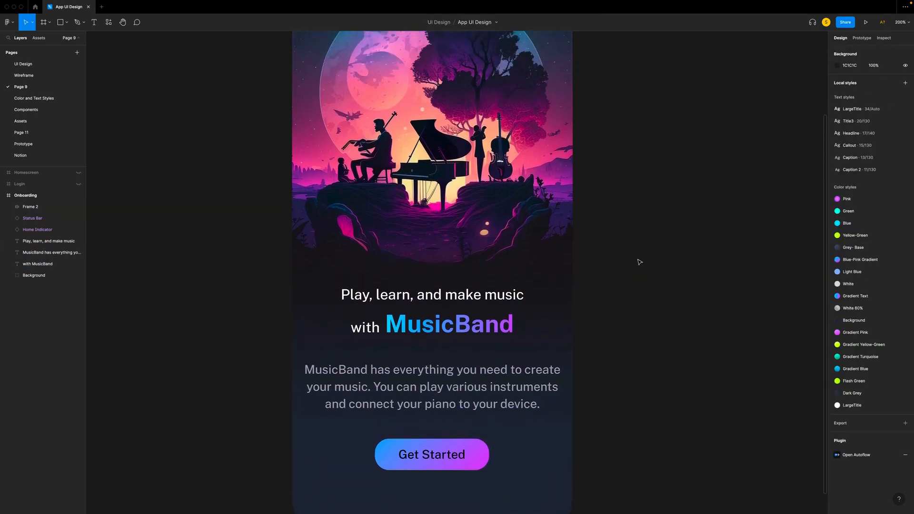
scroll(639, 261, "up", 5)
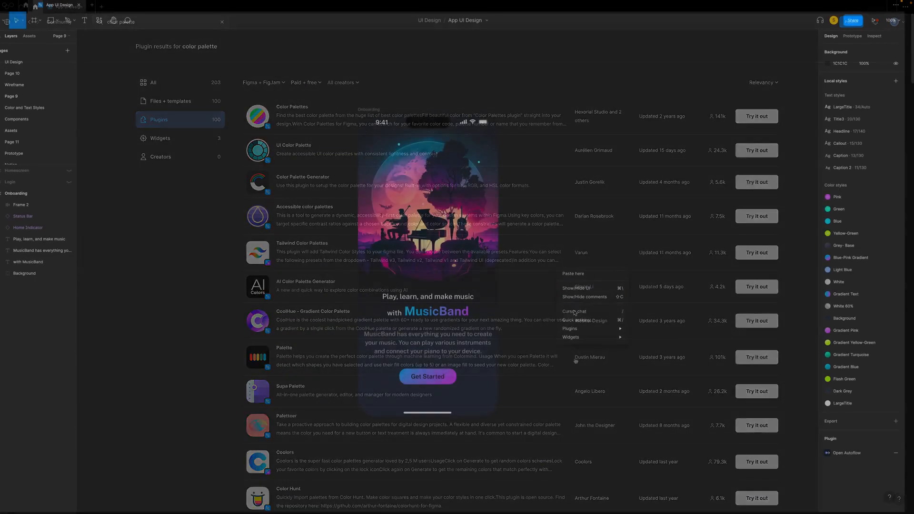
- Open the Color Palettes plugin to browse its palettes and select the Onboarding frame
mouse_move(581, 331)
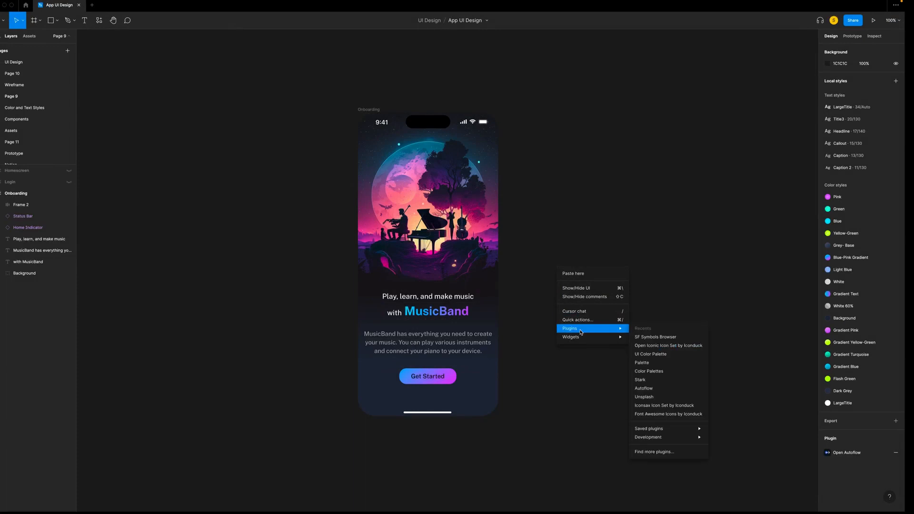
left_click(651, 372)
scroll(633, 312, "down", 5)
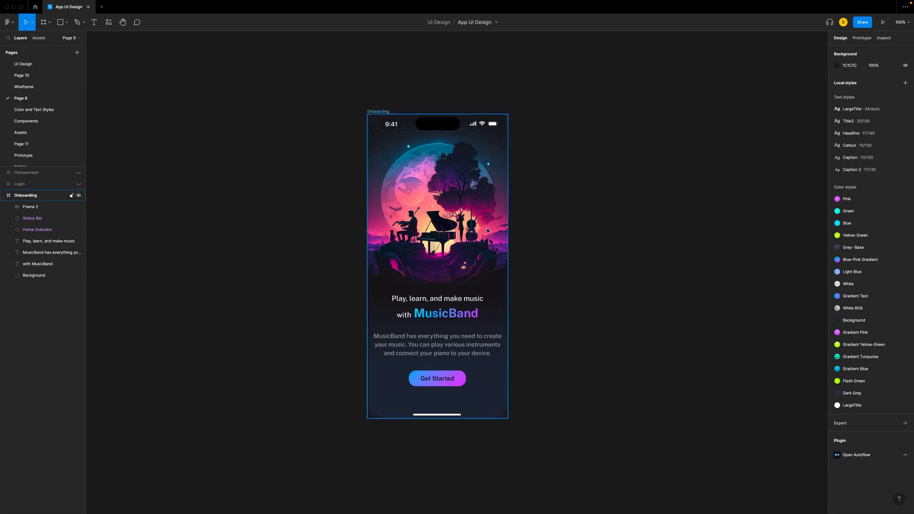
left_click(488, 231)
right_click(498, 238)
left_click(591, 268)
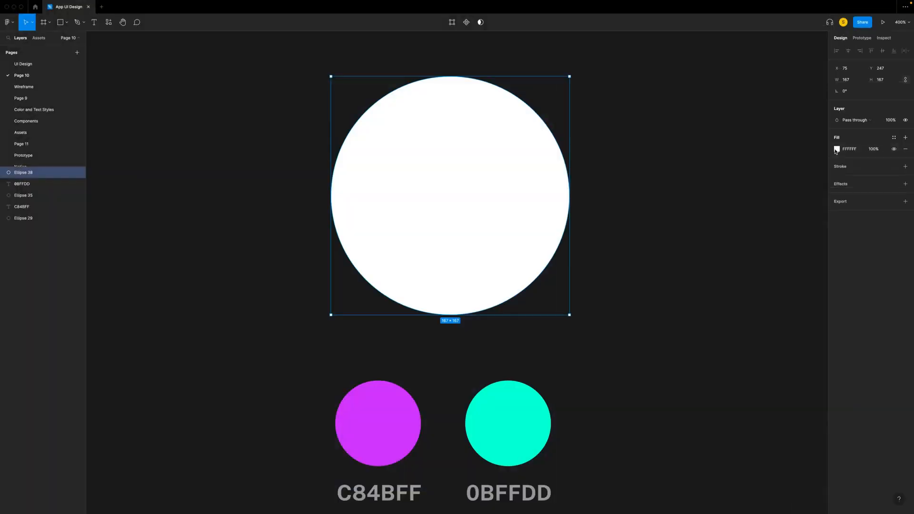
- Give the white circle a linear gradient fill from C84BFF to 0BFFDD, sampling both colors from the swatches
left_click(837, 149)
left_click(761, 150)
left_click(761, 163)
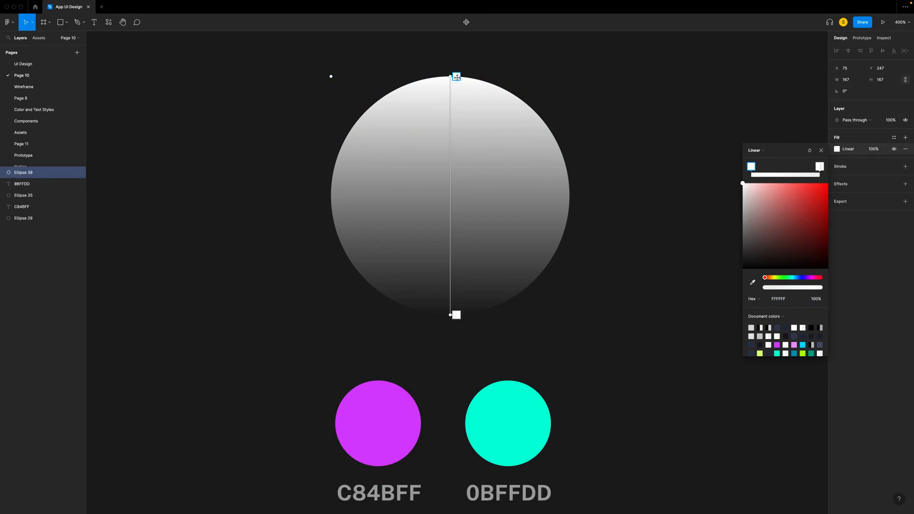
key("i")
left_click(389, 403)
key("i")
left_click(521, 401)
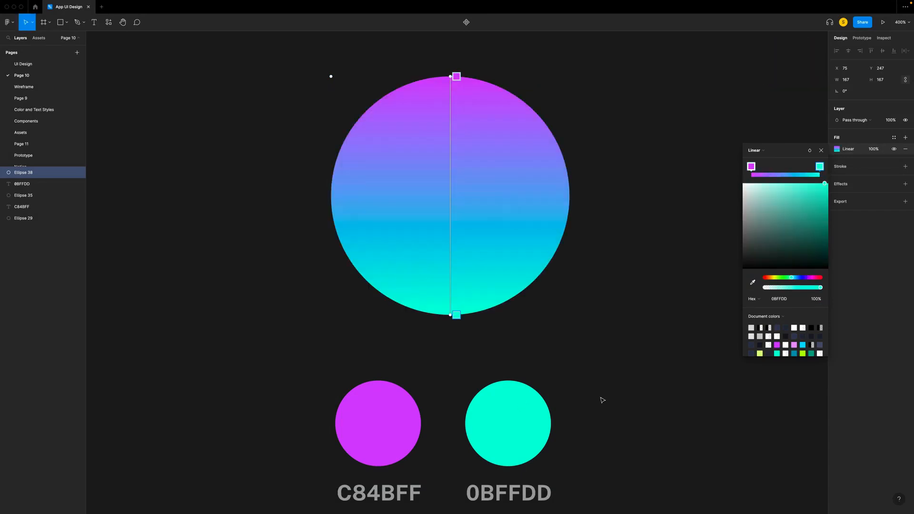
- Angle the circle's linear gradient diagonally, with purple beyond the upper-left edge and turquoise beyond the lower-right edge
left_click_drag(452, 76, 372, 97)
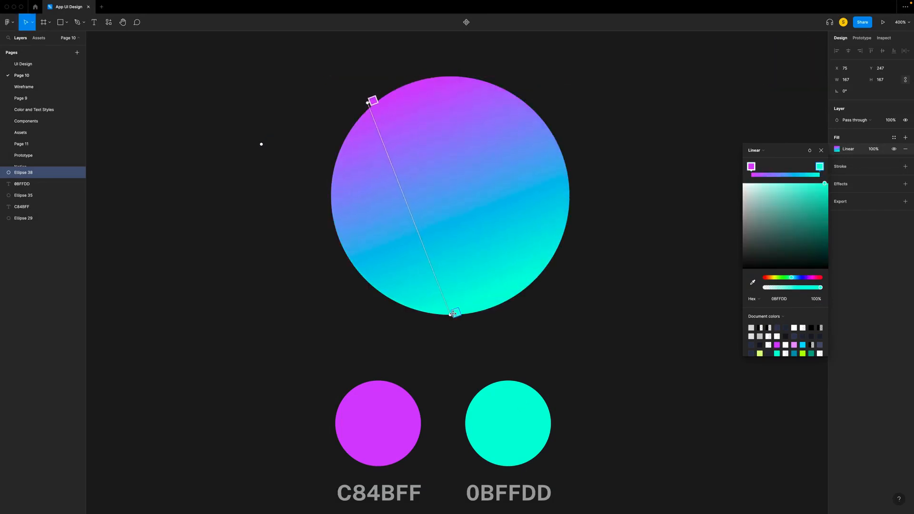
left_click_drag(456, 315, 554, 287)
left_click_drag(368, 103, 349, 89)
left_click_drag(554, 286, 574, 302)
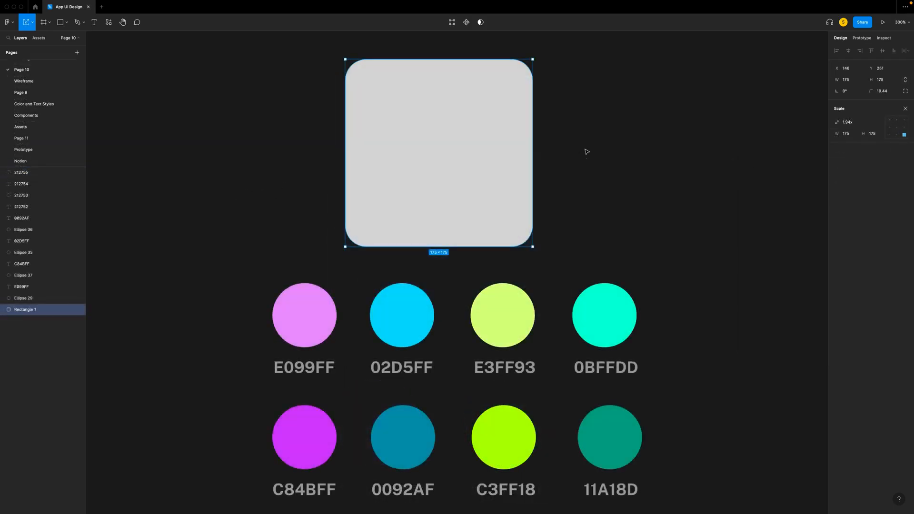
left_click(588, 139)
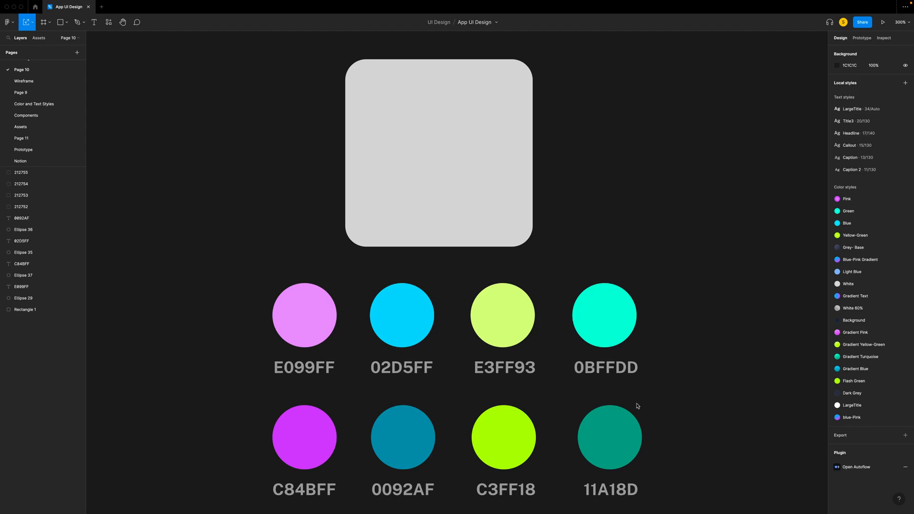
- Give the grey rounded square a radial gradient fill with E099FF at the center and C84BFF at the edge
double_click(402, 178)
left_click(93, 22)
left_click(837, 149)
left_click(764, 151)
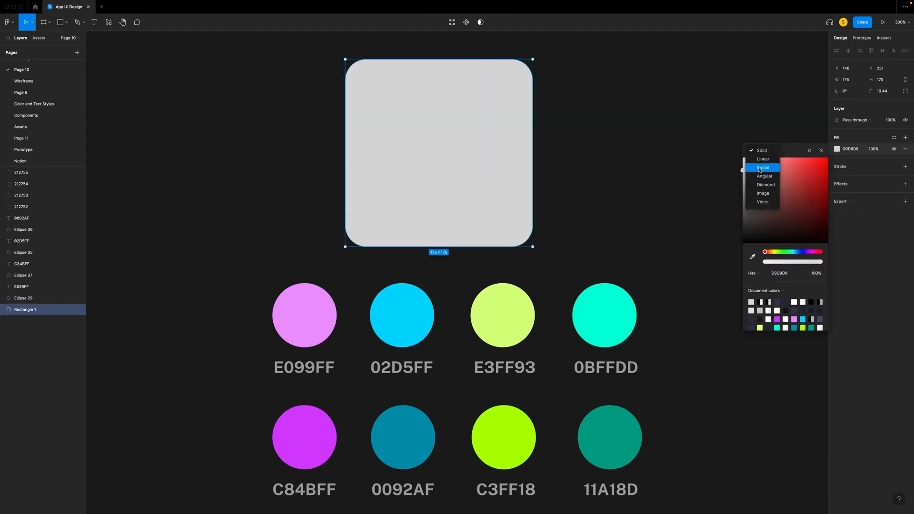
left_click(762, 167)
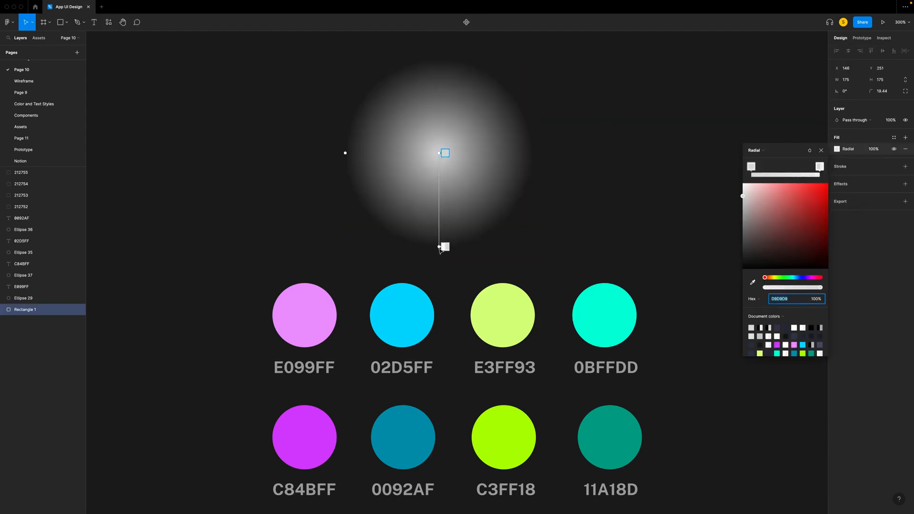
key("i")
left_click(311, 429)
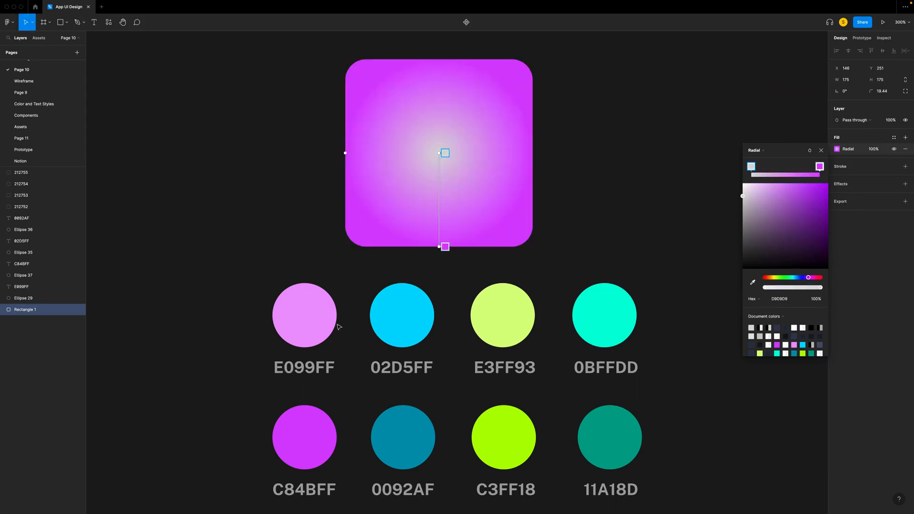
left_click(311, 308)
scroll(455, 163, "up", 1)
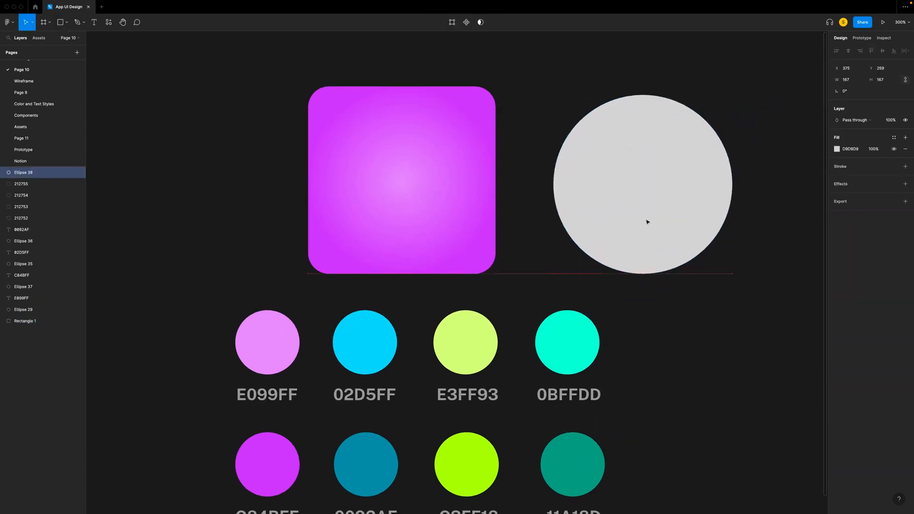
- Give the grey circle beside the purple square a radial gradient with 0BFFDD at the center and swatch 11A18D at the edge
left_click_drag(648, 222, 642, 216)
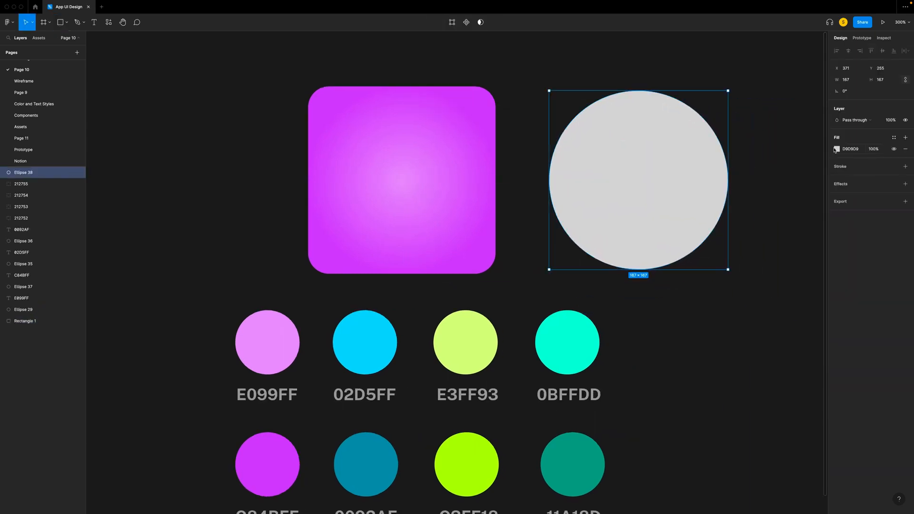
left_click(837, 149)
left_click(754, 151)
left_click(762, 176)
left_click(644, 269)
key("i")
left_click(571, 450)
key("i")
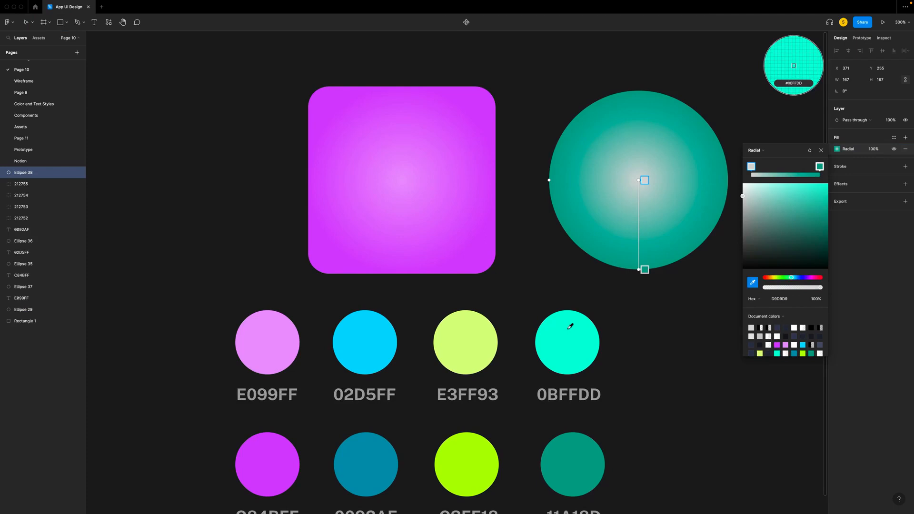
left_click(568, 328)
- Offset the circle's radial gradient toward its upper left, shorten it toward the lower right, and lighten the center to D2FFF9
left_click_drag(639, 180, 603, 147)
left_click_drag(481, 183, 553, 161)
key("ctrl+z")
left_click_drag(603, 148, 611, 143)
left_click_drag(639, 270, 671, 225)
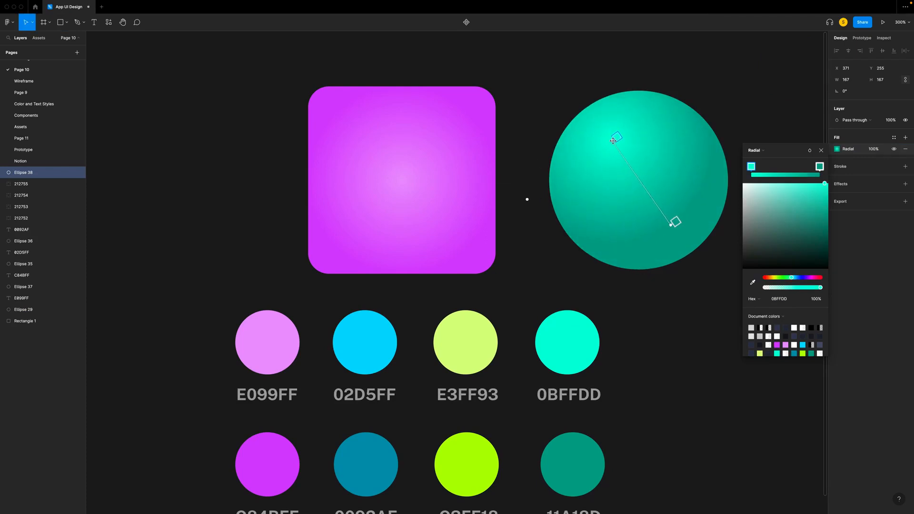
left_click(758, 184)
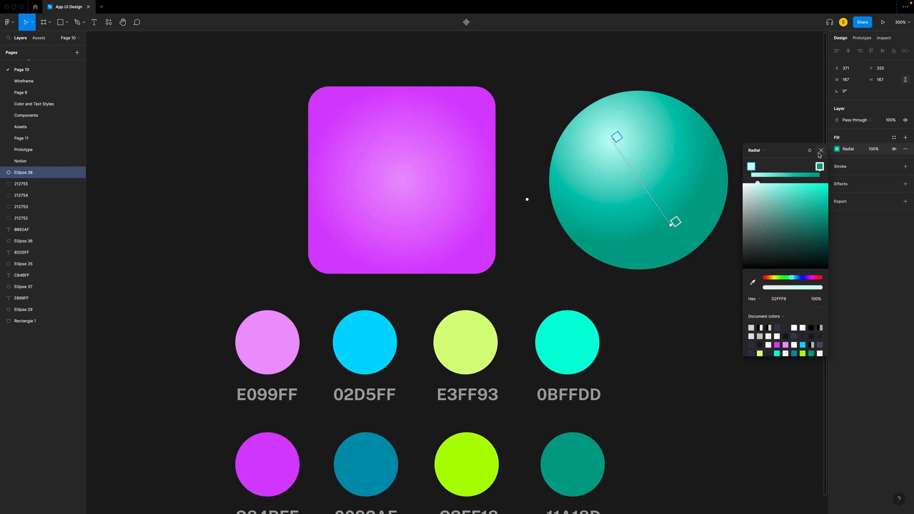
left_click(821, 150)
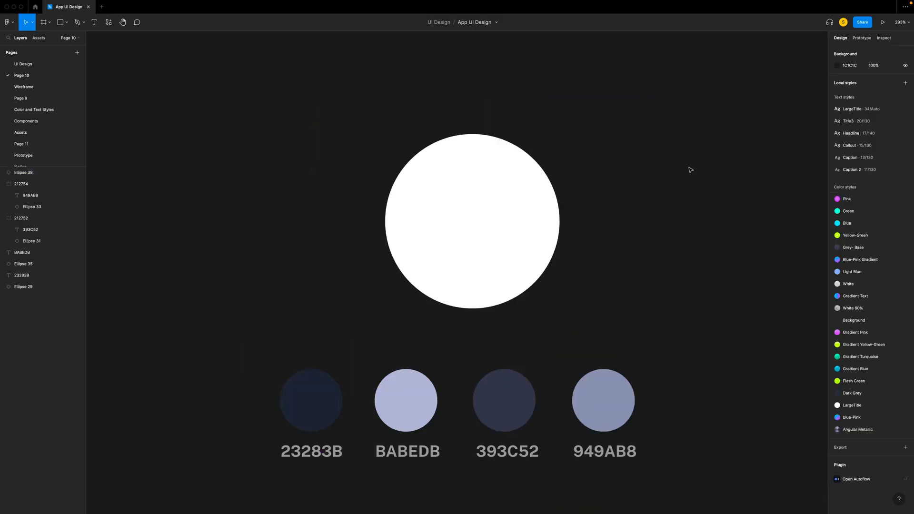
- Change the white circle's fill to an angular gradient and add stops at its left, top and right
left_click(508, 167)
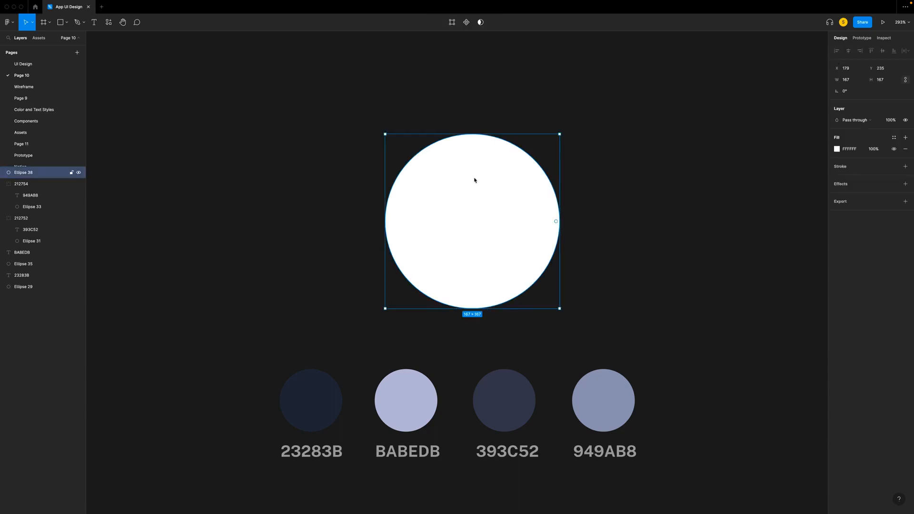
left_click(837, 149)
left_click(766, 152)
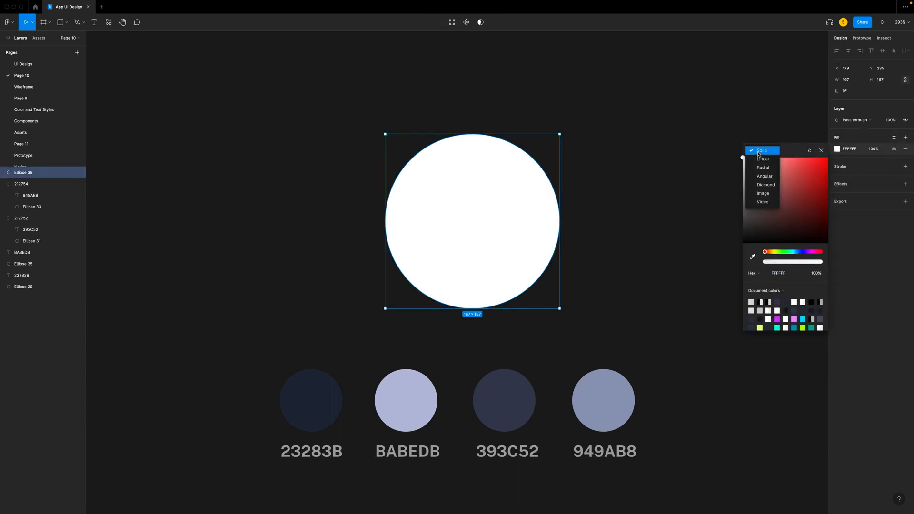
left_click(764, 177)
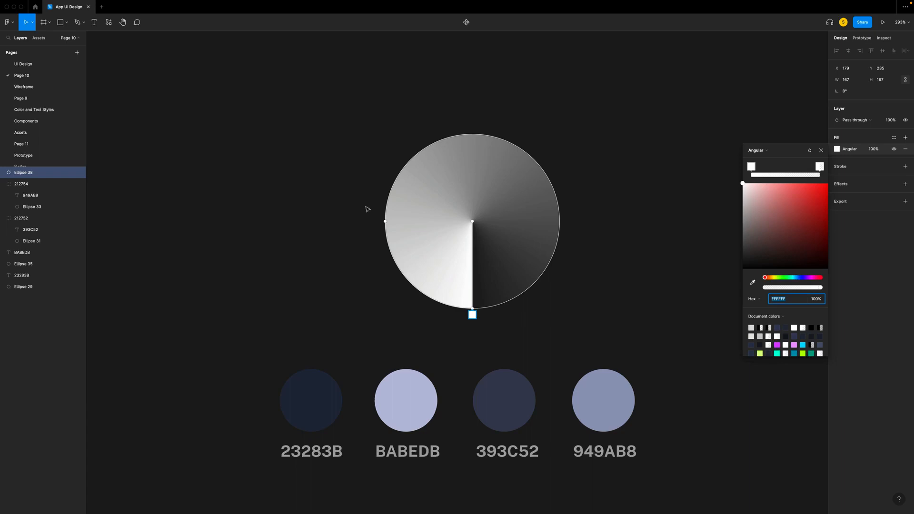
left_click(385, 220)
left_click(472, 128)
left_click(566, 220)
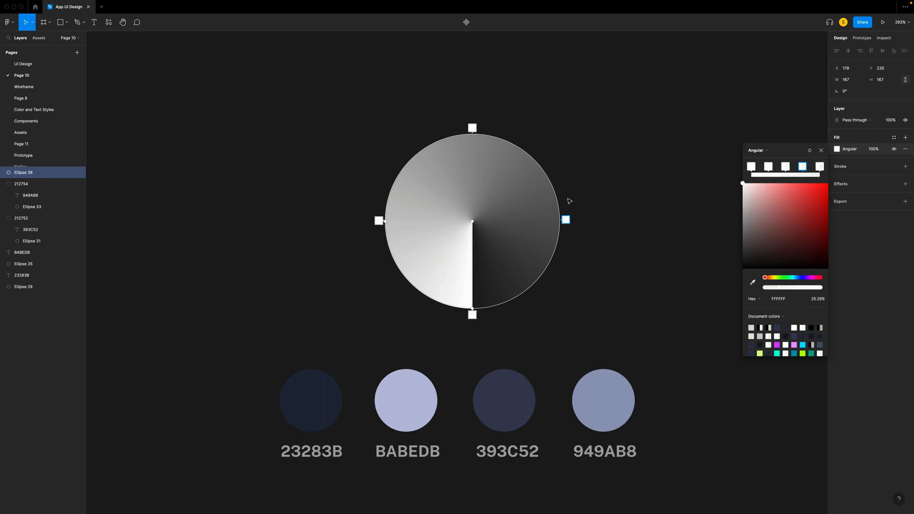
- Color the angular gradient's stops from the swatches: right 23283B, top BABEDB, left 393C52 and bottom 949AB8
key("i")
left_click(312, 377)
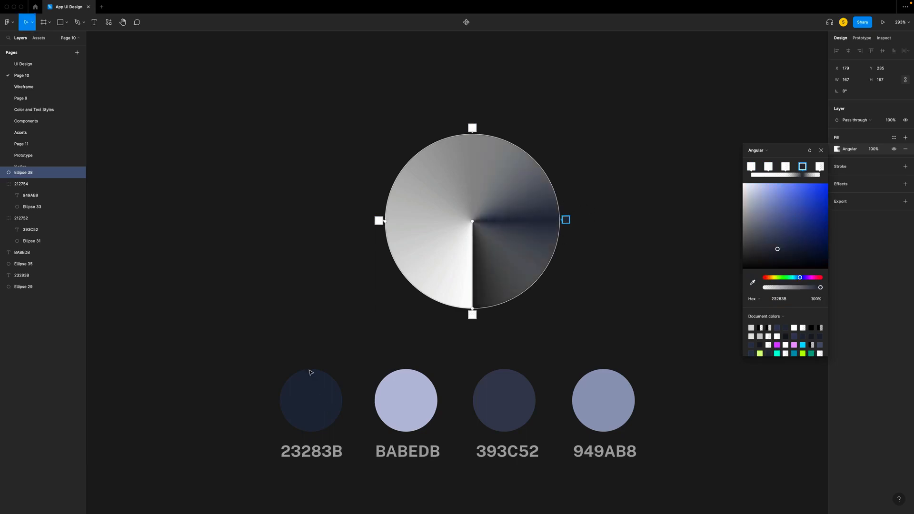
left_click(472, 127)
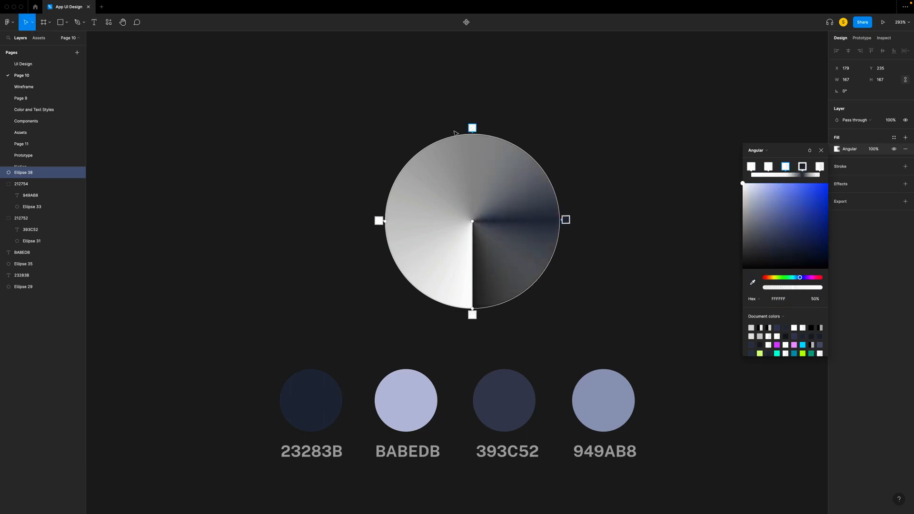
key("i")
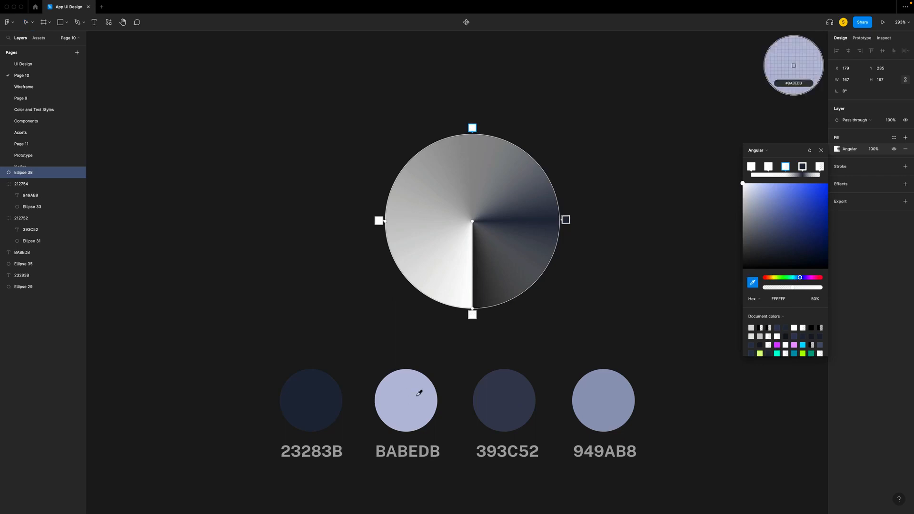
left_click(416, 384)
left_click(379, 220)
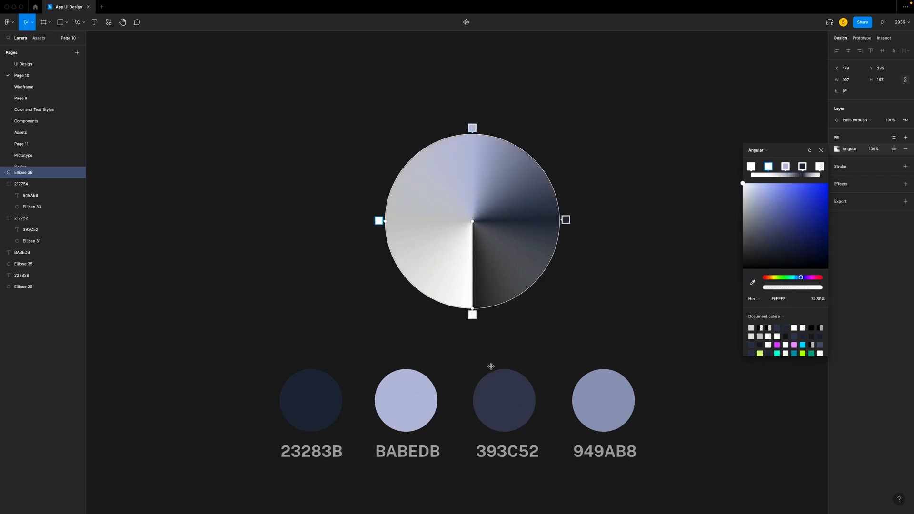
key("i")
left_click(506, 395)
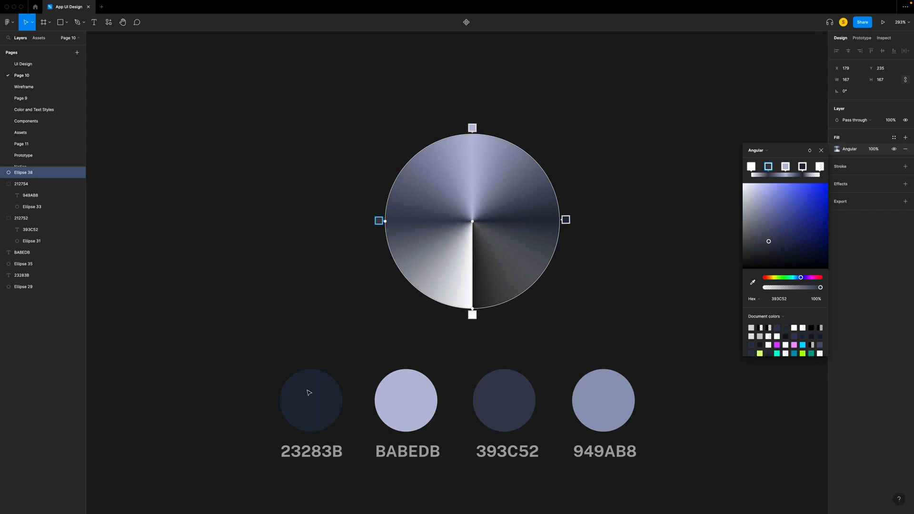
left_click(472, 315)
key("i")
left_click(596, 383)
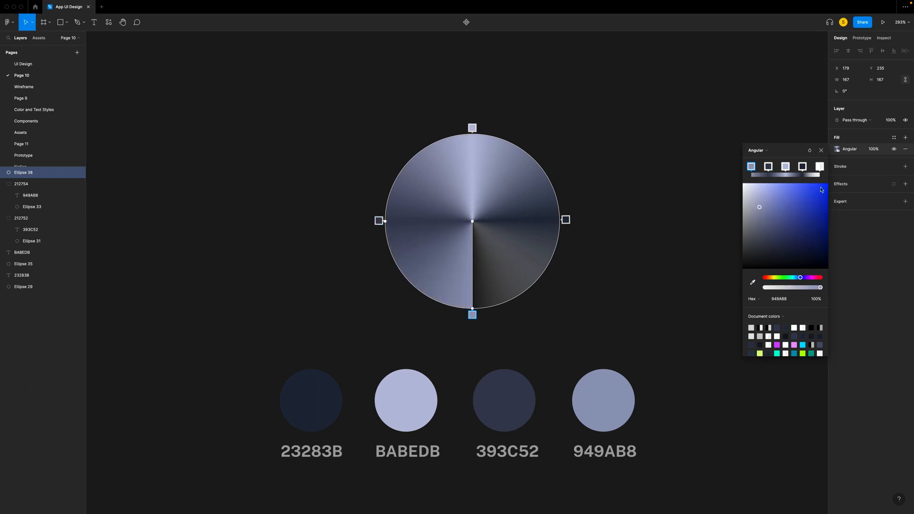
- Delete the angular gradient's transparent white end stop and shift the four remaining stops slightly around the circle
left_click(820, 166)
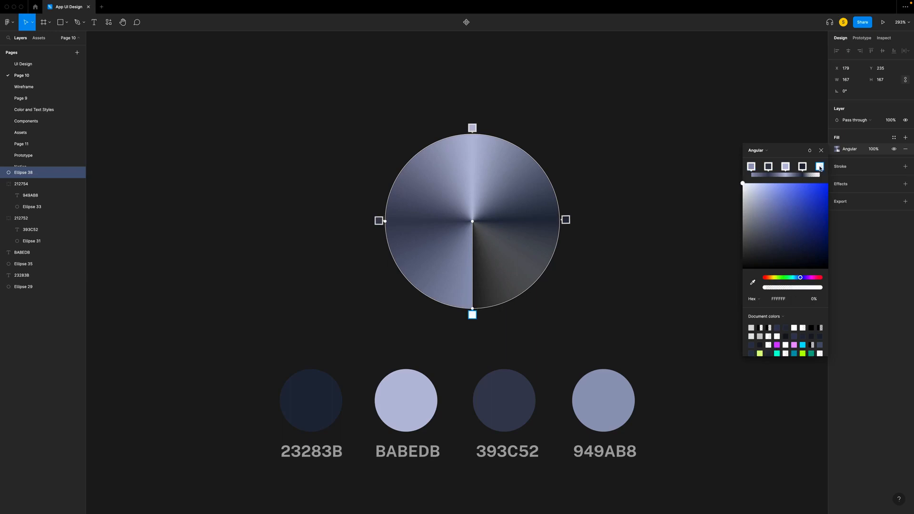
key("Delete")
left_click_drag(565, 219, 564, 207)
left_click_drag(379, 221, 380, 231)
left_click_drag(472, 127, 482, 128)
left_click_drag(472, 314, 464, 314)
left_click(821, 150)
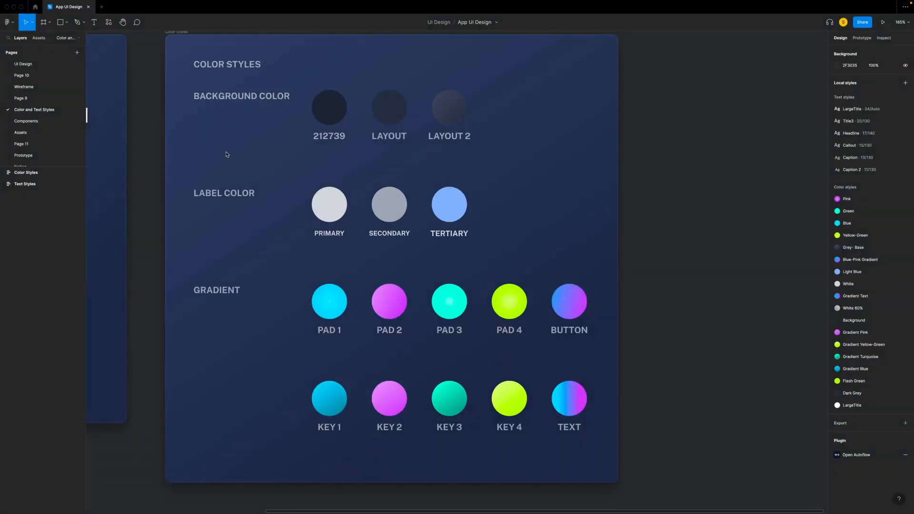
- Look over the Color Styles sheet and select the gradient circle in the Linear frame on Page 10
scroll(226, 155, "left", 3)
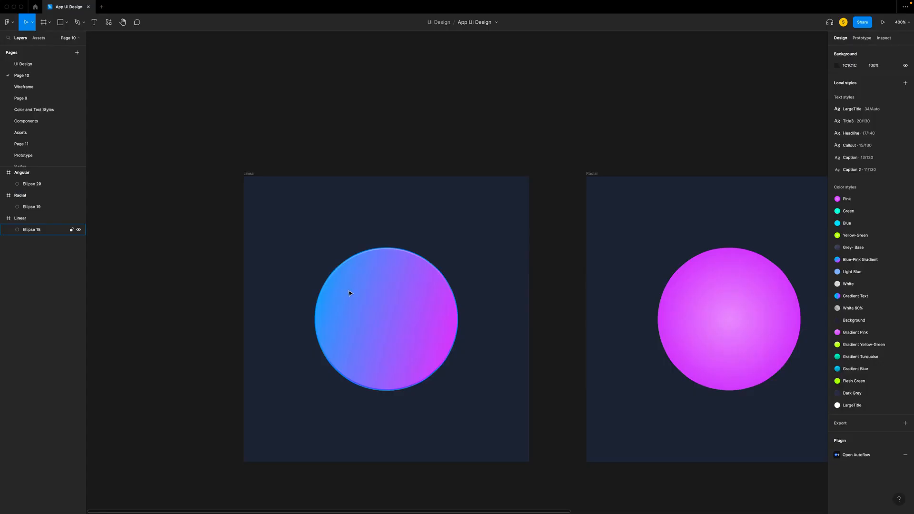
left_click(346, 291)
scroll(338, 286, "down", 2)
scroll(338, 285, "right", 2)
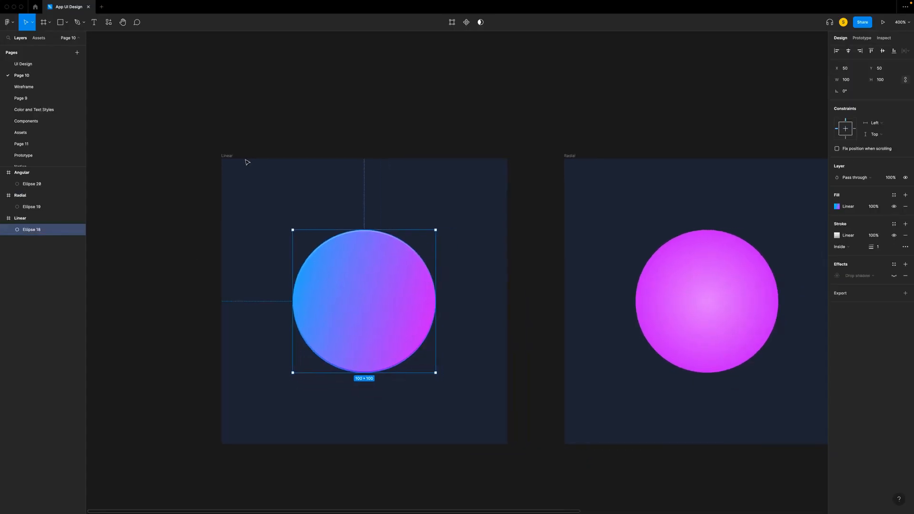
- Remove the Linear circle's drop shadow and save its gradient fill as a color style named blue-Pink with the description Button
left_click(905, 276)
left_click(894, 199)
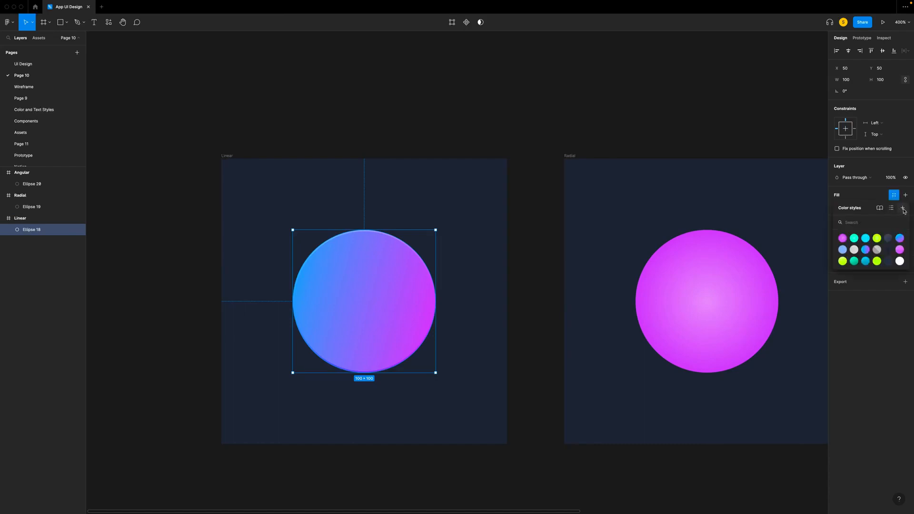
left_click(903, 209)
type("blue-")
left_click(779, 285)
type("Button")
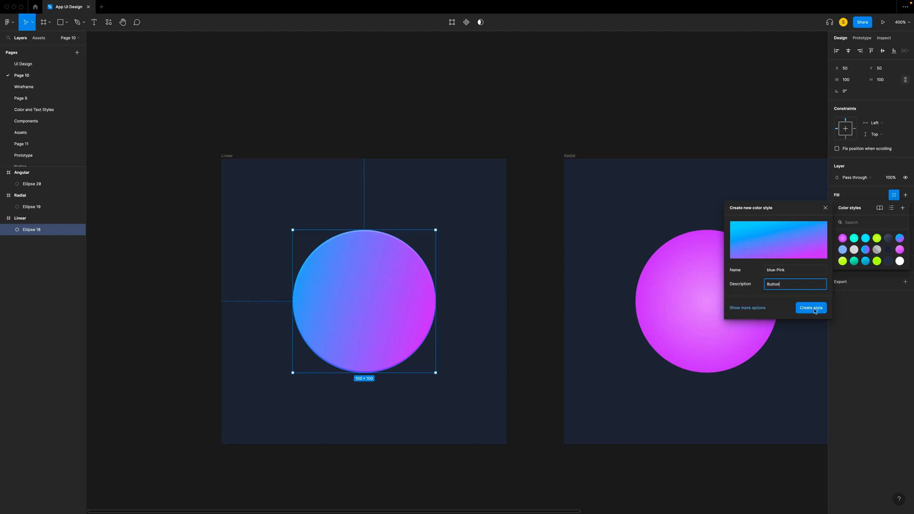
left_click(811, 308)
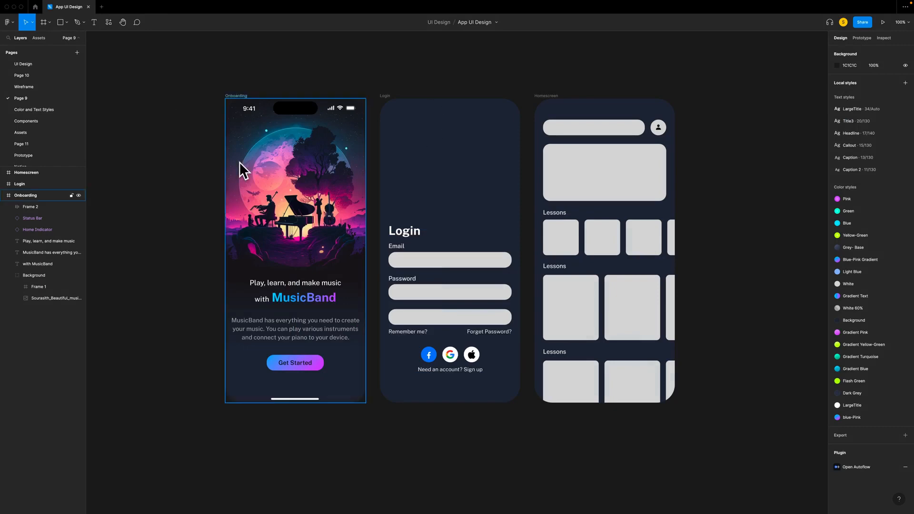
- Isolate the Login frame on Page 9 by hiding Onboarding and Homescreen, and apply the Gradient Text color style to its Login title
left_click(233, 95)
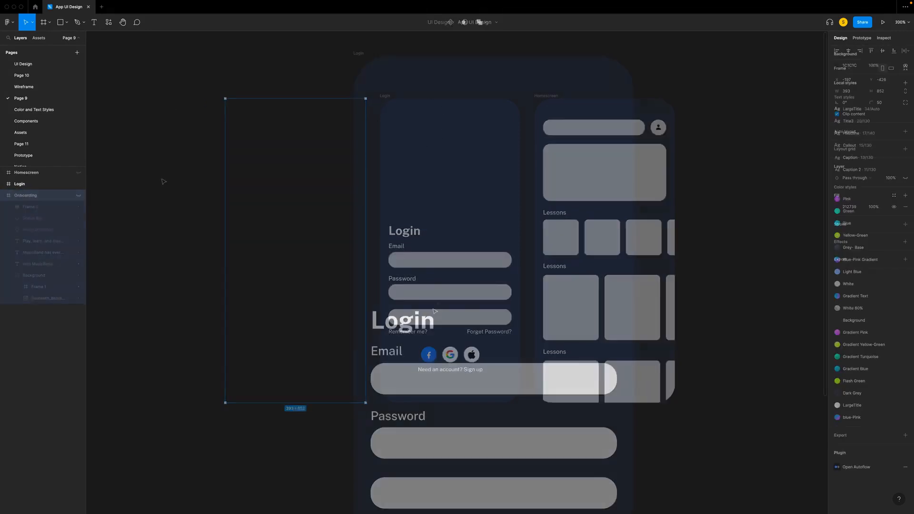
left_click(405, 320)
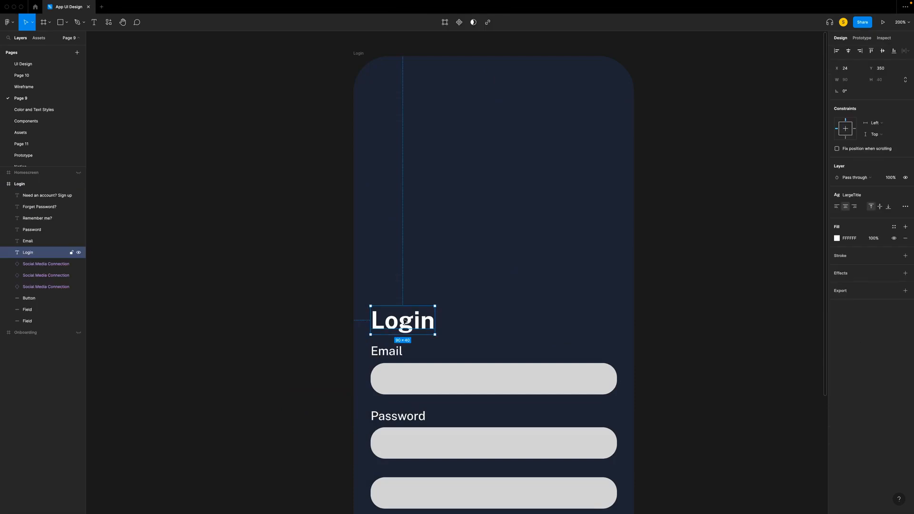
left_click(894, 228)
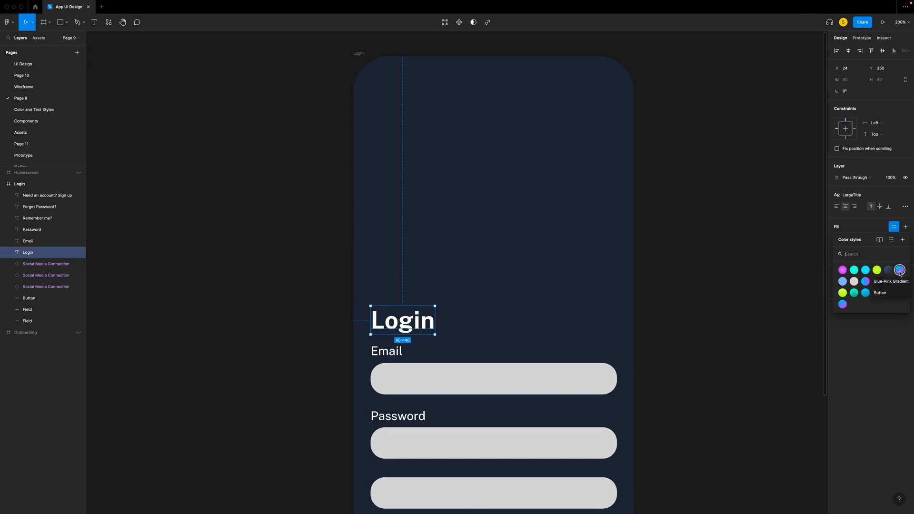
left_click(866, 282)
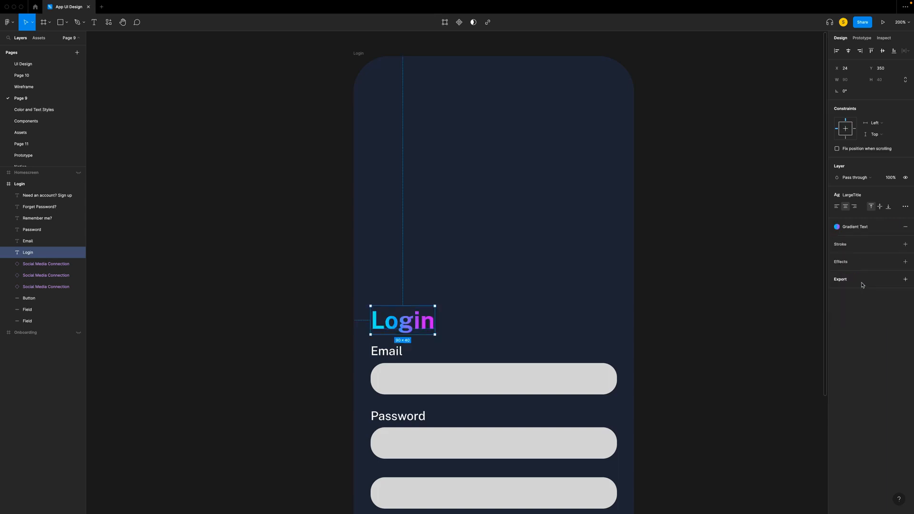
- Apply the White color style to the Email and Password labels on the Login screen
scroll(536, 386, "down", 3)
left_click(386, 290)
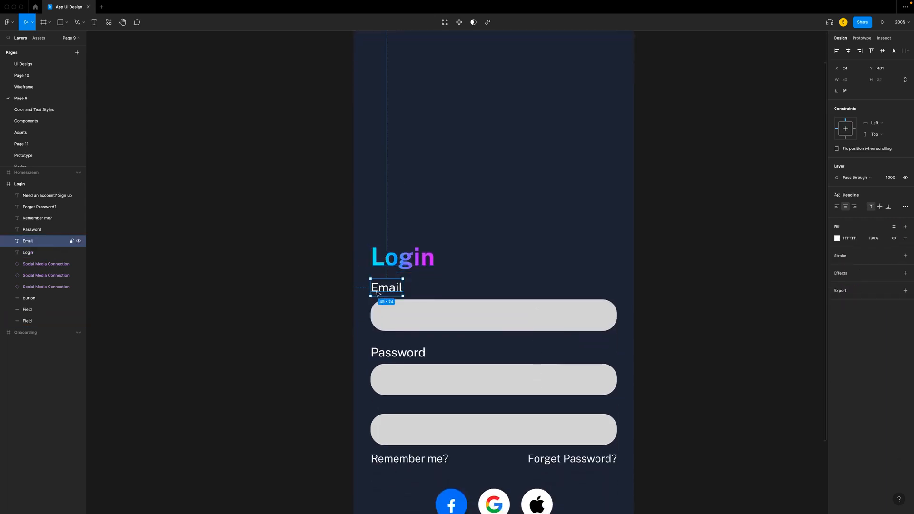
left_click(412, 358, "shift")
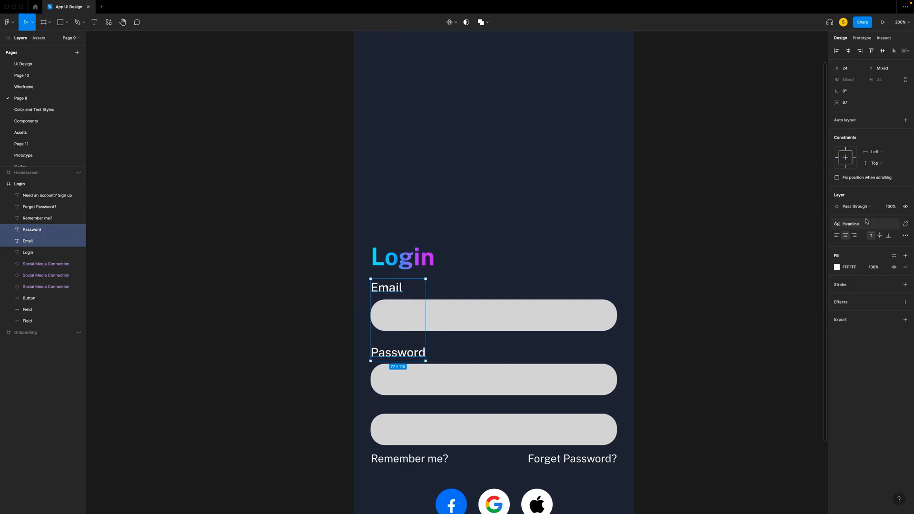
left_click(893, 256)
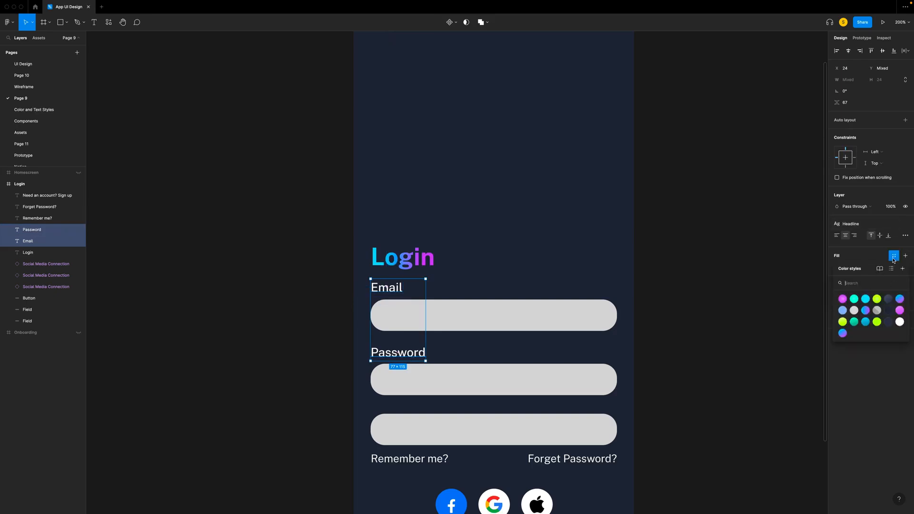
left_click(854, 311)
- Apply the White 60% color style to the Remember me? and Forget Password? texts
scroll(476, 334, "down", 3)
left_click(409, 378)
left_click(569, 381, "shift")
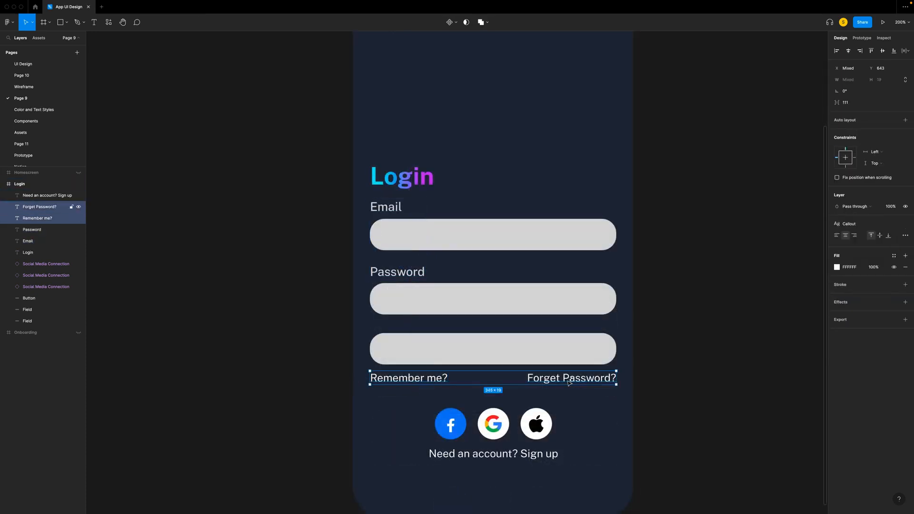
scroll(569, 382, "down", 1)
left_click(894, 255)
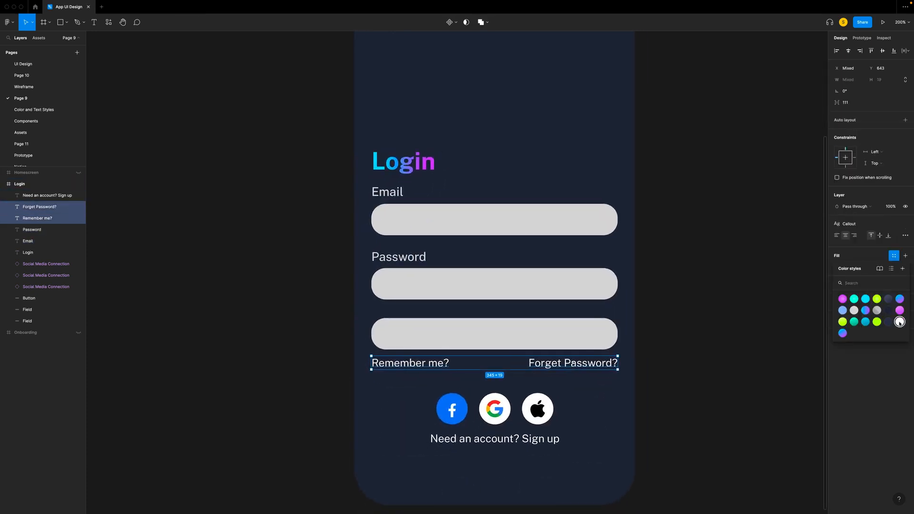
left_click(878, 311)
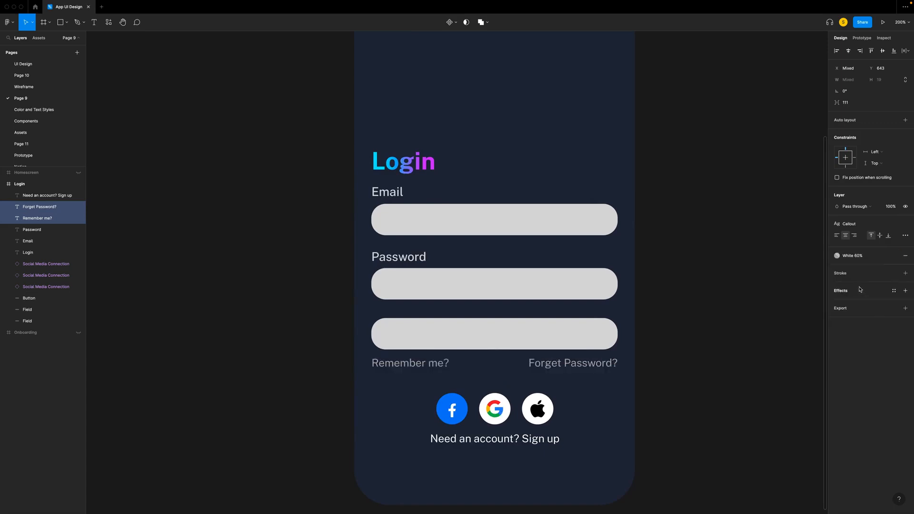
- Apply the White 60% color style to the Need an account? Sign up text
left_click(531, 439)
left_click(894, 227)
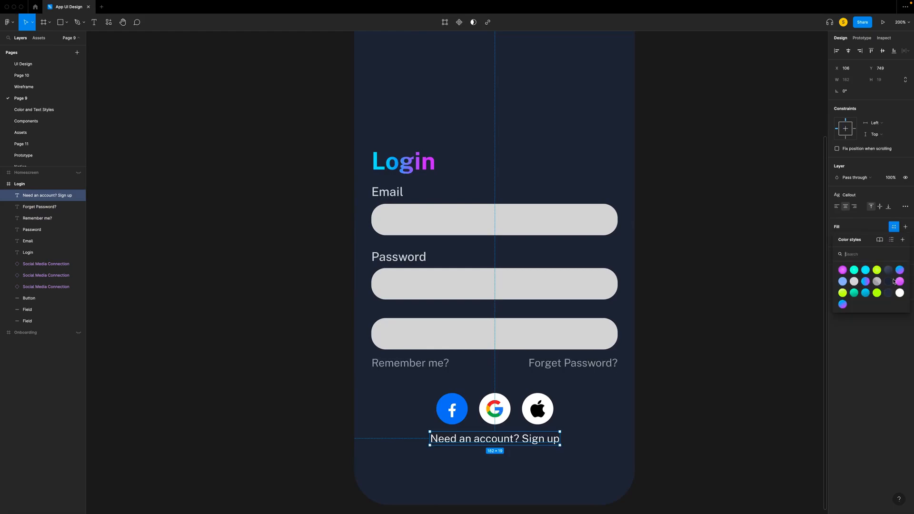
left_click(878, 284)
left_click(734, 320)
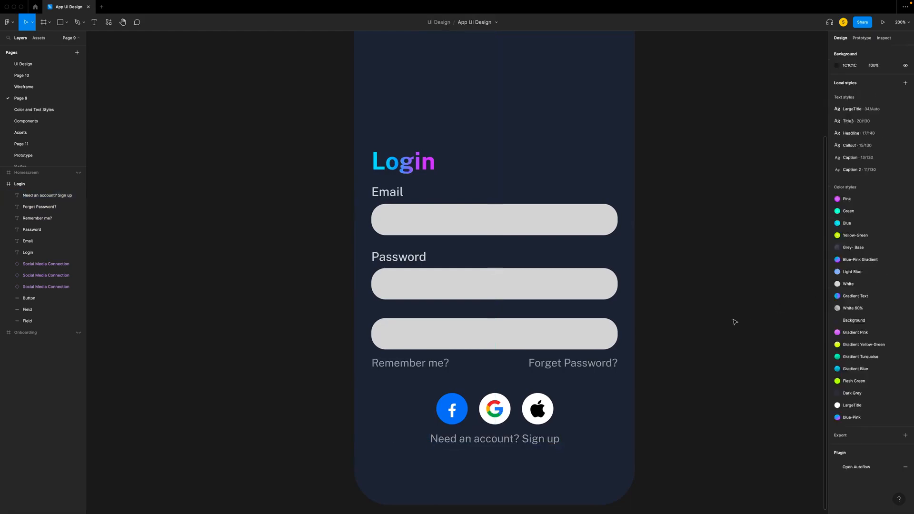
- Fill the Login screen's Button shape with the Blue-Pink Gradient color style
scroll(515, 333, "up", 1)
left_click(498, 336)
left_click(894, 195)
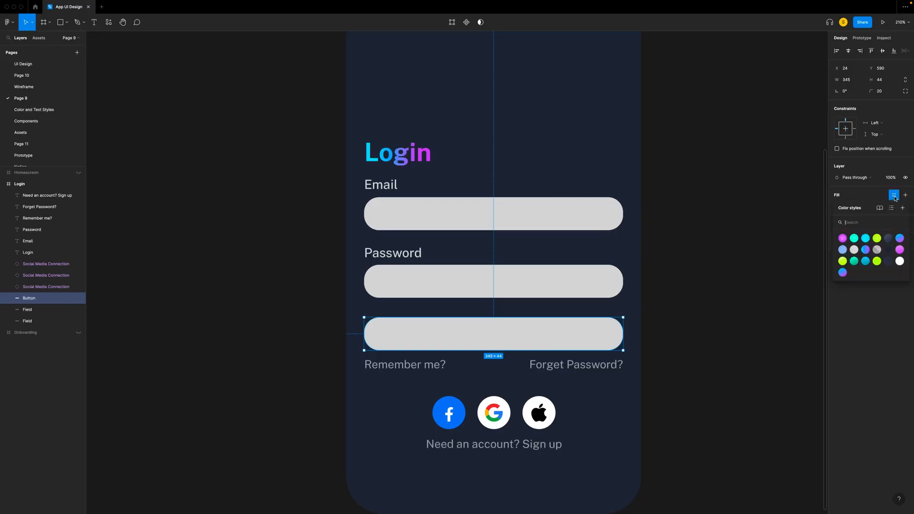
left_click(899, 238)
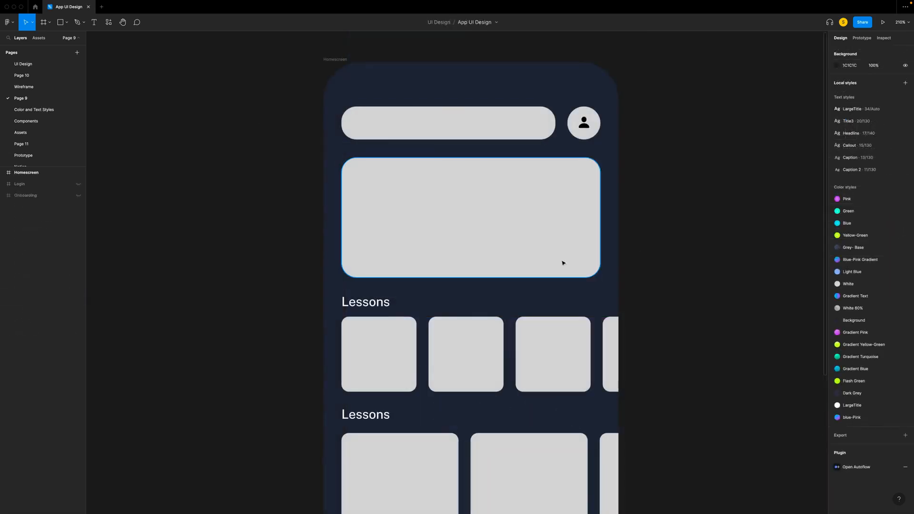
- Fill the four square instrument tiles under the Homescreen's first Lessons heading with the Grey- Base color style
left_click(383, 337)
scroll(399, 338, "down", 2)
left_click(461, 316, "shift")
left_click(549, 318, "shift")
left_click(610, 310, "shift")
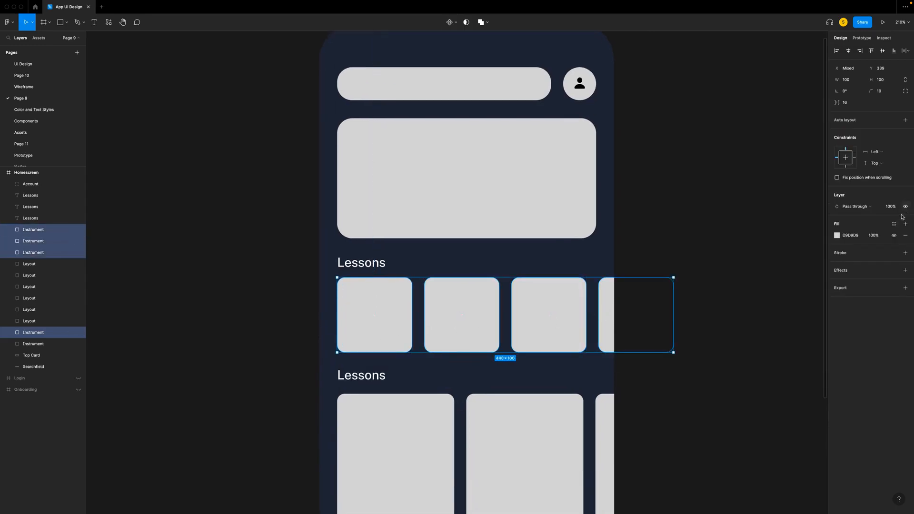
left_click(894, 223)
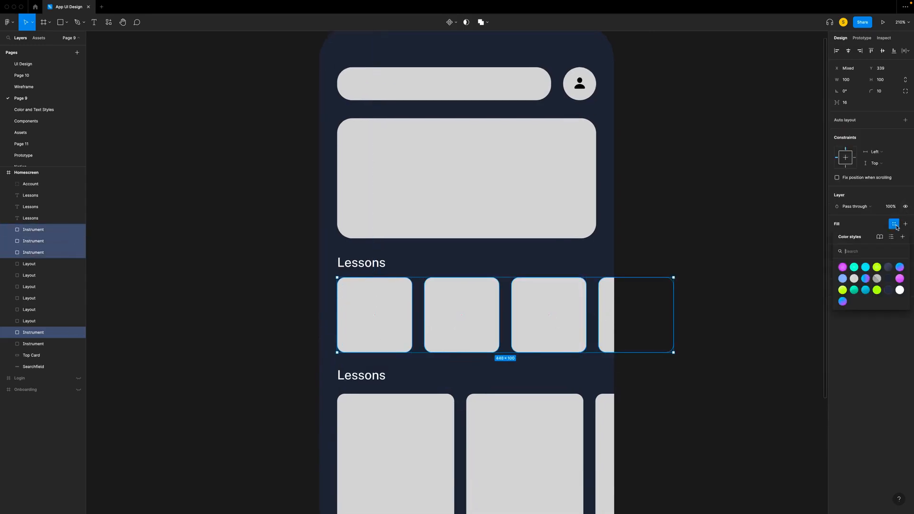
left_click(889, 268)
- Fill the six large Layout cards in the Homescreen's lower two Lessons rows with the Dark Grey color style
left_click(410, 376, "shift")
left_click(522, 381, "shift")
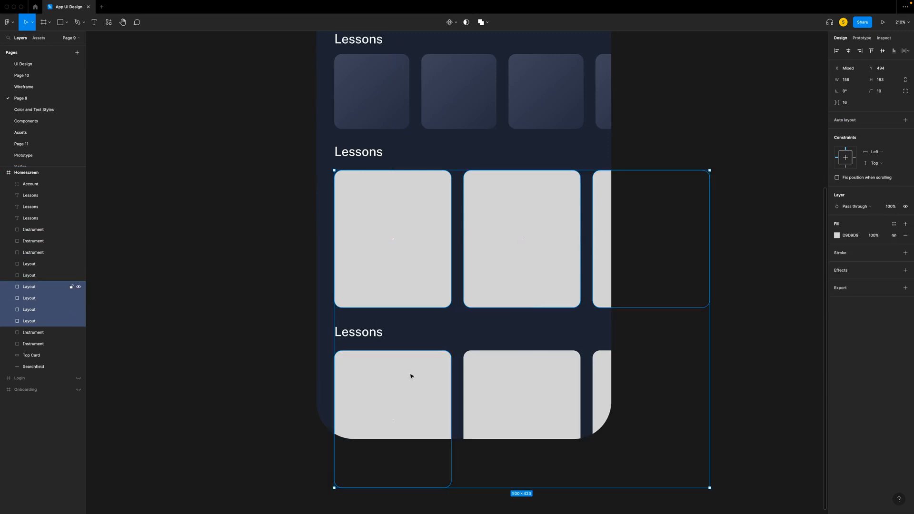
left_click(630, 369, "shift")
left_click(894, 207)
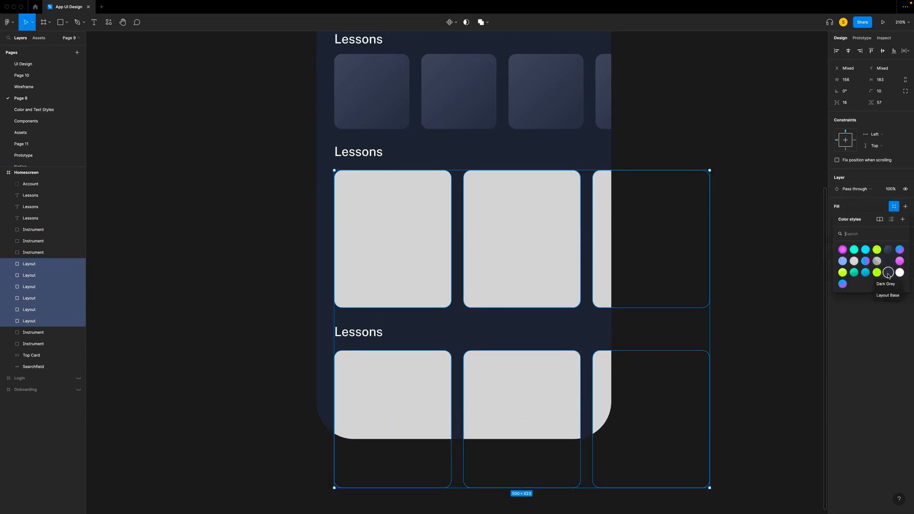
left_click(889, 273)
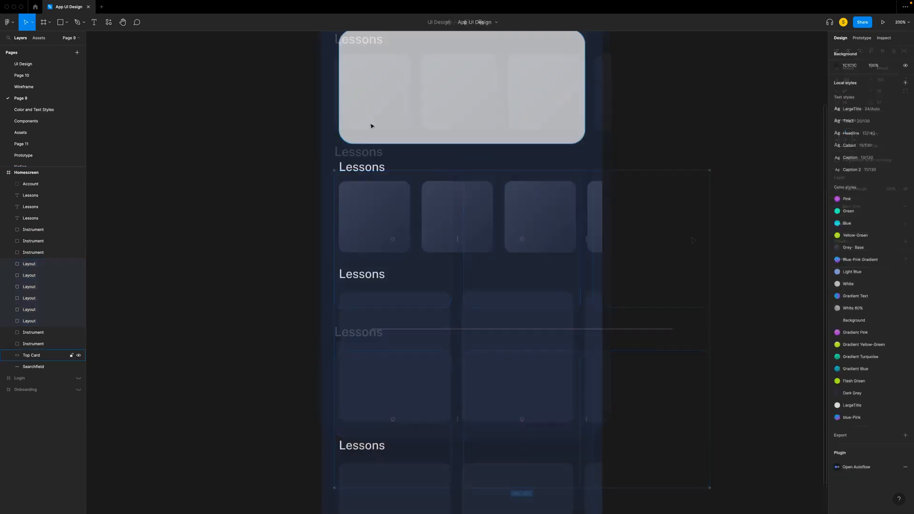
- Apply the White color style to the three Lessons headings on the Homescreen
left_click(362, 166)
left_click(362, 274, "shift")
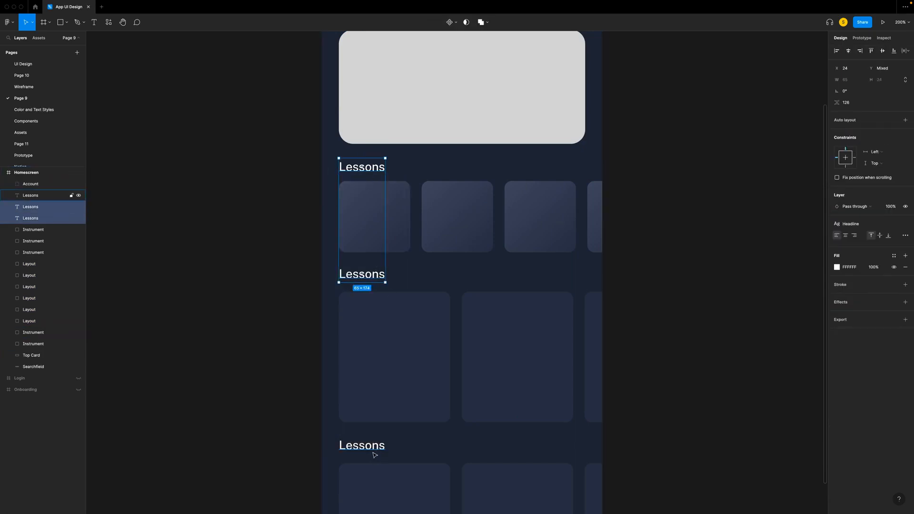
left_click(375, 449, "shift")
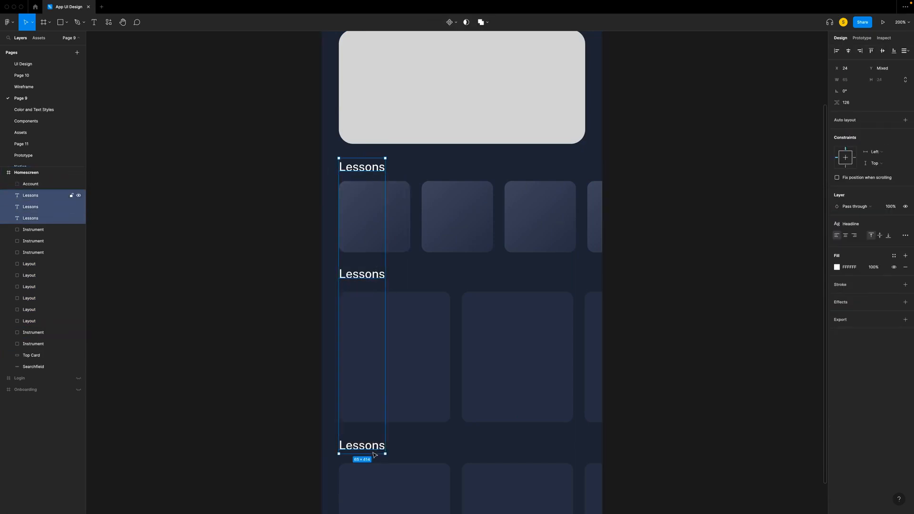
left_click(894, 227)
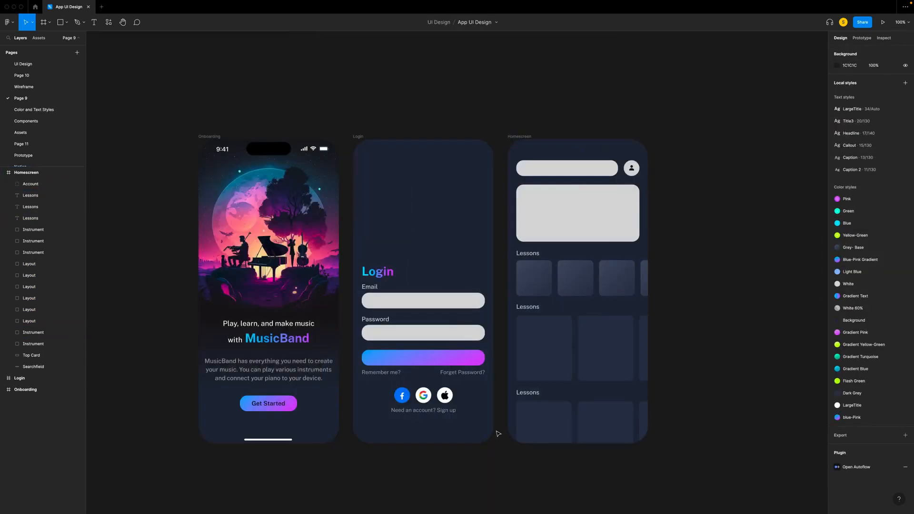
- Apply the White color style to only the words Sign up in the Login screen's account text
left_click(429, 414)
scroll(460, 379, "up", 5)
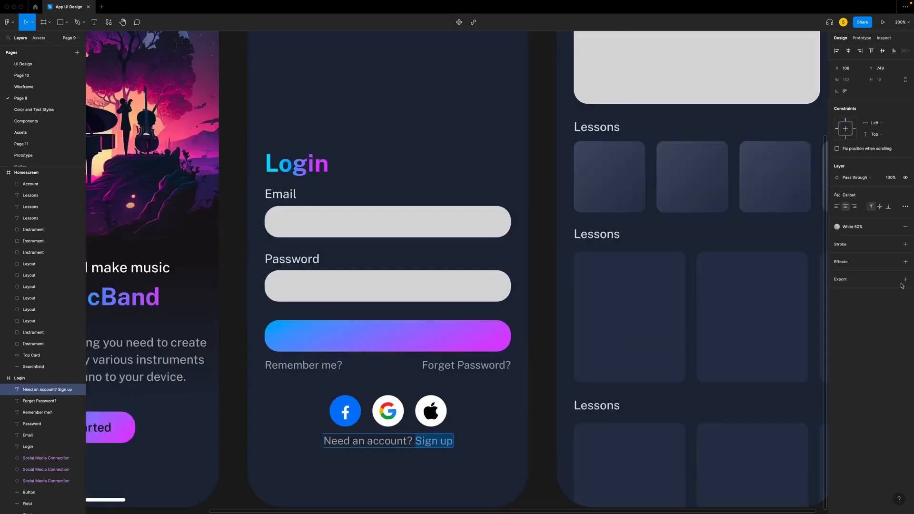
left_click(852, 226)
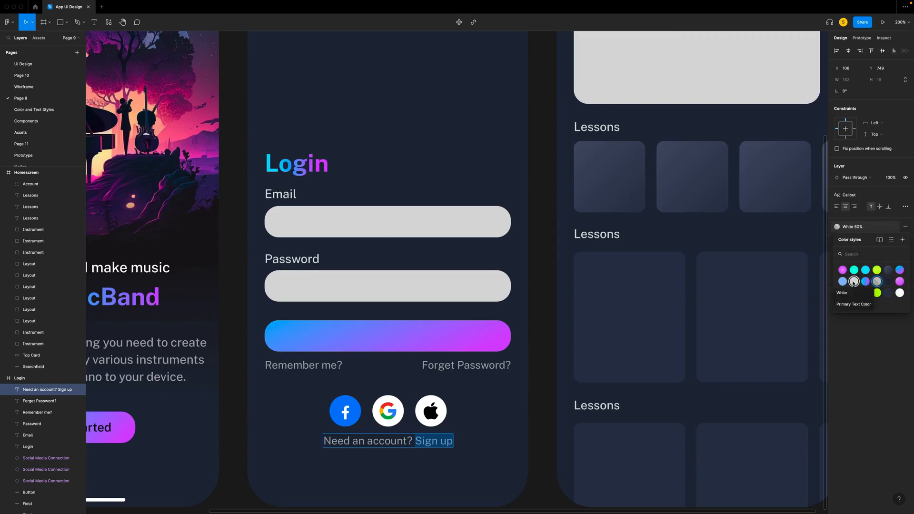
left_click(854, 283)
left_click(549, 243)
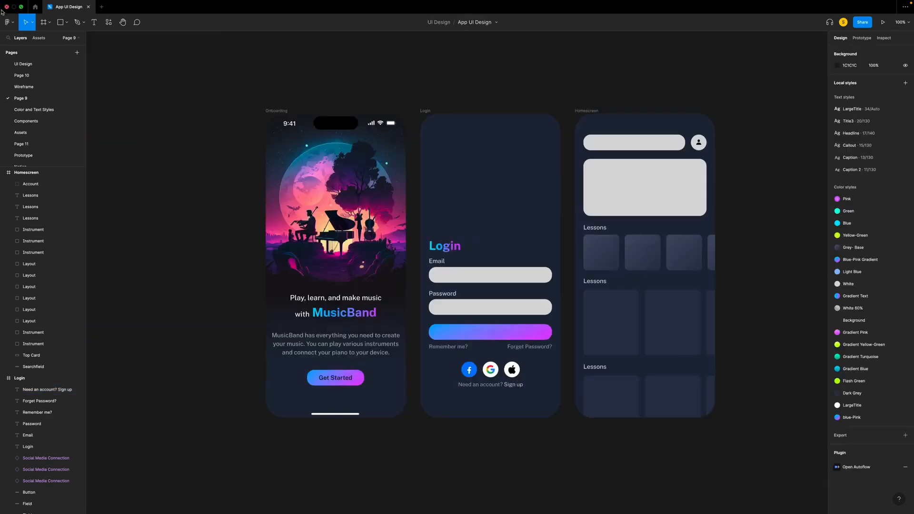
- Bring the Drum frame from the Wireframe page into Page 9 and fill it with the Background color style
left_click(31, 89)
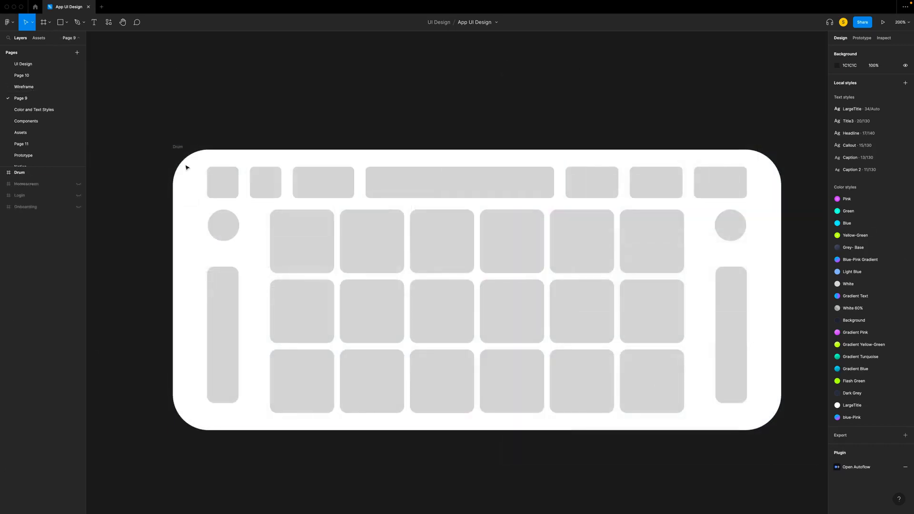
left_click(178, 148)
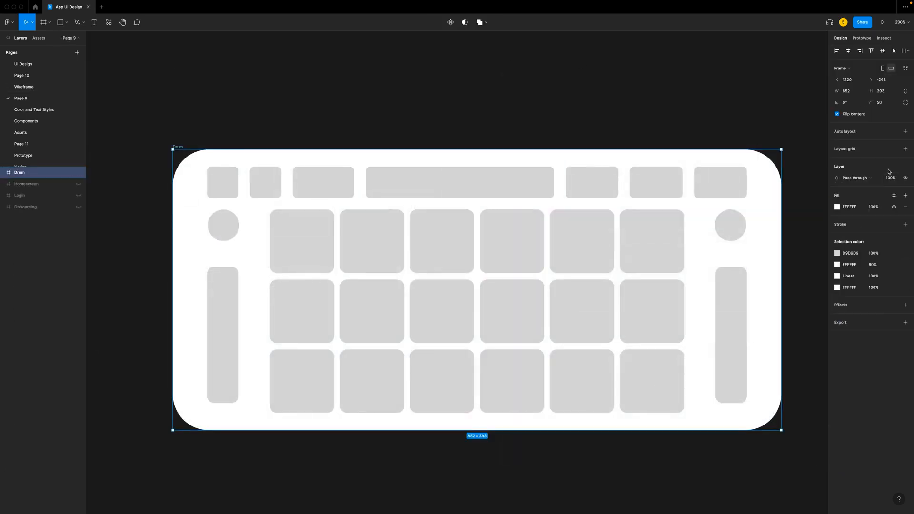
left_click(895, 195)
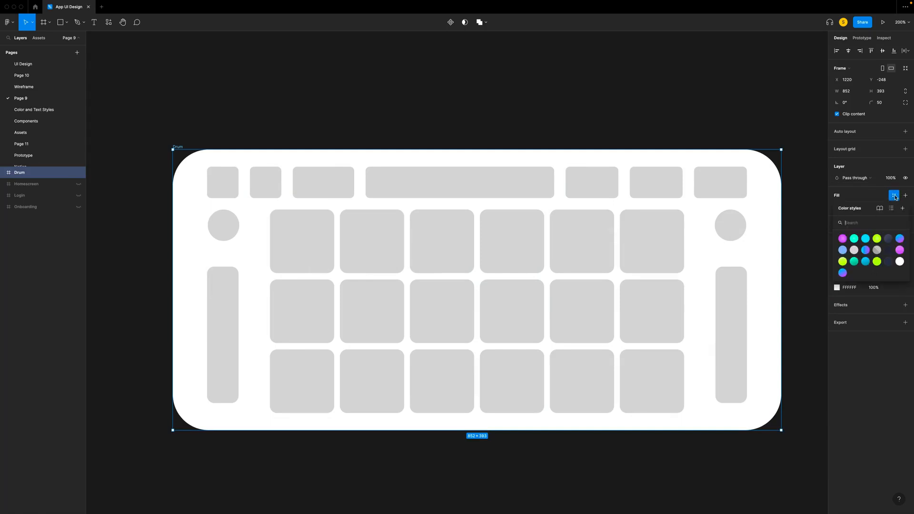
left_click(891, 253)
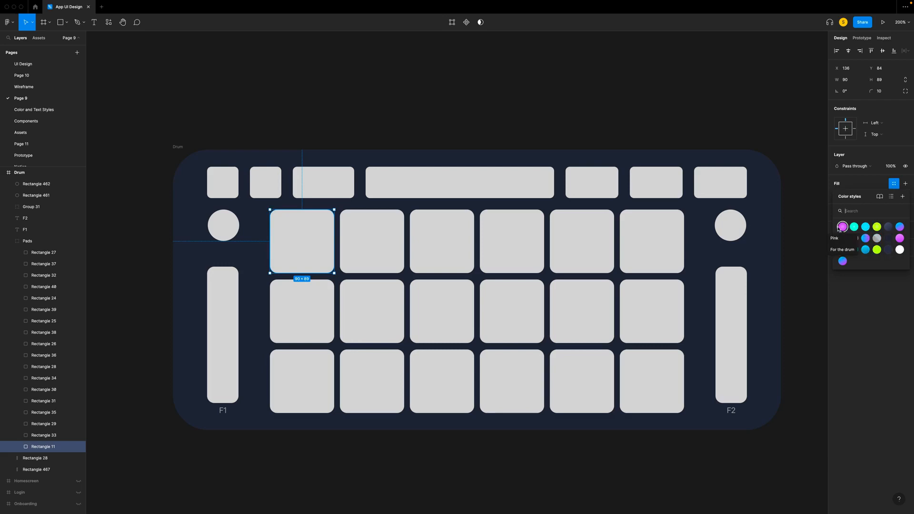
- Select the corner pads in the upper row plus the inner pads forming the drum pattern and fill them with the Pink color style
left_click(376, 313, "shift")
left_click(441, 313, "shift")
left_click(511, 314, "shift")
left_click(512, 373, "shift")
left_click(571, 375, "shift")
left_click(640, 371, "shift")
left_click(590, 319, "shift")
left_click(640, 307, "shift")
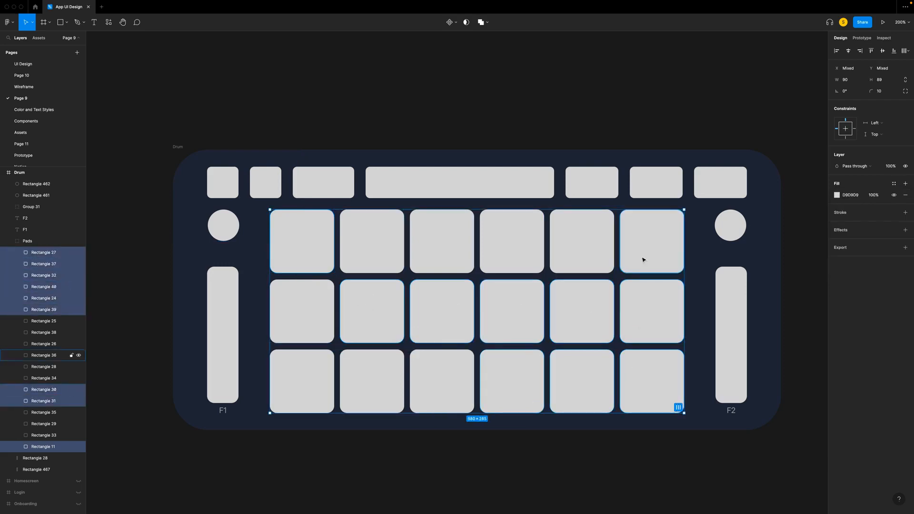
left_click(642, 257, "shift")
left_click(894, 183)
left_click(841, 234)
- Apply the Yellow-Green color style to the middle row's fourth and fifth drum pads and the bottom row's last pad
left_click(369, 235)
left_click(309, 310, "shift")
left_click(386, 379, "shift")
left_click(513, 317, "shift")
left_click(573, 307, "shift")
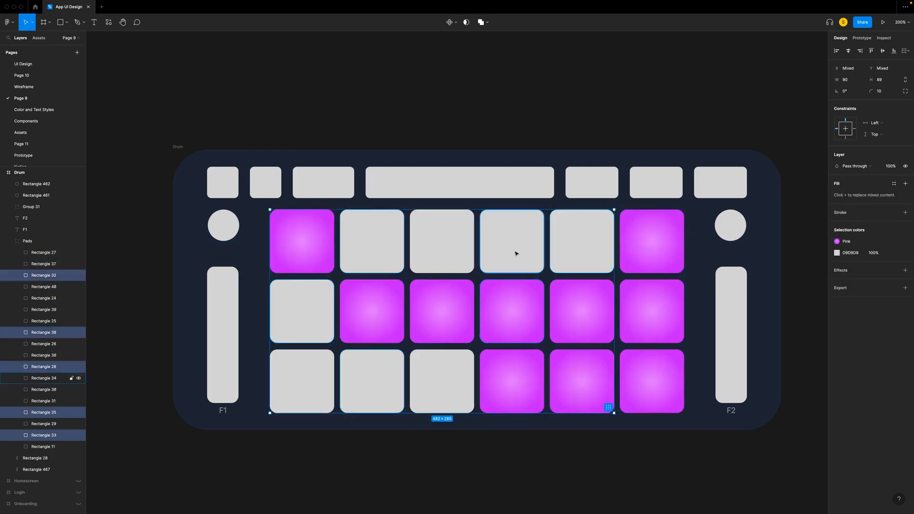
left_click(526, 253, "shift")
left_click(577, 247, "shift")
left_click(642, 371, "shift")
left_click(859, 242)
left_click(796, 274)
left_click(435, 55)
- Apply the Blue color style to the top row's second and fourth drum pads, the middle row's first and the bottom row's second
double_click(307, 310)
left_click(374, 253, "shift")
left_click(376, 374, "shift")
left_click(519, 253, "shift")
left_click(643, 250, "shift")
left_click(852, 242)
left_click(857, 253)
left_click(784, 273)
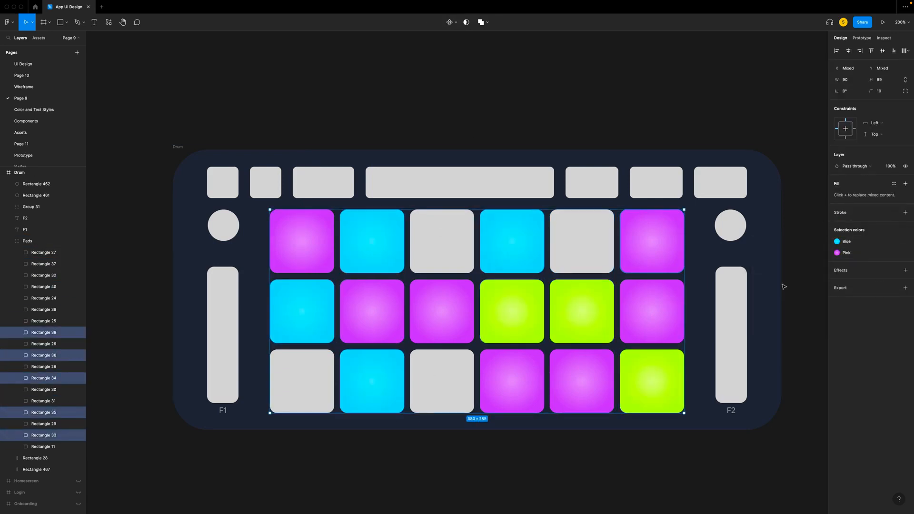
- Fill the four remaining grey drum pads in the top and bottom rows with the Green color style
left_click(431, 245)
left_click(581, 241, "shift")
left_click(308, 367, "shift")
left_click(440, 378, "shift")
left_click(894, 183)
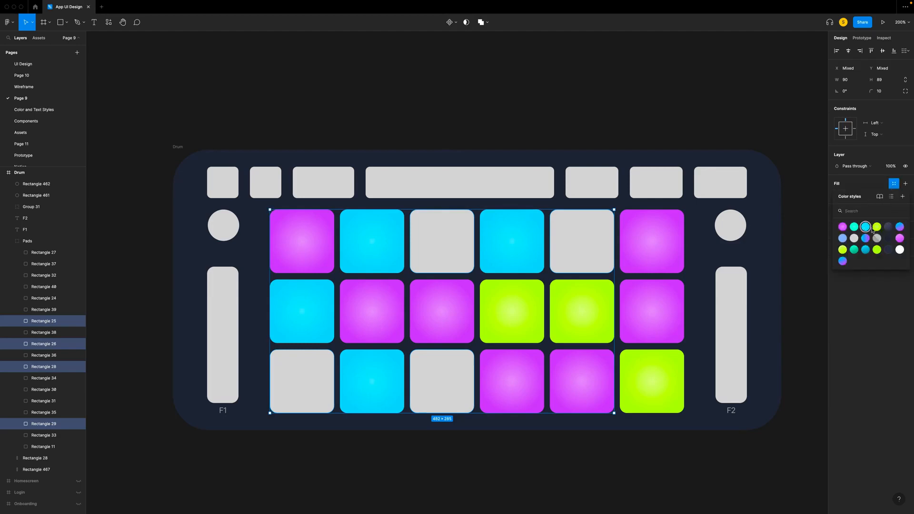
left_click(853, 227)
left_click(573, 107)
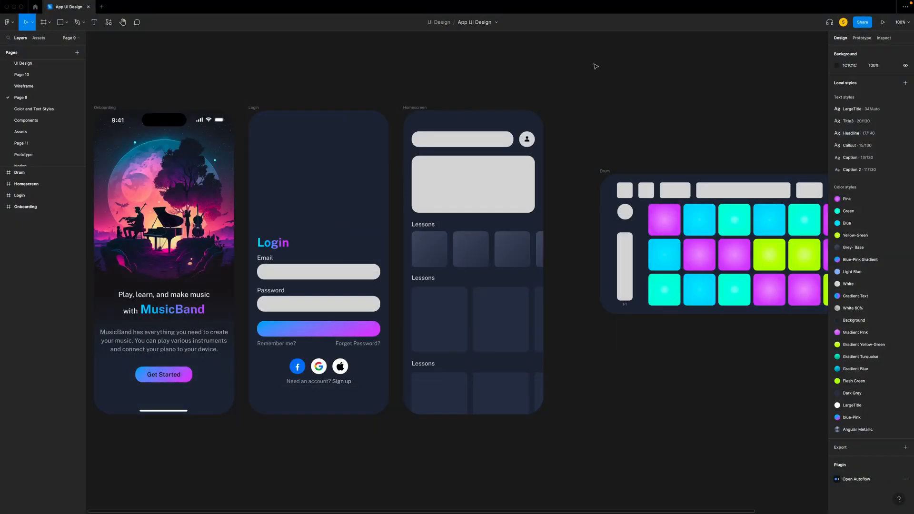
- Hide the Drum frame on Page 9
left_click(79, 175)
left_click(79, 174)
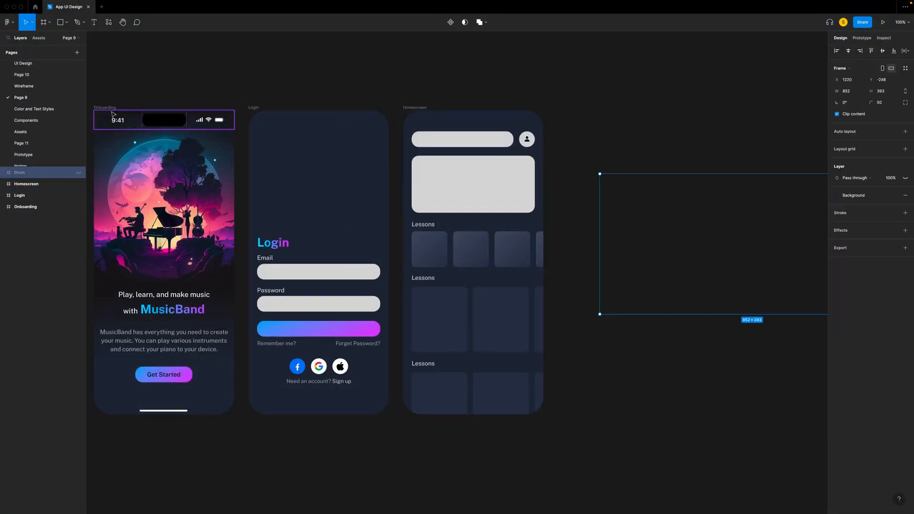
- Hide the Onboarding and Homescreen frames so that only the Login frame remains on Page 9
left_click(76, 208)
left_click(79, 207)
left_click(253, 96)
scroll(246, 107, "up", 1)
left_click(26, 184)
left_click(78, 184)
key("ctrl+plus")
scroll(162, 184, "up", 5)
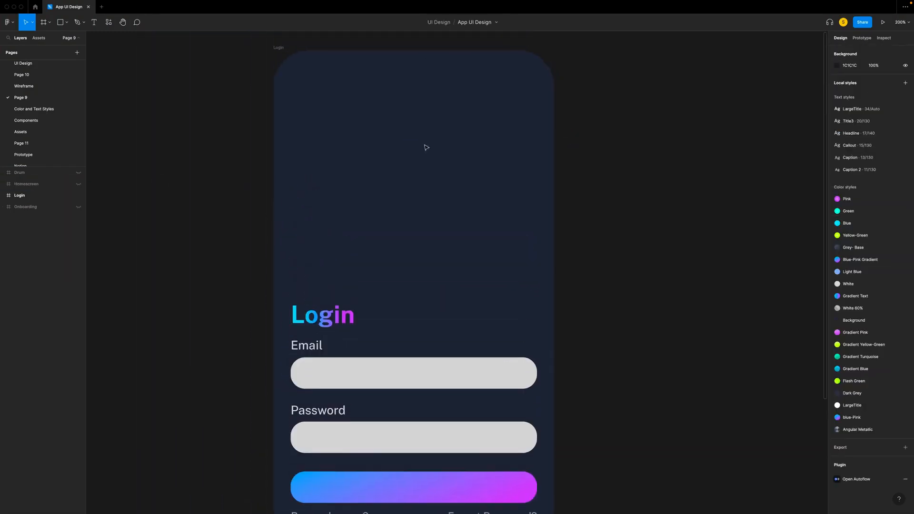
- Copy the round moonlit image with the violinist and pianist from the Assets page into the Login frame on Page 9
left_click(28, 132)
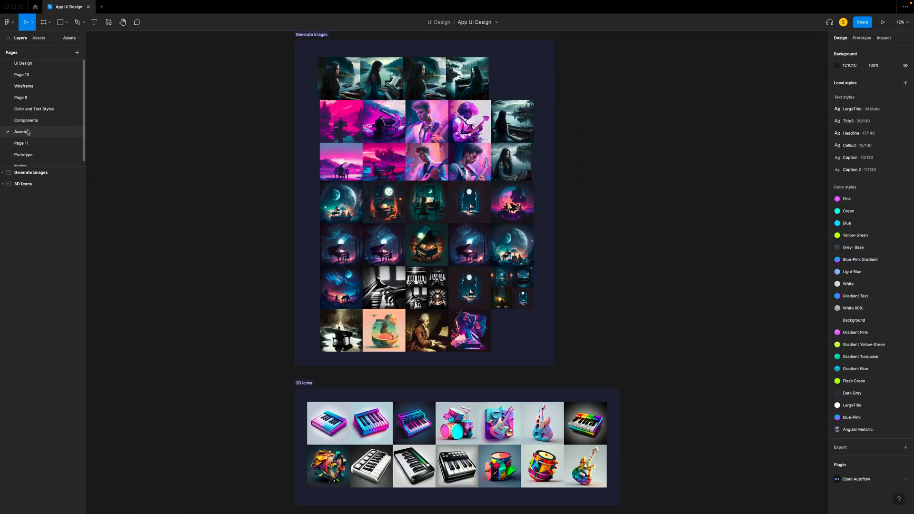
scroll(578, 280, "up", 2)
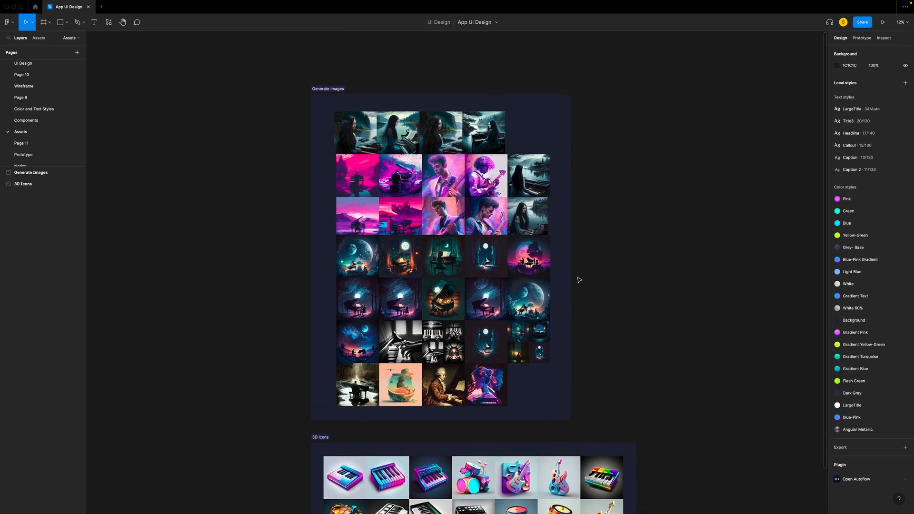
key("super+plus")
scroll(579, 280, "up", 4)
scroll(580, 280, "down", 3)
scroll(579, 280, "down", 1)
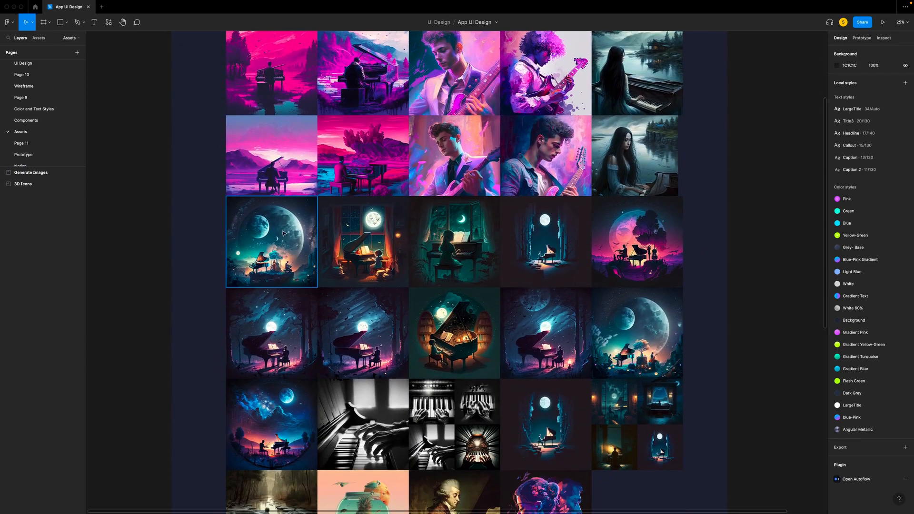
scroll(283, 233, "down", 1)
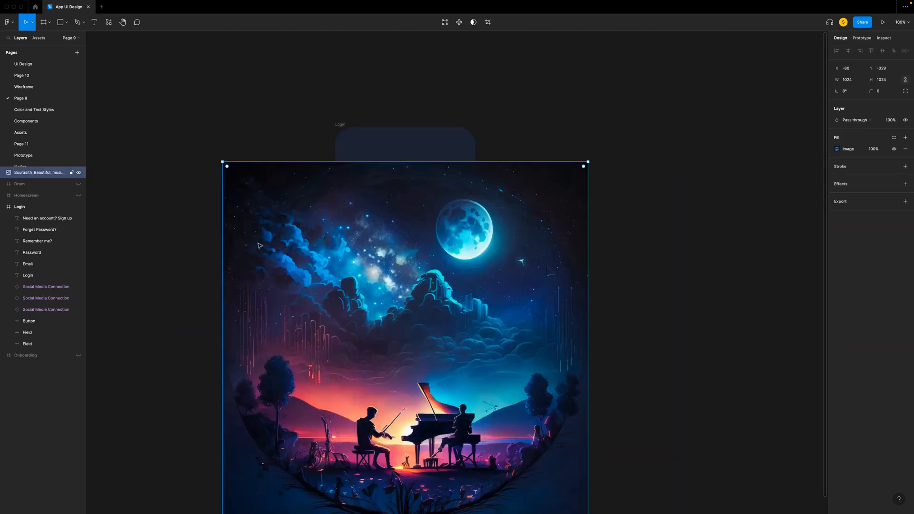
left_click_drag(259, 242, 373, 208)
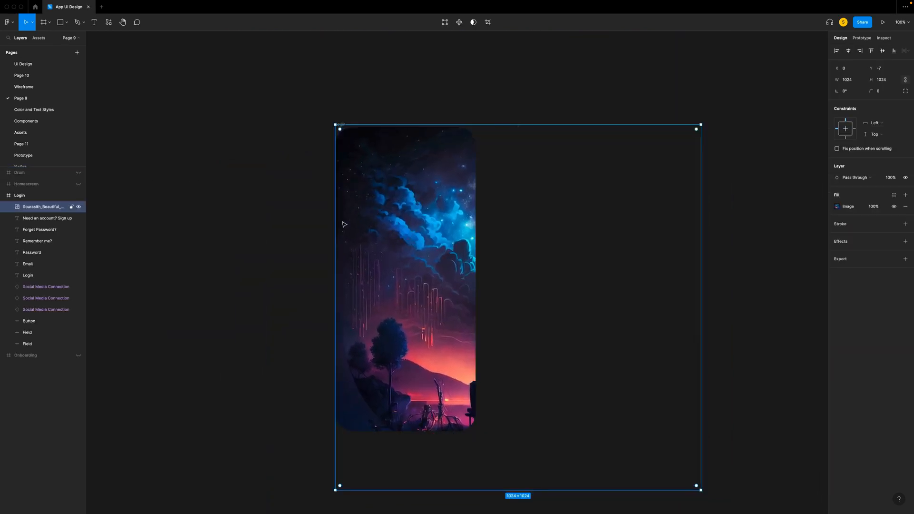
- Scale the image down proportionally to about 420 × 420 and centre it horizontally in the Login frame
scroll(360, 226, "right", 5)
scroll(360, 227, "down", 2)
key("k")
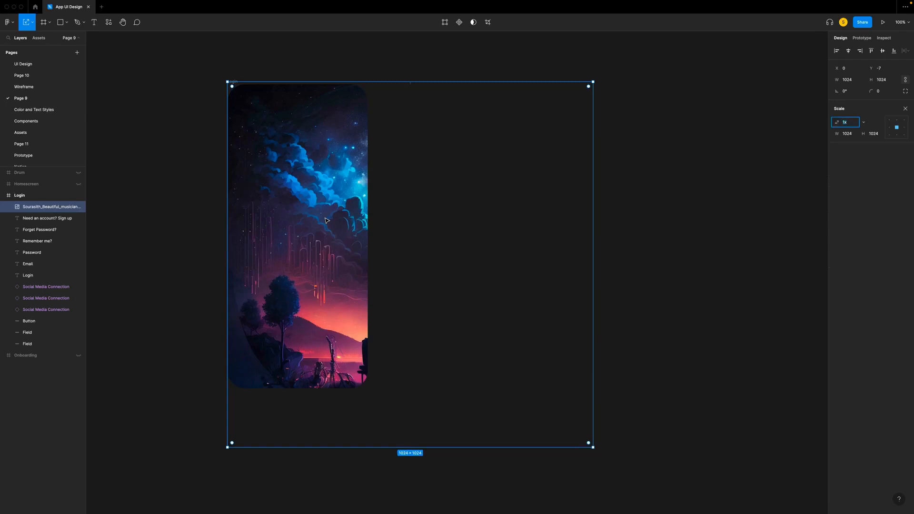
left_click_drag(591, 450, 338, 234)
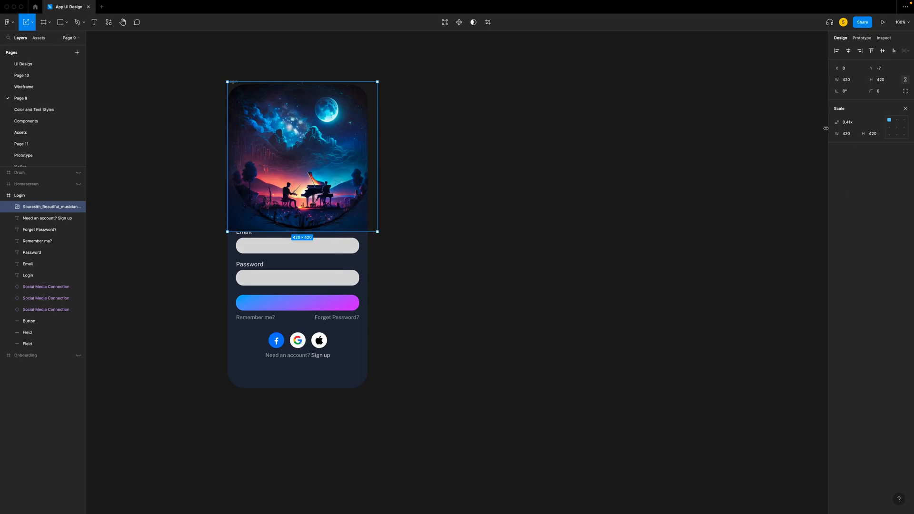
left_click(849, 50)
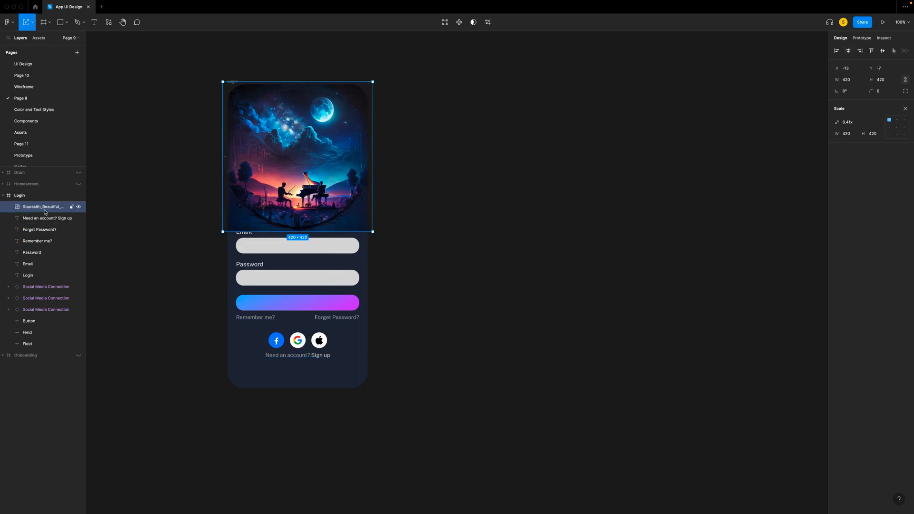
- Place the image behind all other Login layers and scale it down slightly to fit the frame's width
left_click_drag(40, 211, 27, 349)
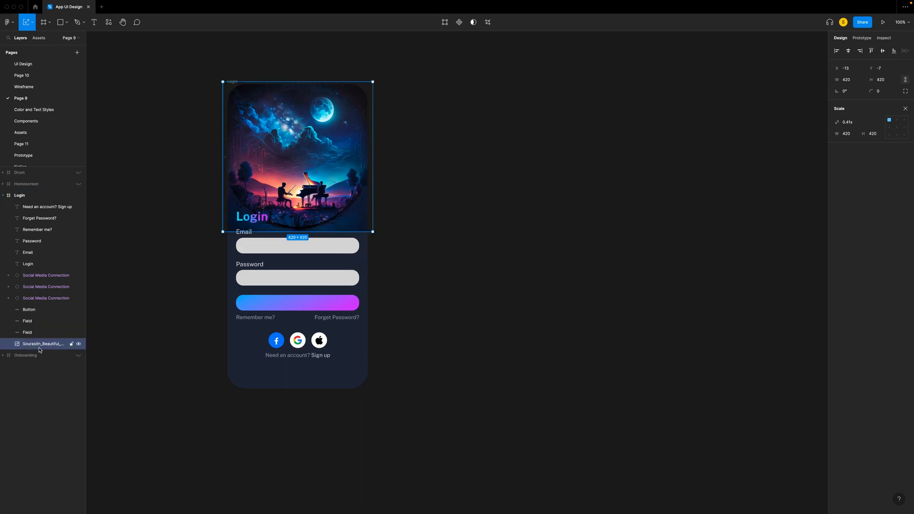
key("k")
scroll(447, 252, "up", 1)
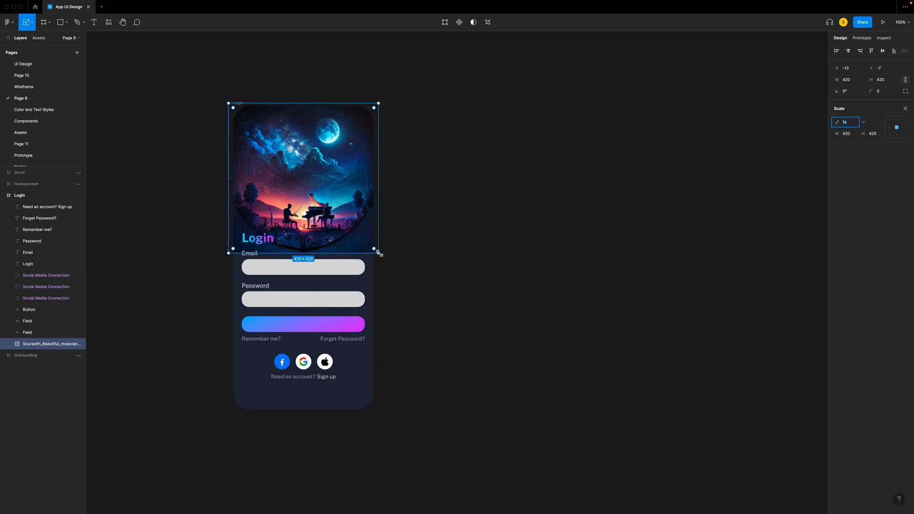
left_click_drag(375, 251, 372, 248)
left_click_drag(231, 246, 233, 246)
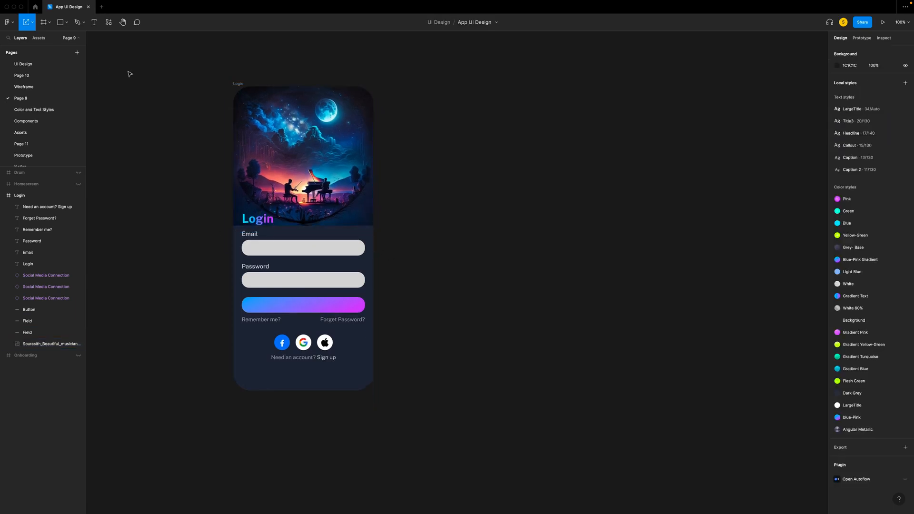
- Draw a frame 393 wide over the lower part of the Login screen and set its height to 546
key("f")
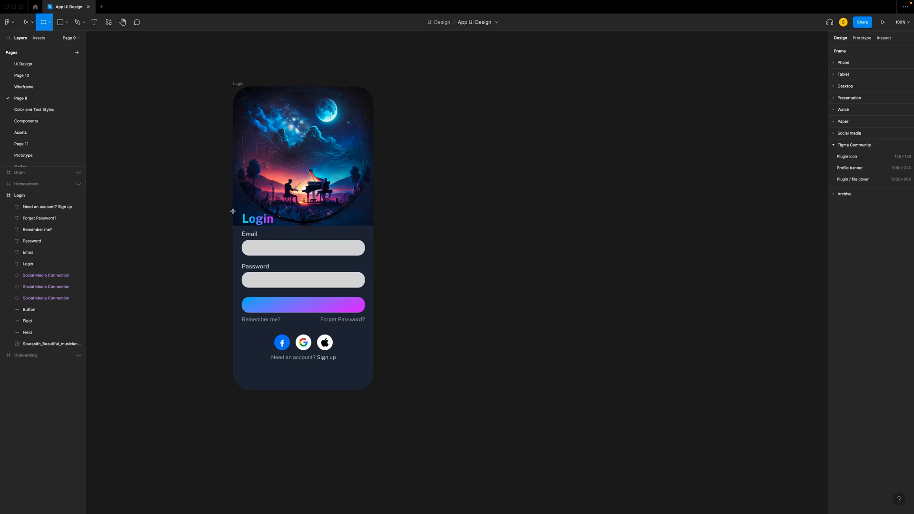
left_click_drag(233, 213, 374, 391)
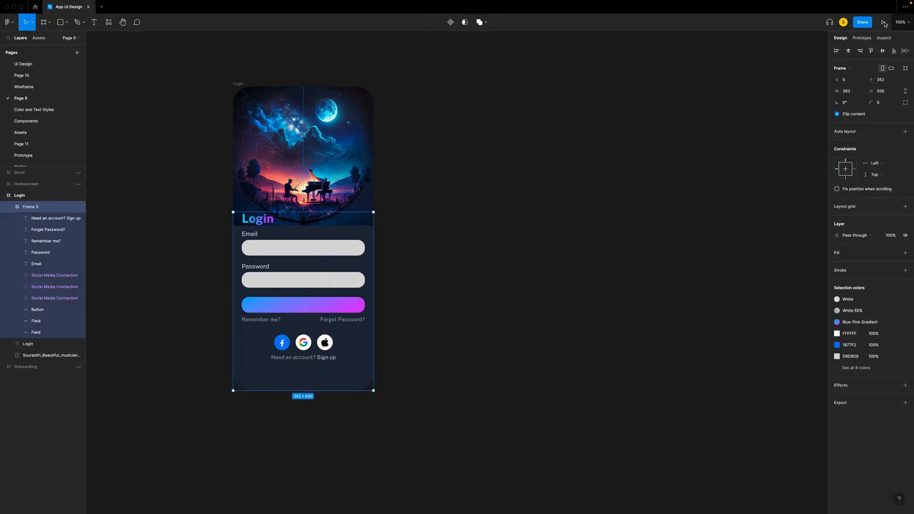
left_click(891, 95)
left_click_drag(891, 95, 871, 93)
type("546")
key("Return")
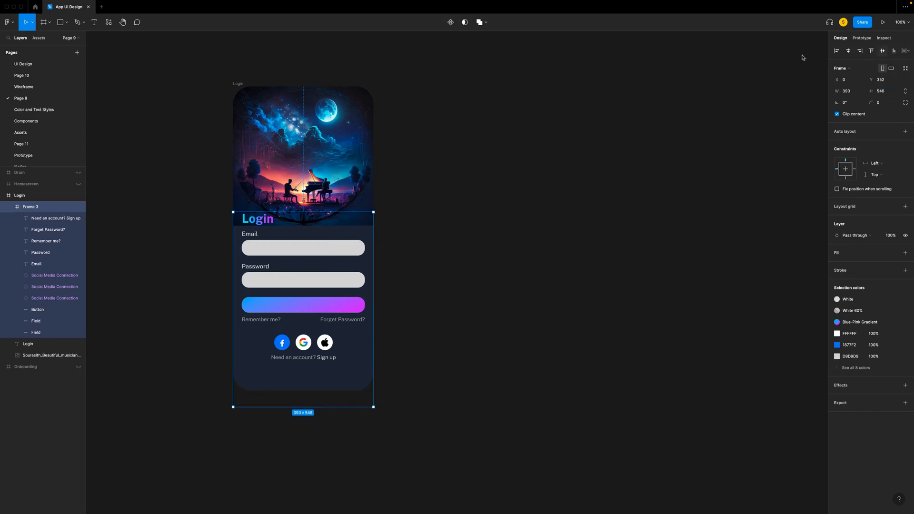
- Move the form layers out of the new frame, stack it directly above the image, and align it to the Login screen's bottom edge
left_click(39, 219)
left_click(55, 298, "shift")
left_click_drag(54, 298, 30, 197)
left_click(32, 301)
left_click(36, 310)
left_click(37, 321, "shift")
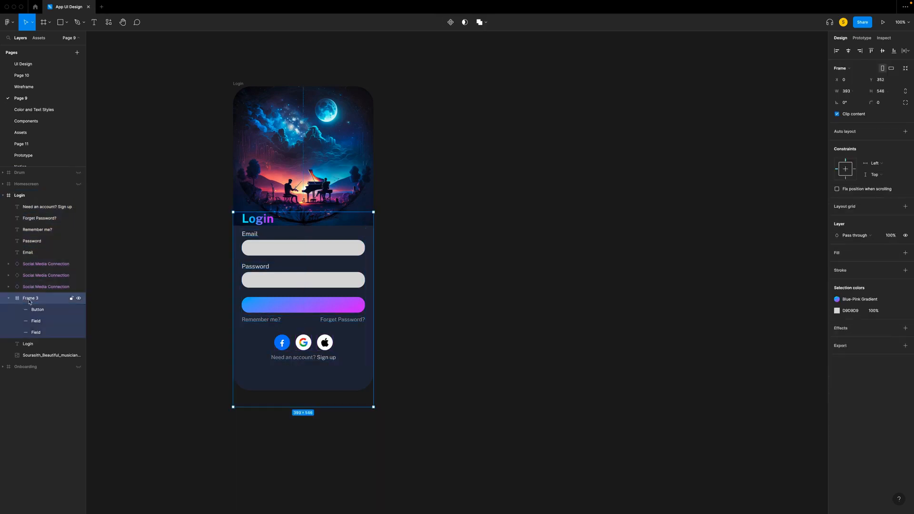
left_click(38, 332, "shift")
left_click_drag(39, 332, 40, 294)
left_click(39, 333)
left_click(35, 344)
left_click_drag(35, 344, 39, 327)
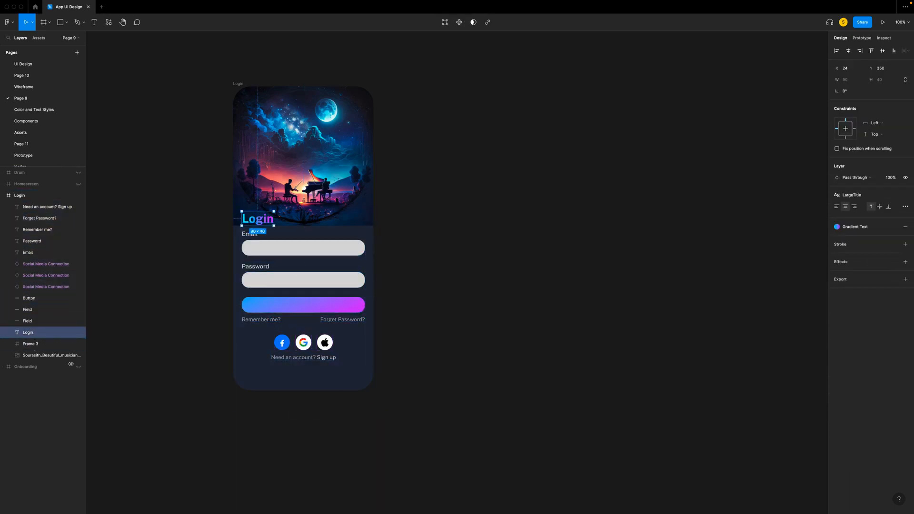
left_click(33, 344)
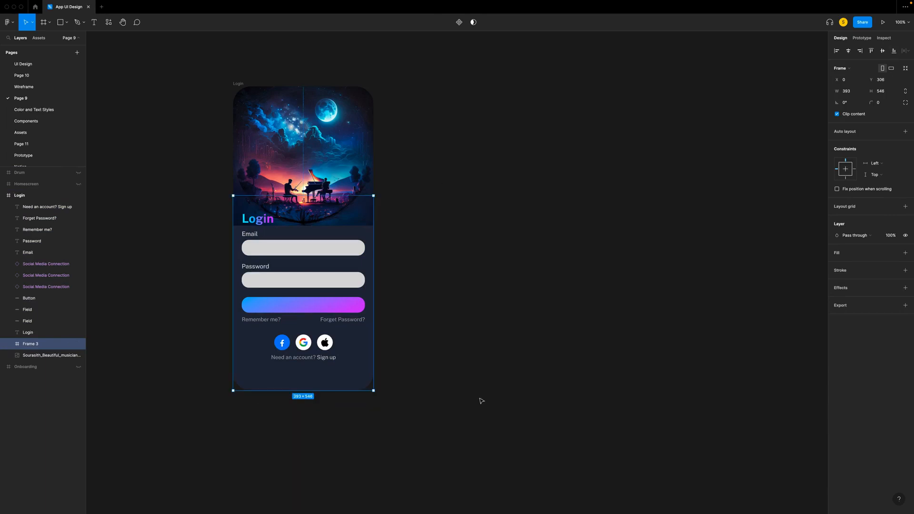
- Give the new frame a linear gradient fill and add two intermediate stops to the gradient
left_click(906, 252)
left_click(837, 265)
left_click(755, 266)
left_click(758, 278)
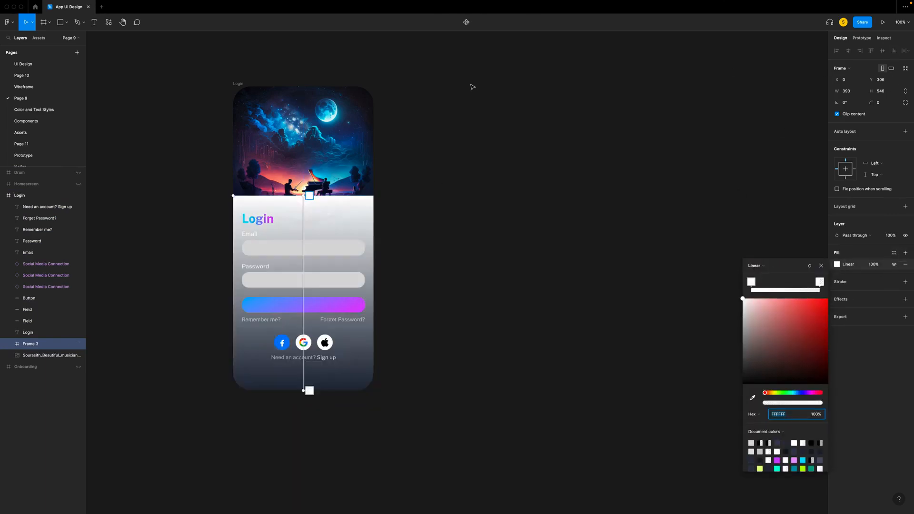
left_click(304, 244)
left_click(304, 325)
- Set the gradient's first stop to 0D1731 with 0% opacity
left_click(752, 281)
type("0D1731")
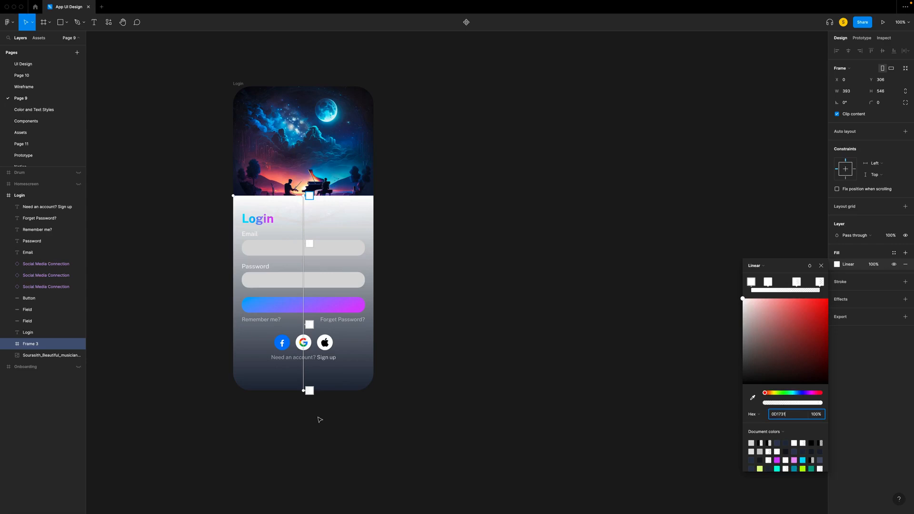
left_click(309, 243)
left_click(751, 282)
left_click_drag(820, 402, 754, 407)
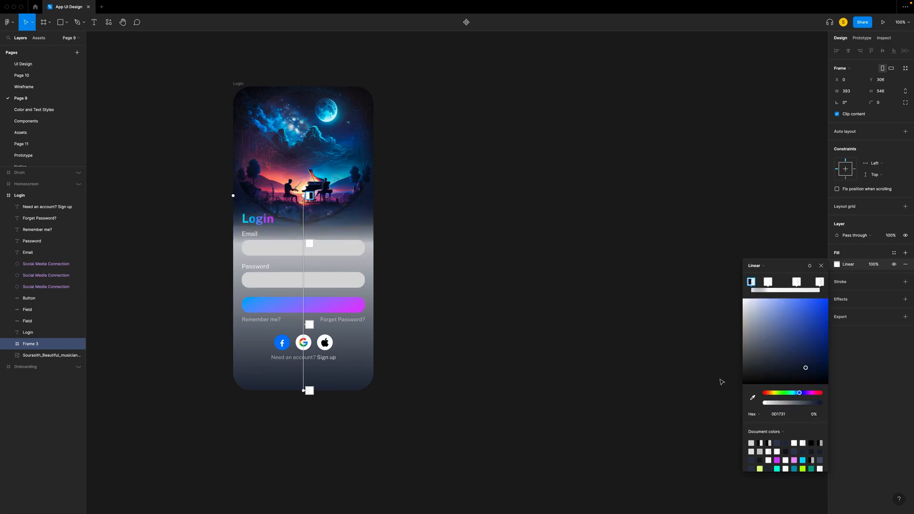
- Set the gradient's second stop to 0D1731 at 100% opacity
left_click(309, 243)
left_click(786, 414)
type("0D1731")
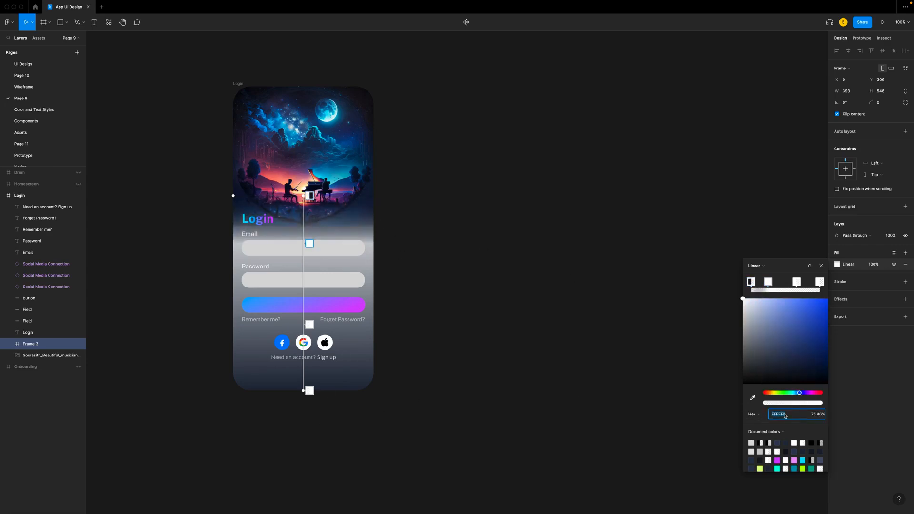
key("Return")
left_click_drag(807, 404, 848, 403)
- Set the color of the gradient's third and last stops to 212739
left_click(797, 282)
left_click(781, 414)
type("21273")
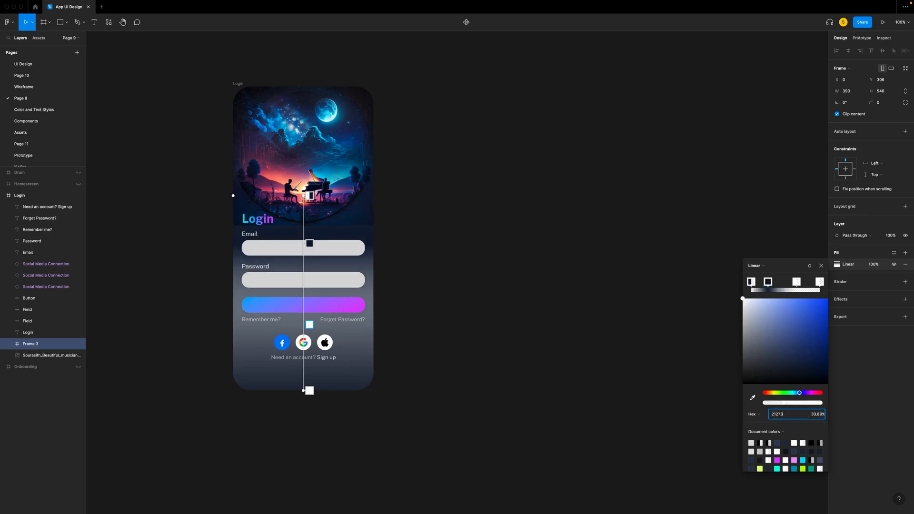
type("9")
key("Return")
left_click(795, 416)
left_click(310, 390)
left_click(804, 416)
type("212739")
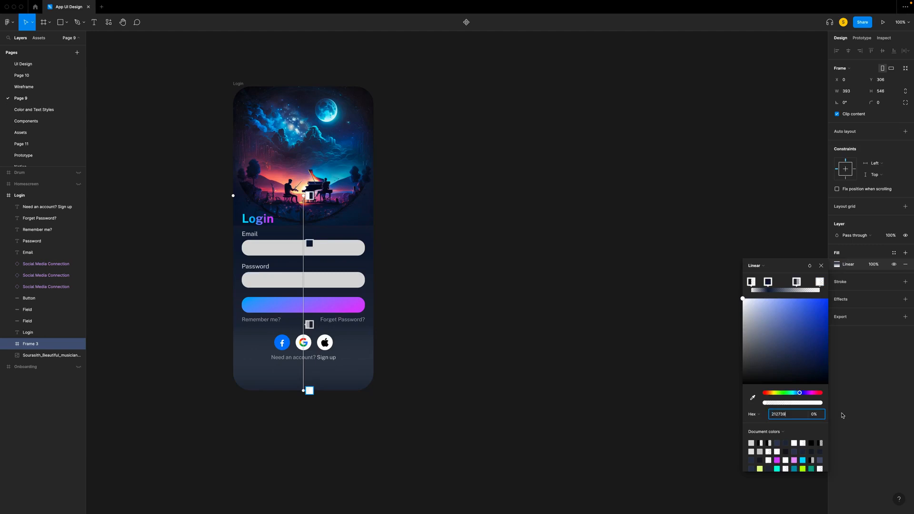
key("Return")
- Move the gradient's second stop slightly upward and set the third stop's opacity to 60%
key("super+plus")
left_click_drag(433, 296, 433, 262)
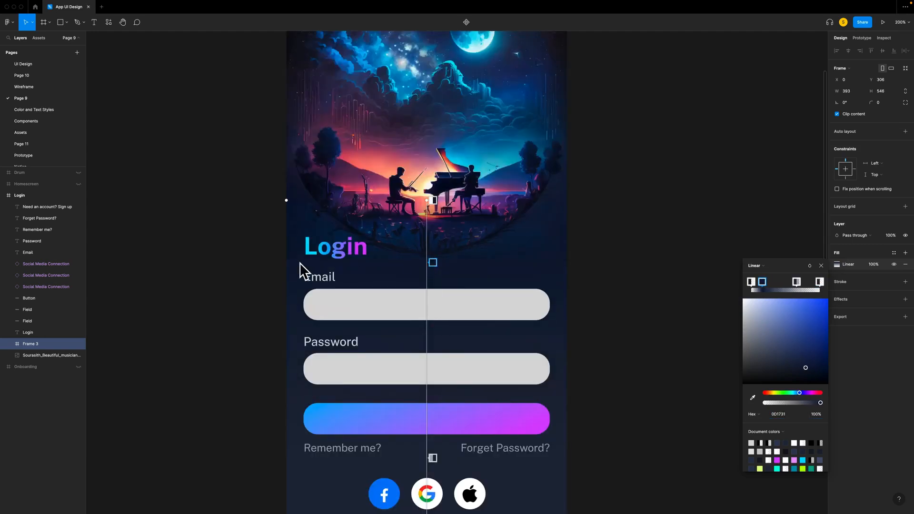
scroll(379, 305, "down", 5)
left_click(433, 270)
left_click(815, 414)
type("60")
key("Return")
- Set the gradient's last stop to 100% opacity and shift the third stop slightly upward
left_click(433, 401)
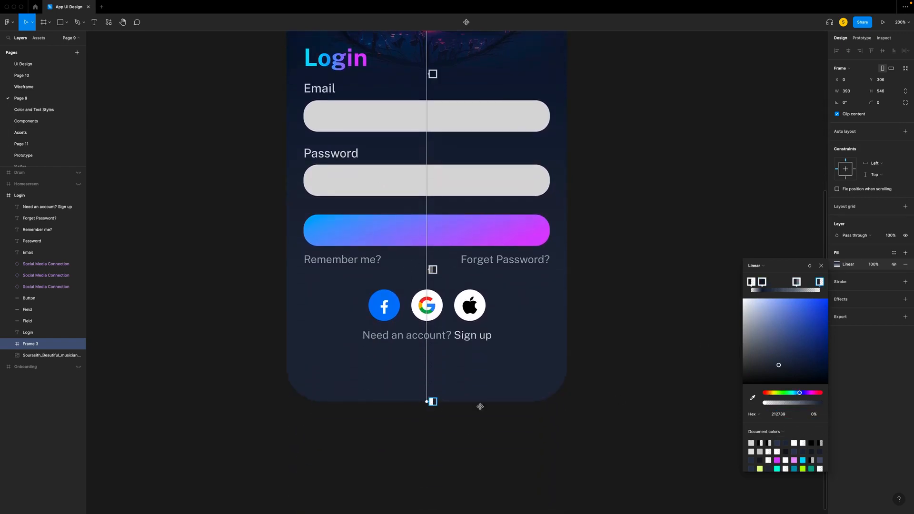
left_click(815, 414)
type("100")
key("Return")
left_click_drag(433, 269, 433, 248)
left_click(822, 266)
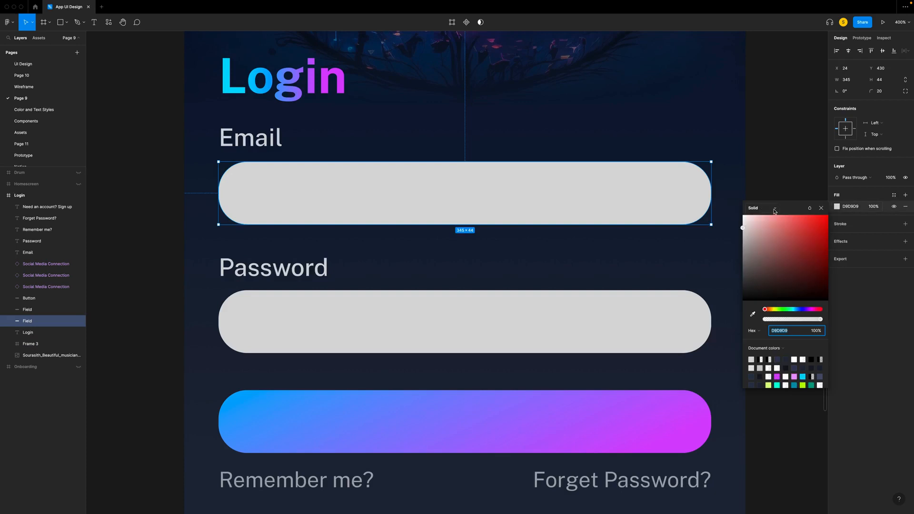
- Fill the Email field with a vertical linear gradient from near-black at the upper edge to 1D2130 at the lower edge
left_click(757, 208)
left_click(762, 218)
type("11131C")
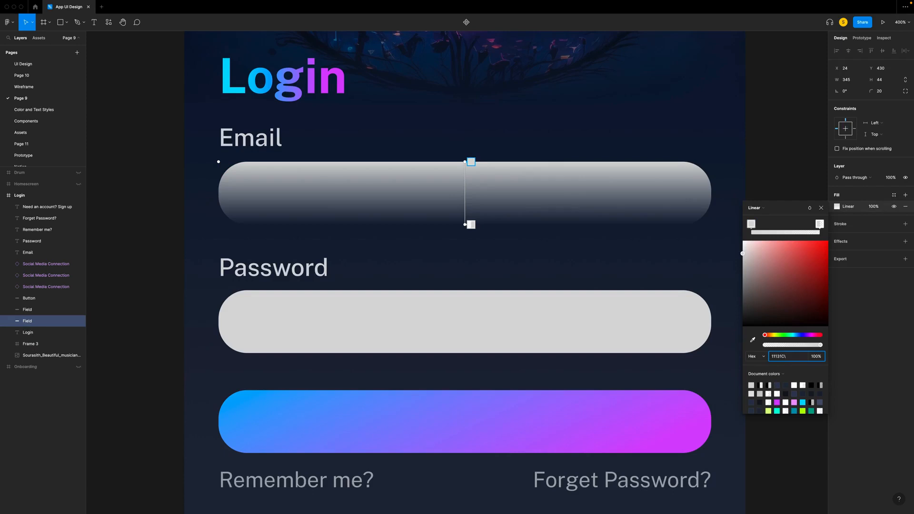
key("Return")
left_click(820, 224)
type("1D2130")
key("Return")
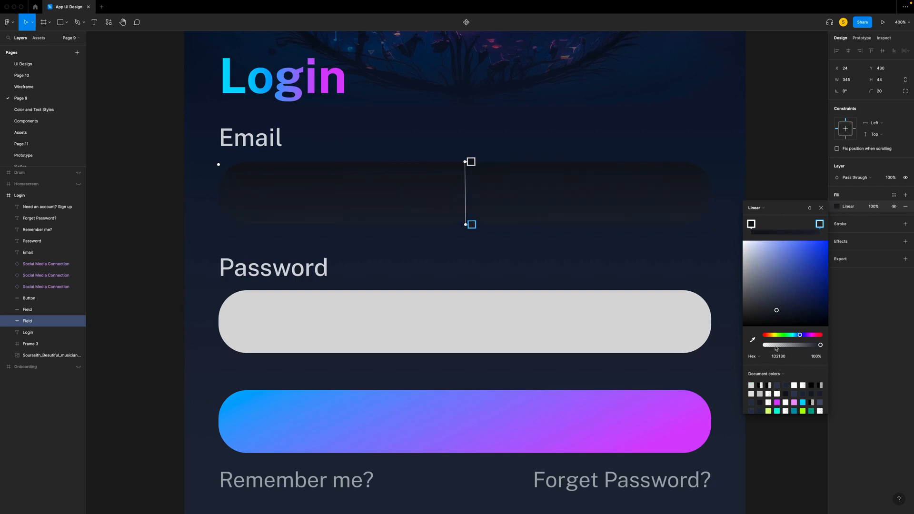
- Set the Email field's corner radius to 10
left_click(821, 208)
left_click(889, 94)
type("10")
key("Return")
- Add a white linear gradient stroke to the Email field, fading from transparent at the upper edge to 10% opacity at the lower edge
left_click(854, 226)
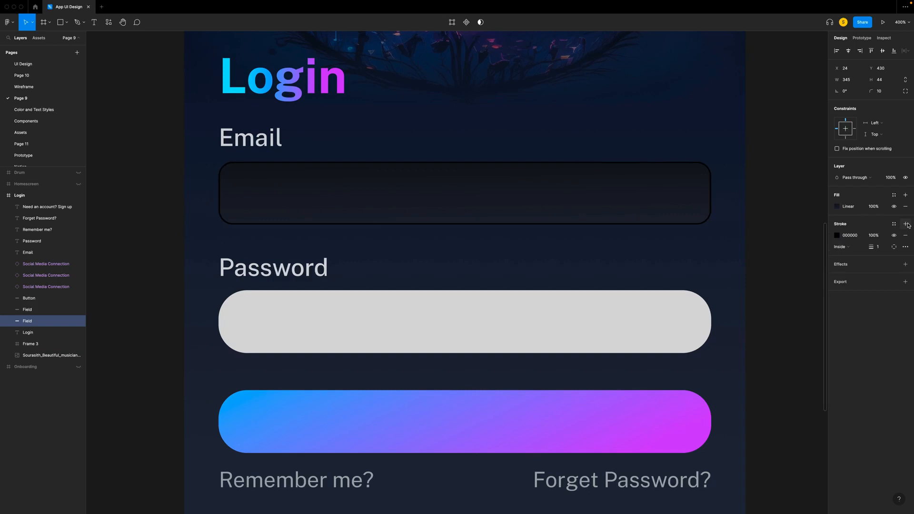
left_click(837, 236)
left_click(758, 237)
left_click(765, 246)
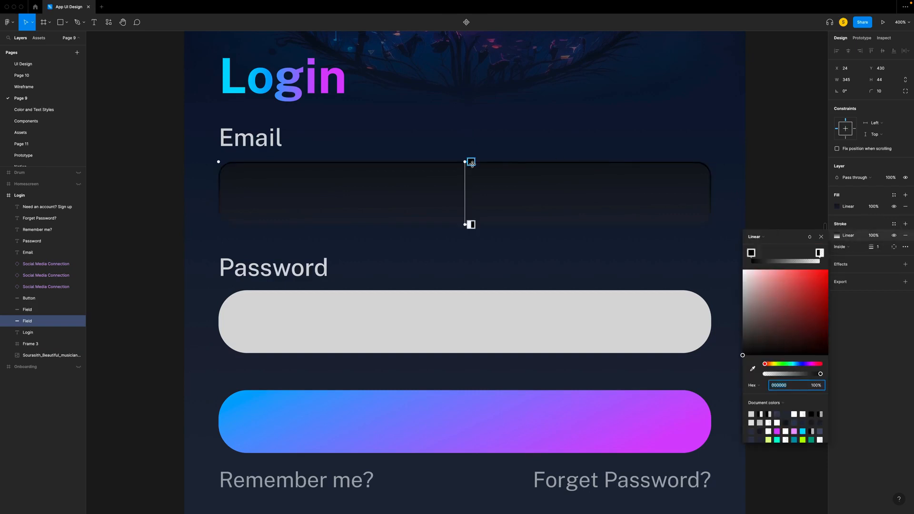
left_click_drag(743, 355, 730, 225)
mouse_move(820, 373)
left_mouse_down()
mouse_move(705, 373)
mouse_move(672, 174)
left_mouse_up()
left_click(470, 225)
left_click_drag(767, 376, 770, 376)
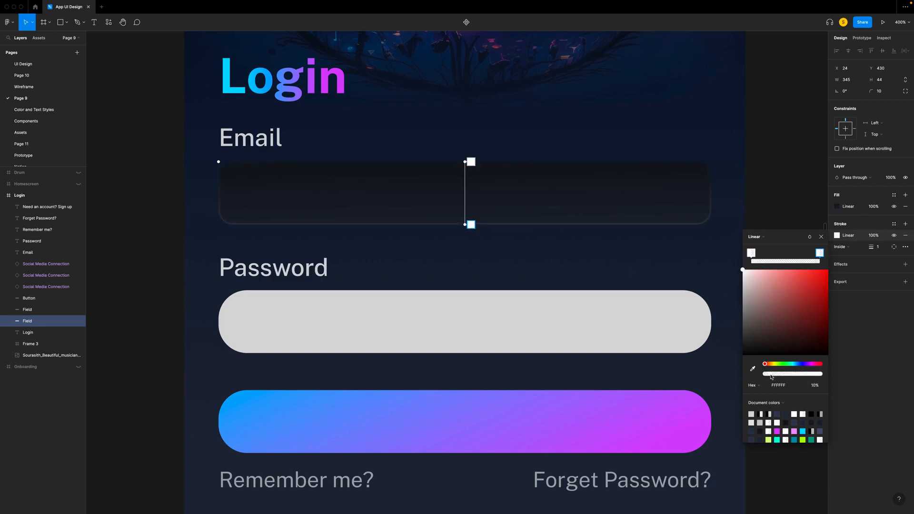
key("Escape")
left_click(151, 139)
- Search the SF Symbols Browser plugin for mail icons
right_click(260, 196)
mouse_move(299, 232)
mouse_move(312, 353)
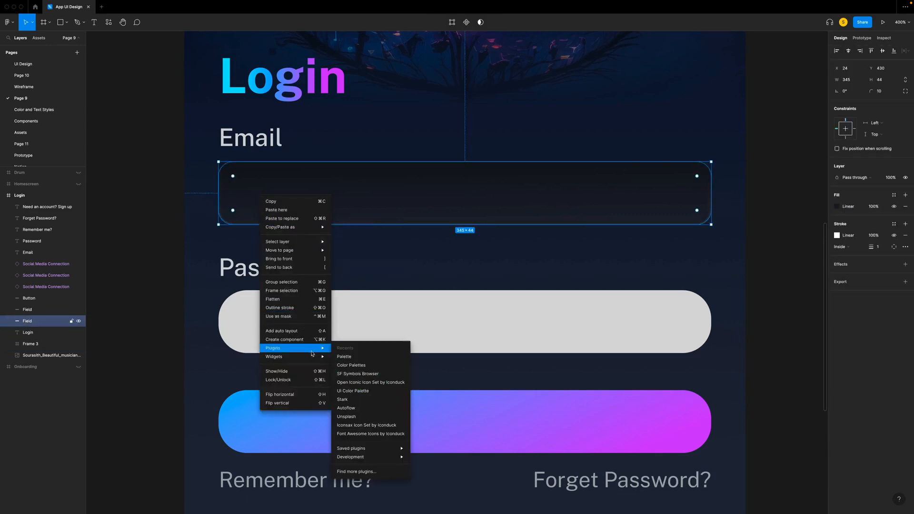
left_click(372, 374)
type("Mail")
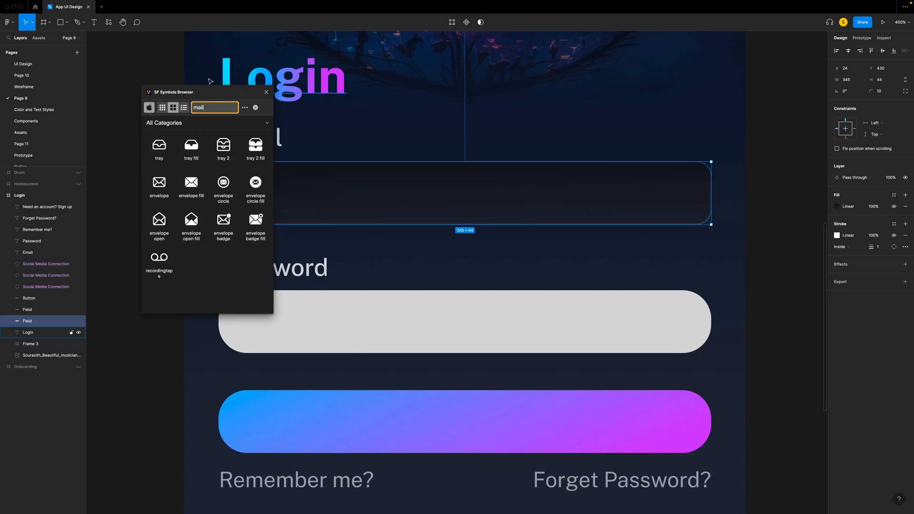
- Insert the Icons component at the start of the Email field and bring it above the other Login layers
left_click(39, 38)
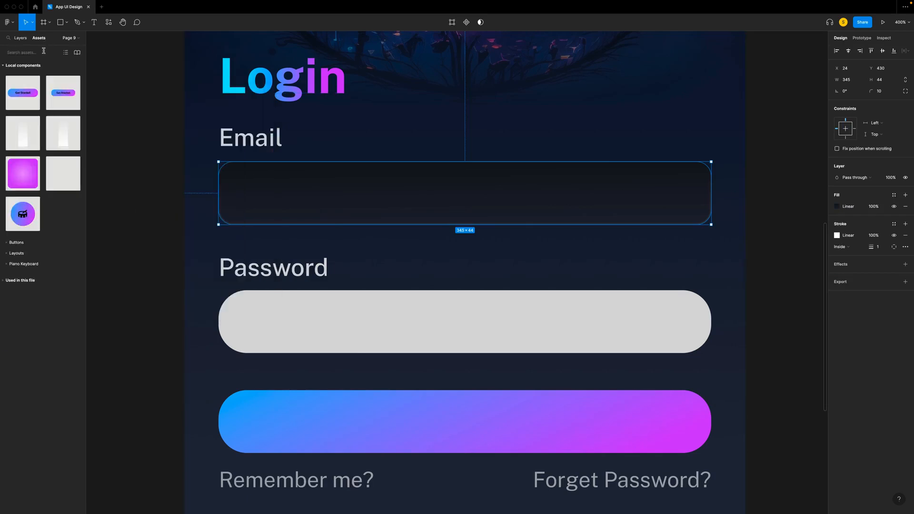
left_click(43, 52)
type("icons")
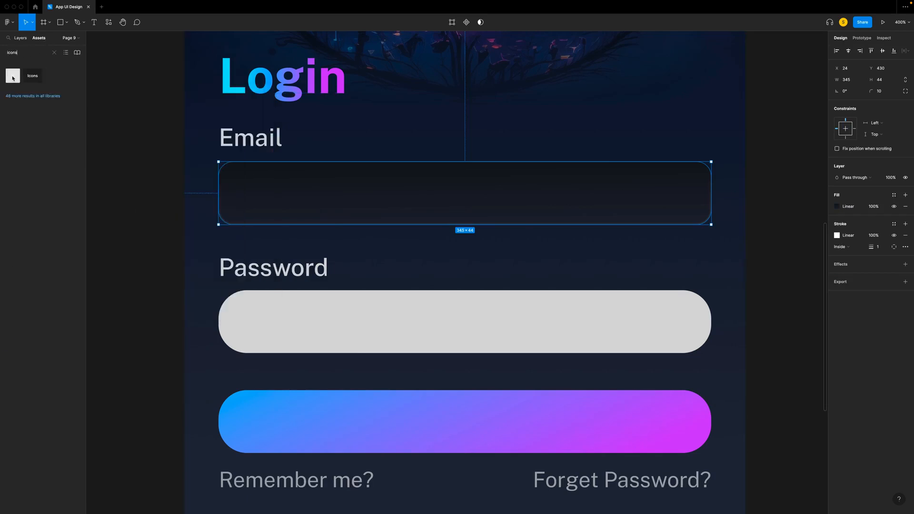
left_click_drag(13, 75, 255, 197)
left_click(21, 38)
left_click_drag(45, 356, 43, 202)
left_click_drag(256, 203, 248, 205)
scroll(248, 205, "up", 1)
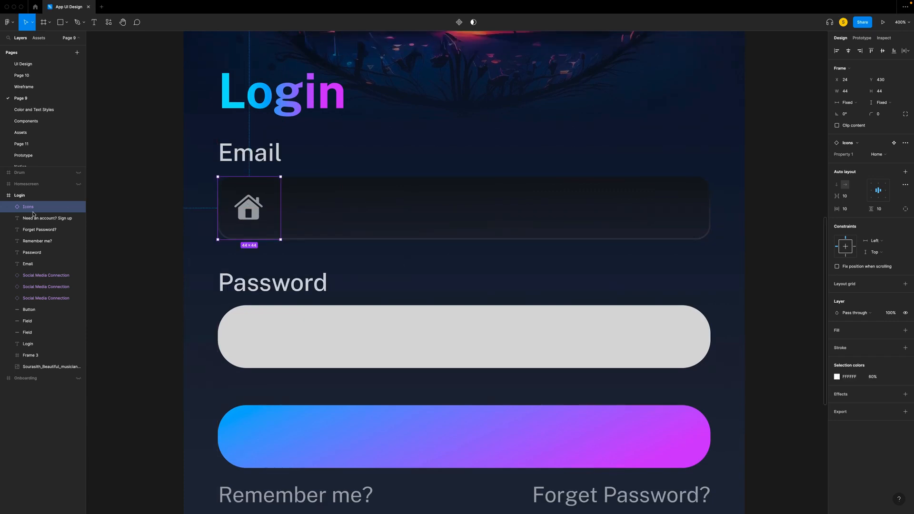
- Group the Icons instance with the Email field rectangle on the Login screen
left_click(52, 332)
left_click(39, 208, "shift")
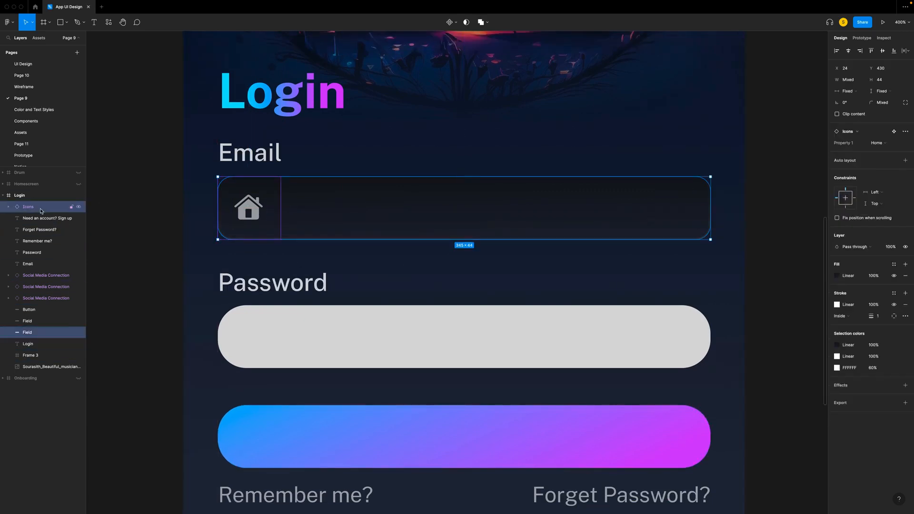
key("super+g")
left_click(9, 210)
- Switch the icon in the Email field to the Email variant
left_click(232, 226)
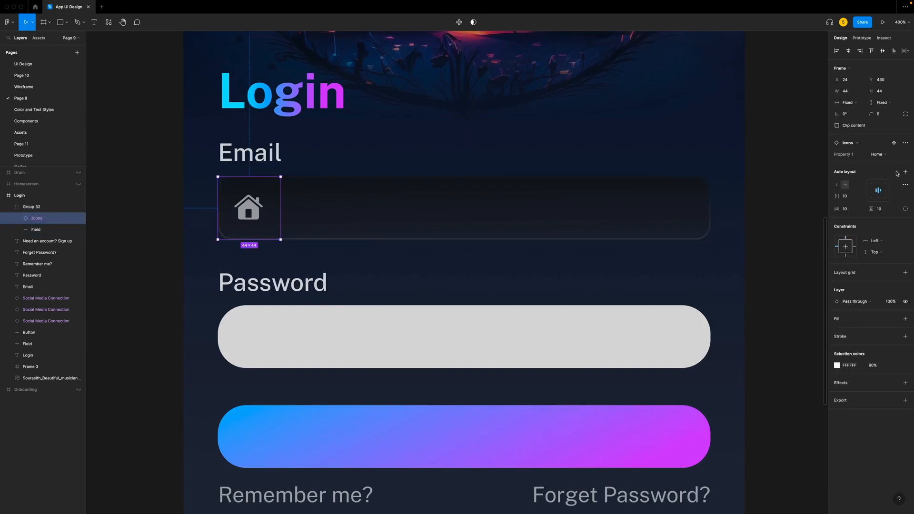
left_click(878, 156)
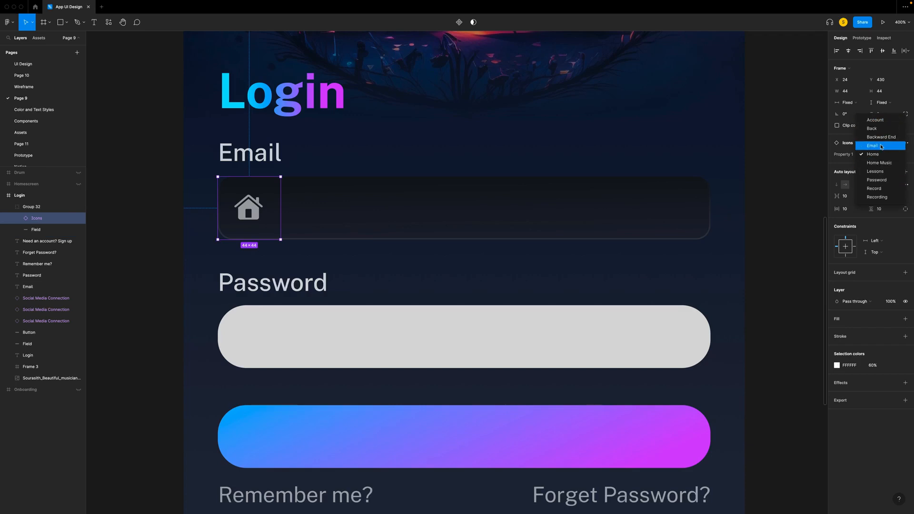
left_click(872, 145)
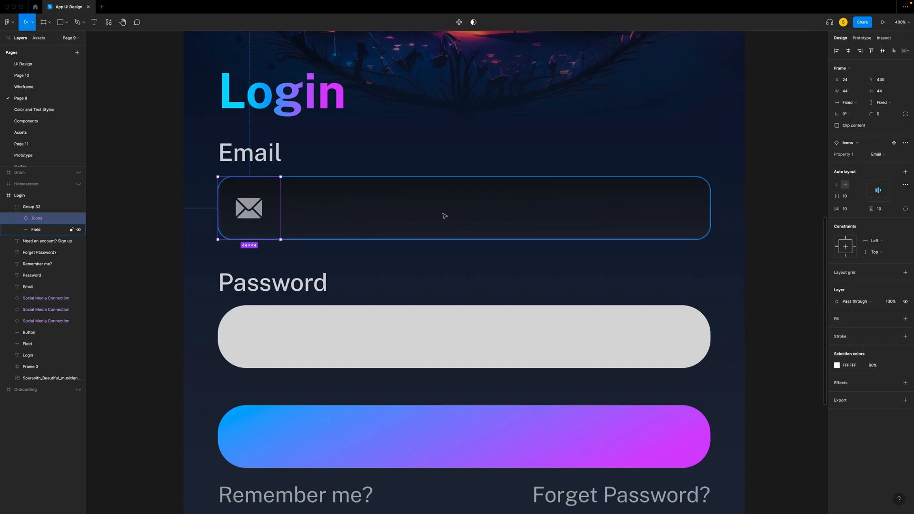
- Rename the group holding the mail icon and field as Email Field
left_click(33, 208)
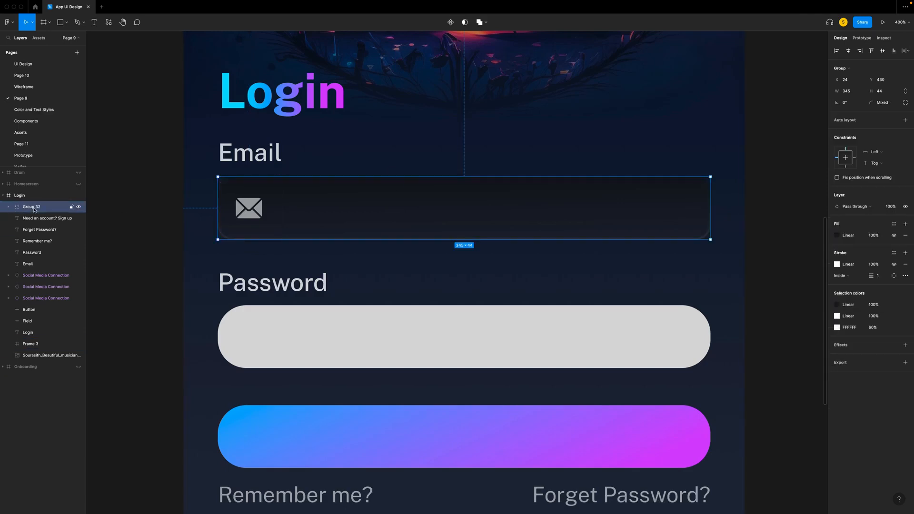
double_click(32, 207)
type("Email Field")
key("Return")
- Replace the plain grey Password field with a copy of the Email Field group
right_click(337, 208)
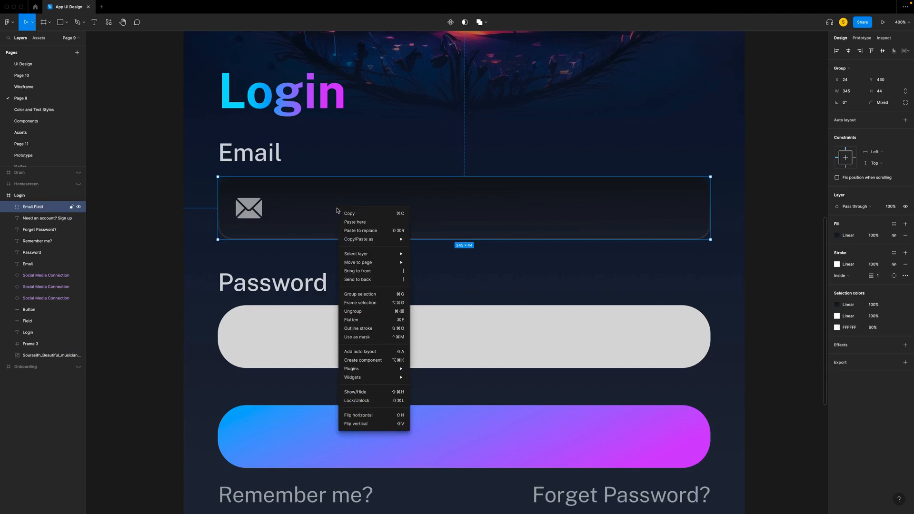
left_click(347, 211)
left_click(311, 330)
right_click(375, 326)
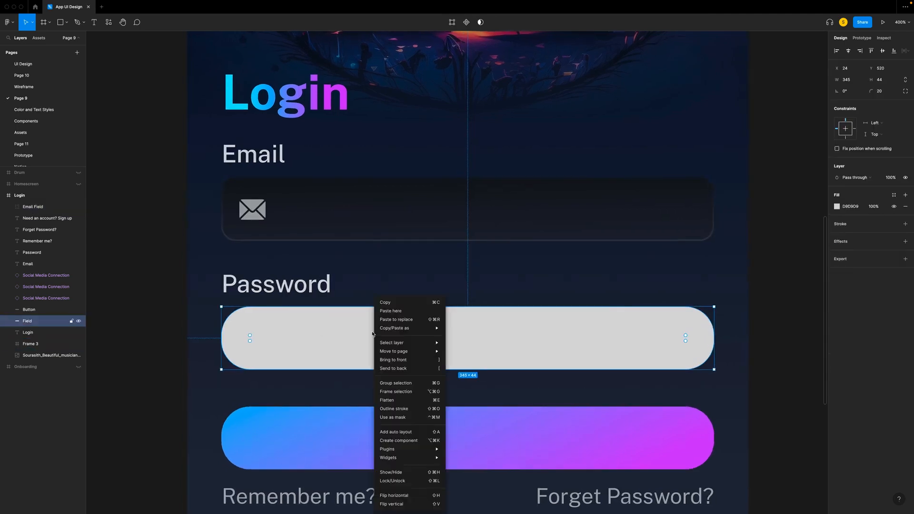
left_click(409, 323)
double_click(265, 343)
scroll(266, 343, "left", 1)
key("Escape")
key("Escape")
left_click(375, 323)
- Switch the icon in the password field to the Password variant
double_click(258, 326)
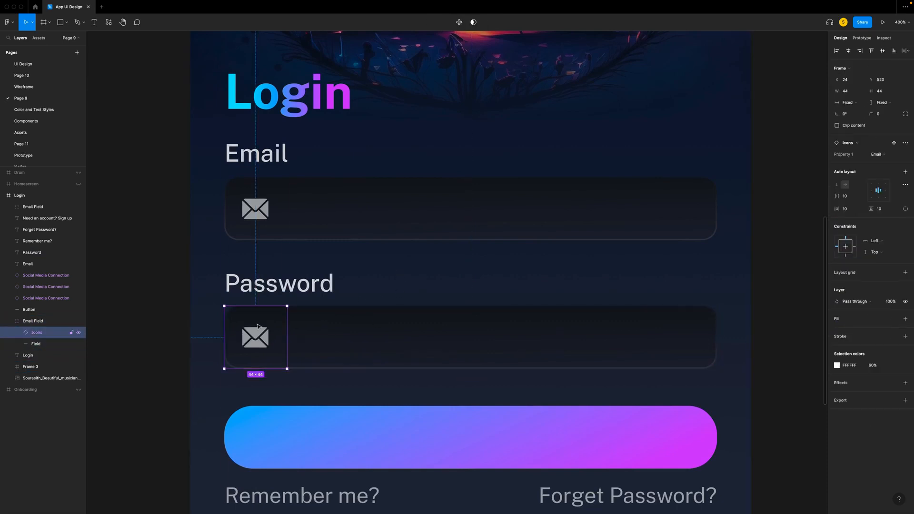
left_click(881, 155)
left_click(881, 190)
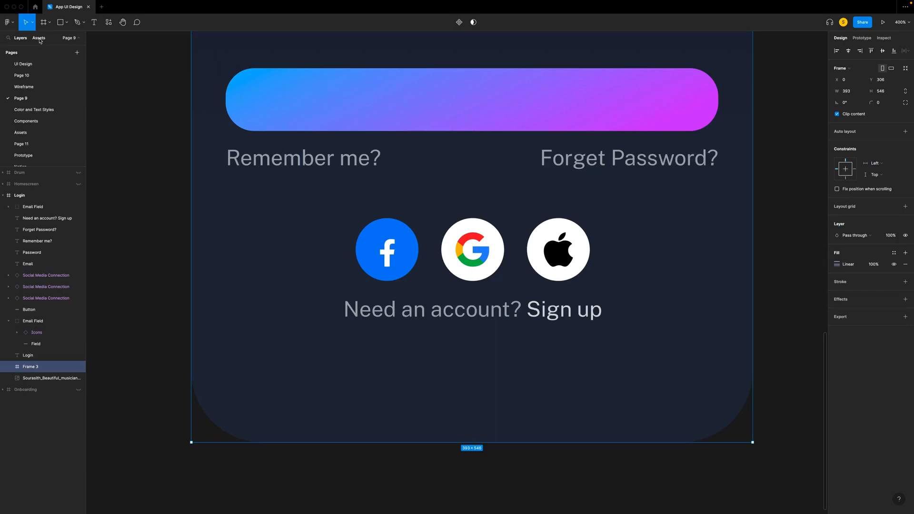
- Find a white home indicator component among the assets and place it on the Login screen, aligned to the lower edge and centred horizontally
left_click(39, 38)
left_click(20, 53)
key("super+a")
type("home")
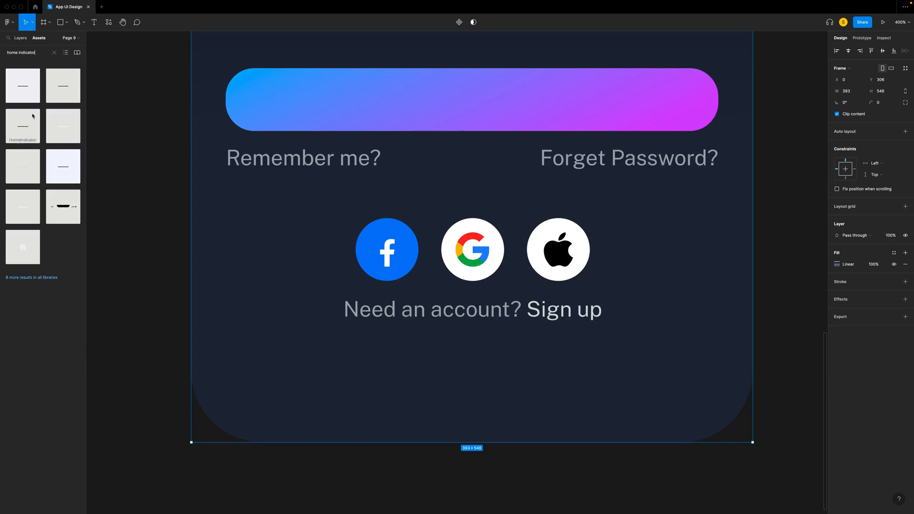
left_click_drag(65, 124, 406, 410)
left_click(894, 52)
left_click(846, 51)
- Find a status bar component among the assets and place it on the Login screen, aligned to the upper edge
scroll(512, 278, "up", 10)
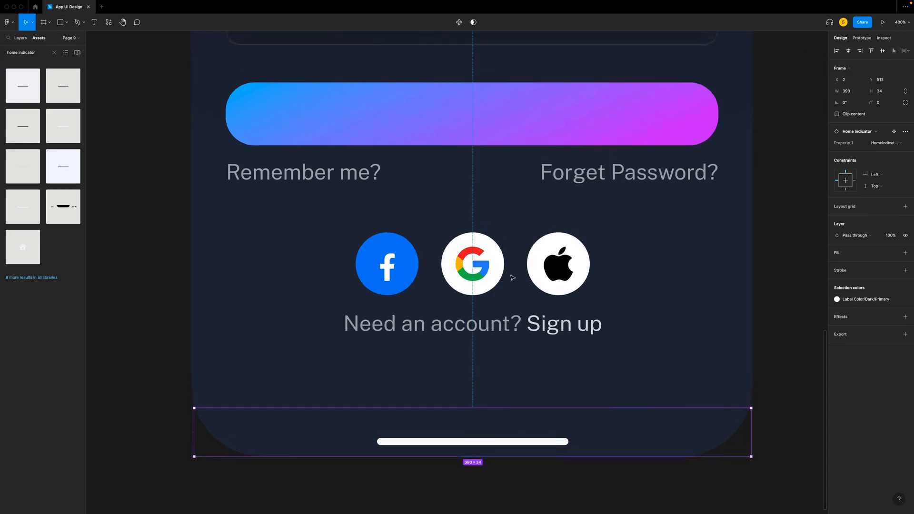
scroll(512, 278, "up", 10)
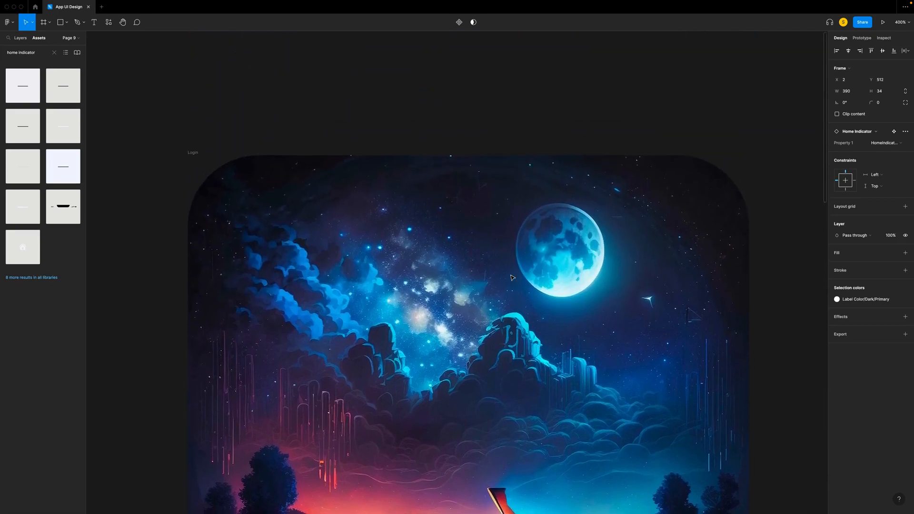
scroll(512, 278, "down", 1)
left_click(32, 53)
type("statu")
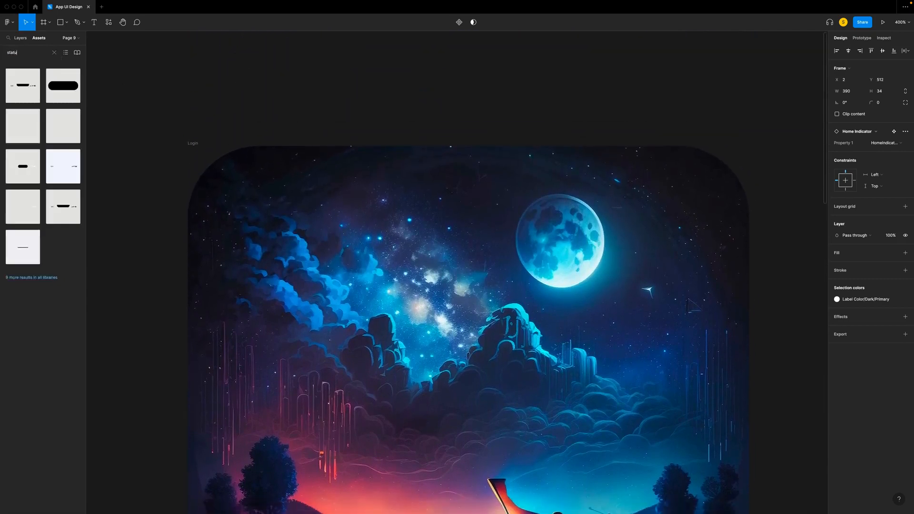
type("s bar")
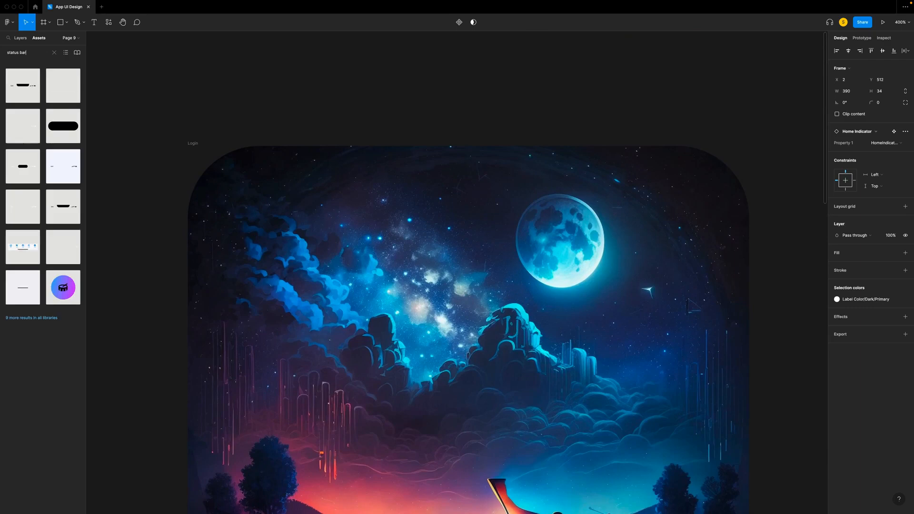
left_click_drag(22, 159, 469, 329)
left_click(871, 50)
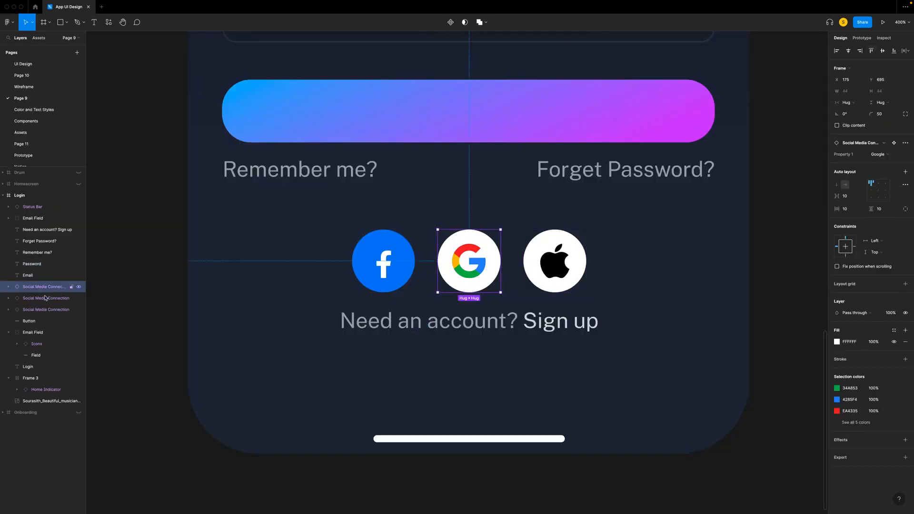
- Move the three social media icons and the "Need an account? Sign up" text down about 40 px together
left_click(46, 310, "shift")
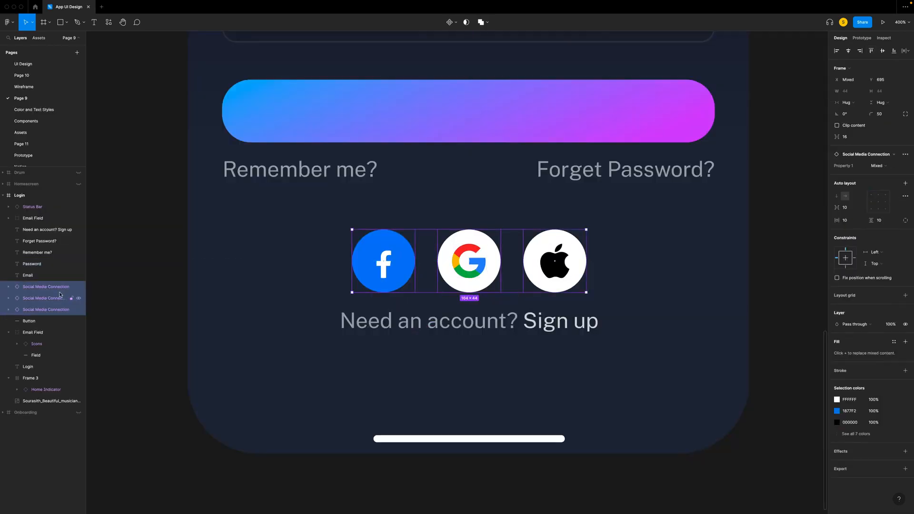
left_click(37, 230, "shift")
key("shift+Down")
key("shift+Down")
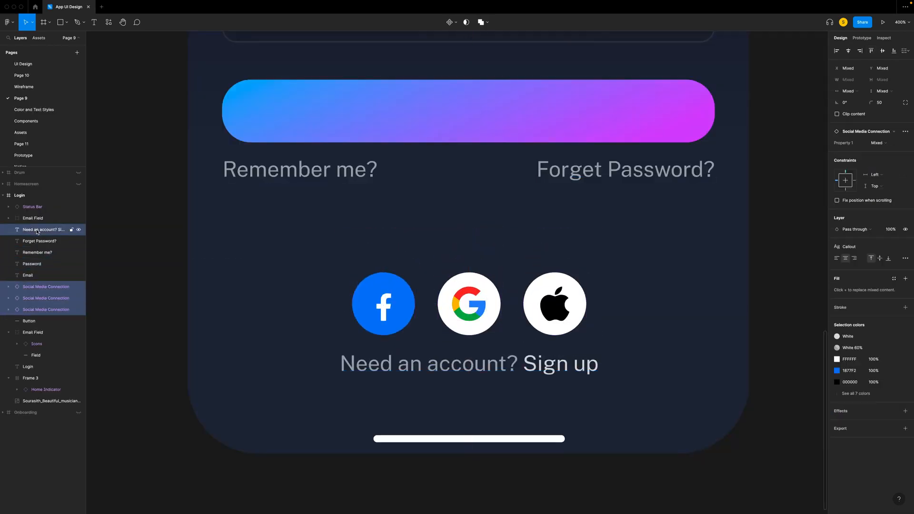
key("shift+Down")
- Draw a line about 354 px wide between the "Remember me?" row and the social media icons and set its rotation to 0°
left_click(149, 217)
key("l")
left_click_drag(199, 232, 704, 237)
left_click(860, 85)
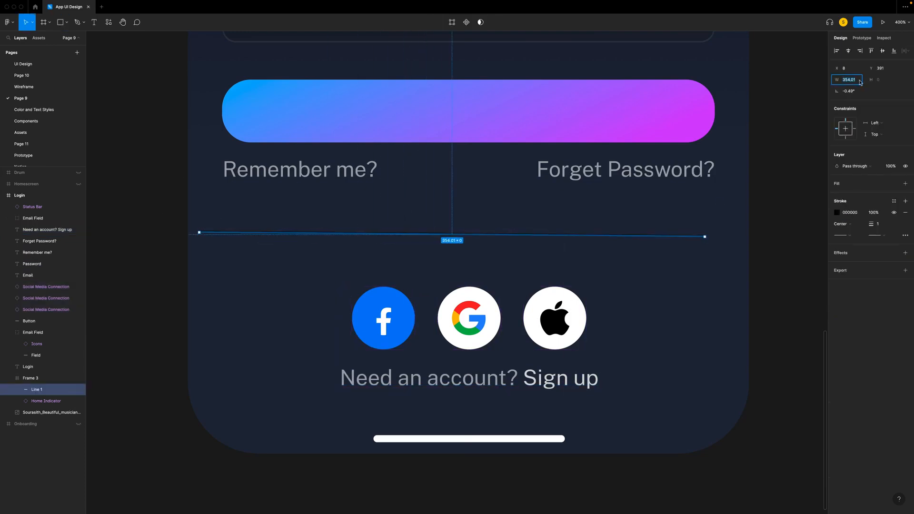
left_click(855, 92)
type("0")
key("Return")
- Position the divider line at X 8 and Y 393
left_click(855, 69)
type("8")
left_click(892, 70)
type("392")
key("Return")
- Set the divider line's stroke to white FFFFFF at 10% opacity
left_click(837, 213)
mouse_move(746, 300)
left_mouse_down()
mouse_move(749, 267)
mouse_move(688, 94)
left_mouse_up()
left_click(817, 338)
type("10")
key("Return")
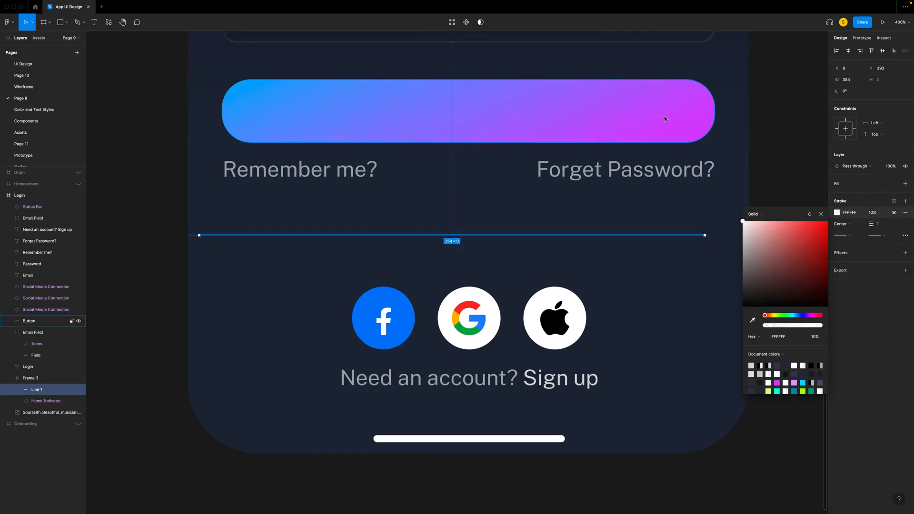
left_click(637, 269)
key("Escape")
scroll(637, 268, "right", 1)
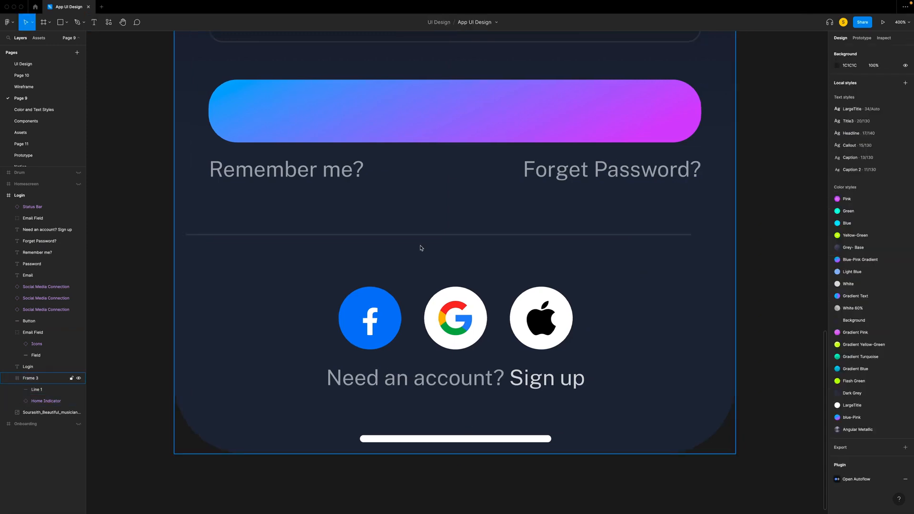
- Add the text "OR" over the middle of the divider line and make its box resize to auto width
key("t")
left_click(436, 227)
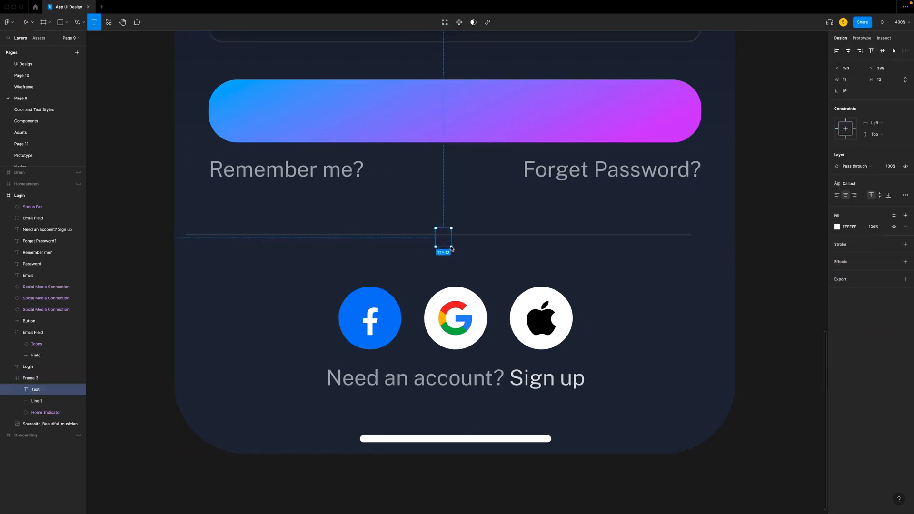
type("OR")
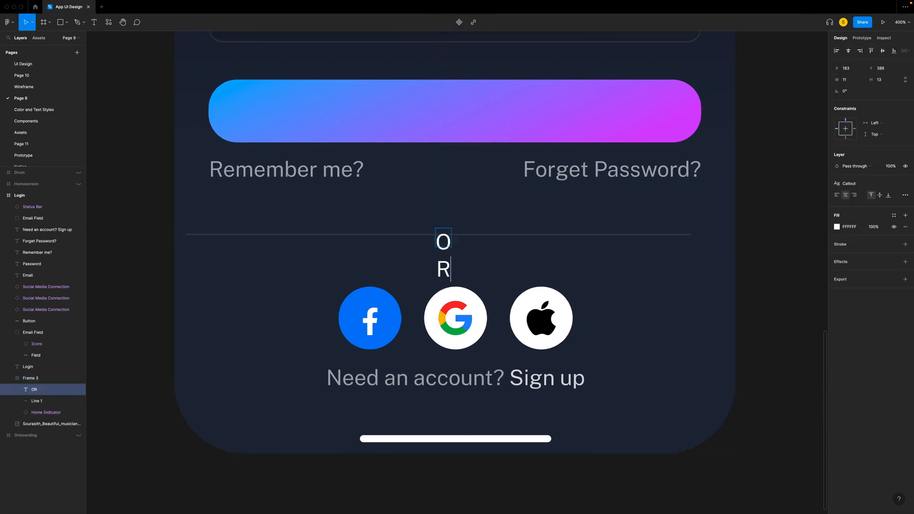
left_click(905, 195)
left_click(794, 258)
key("Escape")
left_click(820, 196)
- Apply the Caption 2 text style to the OR text and wrap it in an auto layout frame
left_click(850, 183)
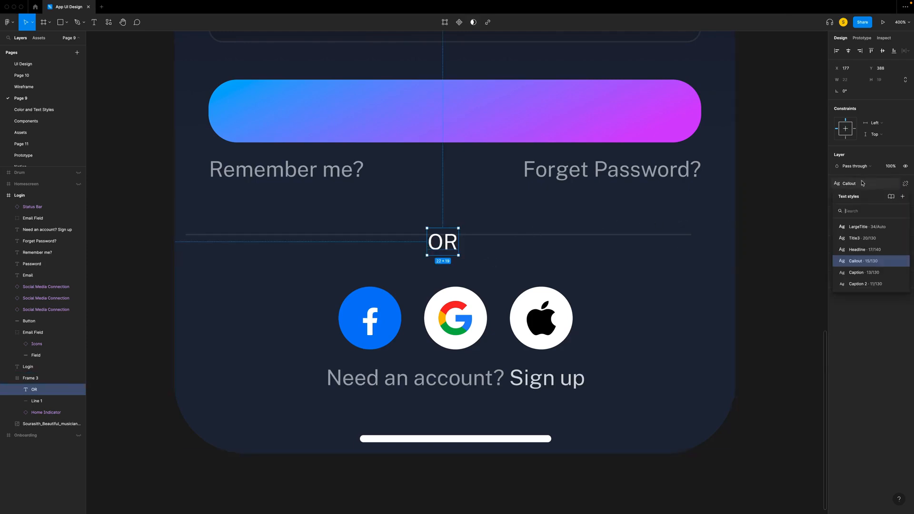
left_click(857, 284)
key("shift+a")
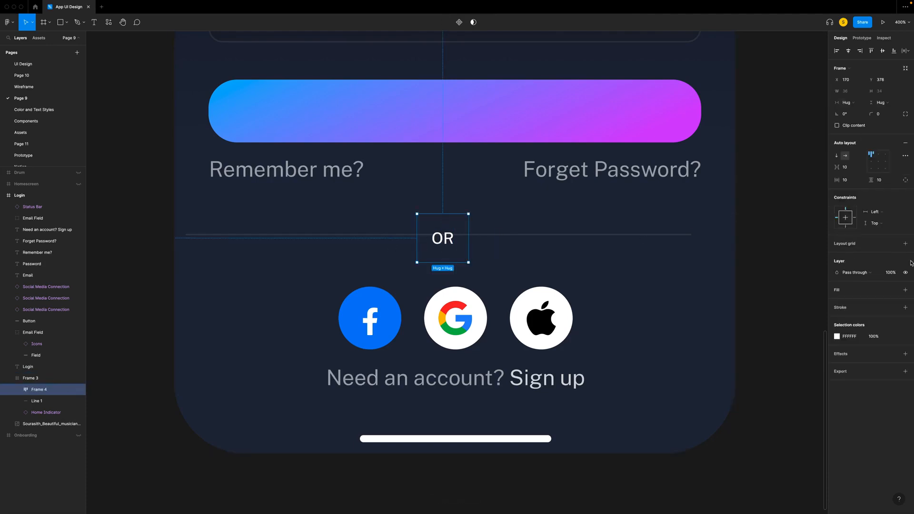
- Fill the OR frame with the dark blue 22273A sampled from the Login background
left_click(905, 290)
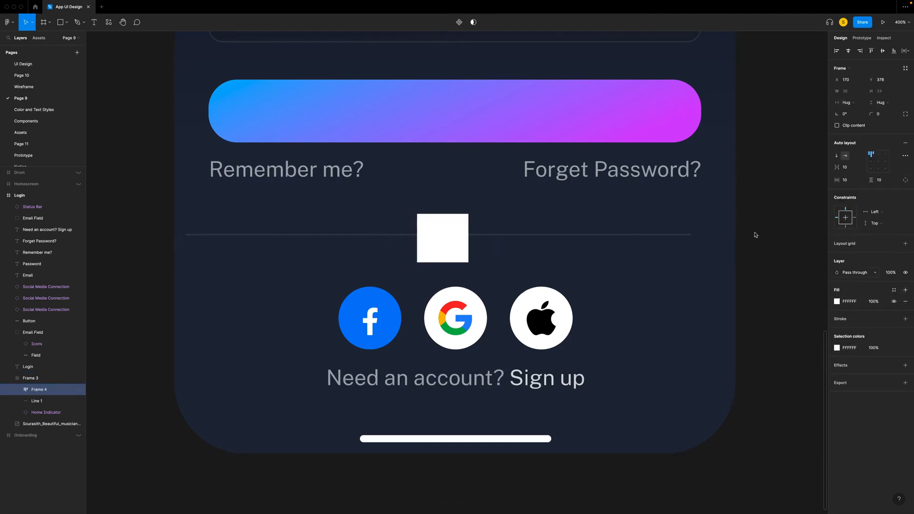
key("i")
left_click(543, 207)
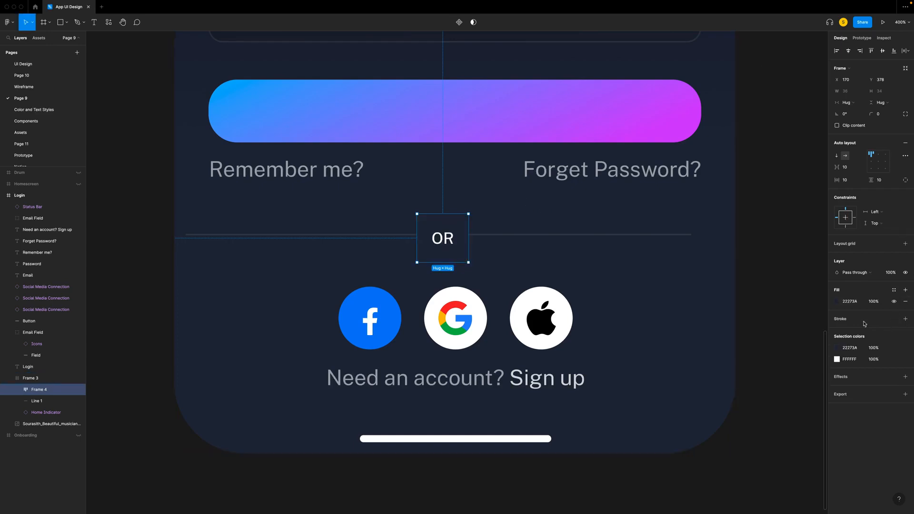
- Give the OR frame an inside FFFFFF stroke at 10% opacity and a corner radius of 4
left_click(906, 322)
left_click(837, 331)
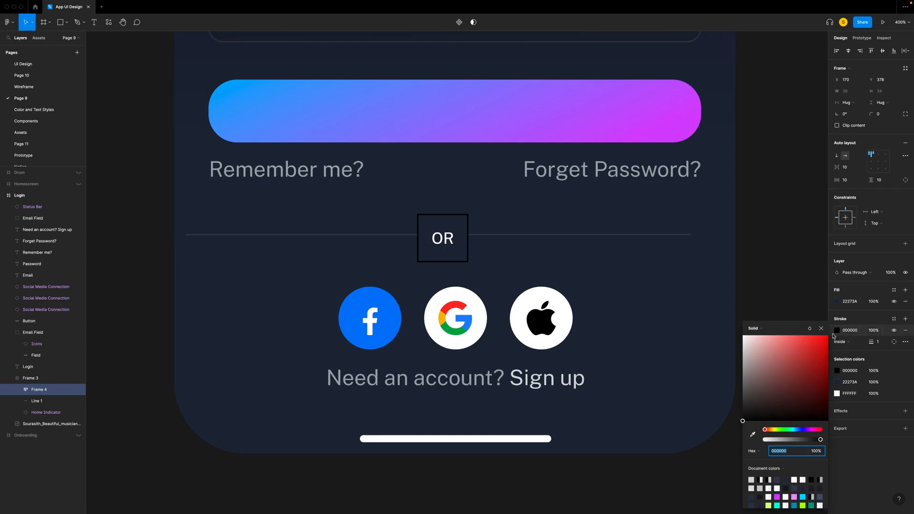
left_click_drag(727, 322, 726, 320)
left_click_drag(872, 331, 892, 337)
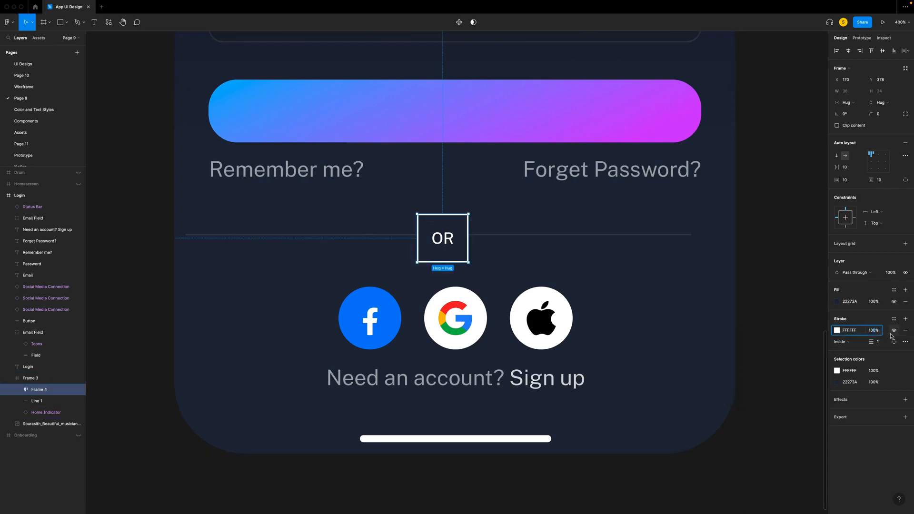
type("10")
key("Return")
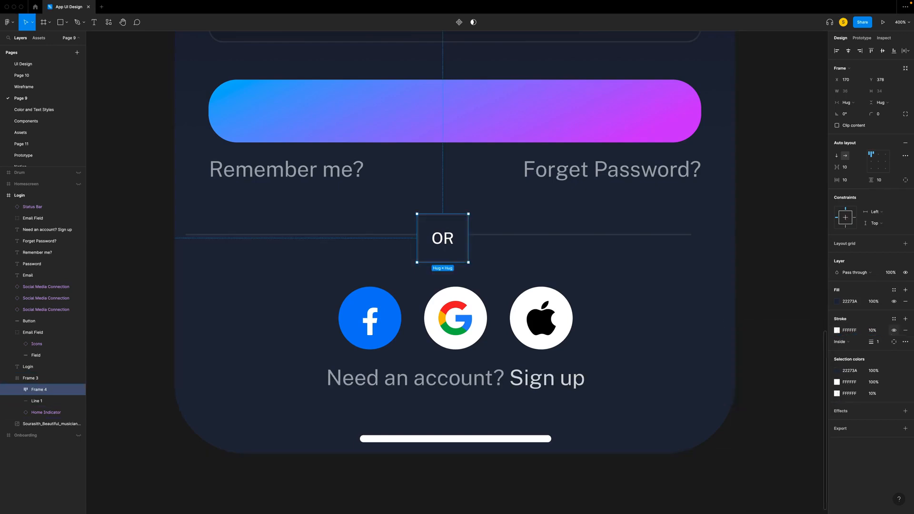
left_click(881, 115)
type("4")
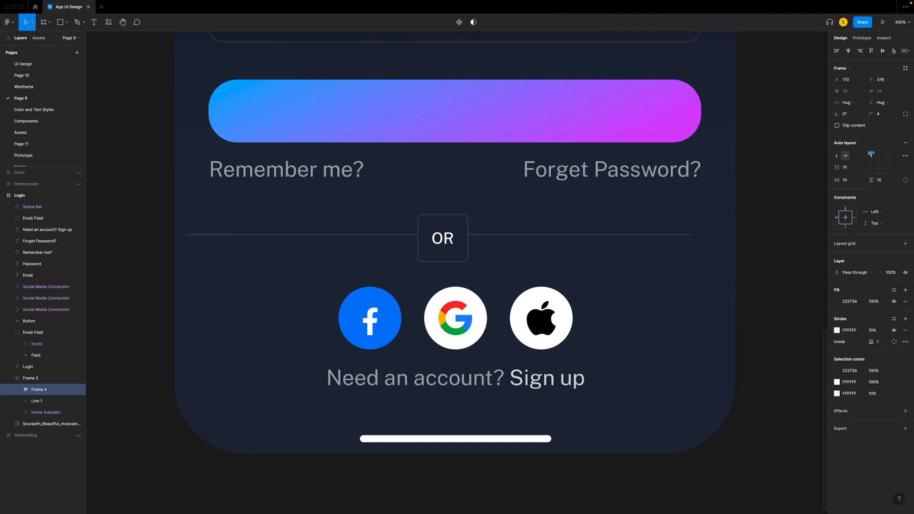
- Centre the OR frame on the divider line, midway across the Login screen
left_click(493, 267)
left_click(438, 242, "super")
left_click_drag(461, 238, 474, 238)
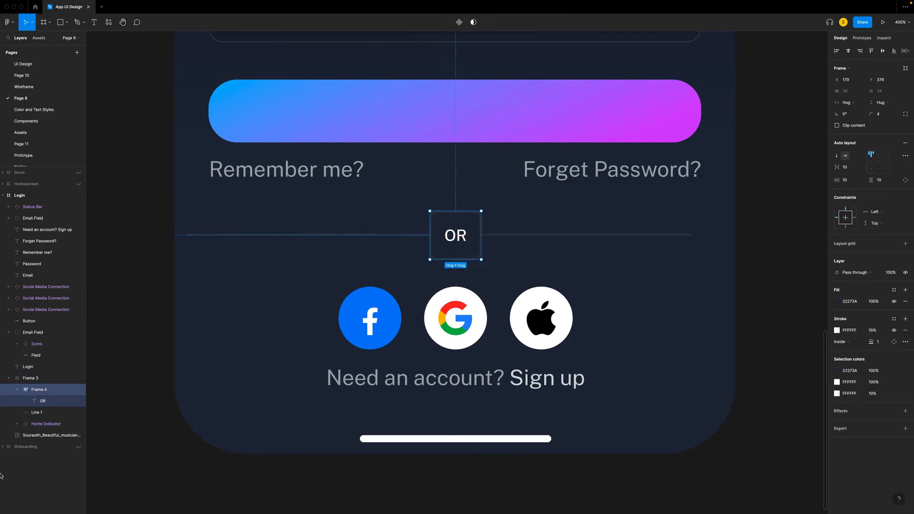
- Group the OR frame with the divider line as Separator, outside the gradient frame
left_click(18, 389)
left_click(47, 402, "shift")
key("super+alt+g")
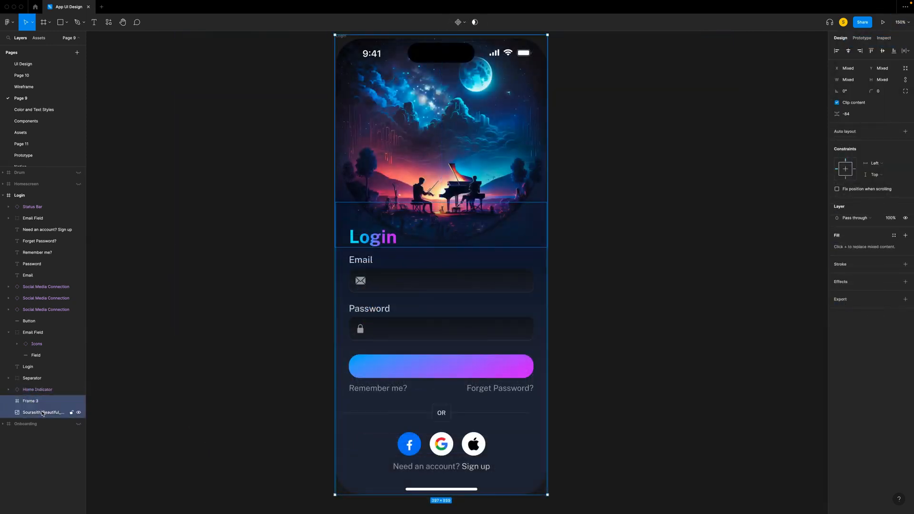
- Group the gradient frame with the musician image and name the group Background
double_click(38, 401)
type("Background")
key("Return")
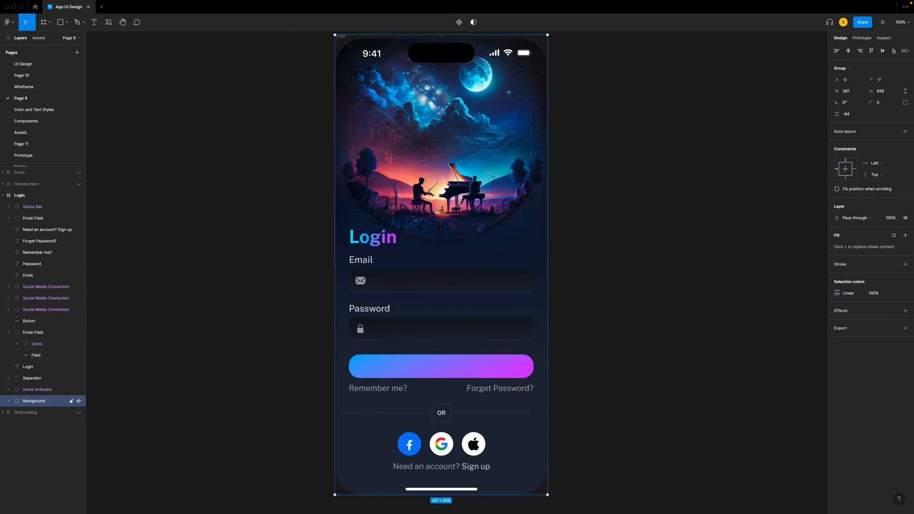
left_click(35, 378)
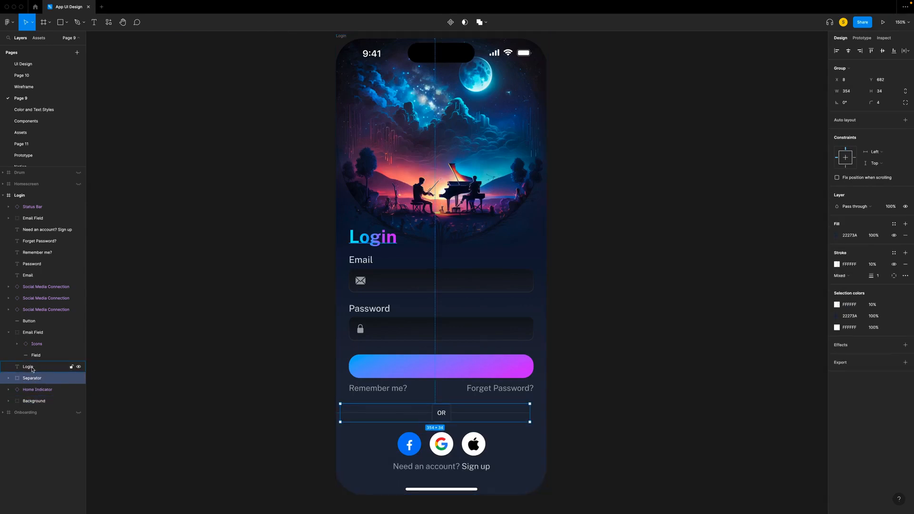
- Rename the duplicate Email Field group under the Password label as Pass Field
left_click(28, 332)
double_click(28, 332)
type("Password")
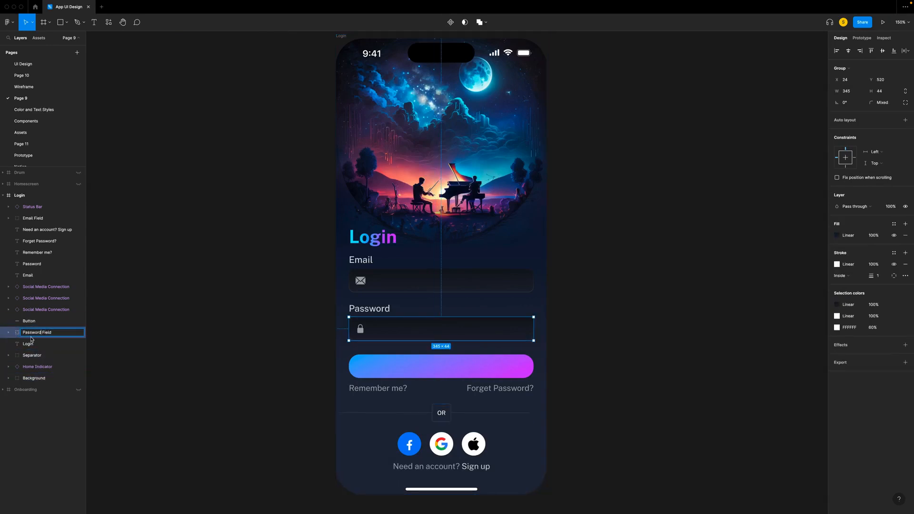
- Group the Password label with the Pass Field group and name the new group Password Field
left_click(32, 264, "shift")
key("super+g")
double_click(29, 264)
type("Pa")
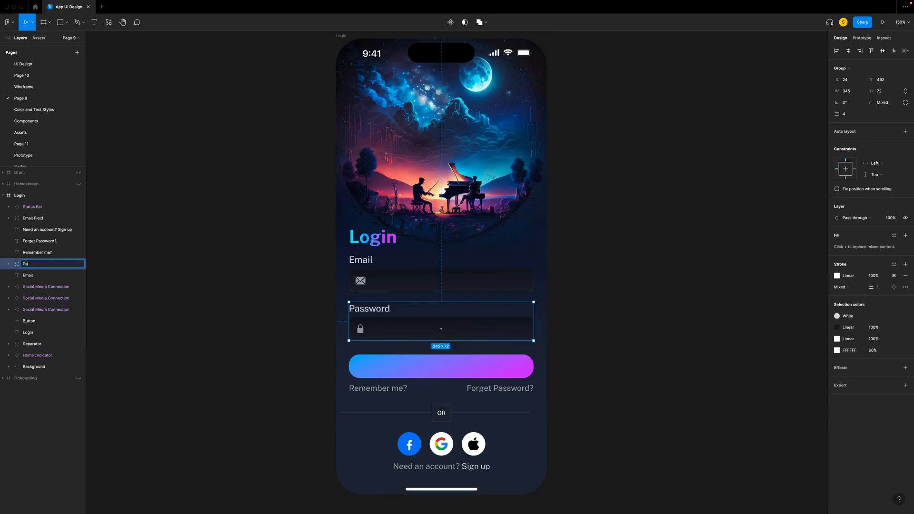
type("ssword Field")
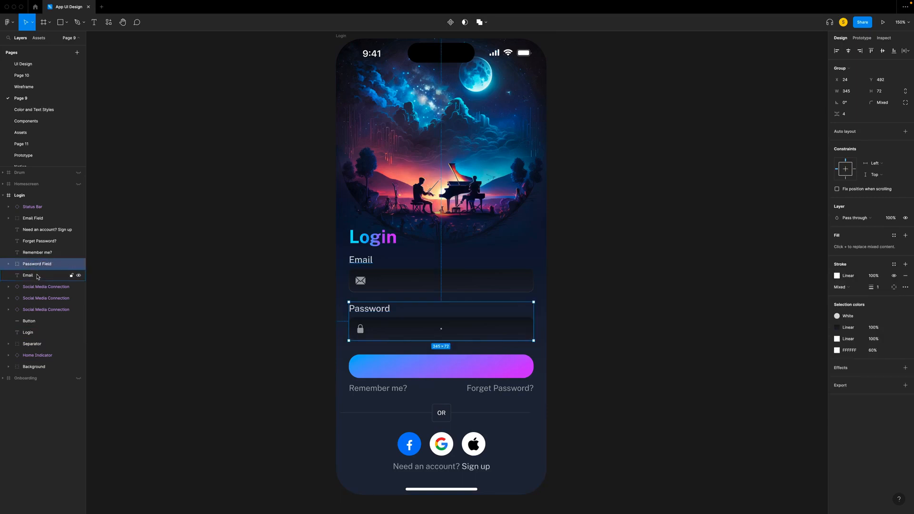
- Group the Email label with its input field and name the new group Email Field
left_click(27, 275)
left_click(33, 218, "shift")
key("super+g")
double_click(29, 219)
type("Email Field")
left_click(24, 312)
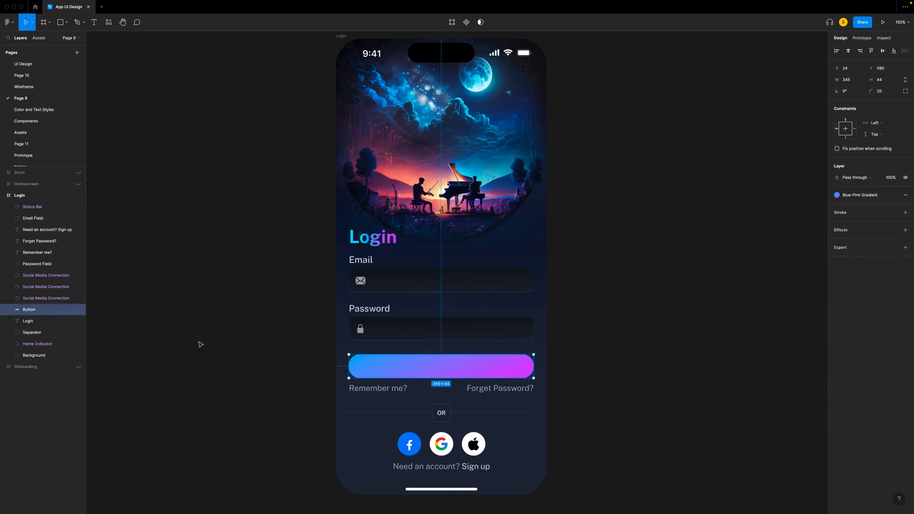
- Group the three Social Media Connection icons and name the group Socia Media Sign up
left_click(46, 276)
left_click(46, 298, "shift")
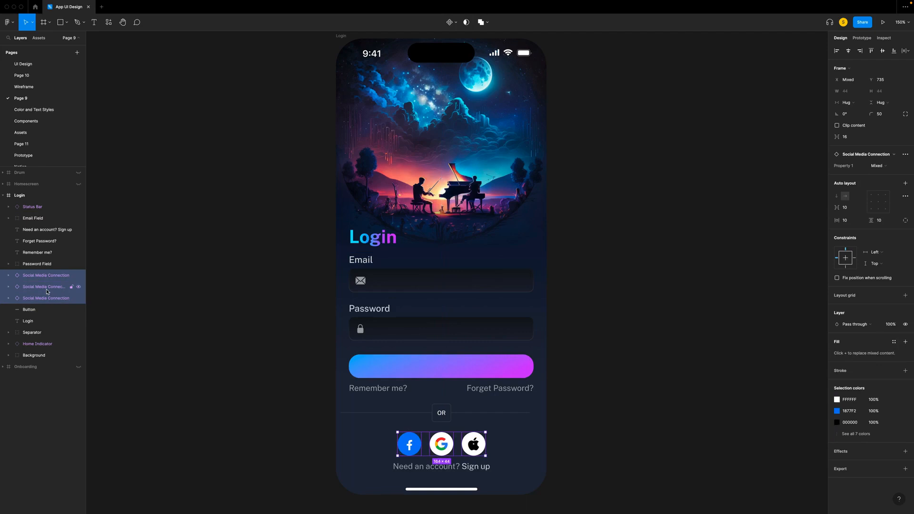
key("super+g")
double_click(31, 275)
type("Socio Media Sign up")
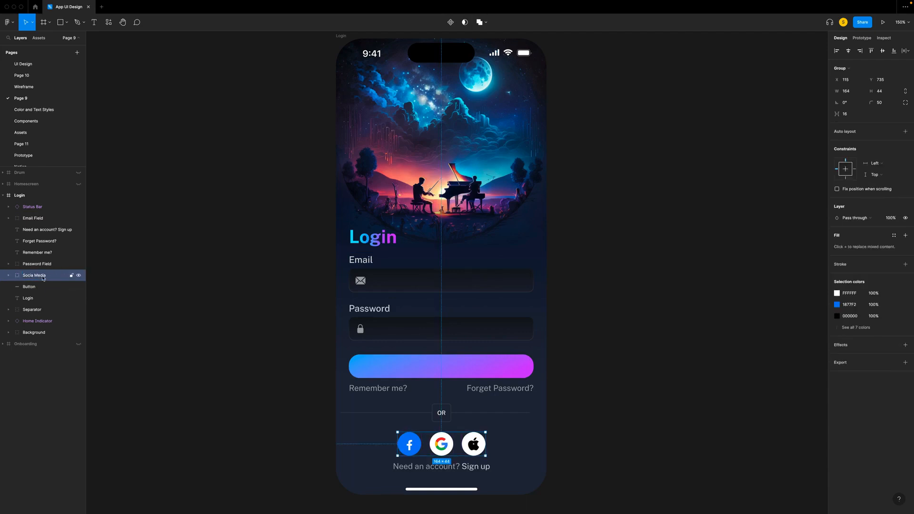
- Set the vertical spacing between the Email Field and Password Field groups to 16
left_click(39, 264)
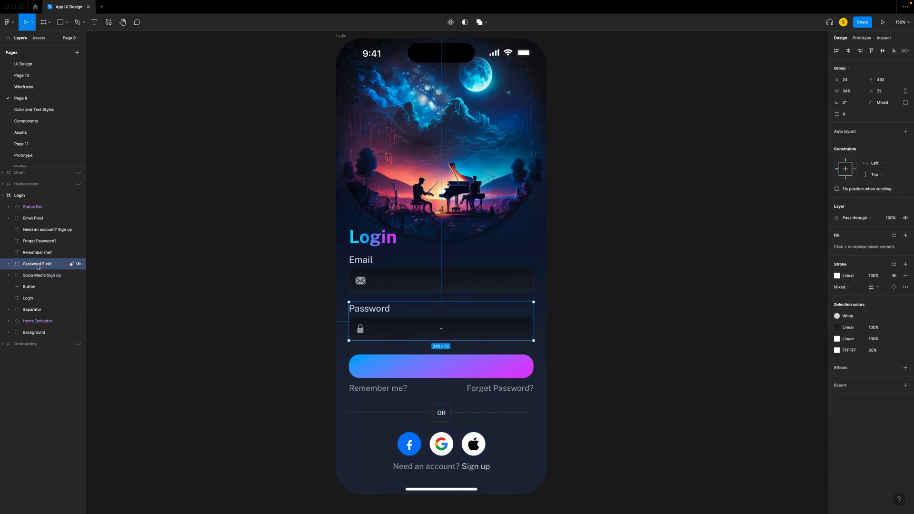
left_click(41, 231)
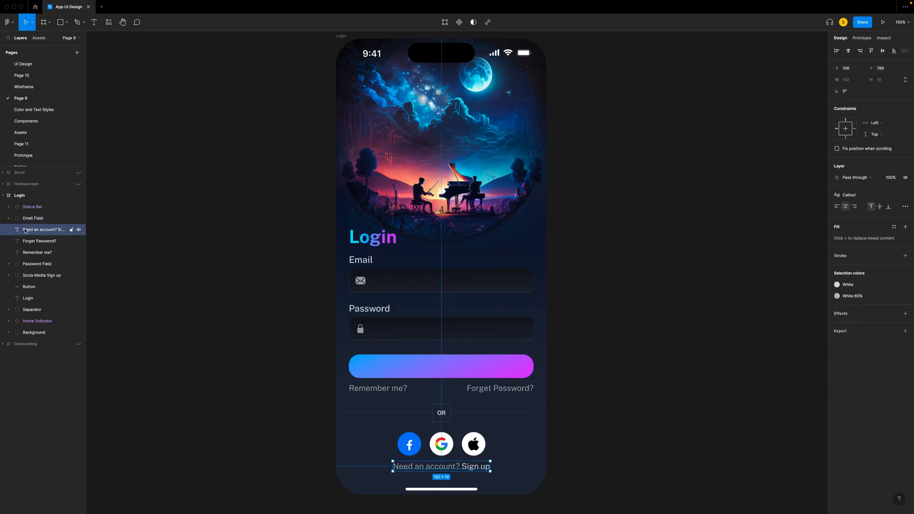
left_click(28, 298)
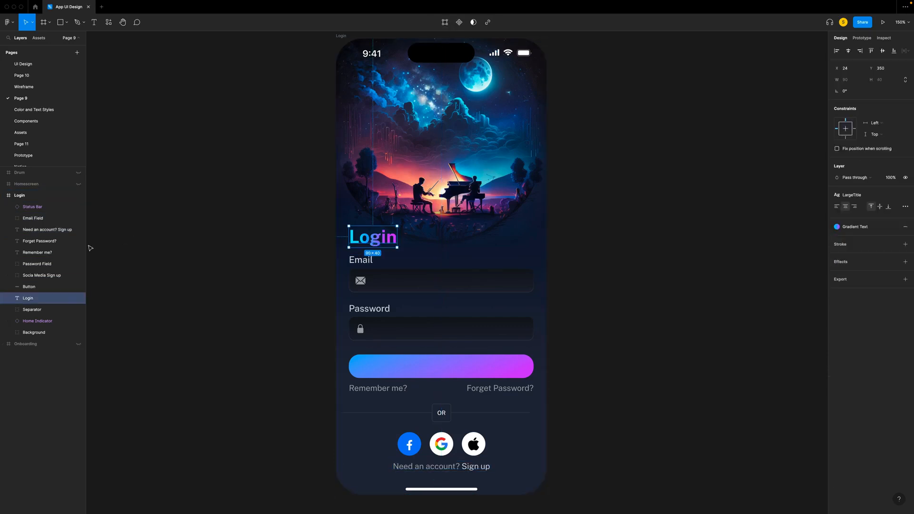
left_click(31, 219, "shift")
left_click(36, 264, "shift")
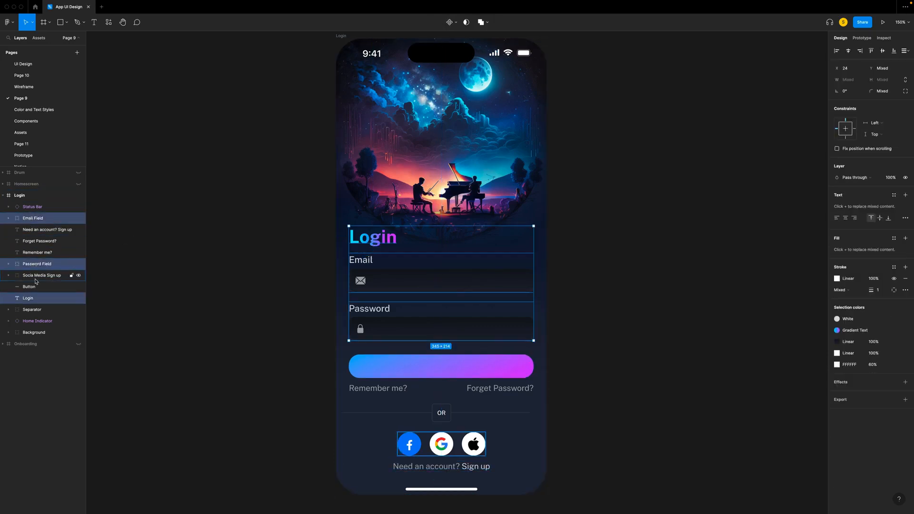
left_click(27, 298, "shift")
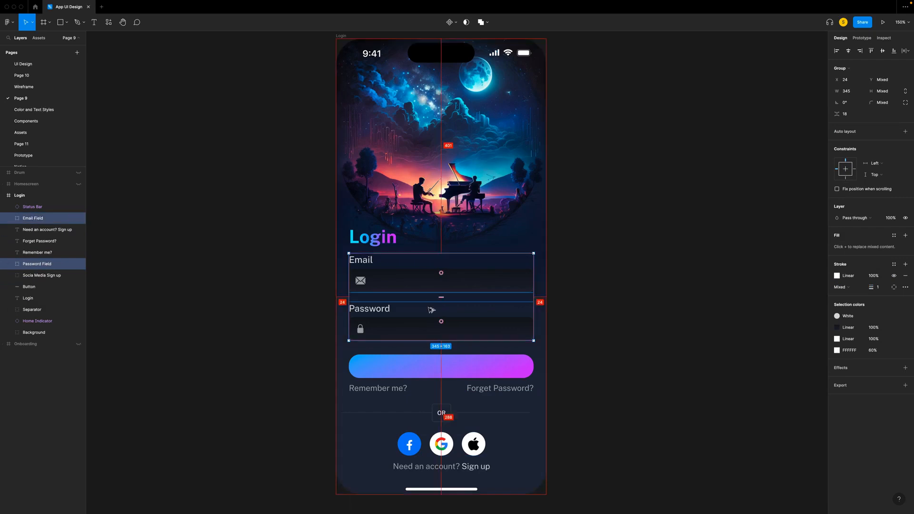
left_click(852, 114)
type("16")
key("Return")
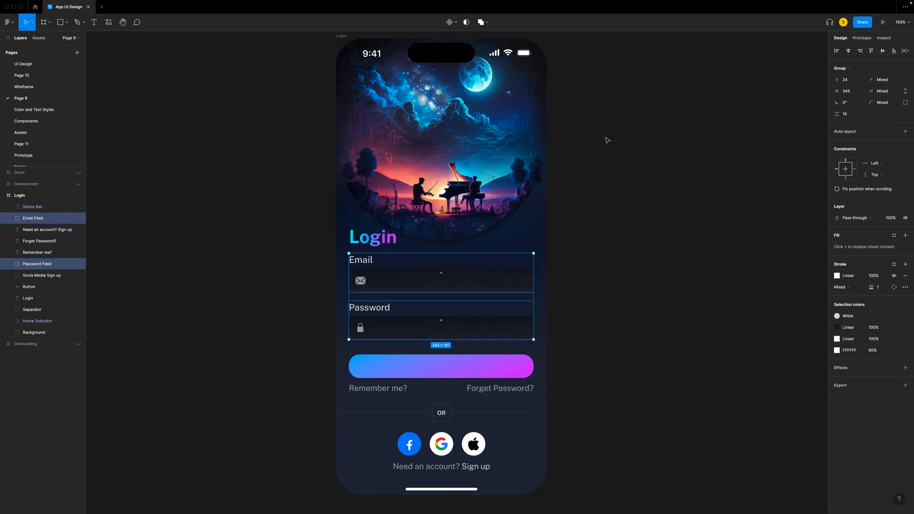
- Try applying auto layout to the Login title together with the Email Field and Password Field groups, then undo it
left_click(377, 241, "shift")
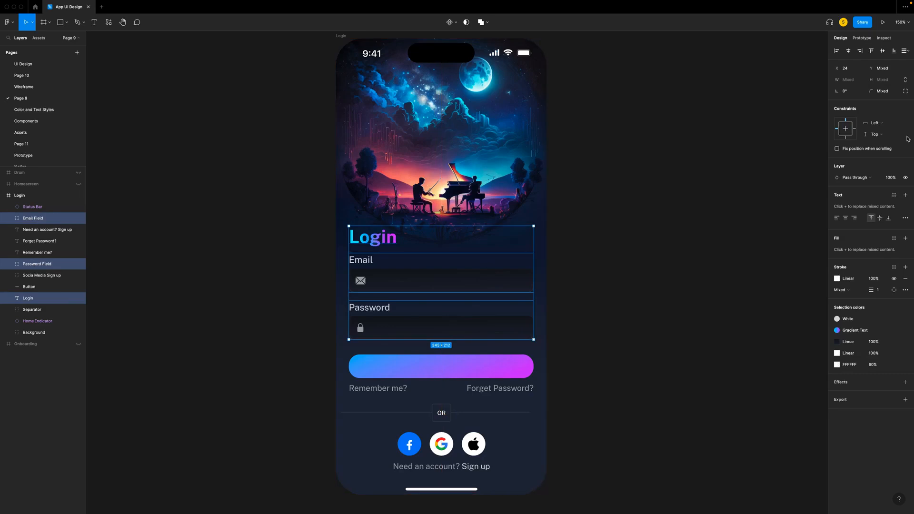
key("shift+a")
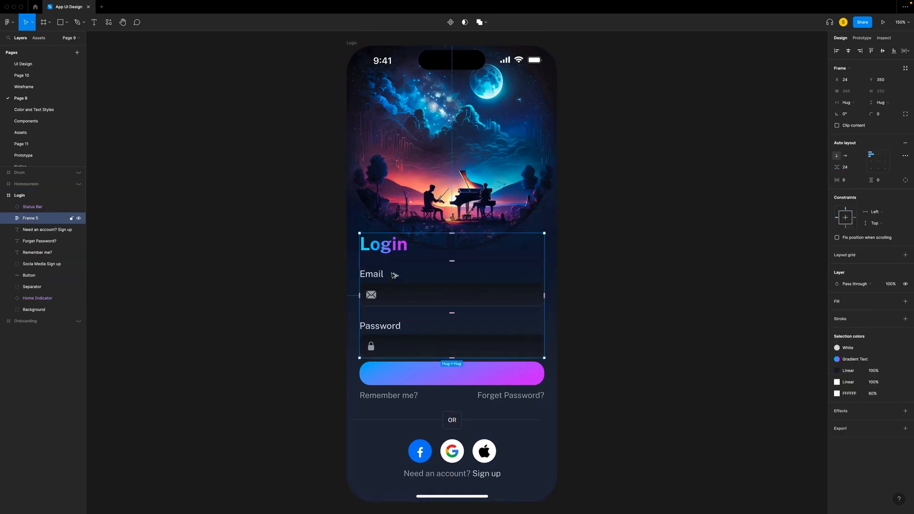
key("ctrl+z")
left_click(165, 273)
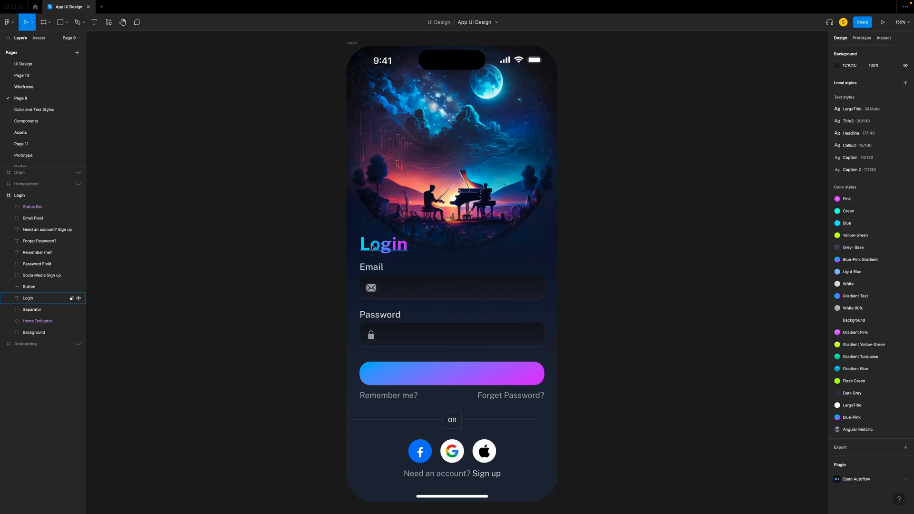
- Group the Email Field and Password Field groups together and name the result Email/Password
left_click(33, 218)
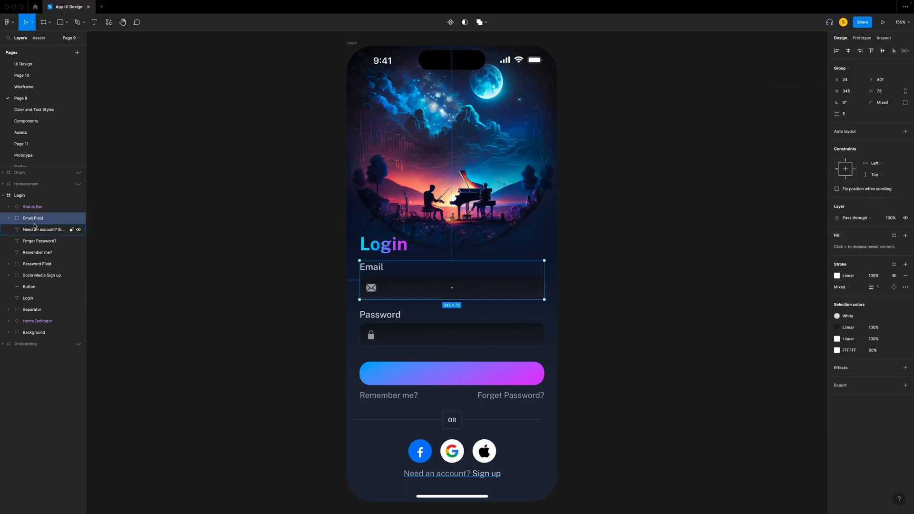
left_click(35, 265, "shift")
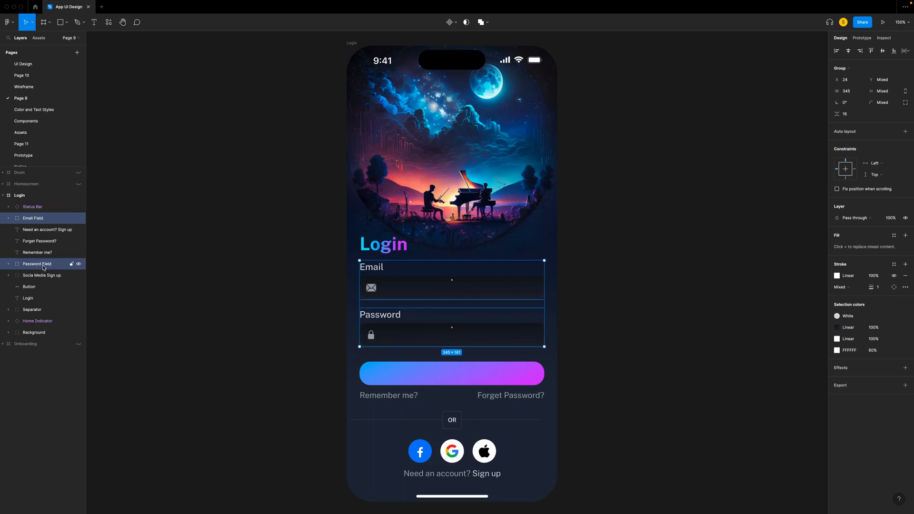
key("super+g")
double_click(57, 219)
type("Email/Password")
key("Return")
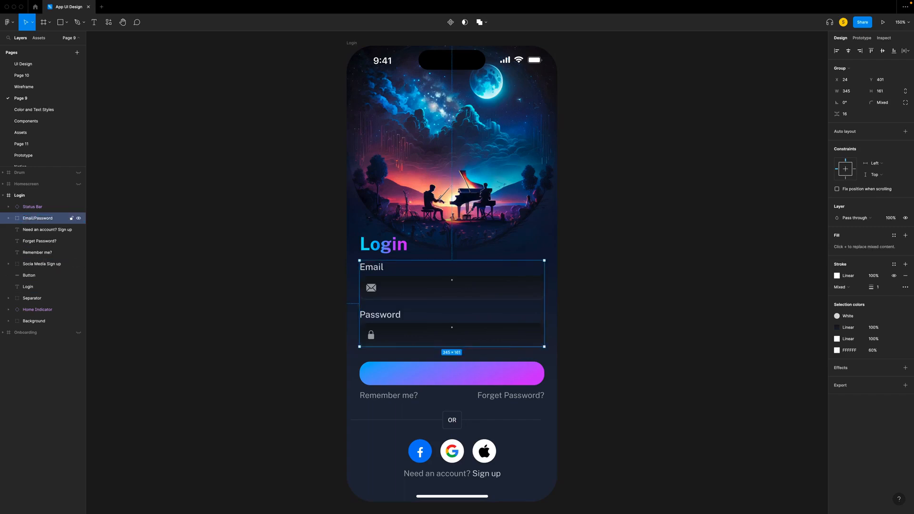
- Set the spacing between the Login title and the Email/Password group to 24 and move both up 30 px
left_click(29, 286, "shift")
left_click(836, 102)
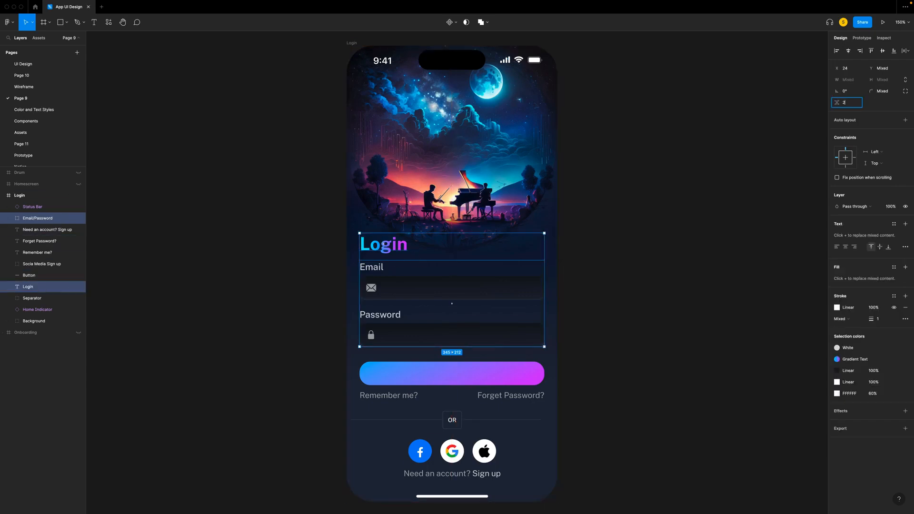
key("Return")
key("shift+Up")
key("shift+Up")
key("shift+Up")
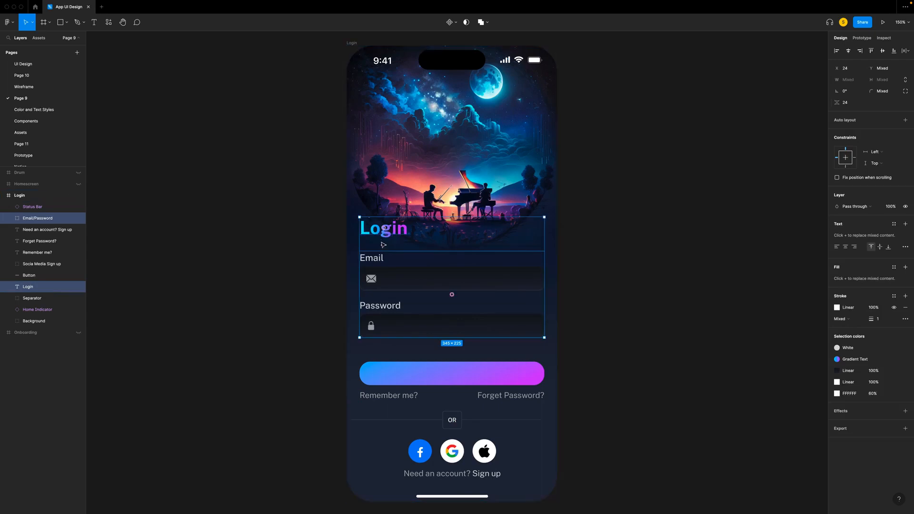
- Show the Onboarding frame and replace the Login screen's plain gradient button with a copy of its Get Started button
left_click(422, 374)
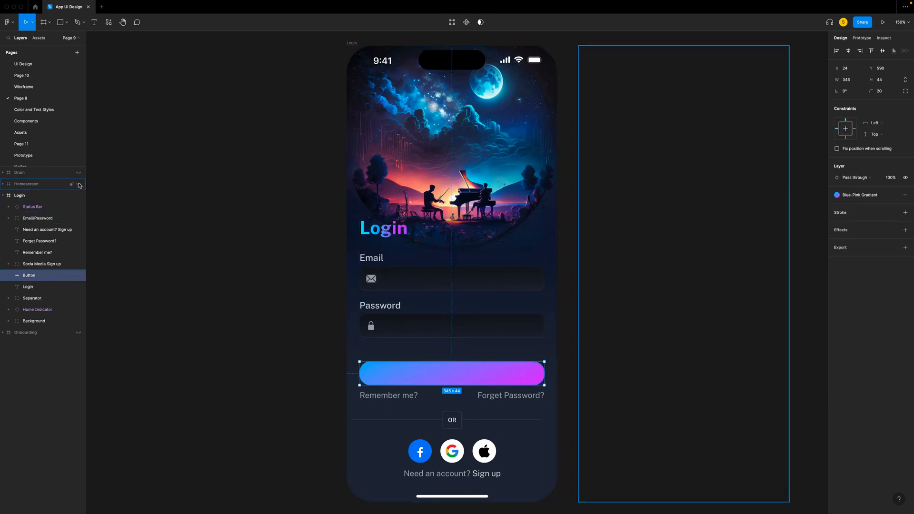
left_click(79, 333)
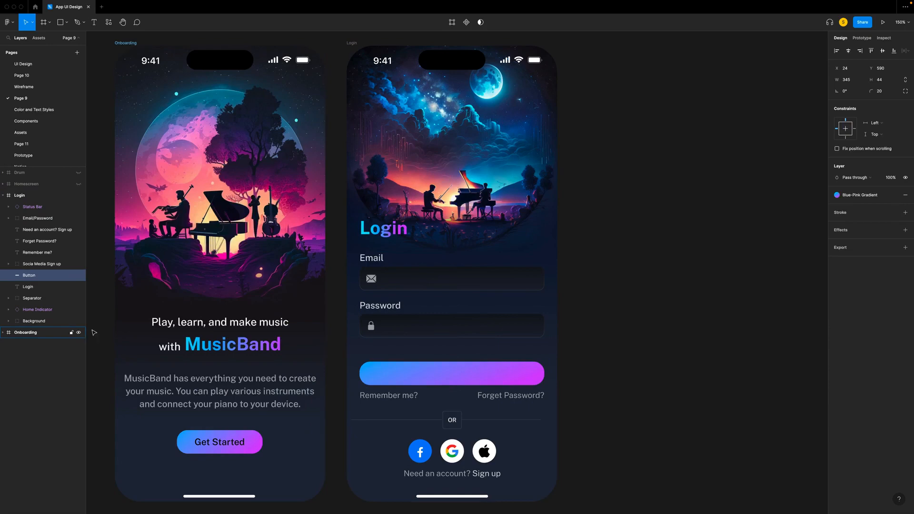
left_click(241, 446)
right_click(220, 441)
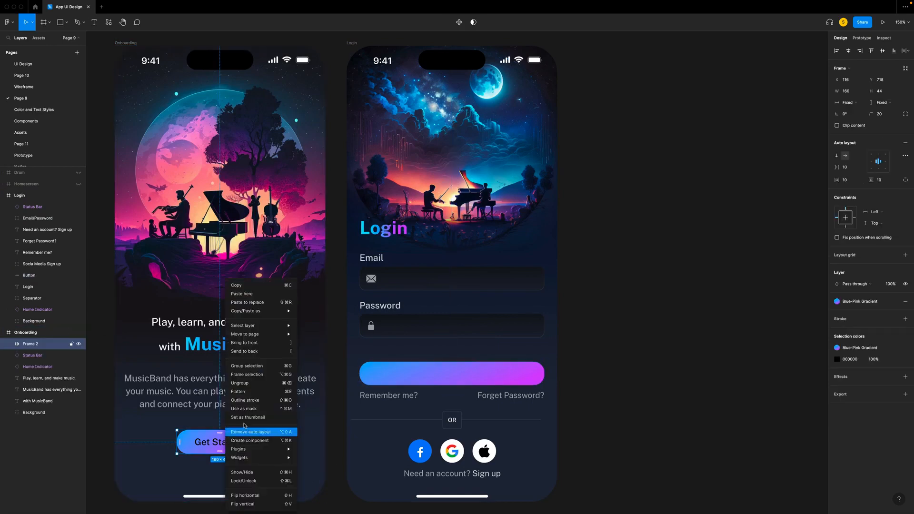
left_click(242, 285)
left_click(411, 378)
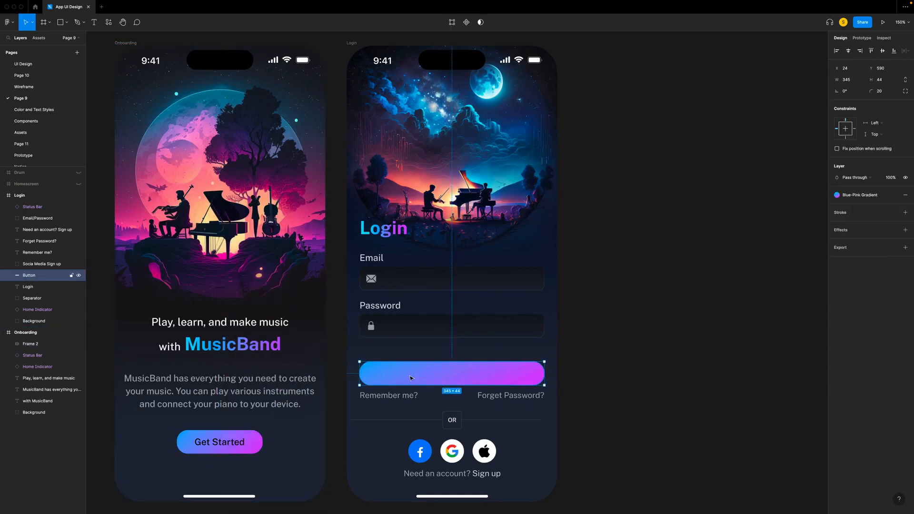
right_click(411, 377)
left_click(433, 320)
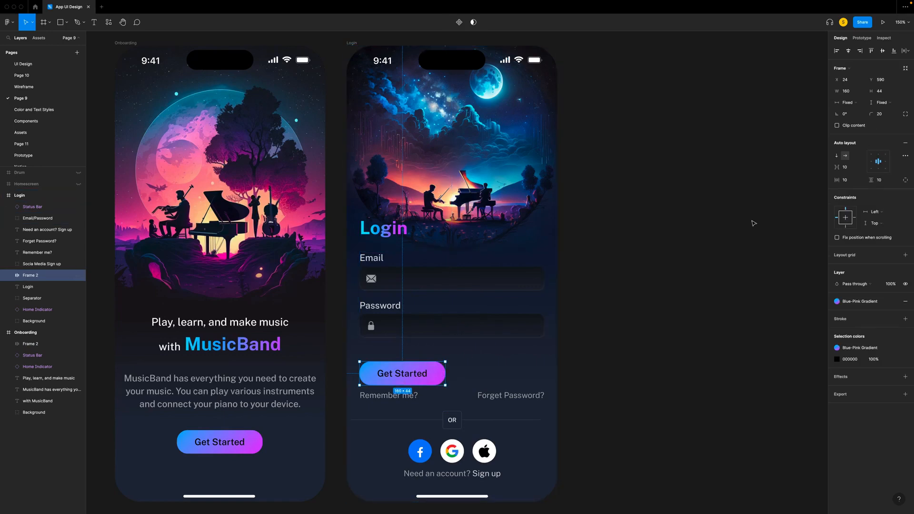
- Set the Login screen's Get Started button width to 345 and reduce its corner radius
left_click(847, 94)
type("345")
key("Return")
left_click(879, 114)
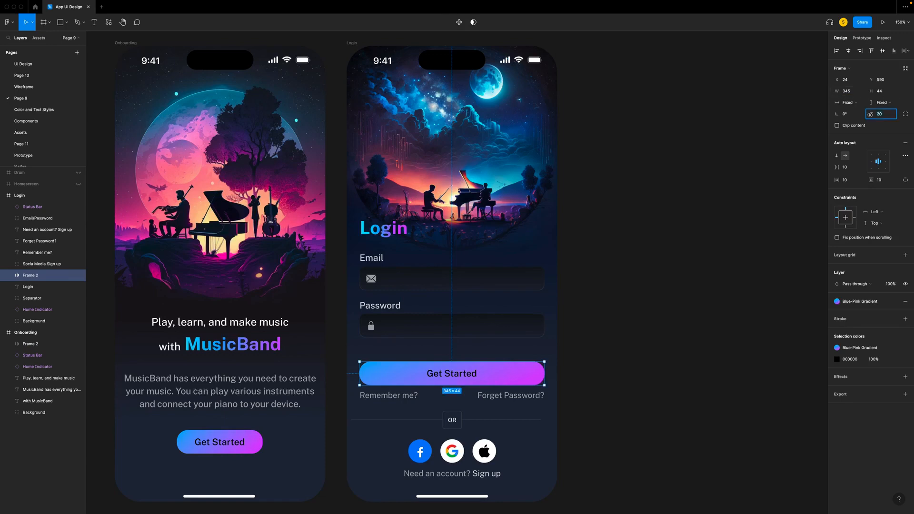
type("1x")
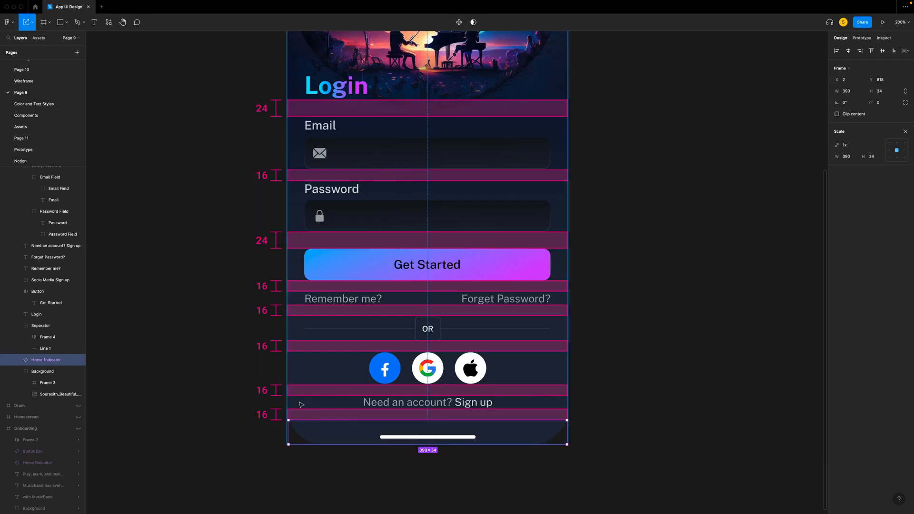
- Examine the vertical spacing between the Login screen's elements, including the account prompt, Remember me? and Forget Password? texts
left_click(473, 404)
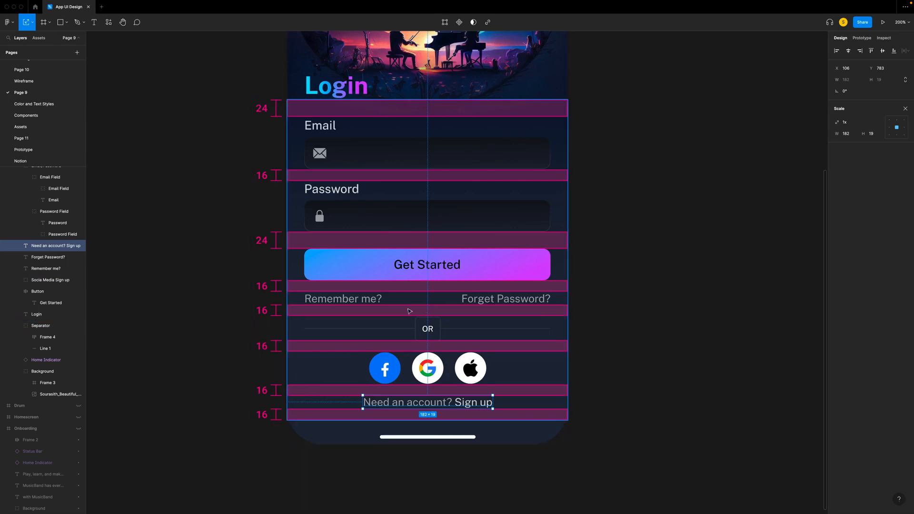
left_click(348, 299)
left_click(481, 299)
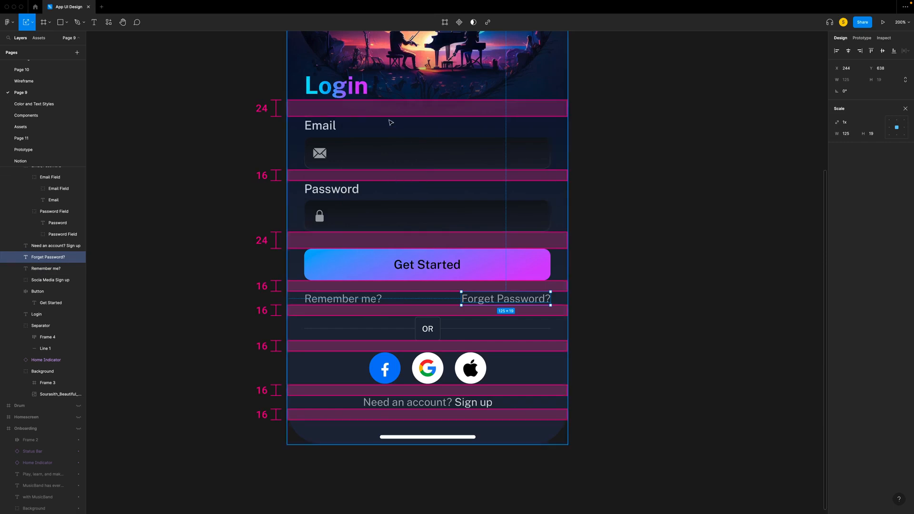
left_click(698, 114)
scroll(698, 113, "up", 1)
scroll(698, 113, "left", 1)
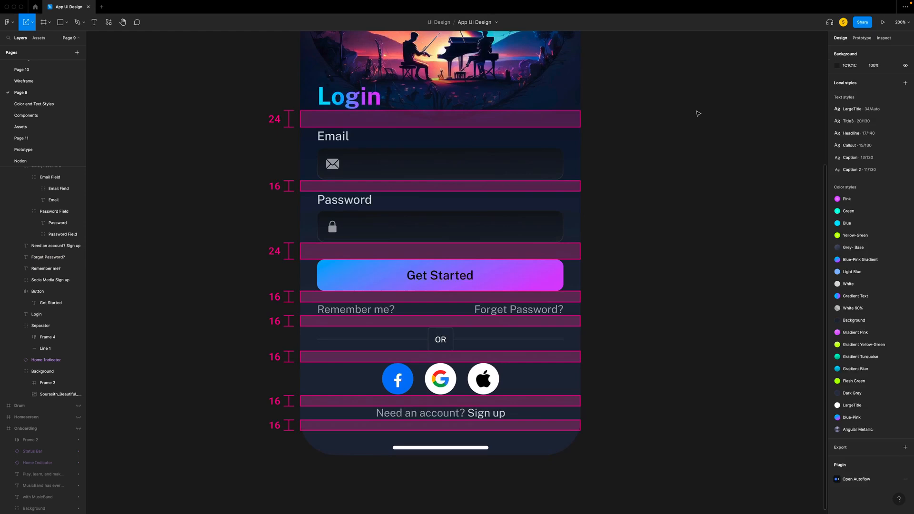
scroll(698, 113, "left", 1)
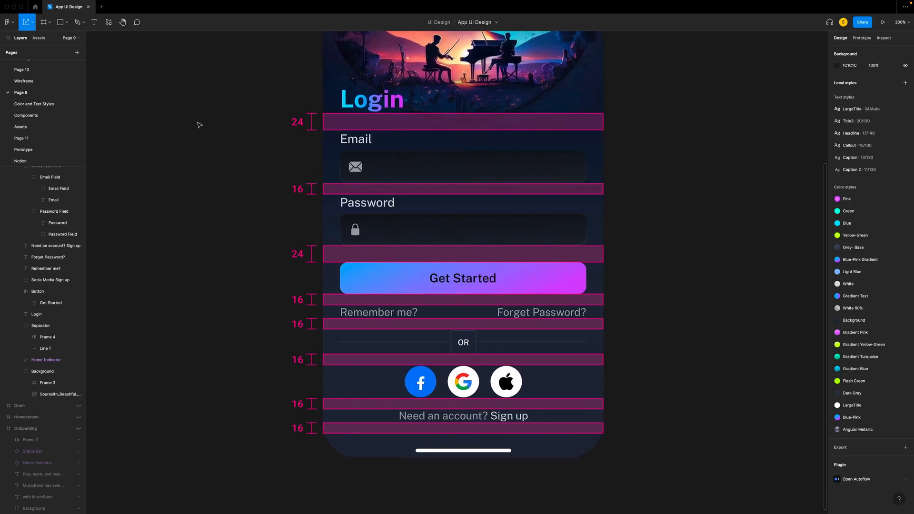
- Change the text of the Login screen's gradient button to LOGIN
scroll(38, 243, "up", 5)
type("LOGIN")
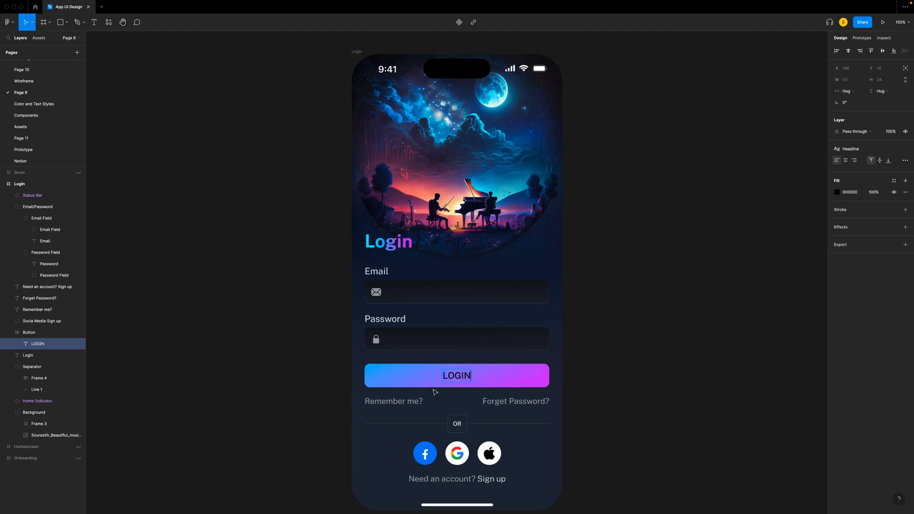
left_click(612, 381)
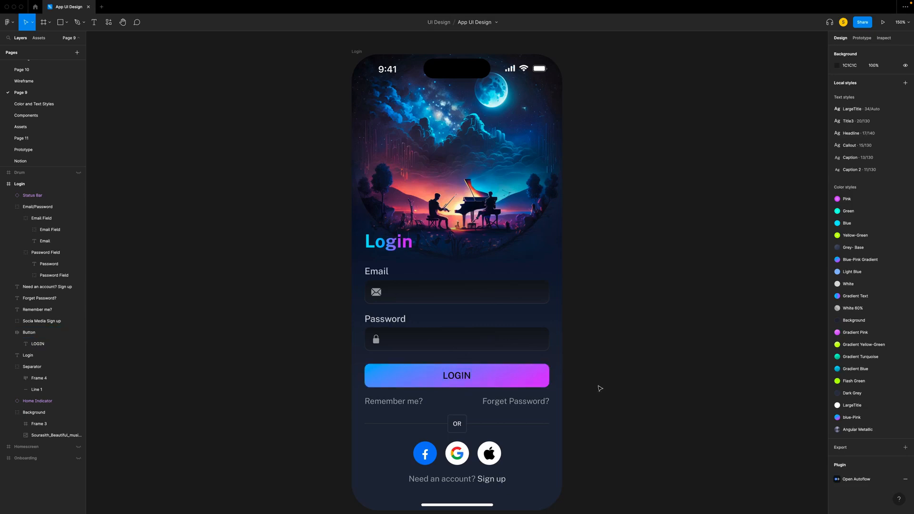
- Show the hidden Homescreen and Onboarding frames beside the Login screen
left_click(79, 446)
left_click(79, 458)
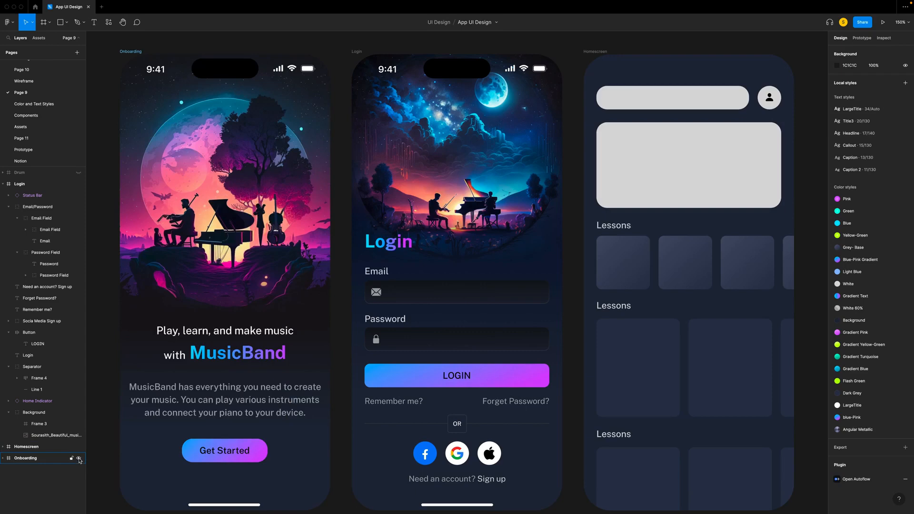
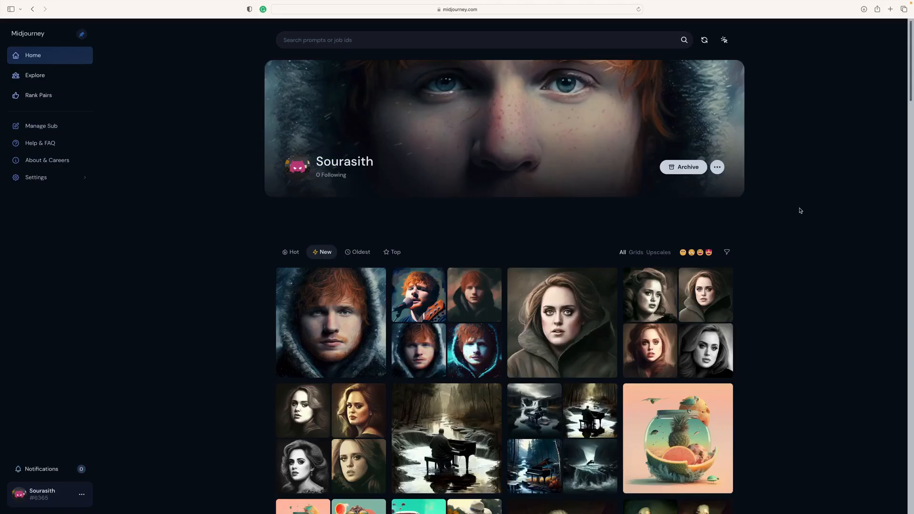
- Examine the generated musician, piano and instrument artwork in the Midjourney gallery
scroll(800, 211, "down", 5)
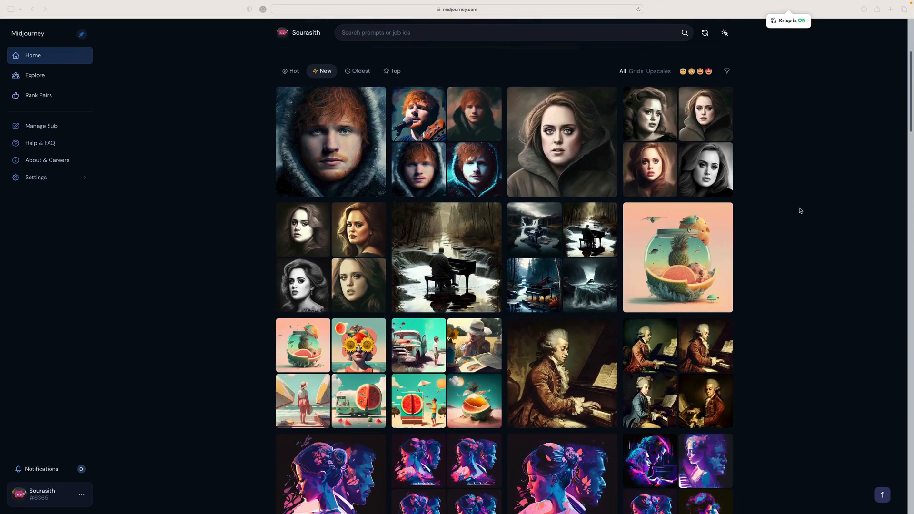
scroll(800, 211, "down", 1)
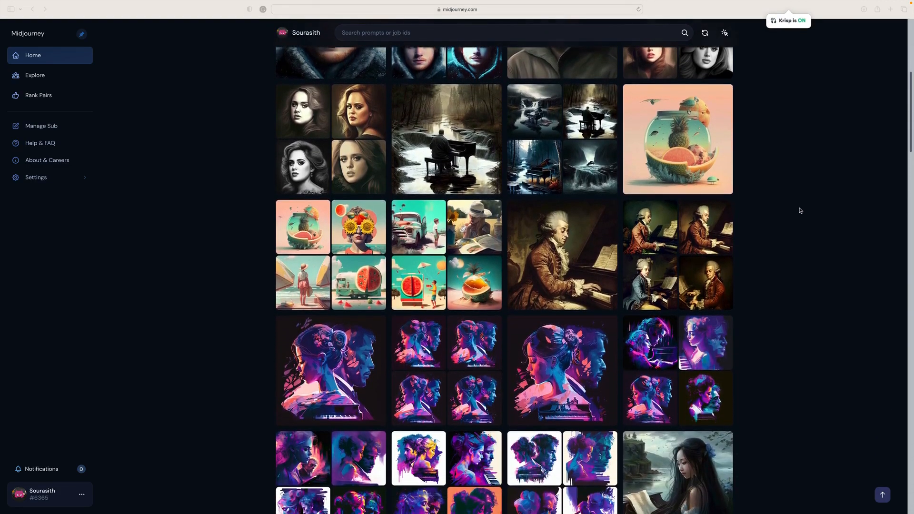
scroll(800, 211, "down", 2)
scroll(800, 210, "down", 3)
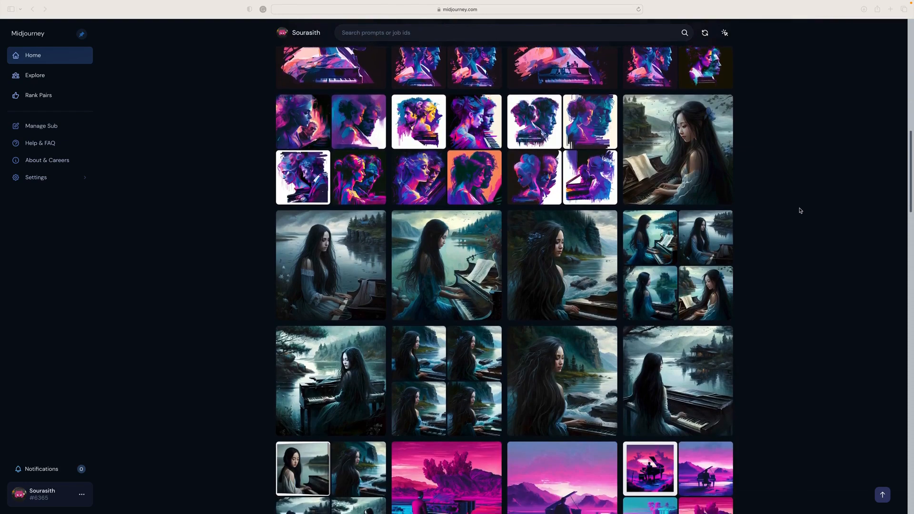
scroll(801, 211, "down", 7)
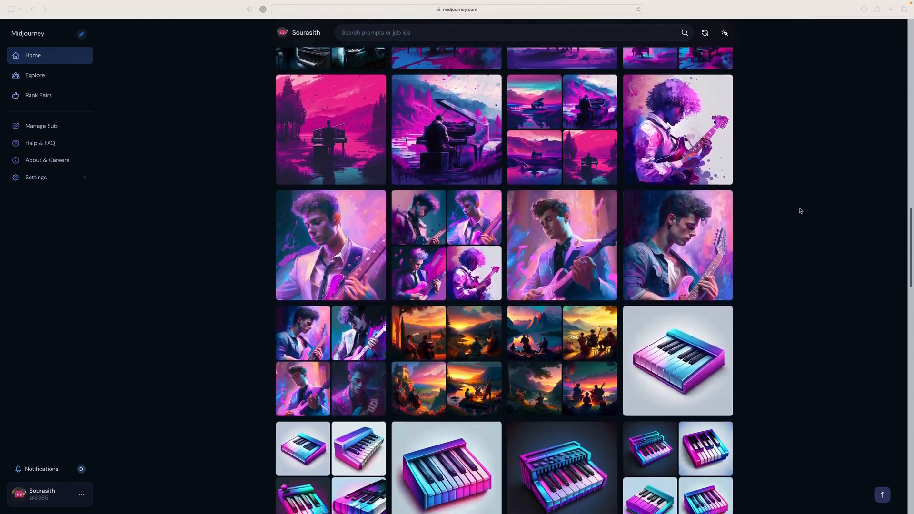
scroll(800, 211, "down", 1)
scroll(801, 210, "down", 1)
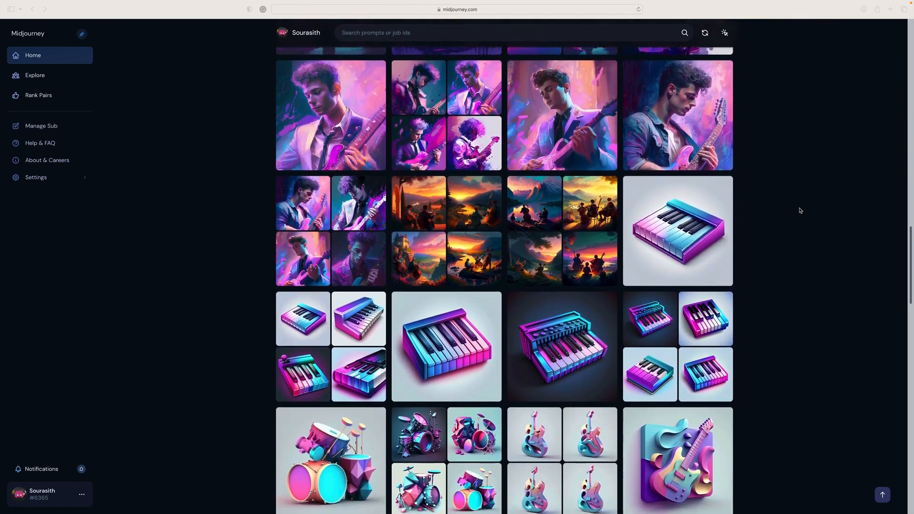
scroll(801, 211, "down", 1)
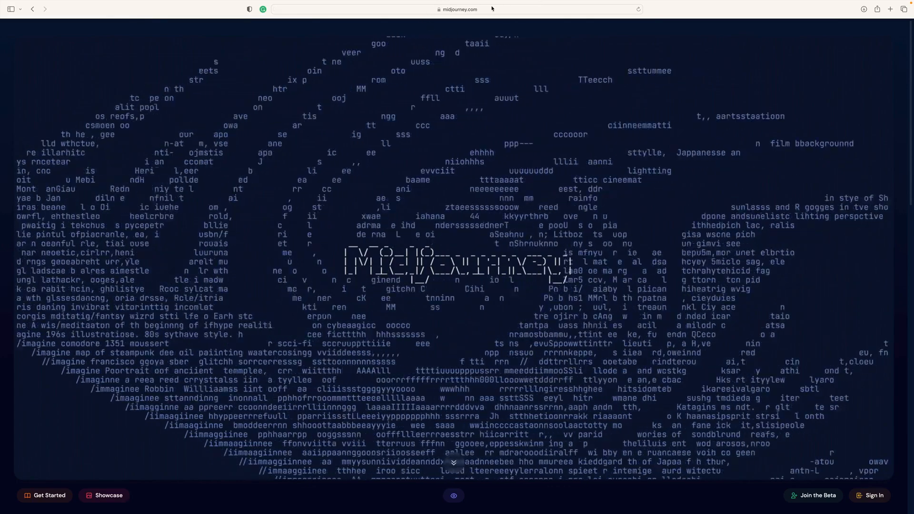
- Look through the Midjourney landing page and its About section, and choose to join the beta
scroll(496, 256, "down", 4)
scroll(496, 256, "down", 8)
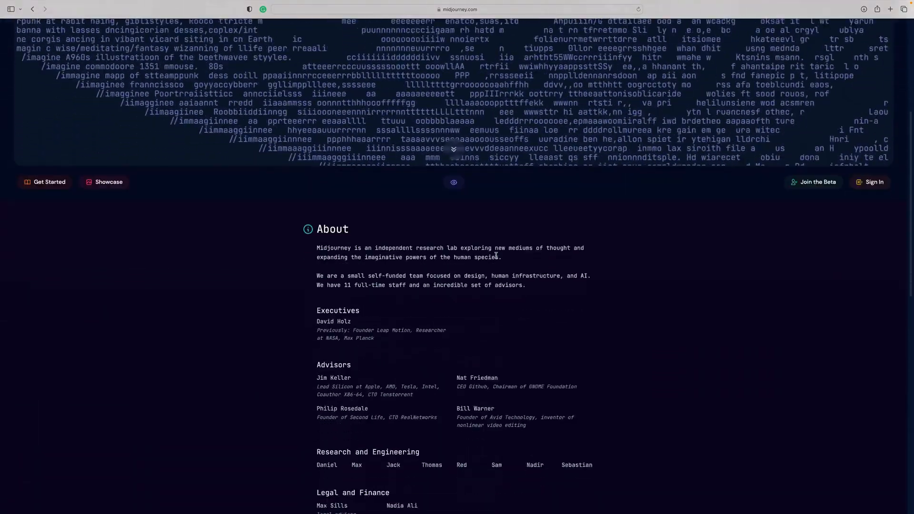
scroll(497, 255, "up", 9)
scroll(496, 256, "up", 3)
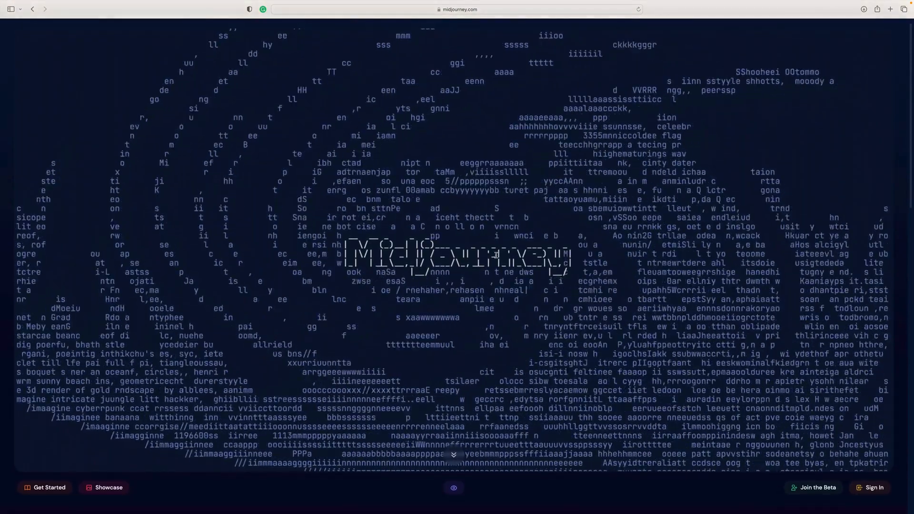
left_click(818, 489)
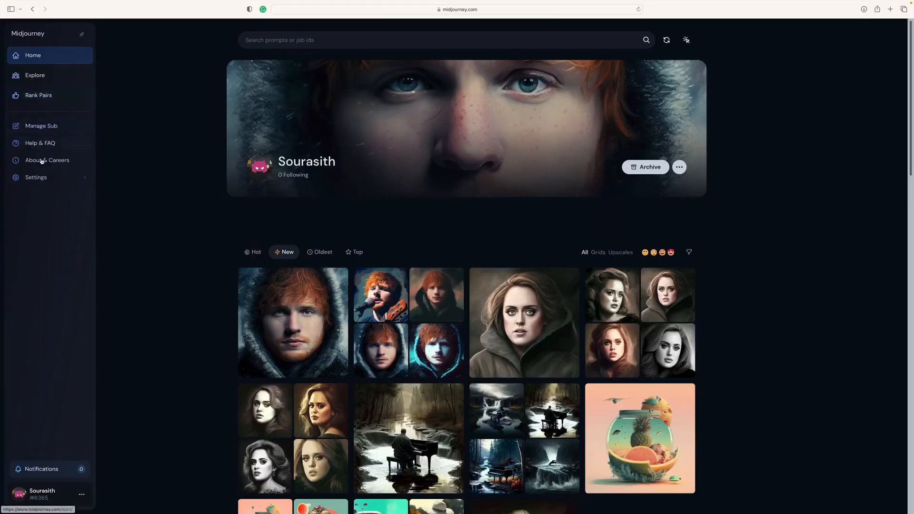
- Go from the Midjourney account options to its Discord server and open the newbies-44 channel
left_click(82, 495)
left_click(121, 481)
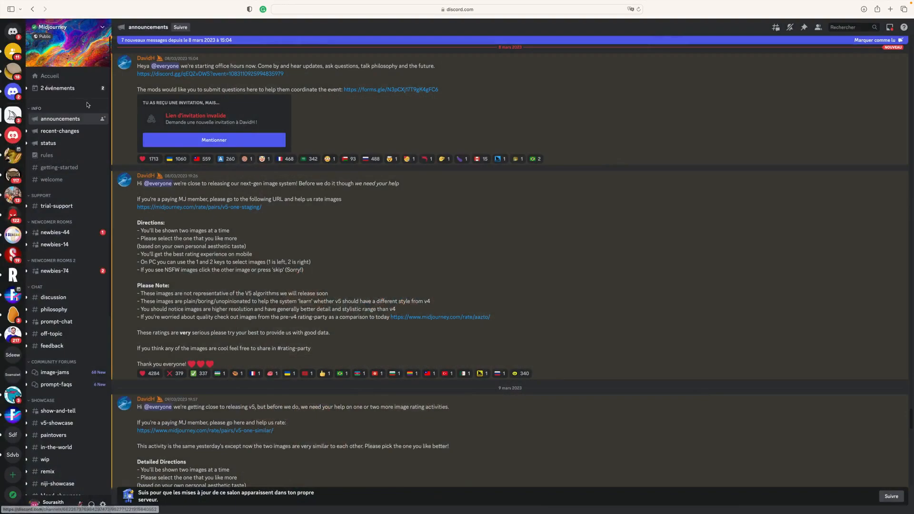
mouse_move(56, 231)
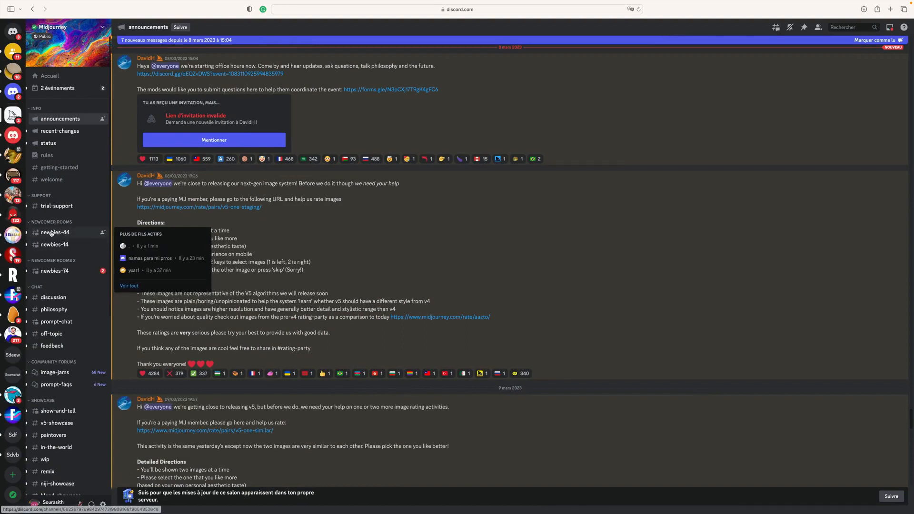
left_click(52, 233)
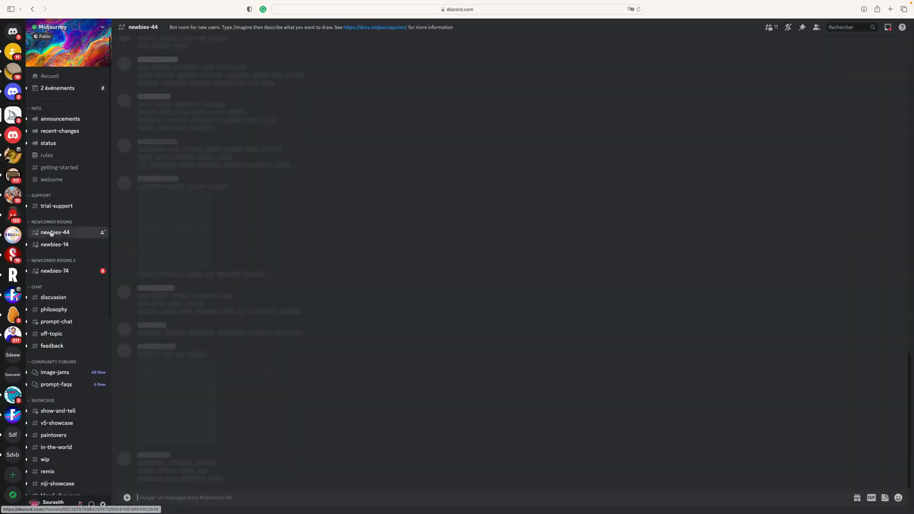
- Generate images with /imagine and the prompt "Realistic Asian beauty with long hair playing with a Chinese flute in the bamboo forest during the day."
type("/ima")
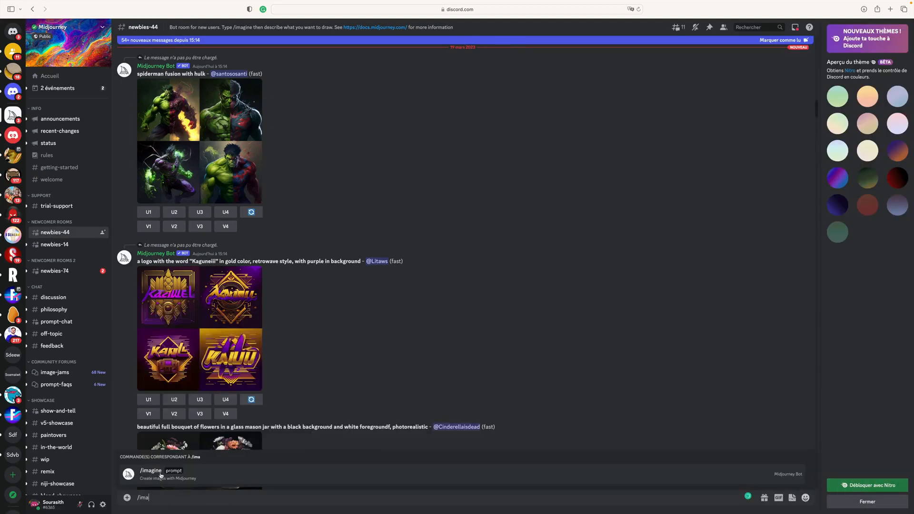
left_click(161, 474)
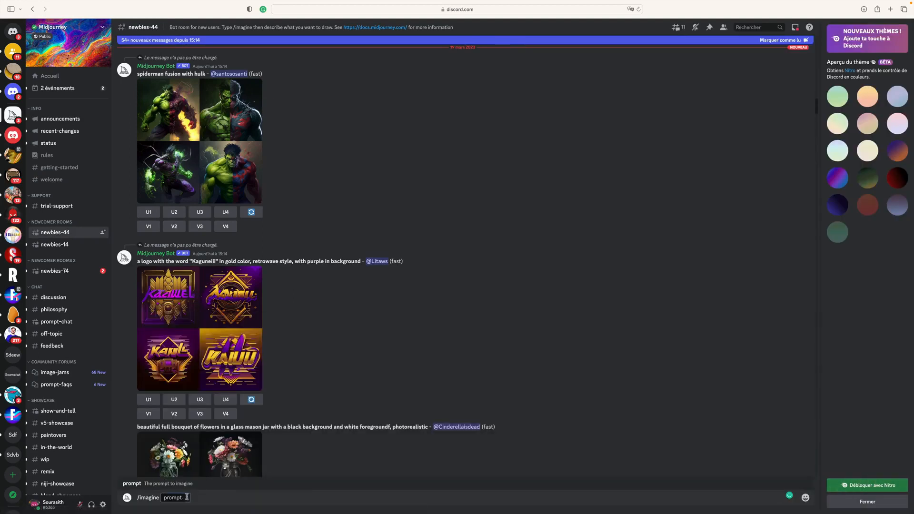
type("Realistic Asian beauty with long hair playing with a Chinese flute in the bamboo forest during the day.")
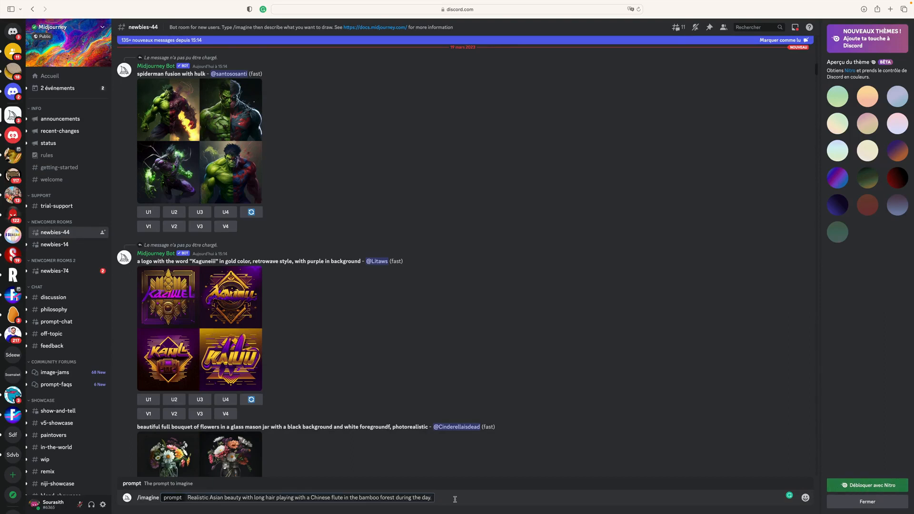
key("Return")
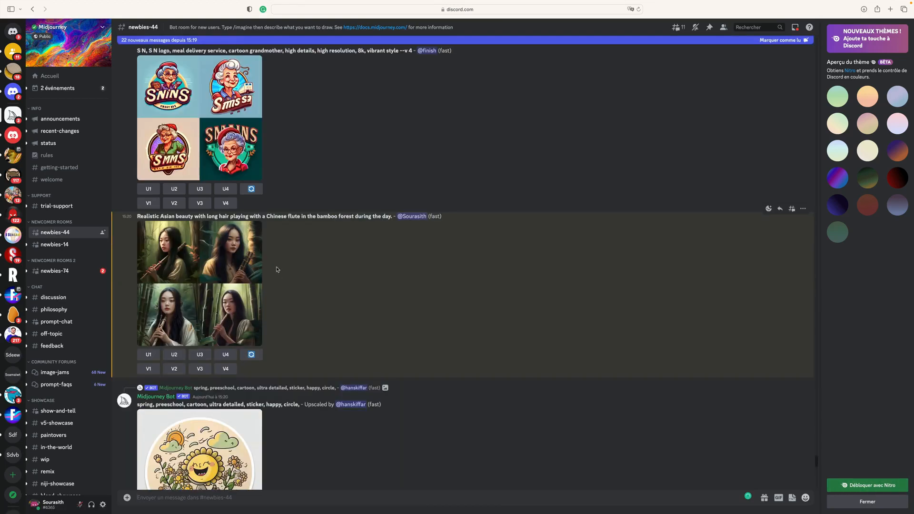
- Upscale the second image of the flute player grid and open the options of the enlarged result
left_click(174, 354)
left_click(178, 372)
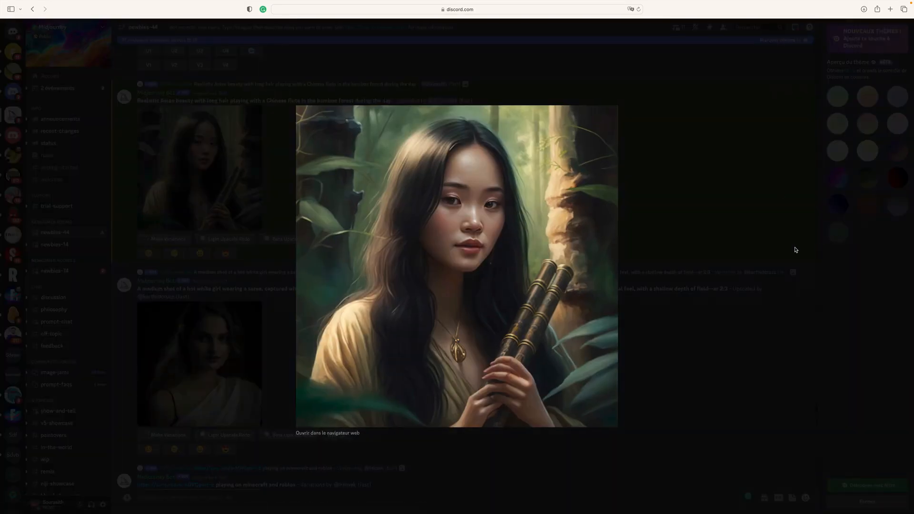
right_click(525, 295)
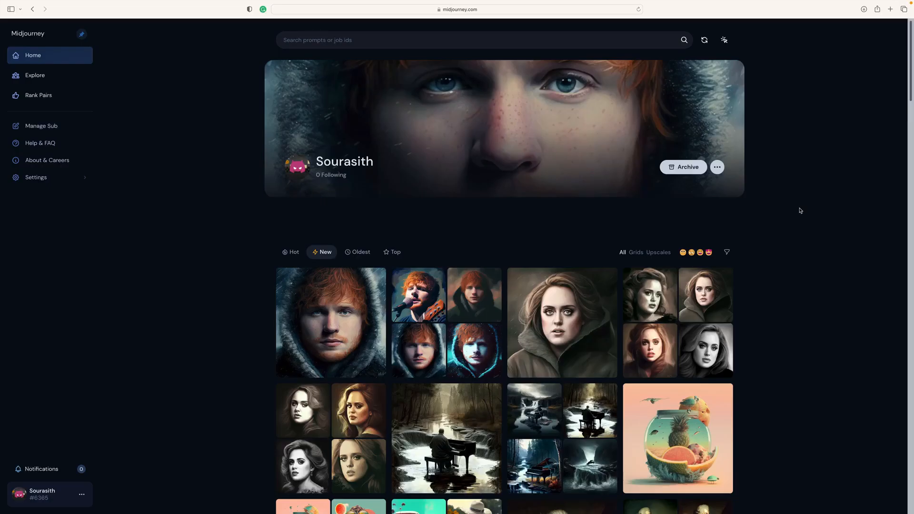
- Switch to the Figma app design and replace the Homescreen's search bar placeholder with the Login screen's Password Field
scroll(801, 210, "down", 5)
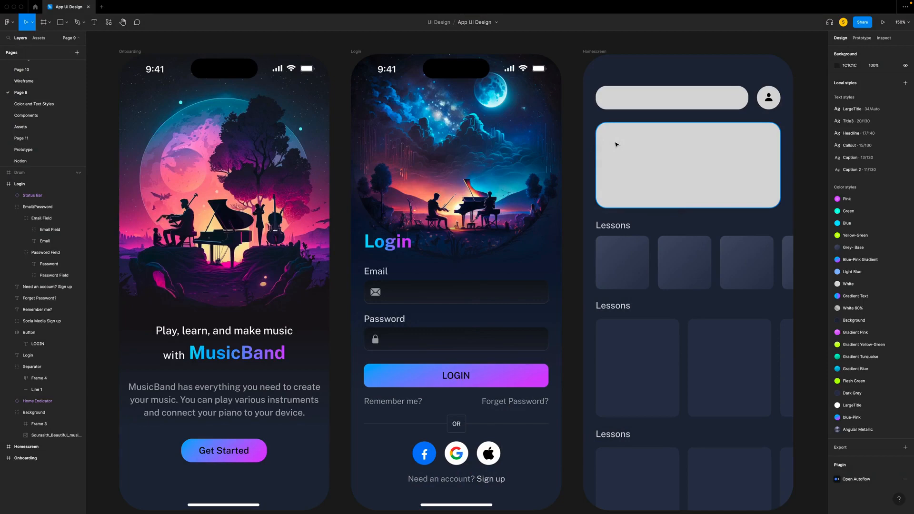
scroll(616, 144, "right", 5)
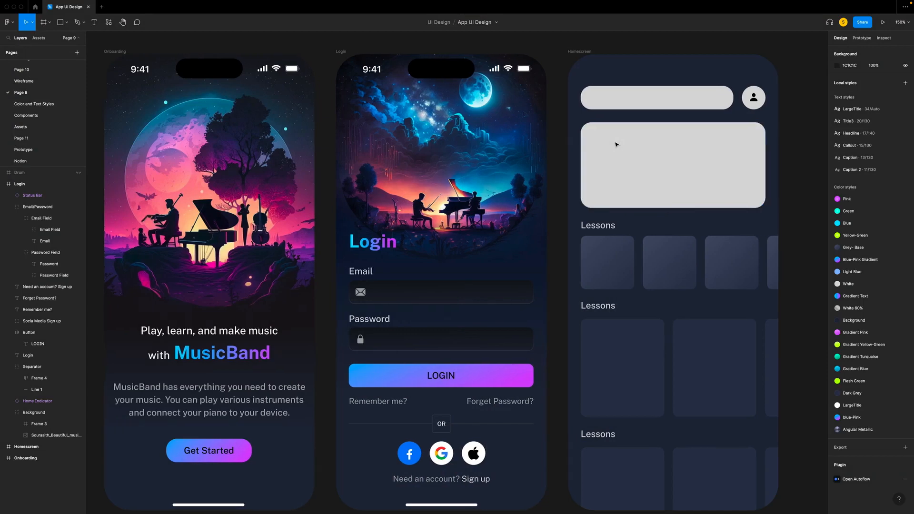
left_click(349, 349)
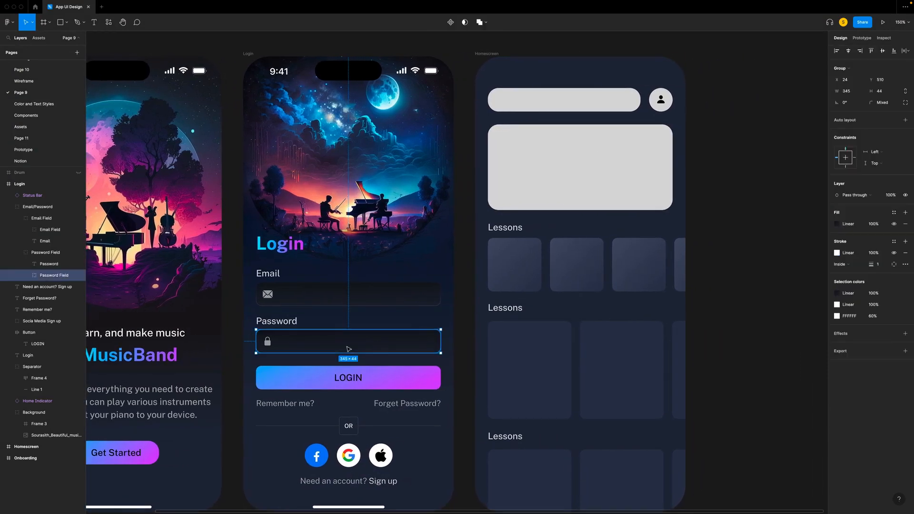
right_click(520, 100)
left_click(531, 116)
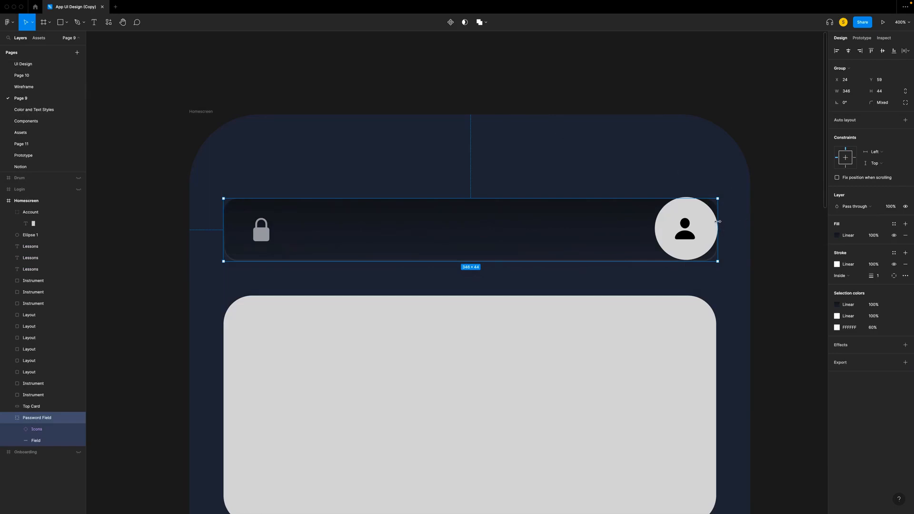
- Narrow the pasted field to about 283 wide so it clears the avatar, and switch its icon variant to Search
left_click(34, 441)
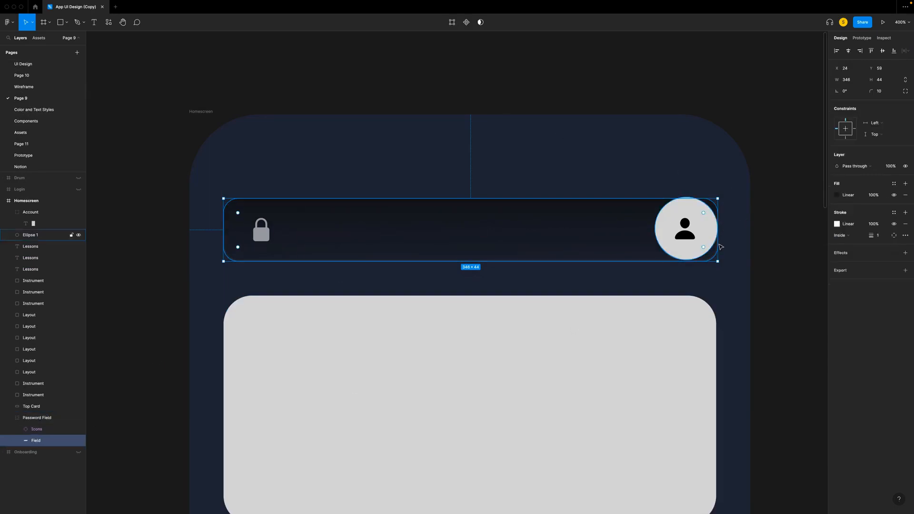
left_click_drag(718, 238, 631, 240)
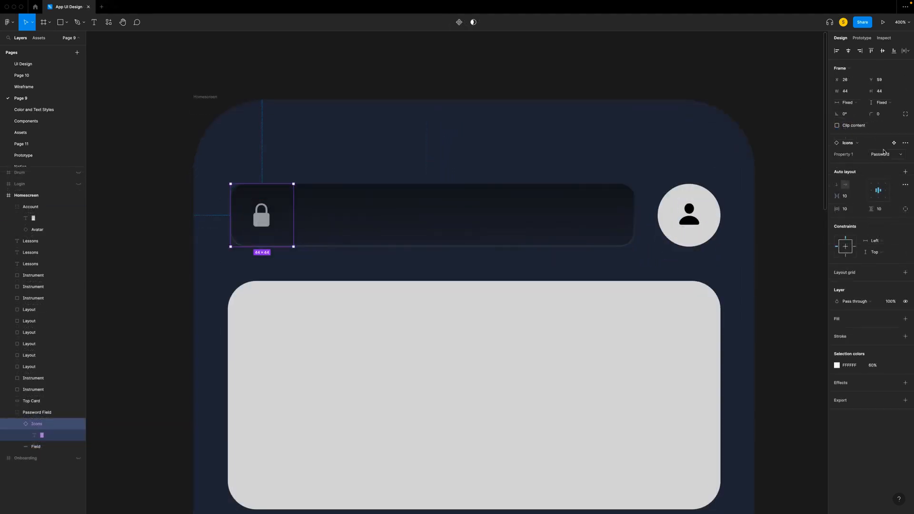
left_click(889, 155)
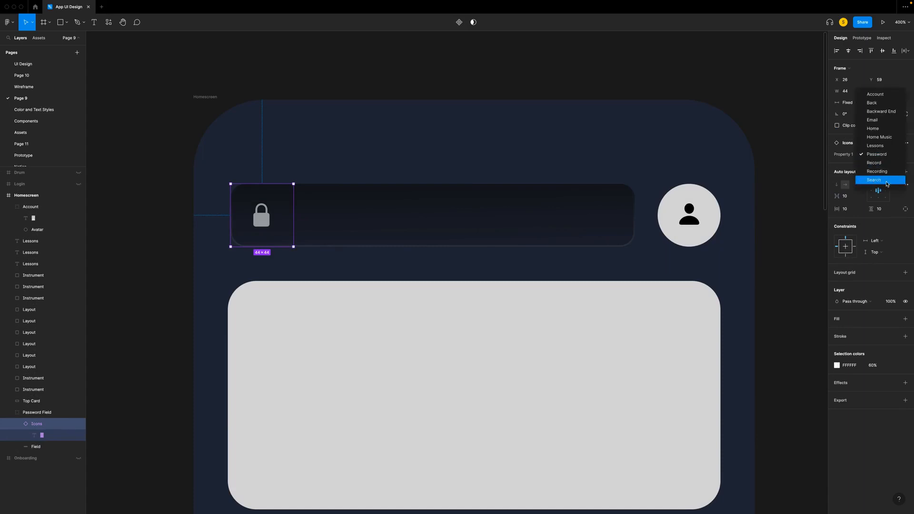
left_click(881, 181)
- Add a text layer reading Search inside the Homescreen's search field
left_click(349, 226)
key("t")
left_click_drag(314, 204, 394, 222)
type("Search")
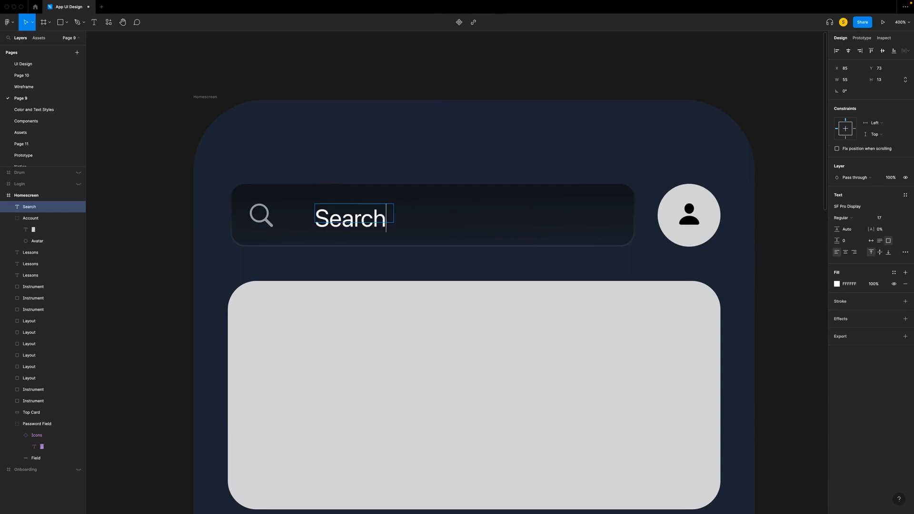
- Apply the Callout text style to the Search text and set its resizing to auto width
key("ctrl+a")
left_click(905, 196)
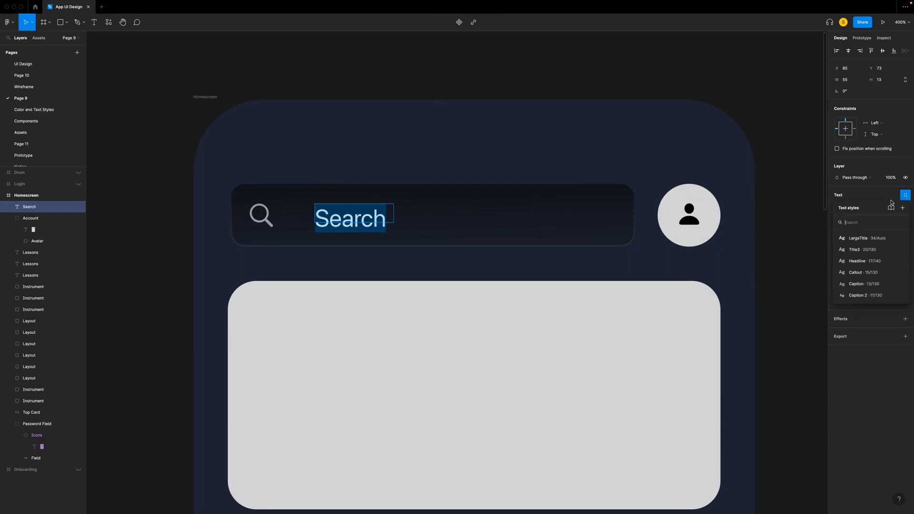
left_click(862, 272)
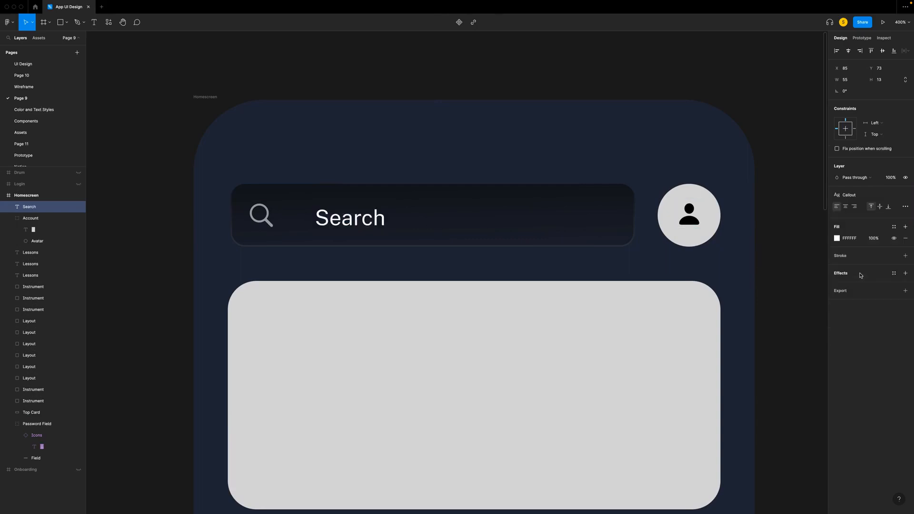
left_click(905, 207)
key("Escape")
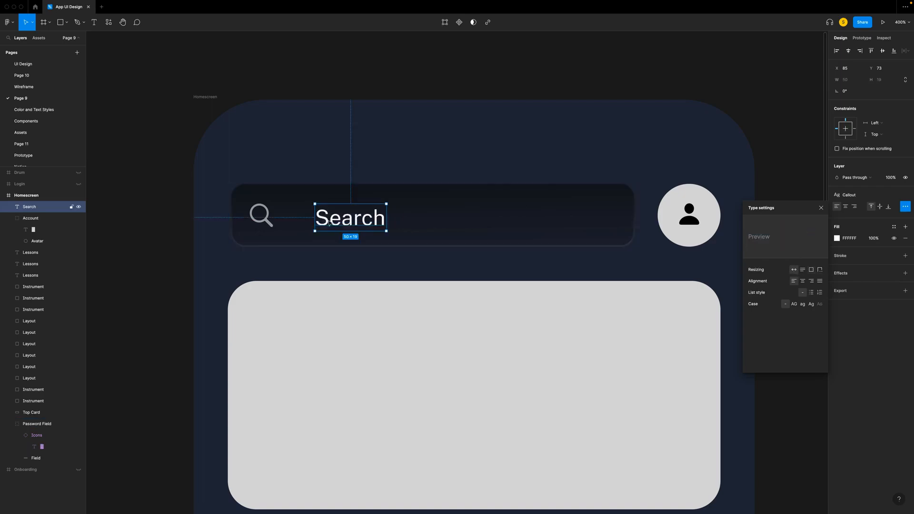
- Position the Search text beside the magnifier icon, vertically centred in the field, and place its layer inside the Password Field group
left_click_drag(334, 222, 319, 220)
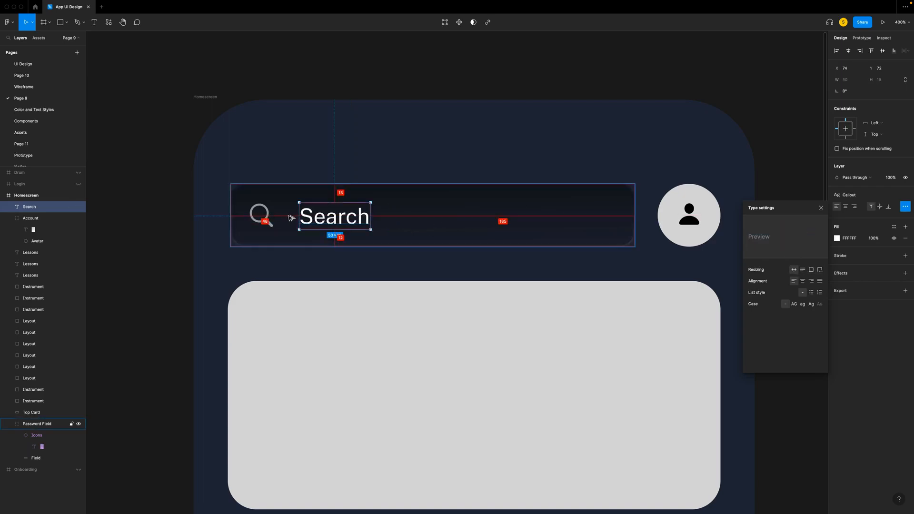
left_click_drag(310, 217, 304, 217)
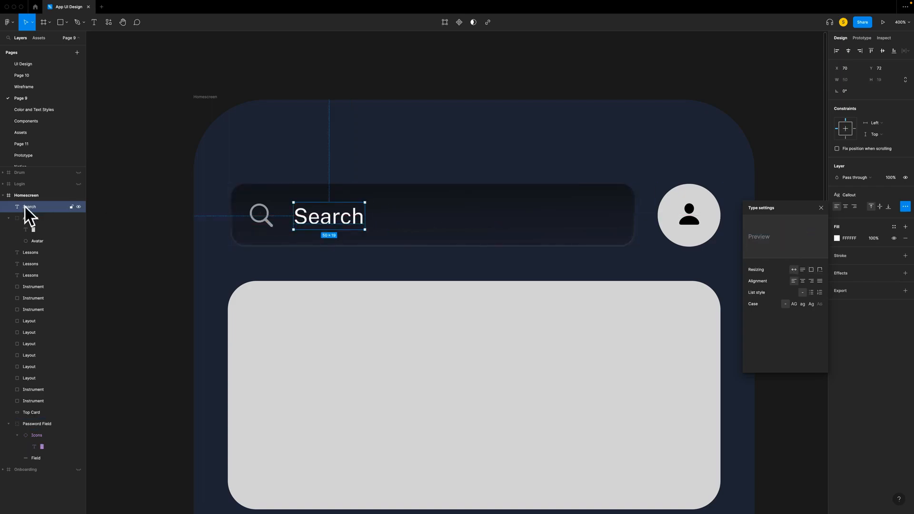
left_click_drag(31, 210, 34, 450)
- Reorder the Password Field group to the top of the Homescreen's layers and rename it Search Field
left_click(39, 414)
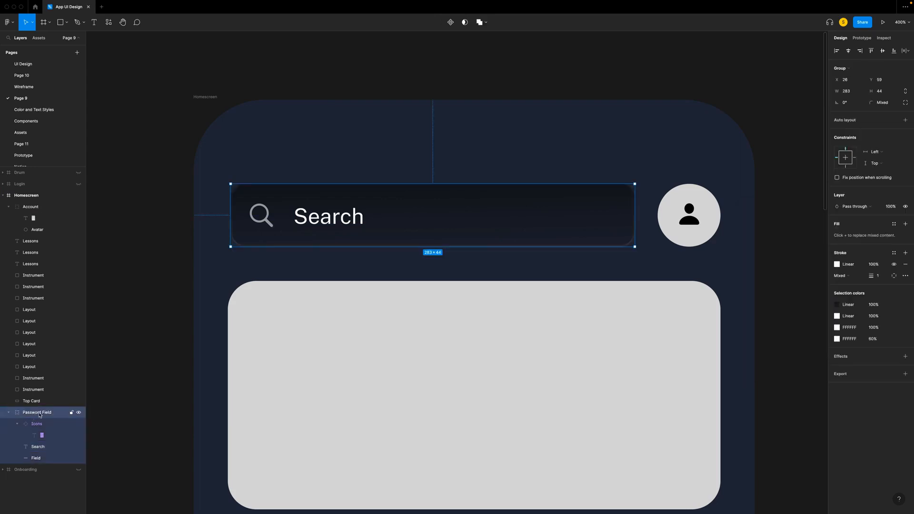
left_click_drag(37, 415, 16, 208)
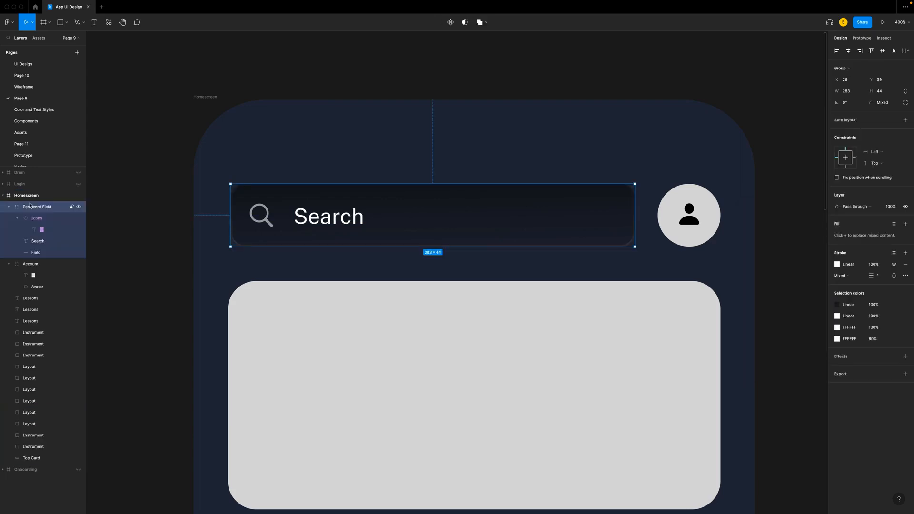
double_click(16, 208)
type("Search")
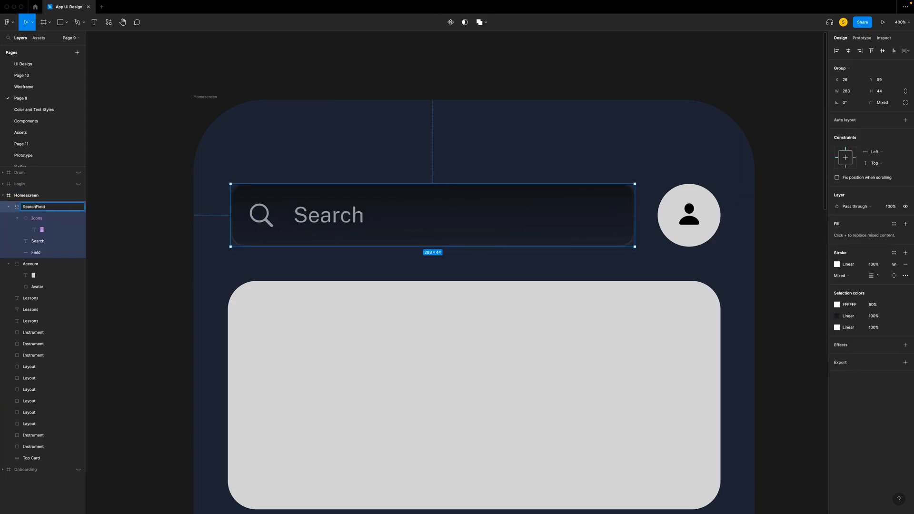
- Draw a 44 × 44 square exactly over the round account avatar beside the search field, at Y 59
left_click(142, 227)
left_click(688, 194)
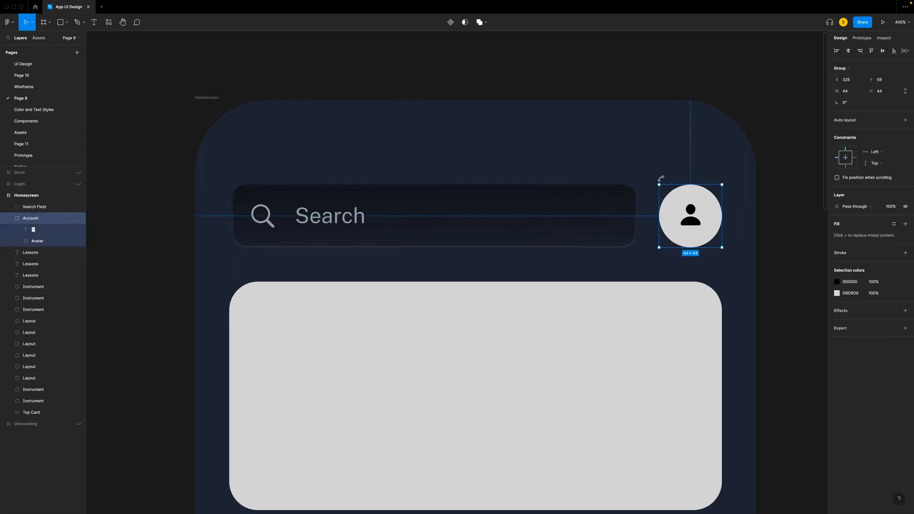
key("r")
left_click_drag(659, 184, 723, 245)
left_click(882, 81)
type("44")
key("Return")
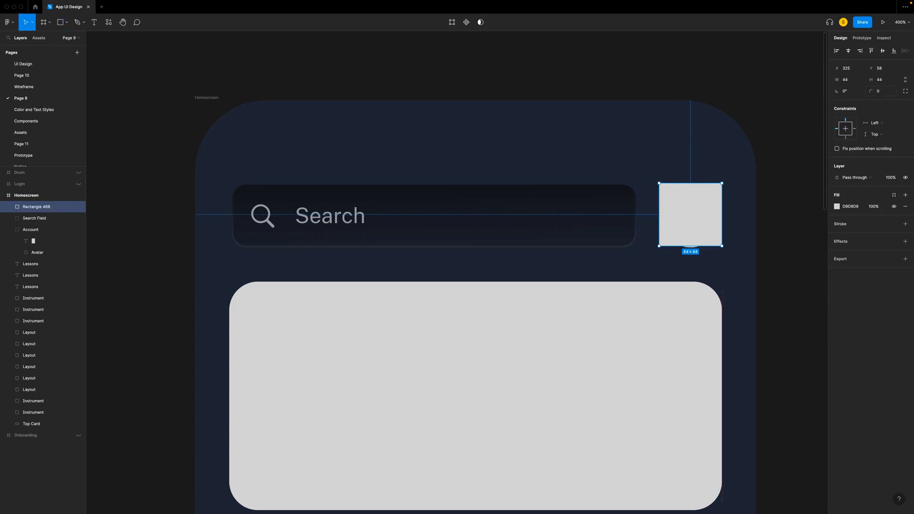
key("Down")
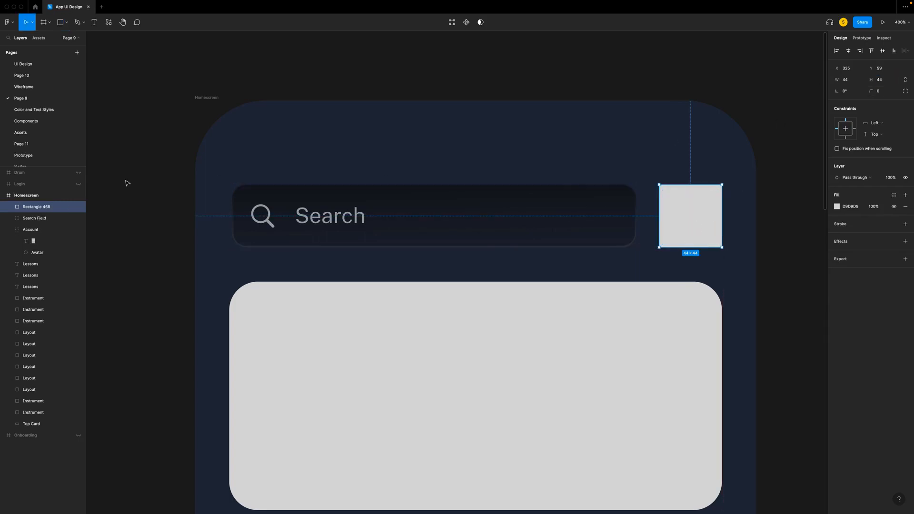
- Place the new square inside the Account group beneath the person icon and delete the Avatar circle
left_click_drag(38, 208, 42, 245)
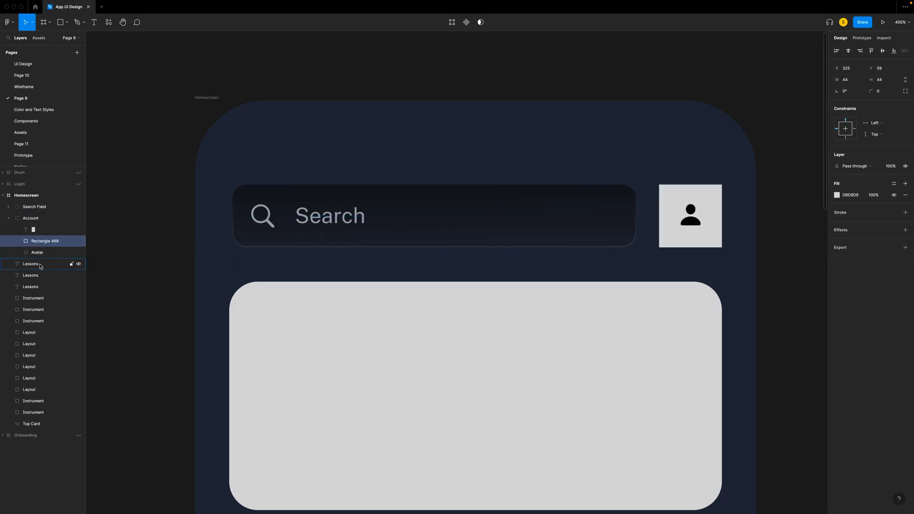
left_click(41, 254)
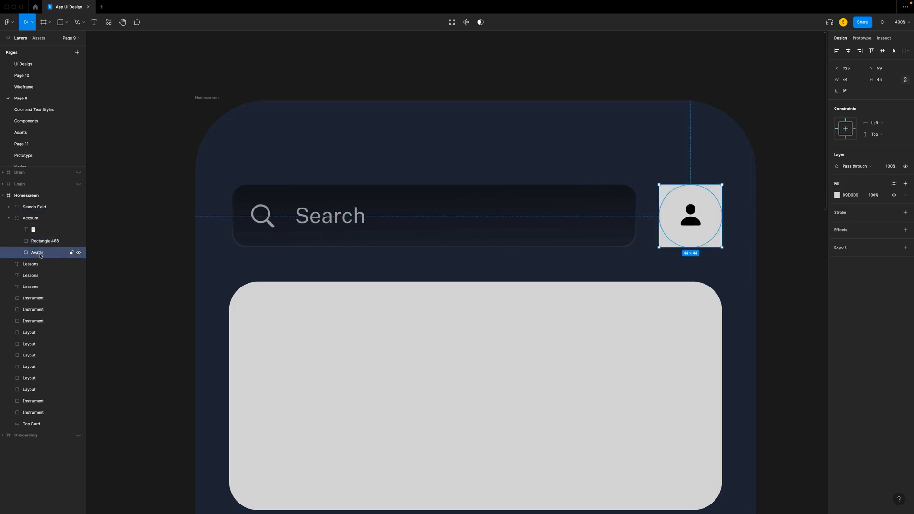
key("Delete")
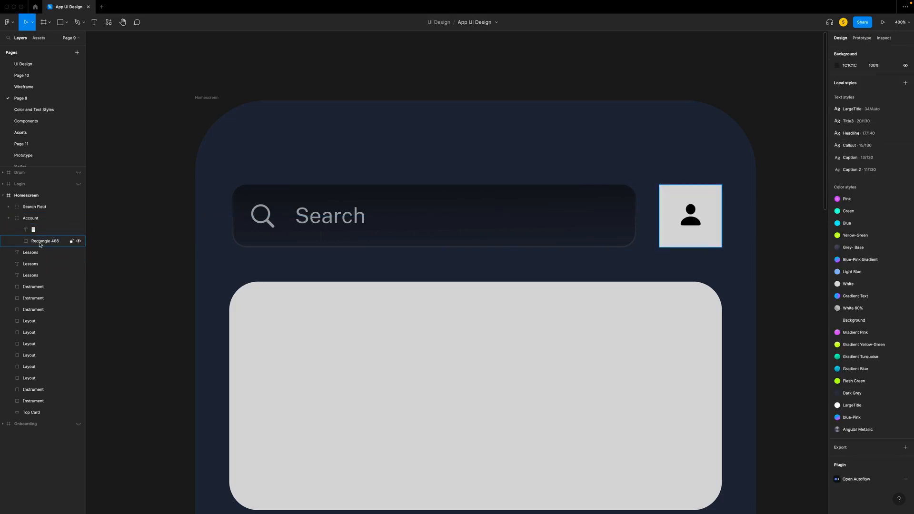
- Copy the search field background's properties onto the account square and set its corner radius to 6
left_click(39, 242)
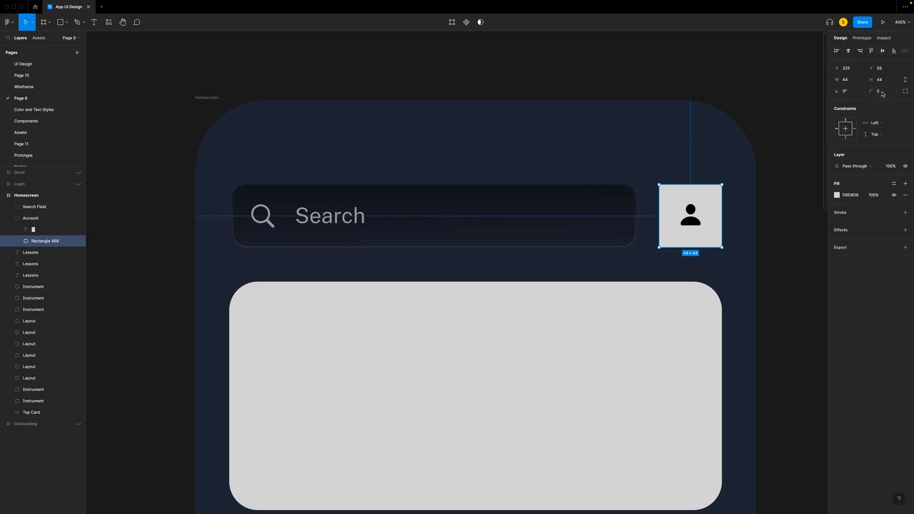
double_click(570, 209)
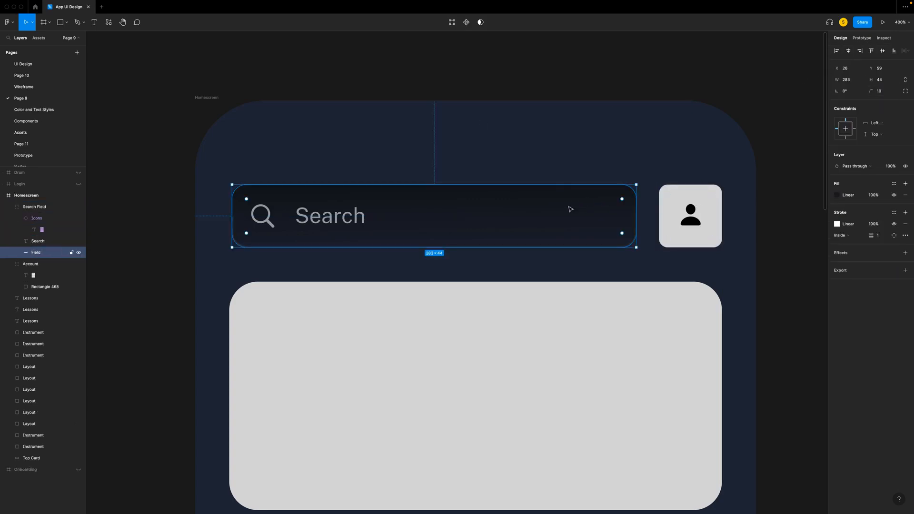
right_click(577, 213)
mouse_move(629, 244)
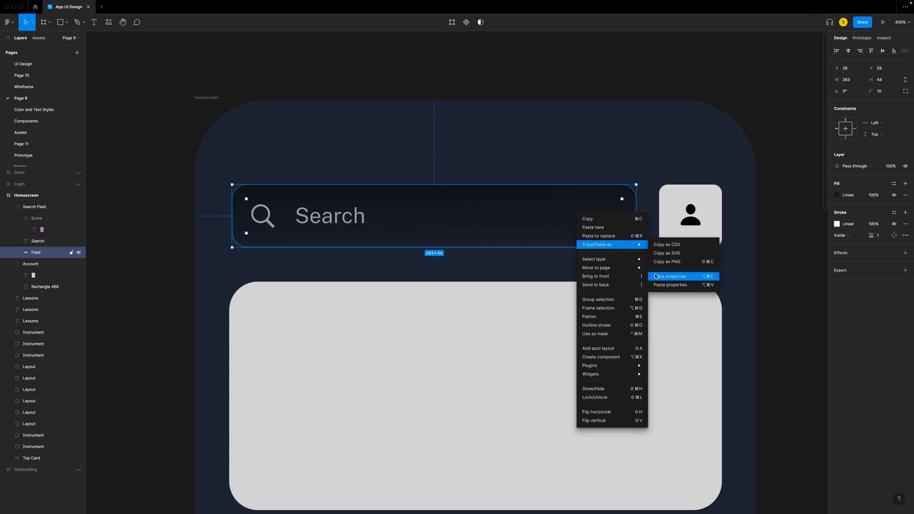
left_click(670, 278)
left_click(690, 214)
right_click(718, 190)
mouse_move(742, 220)
left_click(795, 260)
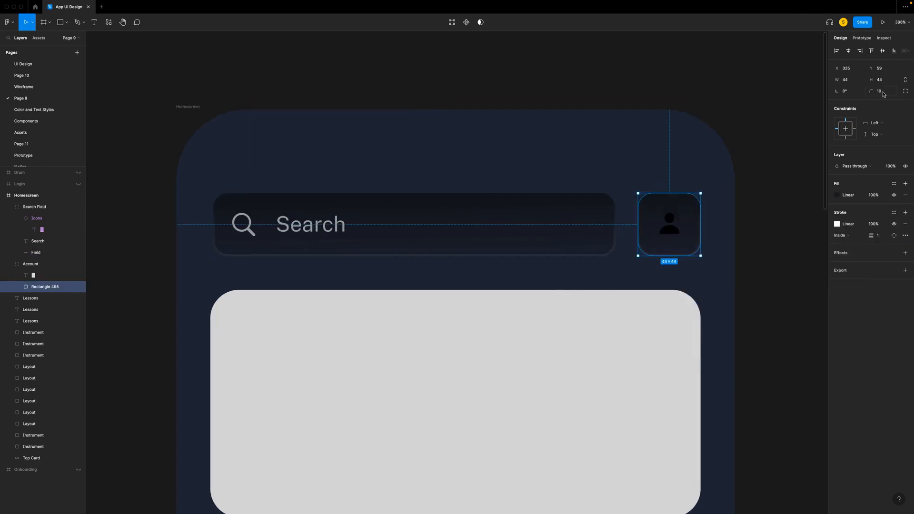
left_click(883, 92)
key("Return")
left_click(785, 175)
- Duplicate the account square, resize the copy to 40 × 40 centred inside the original, and set its corner radius to 4
left_click(695, 201)
key("ctrl+d")
left_click(852, 81)
left_click(905, 82)
left_click(848, 81)
type("0")
key("Return")
left_click_drag(666, 210, 669, 211)
left_click(882, 51)
left_click(875, 90)
type("4")
key("Return")
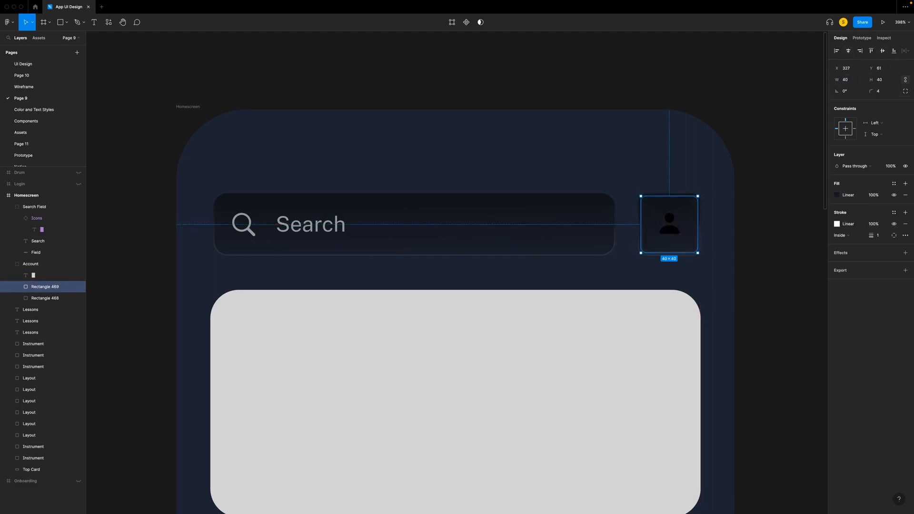
- Change the inner account square's gradient fill to solid colour 2C334A
left_click(837, 194)
left_click(754, 196)
left_click(753, 188)
left_click(786, 319)
type("2c334a")
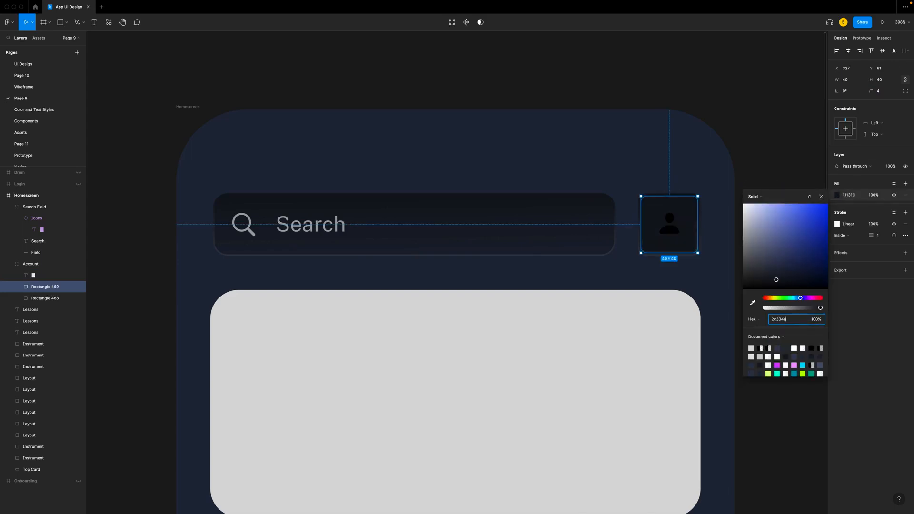
key("Return")
- Fade the inner square's stroke gradient to black at 0% opacity, ending just above the person icon, with stroke weight 0.5
left_click(837, 223)
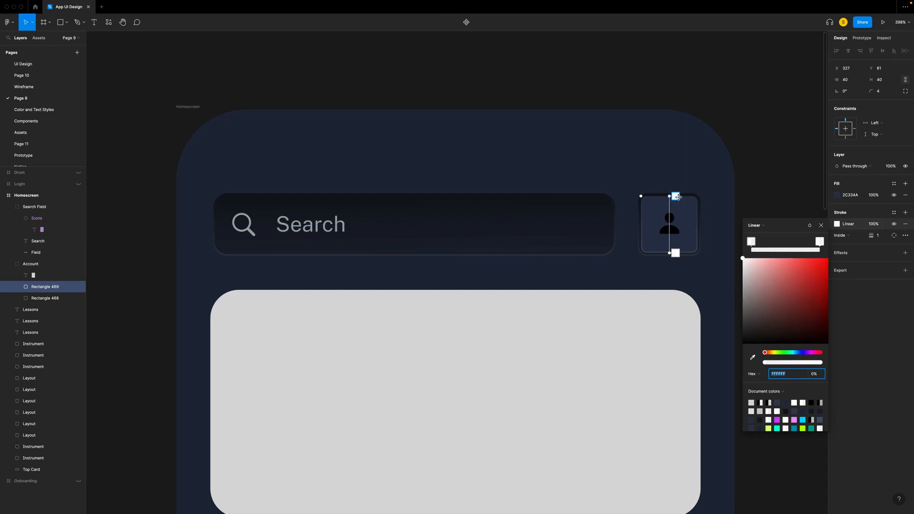
left_click(676, 253)
left_click_drag(744, 261, 755, 364)
key("super+=")
key("super+=")
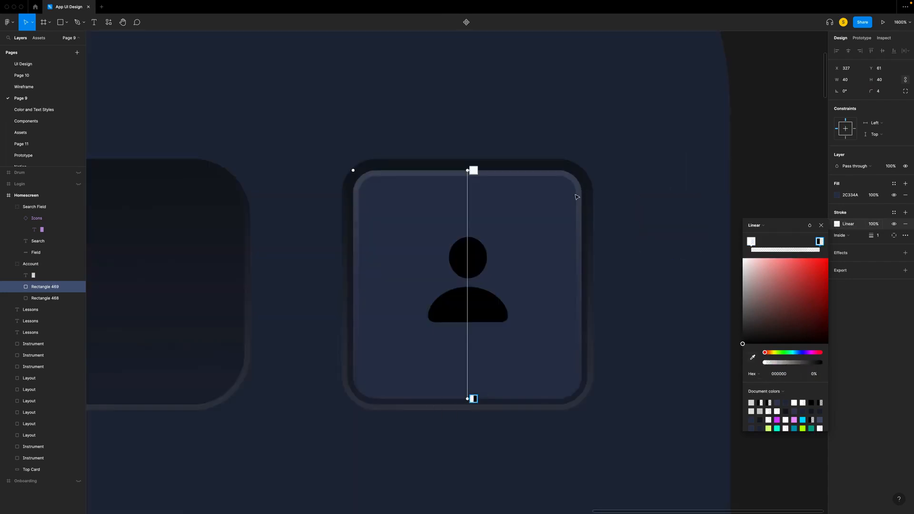
left_click_drag(468, 399, 467, 230)
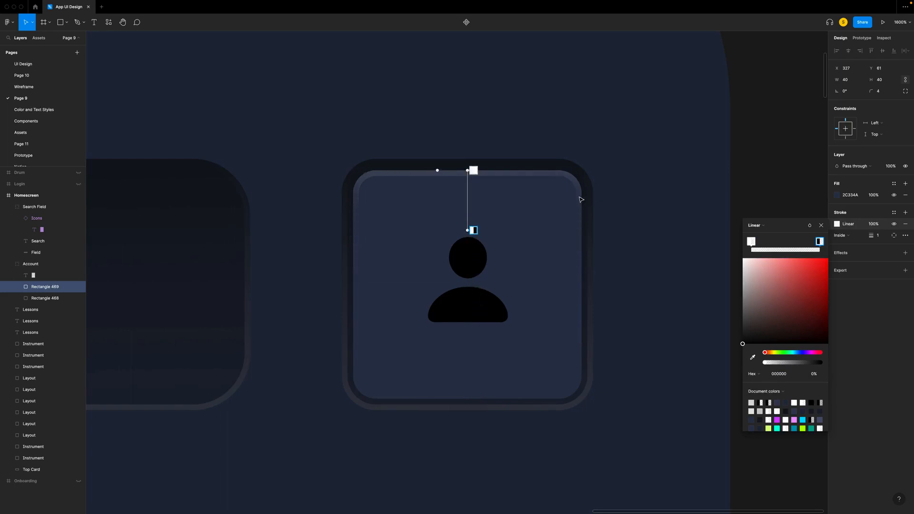
left_click(821, 225)
left_click(877, 235)
type("0.5")
key("Return")
- Apply the White 60% colour style to the account's person icon
left_click(472, 286)
left_click(894, 261)
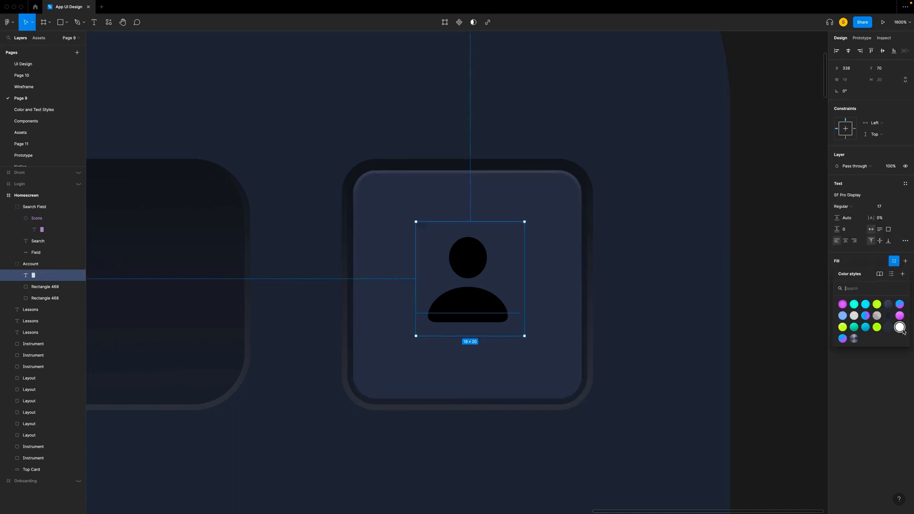
left_click(877, 316)
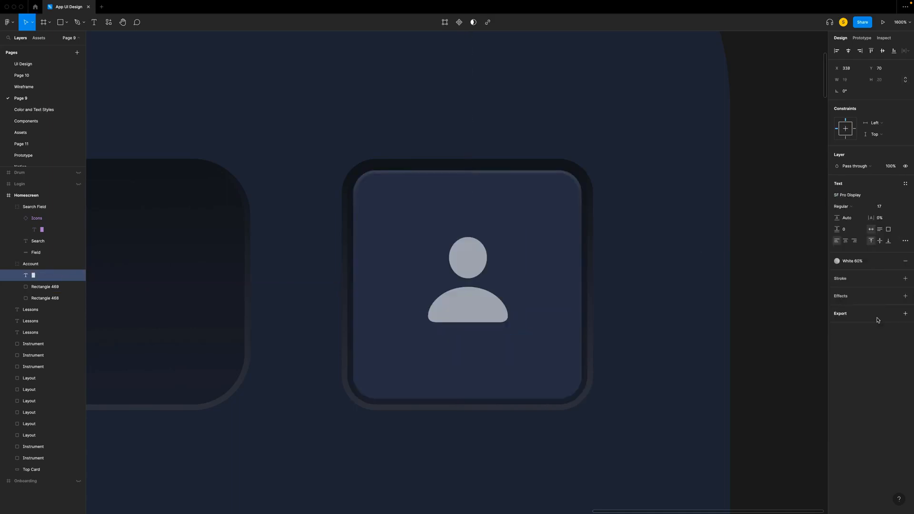
left_click(687, 300)
- Set the outer account square's stroke weight to 0.5
scroll(233, 172, "up", 2)
left_click(32, 298)
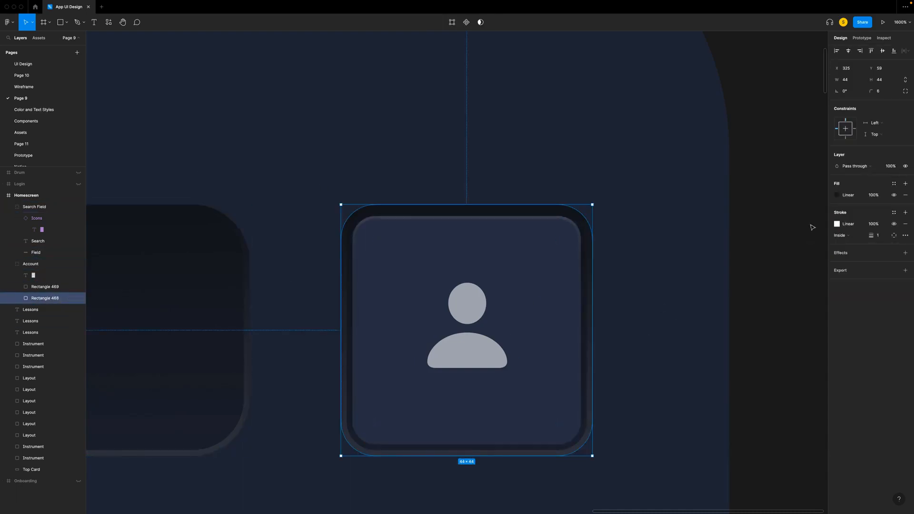
left_click(885, 234)
type("0.5")
key("Return")
left_click(647, 262)
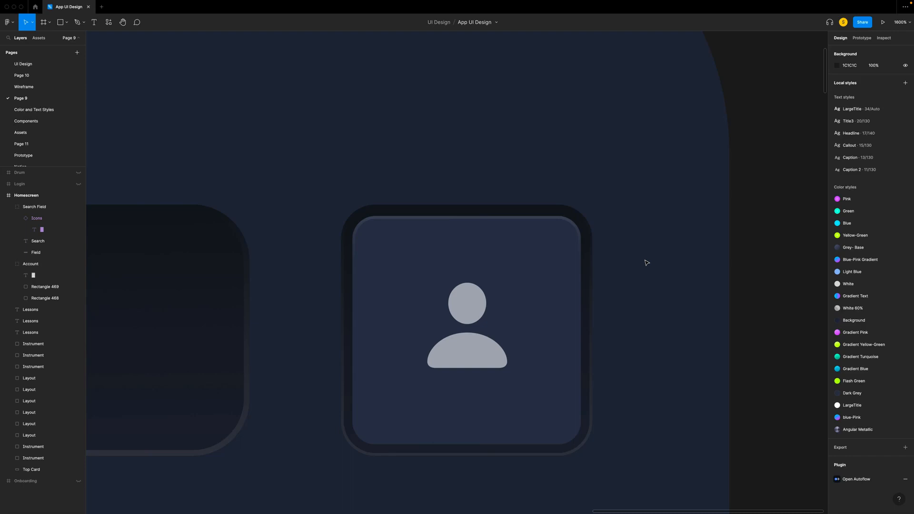
- Make the outer square's transparent stroke gradient stop black and move it down near the square's bottom edge
left_click(449, 211, "super")
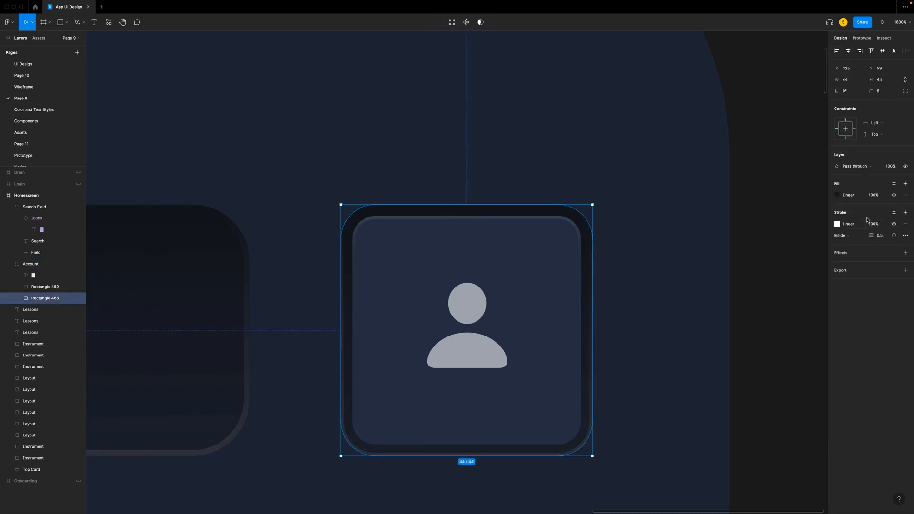
left_click(837, 224)
left_click_drag(467, 206, 467, 422)
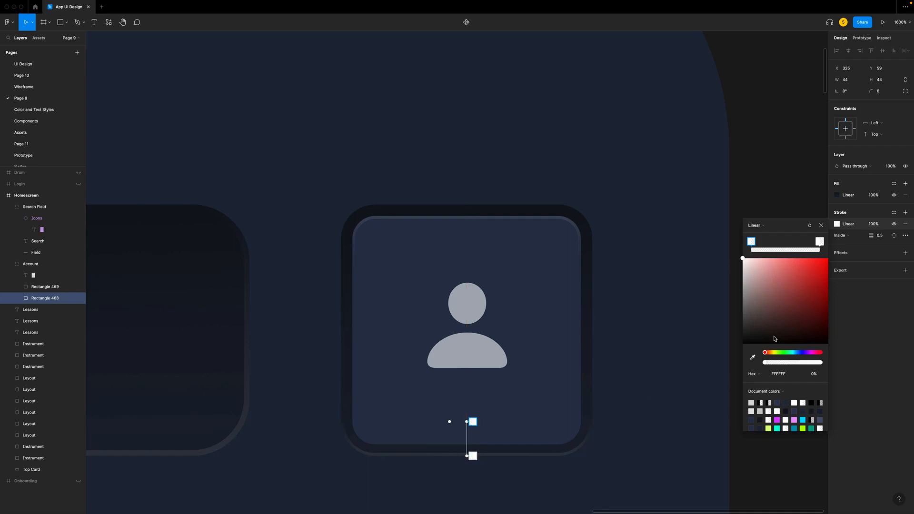
left_click_drag(747, 267, 730, 386)
left_click_drag(467, 421, 467, 405)
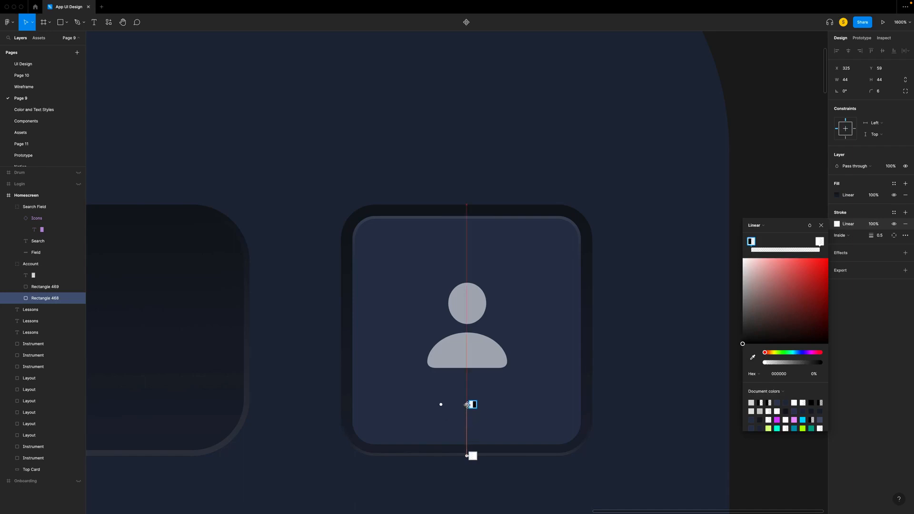
left_click(821, 225)
left_click(735, 251)
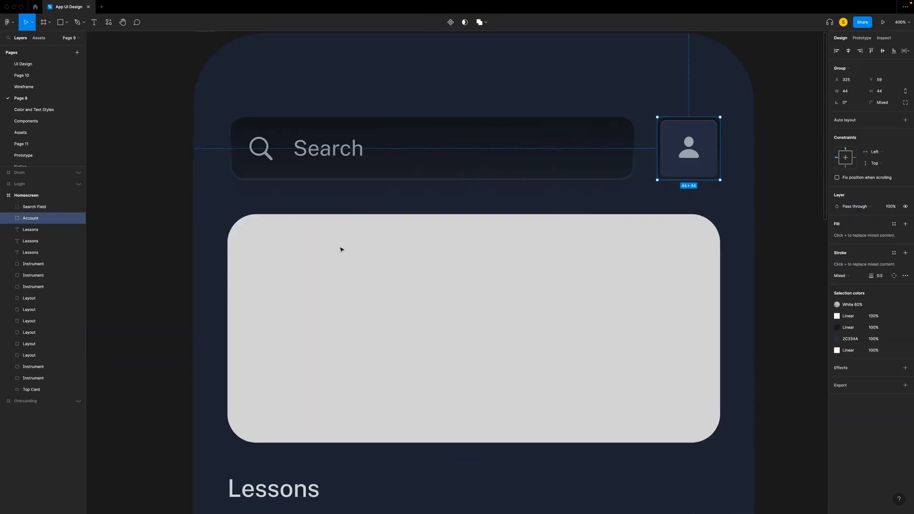
- Copy the guitarist greeting banner component from the Components page and replace the Homescreen's Top Card placeholder with it
scroll(341, 249, "down", 1)
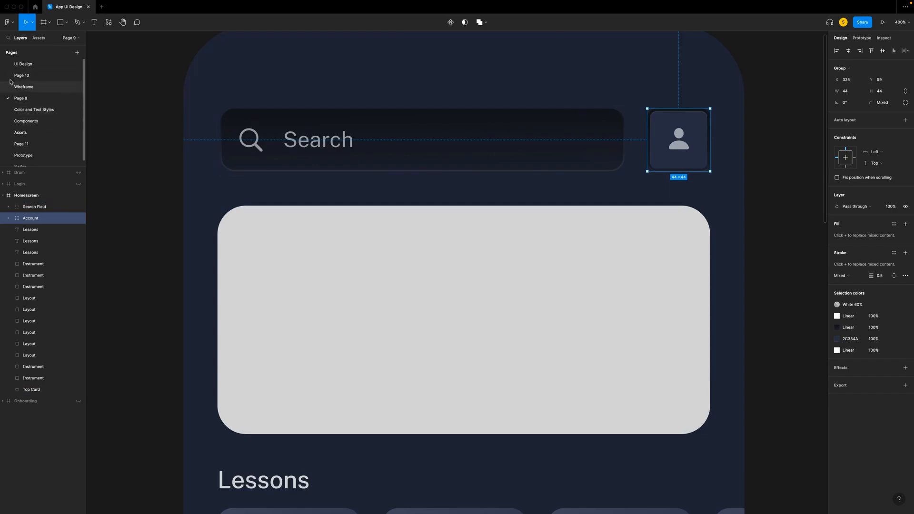
left_click(24, 122)
right_click(306, 239)
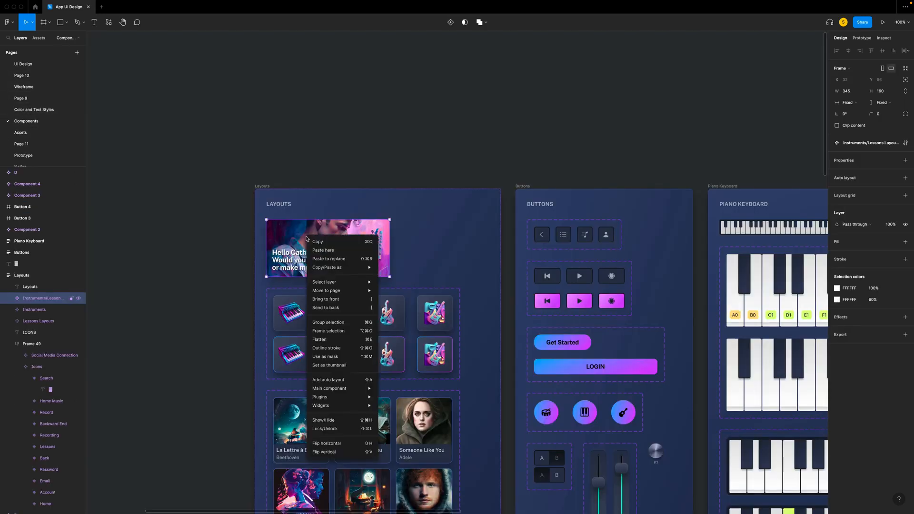
left_click(318, 241)
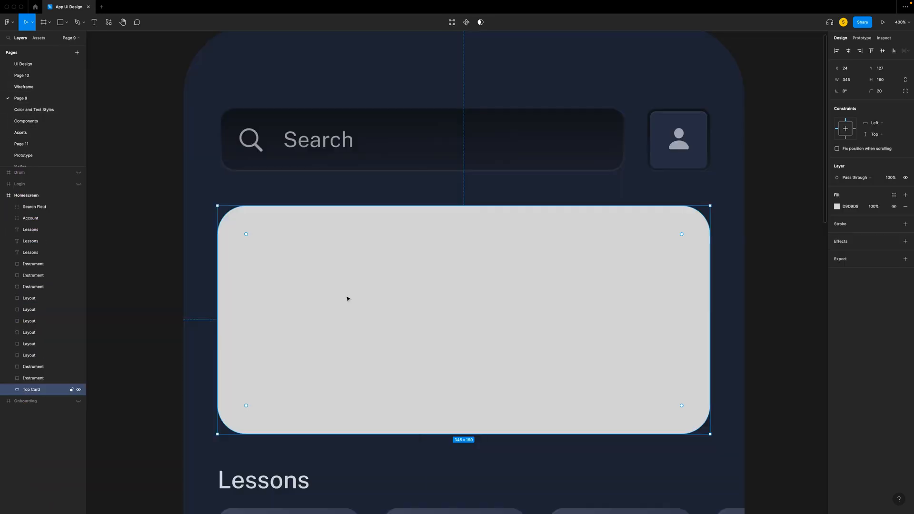
right_click(348, 298)
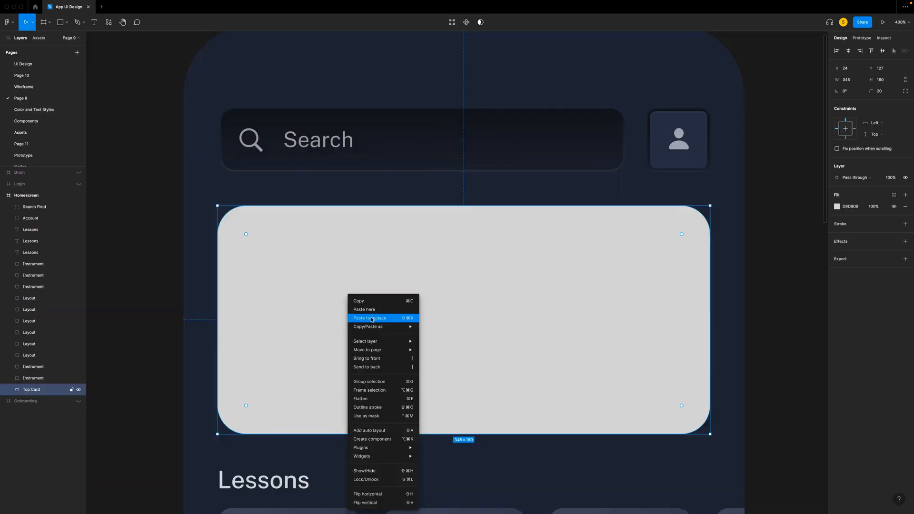
left_click(372, 318)
scroll(373, 320, "down", 5)
key("Escape")
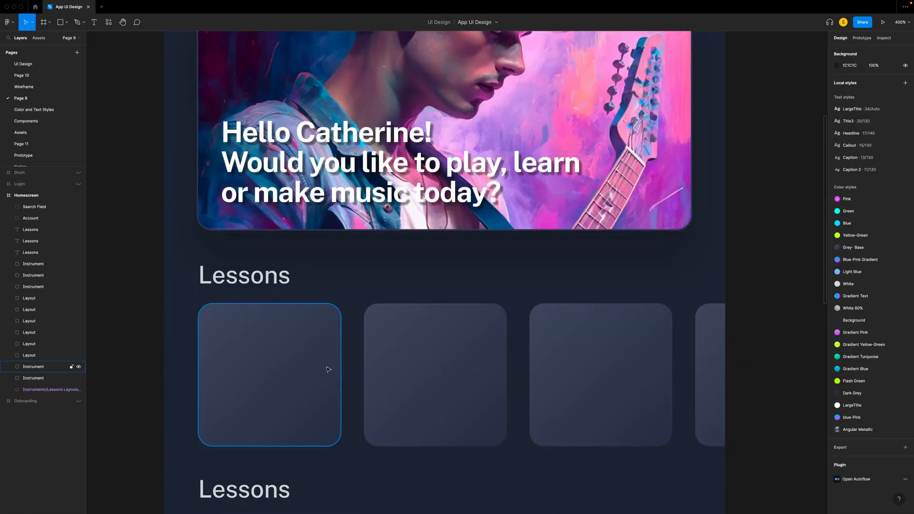
- Add an inside stroke of FFFFFF at 30% opacity to the first card in the upper Lessons row
left_click(283, 409)
left_click(905, 212)
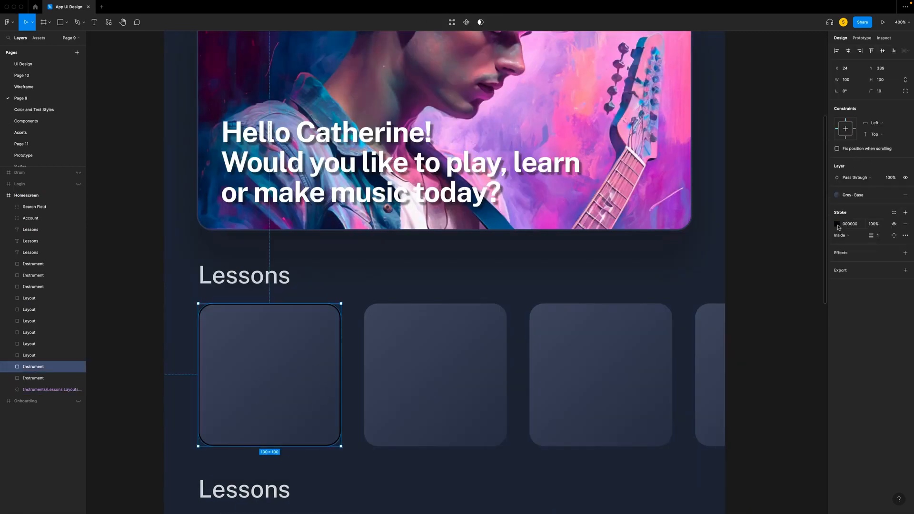
left_click(837, 224)
left_click_drag(743, 318, 742, 233)
type("30")
key("Return")
left_click(809, 225)
left_click(825, 303)
- Add a drop shadow with Y offset 20 and blur 30 to the first Lessons card
left_click(906, 253)
left_click(838, 265)
left_click(767, 294)
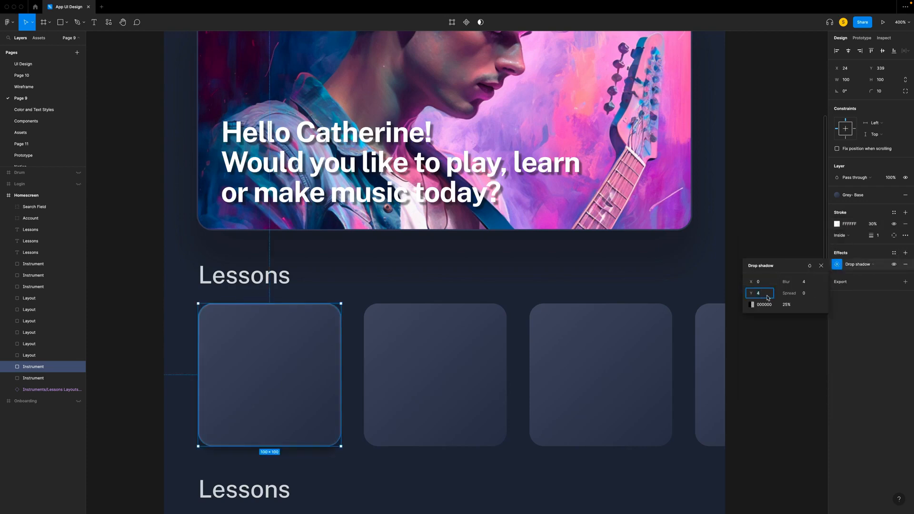
type("20")
key("Tab")
type("30")
left_click(820, 266)
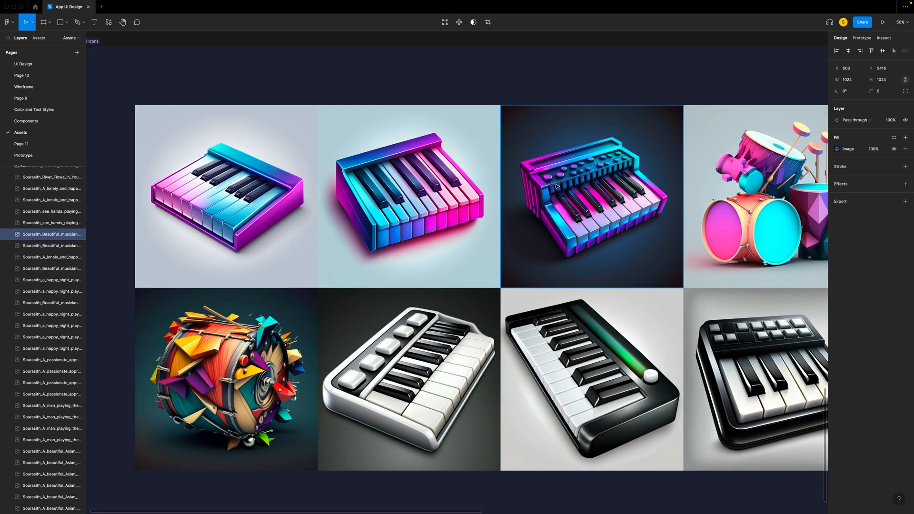
- Copy the dark-background pink and blue piano keyboard image from the Assets page and paste it onto Page 9
left_click(559, 187)
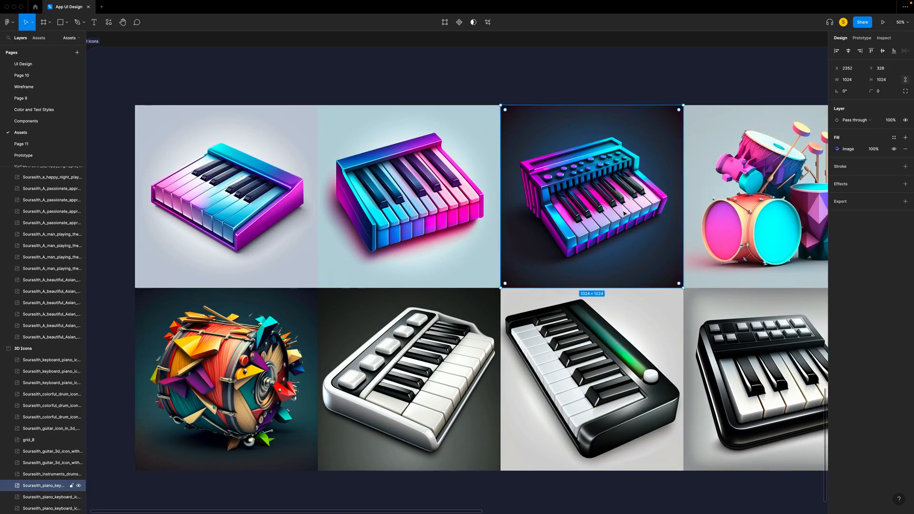
right_click(576, 189)
left_click(588, 192)
left_click(21, 98)
key("super+v")
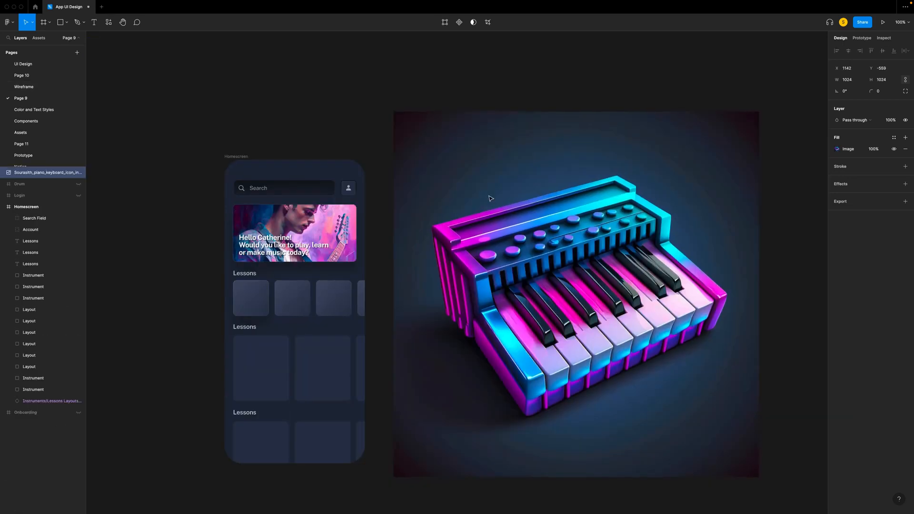
- Scale the piano keyboard image down to 85 × 85 with the Scale tool and place it over the first Lessons card
left_click(315, 112)
left_click(32, 24)
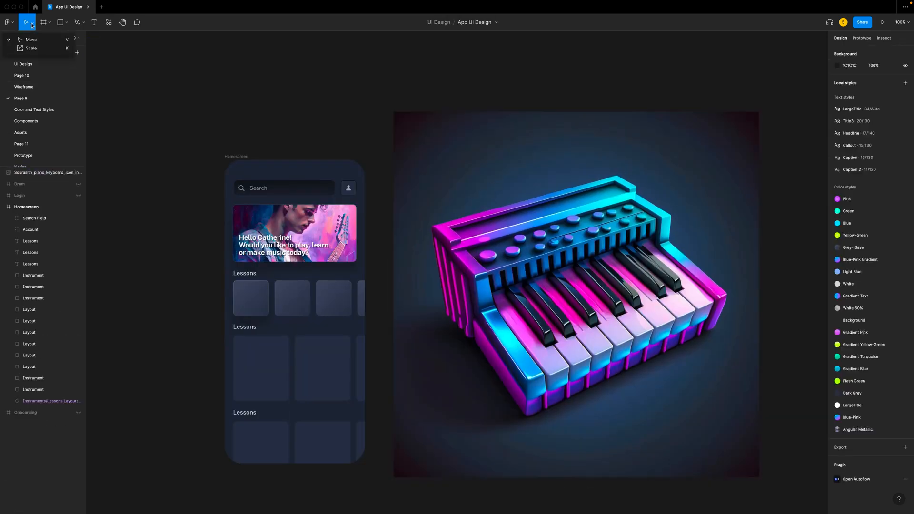
left_click(22, 49)
left_click(530, 147)
left_click_drag(758, 478, 266, 316)
key("space")
left_click_drag(265, 316, 368, 316)
key("super+plus")
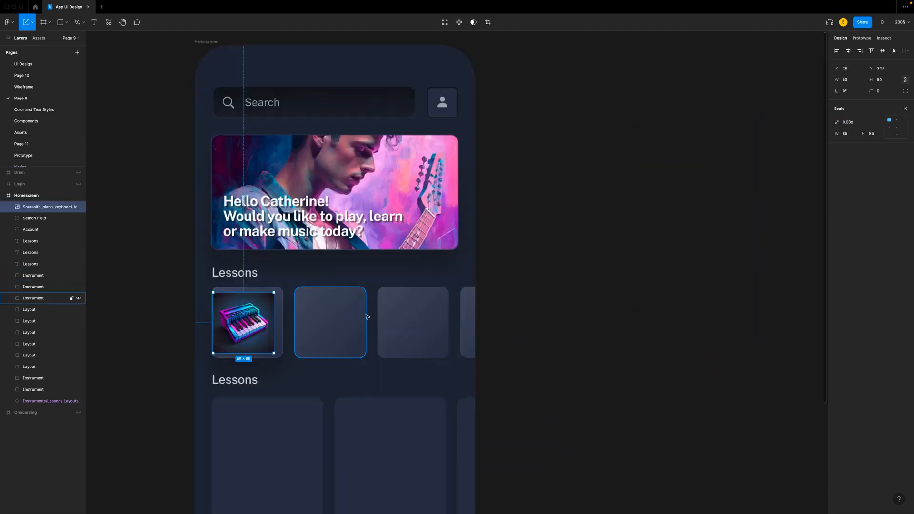
key("super+plus")
scroll(367, 316, "left", 6)
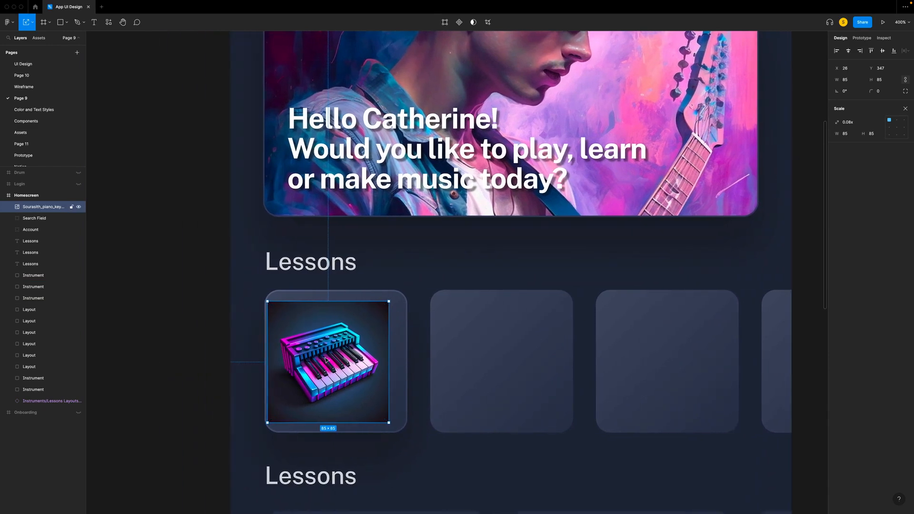
- Scale the piano keyboard image to 79 × 79 and center it within the first Lessons card
left_click_drag(327, 360, 337, 360)
left_click_drag(398, 422, 390, 413)
left_click_drag(349, 376, 354, 380)
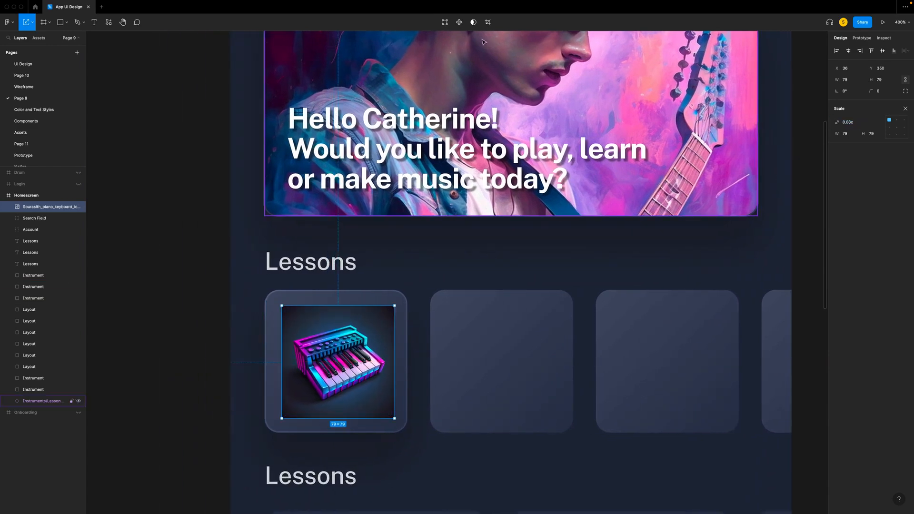
- Crop the piano keyboard image on all four sides to 66 × 55, close around the instrument
left_click(488, 22)
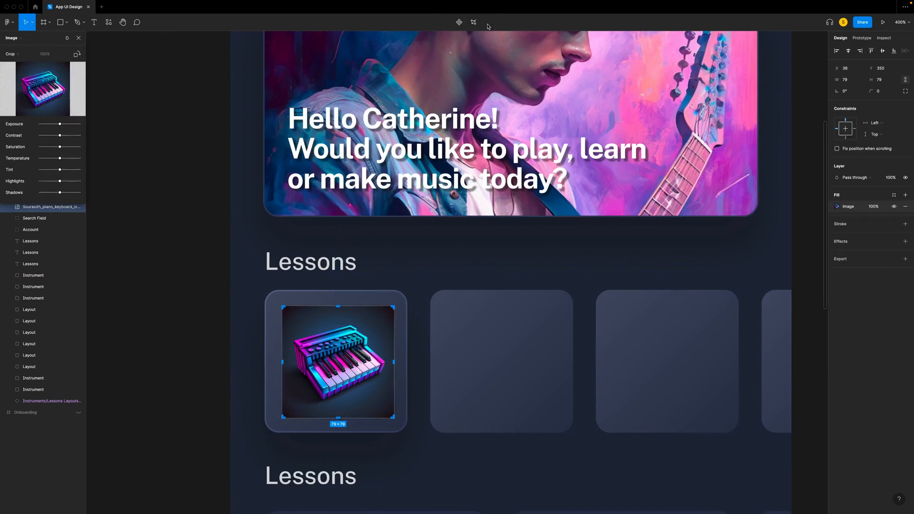
scroll(331, 415, "up", 5)
left_click_drag(233, 309, 253, 308)
left_click_drag(356, 196, 355, 232)
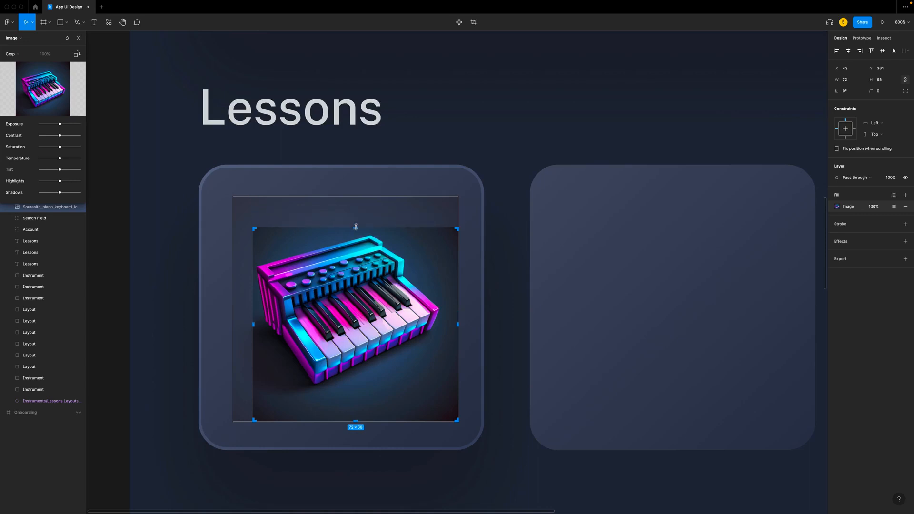
left_click_drag(458, 326, 440, 327)
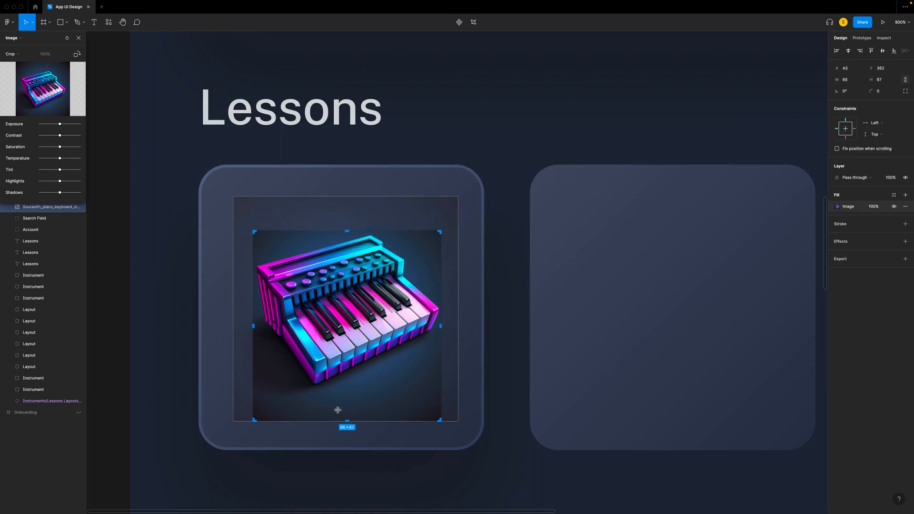
left_click_drag(348, 419, 348, 386)
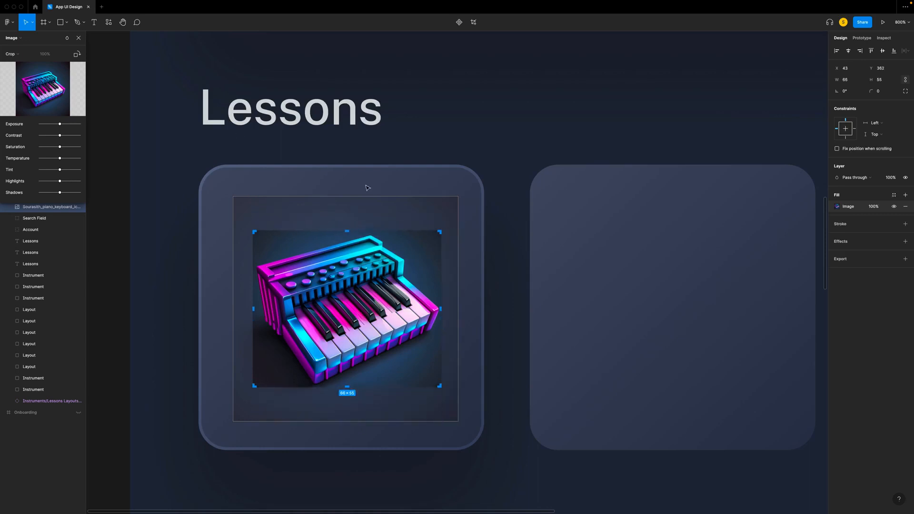
left_click(79, 38)
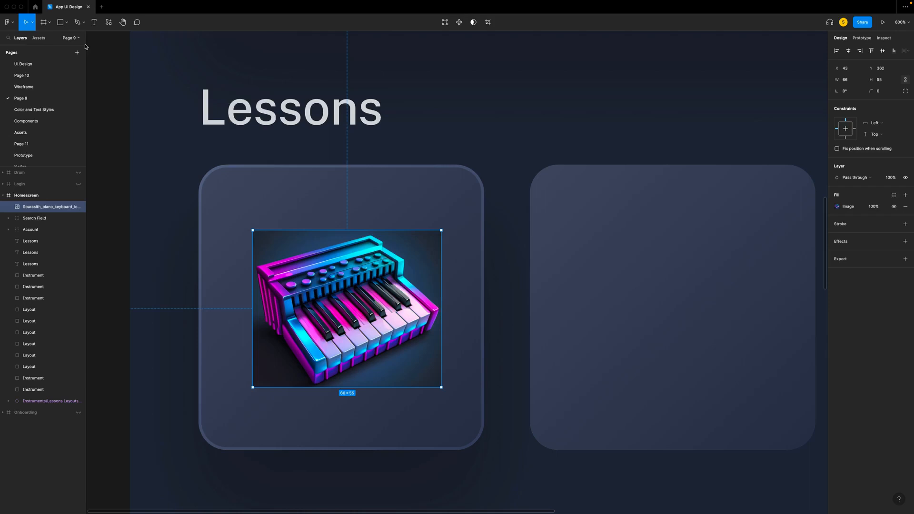
- Remove the background of the cropped piano keyboard image with the Remove BG plugin
right_click(375, 311)
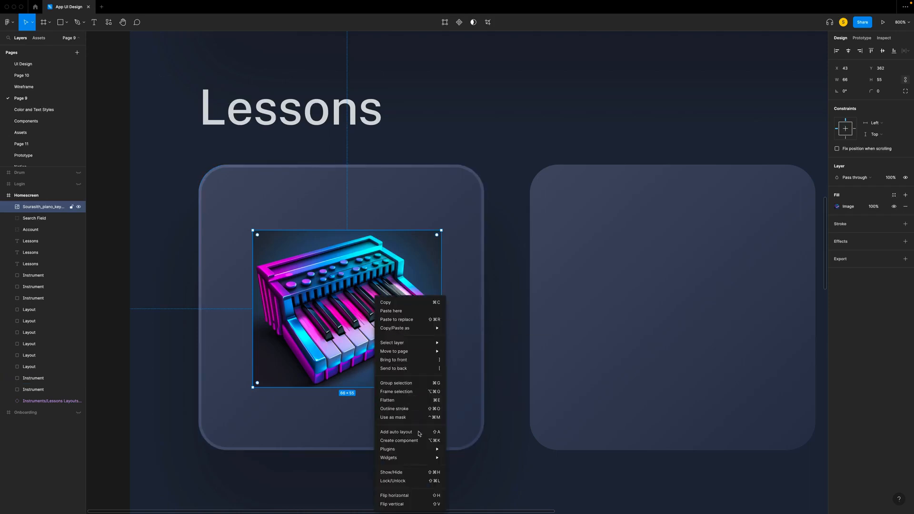
mouse_move(427, 448)
mouse_move(486, 328)
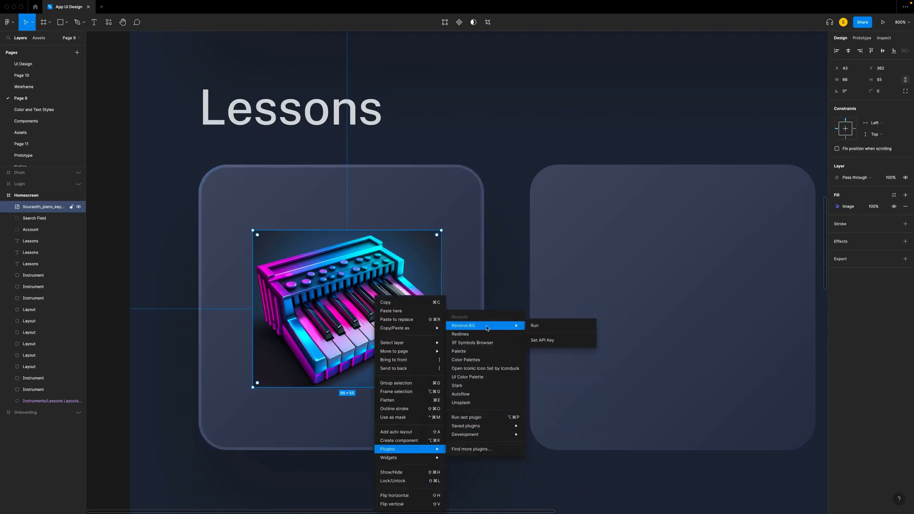
left_click(542, 328)
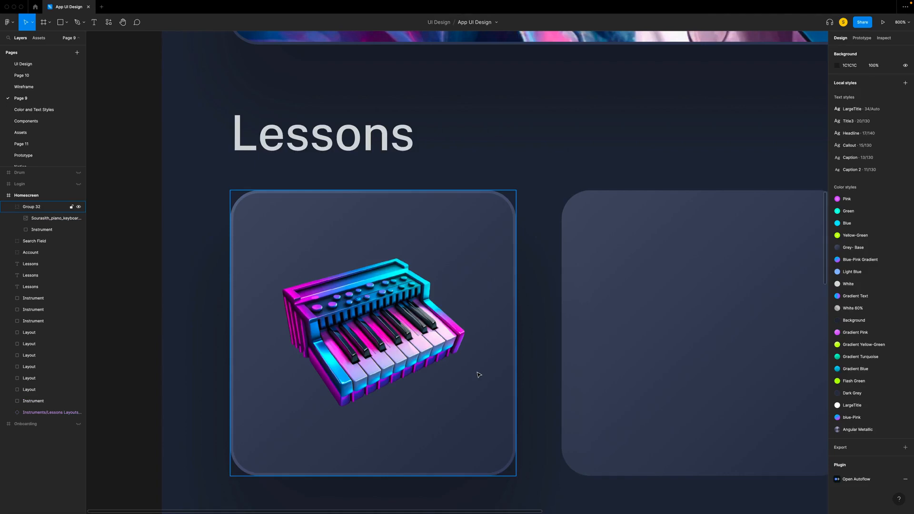
- Create a 156 × 130 frame on the empty canvas beside the Homescreen and rename it Image
left_click_drag(271, 199, 473, 354)
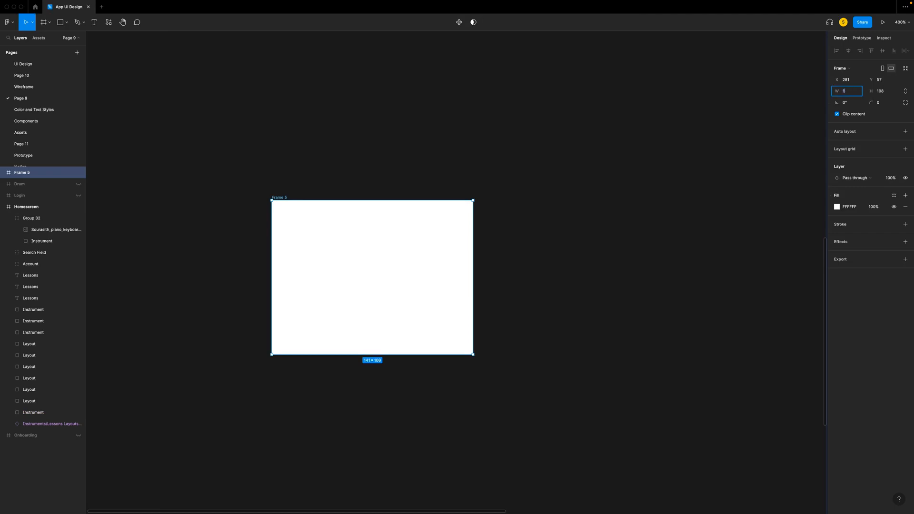
key("Tab")
key("Return")
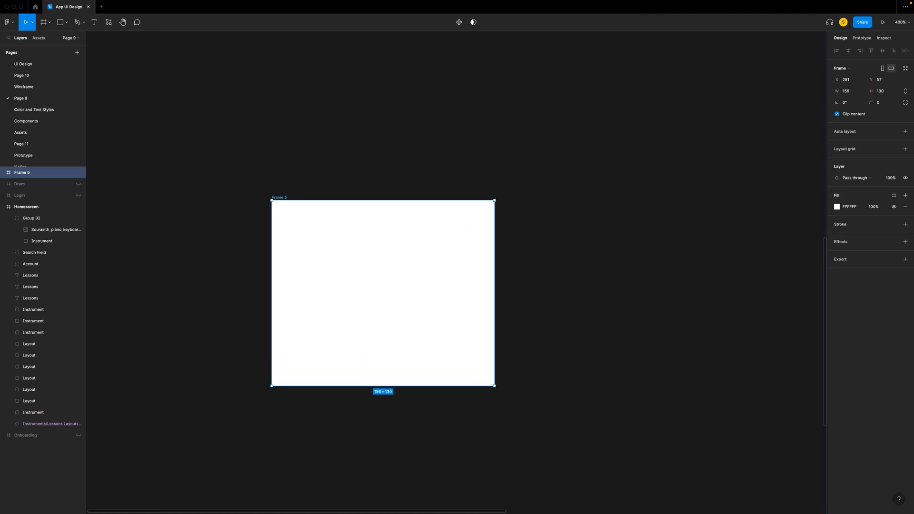
double_click(31, 173)
type("Image")
key("Return")
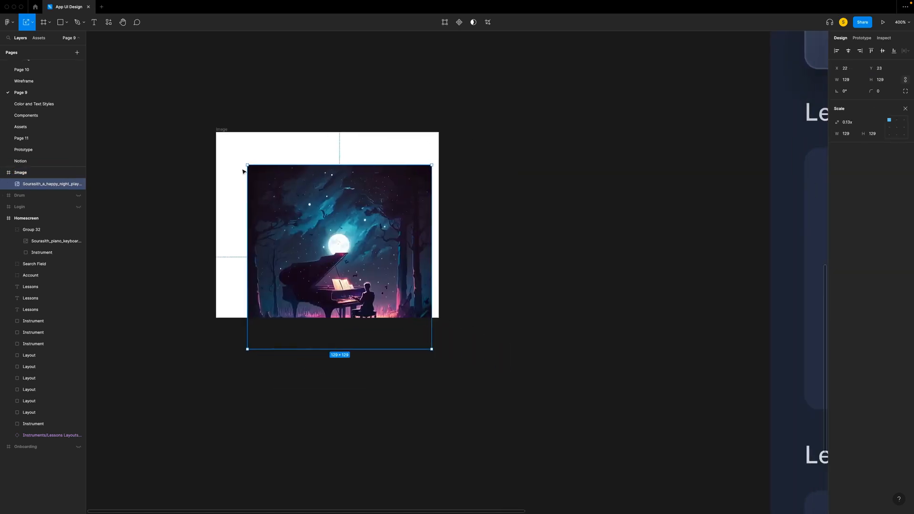
- Scale the night piano artwork to 156 × 156 and position it to fill the Image frame
left_click_drag(279, 181, 251, 149)
left_click_drag(400, 317, 439, 322)
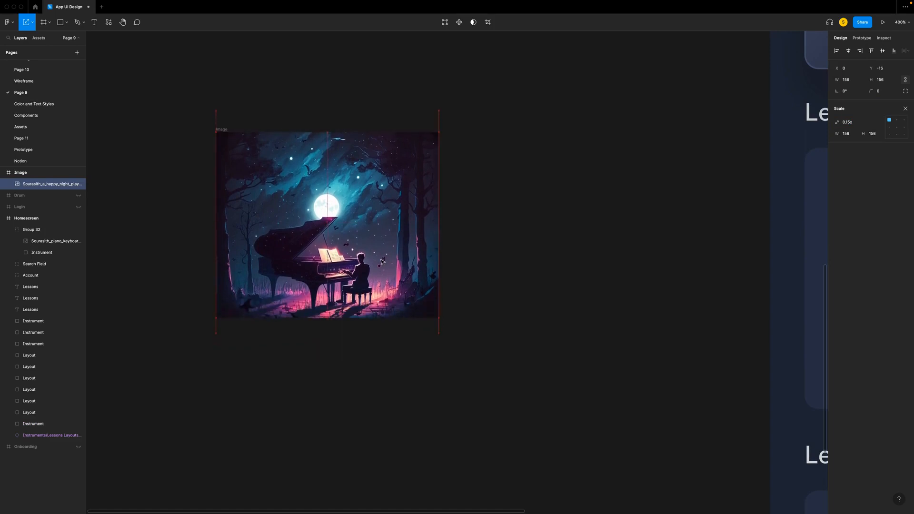
left_click(530, 263)
- Add a text box below the night piano artwork reading "La lettre à Elise"
key("plus")
key("t")
left_click_drag(256, 315, 521, 371)
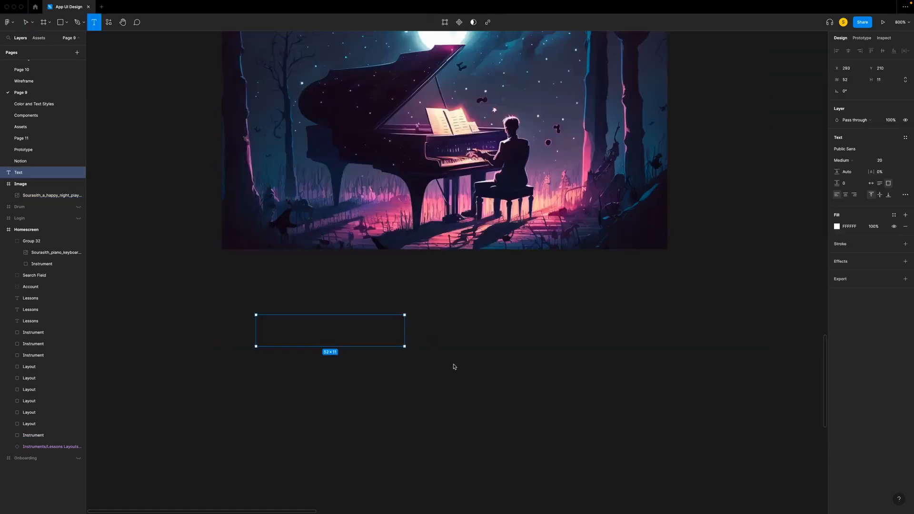
type("La lettre a")
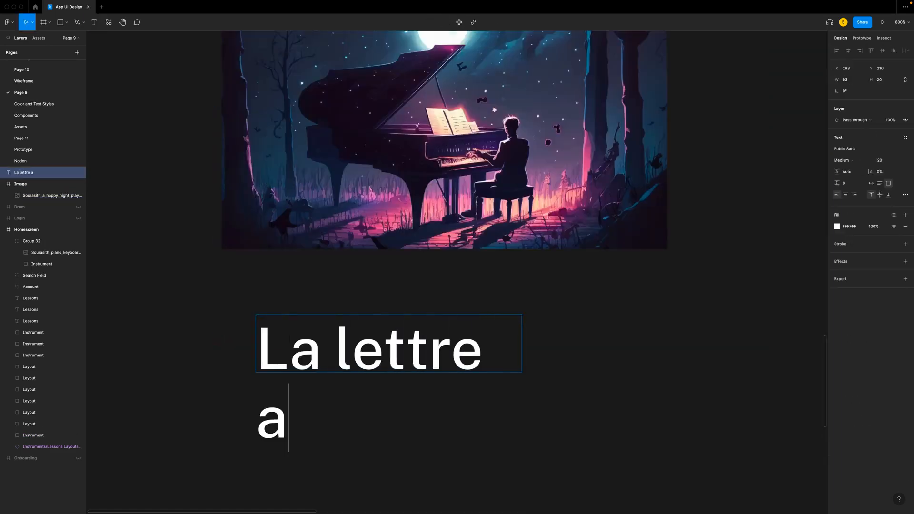
type("1 Elise")
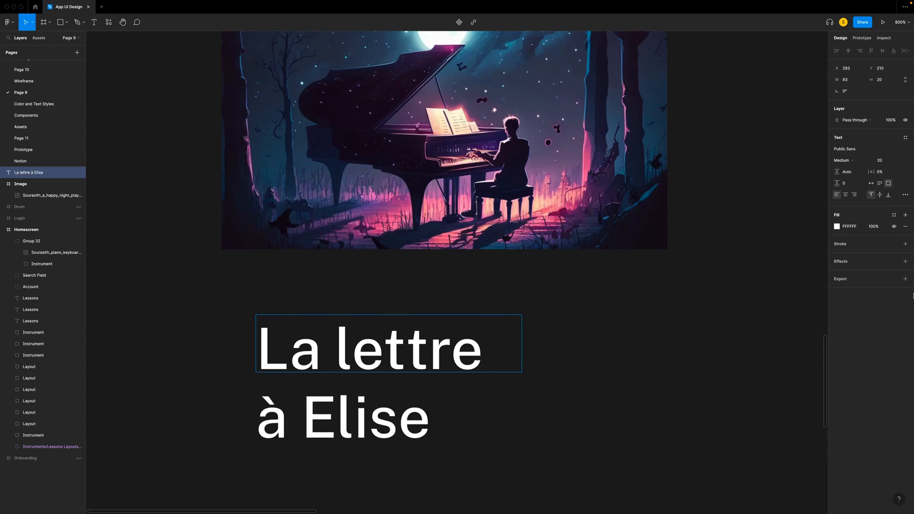
- Set the "La lettre à Elise" text to auto width and apply the Callout text style
left_click(905, 194)
left_click(793, 274)
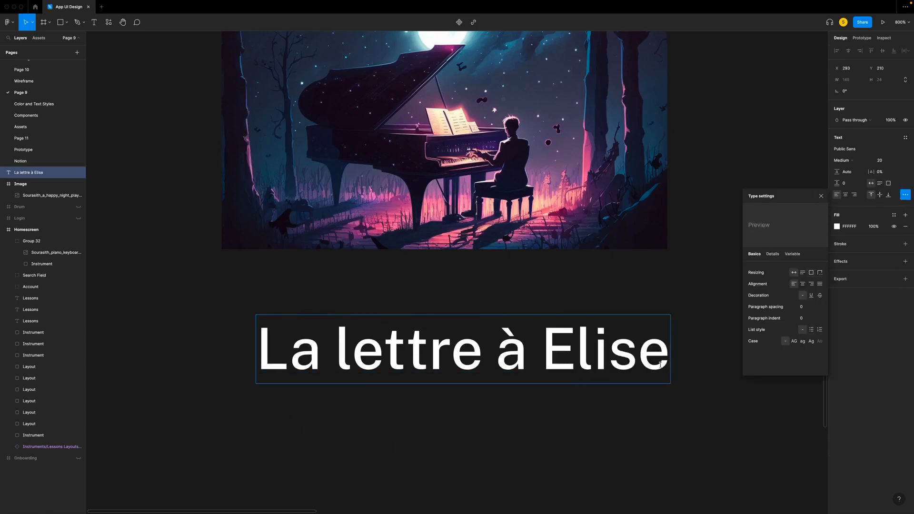
left_click(821, 196)
key("super+a")
left_click(907, 139)
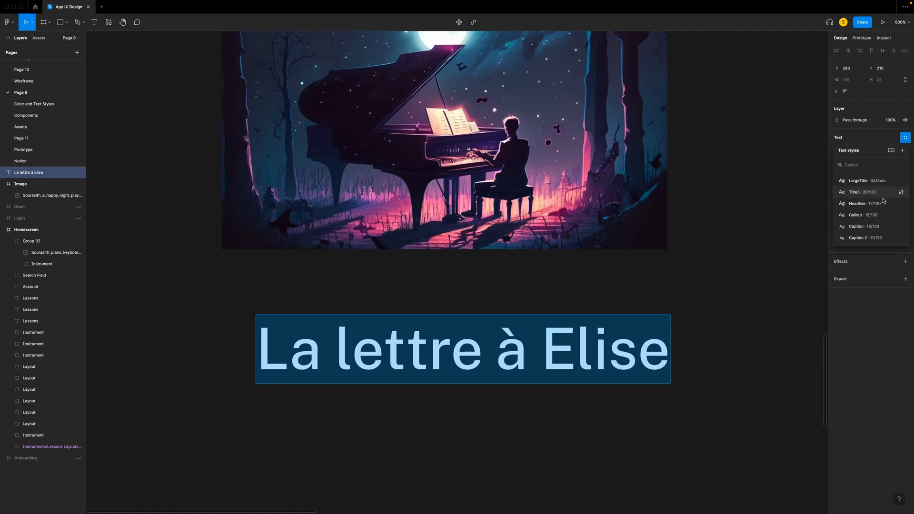
left_click(857, 217)
- Duplicate the song title directly below itself and change the copy's text to "Beethoven"
key("super+d")
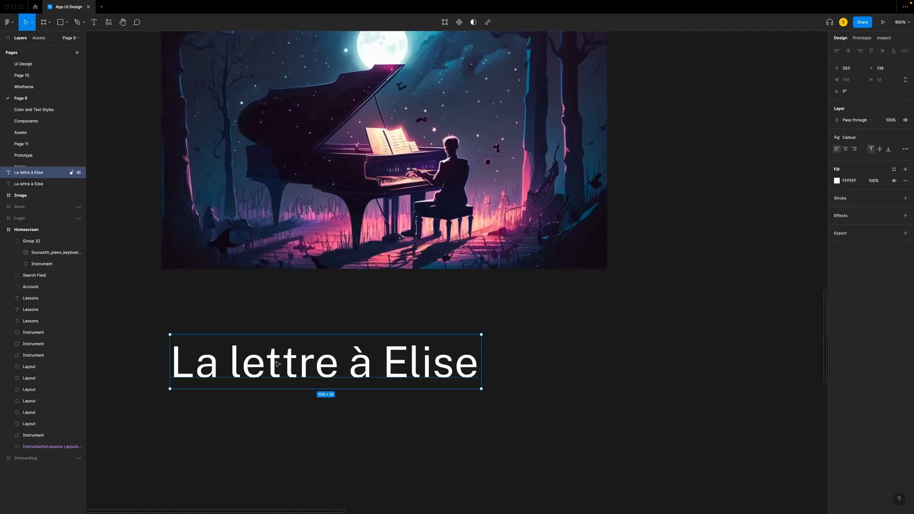
key("shift+Down")
key("shift+Down")
key("shift+Down")
key("shift+Up")
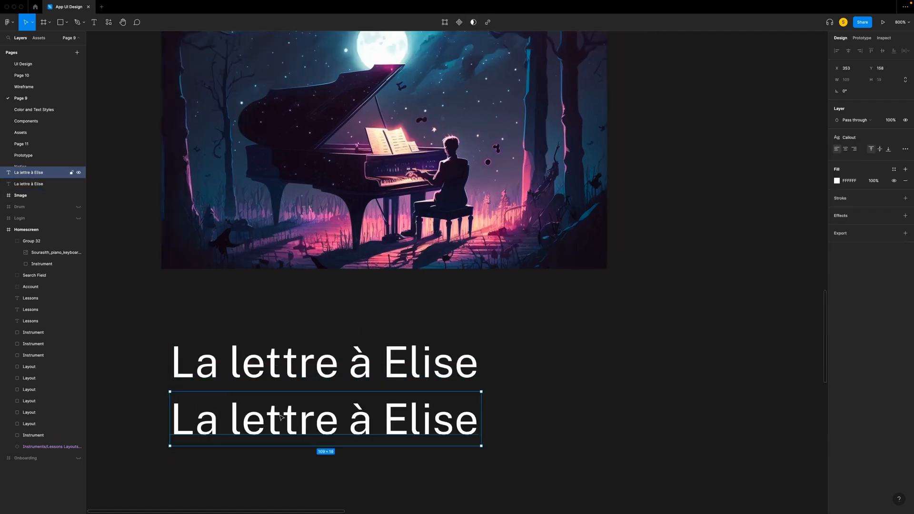
key("Return")
type("Beethoven")
- Apply the Caption text style to "Beethoven" and set its fill opacity to 60%
left_click_drag(379, 421, 173, 419)
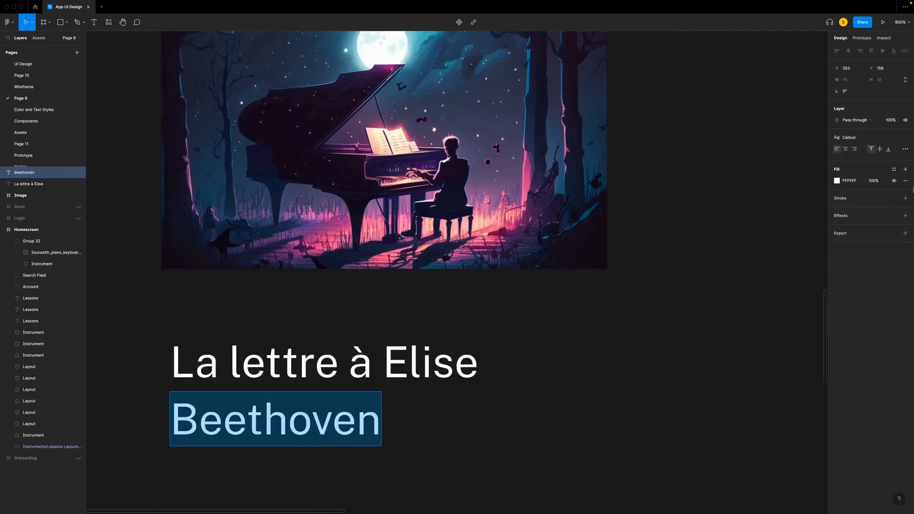
left_click(851, 139)
left_click(857, 229)
left_click(874, 181)
type("60")
key("Return")
key("Escape")
- Combine the title and composer texts in an auto layout with horizontal and vertical padding of 8
left_click_drag(145, 309, 589, 475)
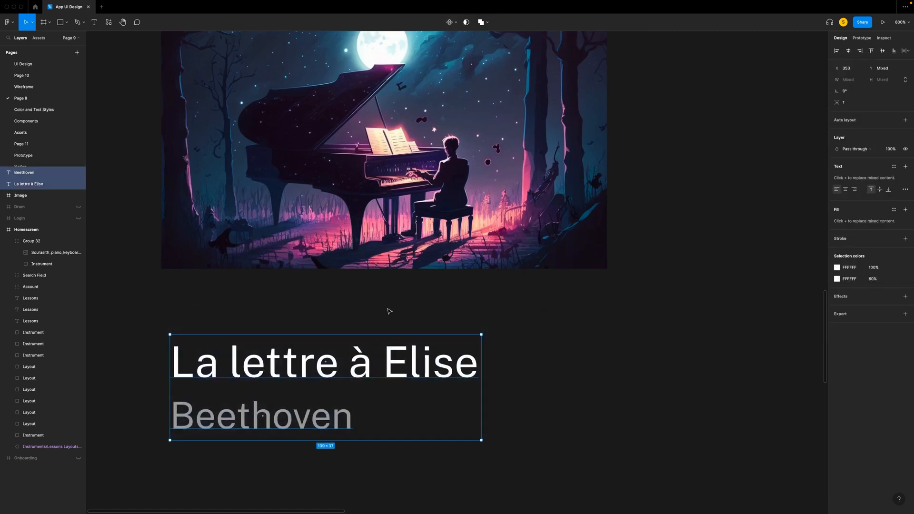
key("shift+a")
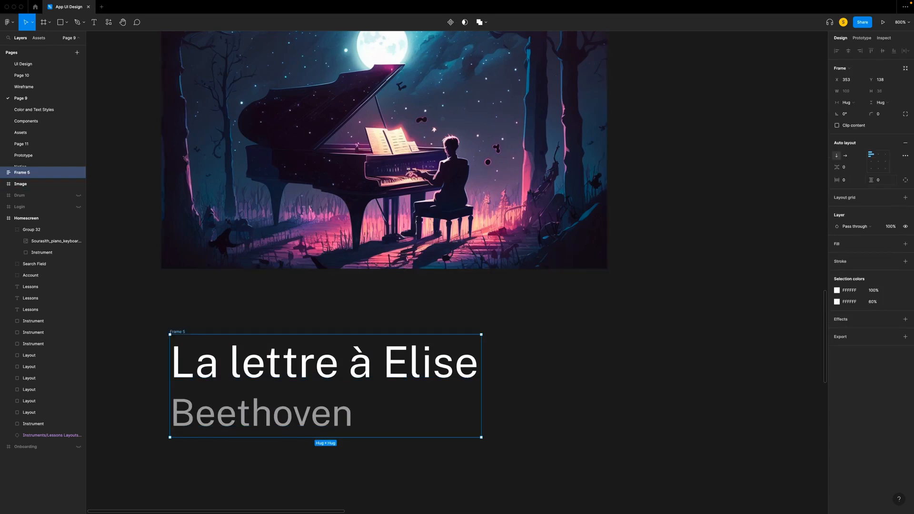
left_click(852, 183)
type("8")
left_click(884, 182)
type("8")
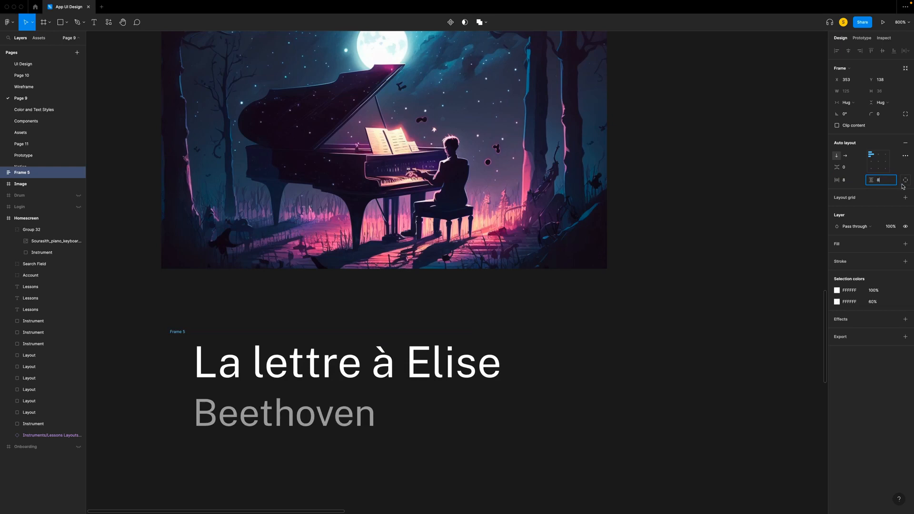
key("Return")
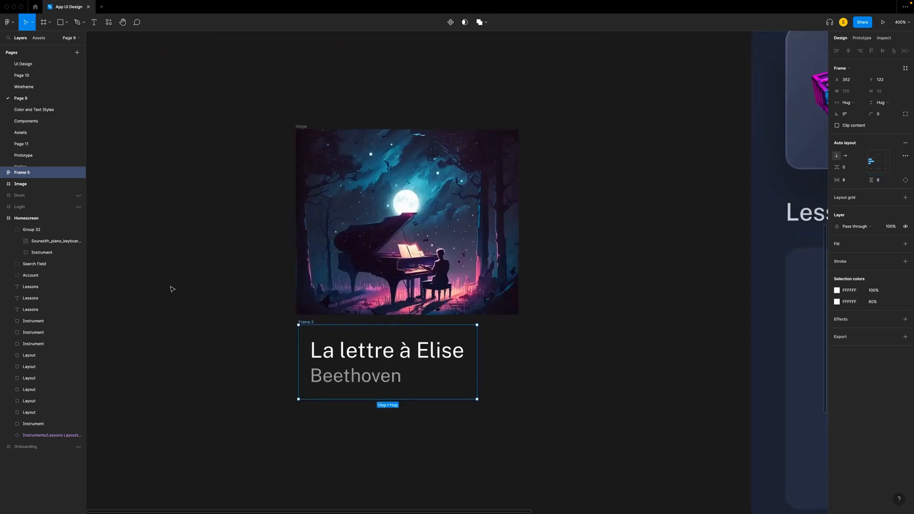
- Combine the Image frame and the text block in a vertical auto layout with spacing 0
scroll(171, 288, "up", 2)
left_click_drag(182, 141, 601, 510)
key("shift+a")
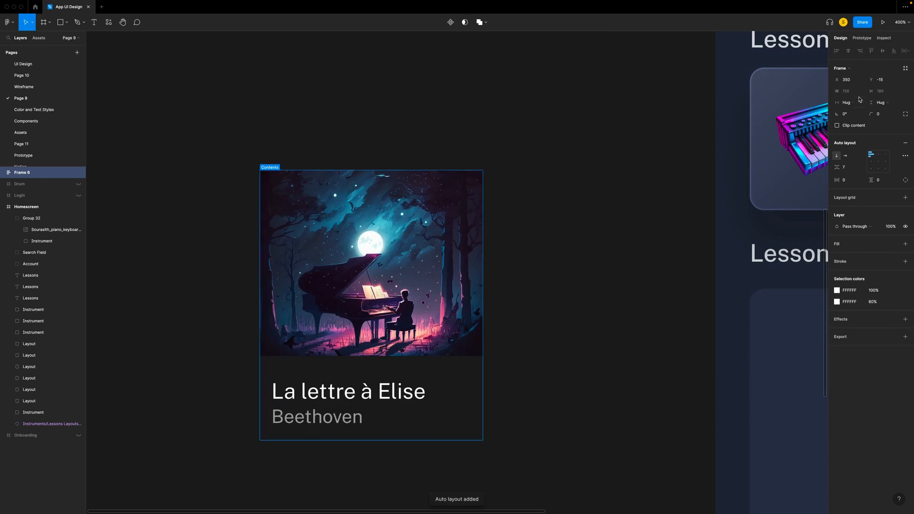
left_click(852, 167)
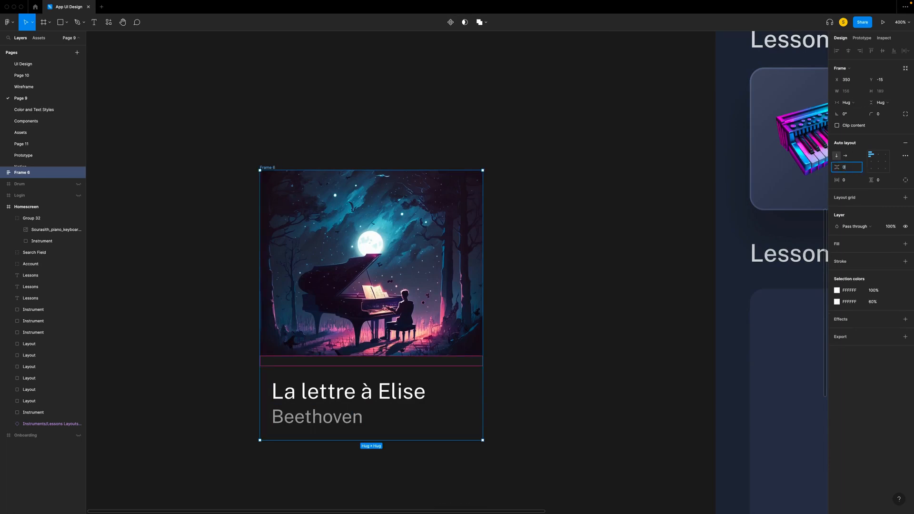
key("Return")
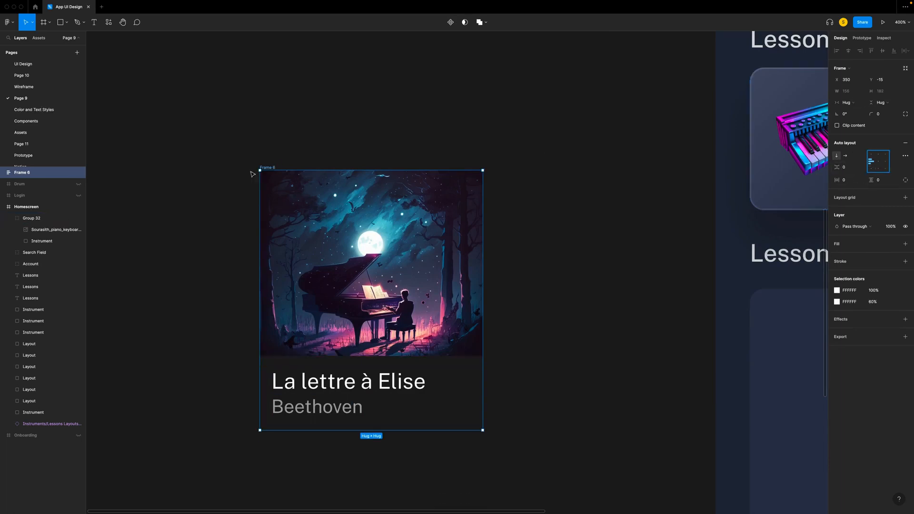
- Set the text block's width to fill the card and give it a 2C334A background fill
left_click(283, 359)
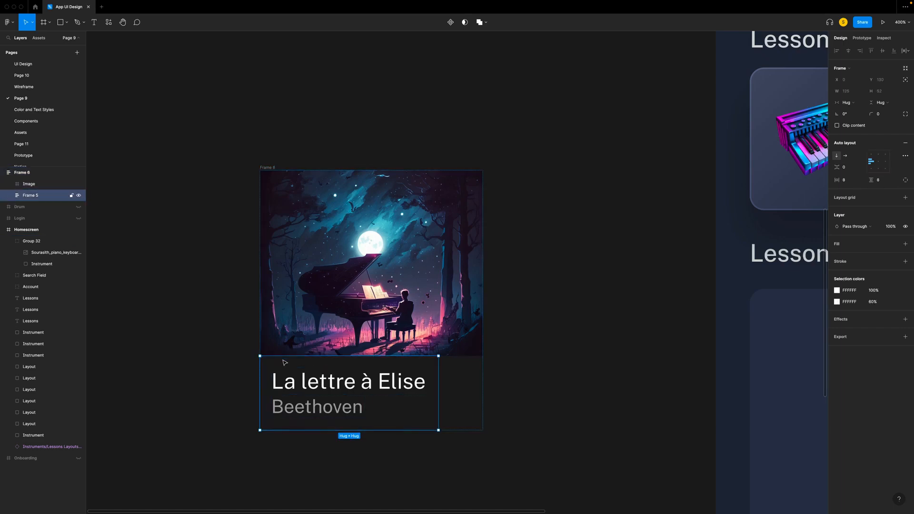
left_click(852, 103)
left_click(864, 112)
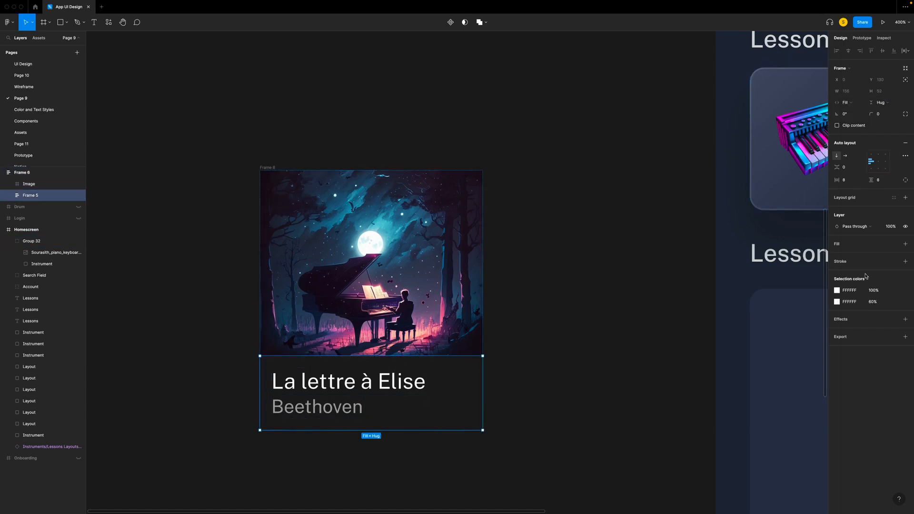
left_click(906, 244)
left_click(850, 255)
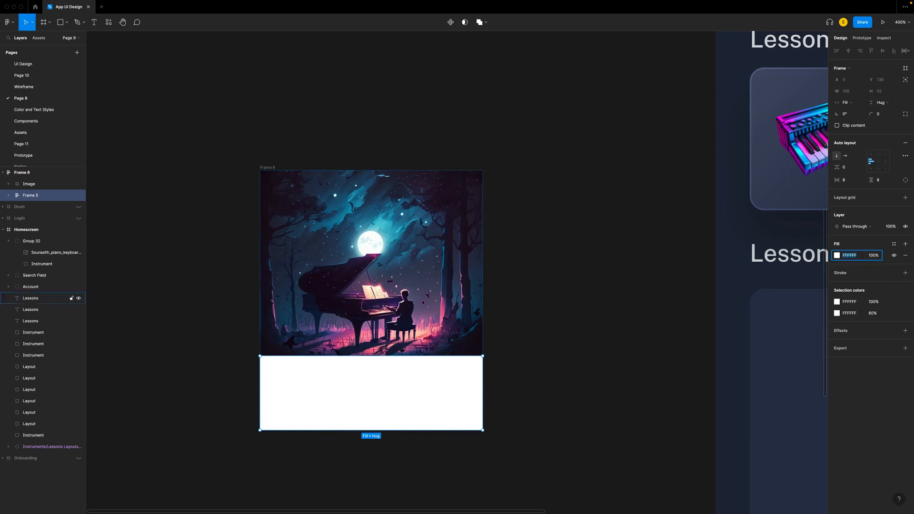
type("2c334a")
key("Return")
- Set the whole song card's corner radius to 10 and turn on content clipping
left_click_drag(292, 114, 500, 392)
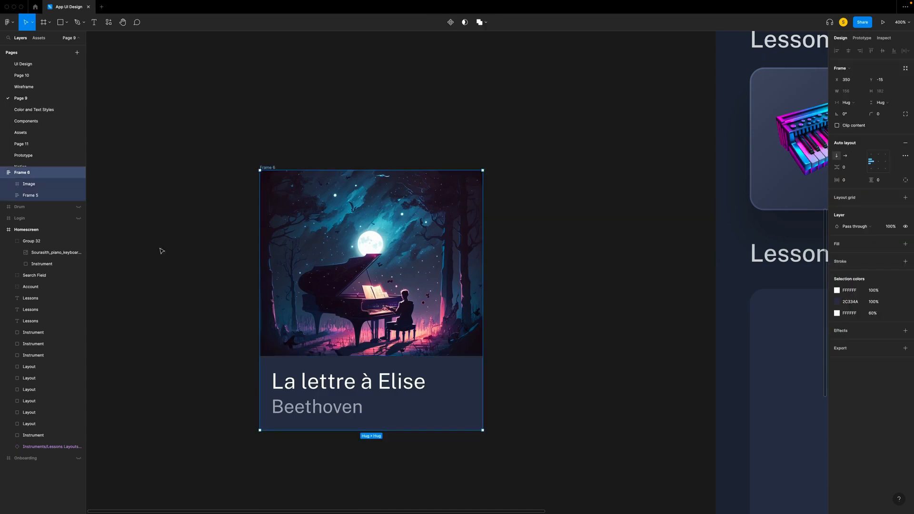
left_click(885, 115)
type("10")
key("Return")
left_click(838, 125)
- Add a 1 px outside stroke of FFFFFF to the song card and change the stroke's blend mode
left_click(905, 262)
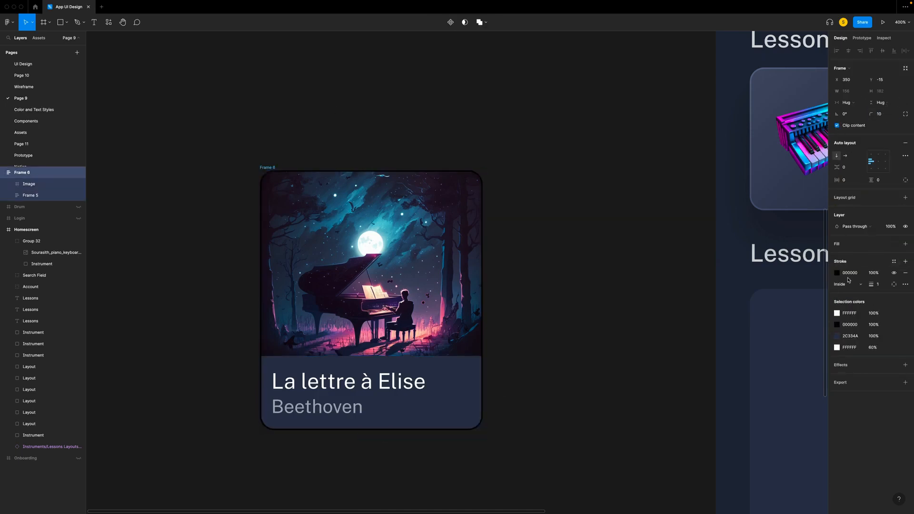
left_click(837, 273)
left_click(757, 275)
left_click(767, 276)
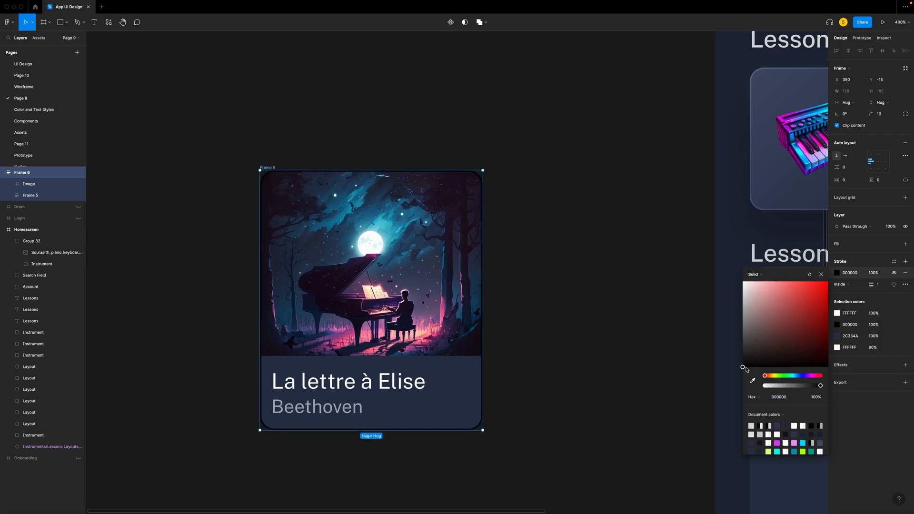
left_click_drag(744, 367, 713, 174)
left_click(809, 274)
left_click(826, 352)
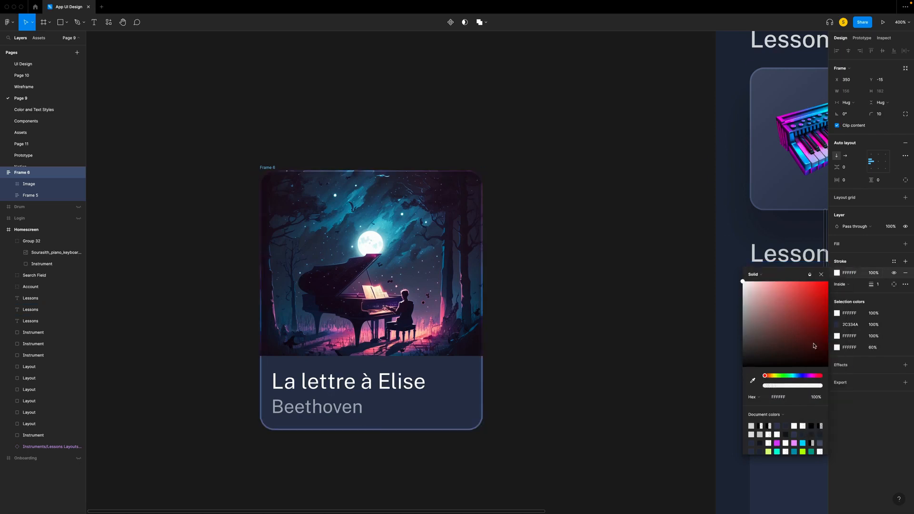
left_click(842, 284)
left_click(859, 295)
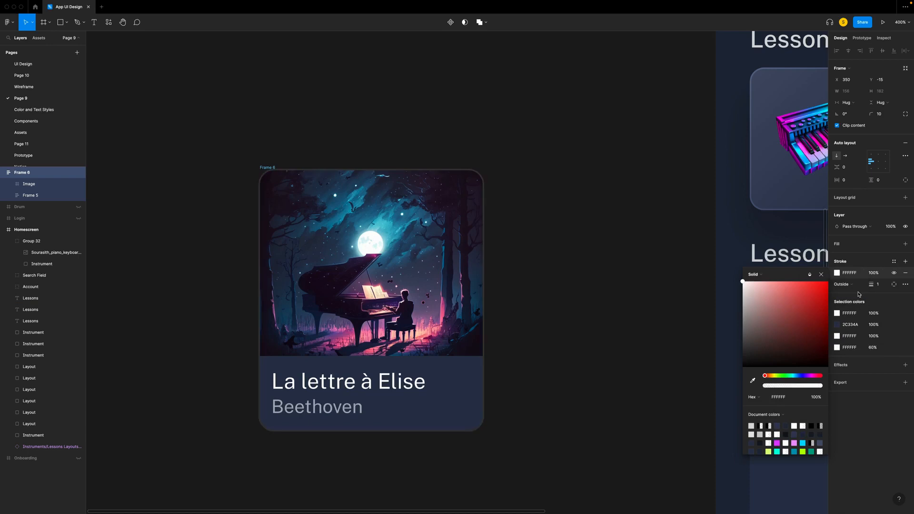
left_click(821, 274)
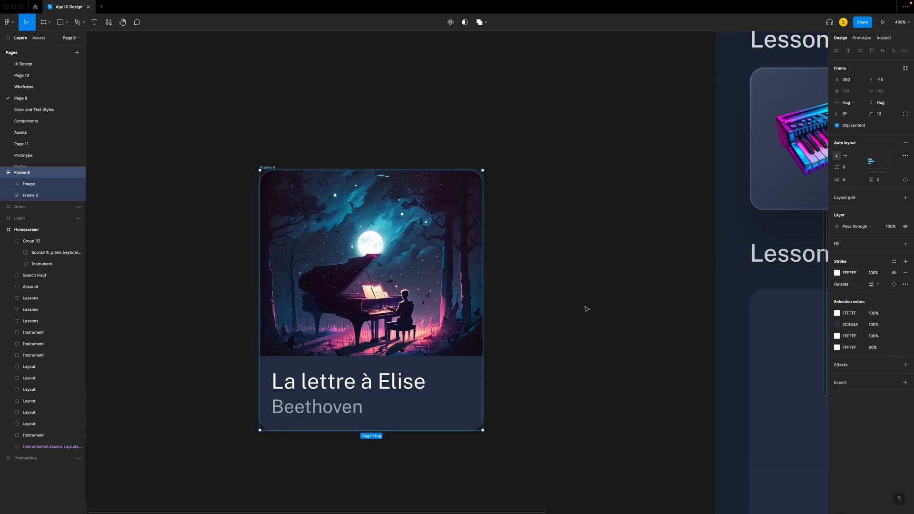
- Add a drop shadow with Y offset 20 and blur 30 to the song card
left_click(905, 365)
left_click(837, 376)
left_click(763, 407)
type("20")
key("Tab")
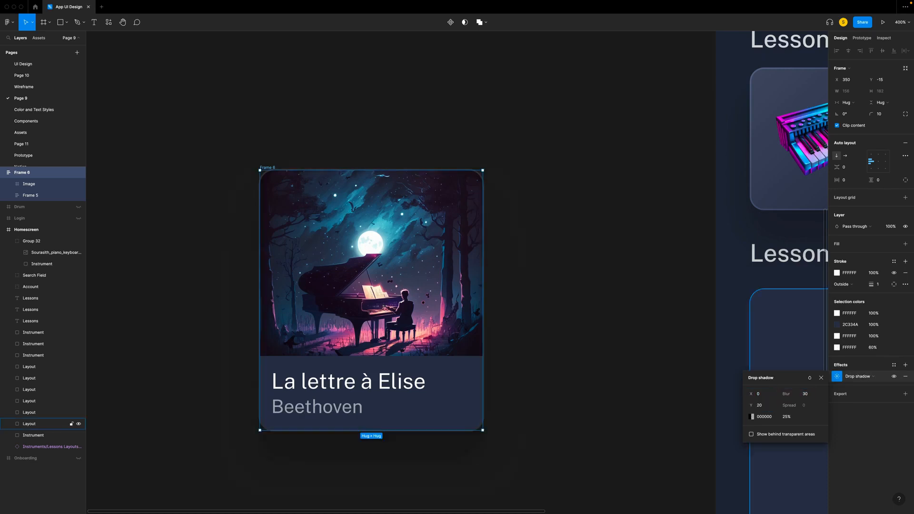
- Place the song card over the first placeholder in the Homescreen's second Lessons row and review the layout
left_click(579, 354)
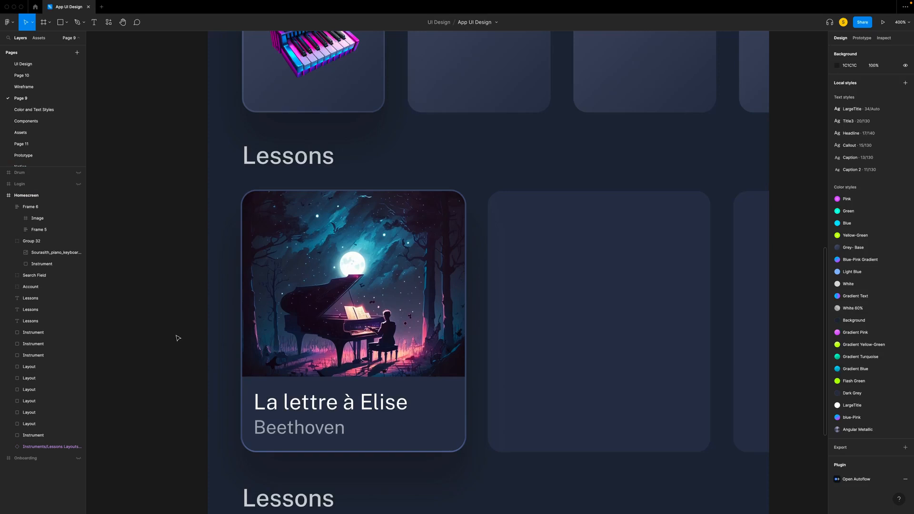
key("minus")
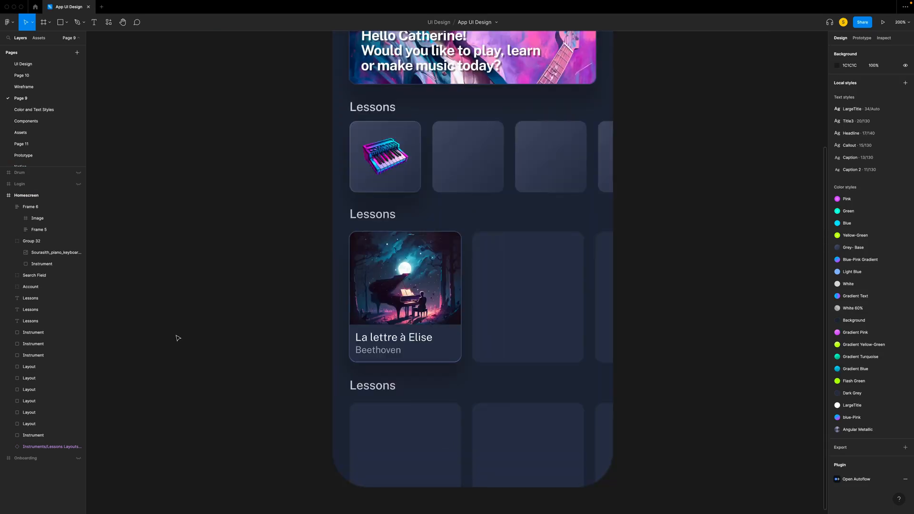
scroll(178, 338, "up", 4)
scroll(177, 338, "right", 4)
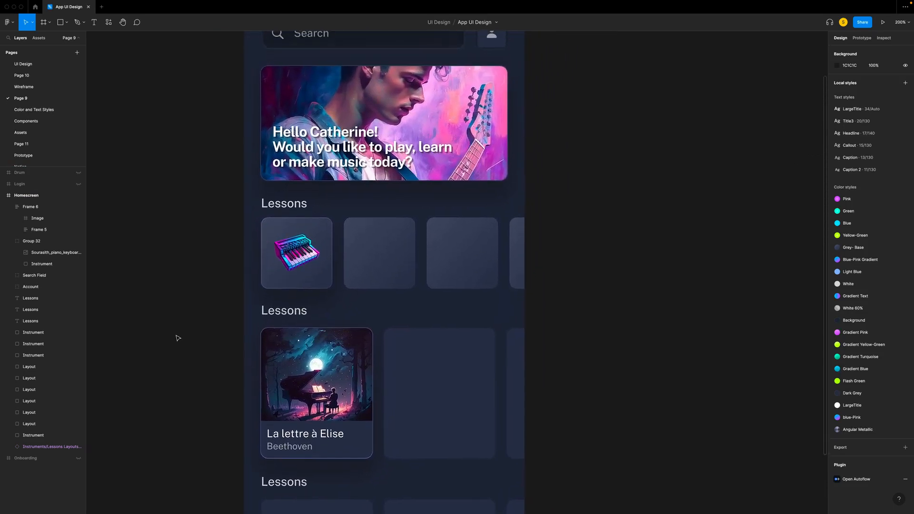
scroll(177, 338, "up", 3)
scroll(178, 338, "right", 1)
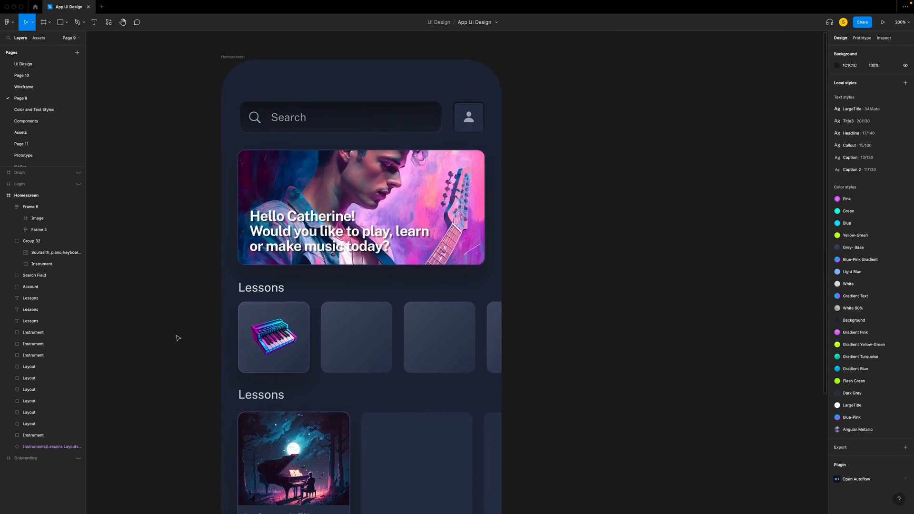
scroll(141, 328, "left", 3)
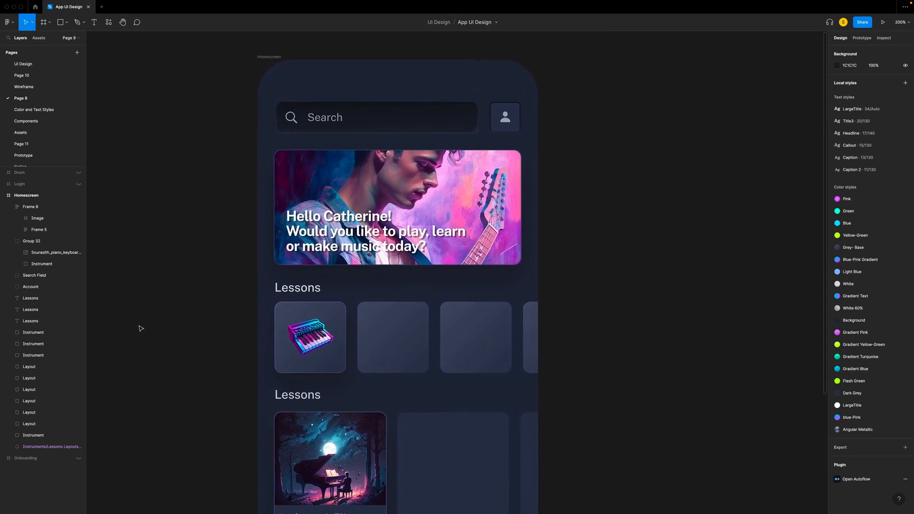
scroll(141, 329, "down", 1)
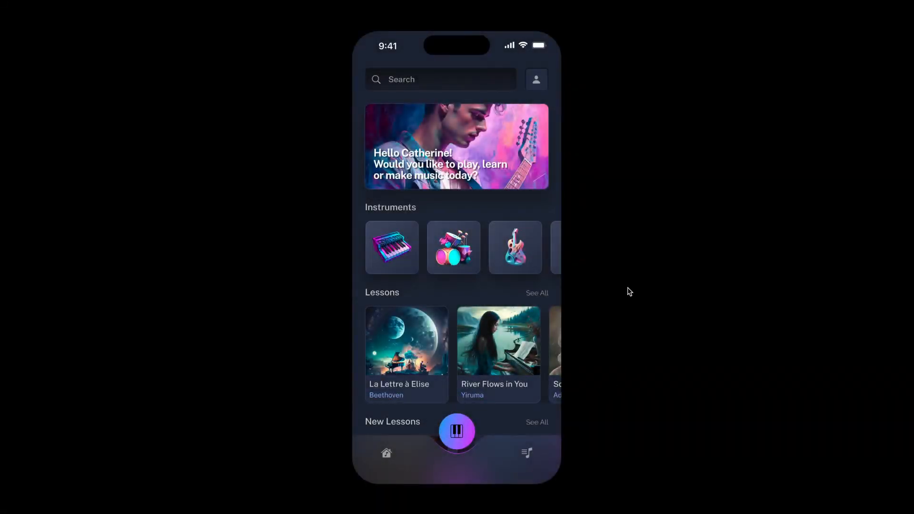
- Preview the finished prototype's instrument and lesson carousels, scroll its home page, and open the My Recording page
scroll(479, 252, "right", 3)
scroll(479, 252, "right", 2)
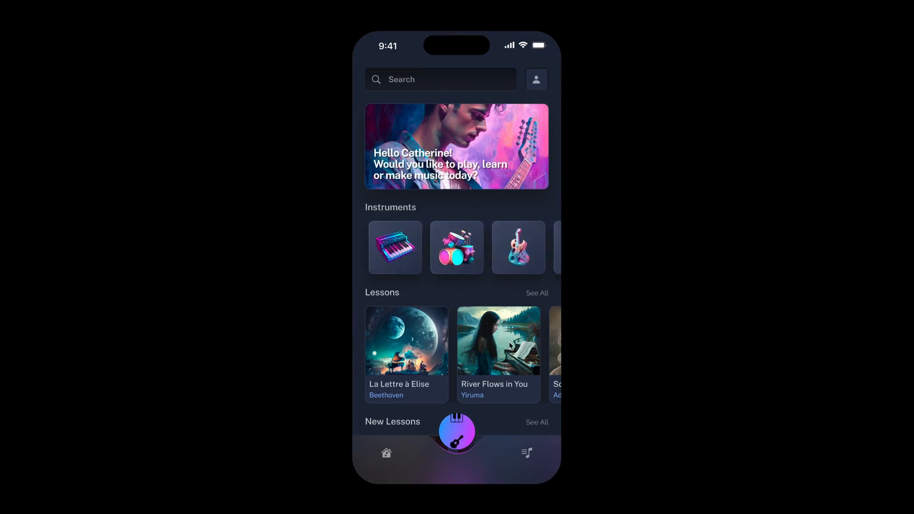
scroll(509, 345, "right", 5)
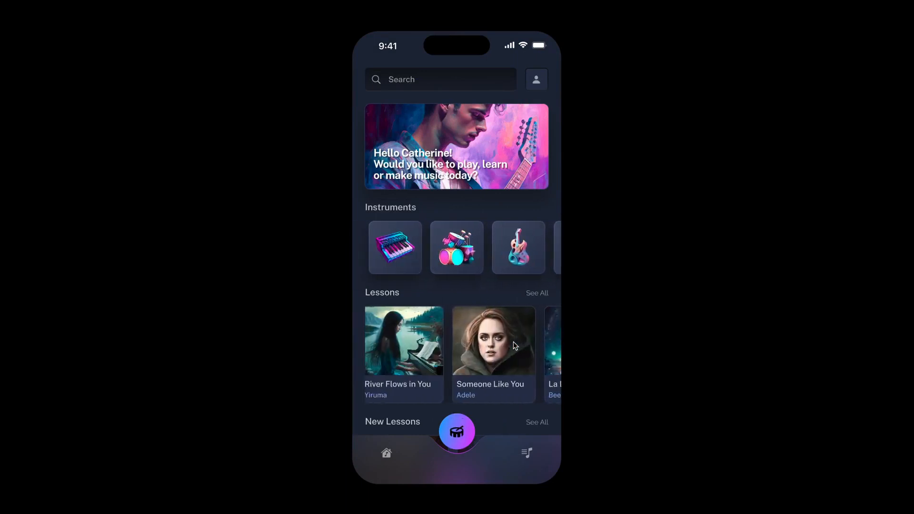
scroll(515, 346, "down", 6)
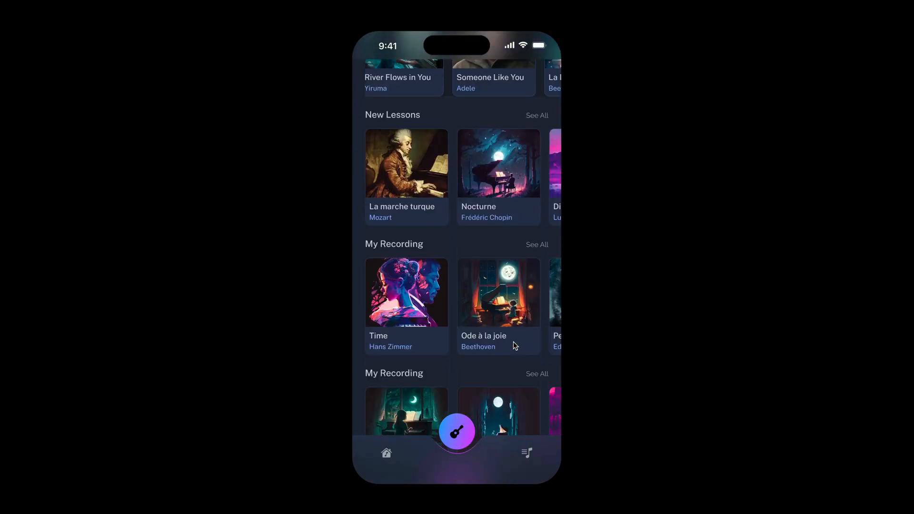
scroll(514, 346, "up", 6)
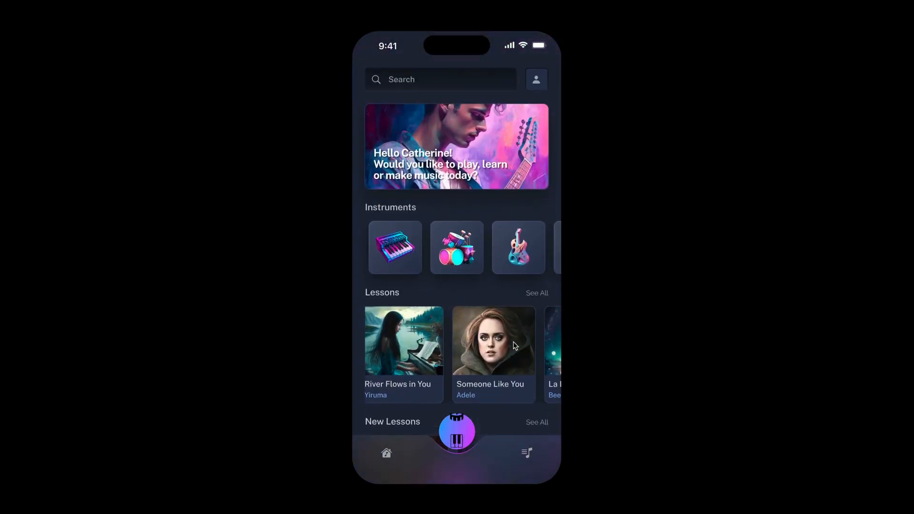
left_click(528, 454)
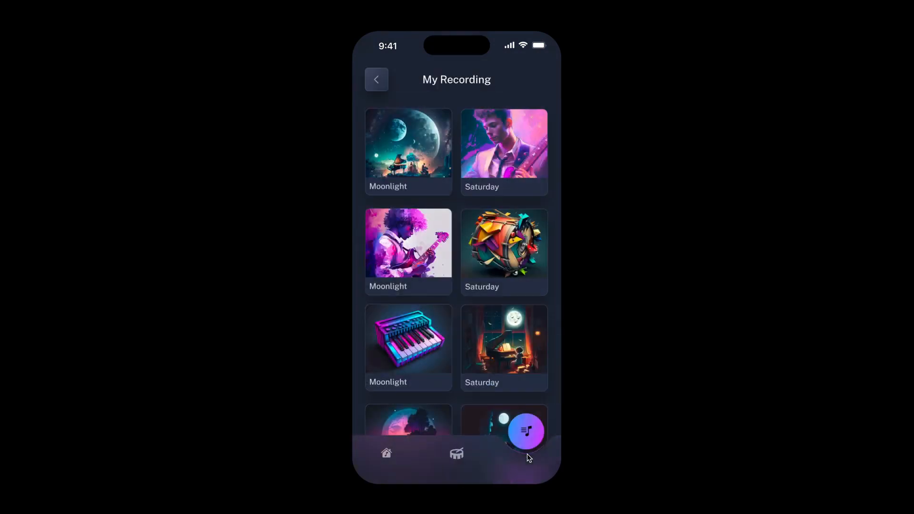
left_click(457, 456)
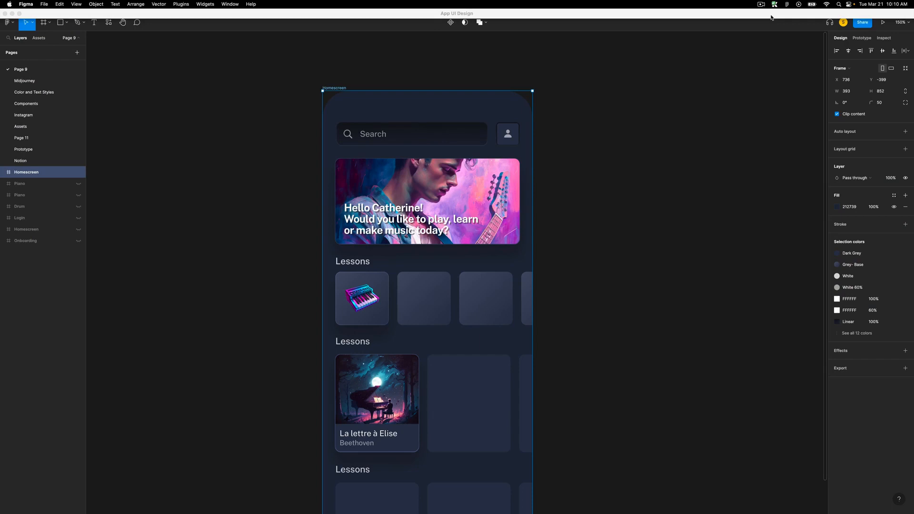
- Try to turn the Homescreen's La lettre à Elise song card into a component
scroll(392, 463, "up", 5)
left_click(351, 279)
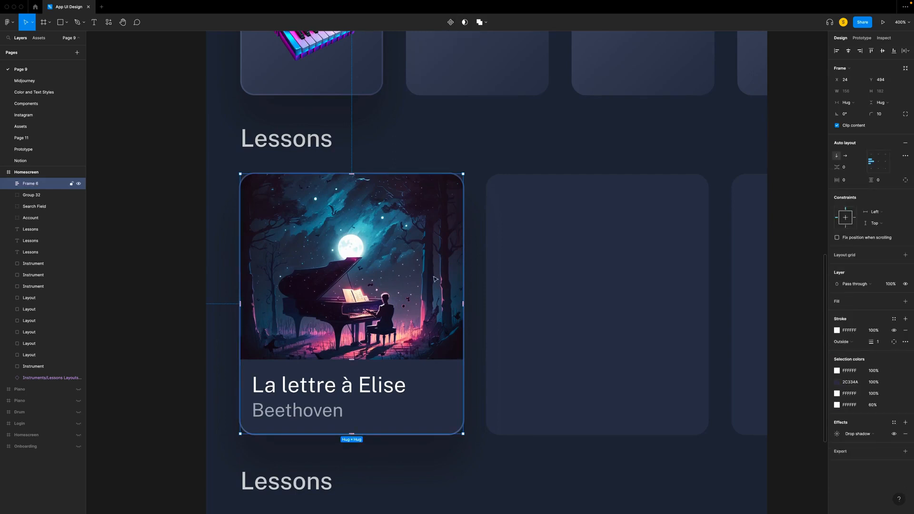
right_click(427, 300)
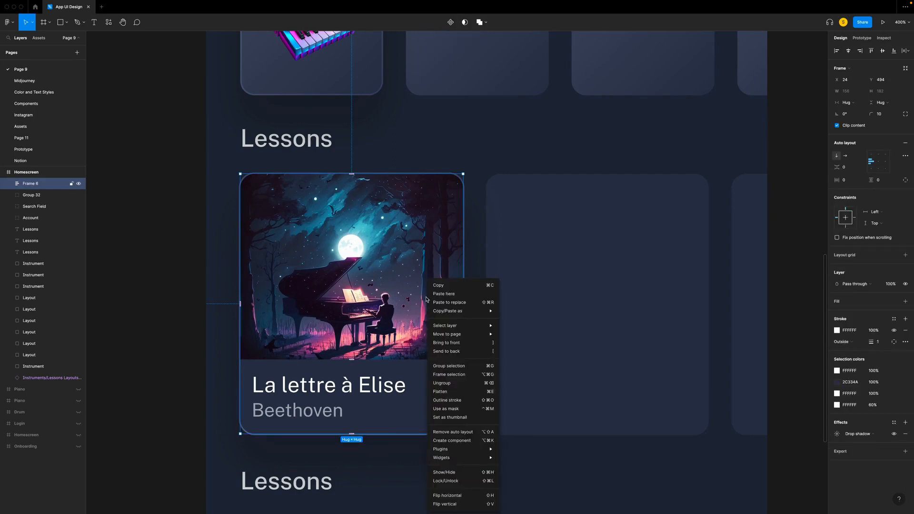
left_click(437, 441)
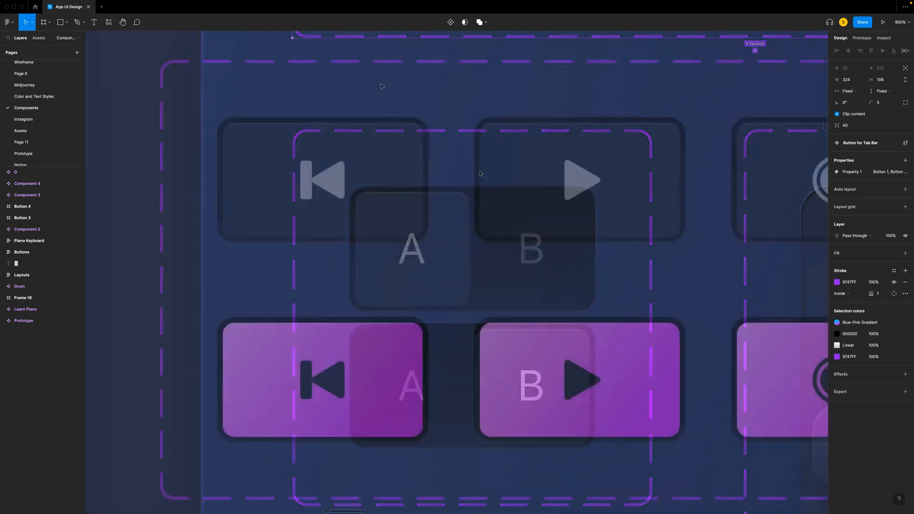
- Examine the ready-made buttons, piano keyboards, instrument cards and lesson cards on the Components page
scroll(381, 85, "right", 5)
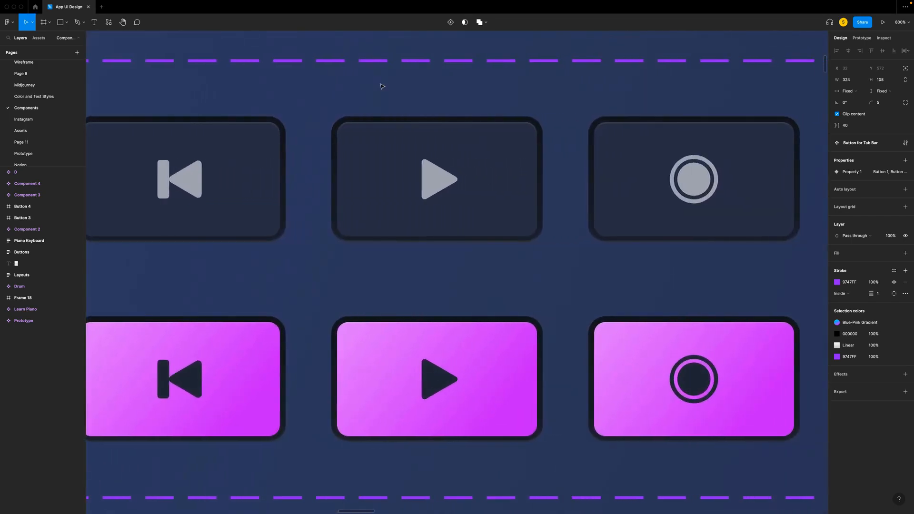
scroll(381, 86, "left", 3)
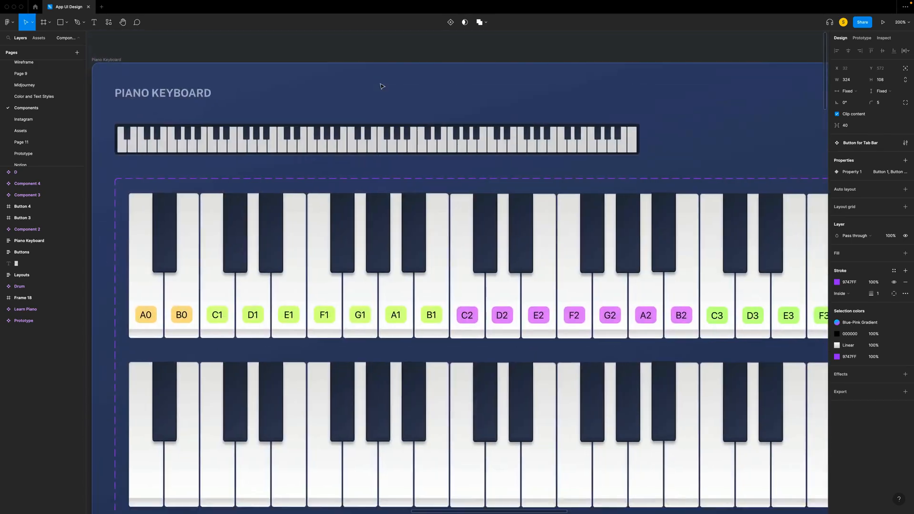
scroll(382, 87, "down", 2)
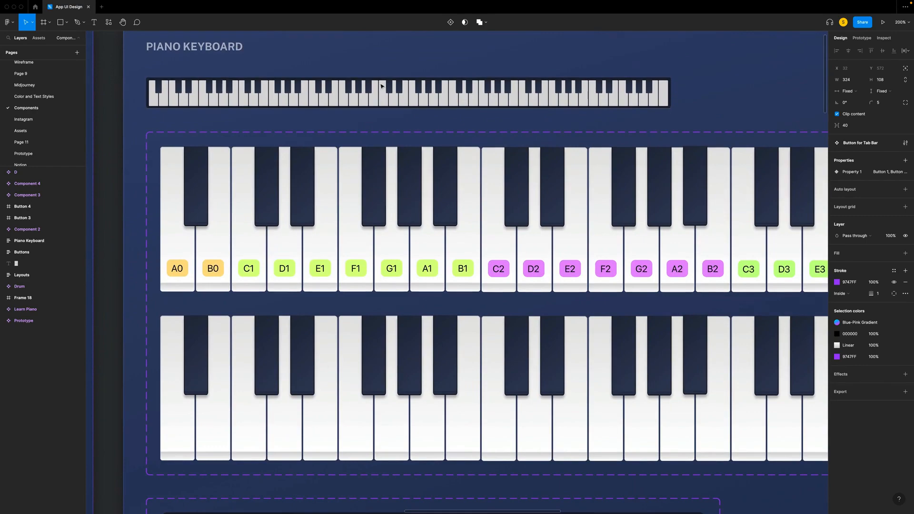
scroll(382, 86, "right", 10)
scroll(382, 86, "right", 10)
scroll(382, 86, "left", 10)
scroll(382, 86, "left", 15)
scroll(382, 86, "left", 14)
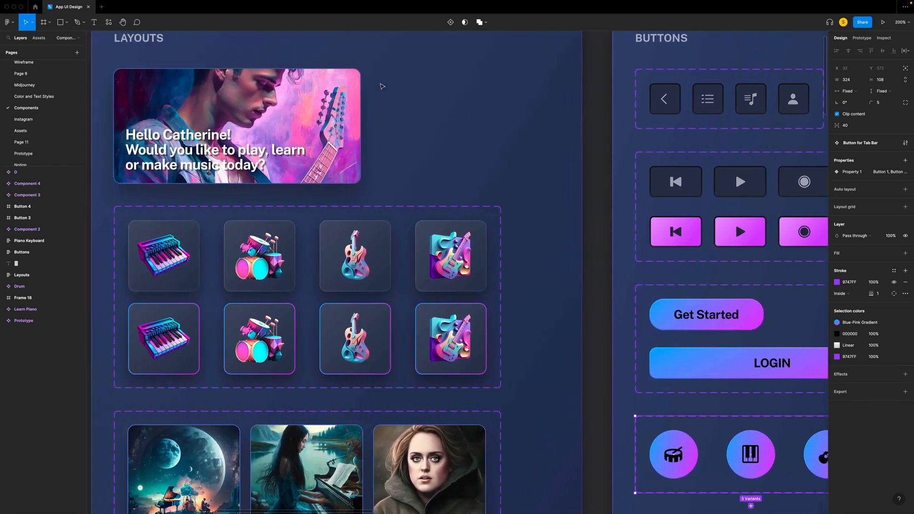
scroll(382, 86, "left", 2)
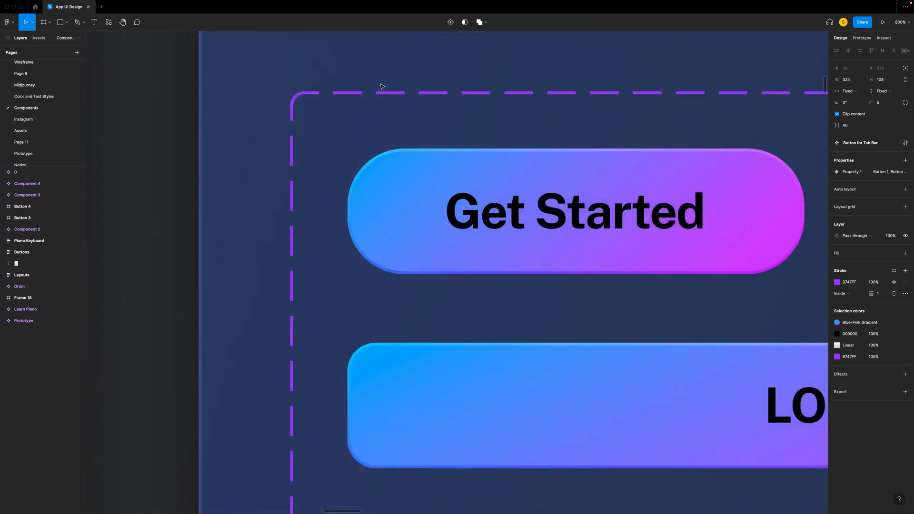
key("ctrl+minus")
scroll(382, 87, "up", 6)
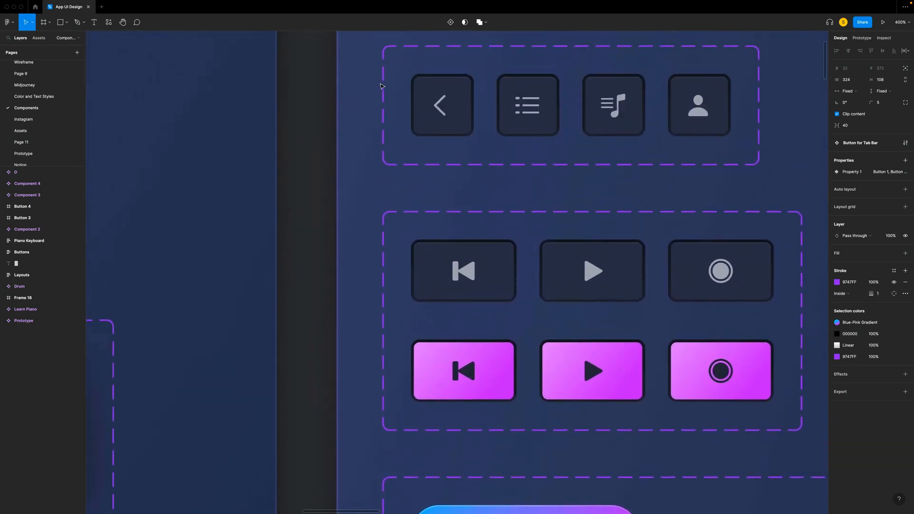
scroll(381, 86, "up", 2)
scroll(382, 86, "right", 3)
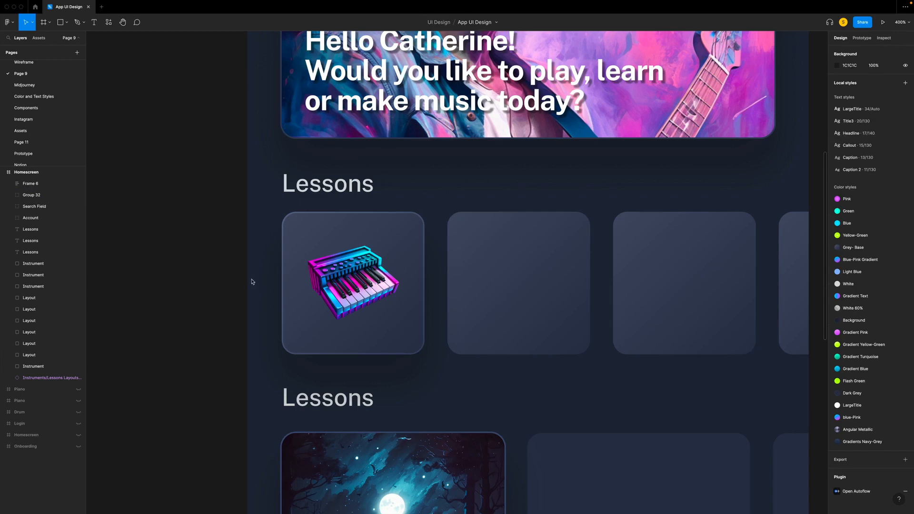
- Rename the group holding the piano image and its card background on the Homescreen as Instrument
double_click(308, 292)
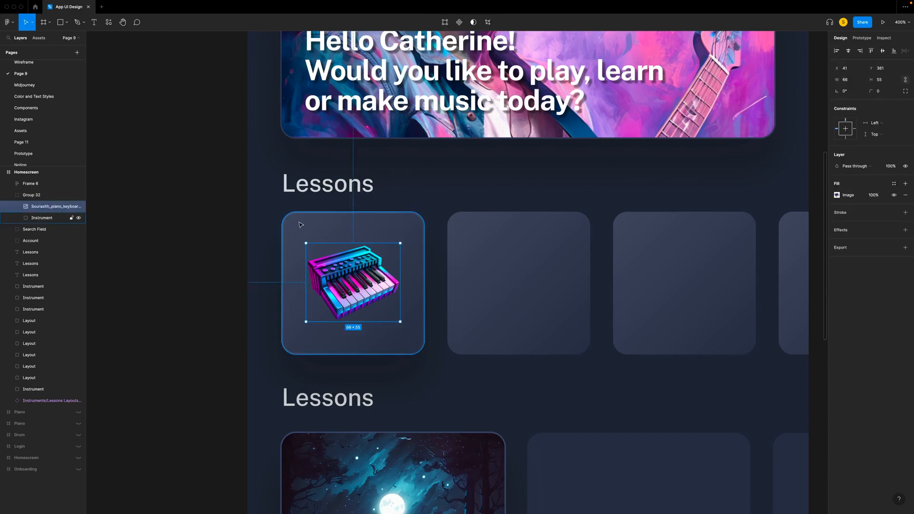
left_click(411, 247)
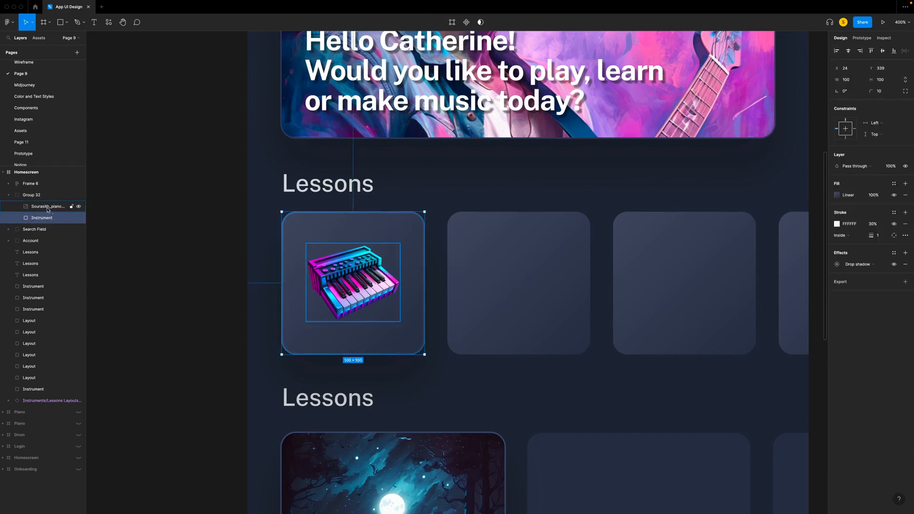
left_click(34, 196)
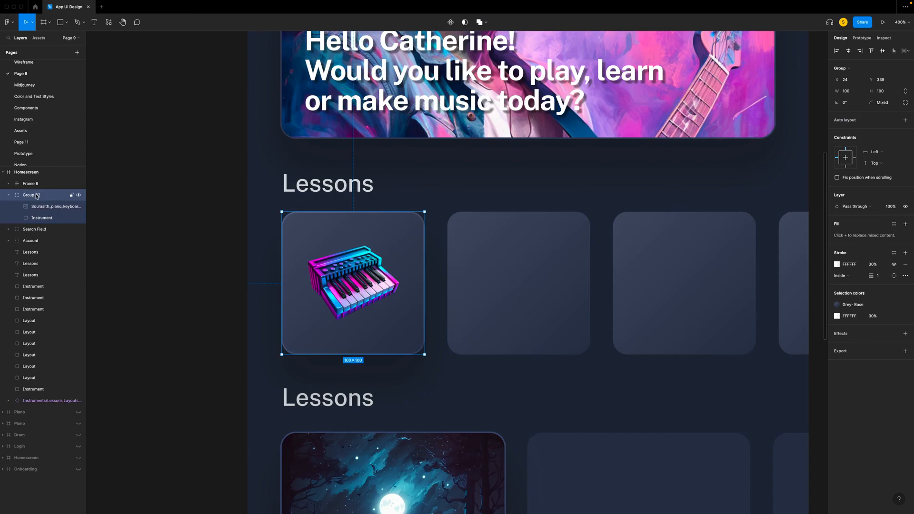
double_click(36, 197)
type("I")
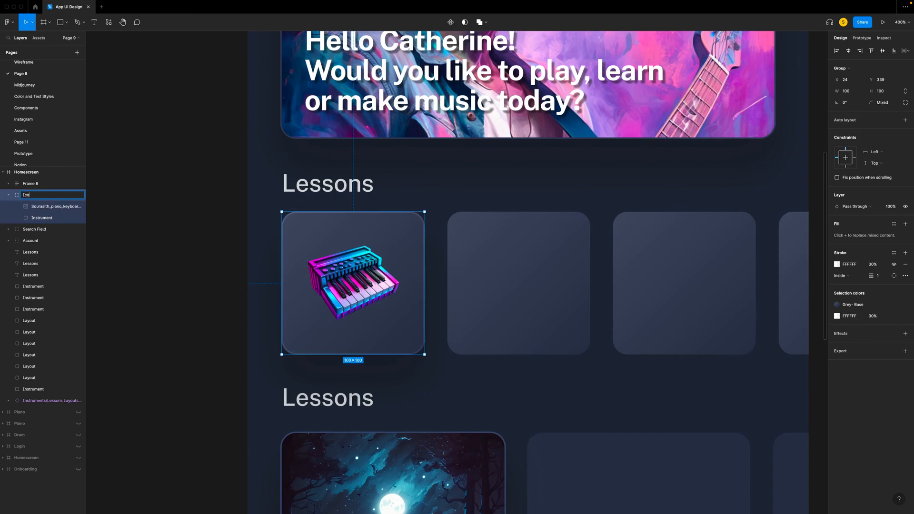
type("nstrument")
key("Return")
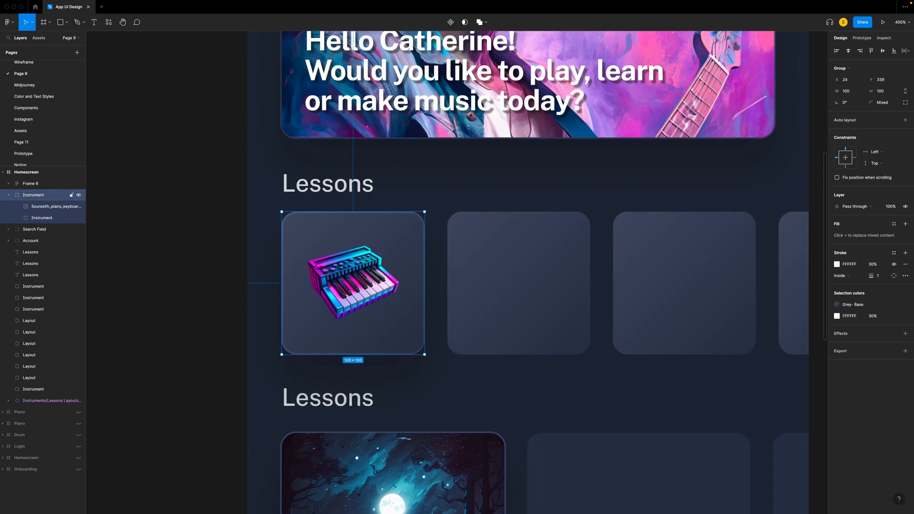
- Replace the second instrument placeholder with a copy of the piano instrument card
scroll(275, 251, "right", 5)
left_click(355, 272)
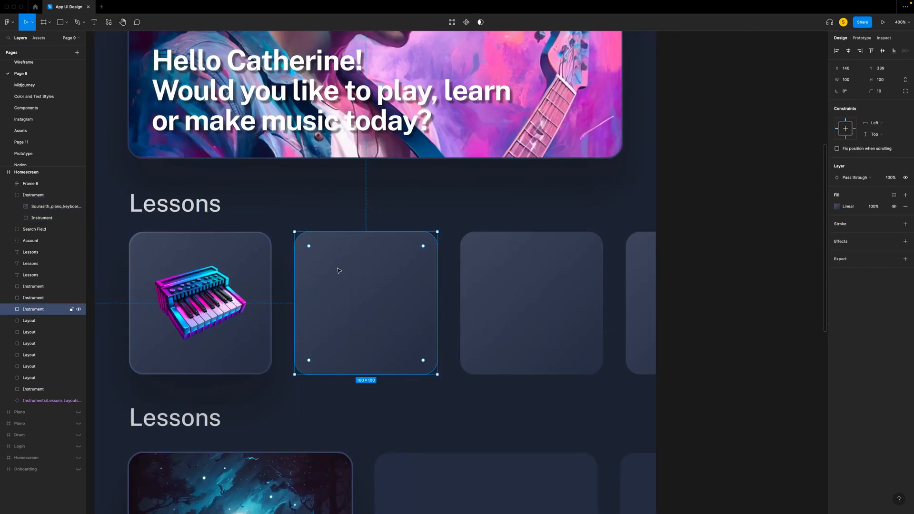
right_click(329, 265)
left_click(351, 285)
- Apply the Blue-Pink Gradient color style to the stroke of the second piano card's background
scroll(376, 300, "left", 2)
double_click(452, 346)
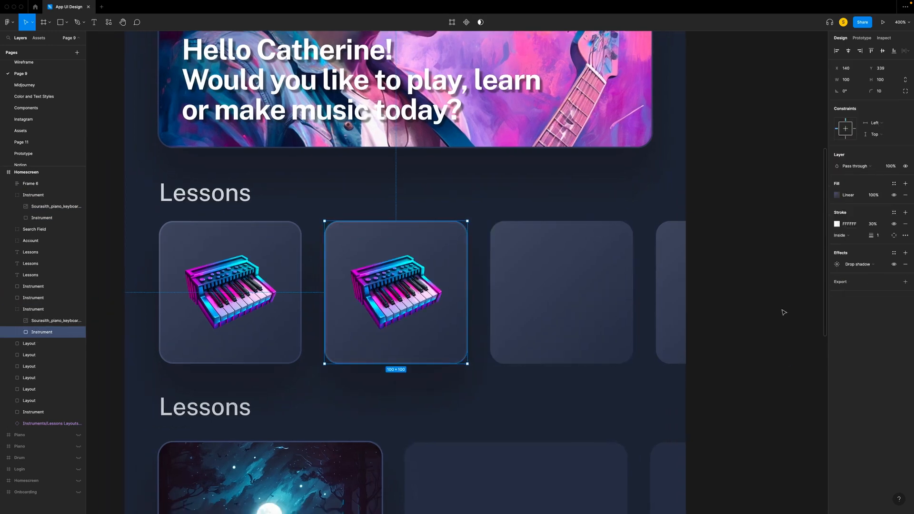
left_click(895, 212)
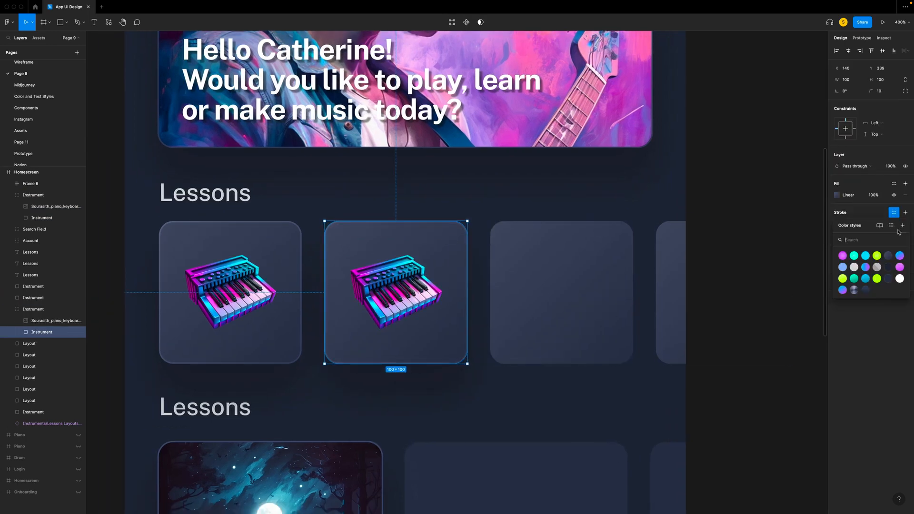
left_click(900, 256)
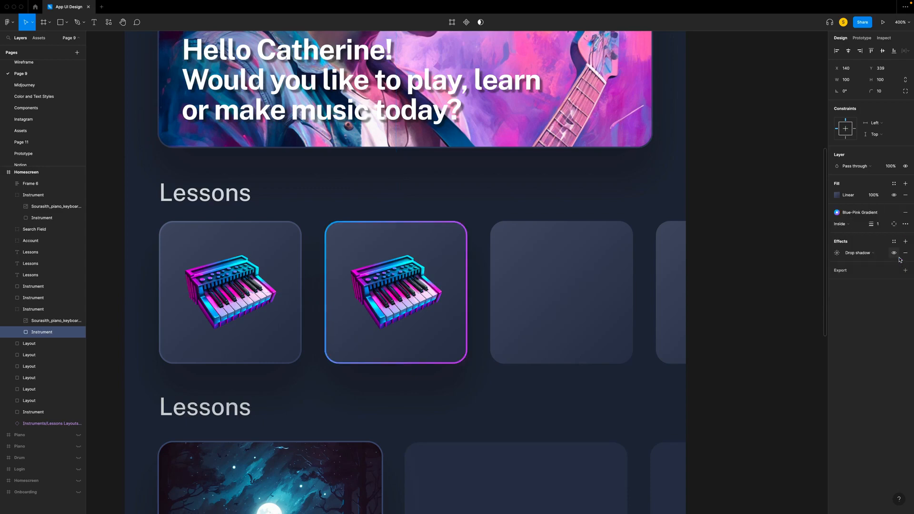
left_click(504, 426)
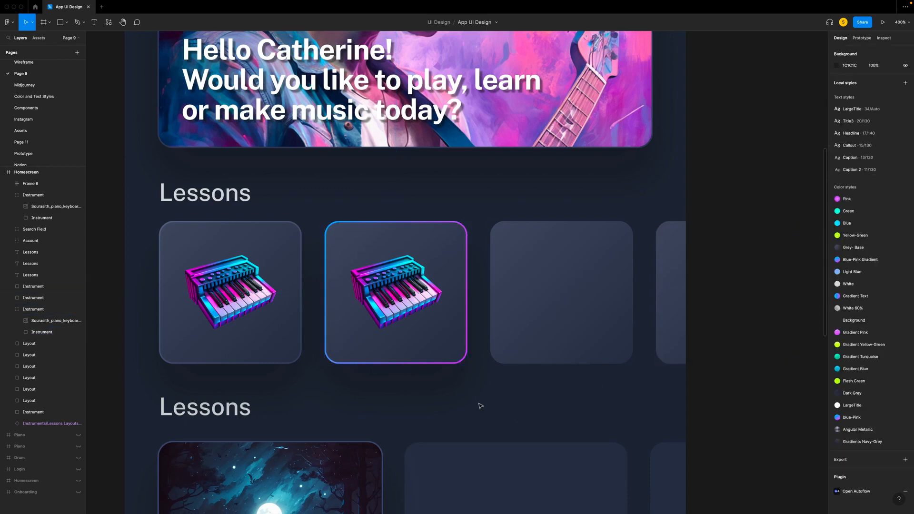
- Copy both piano instrument cards from the Homescreen to the Components page
left_click_drag(460, 390, 289, 281)
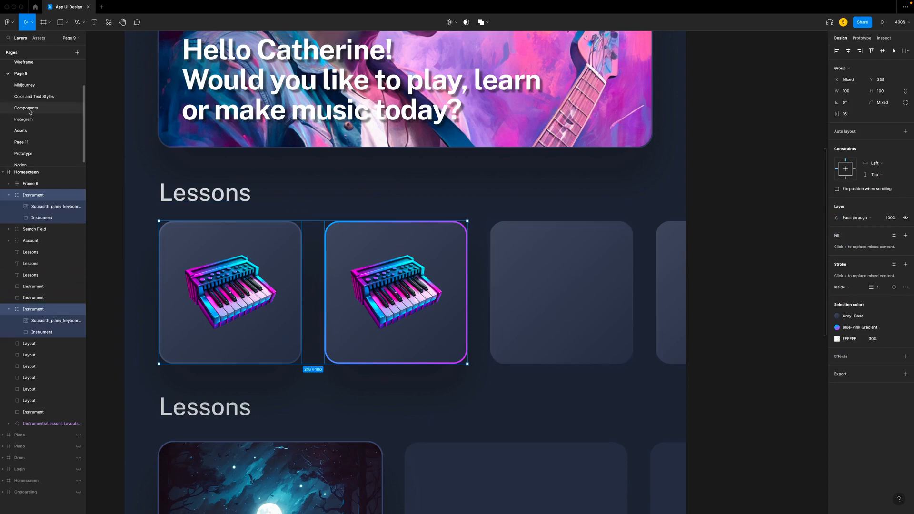
left_click(14, 112)
- Rename the plain-stroke piano card as Instrument (unselected) and the gradient-stroke card as Instrument (selected)
double_click(44, 172)
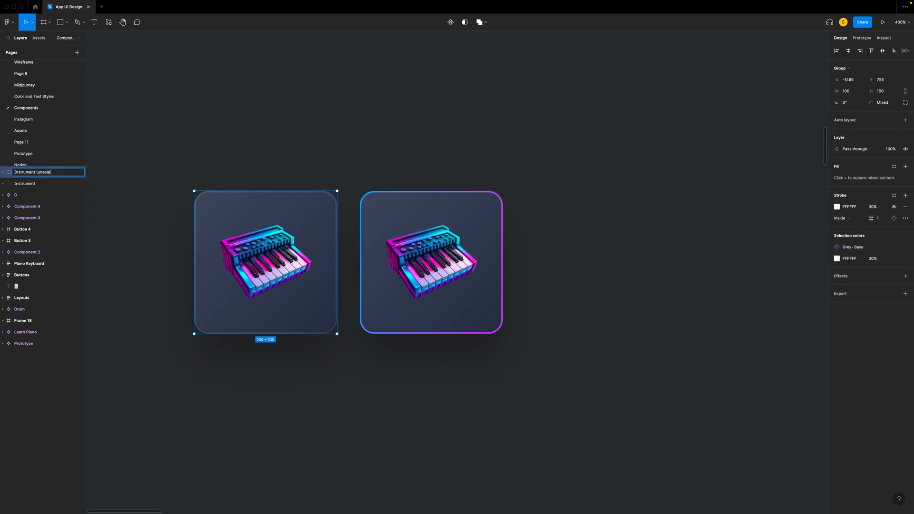
type(")")
left_click(77, 183)
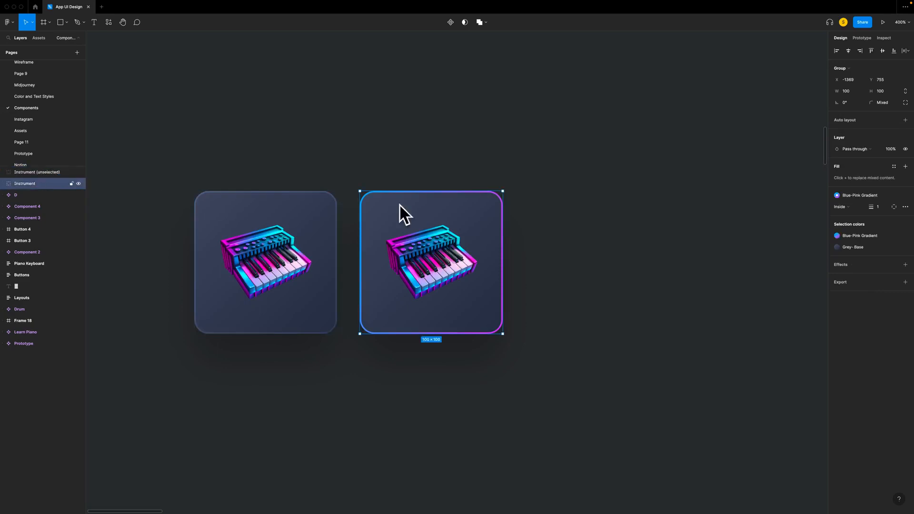
double_click(47, 184)
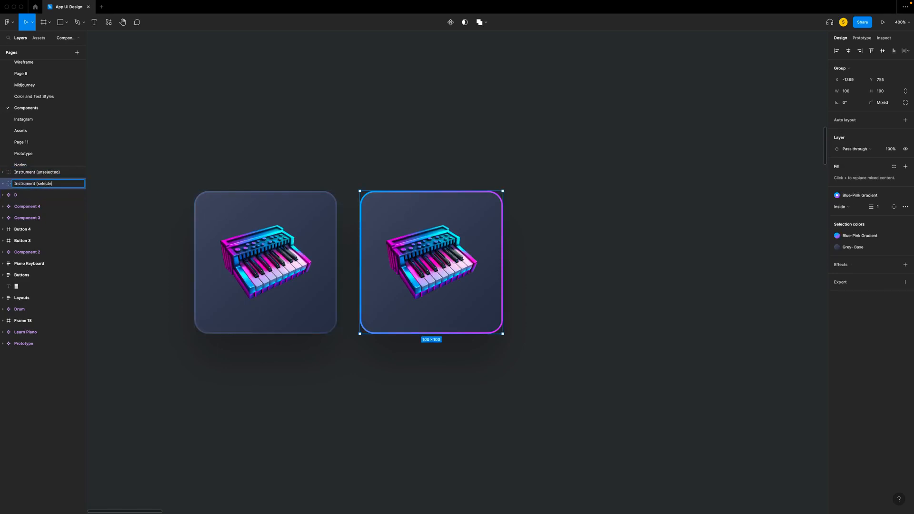
left_click(259, 135)
- Combine the Instrument (unselected) and Instrument (selected) cards into one component set
left_click_drag(141, 143, 614, 382)
left_click(454, 22)
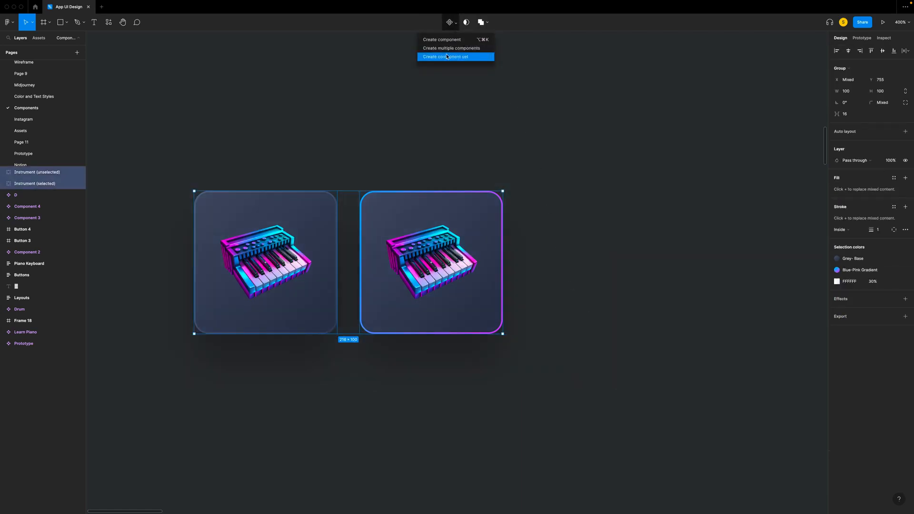
left_click(448, 56)
- Replace the first piano card on the Homescreen with the copied instrument component, and switch its variant to selected and back to unselected
right_click(232, 284)
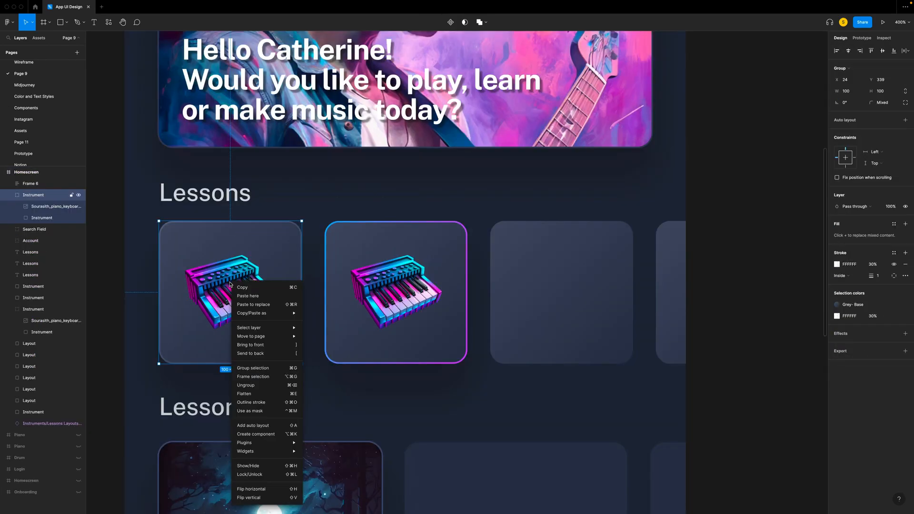
left_click(252, 305)
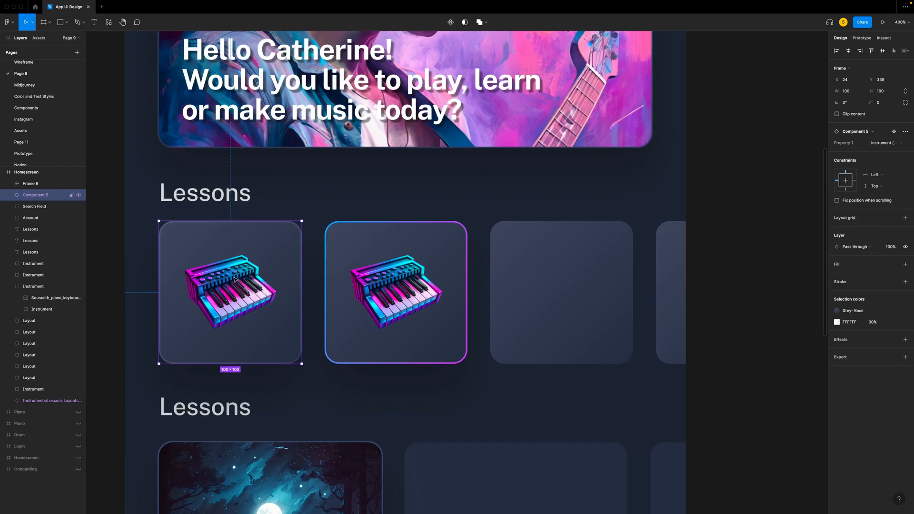
left_click(899, 144)
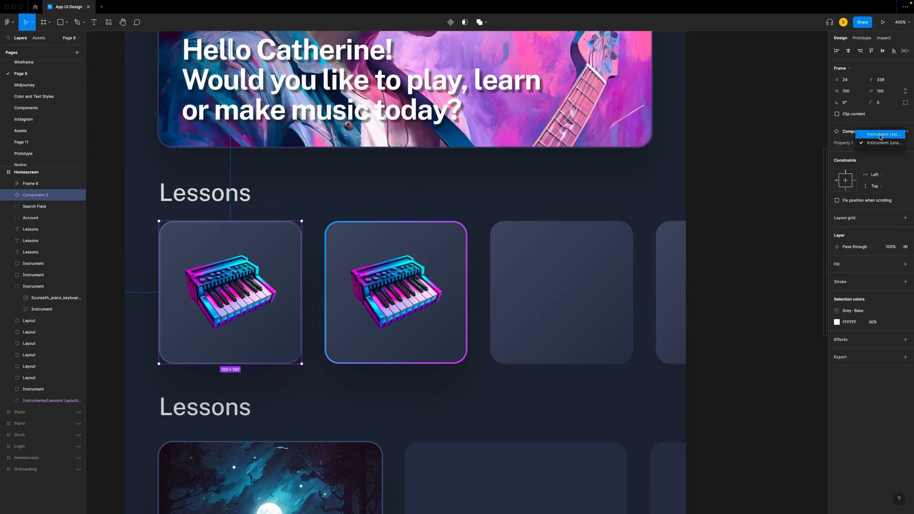
left_click(879, 135)
left_click(882, 145)
left_click(882, 153)
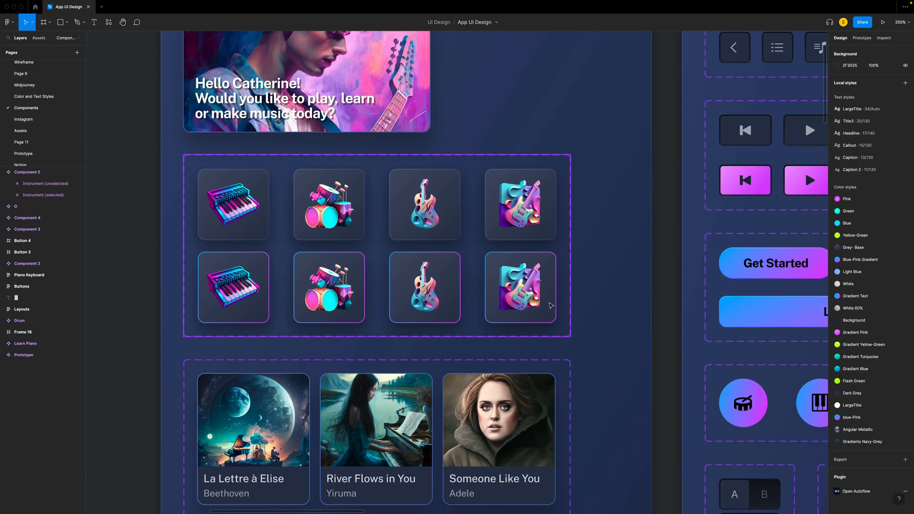
- On the finished Homescreen, switch the La lettre à Elise card's variant to Unselected Layout and back to Selected Layout
scroll(549, 305, "left", 2)
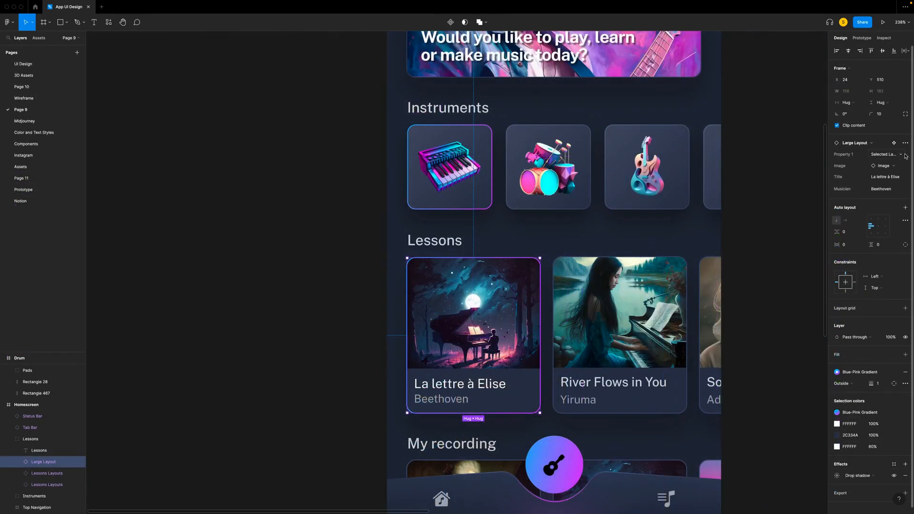
left_click(905, 156)
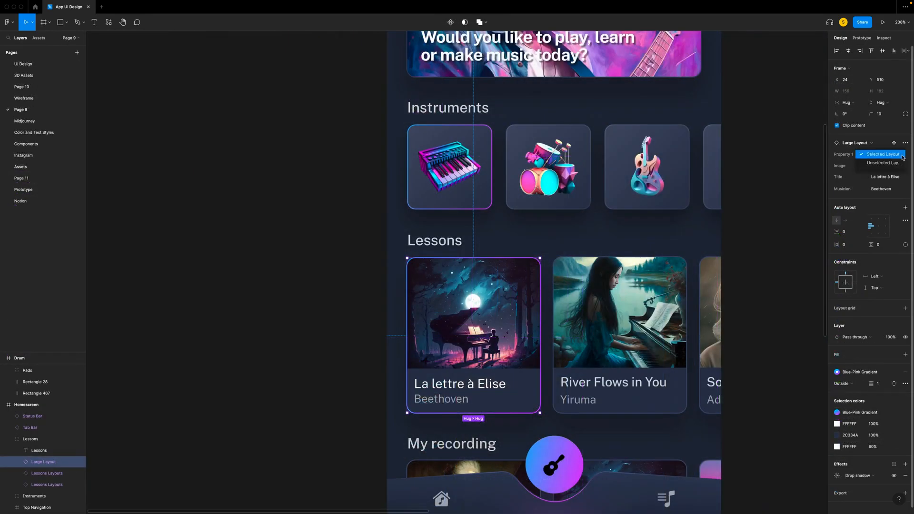
left_click(895, 165)
left_click(893, 157)
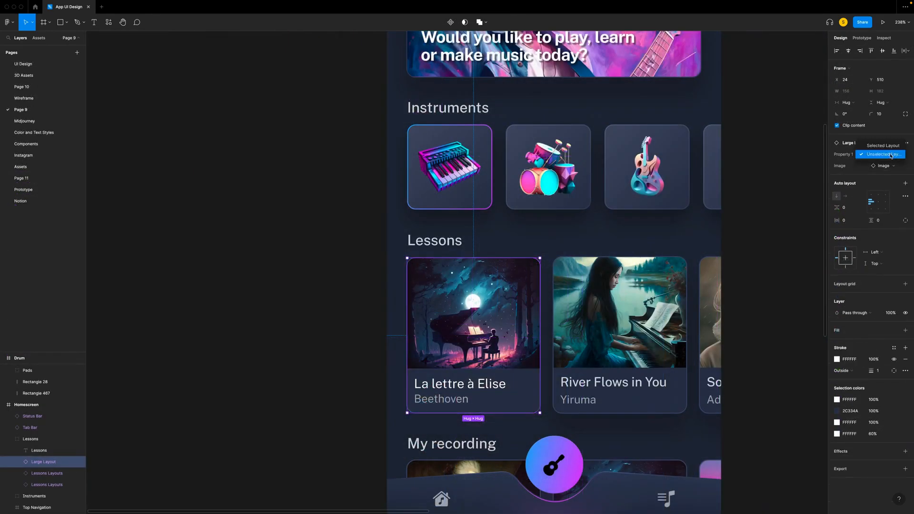
left_click(887, 150)
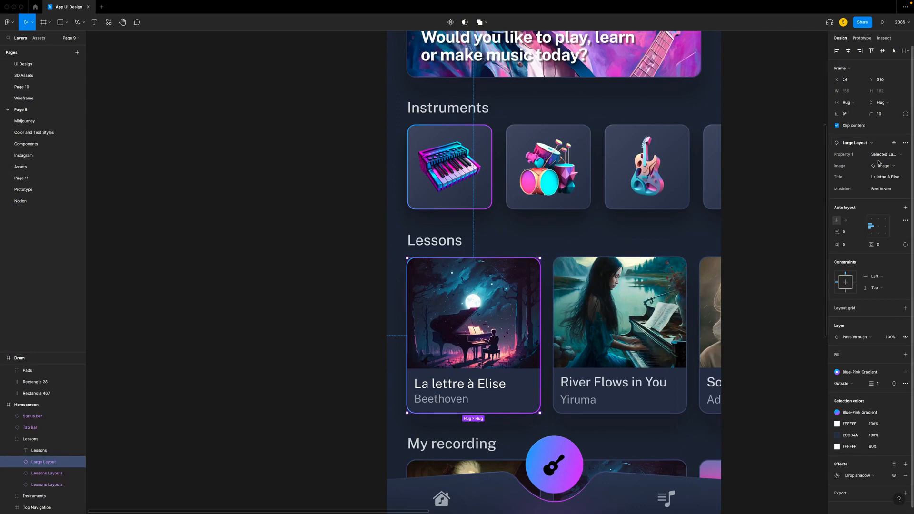
- Swap the La lettre à Elise card's image to Image 2, followed by Image 3, and edit its title property
left_click(884, 166)
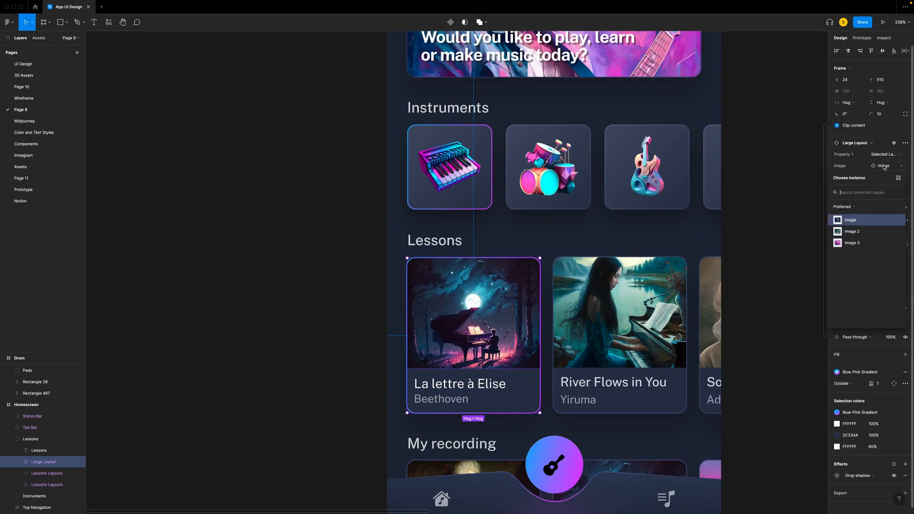
left_click(858, 231)
left_click(883, 167)
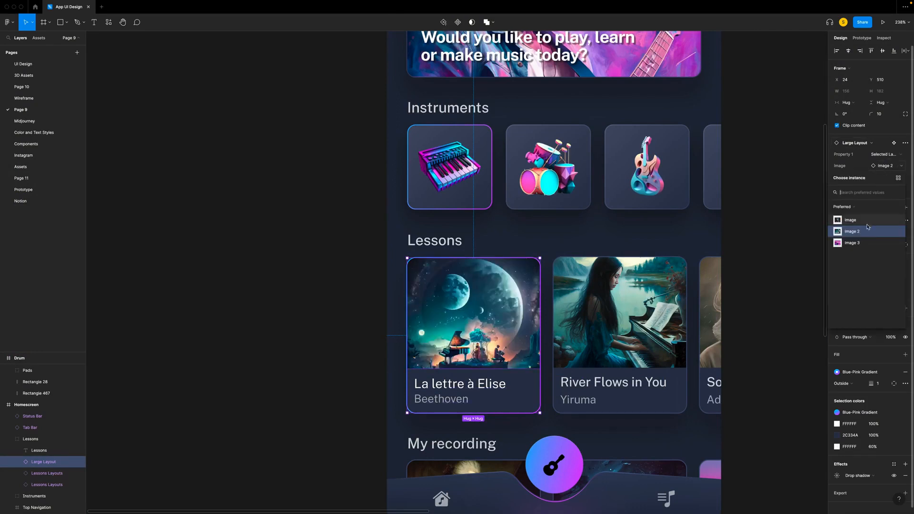
left_click(857, 244)
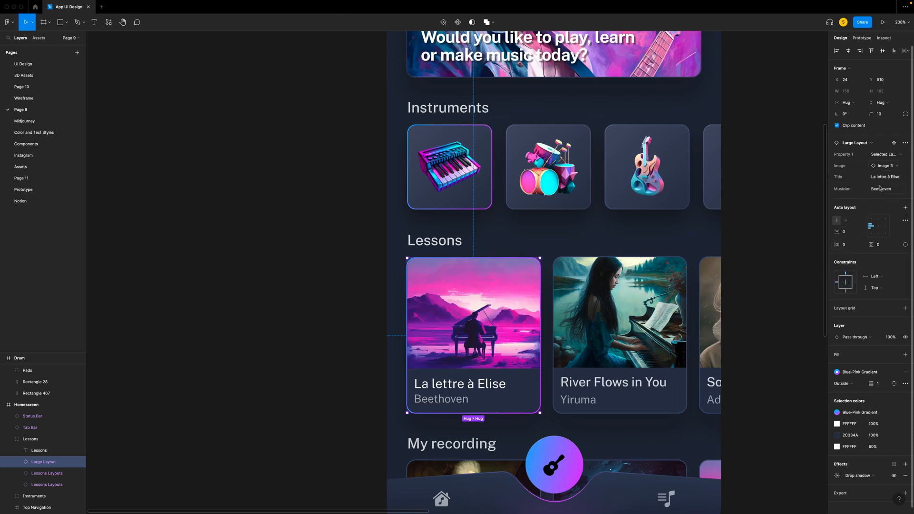
left_click(892, 178)
type("N")
key("Return")
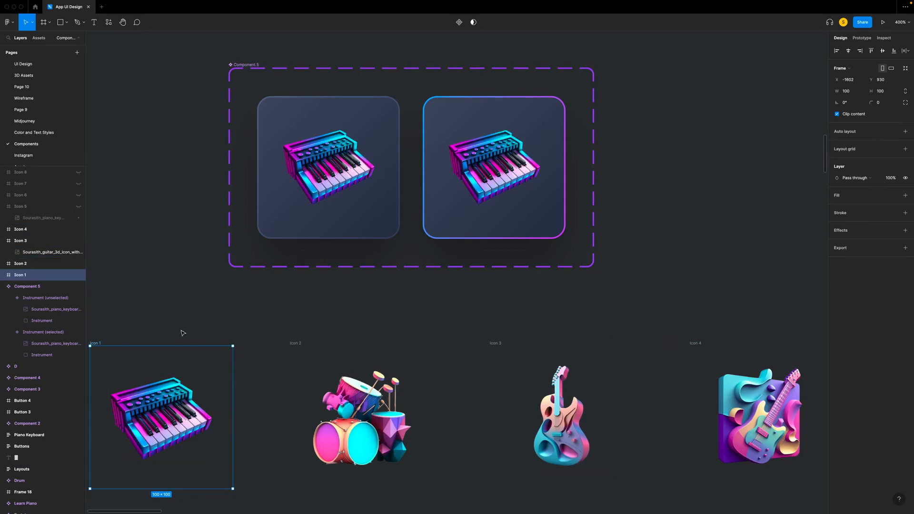
- Convert the Icon 1, Icon 2, Icon 3 and Icon 4 frames on the Components page into individual components
scroll(182, 332, "left", 3)
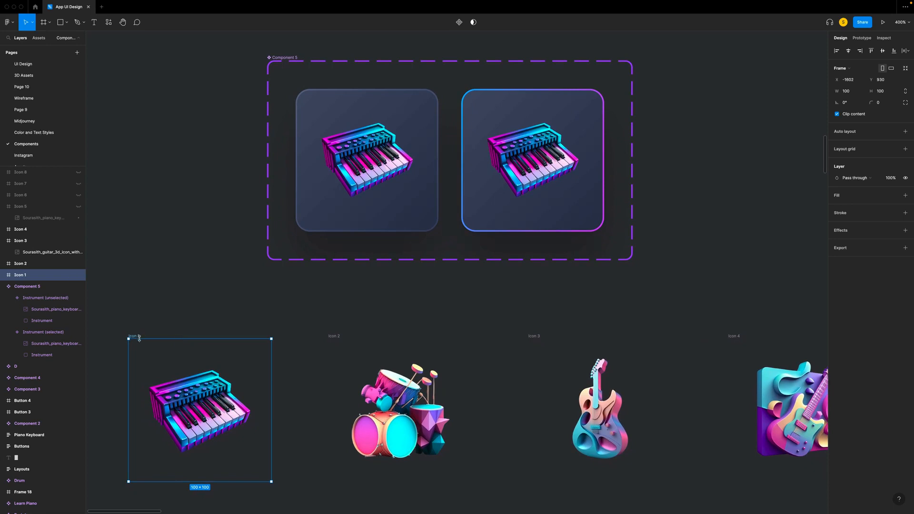
left_click(458, 22)
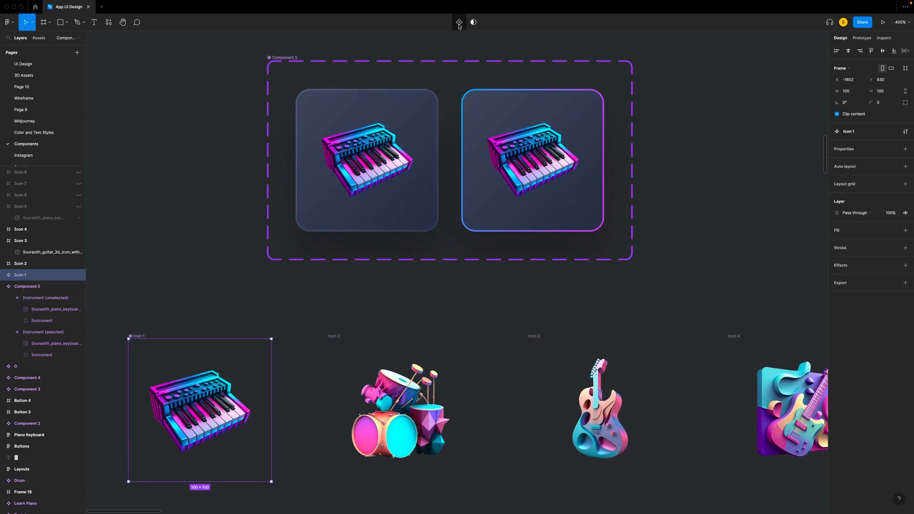
left_click(336, 336)
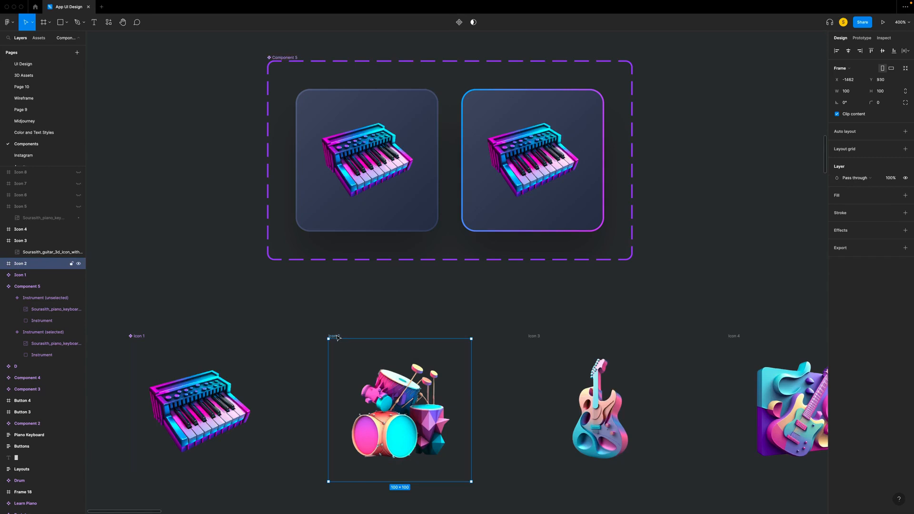
left_click(459, 22)
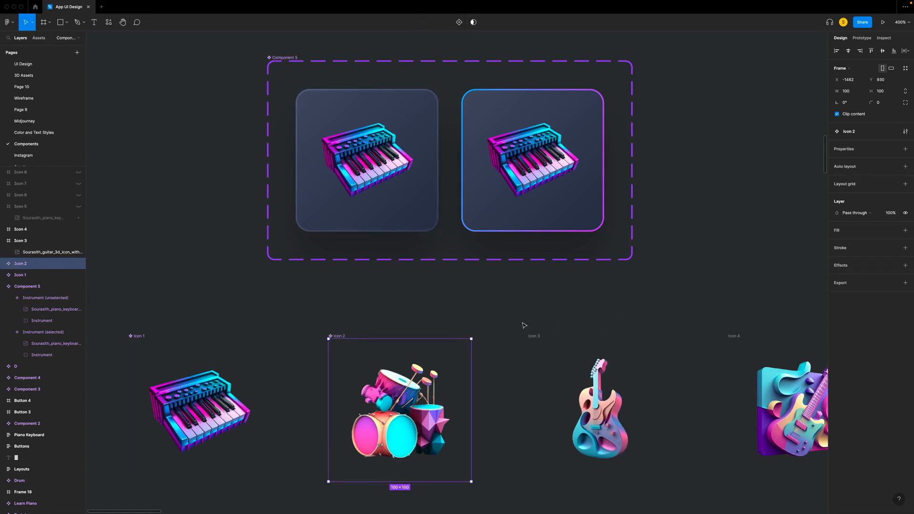
left_click(530, 339)
left_click(459, 23)
left_click(733, 336)
left_click(459, 22)
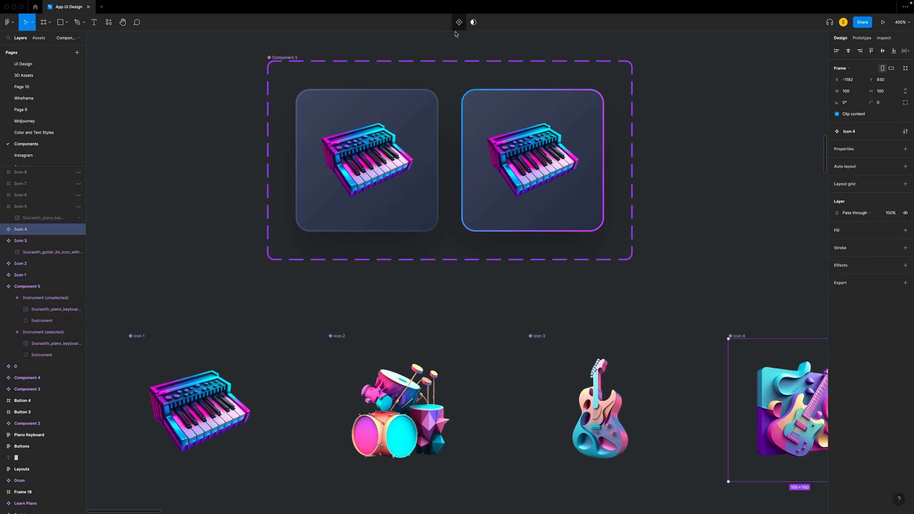
- Copy the Icon 1 component and replace the piano image inside the Instrument (unselected) variant with it
left_click(137, 336)
right_click(157, 298)
left_click(182, 305)
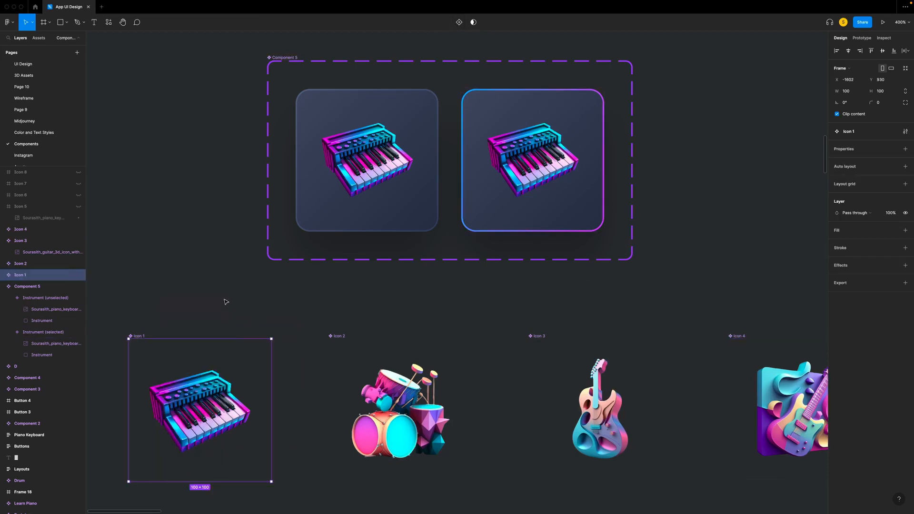
left_click(365, 152)
left_click(41, 311)
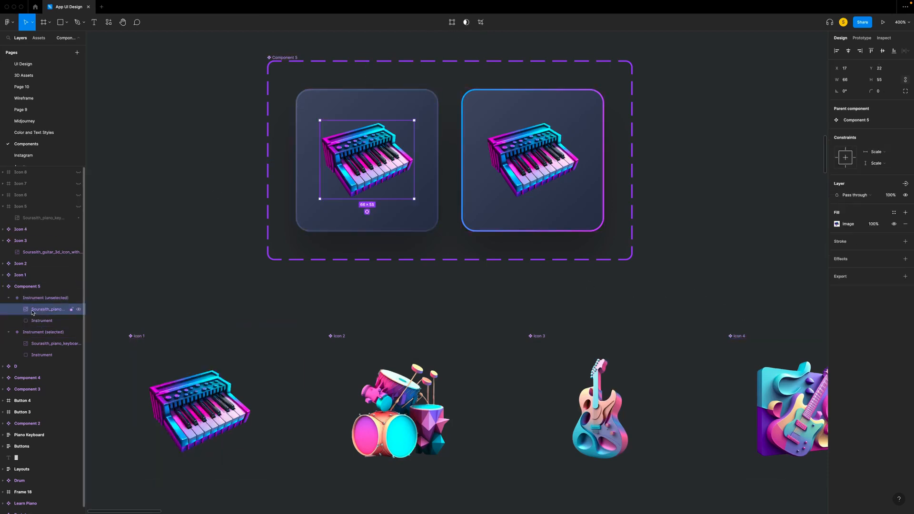
right_click(358, 139)
left_click(377, 159)
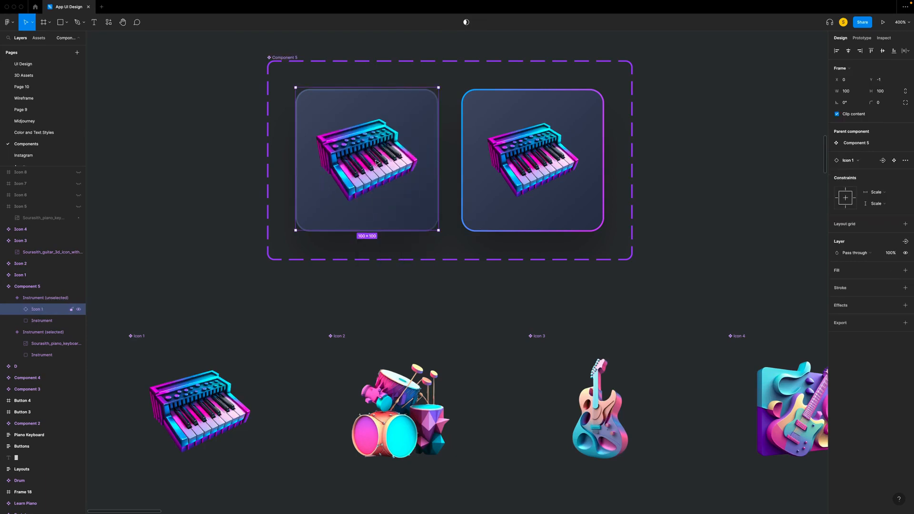
scroll(137, 352, "up", 1)
- Try to replace the piano image inside the Instrument (selected) variant with a copy of the Icon 1 component
right_click(137, 338)
key("Escape")
left_click(507, 192)
left_click(48, 343)
right_click(49, 343)
left_click(65, 331)
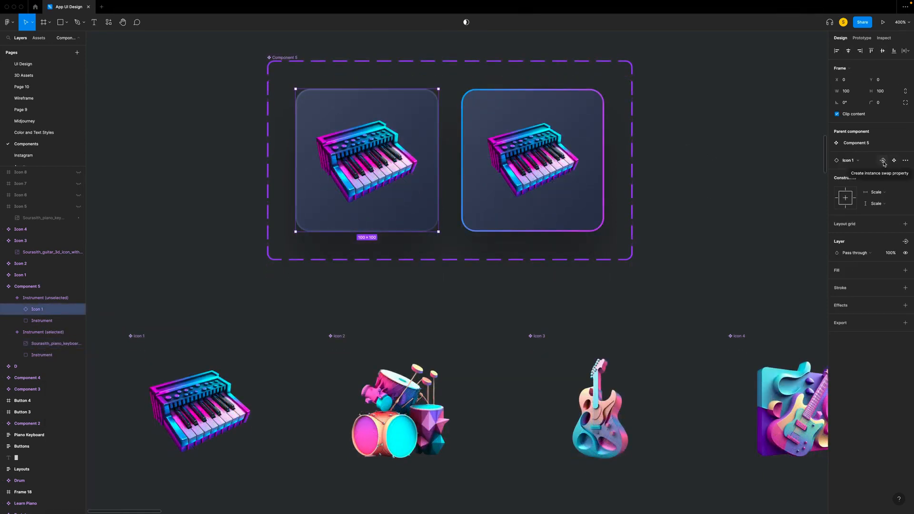
- Create an instance swap property named Icon for the nested Icon 1, with Icon 1, Icon 2, Icon 3 and Icon 4 as preferred values
left_click(883, 161)
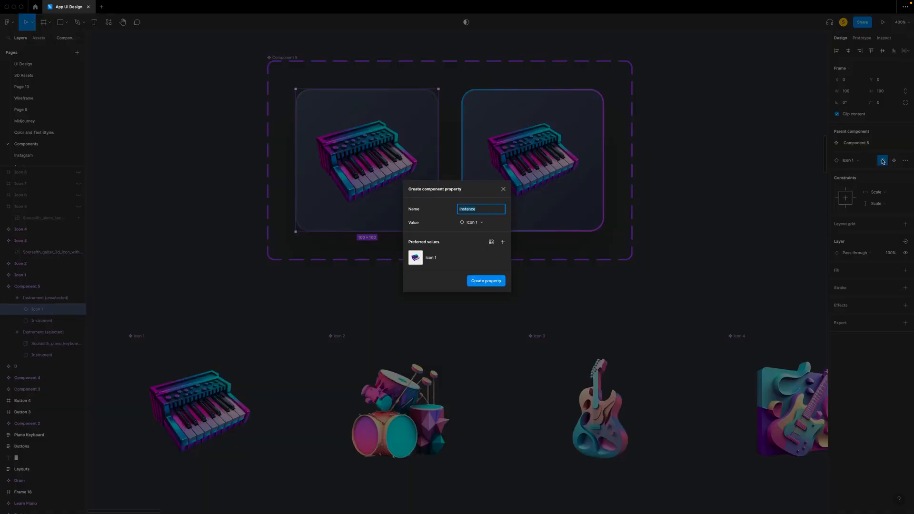
key("BackSpace")
left_click(503, 242)
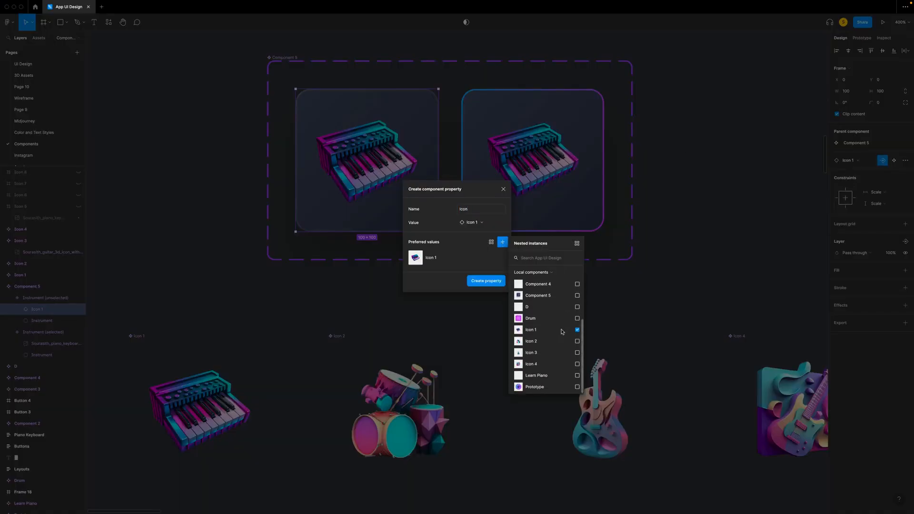
left_click(577, 341)
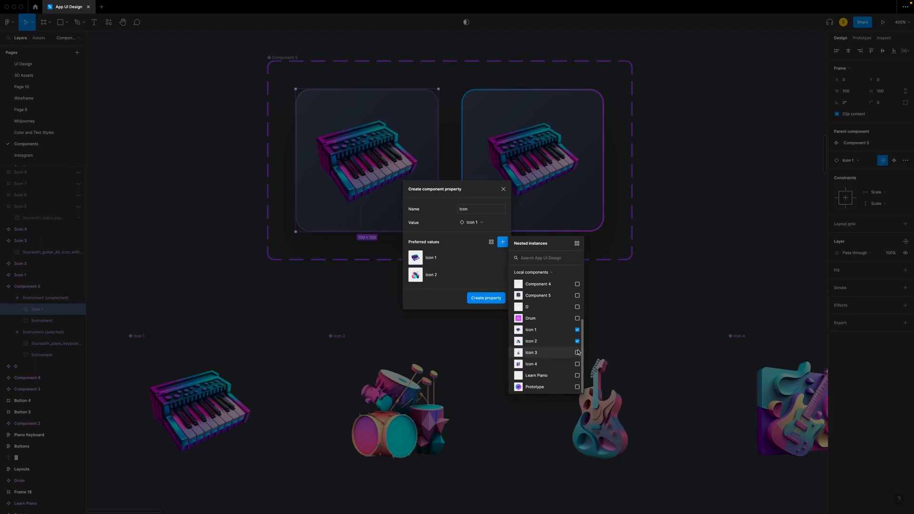
left_click(577, 353)
left_click(577, 364)
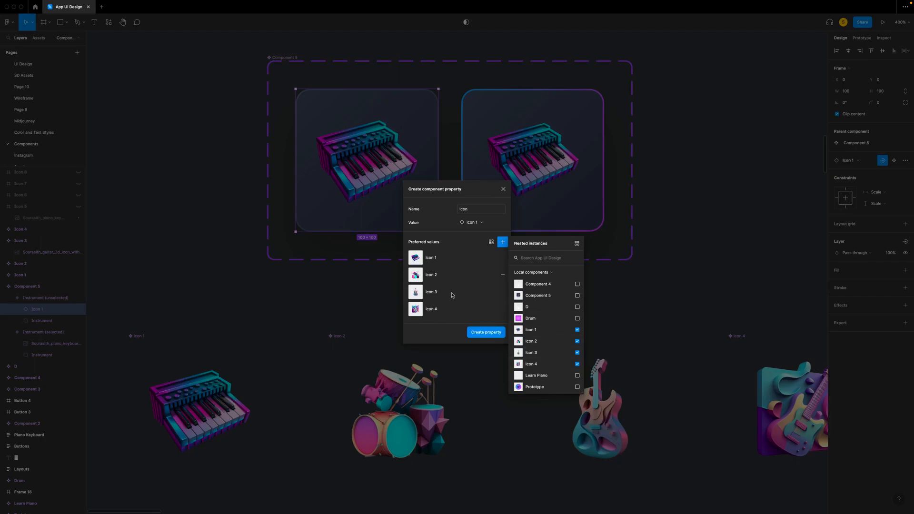
left_click(486, 333)
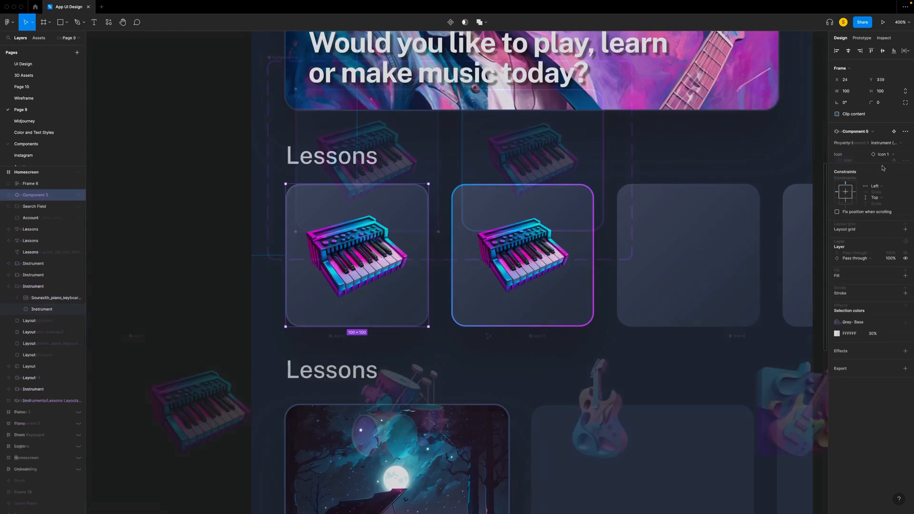
- Switch the first Homescreen instrument card's variant to Instrument (selected) and back to Instrument (unselected)
left_click(883, 142)
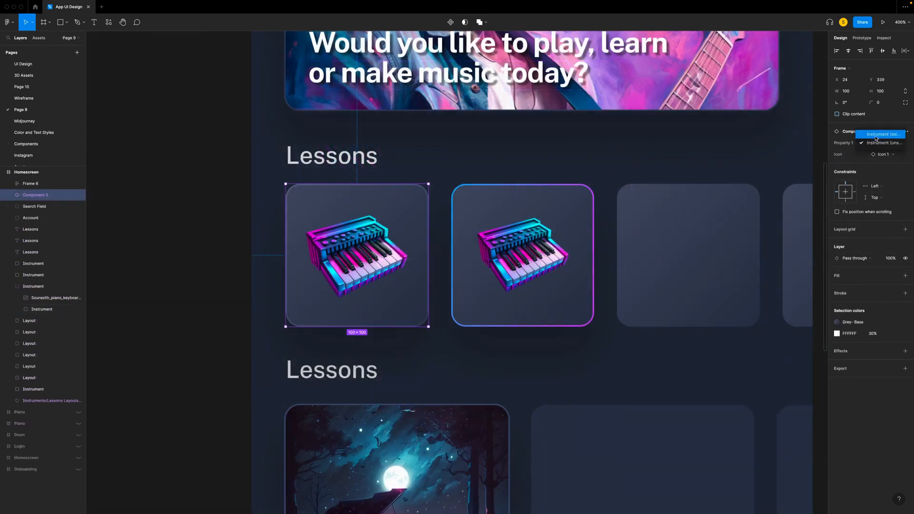
left_click(876, 135)
left_click(885, 143)
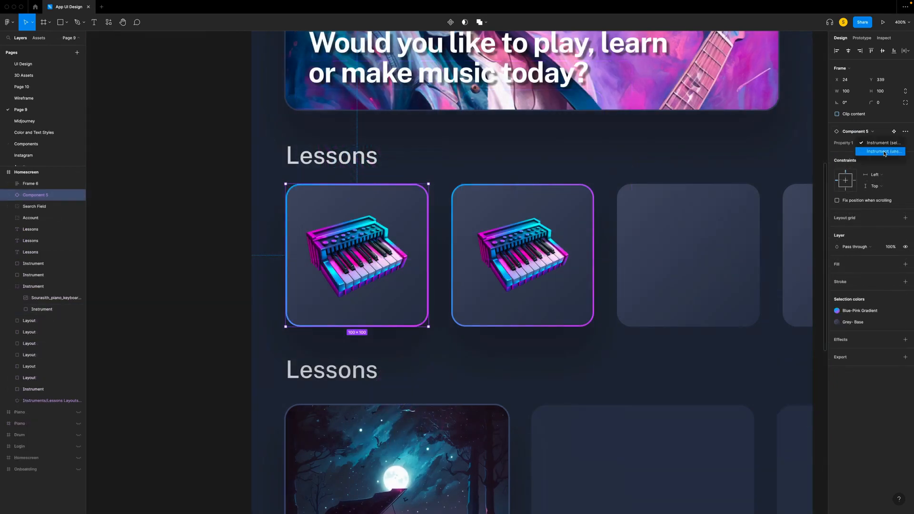
left_click(884, 152)
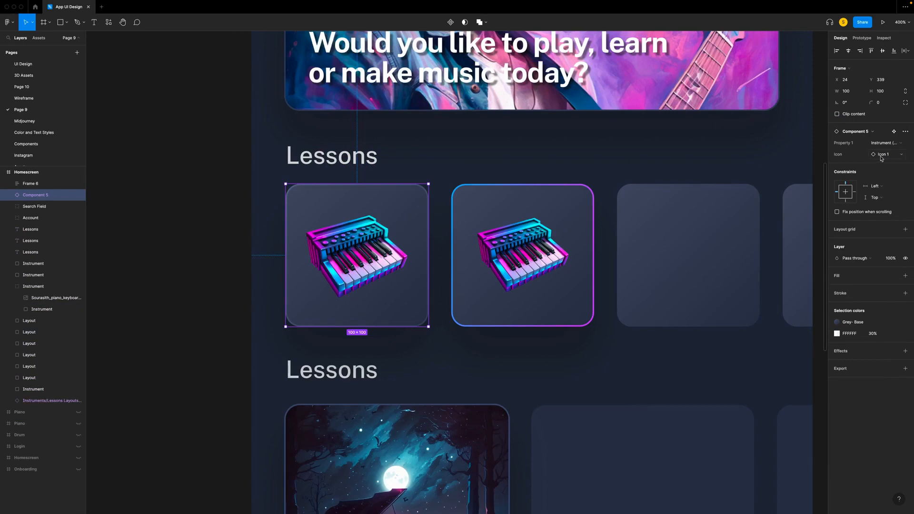
- Swap the first Homescreen instrument card's icon to Icon 2, followed by Icon 3, and reopen the icon choices
left_click(884, 156)
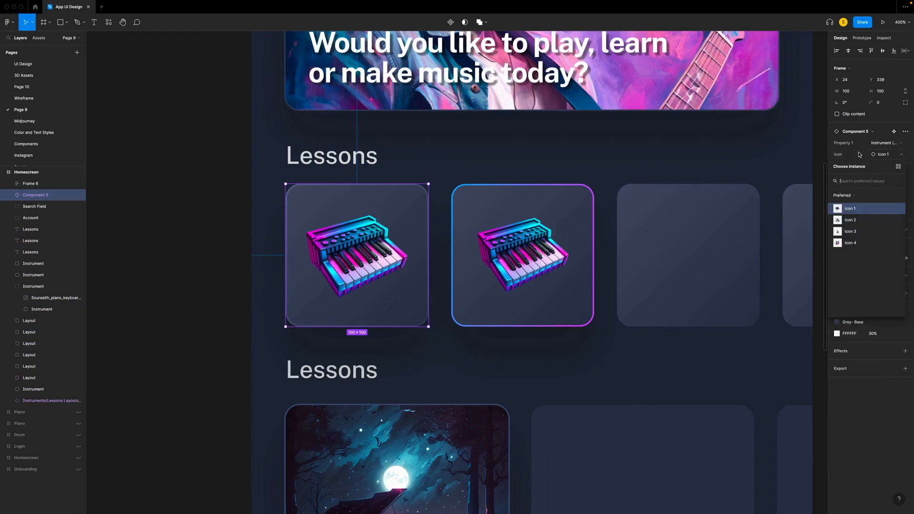
left_click(850, 220)
left_click(883, 156)
left_click(850, 232)
left_click(882, 156)
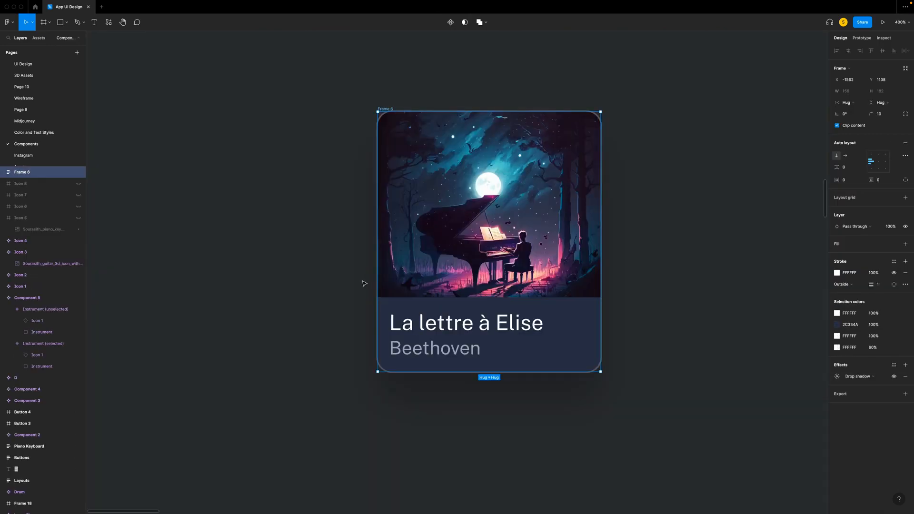
- Look over the grid of finished lesson cards, examining their artwork, titles and musician lines
scroll(365, 284, "right", 1)
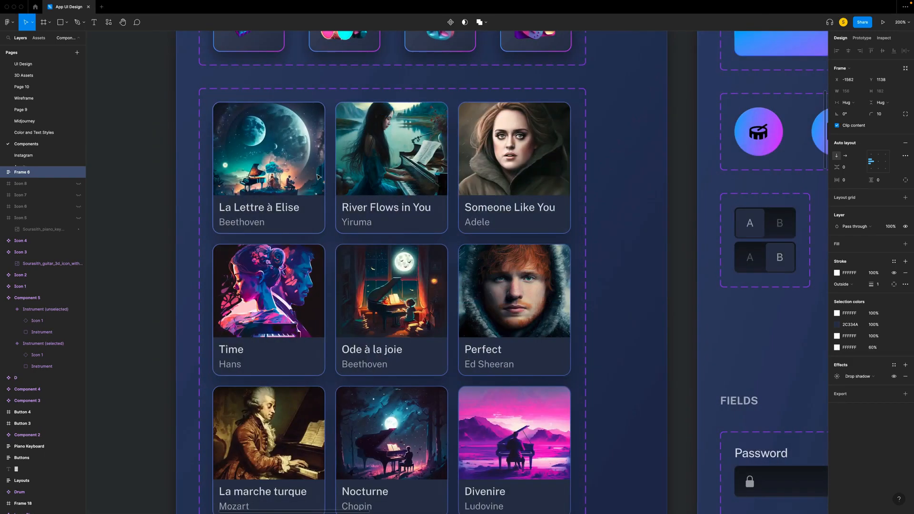
scroll(319, 177, "down", 2)
scroll(319, 176, "down", 1)
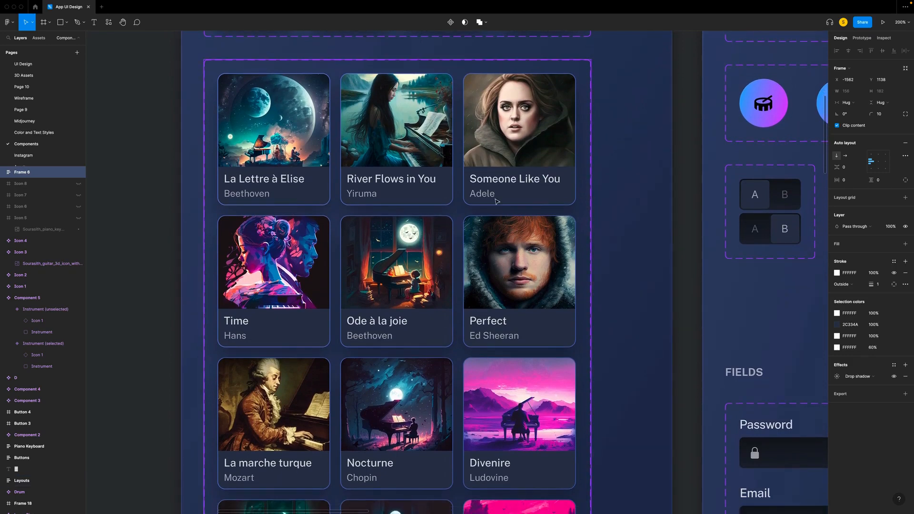
scroll(547, 260, "down", 8)
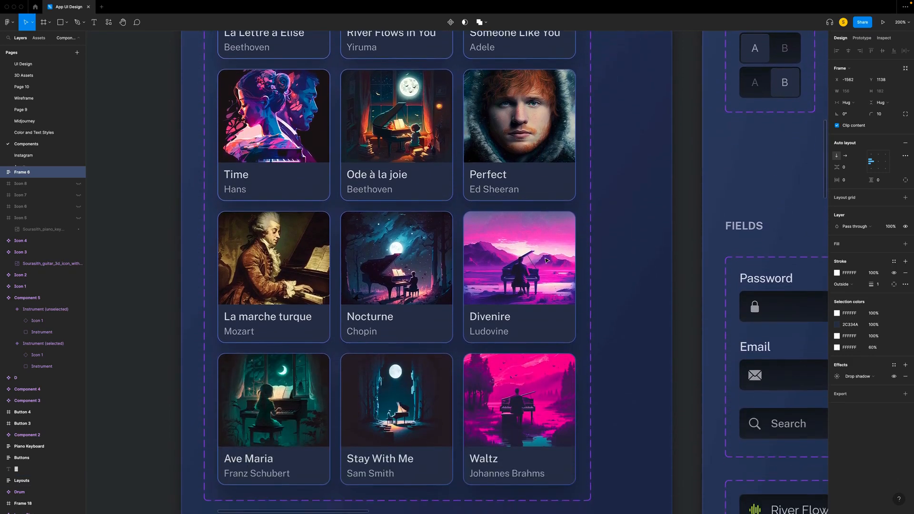
scroll(546, 260, "up", 7)
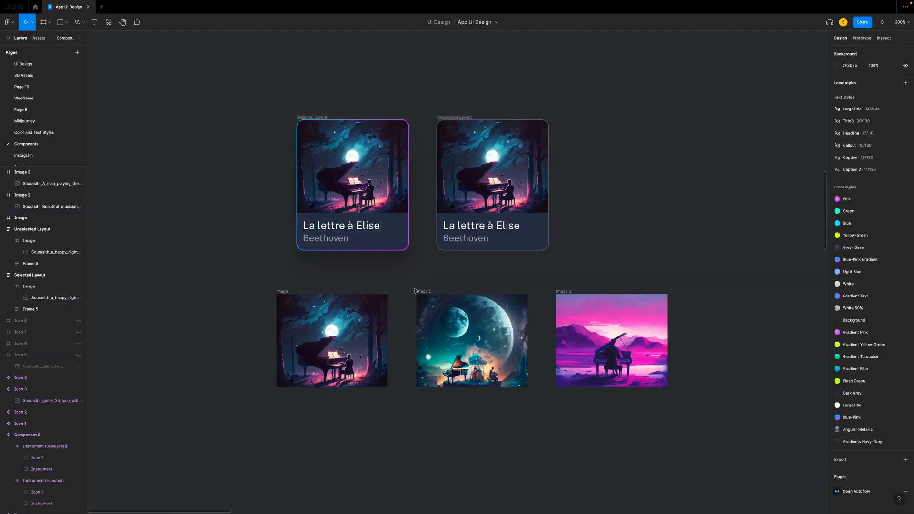
- Convert the Image, Image 2 and Image 3 artwork frames below the lesson cards into individual components
left_click(282, 292)
key("super+alt+k")
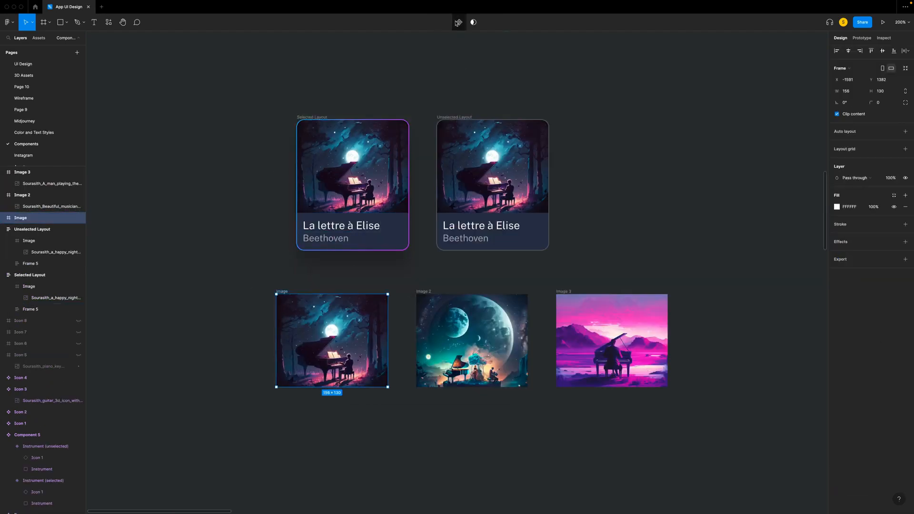
left_click(422, 292)
key("super+alt+k")
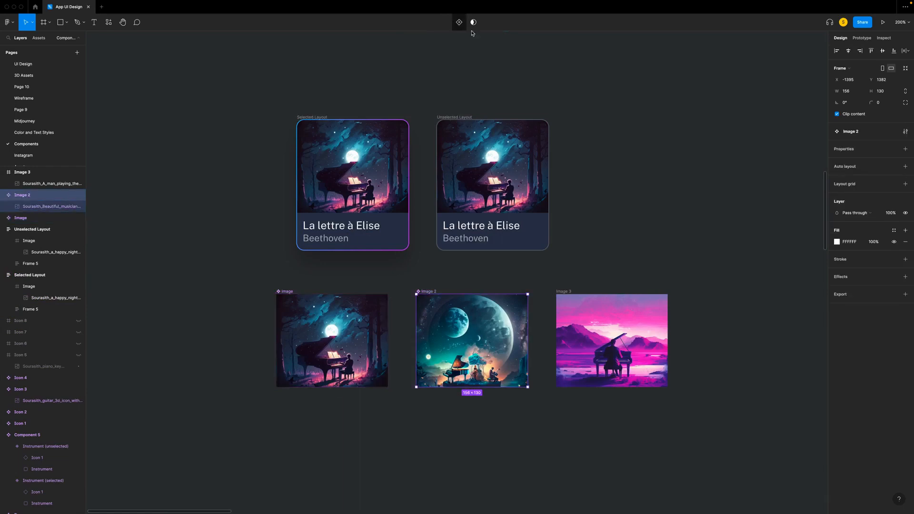
left_click(567, 293)
left_click(459, 22)
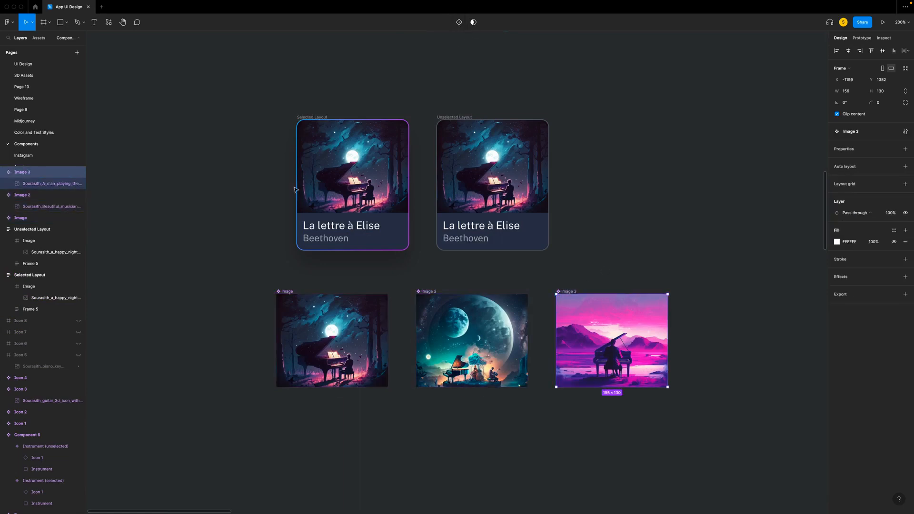
- Combine the Selected Layout and Unselected Layout lesson cards into one component set with two variants
left_click_drag(247, 88, 548, 262)
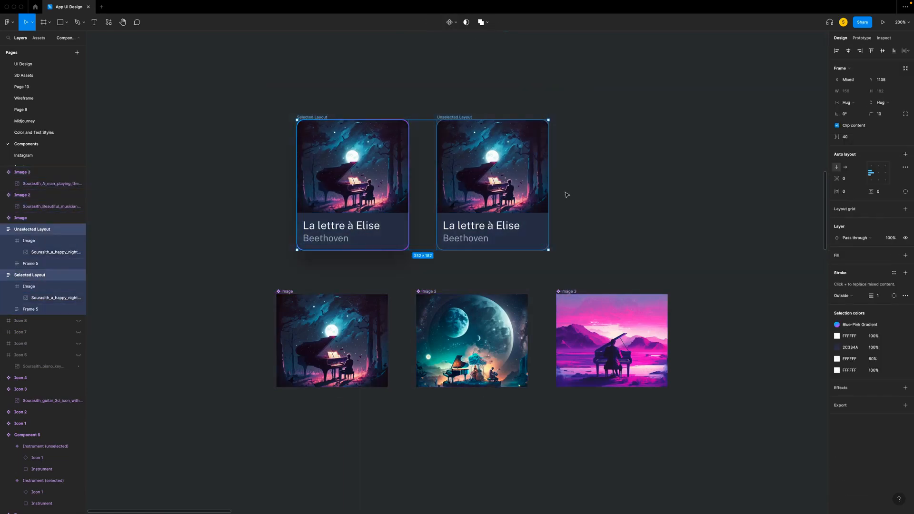
left_click(452, 22)
left_click(452, 57)
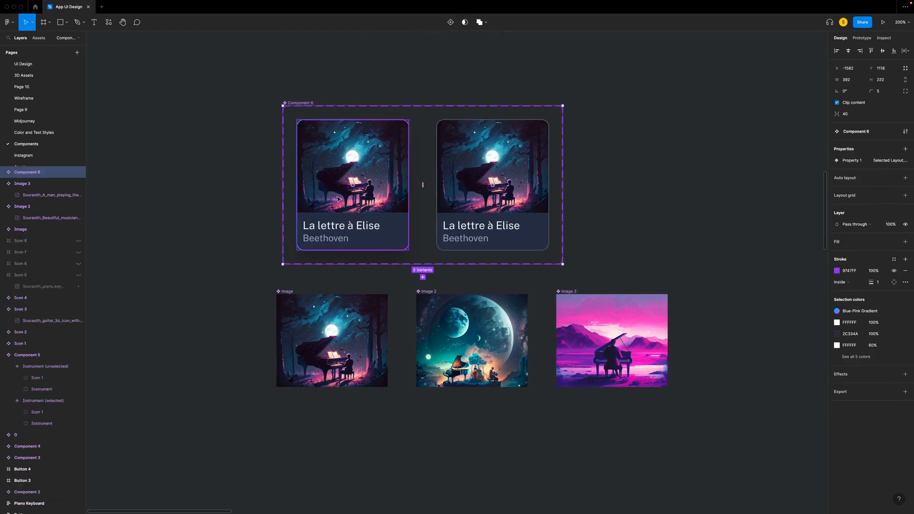
left_click(533, 436)
- Replace the artwork inside the Selected Layout variant with a copy of the Image component
right_click(296, 304)
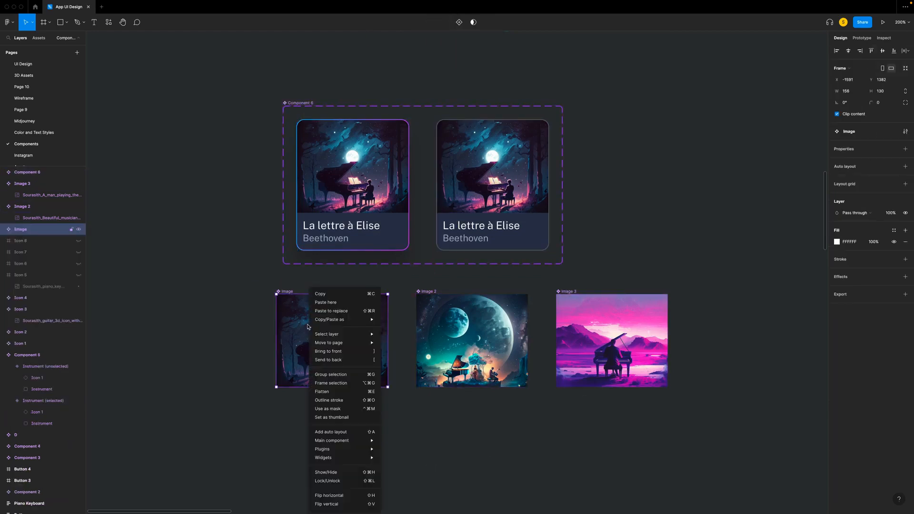
left_click(321, 293)
left_click(360, 182)
left_click(361, 183)
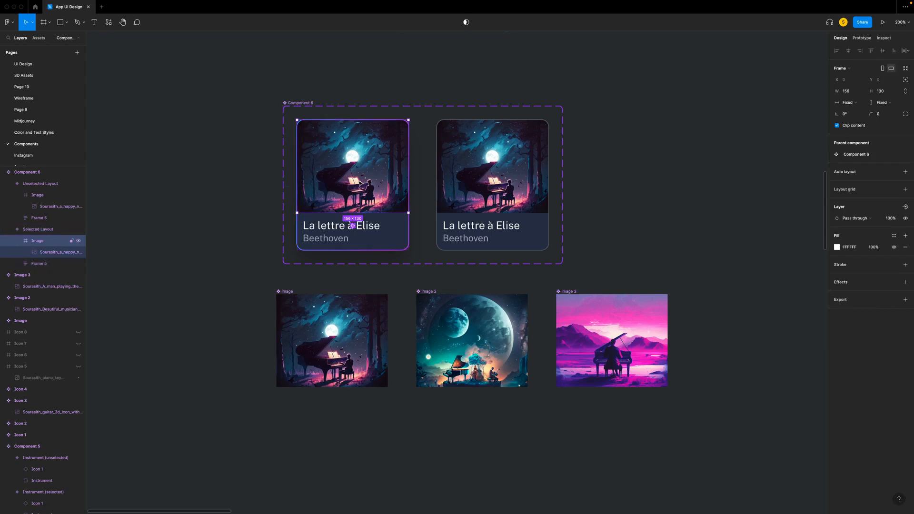
right_click(360, 183)
left_click(385, 205)
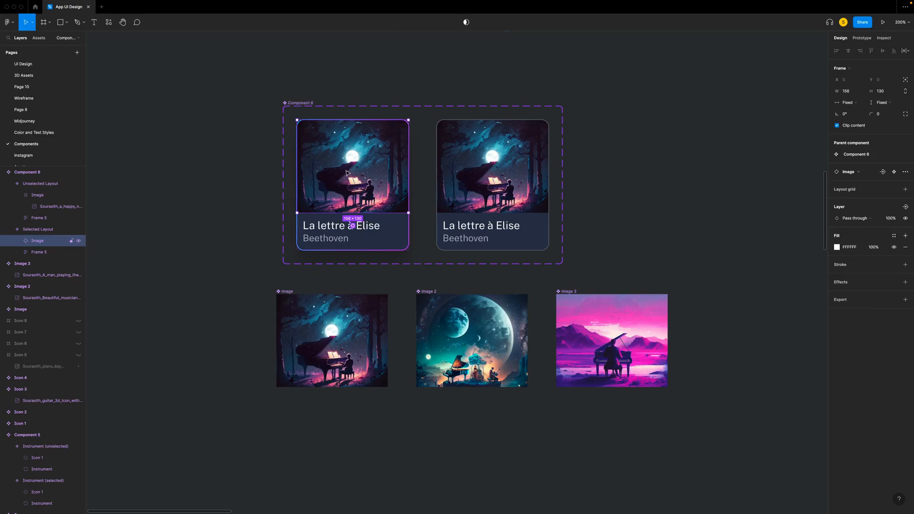
- Create an instance swap property named Image for the nested artwork, with Image, Image 2 and Image 3 as preferred values
left_click(883, 171)
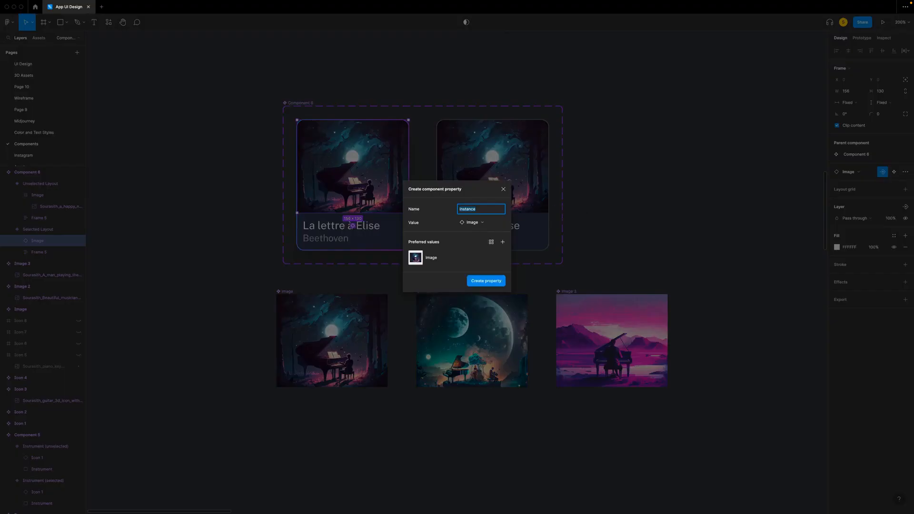
type("I")
left_click(504, 242)
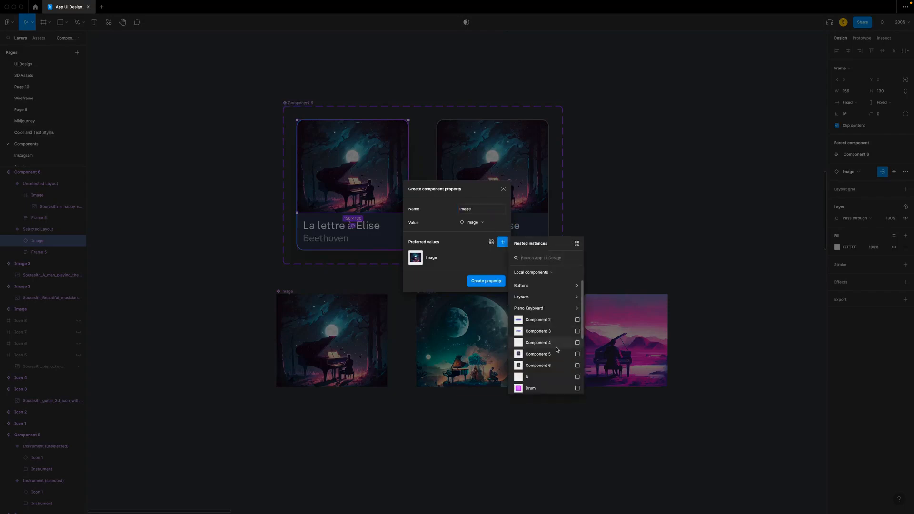
scroll(566, 347, "down", 5)
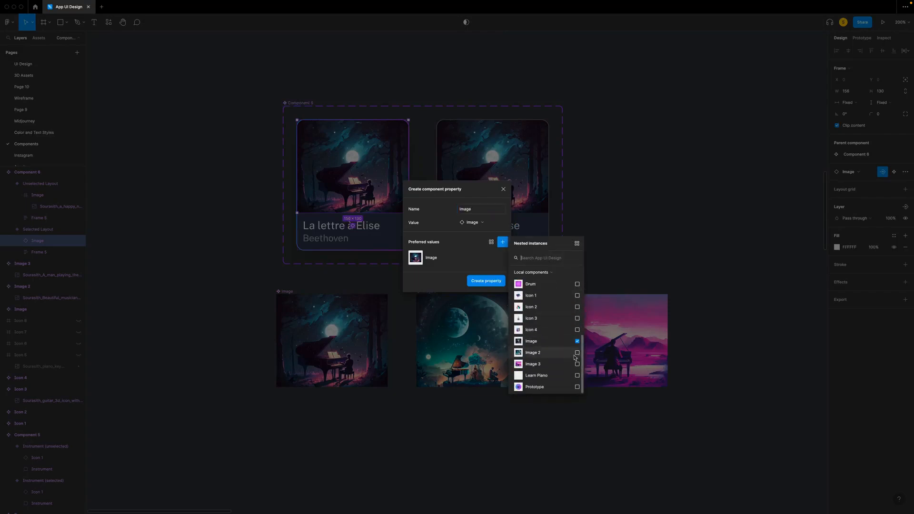
left_click(578, 353)
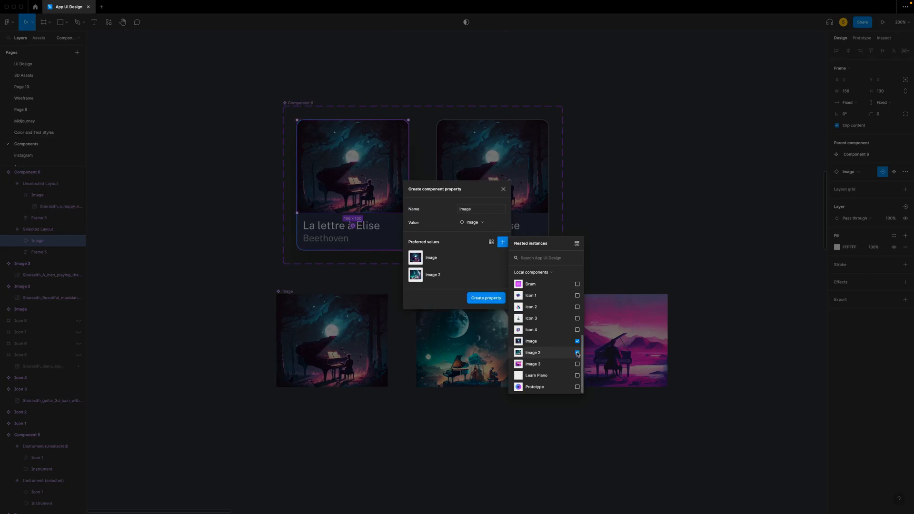
left_click(577, 364)
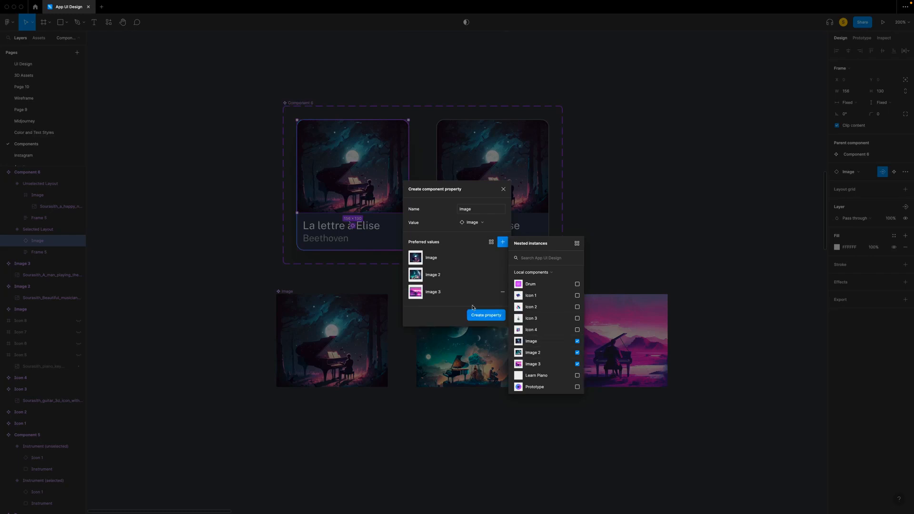
left_click(487, 316)
- Create text properties on the Selected Layout variant: Title for the "La lettre à Elise" text and Musicien for the "Beethoven" text
left_click(331, 230)
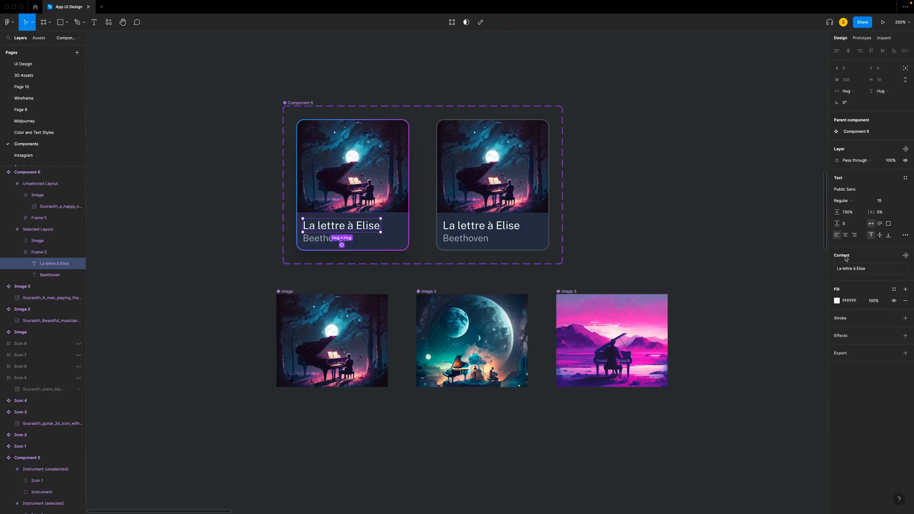
left_click(906, 257)
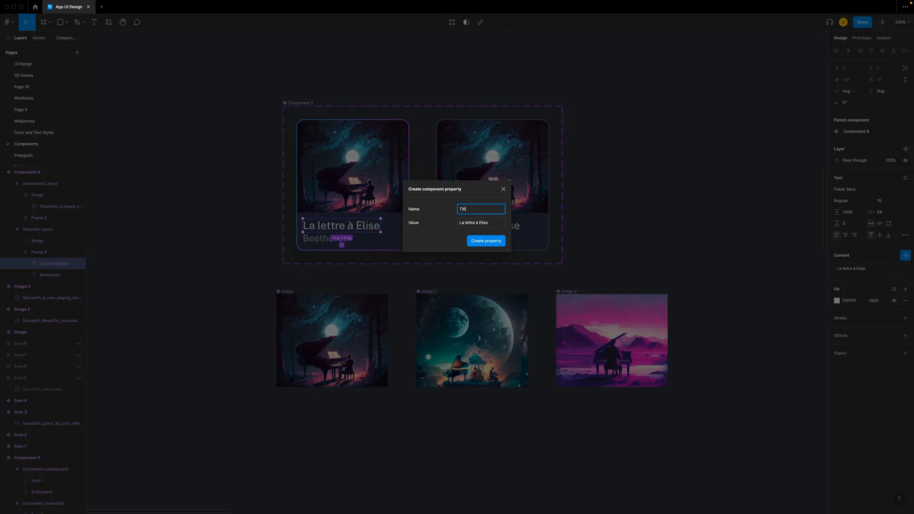
left_click(486, 241)
left_click(331, 240)
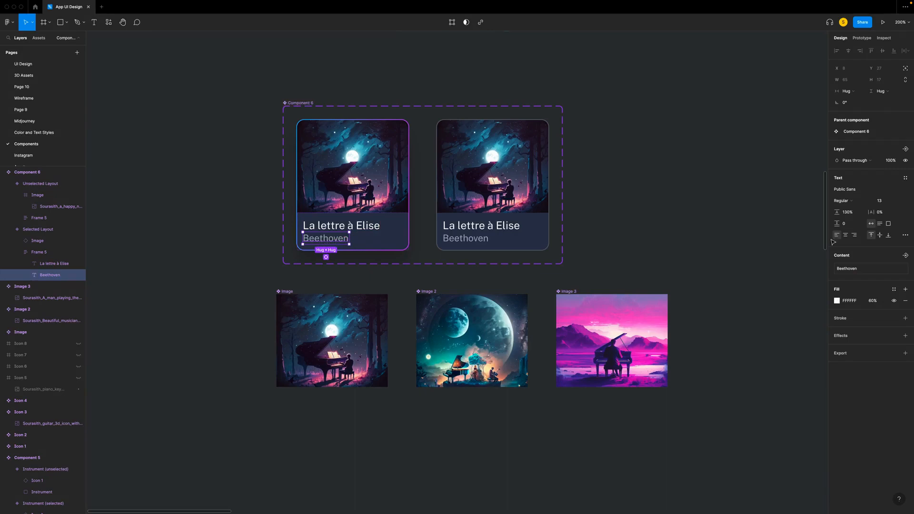
left_click(907, 258)
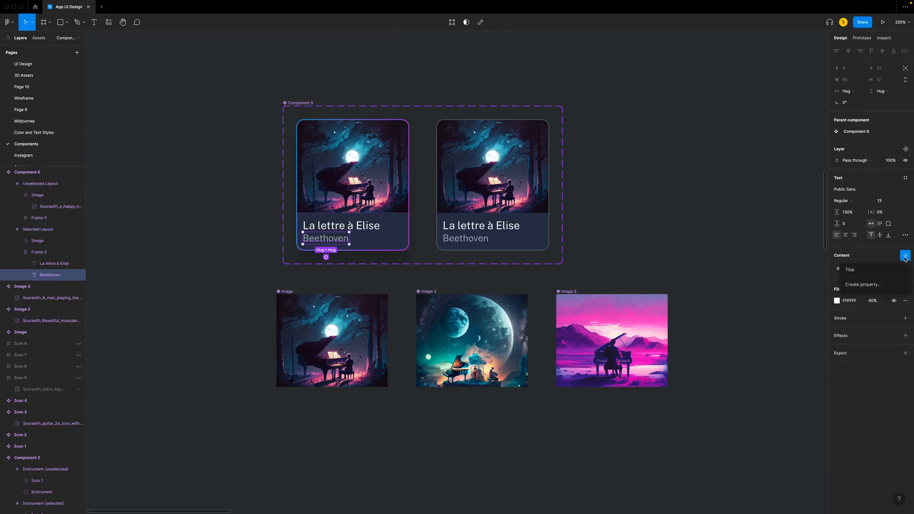
left_click(863, 285)
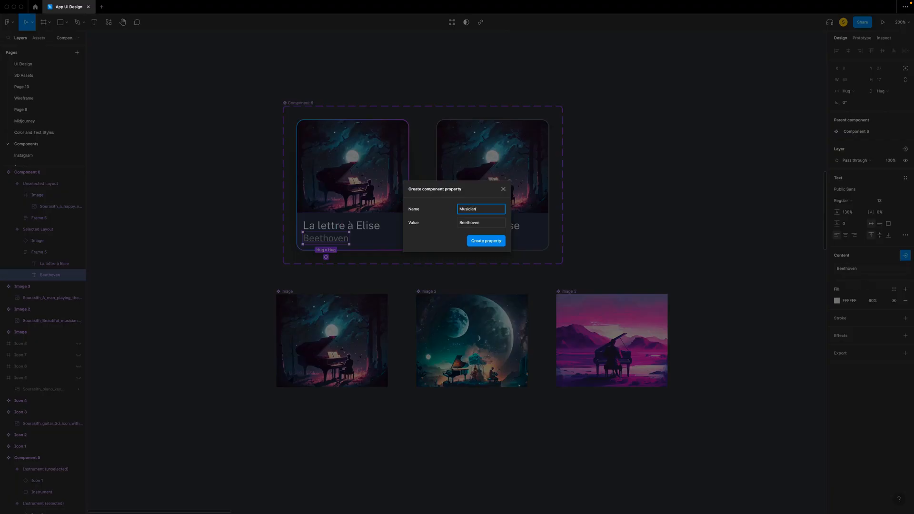
left_click(487, 242)
- Place a copy of the Selected Layout card in the Homescreen's Lessons row and replace the second placeholder with the Unselected Layout card
right_click(346, 173)
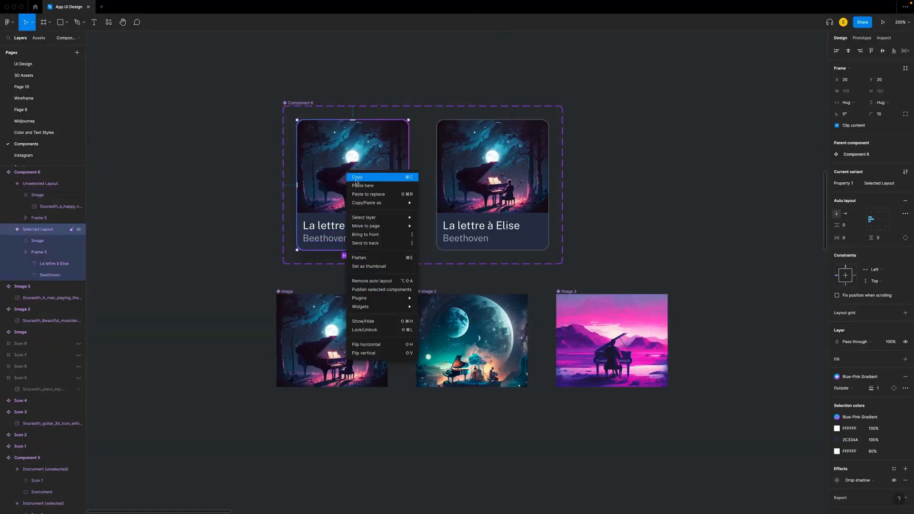
left_click(354, 179)
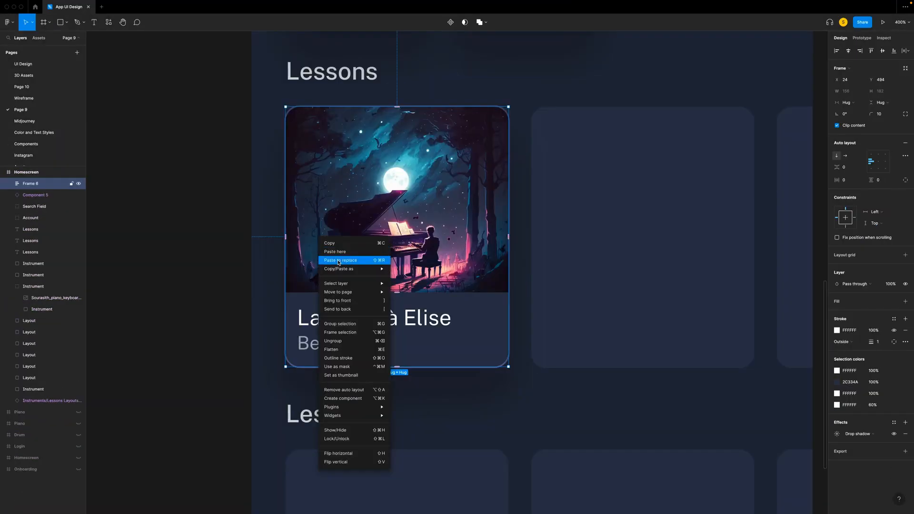
left_click(343, 260)
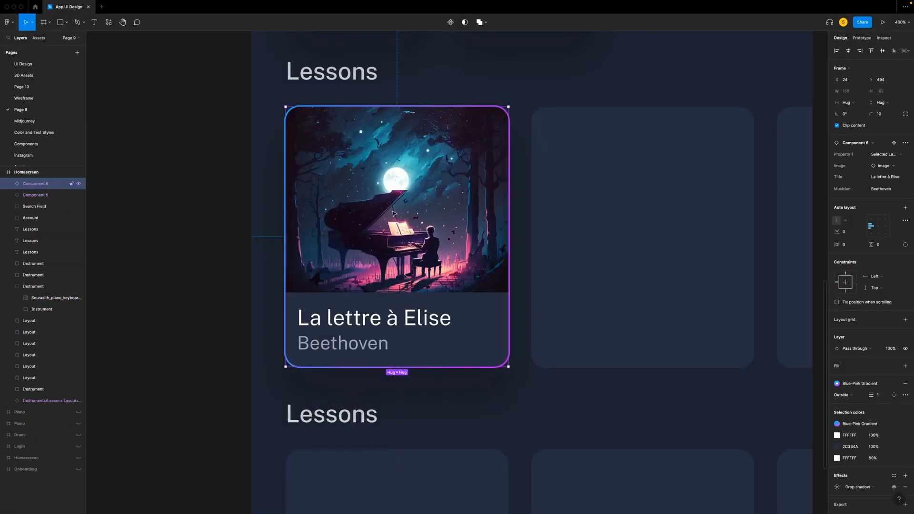
scroll(425, 236, "right", 3)
left_click(538, 251)
right_click(539, 249)
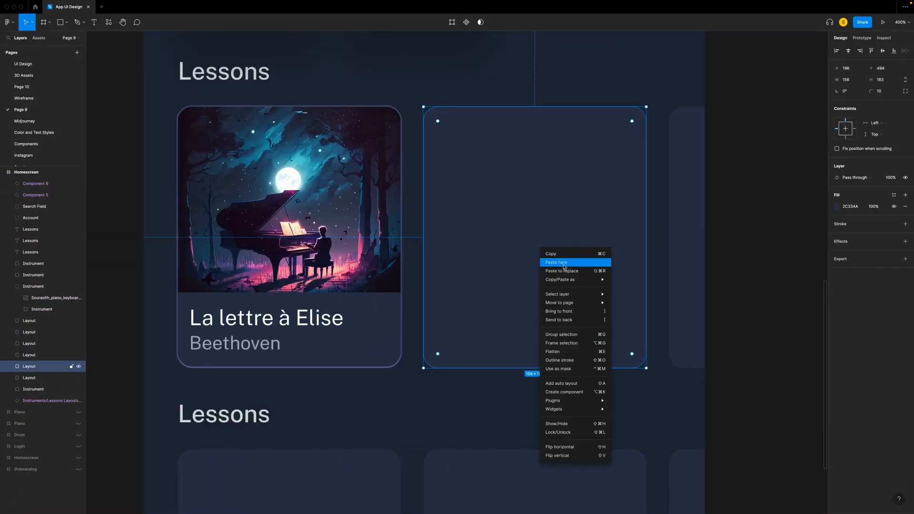
left_click(561, 271)
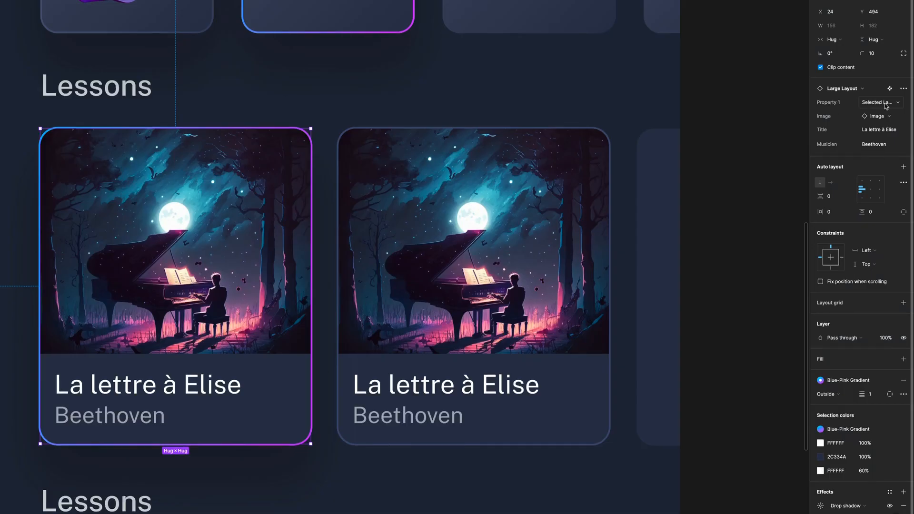
- Switch the first Homescreen lesson card's variant to Unselected Layout and back to Selected Layout
left_click(880, 103)
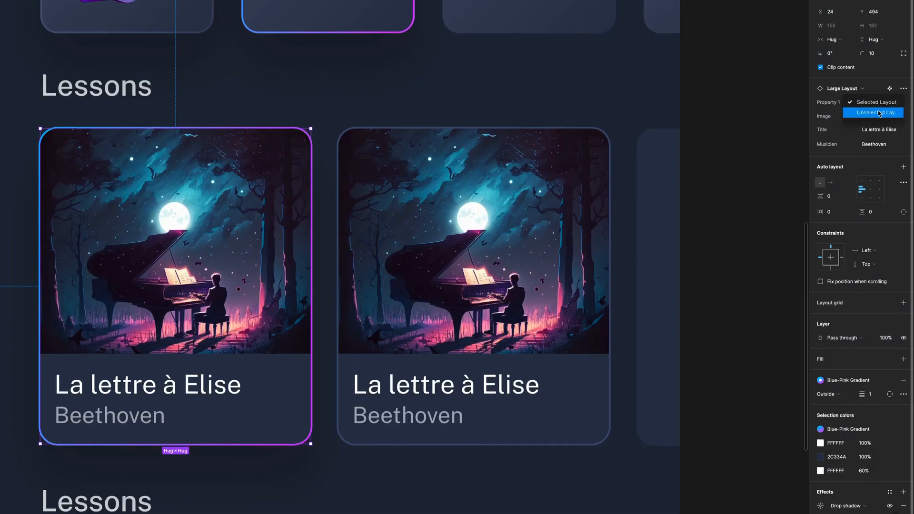
left_click(880, 113)
left_click(880, 102)
left_click(876, 91)
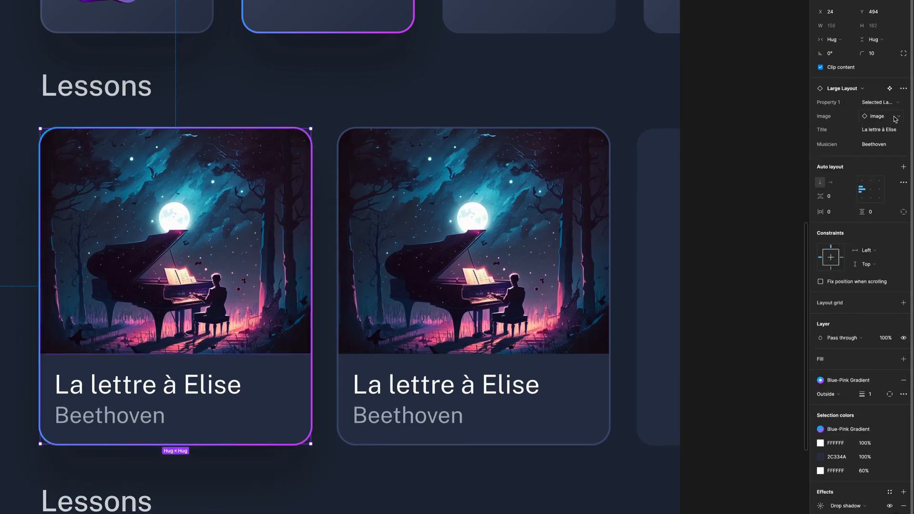
- Swap the first Homescreen lesson card's image to Image 2, followed by Image 3
left_click(888, 119)
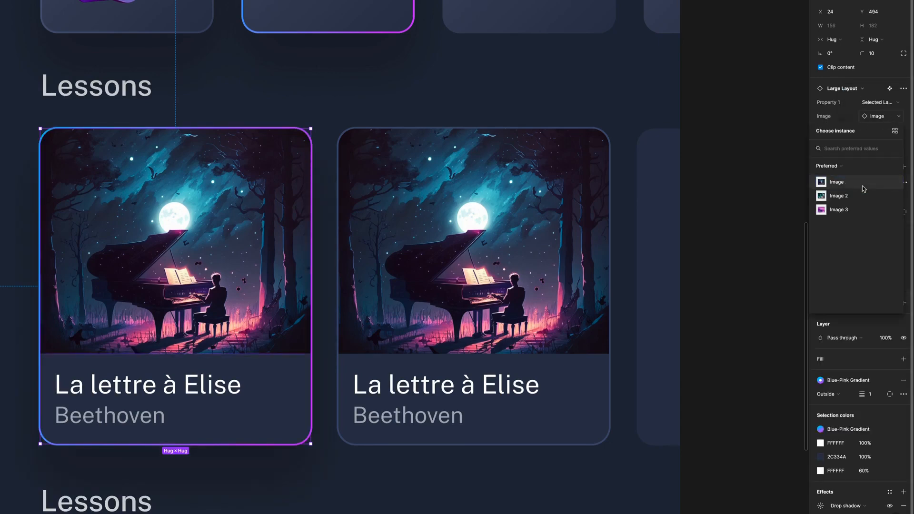
left_click(838, 195)
left_click(843, 209)
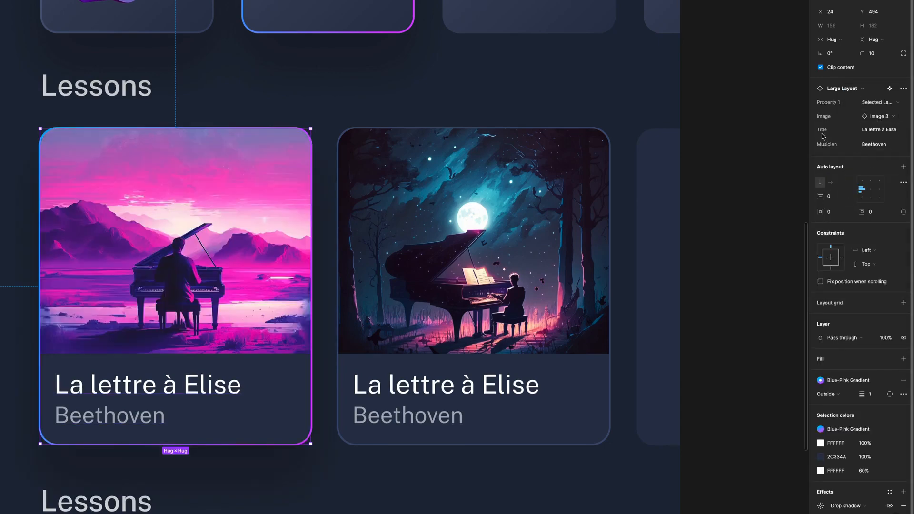
- Change the first lesson card's Title text and set its Musicien text to Zayn
left_click(892, 133)
type("nocture")
key("Return")
left_click(883, 144)
type("Zayn")
key("Return")
key("Escape")
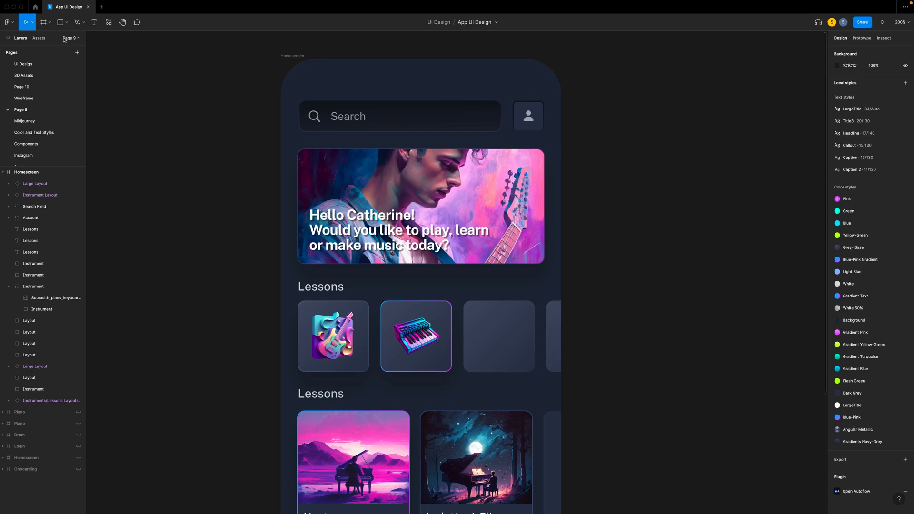
- Search the file's component assets for "layout"
left_click(39, 39)
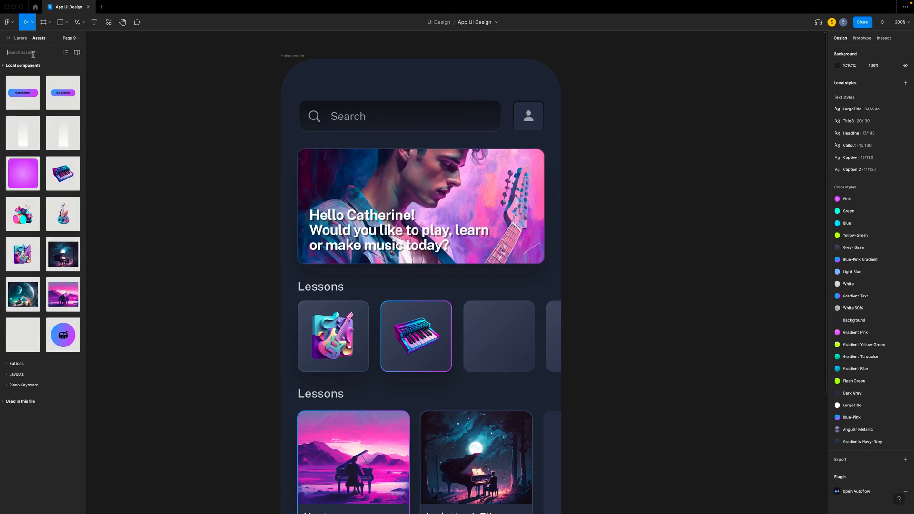
left_click(33, 53)
type("lay")
- Replace all four instrument cards in the Homescreen's upper Lessons row with copies of the Instruments component
right_click(504, 312)
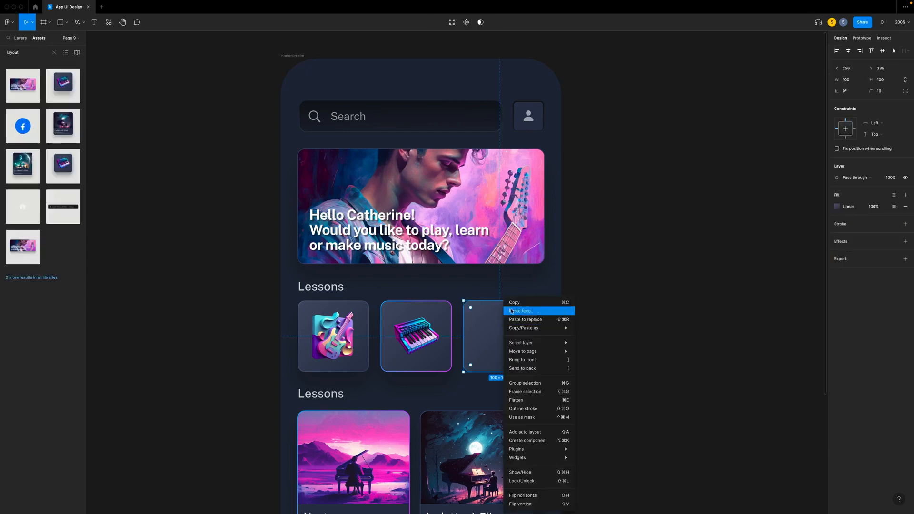
left_click(526, 320)
right_click(554, 325)
left_click(588, 320)
left_click(654, 345)
right_click(420, 322)
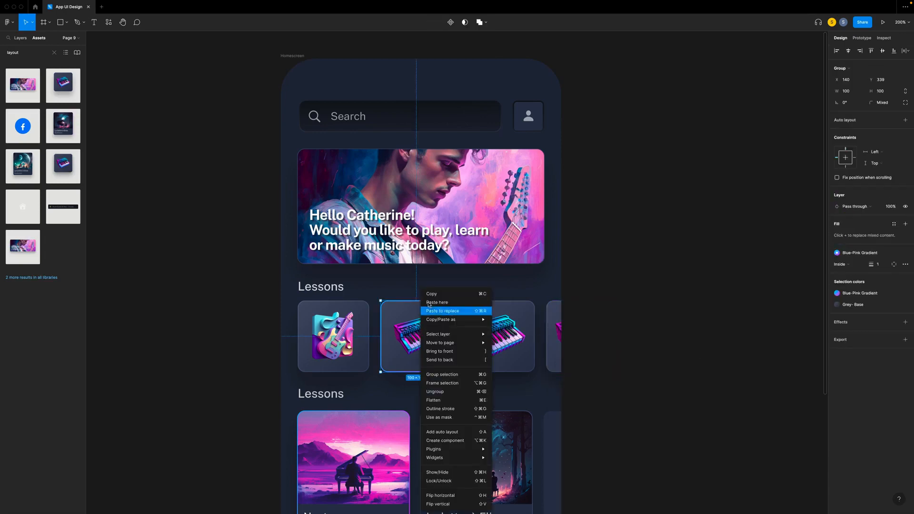
left_click(442, 311)
right_click(353, 316)
mouse_move(402, 285)
left_click(375, 277)
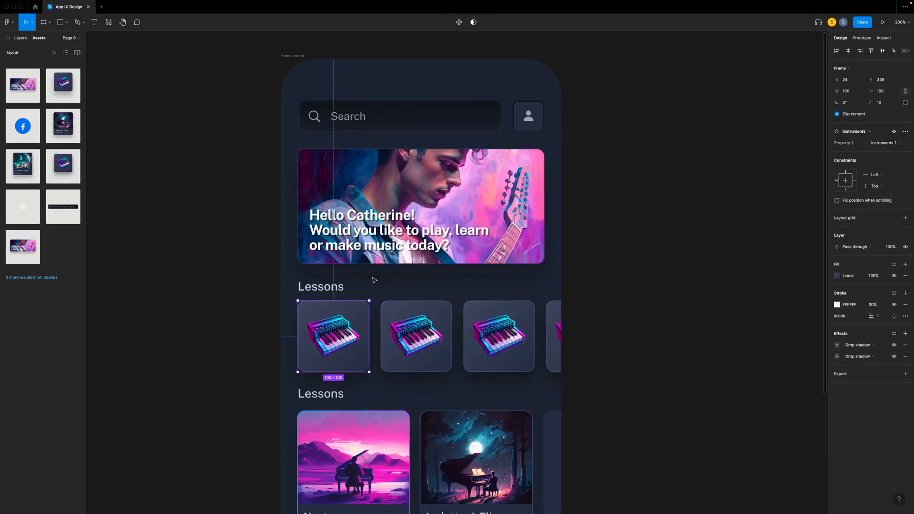
- Set the second instrument card to the drum variant, the third to the guitar variant and the fourth to Instrument 3
left_click(413, 323)
left_click(881, 143)
left_click(881, 151)
key("Tab")
left_click(881, 143)
left_click(881, 135)
left_click(554, 331)
left_click(882, 143)
left_click(881, 160)
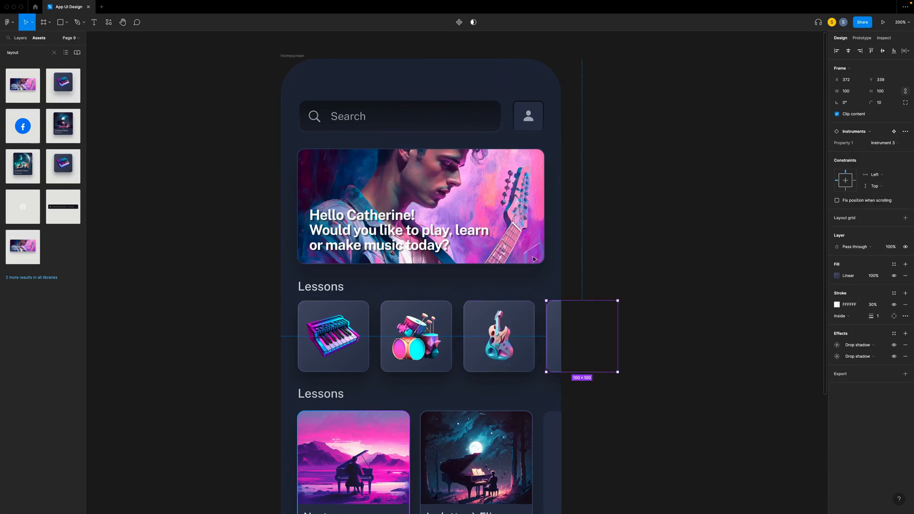
- Set the first instrument card to Variant8, the keyboard with the blue-pink gradient outline
left_click(335, 331)
left_click(882, 143)
left_click(881, 169)
left_click(882, 143)
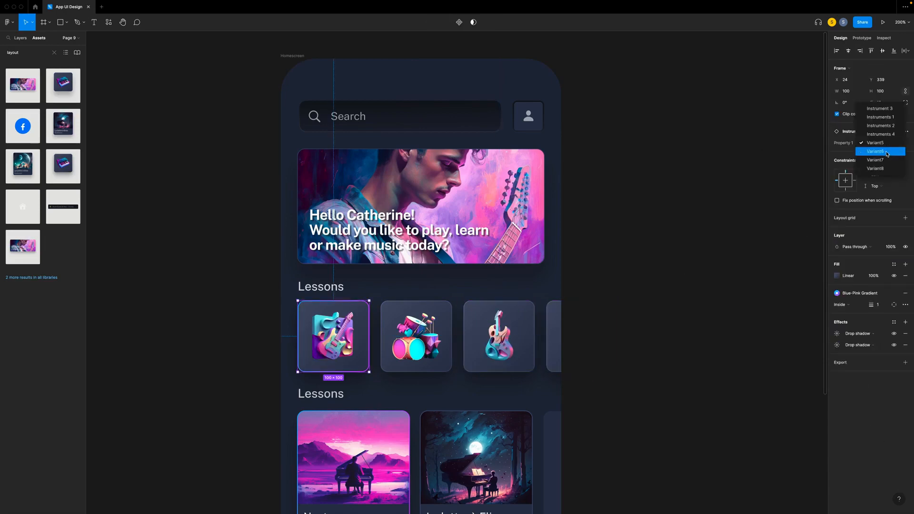
left_click(881, 151)
left_click(882, 143)
left_click(881, 151)
left_click(882, 143)
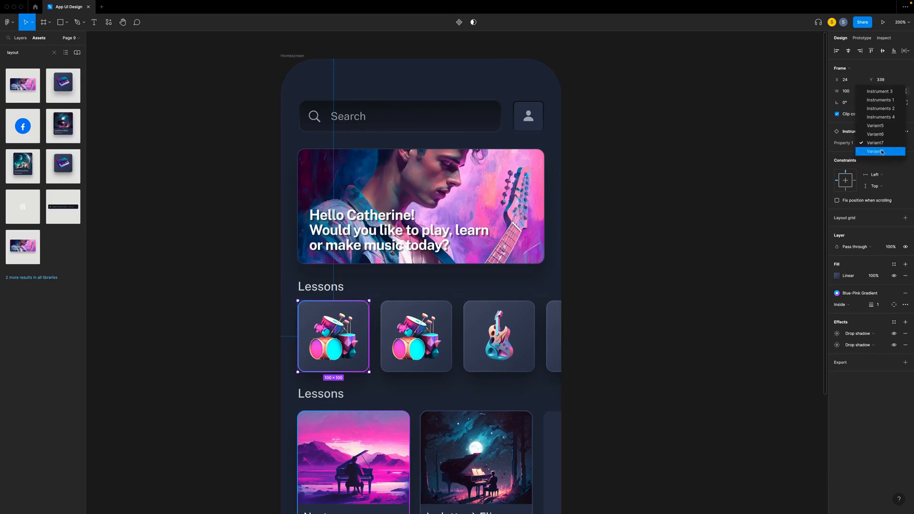
left_click(881, 151)
- Replace the third card in the middle Lessons row and all three bottom-row placeholders with the copied La Lettre à Elise lesson card
left_click(698, 228)
scroll(321, 168, "down", 5)
right_click(547, 197)
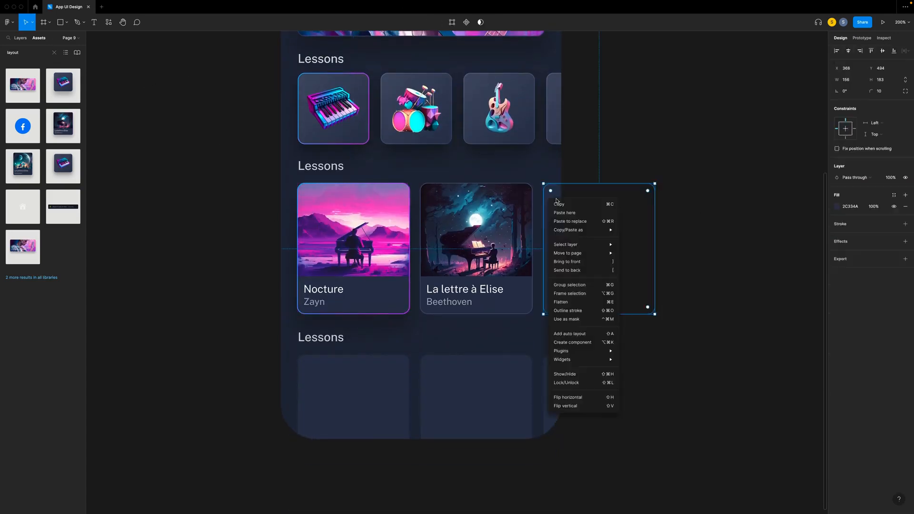
left_click(568, 222)
right_click(365, 402)
left_click(396, 321)
right_click(458, 395)
left_click(488, 320)
right_click(552, 393)
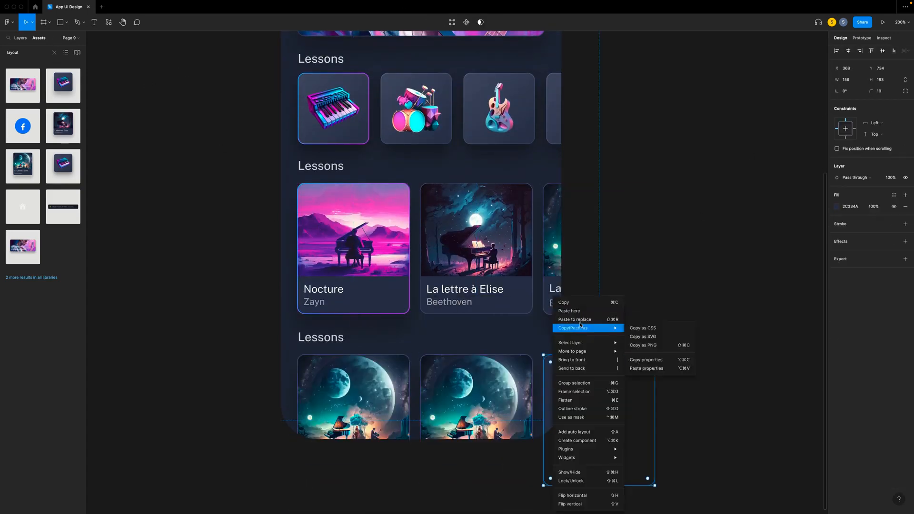
left_click(579, 320)
- Replace the second and first cards of the middle Lessons row with the copied Lessons Layouts component
right_click(326, 231)
right_click(470, 256)
mouse_move(506, 287)
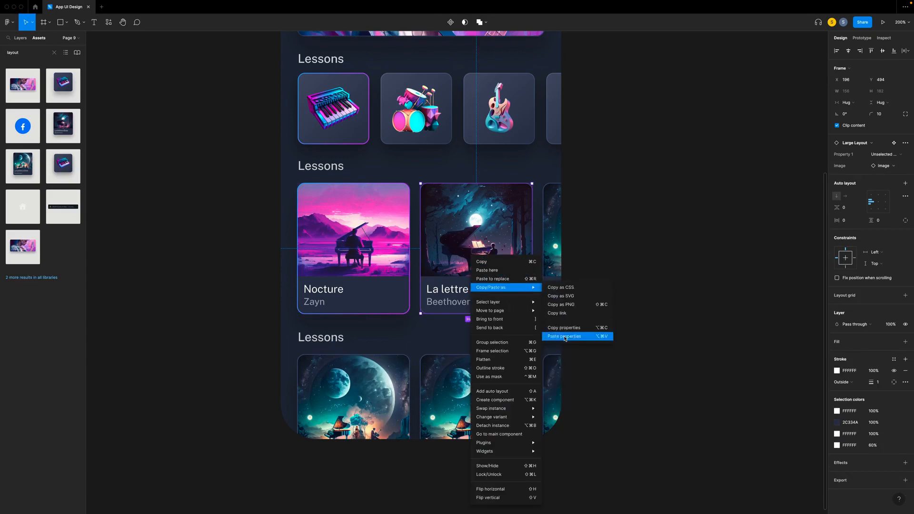
left_click(569, 335)
right_click(454, 260)
left_click(477, 279)
left_click(210, 250)
right_click(358, 238)
left_click(381, 264)
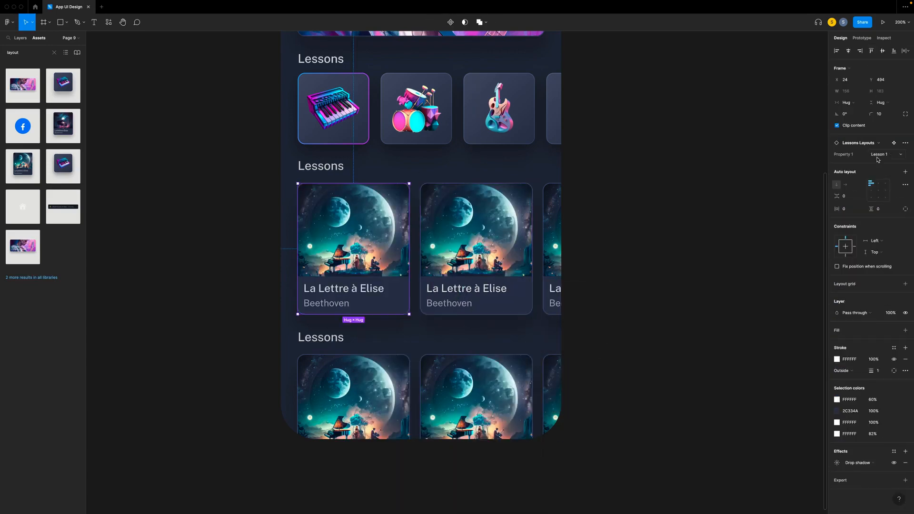
- Set the middle row's second lesson card to the River Flows in You variant and its third card to the following lesson variant
left_click(476, 229)
left_click(876, 154)
left_click(879, 188)
left_click(552, 247)
left_click(885, 157)
left_click(881, 198)
- Set the bottom row's first card to Lesson 4, the second to the moonlit forest piano variant and the third to the pink landscape variant
left_click(362, 395)
left_click(876, 156)
left_click(876, 206)
key("Tab")
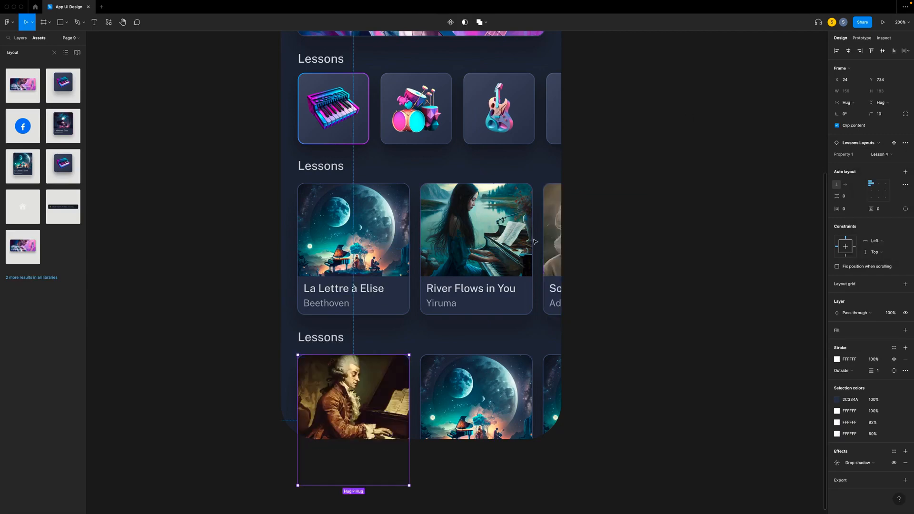
left_click(878, 155)
left_click(879, 217)
left_click(553, 395)
left_click(879, 155)
left_click(880, 223)
left_click(678, 202)
- Search the component assets for "tab bar" and place the Tab Bar along the Homescreen's bottom edge at X 0, Y 719
scroll(674, 196, "up", 1)
scroll(674, 196, "up", 1)
left_click(20, 38)
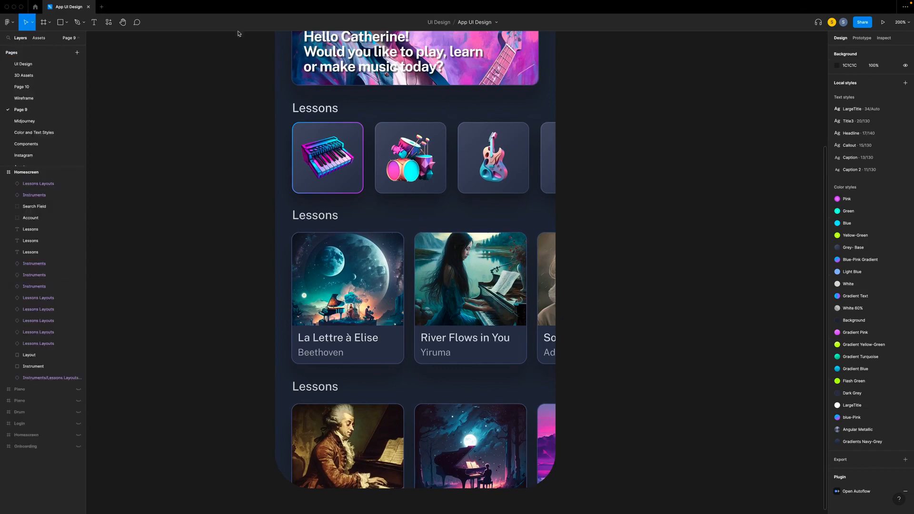
scroll(656, 142, "up", 4)
scroll(656, 142, "down", 5)
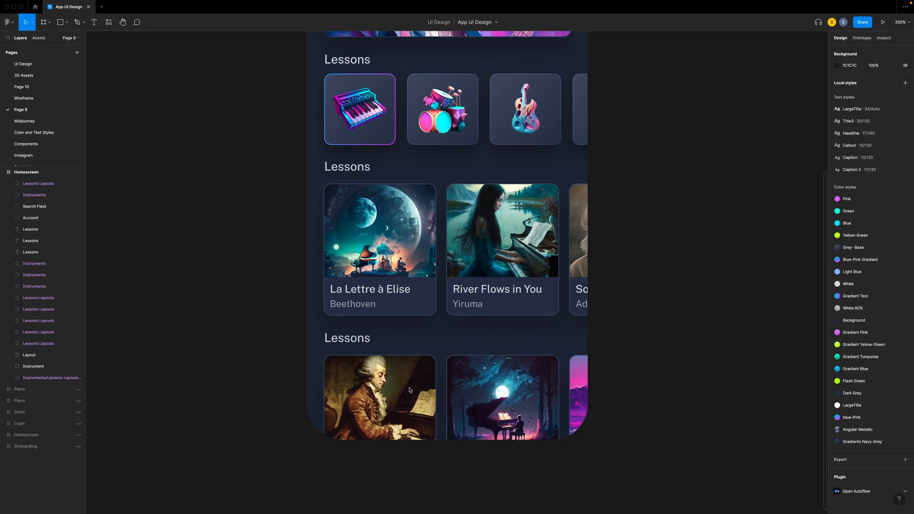
left_click(39, 37)
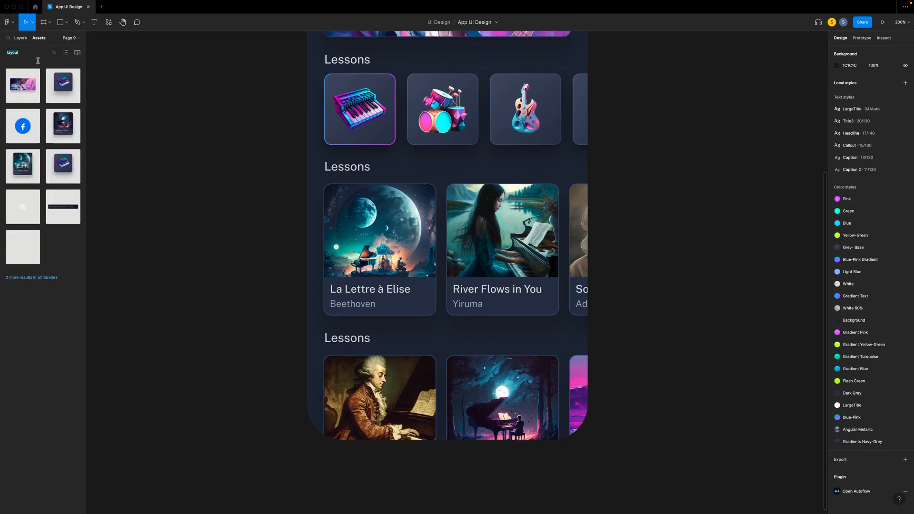
double_click(33, 52)
type("tab bar")
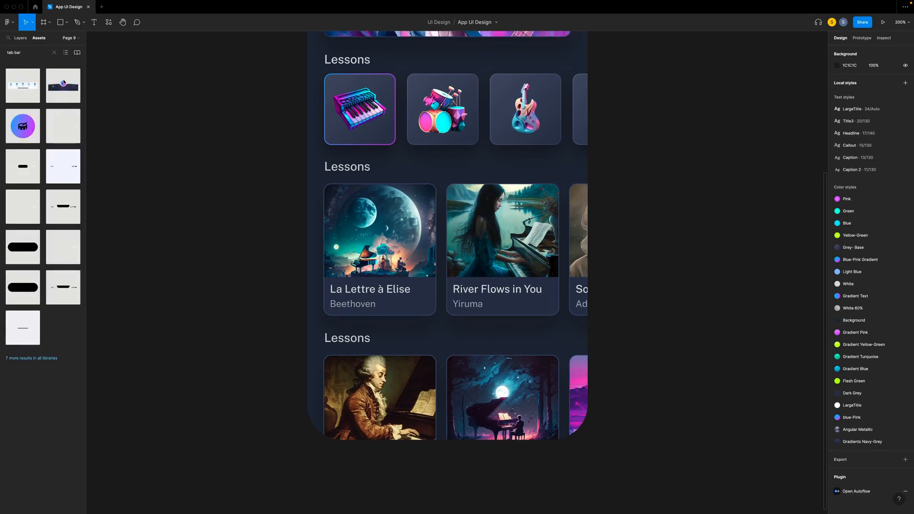
left_click_drag(70, 86, 414, 373)
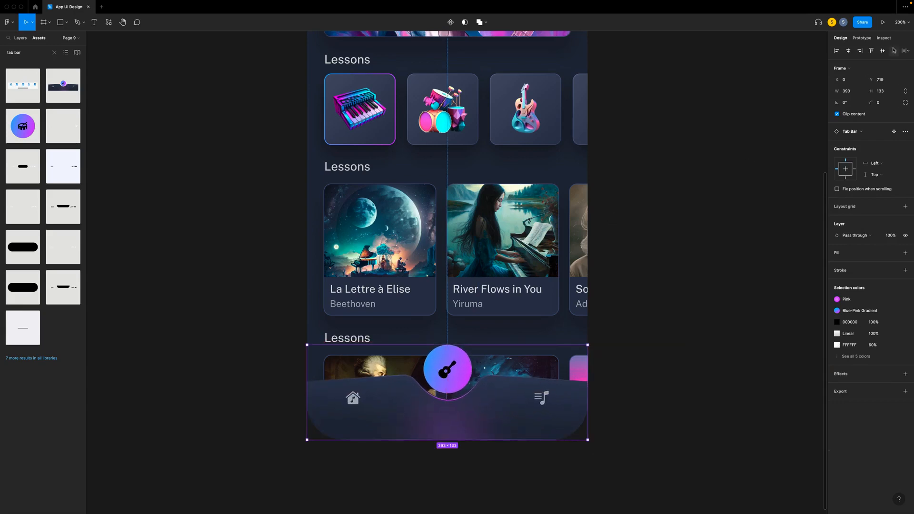
- Search the component assets for "sta" and place the Status Bar at the top of the Homescreen at X 0, Y 0
left_click(721, 280)
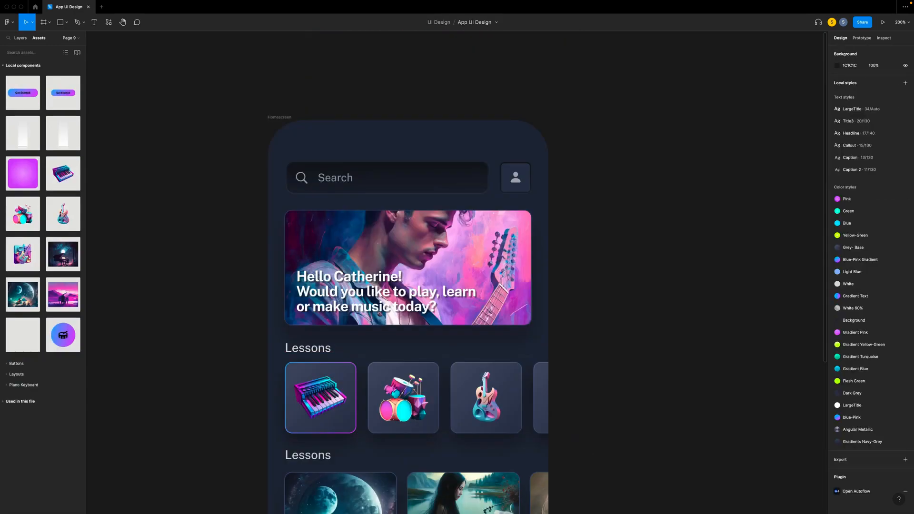
type("sta")
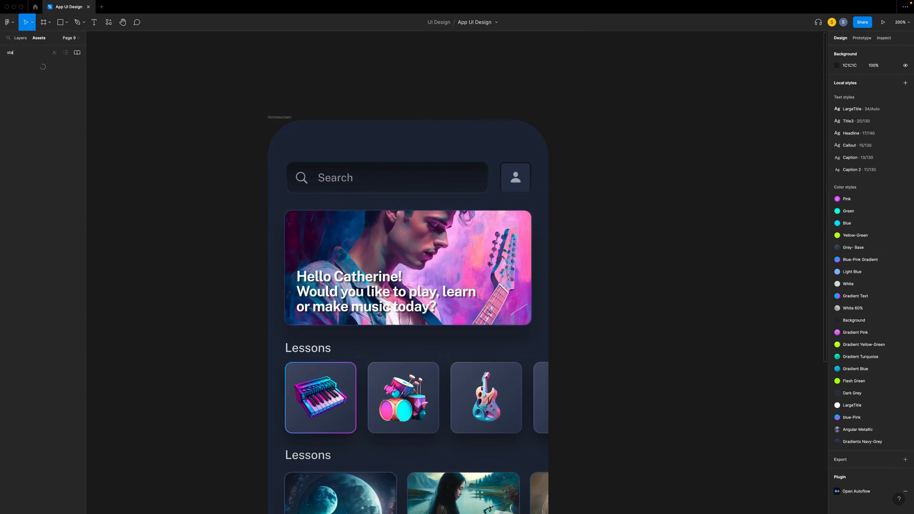
left_click_drag(23, 166, 402, 133)
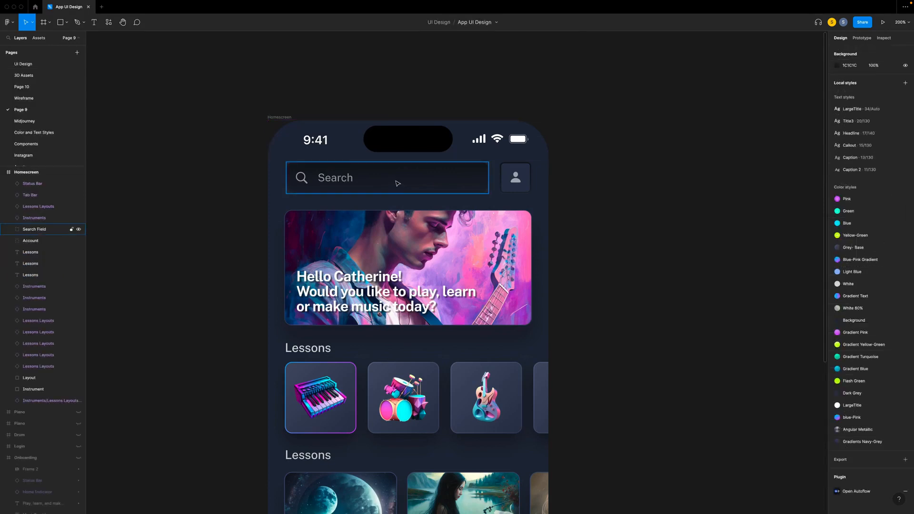
- Frame the Search Field and Account groups together as Top Navigation, and reorder the top card's layer directly beneath that frame
left_click(403, 184)
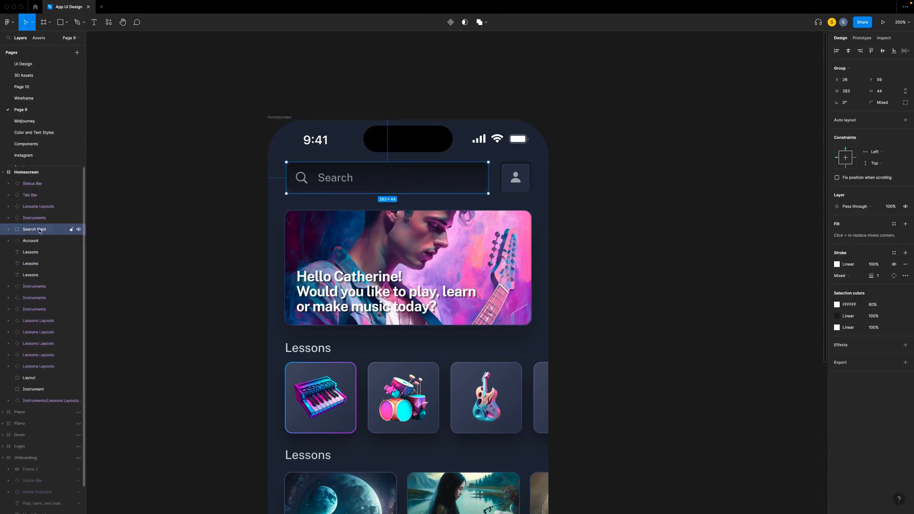
left_click(510, 172, "shift")
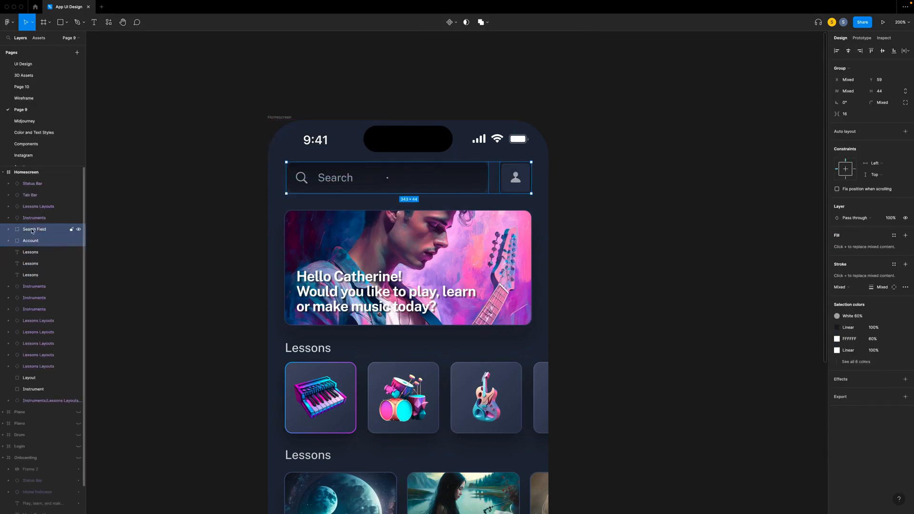
right_click(32, 231)
left_click(43, 308)
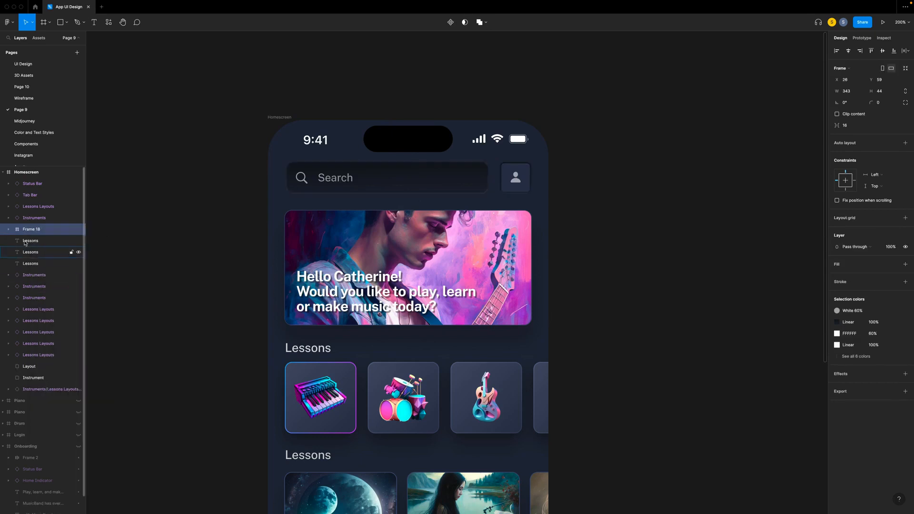
double_click(32, 229)
type("Top Nav")
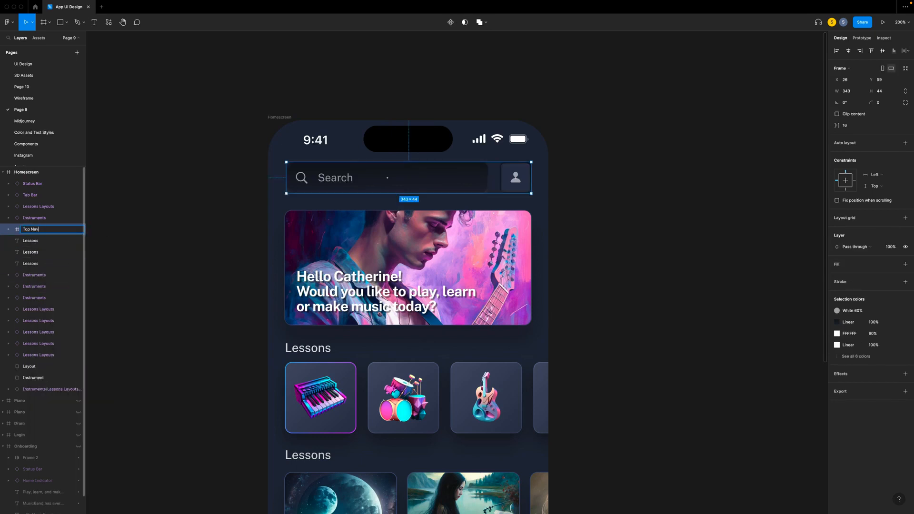
type("igation")
left_click(253, 220)
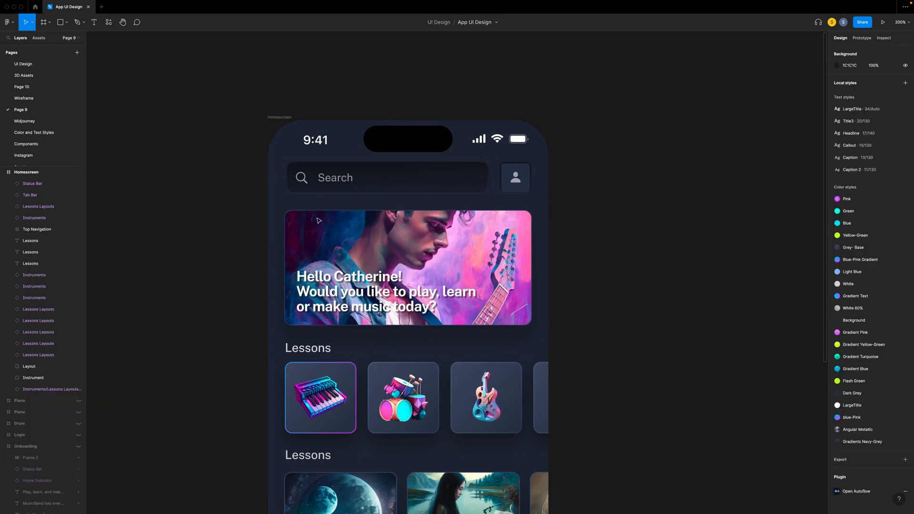
left_click(31, 389)
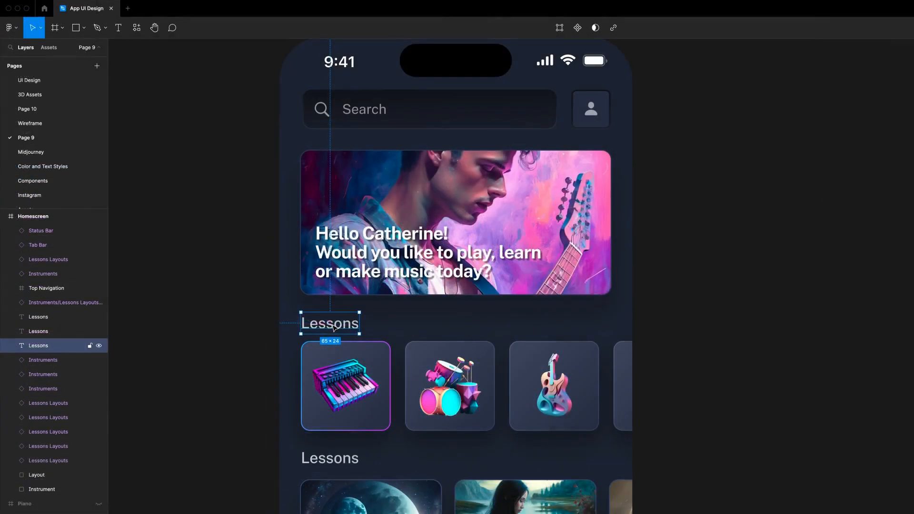
- Change the heading above the instrument cards to Instruments and delete the leftover Instrument rectangle behind the first card
double_click(335, 327)
type("Instrument")
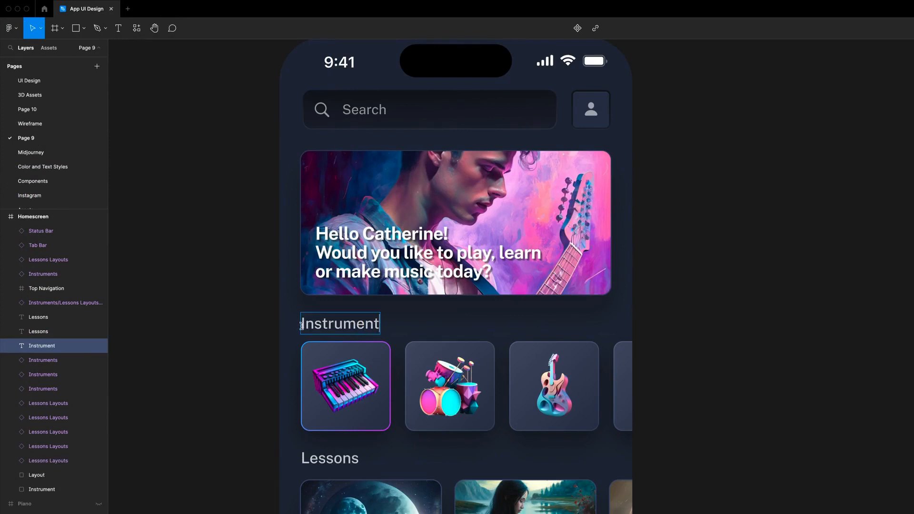
key("Escape")
left_click(257, 333)
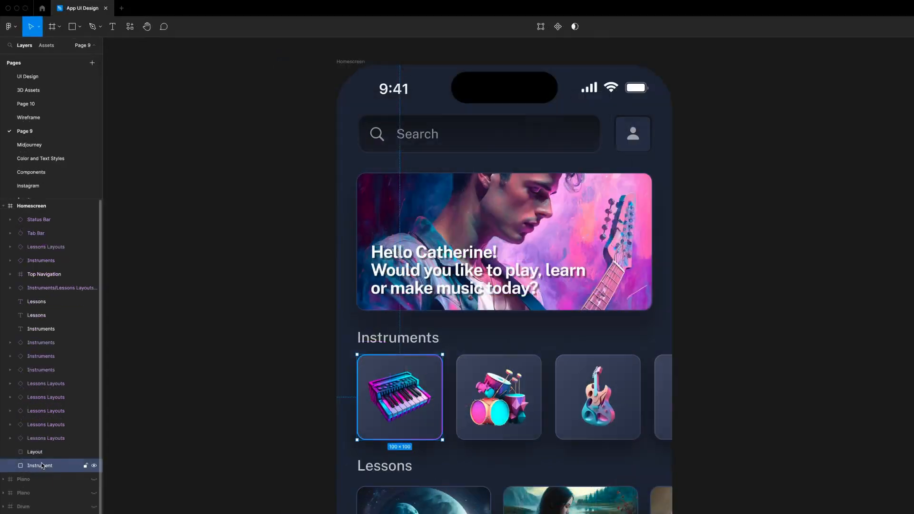
key("Delete")
- Group the four instrument cards with their heading and name the group Instruments
left_click_drag(252, 385, 519, 389)
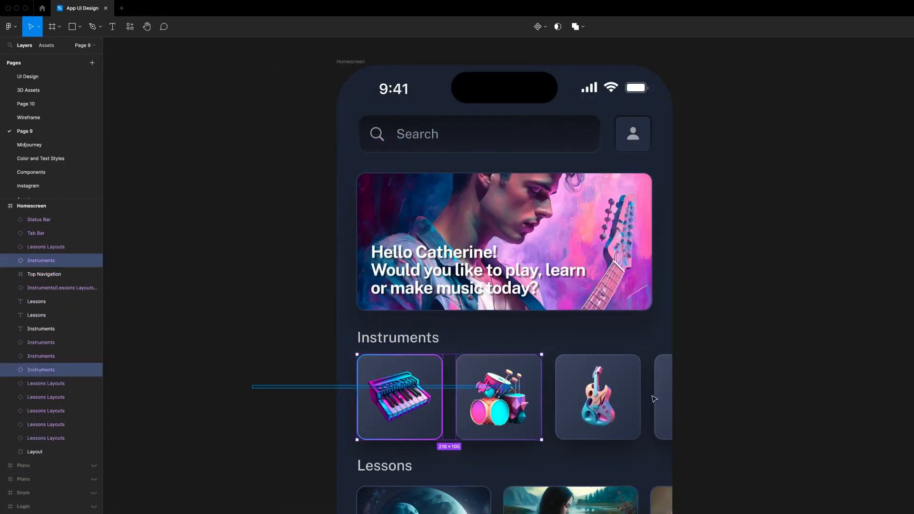
left_click_drag(655, 399, 694, 400)
scroll(510, 347, "up", 5)
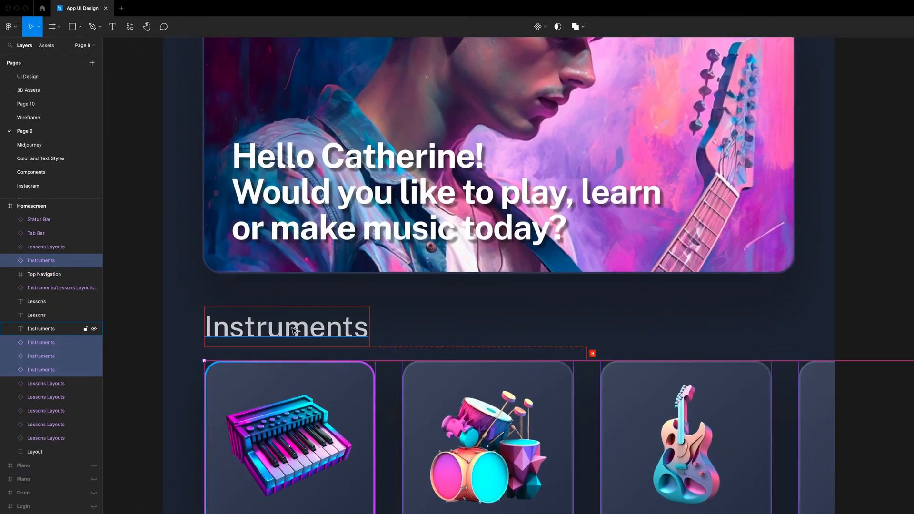
left_click(293, 330, "shift")
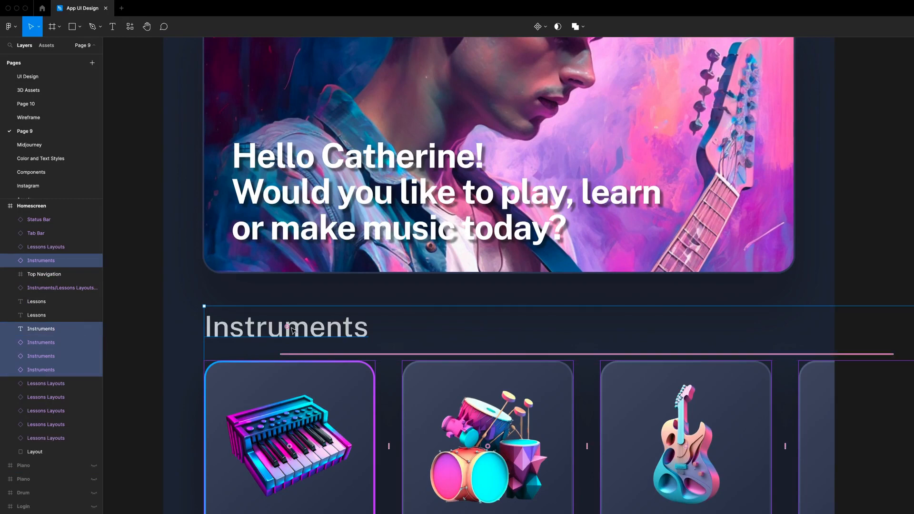
key("ctrl+g")
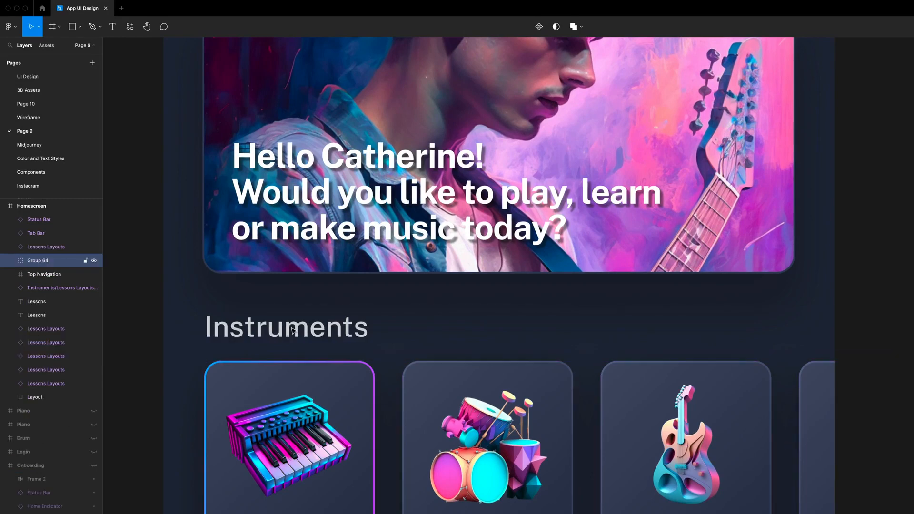
double_click(41, 262)
type("Instruments")
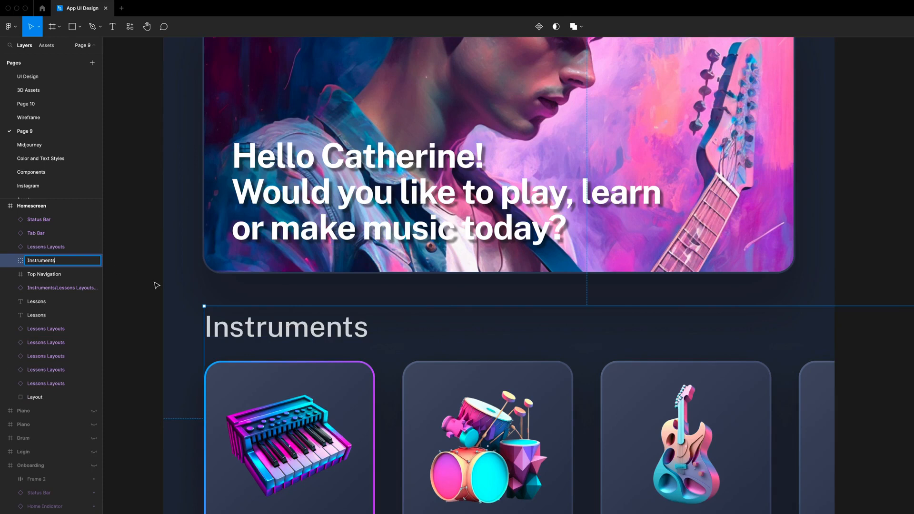
key("Return")
- Delete the leftover Layout rectangle behind the La Lettre à Elise card
scroll(157, 285, "down", 1)
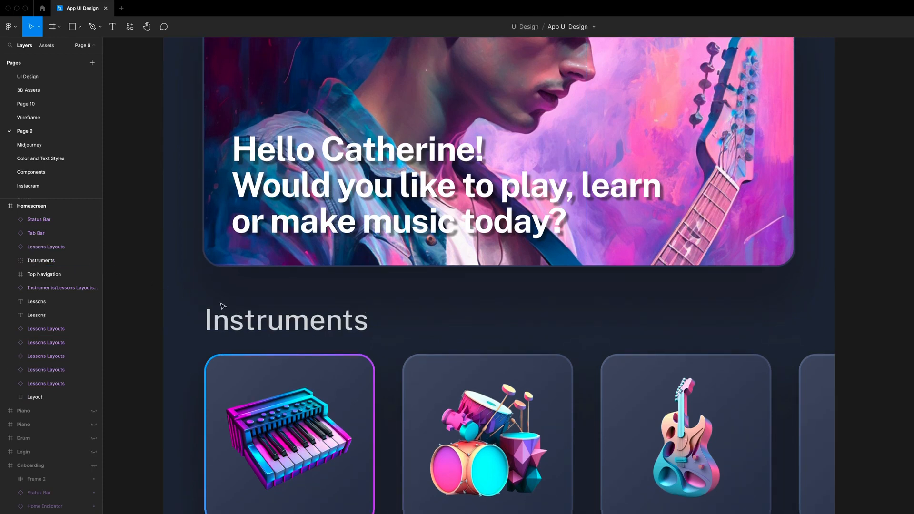
key("Down")
key("Down")
key("Down")
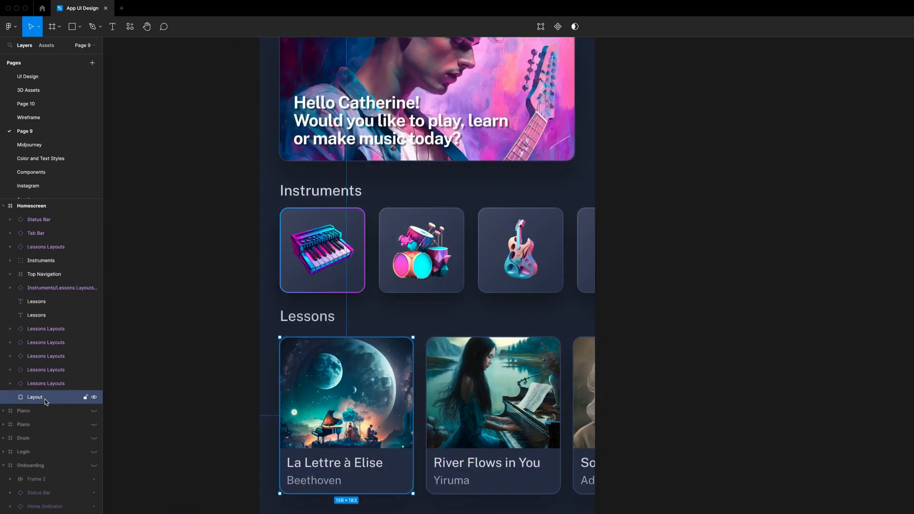
key("Delete")
- Move the three lesson cards of the upper Lessons row up to 8 px below their heading
left_click_drag(154, 353, 739, 398)
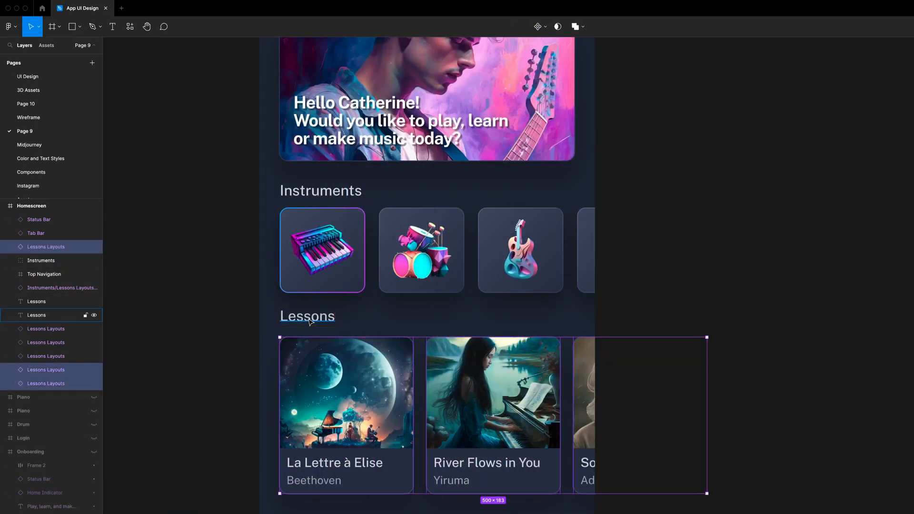
key("Up")
key("Up")
key("Up")
key("Up")
key("Up")
key("Up")
key("Up")
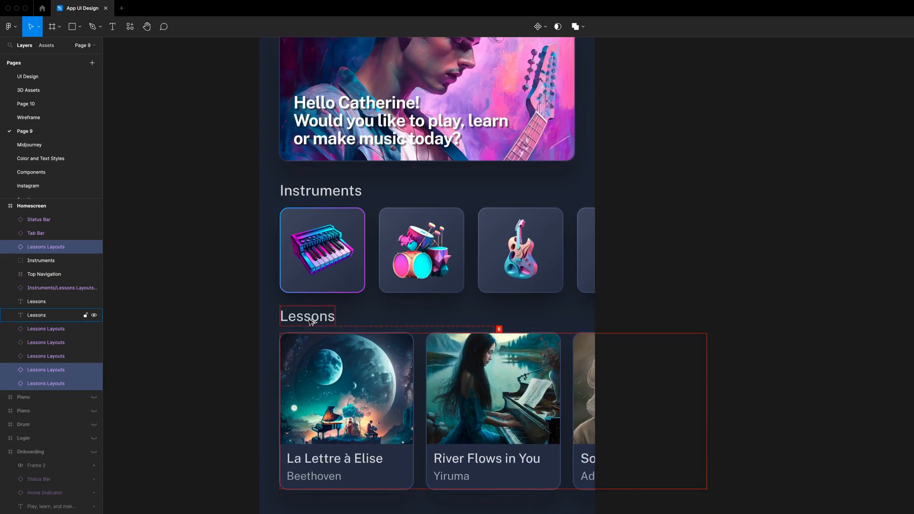
- Group the upper Lessons row's three cards and name the group Lessons
key("ctrl+g")
double_click(46, 248)
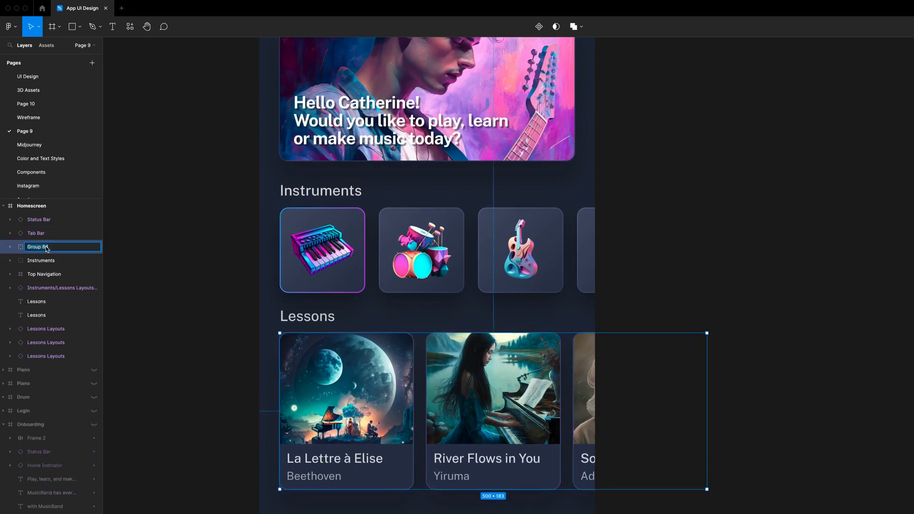
type("Lessons")
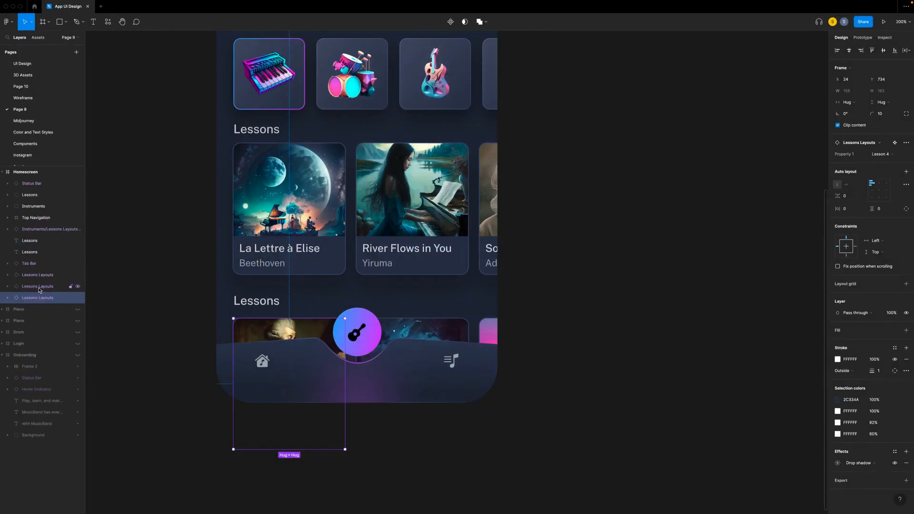
- Move the bottom row's three lesson cards up to Y 729
left_click(39, 287, "shift")
left_click(46, 275, "shift")
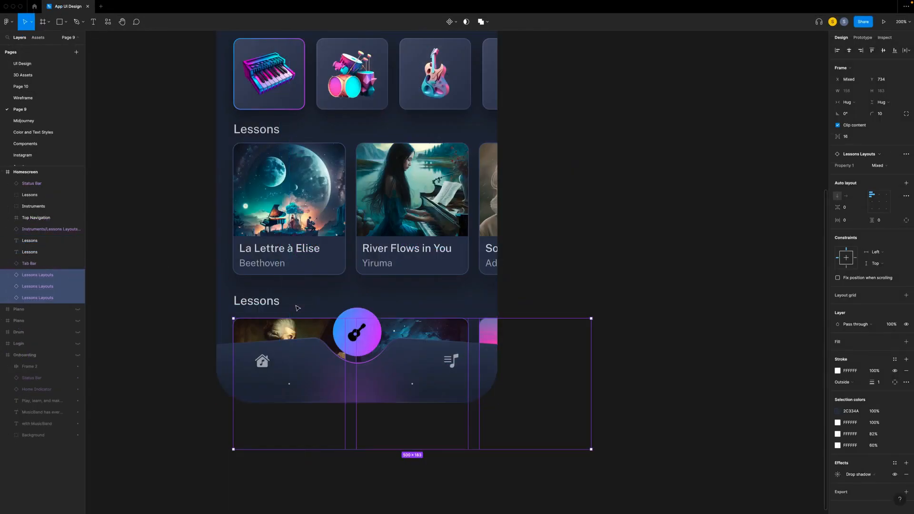
key("Up")
key("Up")
key("Up")
key("Up")
key("Up")
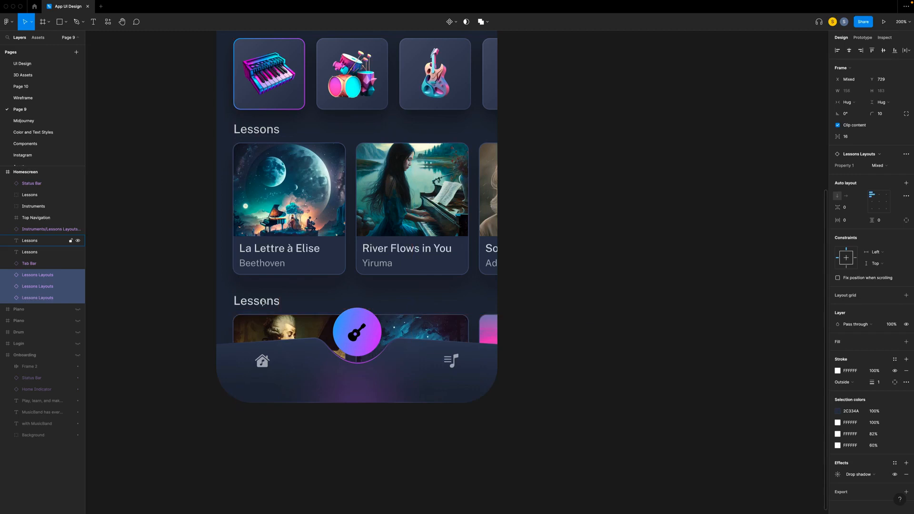
- Group the bottom row's Lessons heading with its three cards and name the group My recording
left_click(262, 303, "shift")
key("ctrl+g")
double_click(31, 241)
type("M")
left_click(124, 279)
- Change the bottom row's heading text to My recording
double_click(260, 301)
double_click(260, 301)
type("My recording")
- Reorder the Tab Bar layer to sit directly beneath Status Bar so it covers the bottom cards
left_click(29, 309)
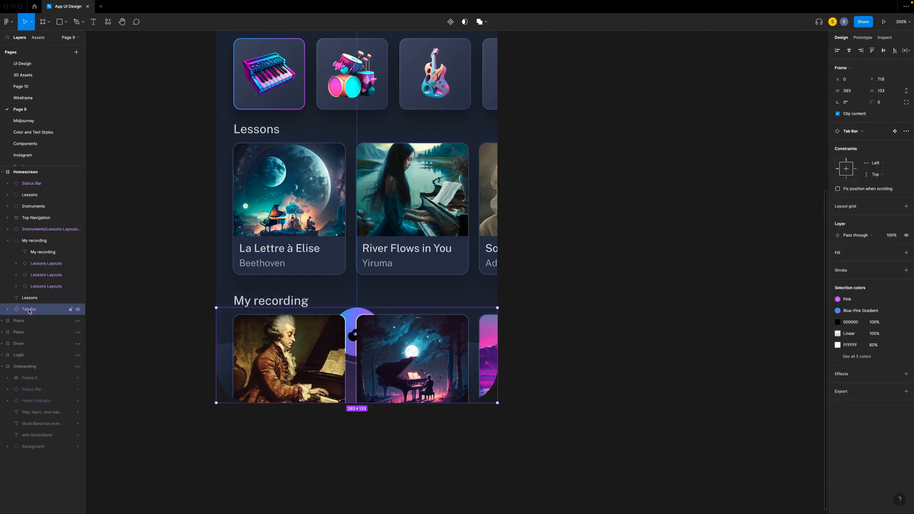
left_click_drag(30, 311, 32, 189)
left_click_drag(32, 191, 32, 191)
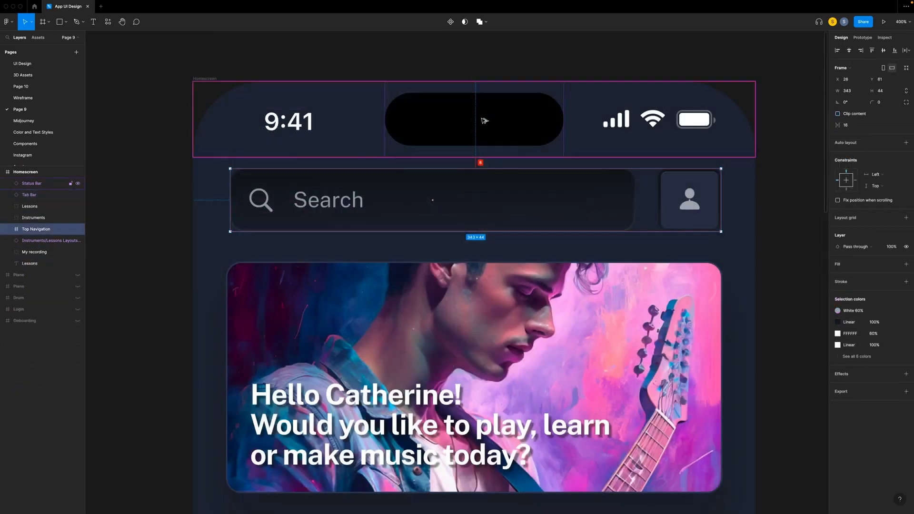
- Move Top Navigation down to 16 px below the status bar and the greeting card to 24 px below Top Navigation
key("Down")
key("Down")
key("Down")
key("Down")
key("Down")
key("Down")
key("Down")
key("Down")
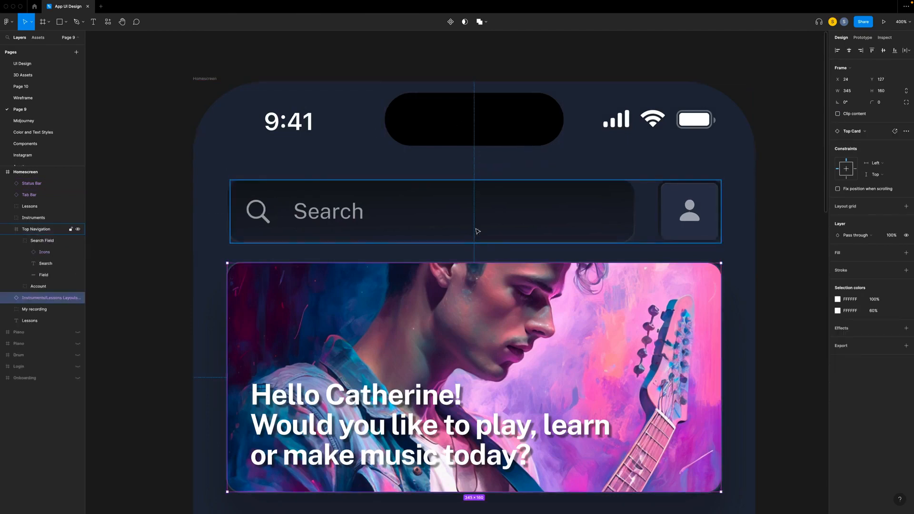
key("shift+Down")
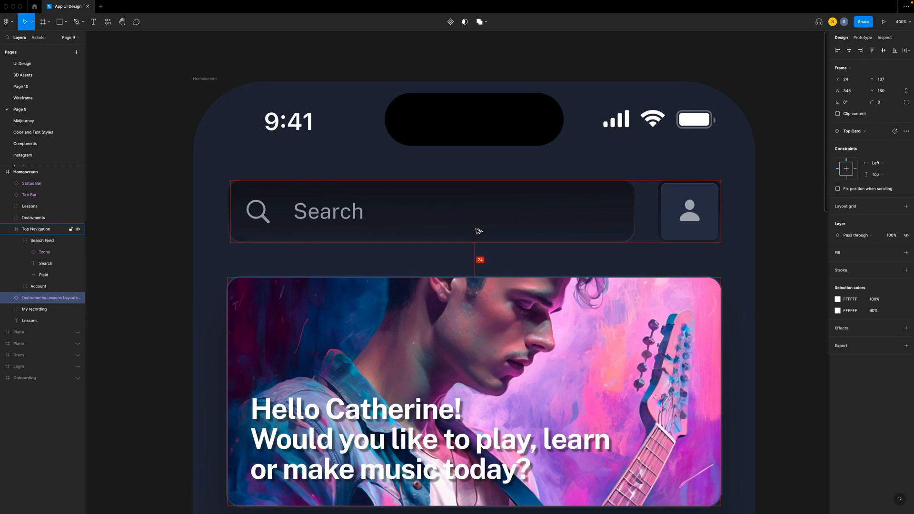
scroll(479, 232, "down", 10)
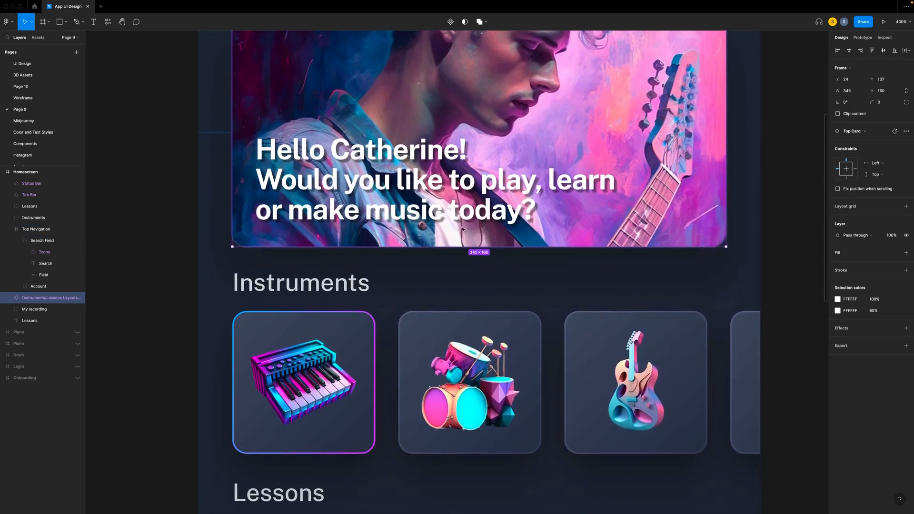
- Move the Instruments group down to Y 321, 24 px below the greeting card
left_click(491, 329)
key("alt")
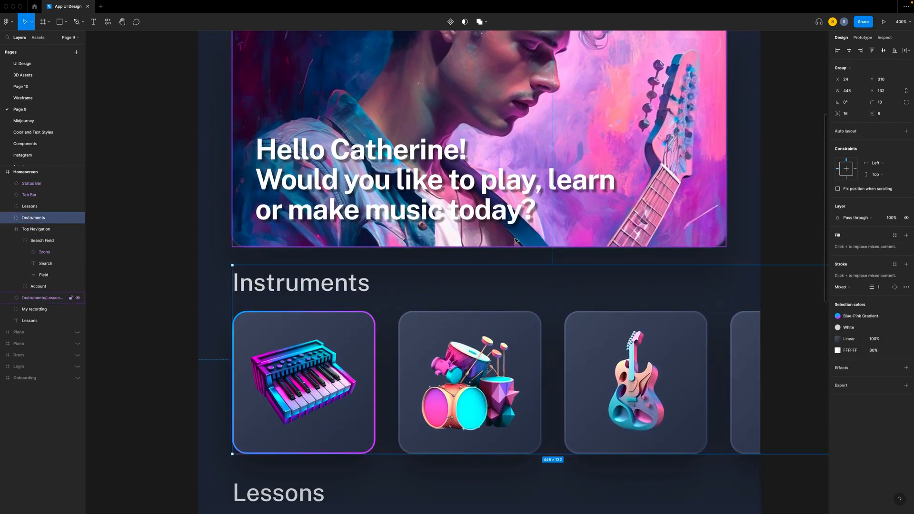
key("shift+Down")
key("Down")
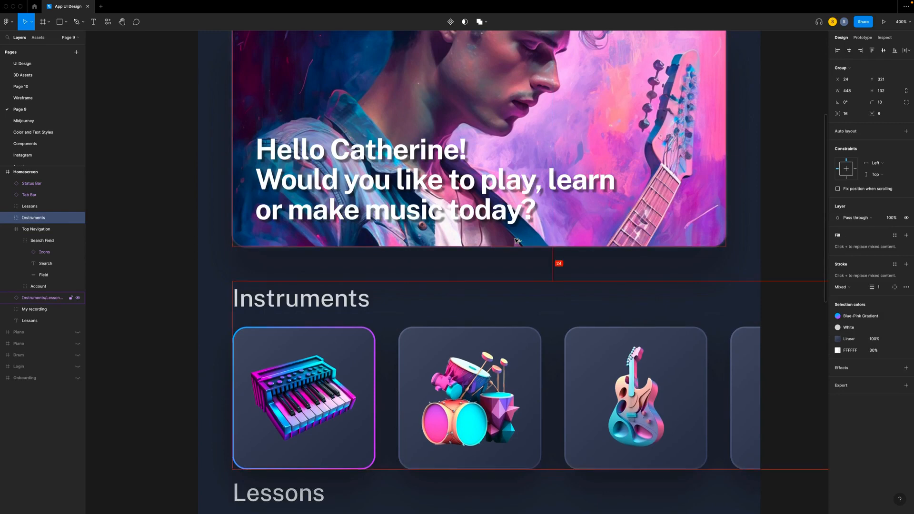
scroll(517, 241, "down", 7)
left_click(267, 317)
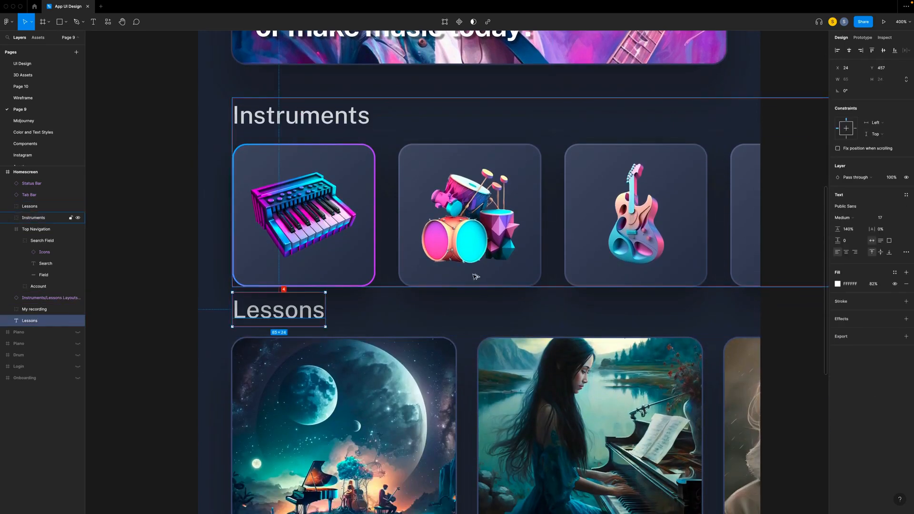
key("shift+Down")
key("super+z")
- Move the loose Lessons heading layer into the Lessons group, above its three card layers
left_click(358, 413)
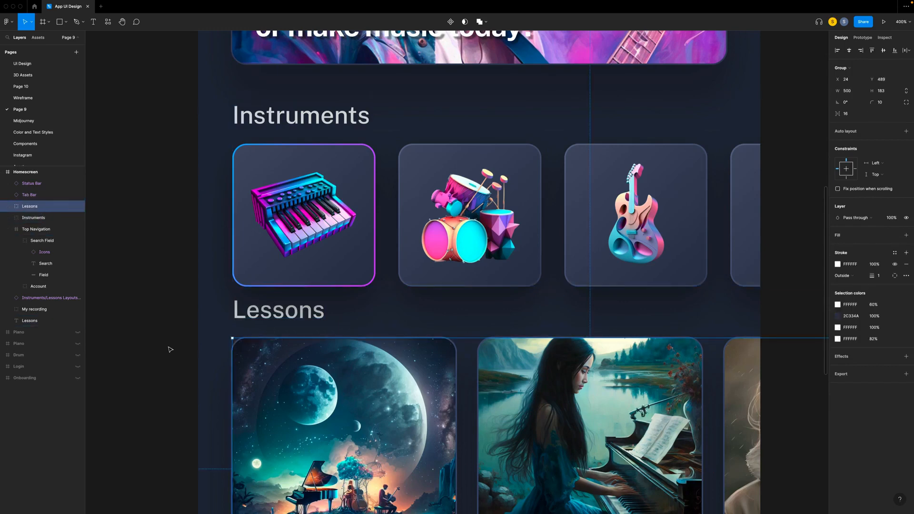
scroll(190, 353, "down", 5)
left_click_drag(26, 320, 33, 208)
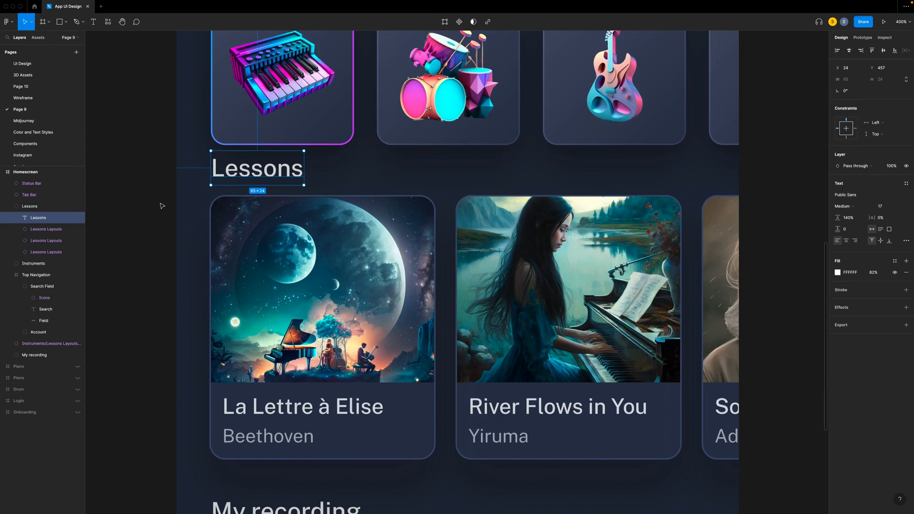
left_click(162, 206)
- Move the Lessons group down to Y 477, 24 px below the Instruments group
left_click(334, 229)
key("shift+Down")
key("alt")
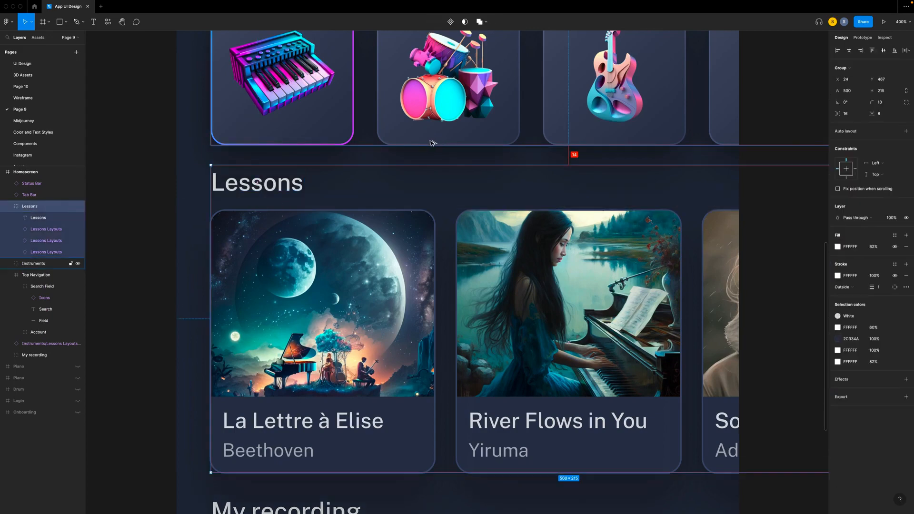
key("shift+Down")
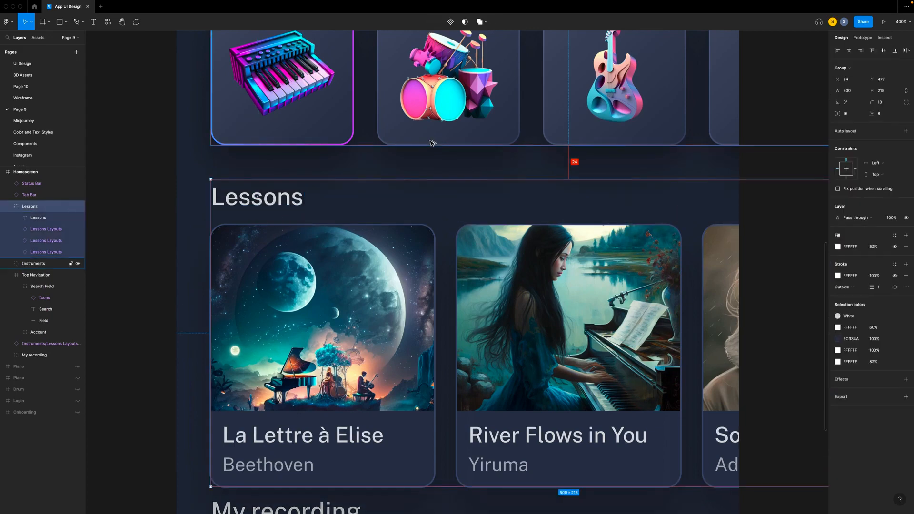
- Move the My recording group down to Y 716, 24 px below the Lessons group
scroll(432, 143, "down", 5)
left_click(361, 319)
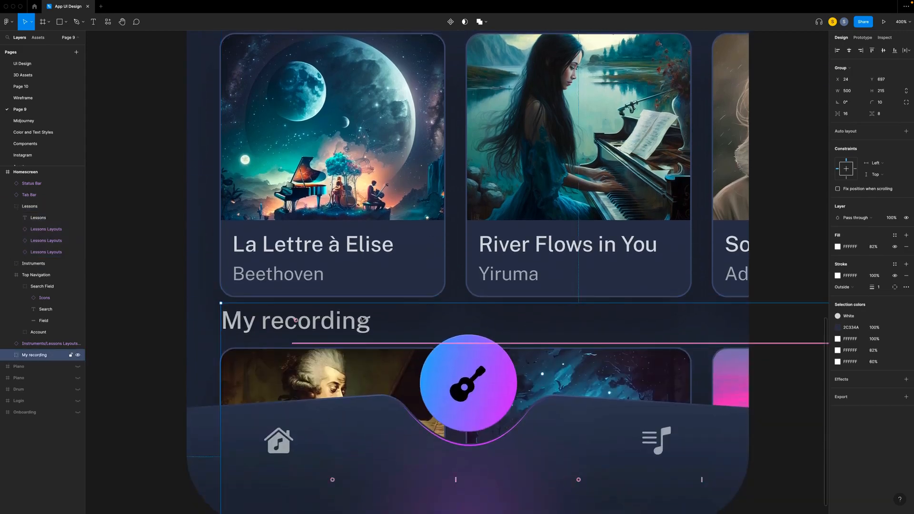
key("shift+Down")
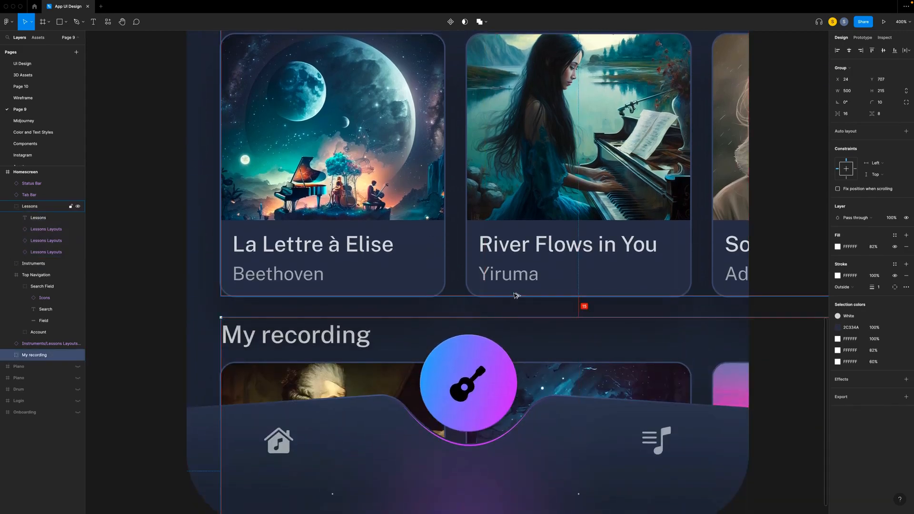
key("shift+Down")
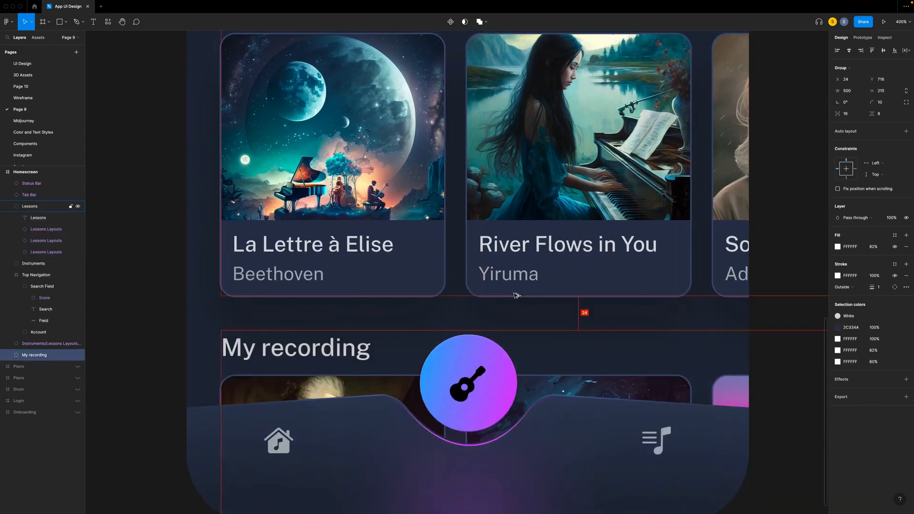
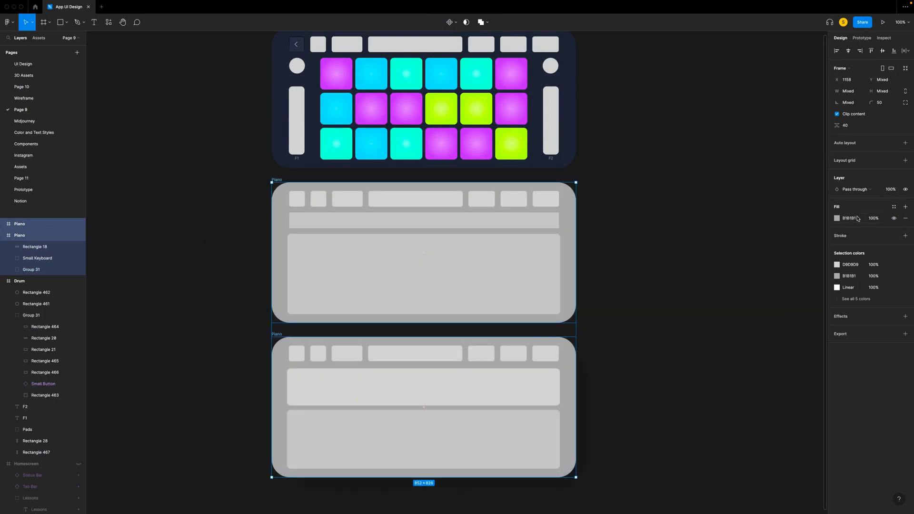
- Apply a dark colour style to the fill of both Piano frames
left_click(894, 207)
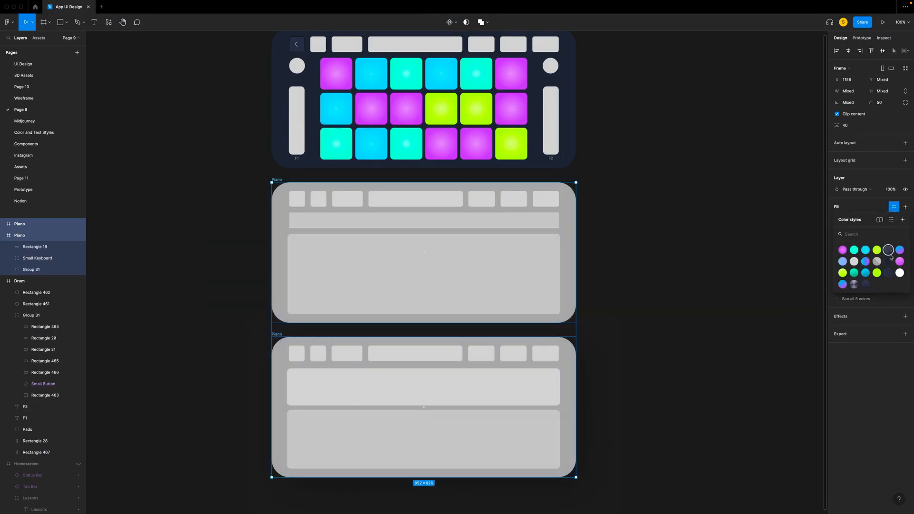
left_click(888, 273)
- Replace the first two grey squares in the Drum frame's header row with back-arrow Small Button components
scroll(255, 169, "up", 5)
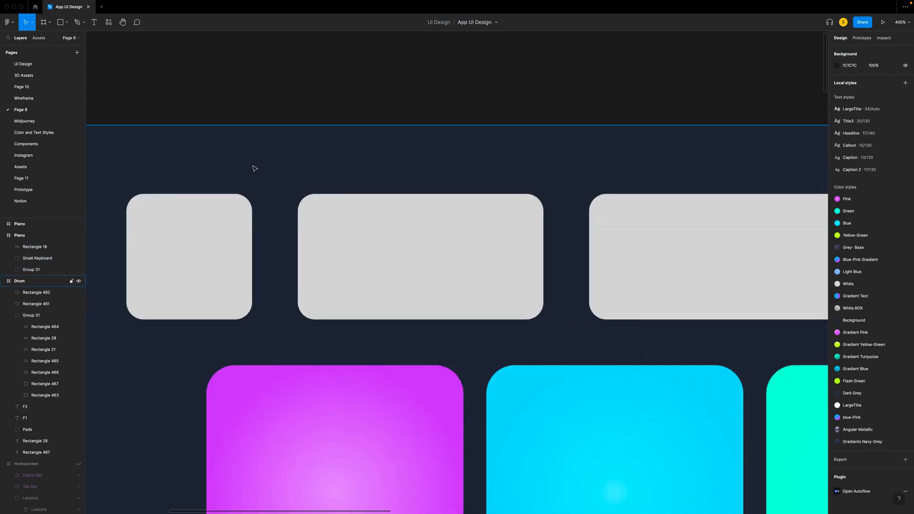
scroll(254, 169, "left", 4)
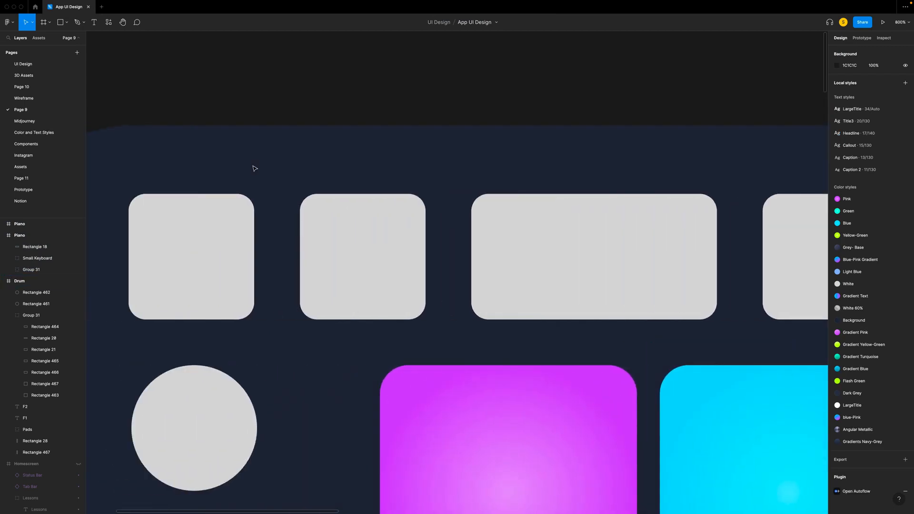
scroll(255, 169, "down", 3)
scroll(254, 168, "left", 2)
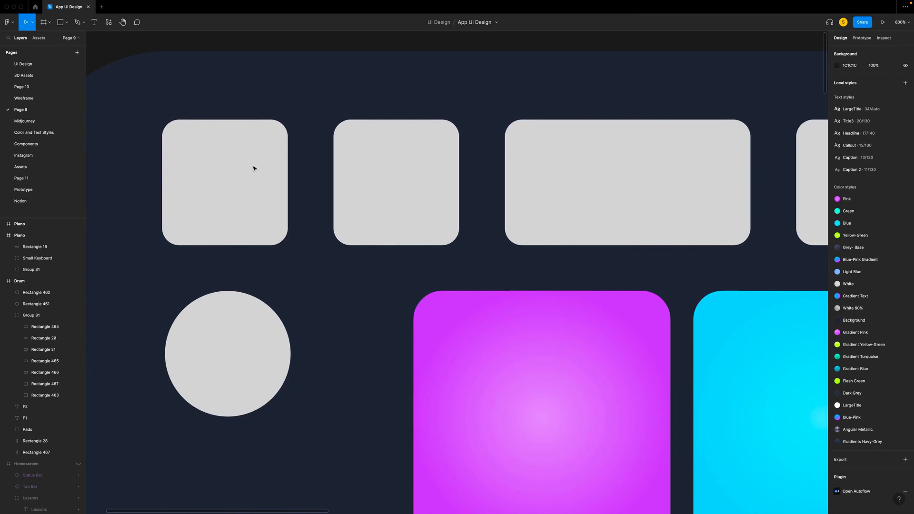
double_click(253, 155)
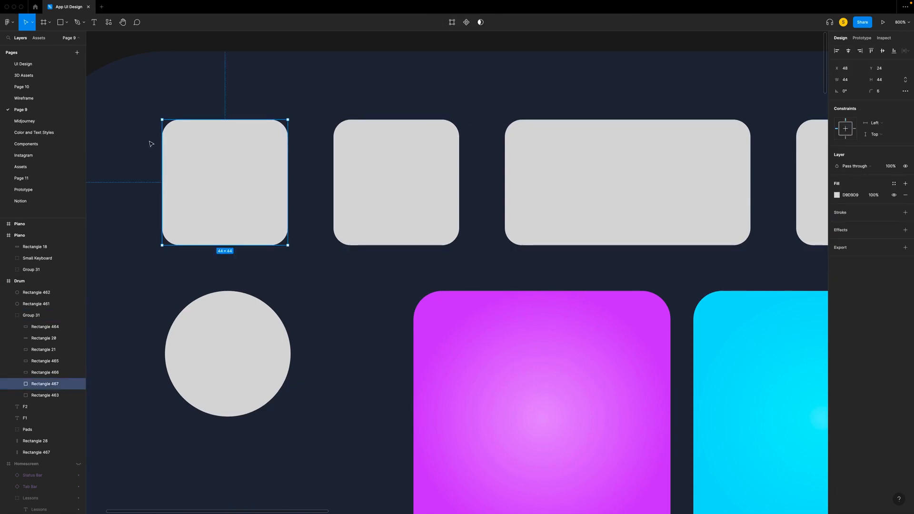
left_click(39, 39)
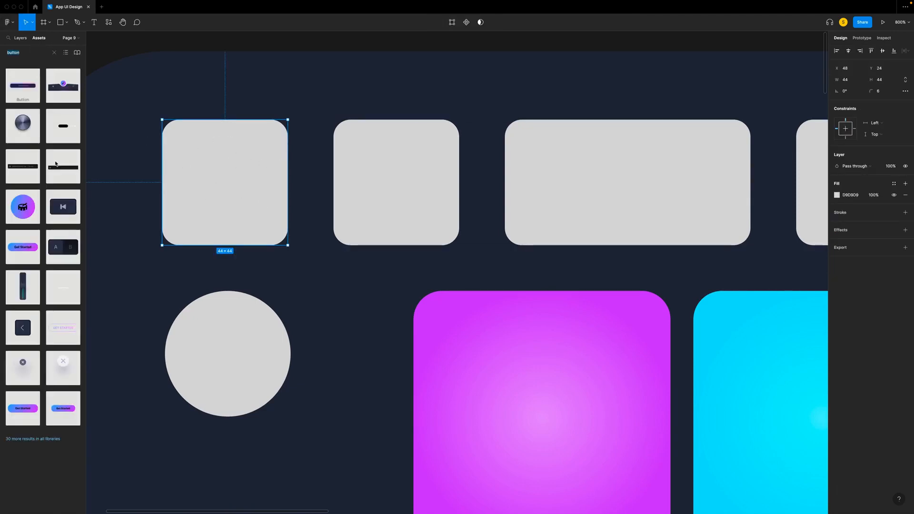
left_click_drag(20, 329, 213, 206)
left_click(358, 189)
right_click(358, 188)
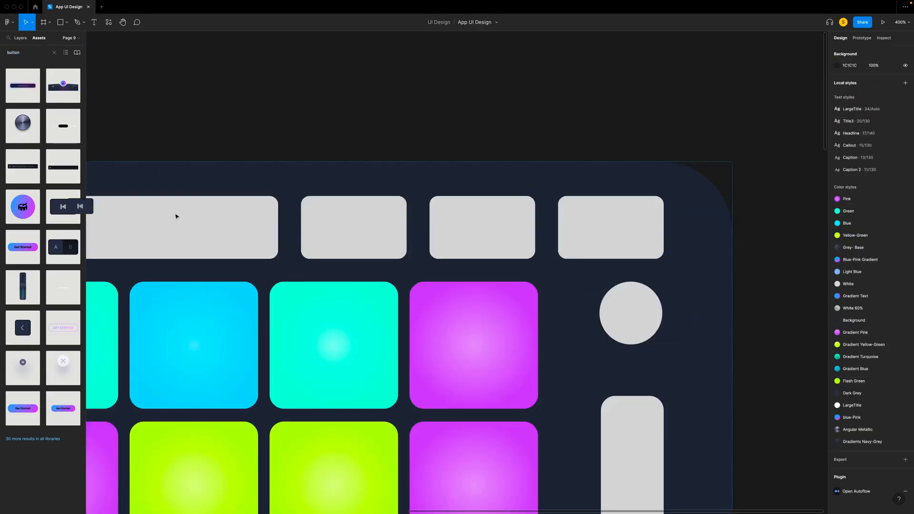
- Bring in a Medium Button component and replace the first grey rectangle after the wide title placeholder with it
left_click_drag(176, 217, 365, 270)
right_click(375, 262)
left_click(391, 263)
key("Delete")
left_click(346, 231)
right_click(346, 231)
left_click(366, 256)
- Replace the last two grey rectangles in the Drum header row with the same Medium Button component
left_click(465, 224)
right_click(470, 222)
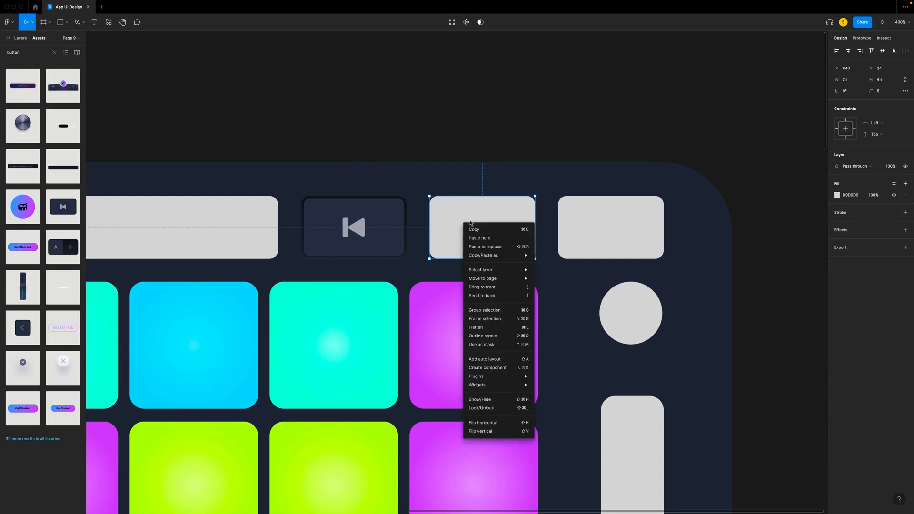
left_click(490, 247)
left_click(606, 232)
right_click(606, 231)
left_click(631, 253)
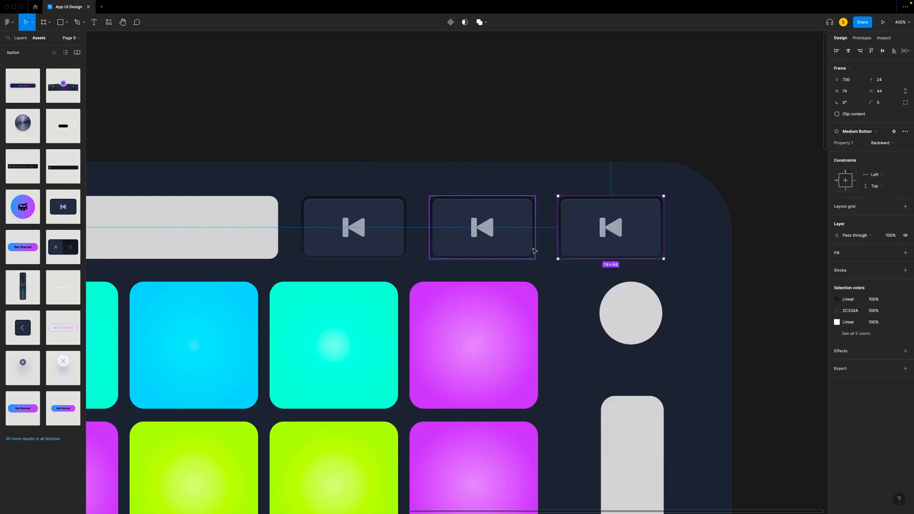
- Replace the grey rectangle before the wide title placeholder with the A/B toggle component
scroll(535, 251, "left", 10)
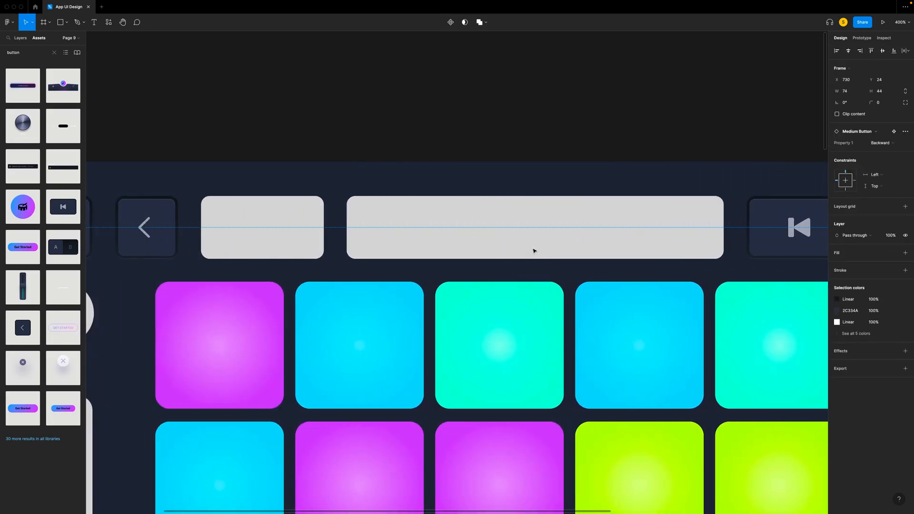
left_click(263, 228)
right_click(273, 223)
left_click(295, 248)
left_click(221, 132)
- Insert a Title Layout component over the wide title placeholder and switch it to the small New Project variant
scroll(220, 131, "right", 5)
left_click_drag(20, 170, 304, 234)
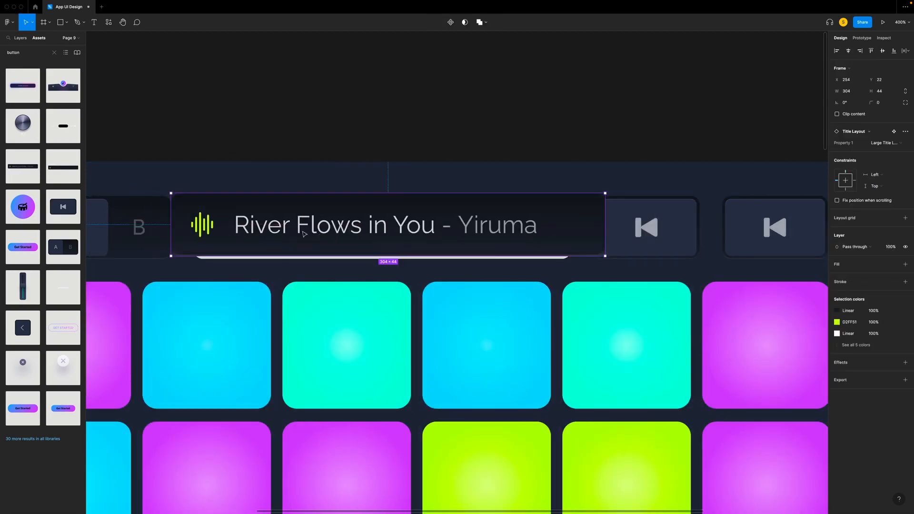
left_click(883, 147)
left_click(884, 154)
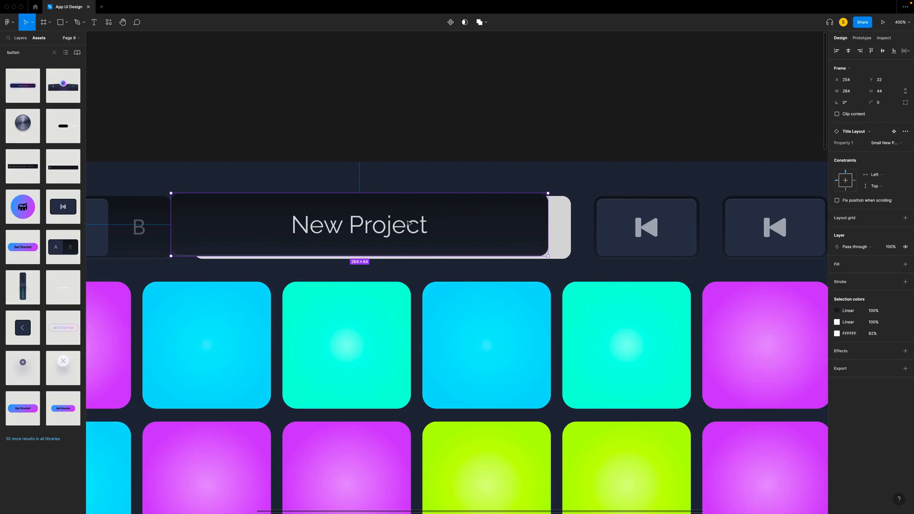
- Move the New Project title off the header row and paste a copy to replace the wide grey placeholder
left_click_drag(408, 223, 434, 160)
left_click(410, 223)
left_click(405, 162)
key("ctrl+c")
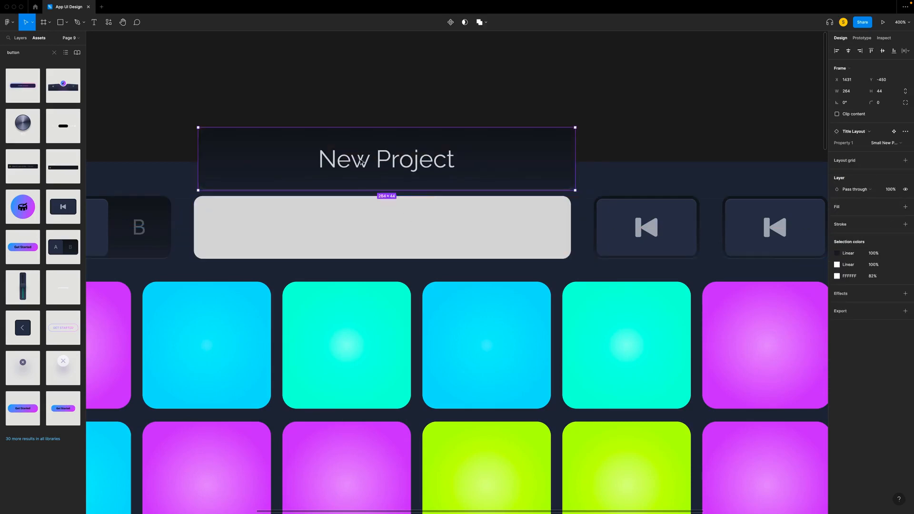
right_click(275, 231)
left_click(291, 253)
left_click(339, 166)
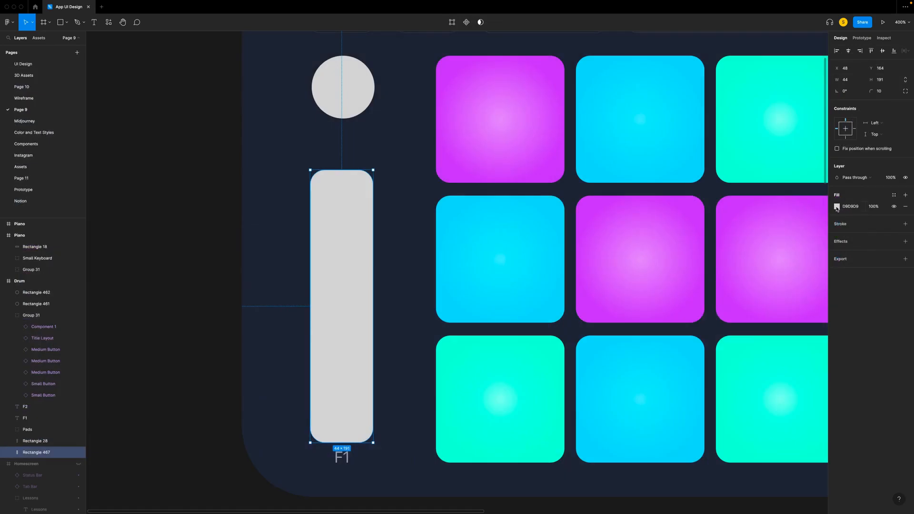
- Change the F1 slider rectangle's fill to a linear gradient with the start stop set to 2C334A
left_click(837, 206)
left_click(757, 208)
left_click(757, 223)
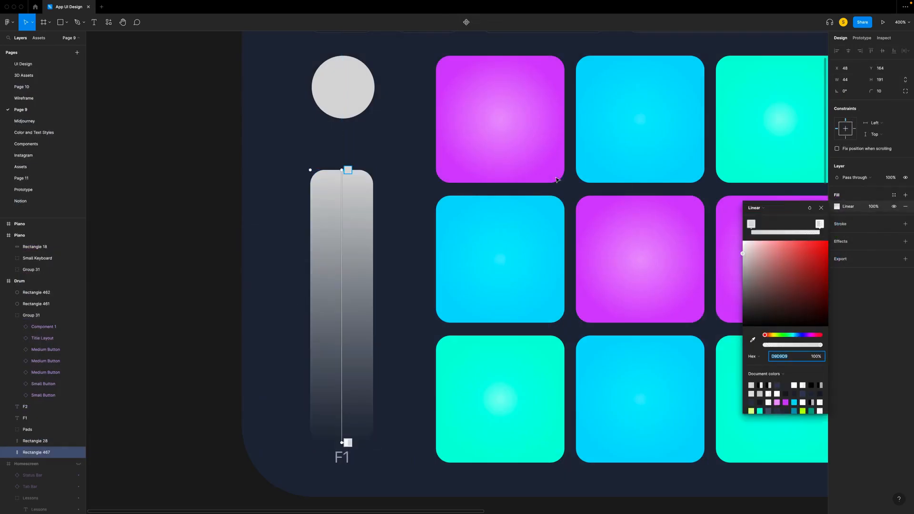
type("2c334a")
key("Return")
- Set the end stop of the F1 slider's fill gradient to 3D485D at 100% opacity
left_click(348, 442)
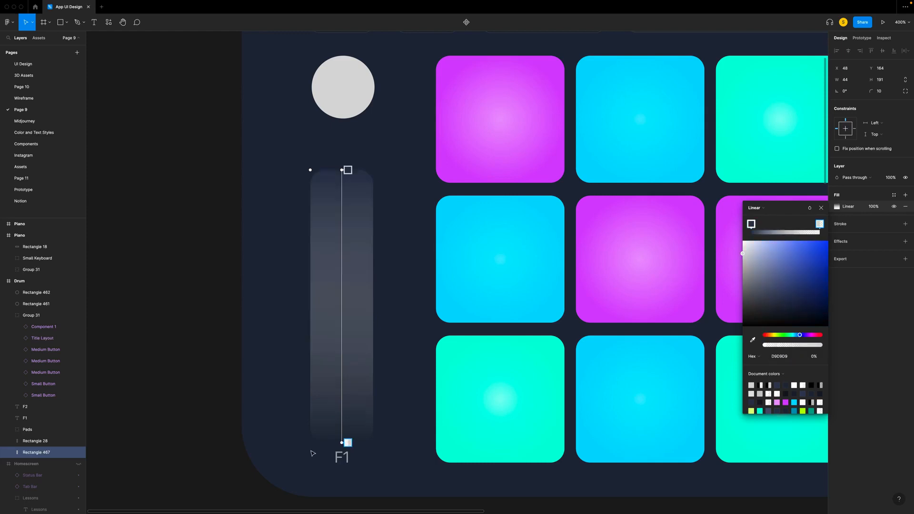
left_click(793, 357)
type("3d485d")
key("Return")
left_click_drag(765, 344, 853, 352)
- Tilt the F1 slider's fill gradient into a diagonal from the upper-left to the lower-right corner
left_click_drag(348, 170, 322, 169)
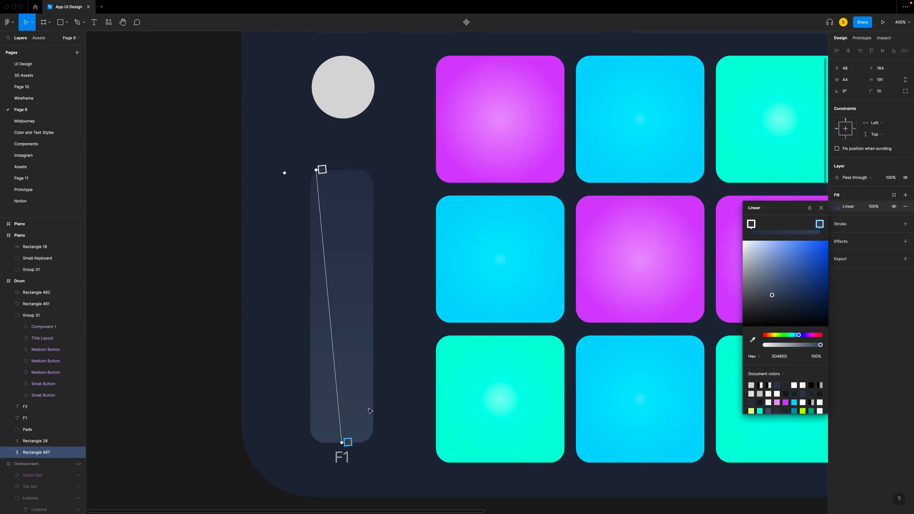
left_click_drag(348, 443, 370, 444)
left_click(822, 208)
- Add a 1 px linear gradient stroke to the F1 slider, with extra stops near its top and bottom ends
left_click(906, 223)
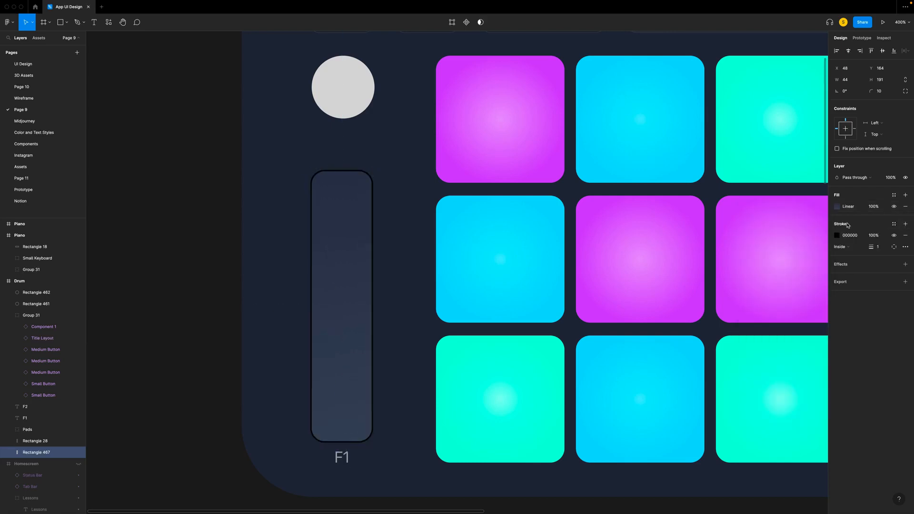
left_click(837, 236)
left_click(754, 237)
left_click(757, 247)
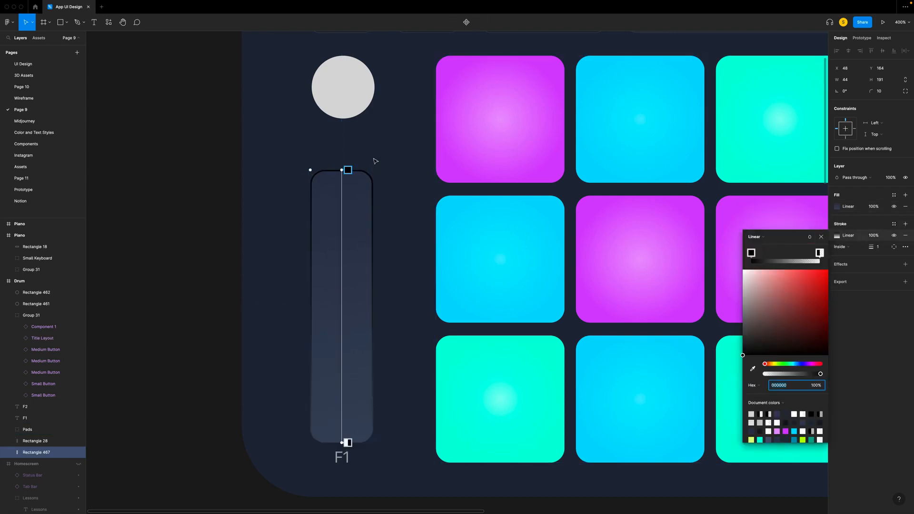
left_click_drag(348, 185, 349, 426)
- Set the stroke gradient's top stop to 40% opacity and the stop just below it to 20%
left_click(348, 170)
left_click(816, 385)
type("40")
key("Return")
left_click(348, 185)
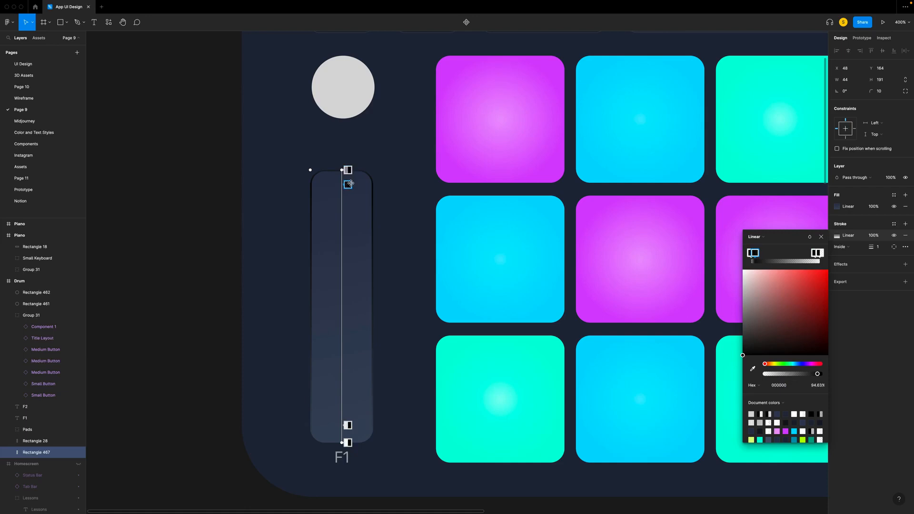
left_click(824, 387)
type("20")
key("Return")
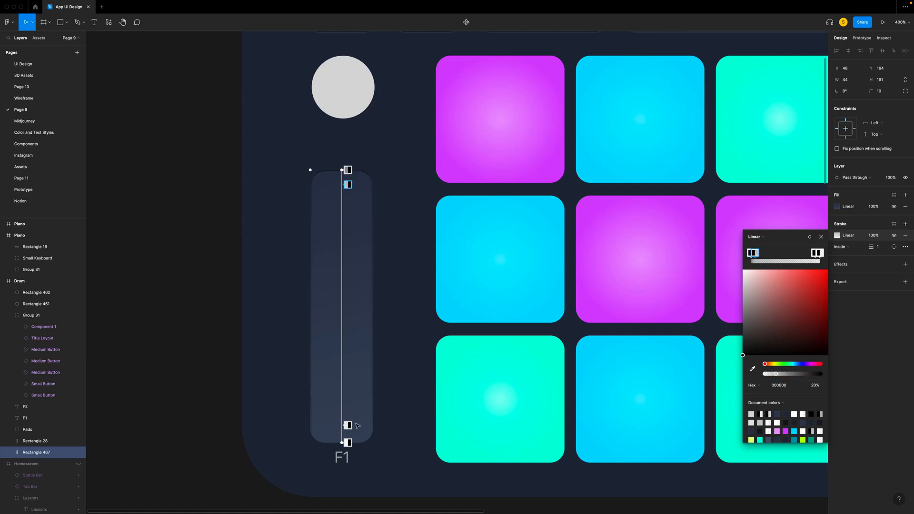
- Set an inner stroke gradient stop to 10% opacity and make the bottom stop white at 10% opacity
left_click(824, 389)
type("10")
key("Return")
left_click(347, 443)
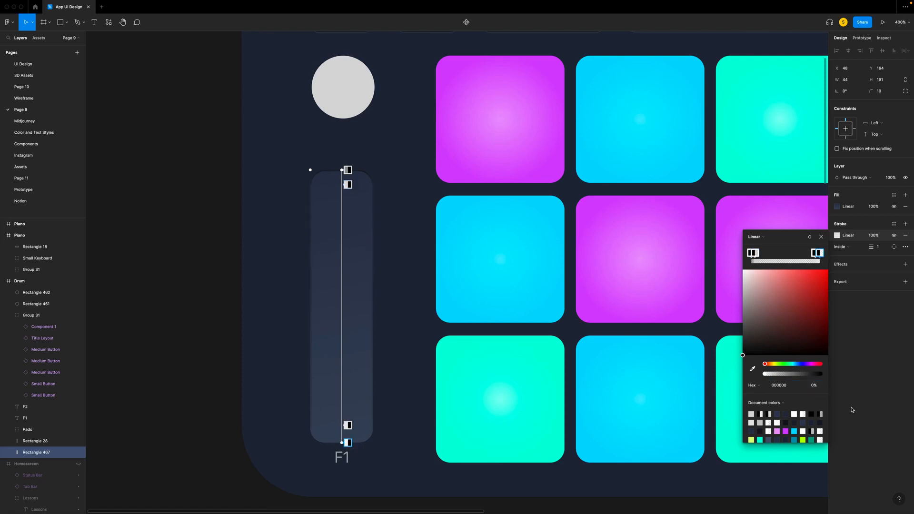
left_click_drag(743, 355, 742, 272)
left_click(821, 389)
type("10")
key("Return")
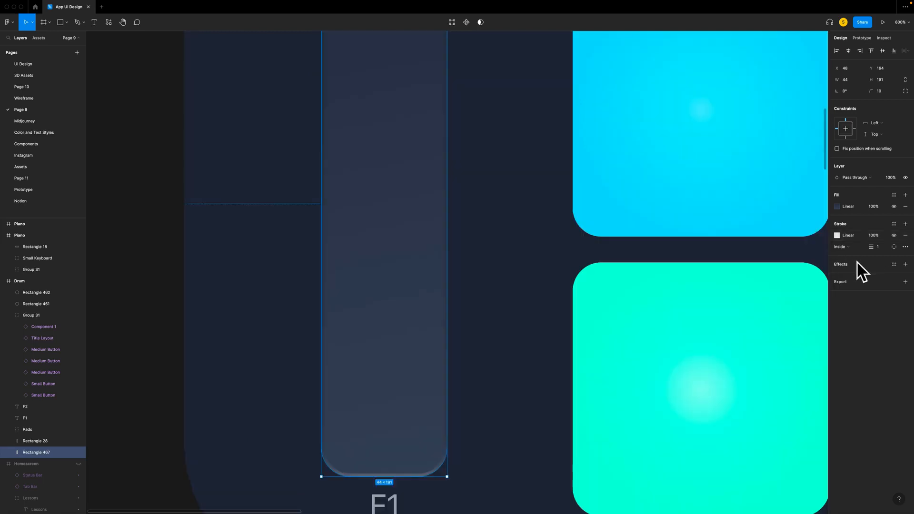
- Add a drop shadow to the F1 slider with a Y offset of 0.5 and a reduced blur
left_click(906, 264)
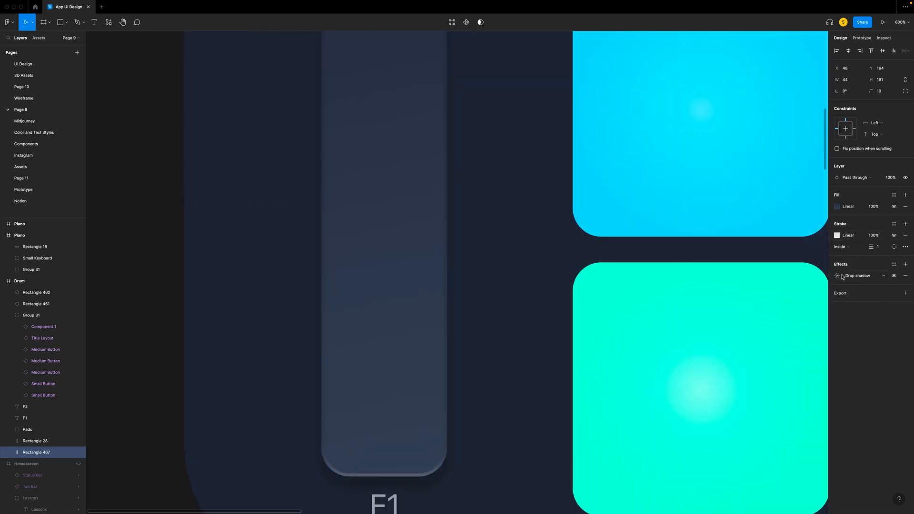
left_click(837, 277)
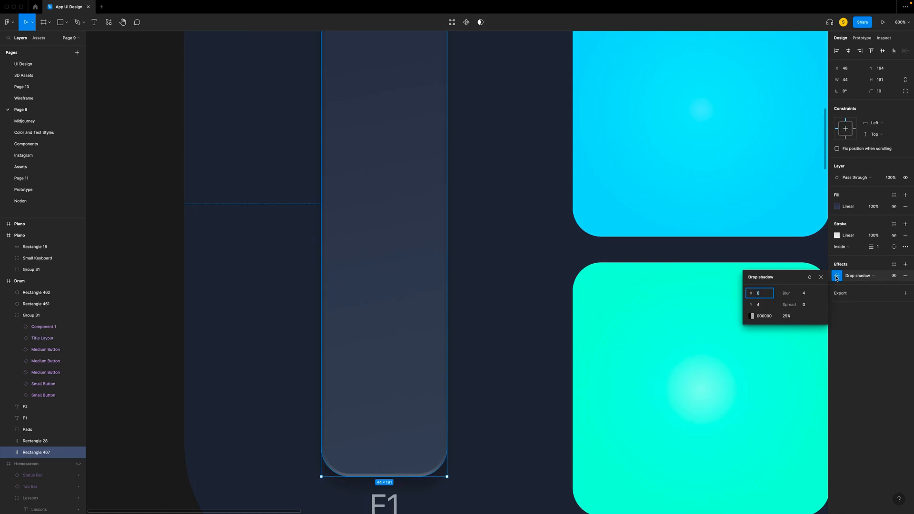
left_click(765, 307)
type("0.5")
left_click(807, 296)
type("0")
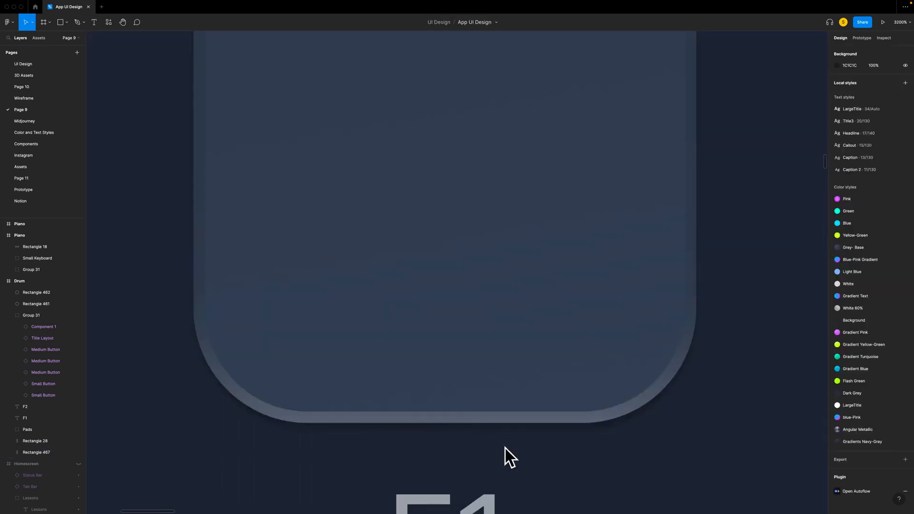
- Add a second drop shadow to the F1 slider with blur 0.5 and the colour FFFFFF
scroll(680, 403, "up", 2)
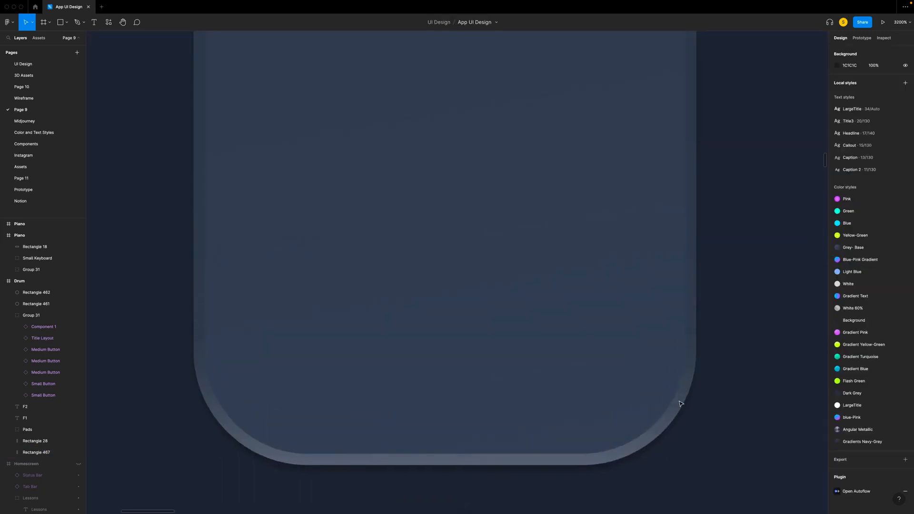
scroll(680, 402, "down", 6)
scroll(680, 403, "up", 5)
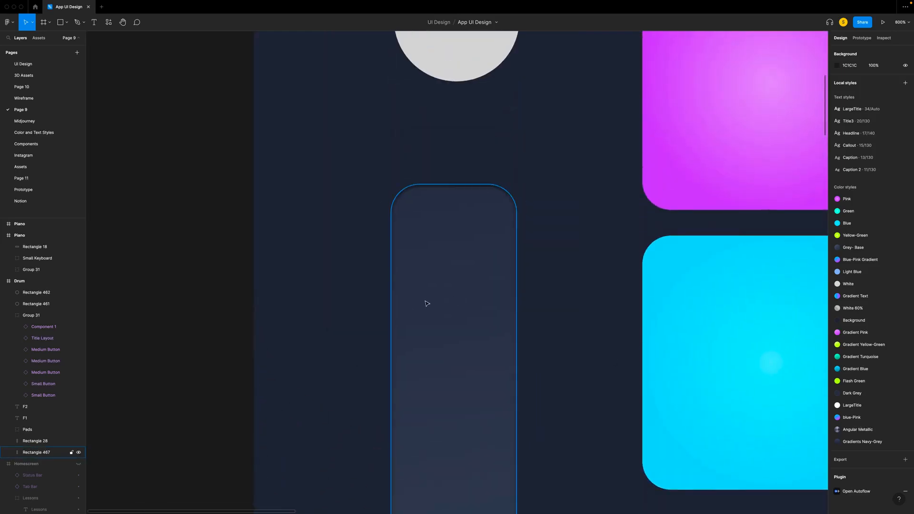
left_click(427, 303)
scroll(571, 304, "right", 2)
left_click(837, 276)
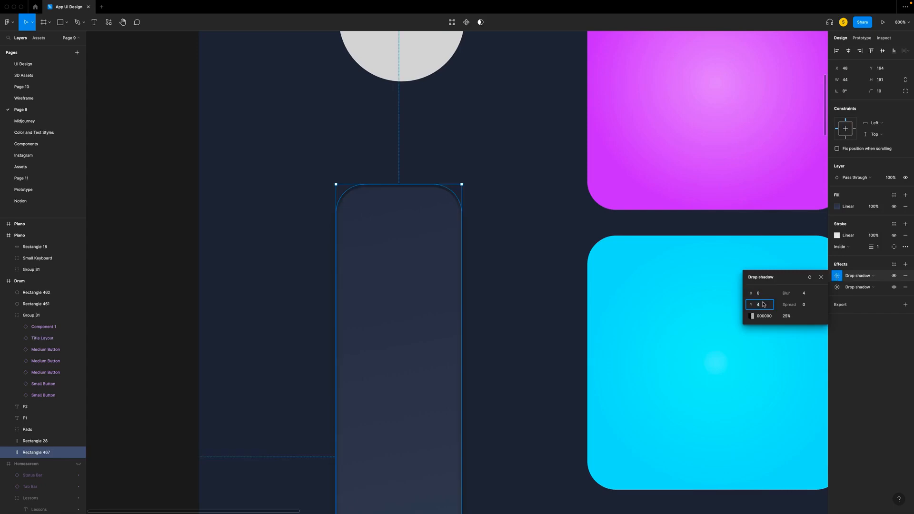
key("BackSpace")
left_click(807, 295)
type("0.5")
left_click(751, 315)
left_click_drag(667, 333, 624, 263)
- Set the white drop shadow's Y offset to -0.5 and its opacity to 20%
left_click(771, 306)
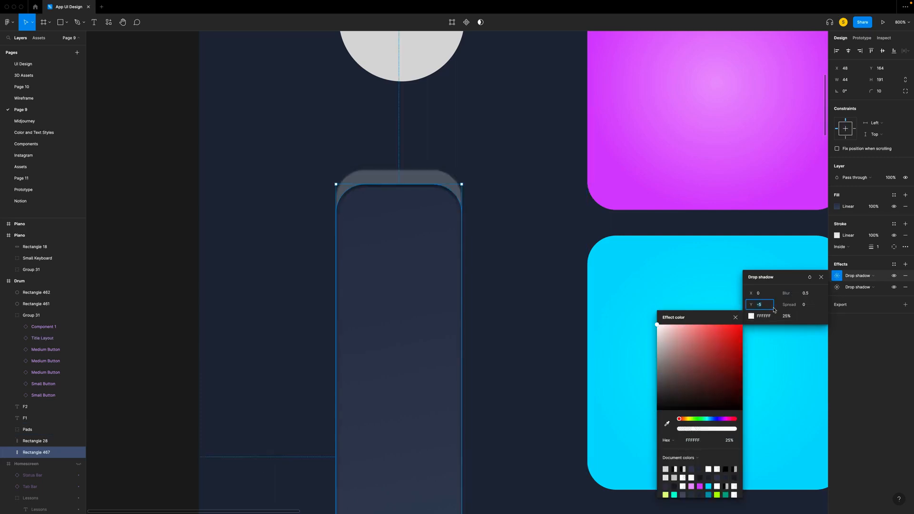
type("-0.5")
left_click(805, 307)
left_click(790, 318)
type("20")
key("Return")
- Draw an 8 × 171 px vertical bar with corner radius 4, centred inside the F1 slider
key("minus")
key("r")
left_click_drag(359, 214, 371, 453)
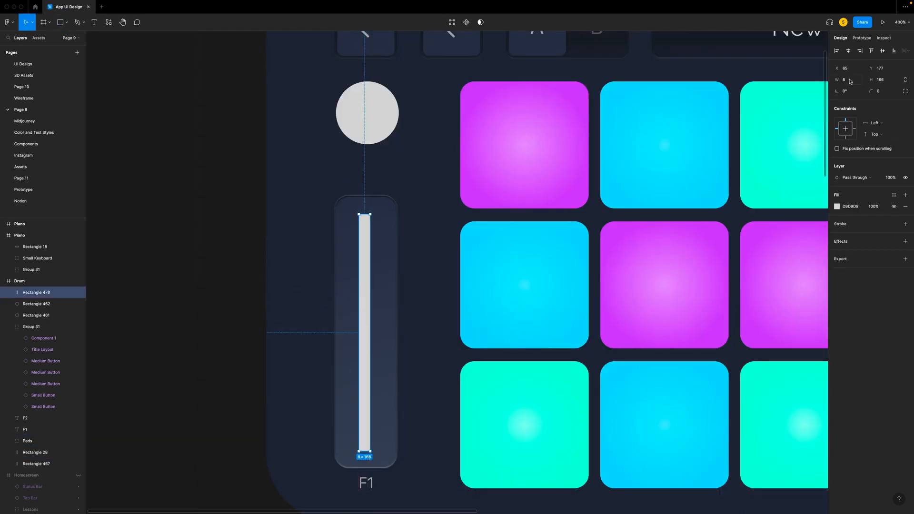
left_click_drag(872, 80, 872, 91)
left_click_drag(367, 280, 369, 276)
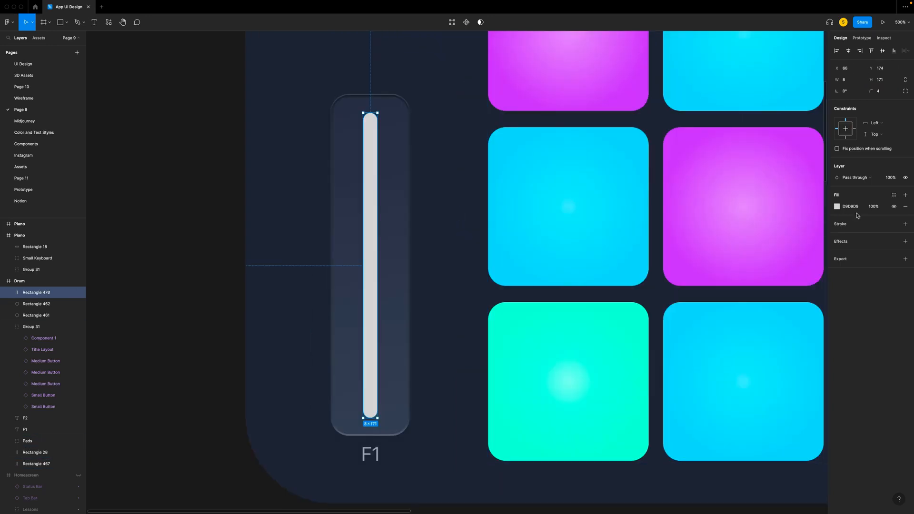
- Set the fill colour of the F1 slider's thin centre bar to 333844
left_click(864, 209)
type("333844")
key("Return")
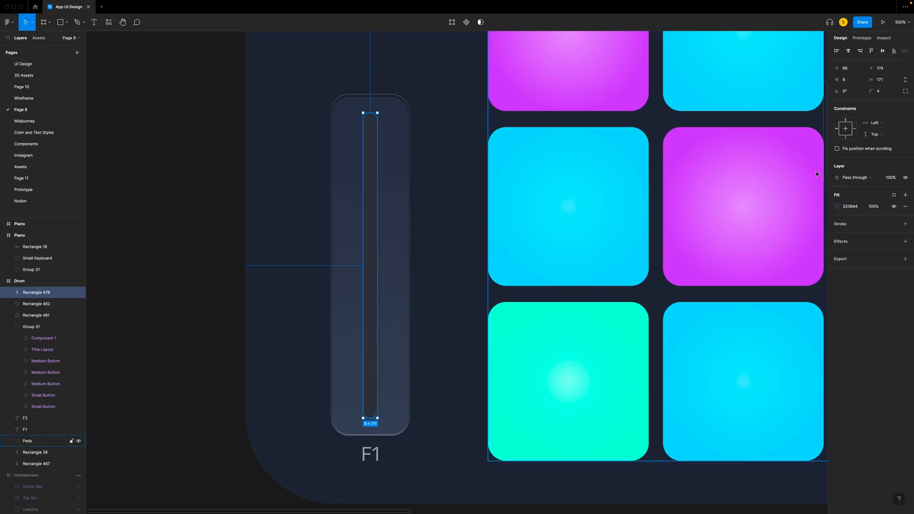
- Add a 0.5 px inside stroke with a linear gradient to the F1 slider's centre bar and insert a stop near each end
left_click(905, 224)
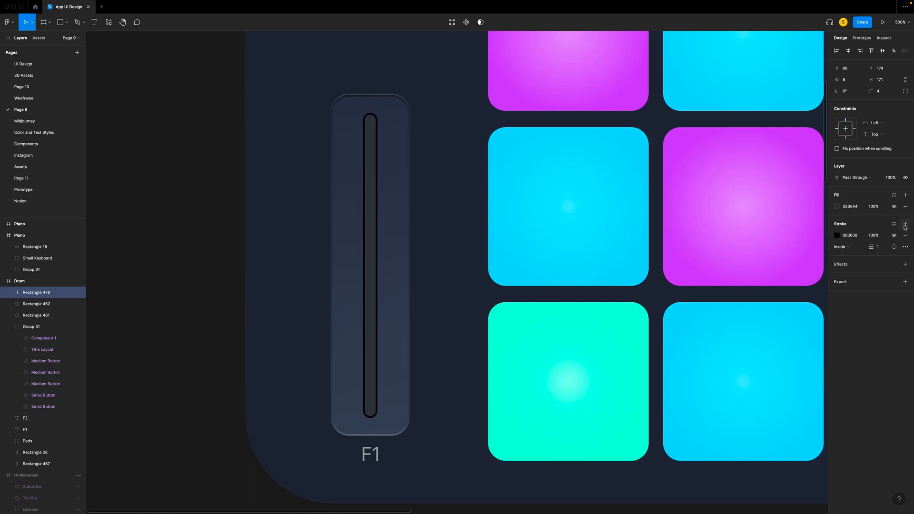
left_click(837, 236)
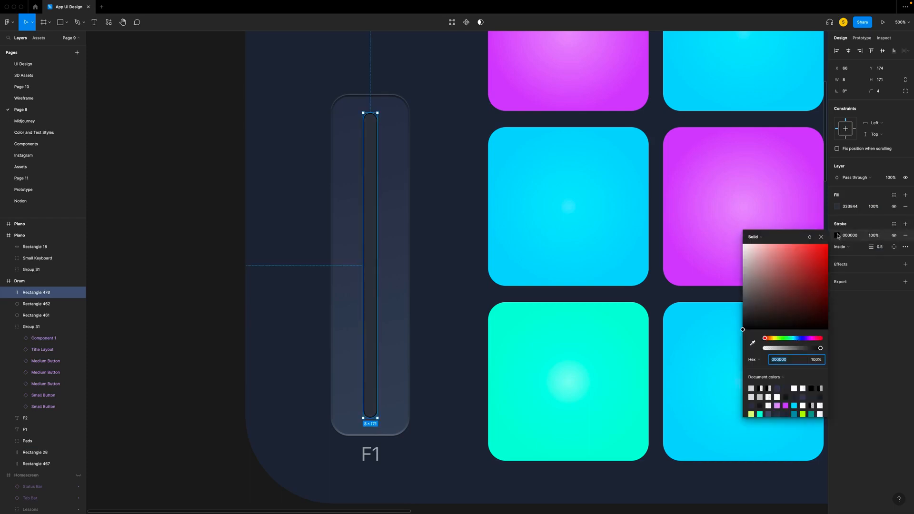
left_click(756, 237)
left_click(759, 246)
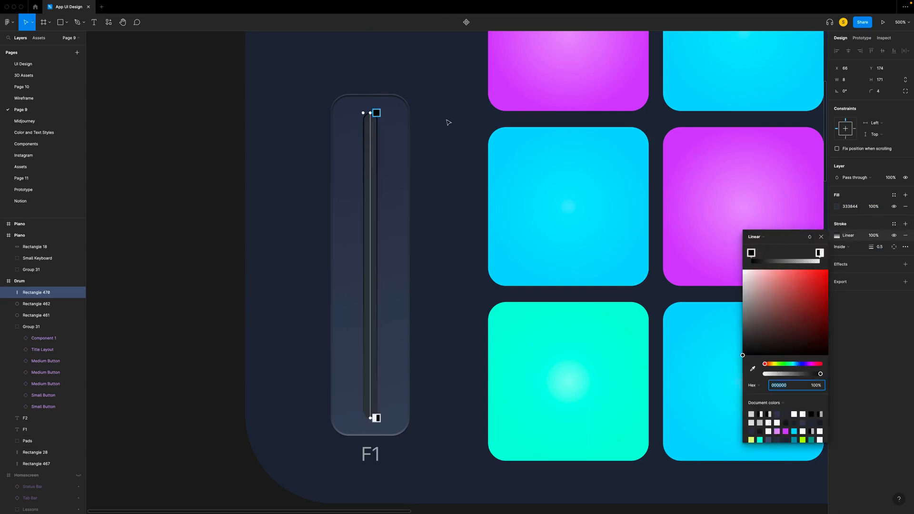
left_click(377, 127)
left_click(374, 405)
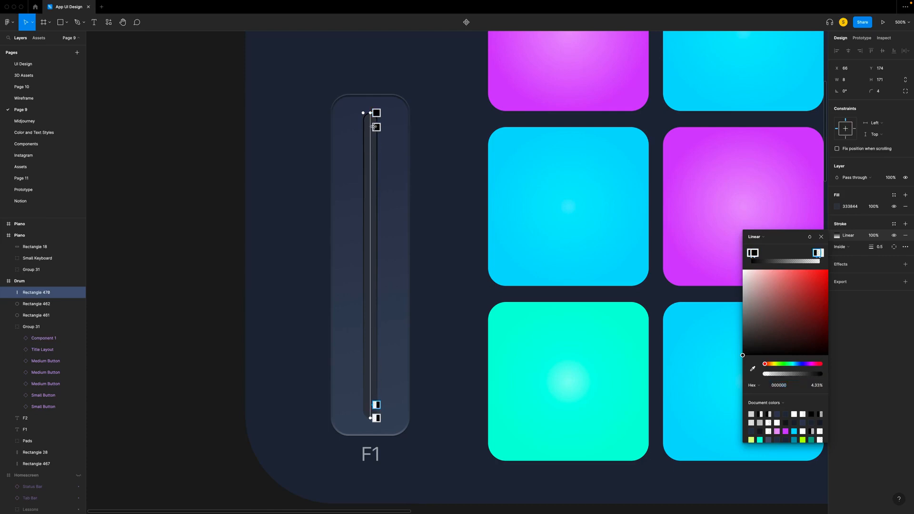
- Set the opacity of the inserted stroke gradient stops to 20% for the upper one and 10% for the lower one
left_click(376, 127)
left_click(814, 386)
type("20")
key("Return")
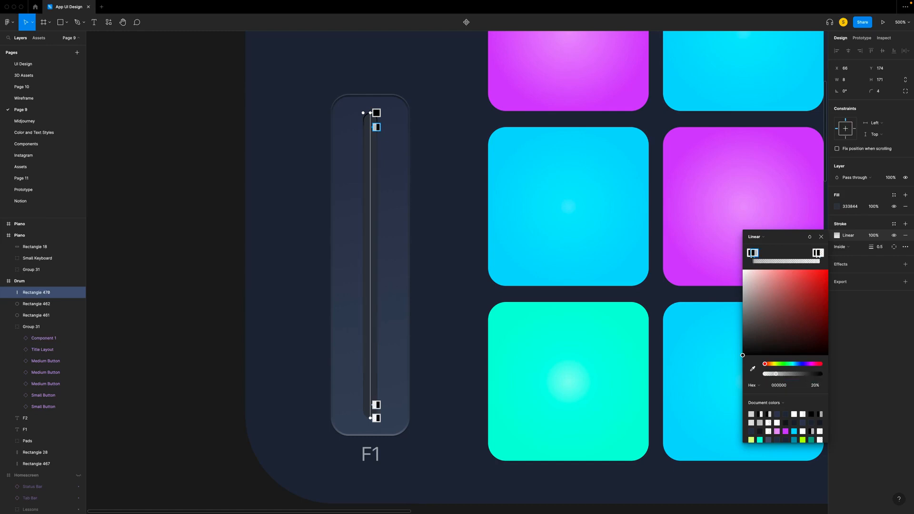
left_click(377, 405)
left_click(816, 386)
type("10")
key("Return")
- Change the stroke gradient's bottom end stop to FFFFFF at 20% opacity
left_click(376, 418)
left_click_drag(743, 356, 682, 186)
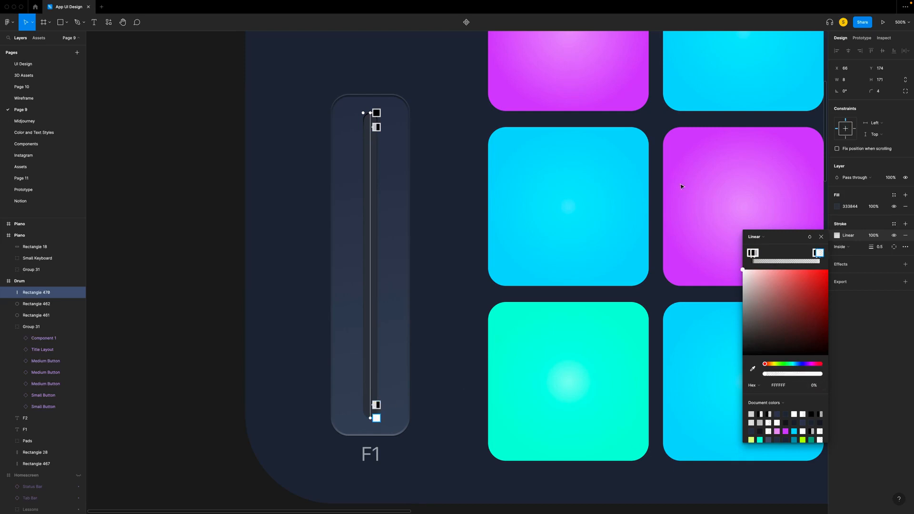
scroll(688, 281, "down", 1)
left_click(820, 387)
type("20")
key("Return")
- Move the 20% black gradient stop closer to the upper end of the centre bar's stroke
scroll(474, 277, "up", 10)
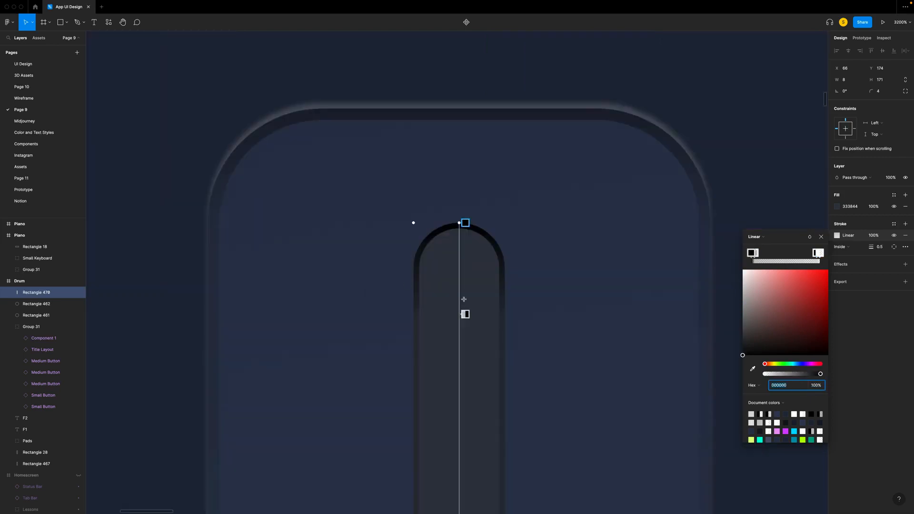
left_click_drag(465, 313, 462, 272)
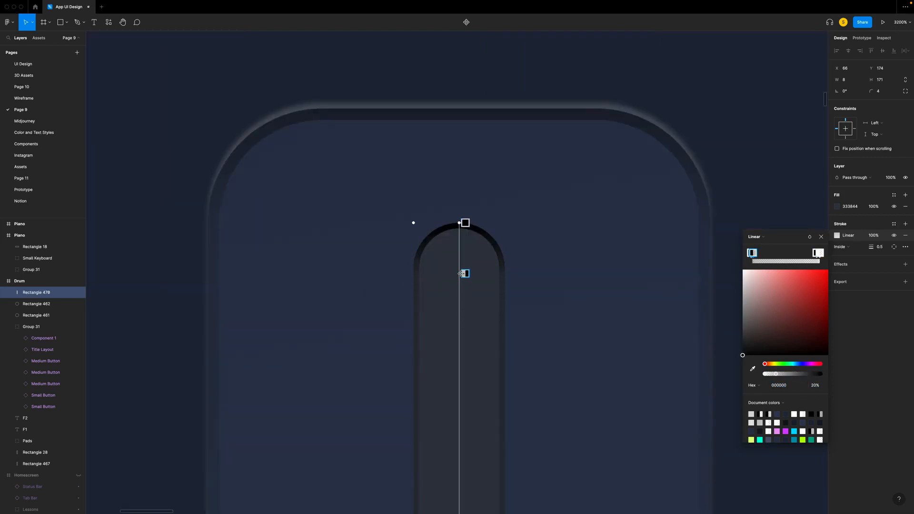
left_click(462, 222)
left_click_drag(465, 273, 465, 272)
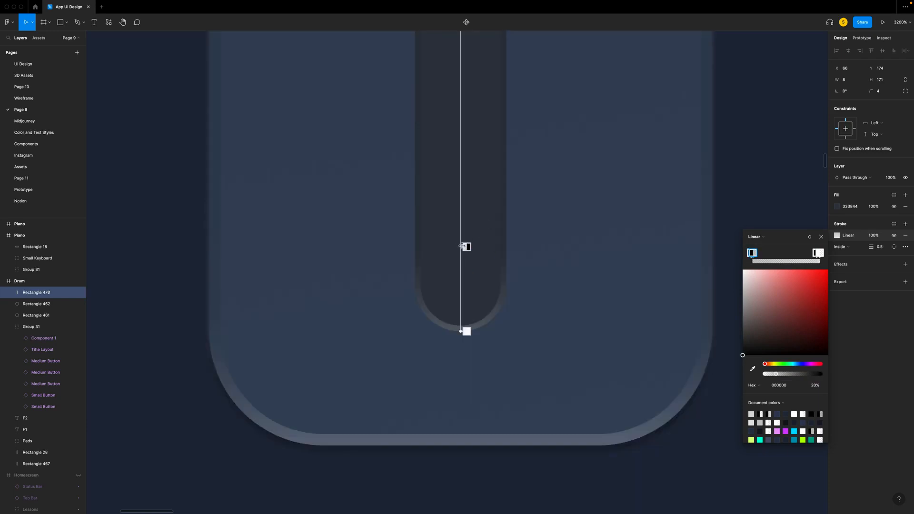
left_click(463, 247)
left_click_drag(462, 247, 463, 270)
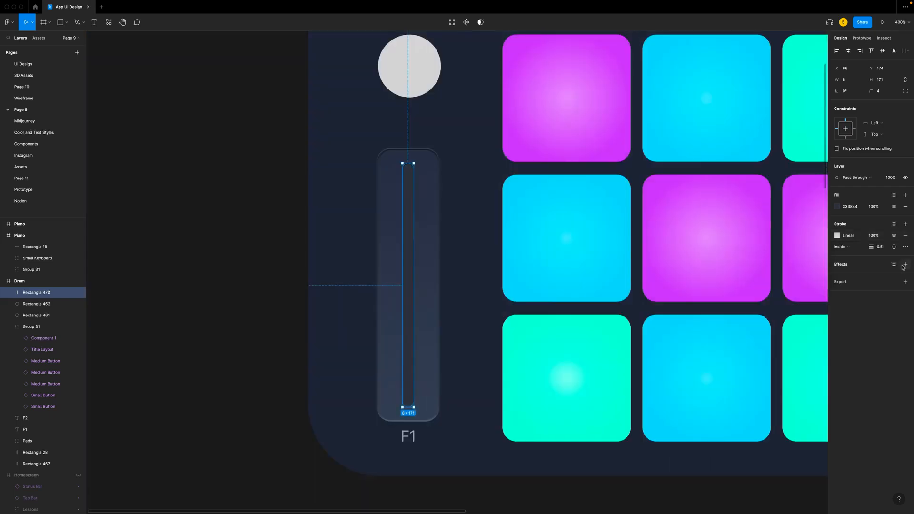
- Add an inner shadow to the centre bar with X and Y offsets of 2
left_click(906, 265)
left_click(855, 277)
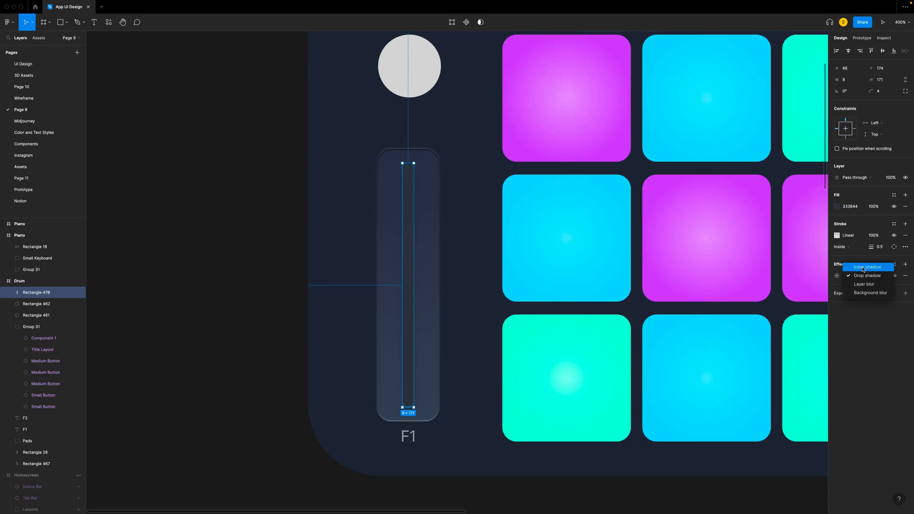
left_click(863, 268)
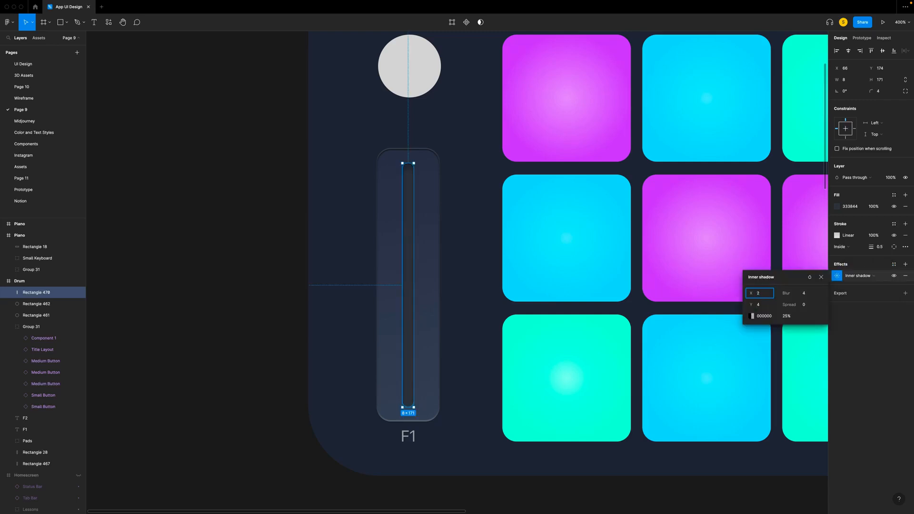
left_click(764, 307)
type("2")
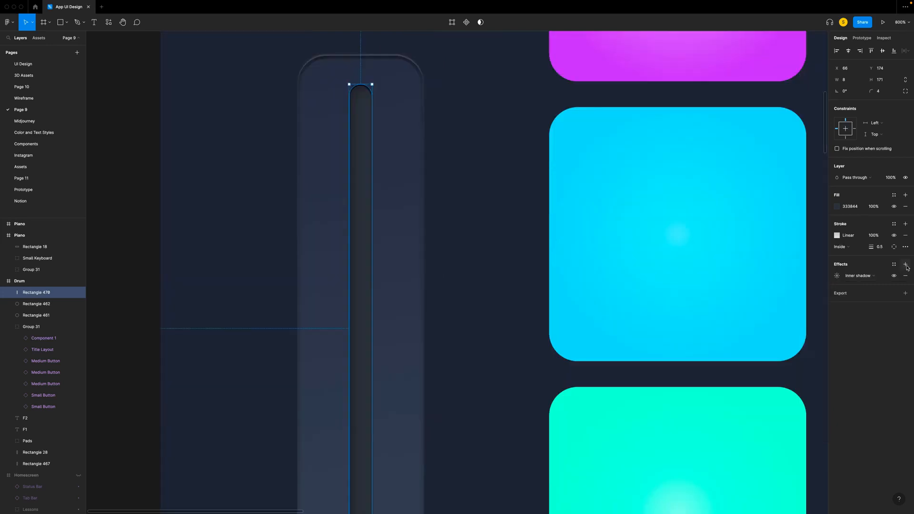
- Add a second inner shadow to the centre bar and open its blur value for editing
left_click(906, 264)
left_click(860, 275)
left_click(861, 268)
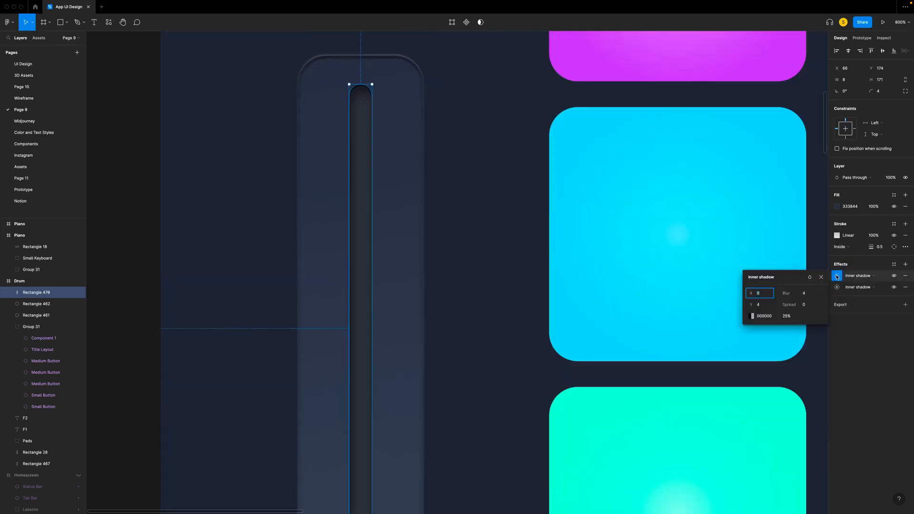
left_click(804, 294)
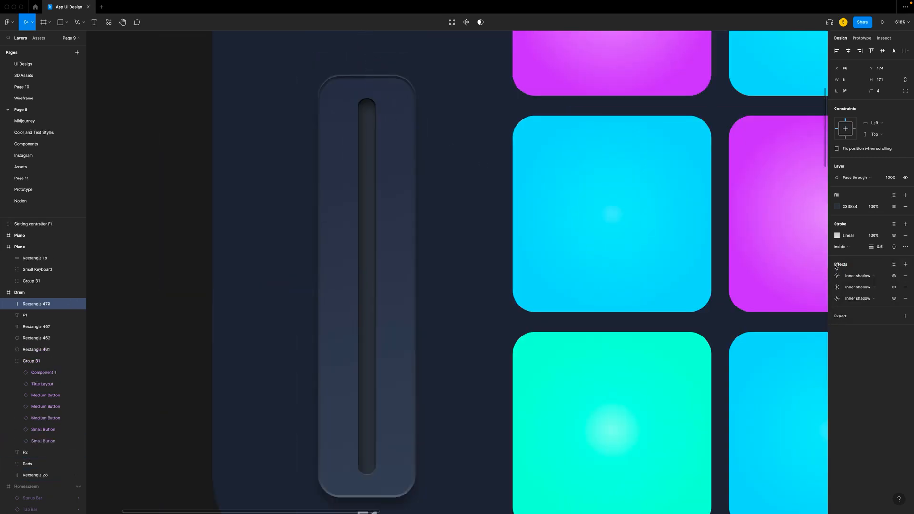
- Give the centre bar's third inner shadow X and Y offsets of -0.5, blur 2 and colour 404655 at 100% opacity
type("-0.5")
key("Tab")
type("-")
left_click(804, 294)
type("2")
left_click(767, 318)
type("404655")
left_click(787, 319)
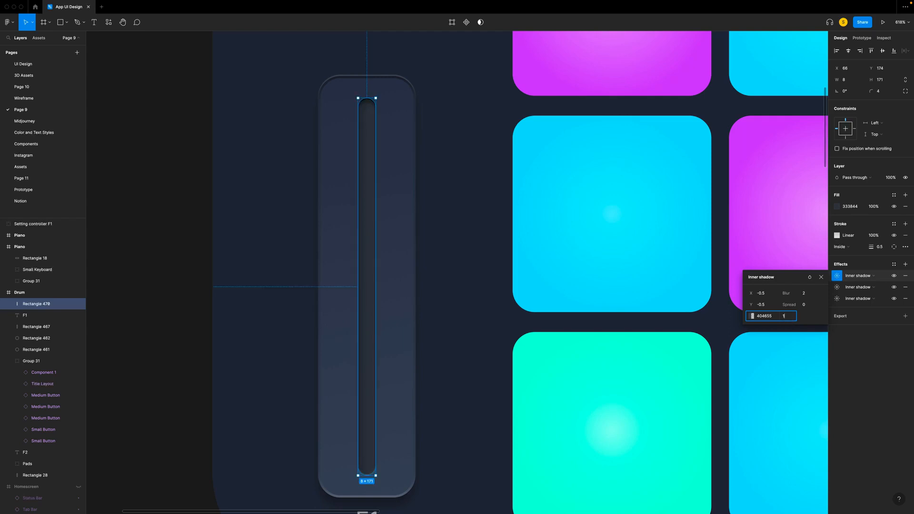
key("Return")
- Lighten the colour of the centre bar's -0.5 offset inner shadow to 4E566A
scroll(384, 92, "up", 5)
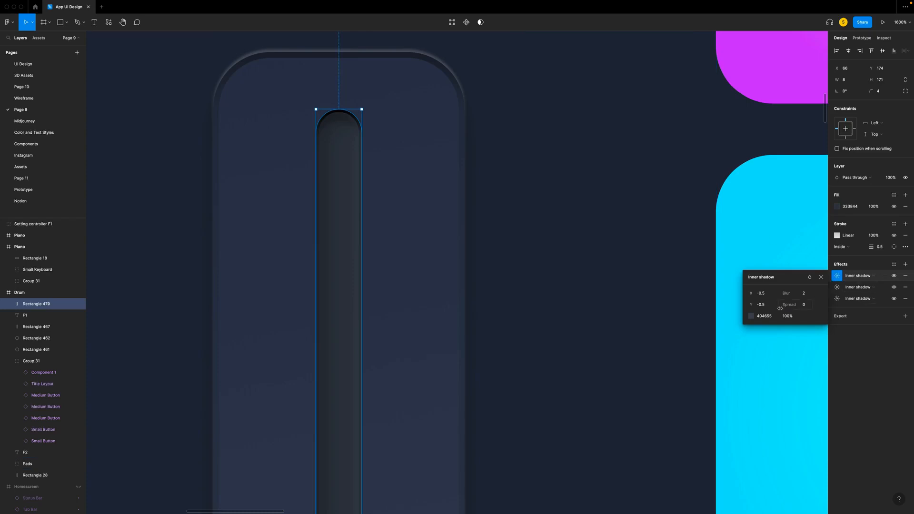
left_click(751, 316)
left_click(679, 374)
left_click_drag(680, 378, 680, 379)
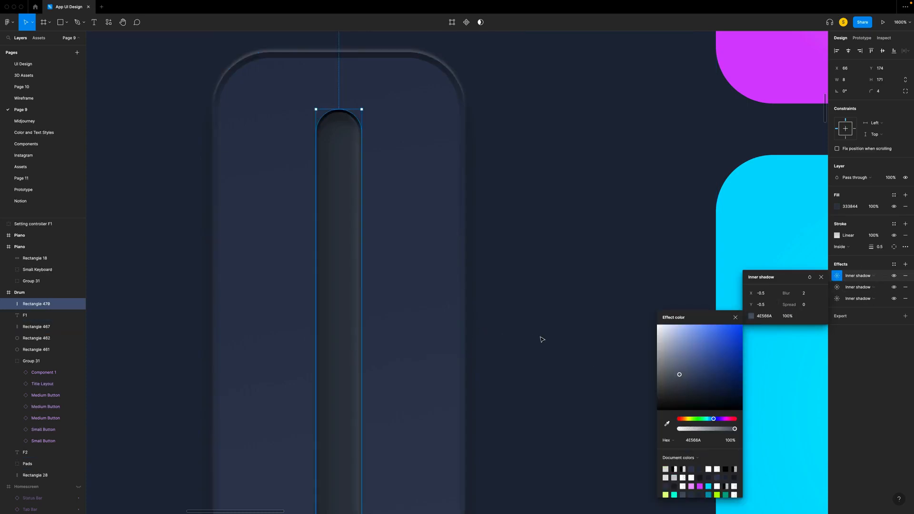
left_click(540, 338)
scroll(541, 338, "left", 3)
scroll(542, 340, "down", 10)
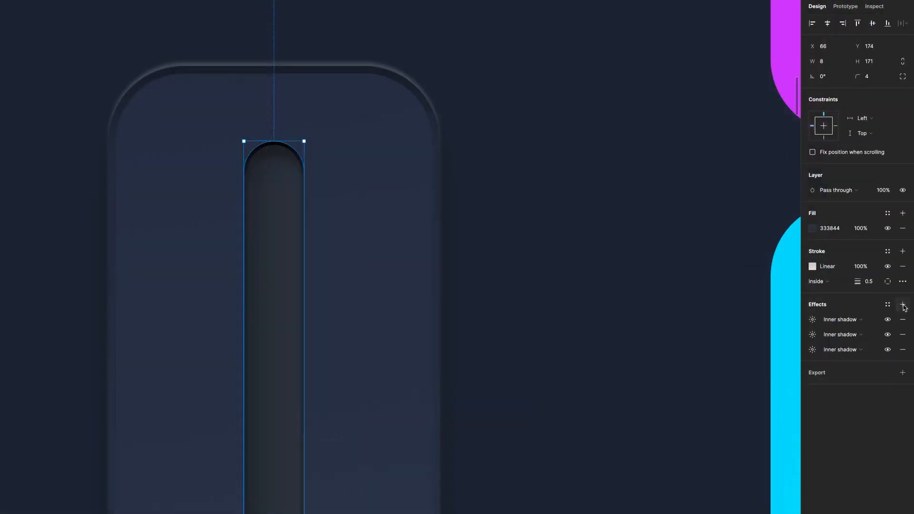
- Add a black drop shadow at 25% opacity to the centre bar and reduce its Y offset and blur
left_click(812, 319)
left_click(710, 357)
type("0.5")
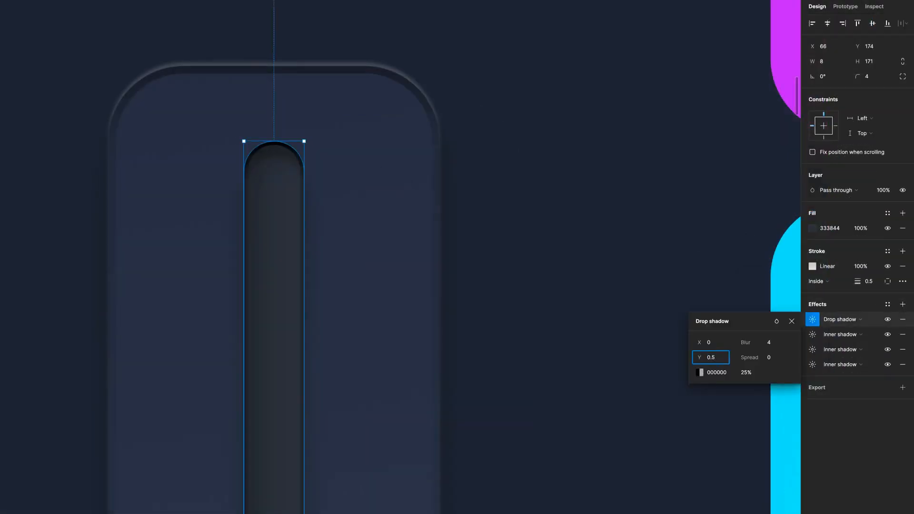
left_click(771, 345)
type("0")
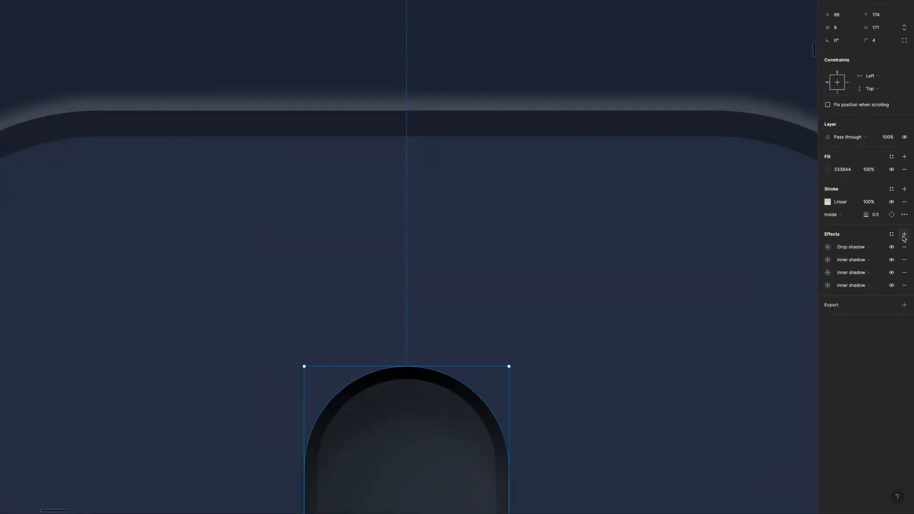
- Add a second drop shadow to the centre bar with Y offset -0.5 and blur 0.5
left_click(828, 246)
left_click(752, 284)
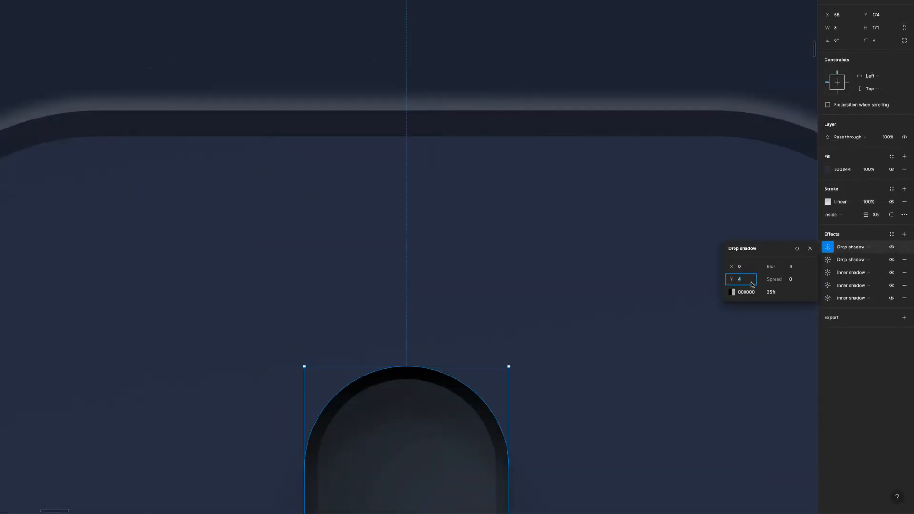
type("-0.5")
left_click(795, 271)
type("0.5")
- Set the -0.5 offset drop shadow's colour to FFFFFF at 15% opacity
left_click(732, 292)
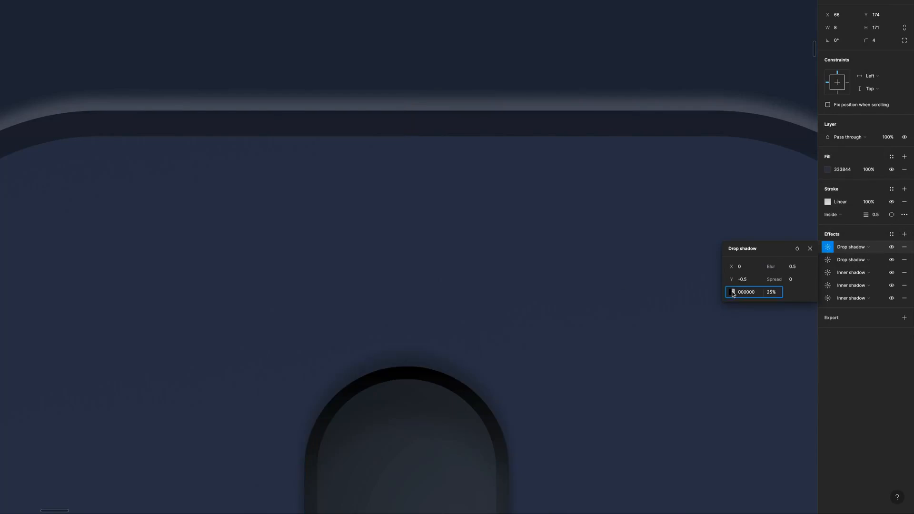
left_click_drag(626, 397, 555, 148)
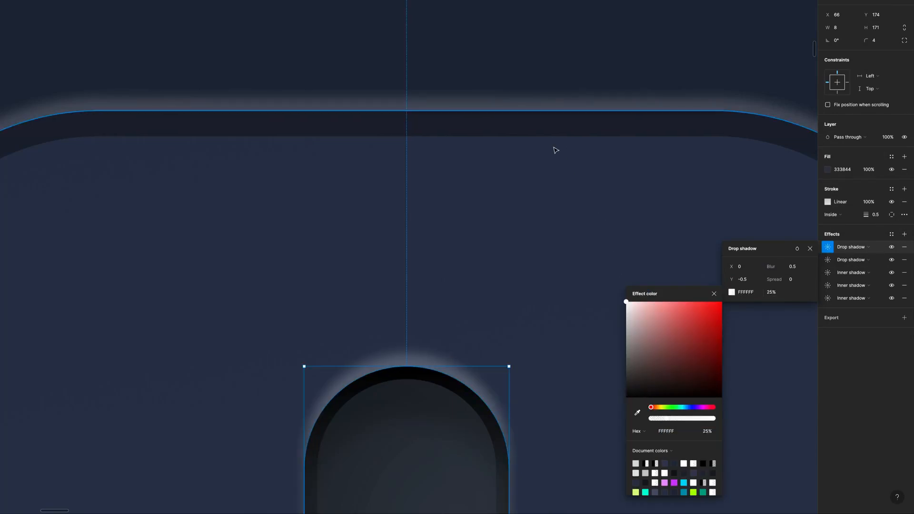
left_click(709, 433)
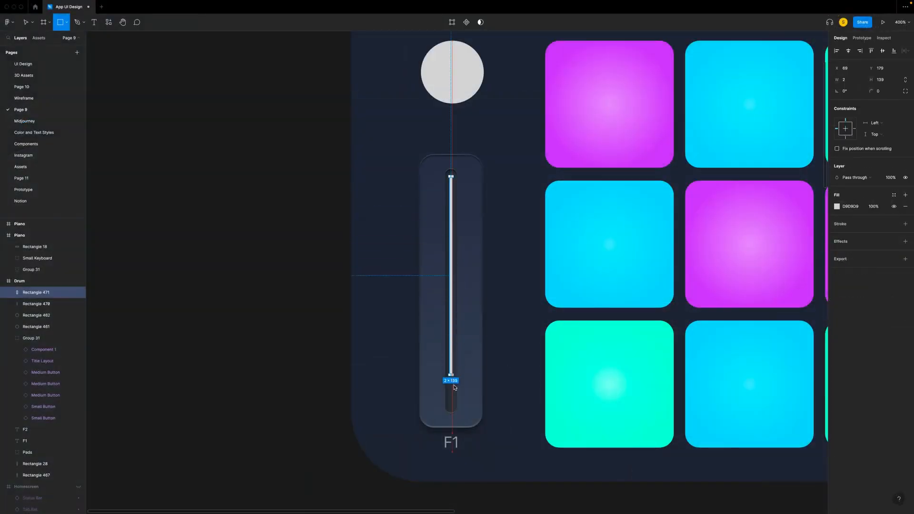
- Draw a 2 px wide vertical bar inside the F1 slider's centre slot and set its height to 163 px
left_click_drag(451, 377, 452, 405)
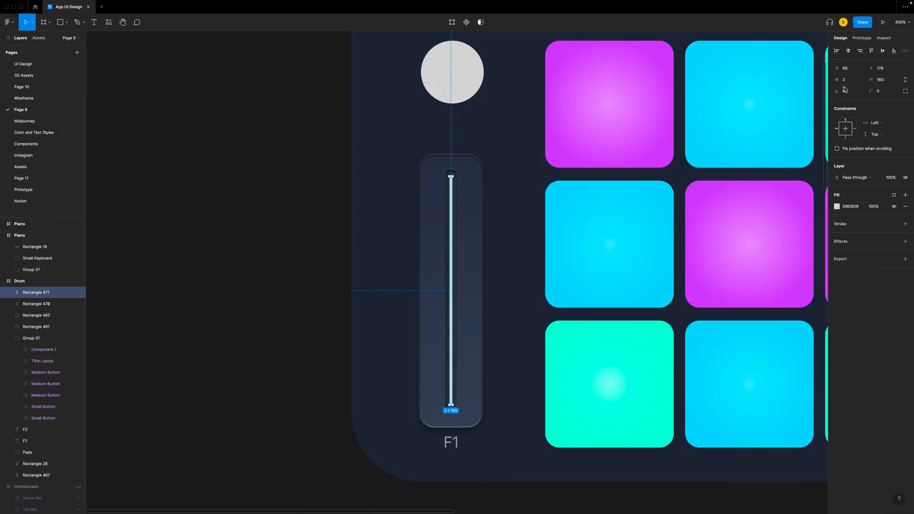
left_click(880, 80)
type("163")
key("Return")
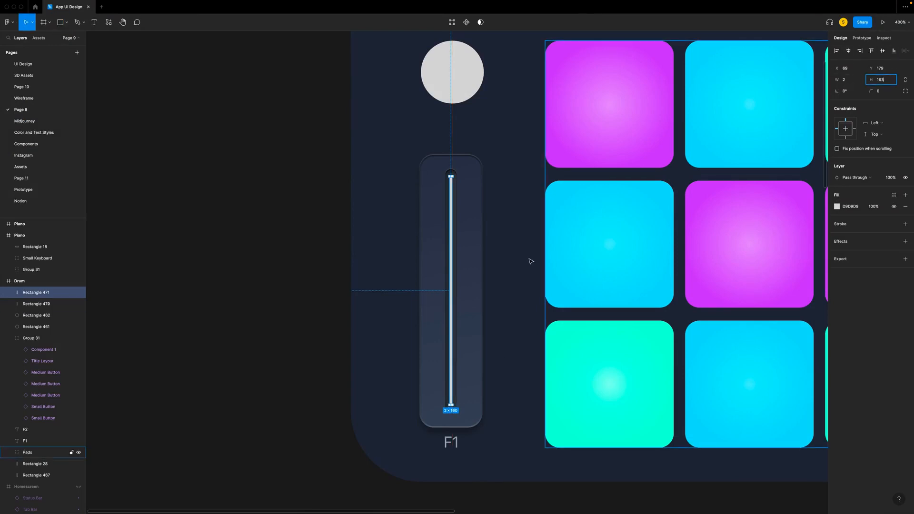
- Fill the 2 px bar with black and set its corner radius to 1
scroll(567, 239, "right", 3)
left_click(837, 206)
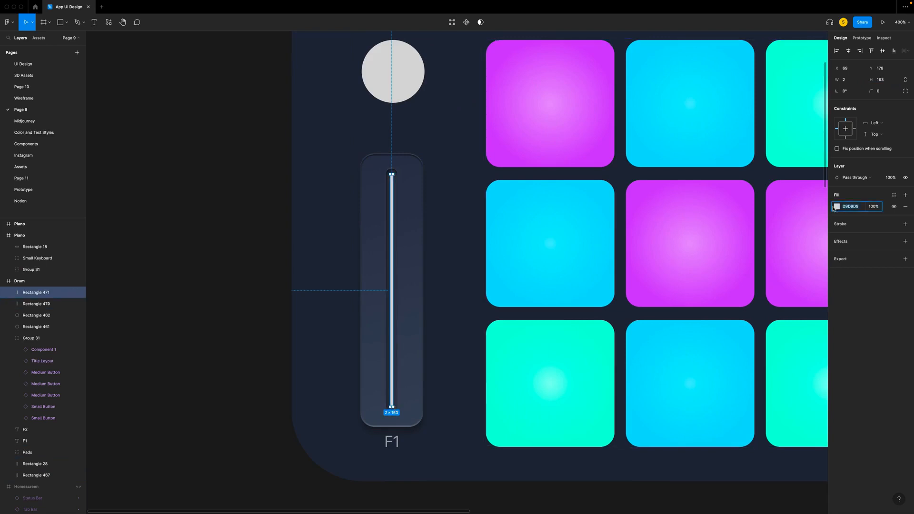
left_click_drag(744, 229, 672, 385)
left_click(886, 92)
type("1")
key("Return")
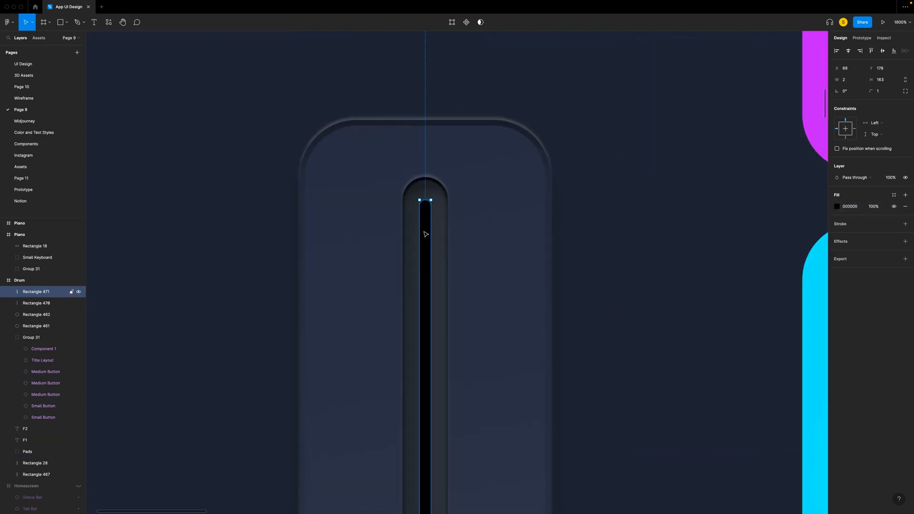
- Duplicate the black 2 px bar and set the copy's fill to 0DFFDD
key("super+d")
left_click(850, 206)
type("0DFFD")
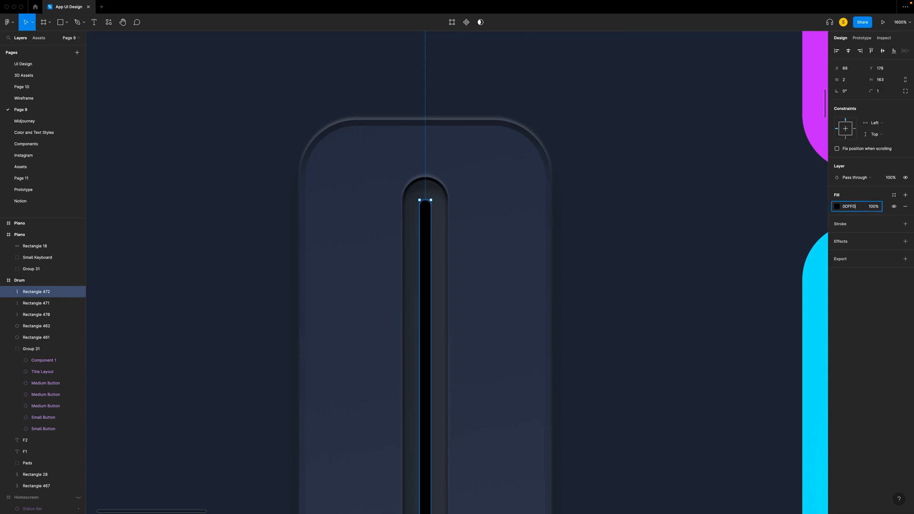
type("D")
key("Return")
- Set the turquoise bar's height to 133 px and move it down to Y 208, flush with the black bar's lower end
left_click(882, 80)
type("133")
key("Return")
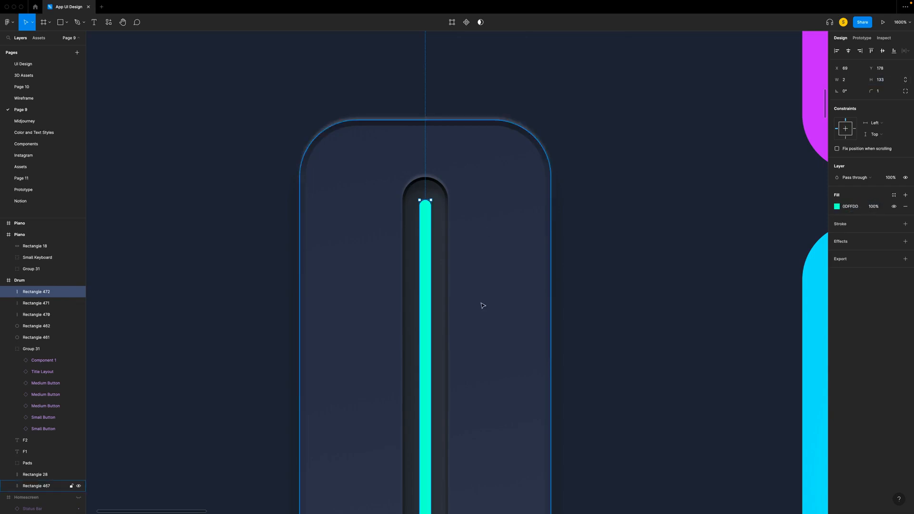
scroll(482, 305, "down", 3, "ctrl")
scroll(482, 305, "down", 8)
key("Down")
key("Down")
key("shift+Down")
key("shift+Down")
key("shift+Down")
key("Up")
key("Up")
key("Up")
key("Up")
key("Down")
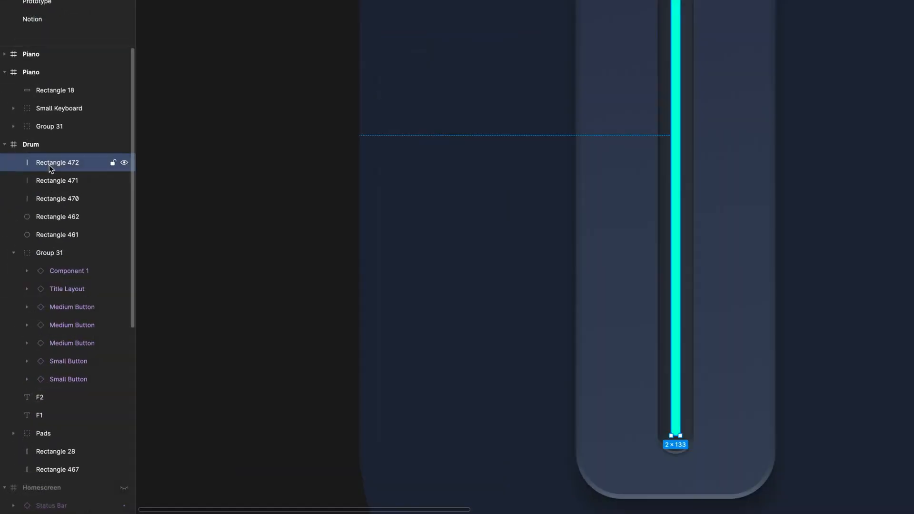
- Duplicate the turquoise bar and apply a layer blur of 3 to the lower copy as a glow
key("ctrl+d")
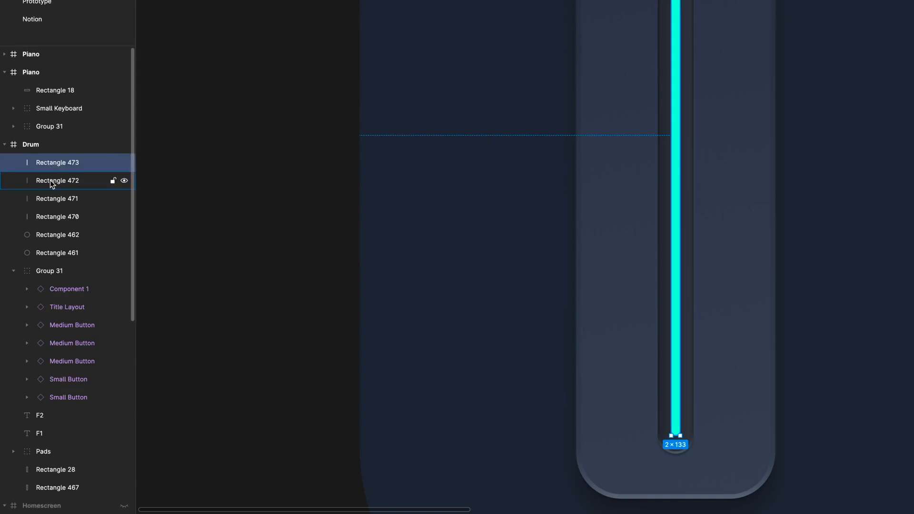
left_click(50, 180)
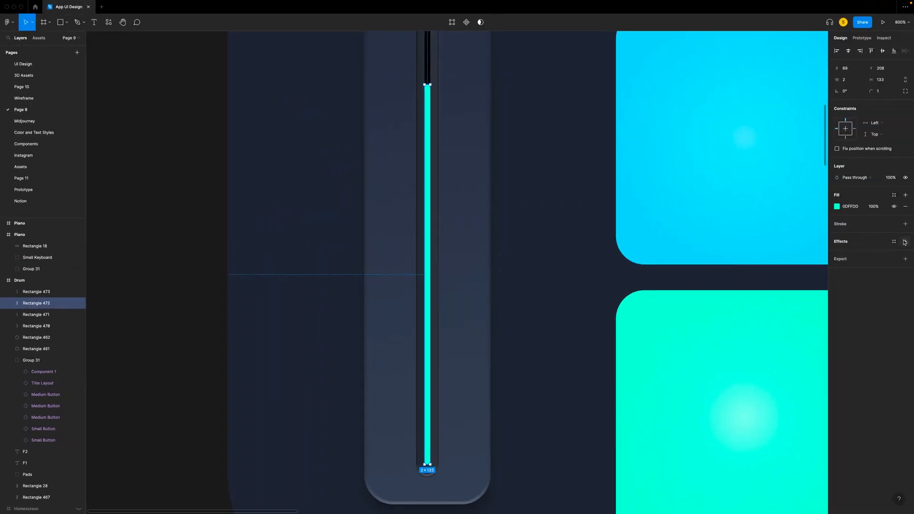
left_click(905, 241)
left_click(859, 253)
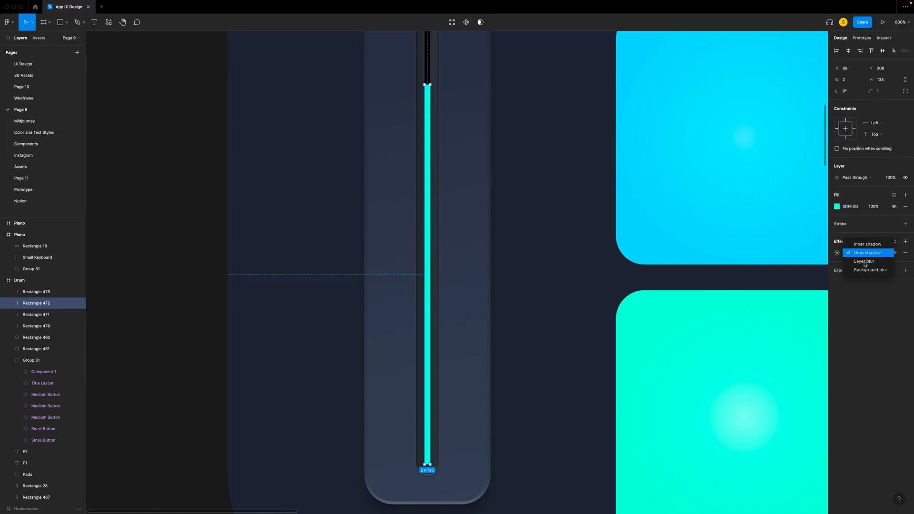
left_click(866, 261)
left_click(837, 252)
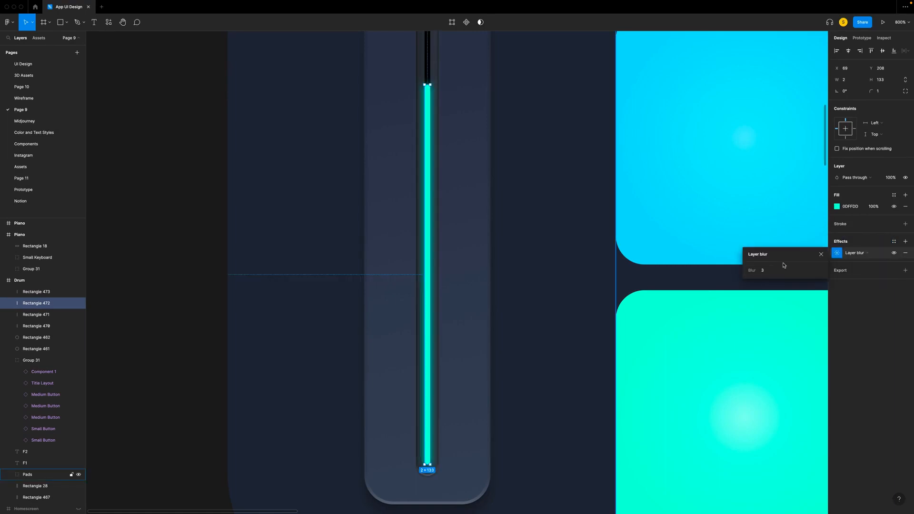
left_click(574, 296)
- Draw a rectangle across the upper part of the F1 slider as its handle and size it to 36 × 30 px
scroll(575, 296, "up", 3)
key("r")
left_click_drag(367, 162, 488, 235)
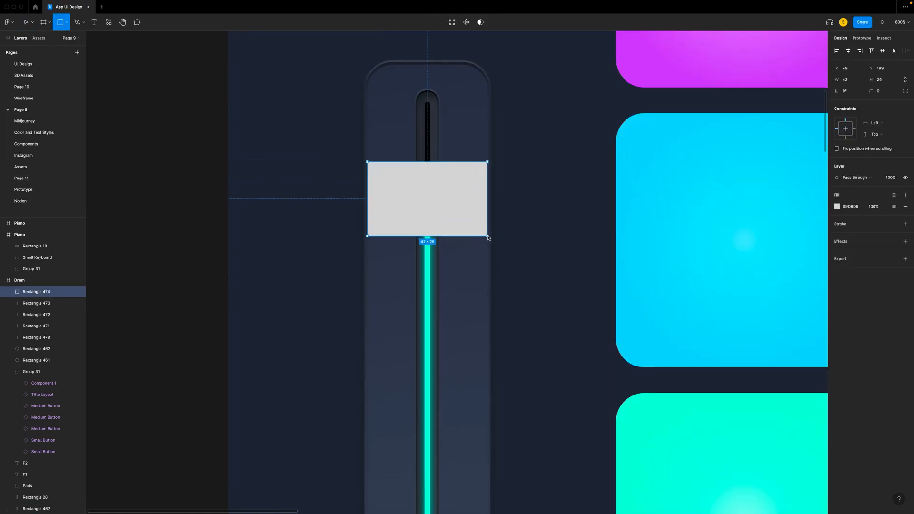
left_click(853, 82)
type("36")
key("Tab")
type("30")
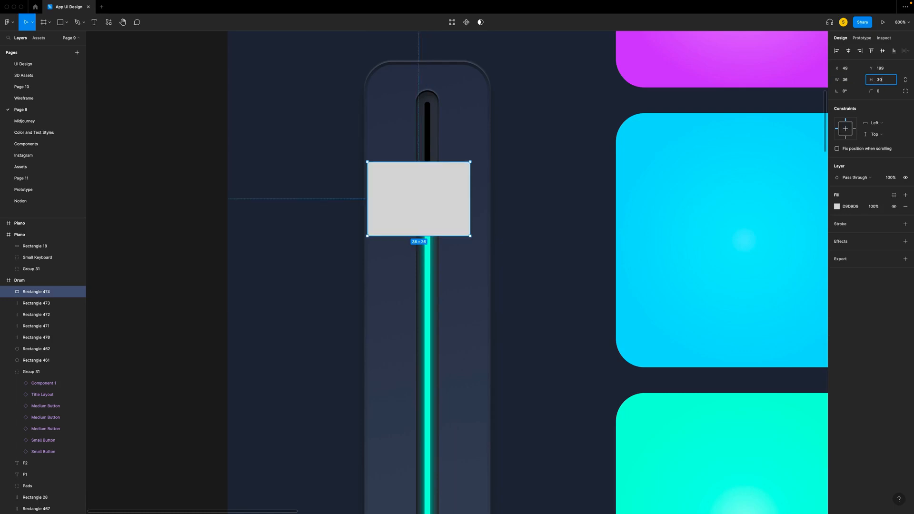
key("Return")
- Centre the handle rectangle horizontally on the F1 slider and set its corner radius to 10
left_click_drag(414, 186, 425, 190)
left_click(878, 91)
type("10")
key("Return")
- Give the slider handle a linear gradient fill with 4D556D as the upper stop's colour
left_click(837, 206)
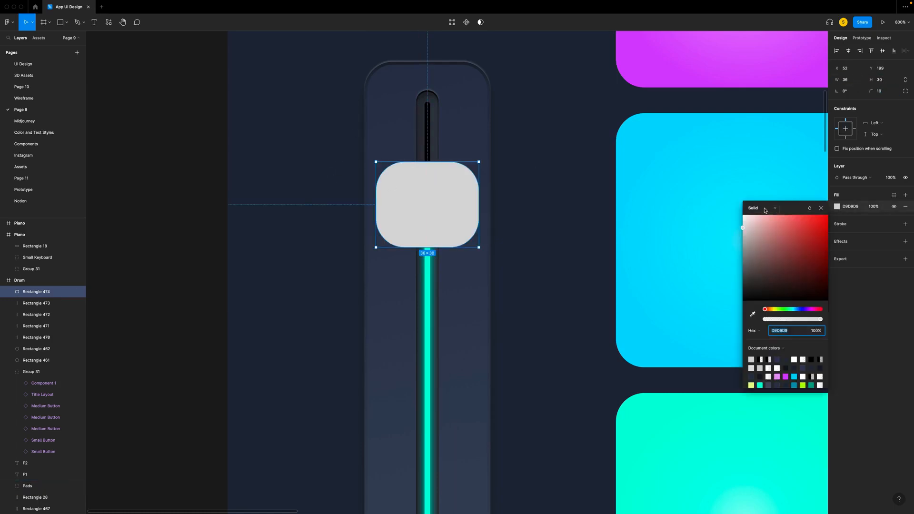
left_click(761, 208)
left_click(761, 217)
left_click(786, 356)
type("4")
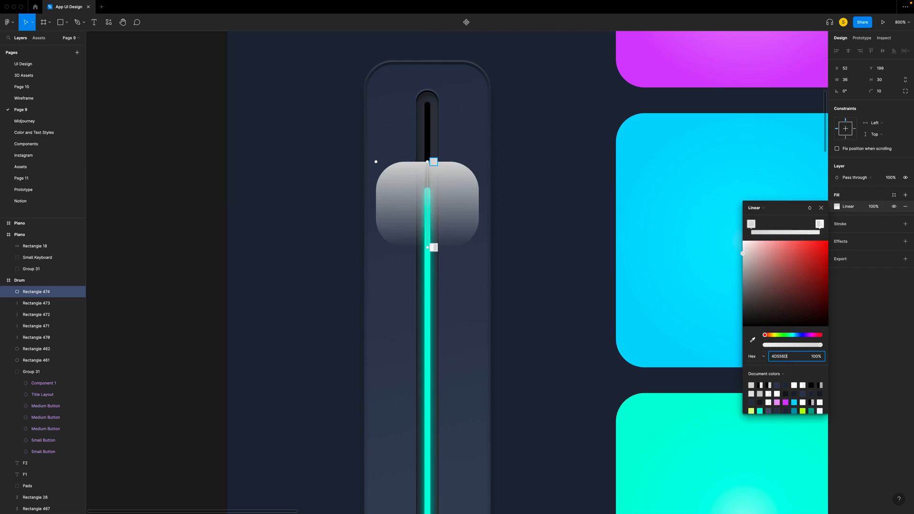
type("D556D")
key("Return")
- Set the lower stop of the handle's gradient to 2D344B at 100% opacity
left_click(433, 248)
type("2")
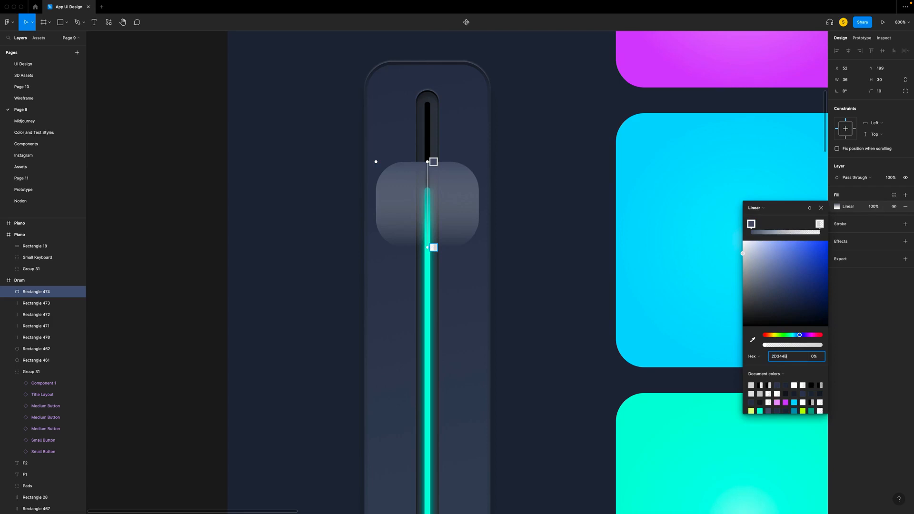
type("D344B")
key("Return")
left_click_drag(777, 347, 899, 355)
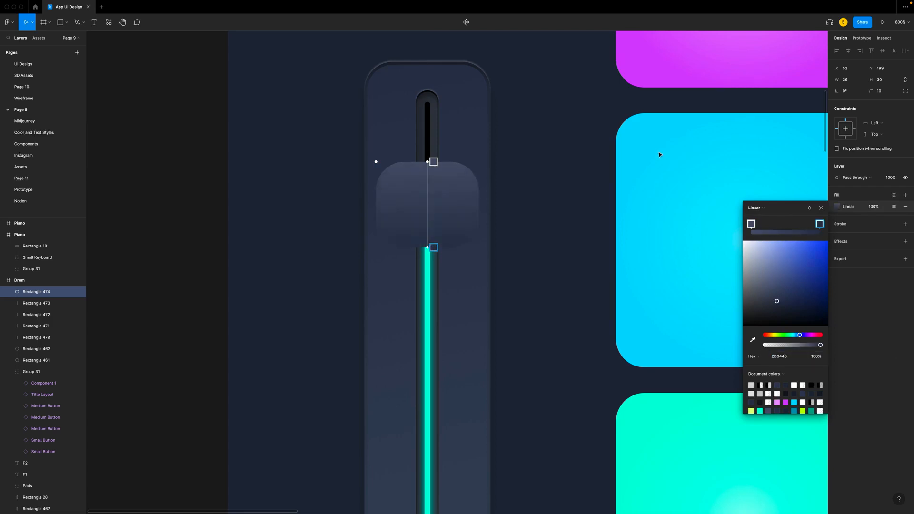
left_click(821, 208)
- Add an inside stroke with a thickness of 0.5 to the handle
left_click(906, 224)
left_click(877, 247)
type("0")
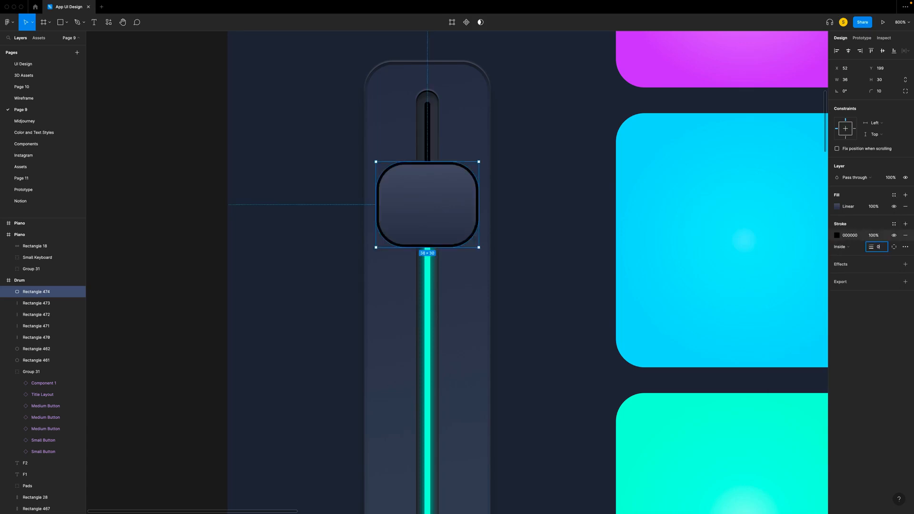
type(".5")
- Change the handle's stroke to a linear gradient with a fully opaque white stop and set the stroke's opacity to 30%
left_click(837, 235)
left_click(768, 242)
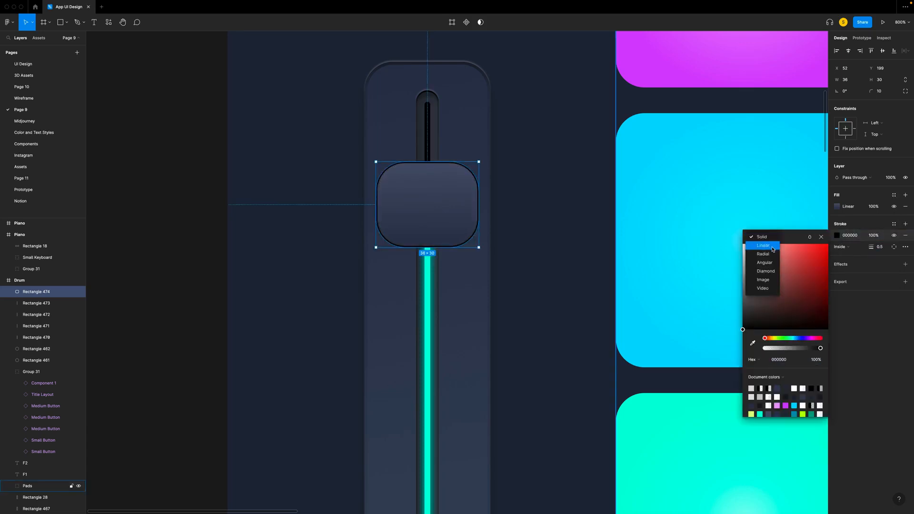
left_click(759, 251)
left_click_drag(742, 356, 742, 268)
left_click_drag(764, 374, 862, 375)
left_click(821, 237)
left_click(873, 236)
type("30")
key("Return")
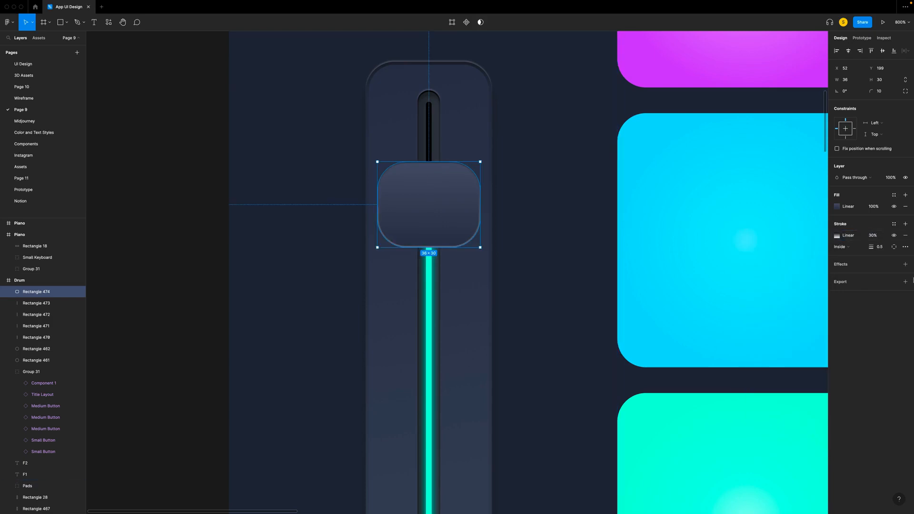
- Add a drop shadow to the handle with a Y offset of 20 and a blur of 30
left_click(906, 264)
left_click(838, 276)
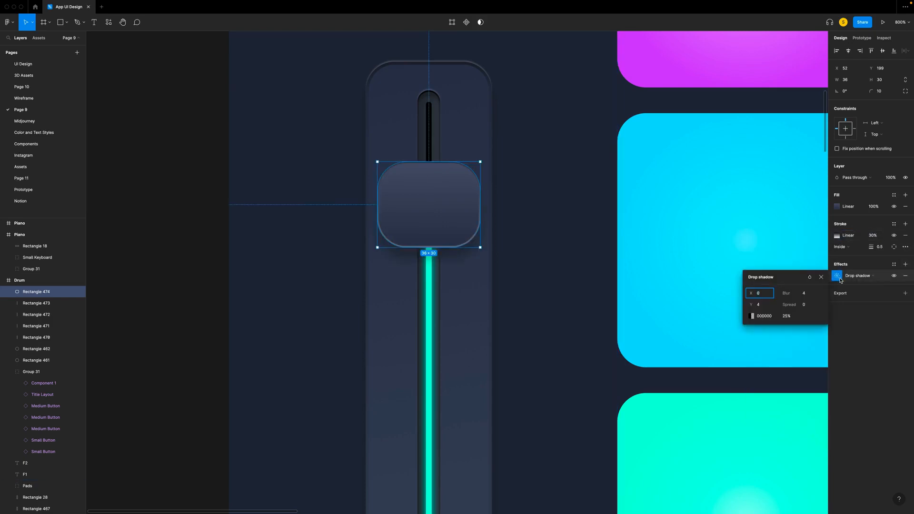
left_click(765, 305)
key("Tab")
key("Return")
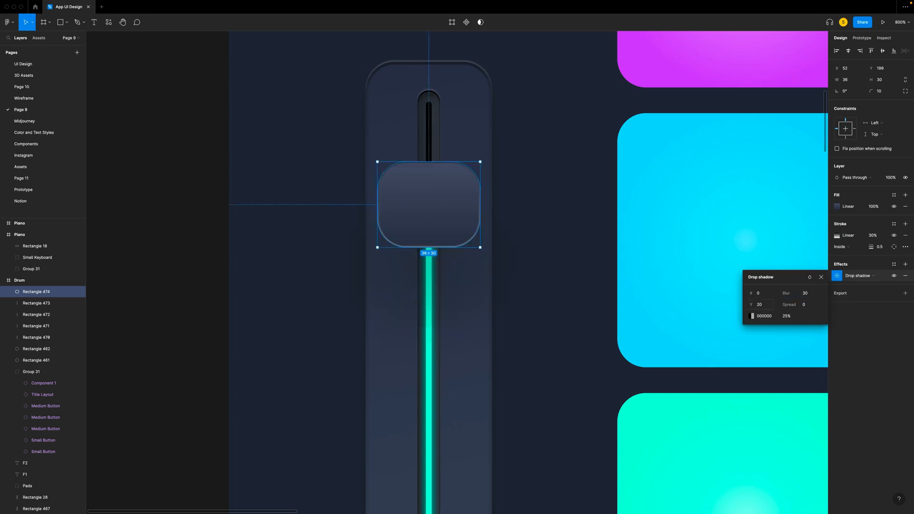
left_click(821, 277)
- Add a second drop shadow to the handle with Y offset 6, blur 10 and 30% opacity
left_click(906, 264)
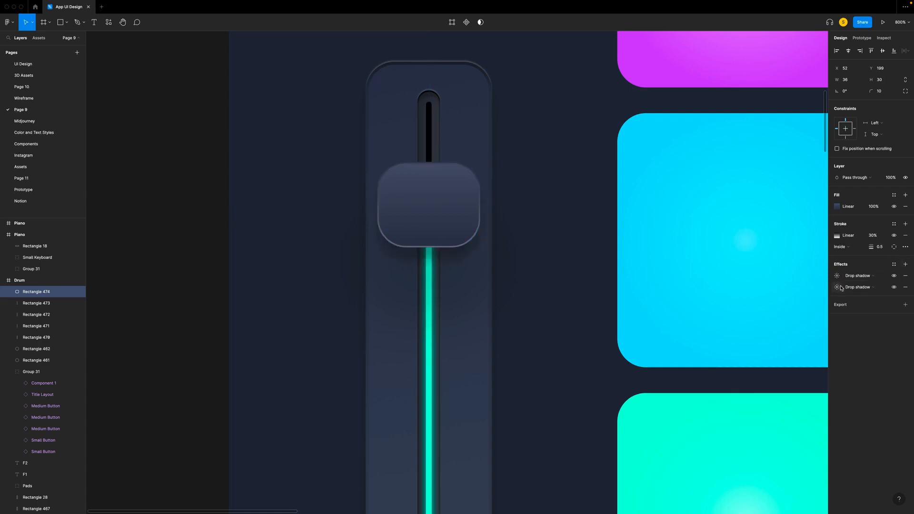
left_click(837, 276)
left_click(765, 295)
left_click(767, 306)
left_click(807, 294)
type("10")
left_click(786, 316)
type("30")
key("Return")
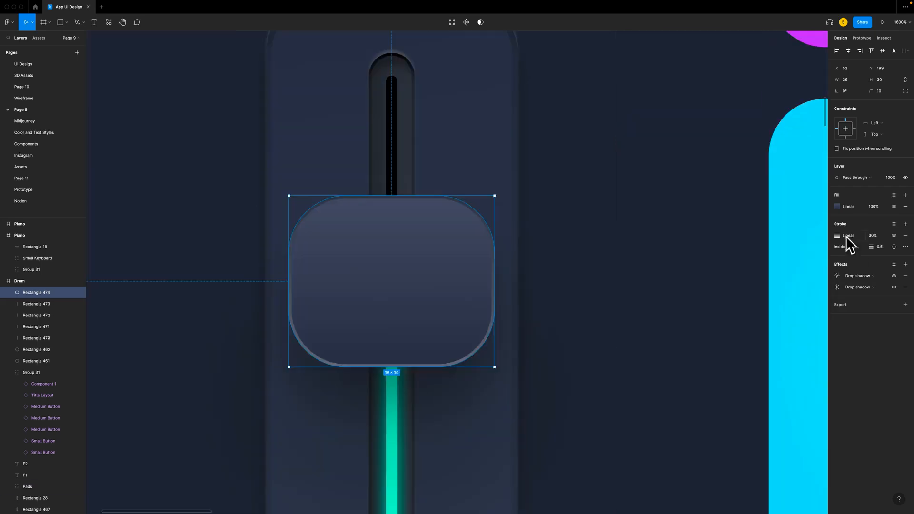
- Adjust the handle's stroke gradient so that its light end lies along the handle's upper edge
left_click(837, 237)
mouse_move(393, 197)
left_mouse_down()
mouse_move(467, 249)
mouse_move(436, 371)
mouse_move(363, 341)
mouse_move(370, 218)
mouse_move(380, 197)
left_mouse_up()
left_click_drag(390, 367, 384, 367)
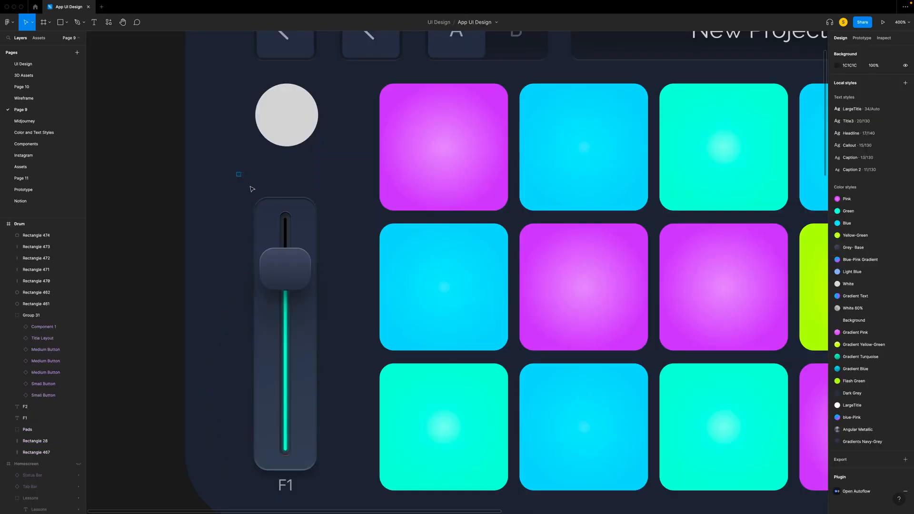
- Group all parts of the slider together with its F1 label and name the group "Setting controller F1"
left_click_drag(252, 189, 346, 508)
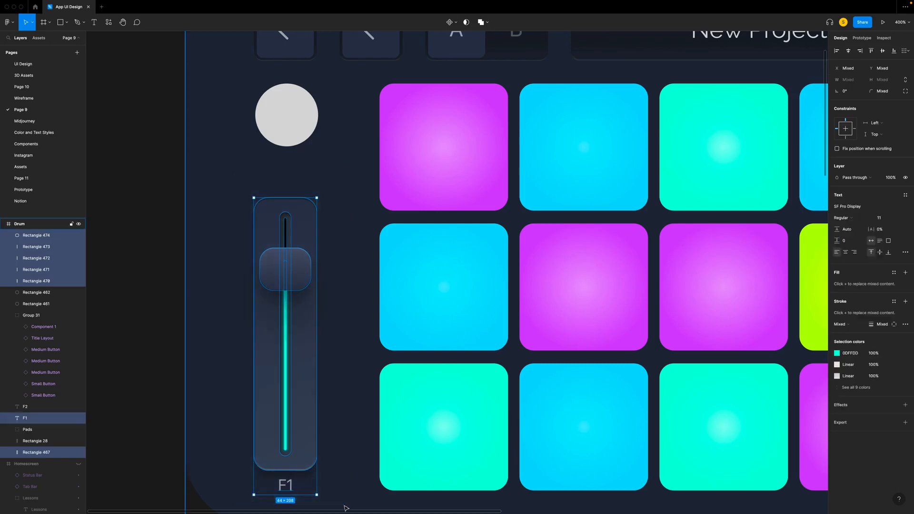
key("super+g")
double_click(36, 239)
type("sE")
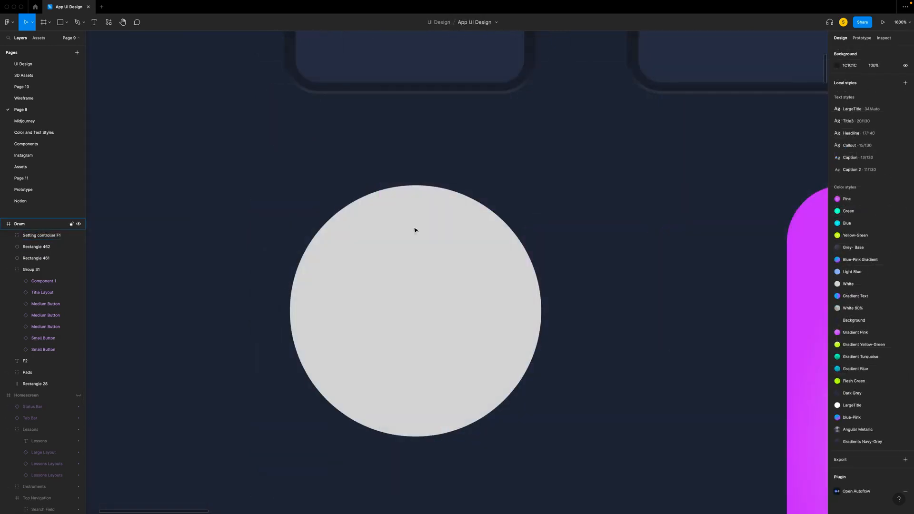
- Copy the slider handle's properties and paste them onto the circle above the F1 slider
left_click(419, 261)
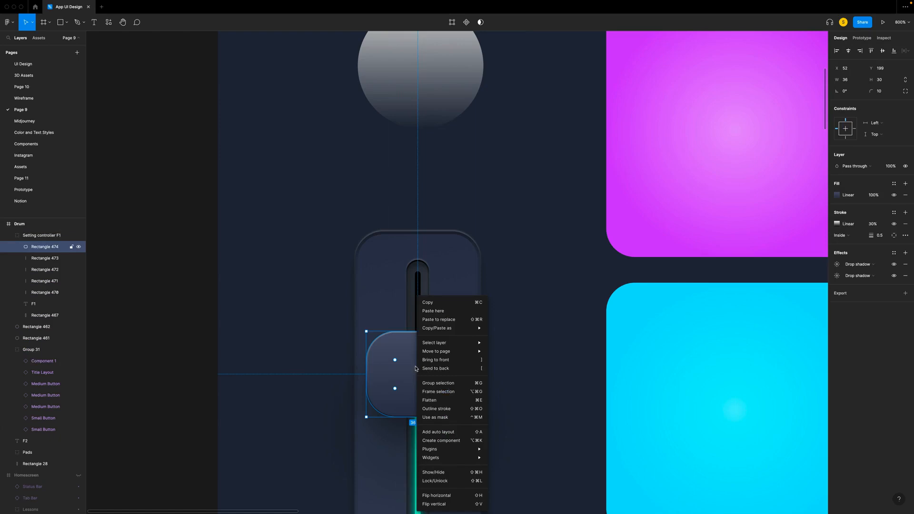
mouse_move(476, 328)
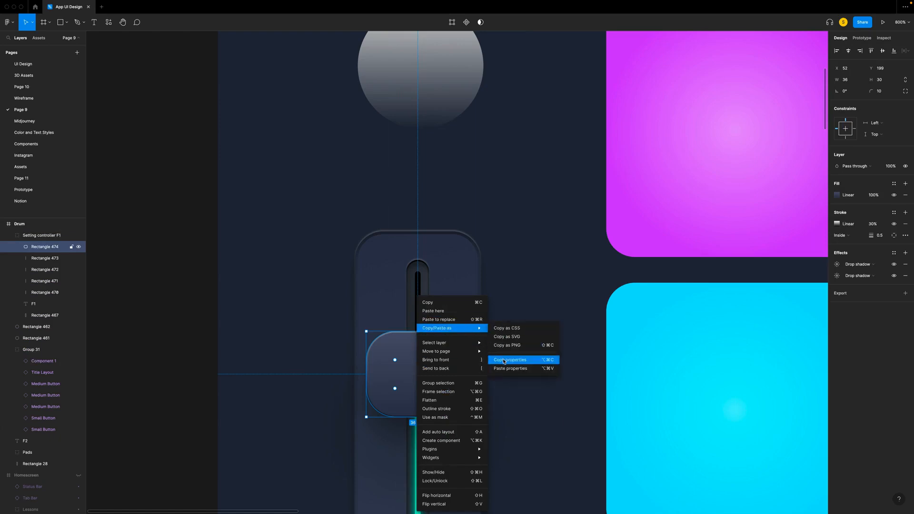
left_click(504, 360)
scroll(451, 156, "up", 5)
left_click(440, 203)
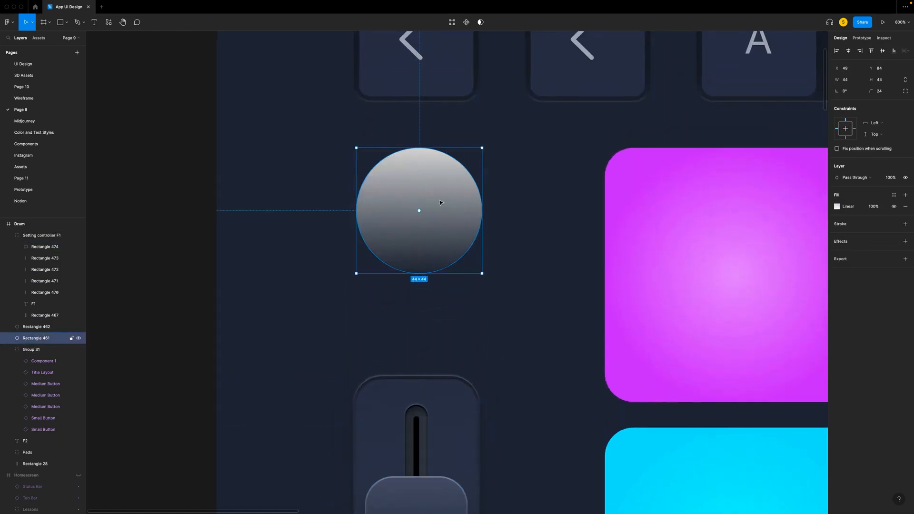
right_click(441, 203)
mouse_move(476, 232)
left_click(548, 271)
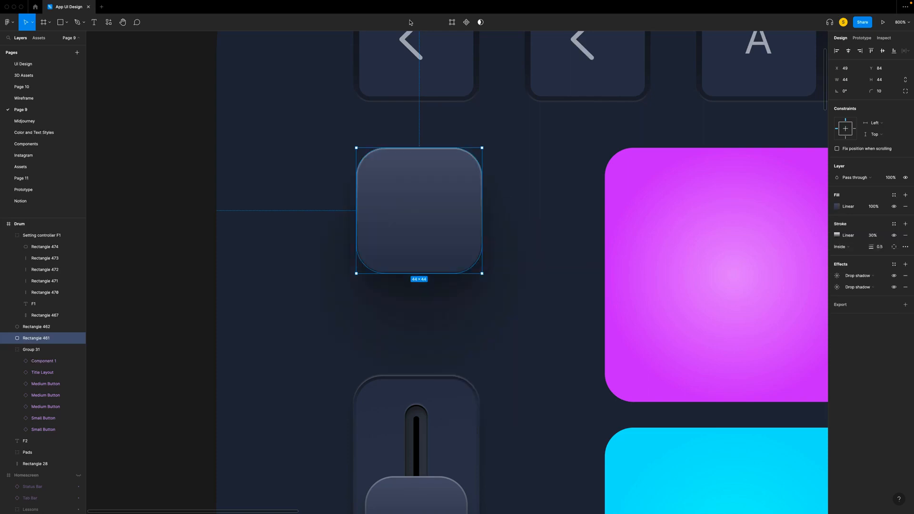
- Set the corner radius of the shape above the F1 slider to 50 to make it round again
scroll(779, 217, "up", 2)
left_click(882, 94)
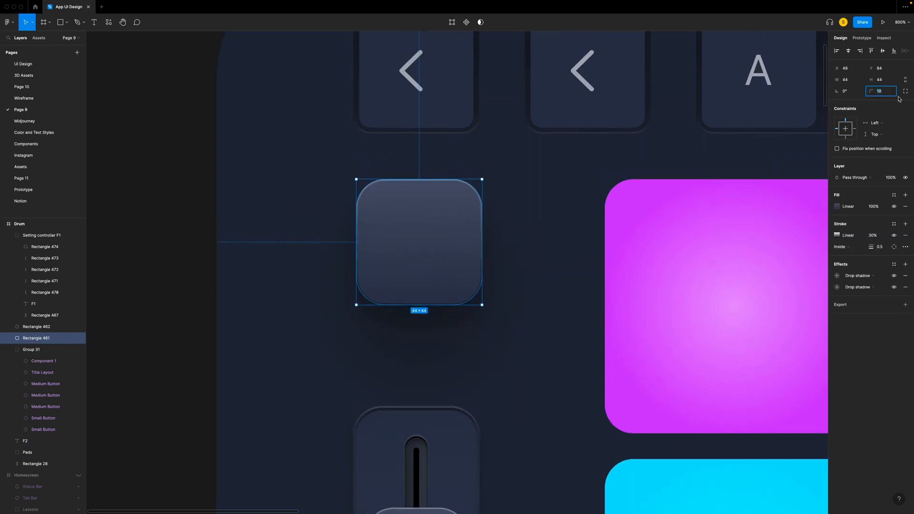
type("50")
key("Return")
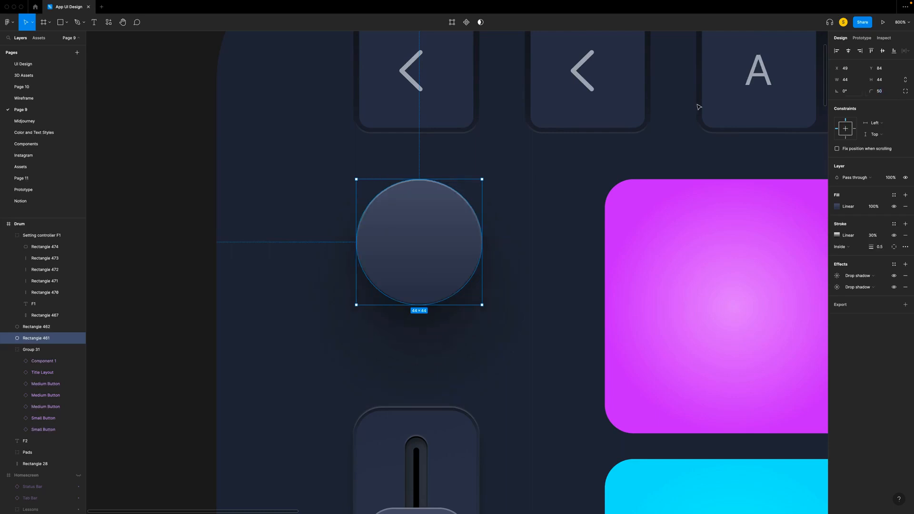
- Remove the circle's stroke and its smaller drop shadow, and adjust the Y offset of the remaining shadow
key("super+equal")
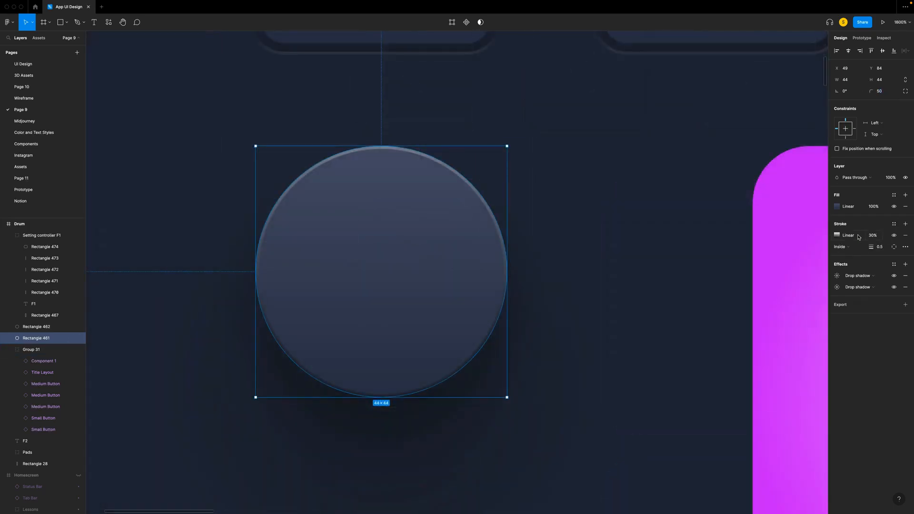
left_click(905, 235)
left_click(895, 254)
left_click(905, 253)
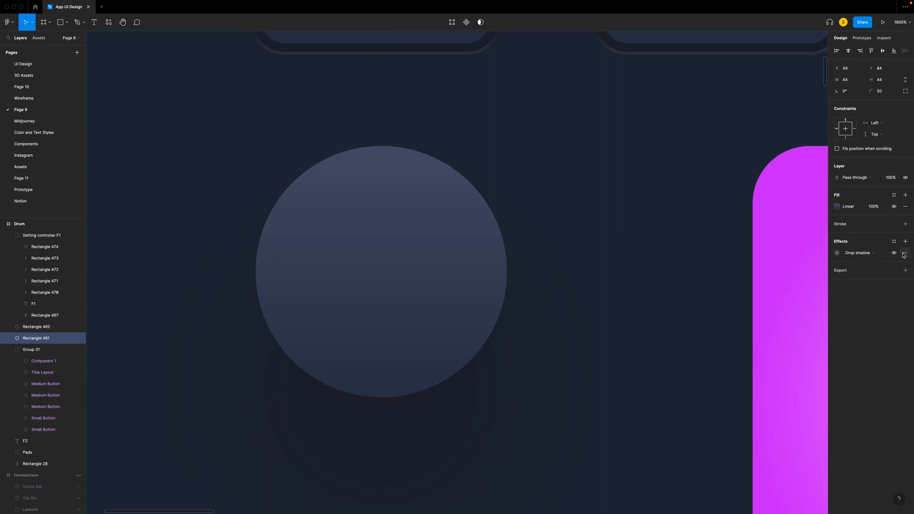
left_click(837, 253)
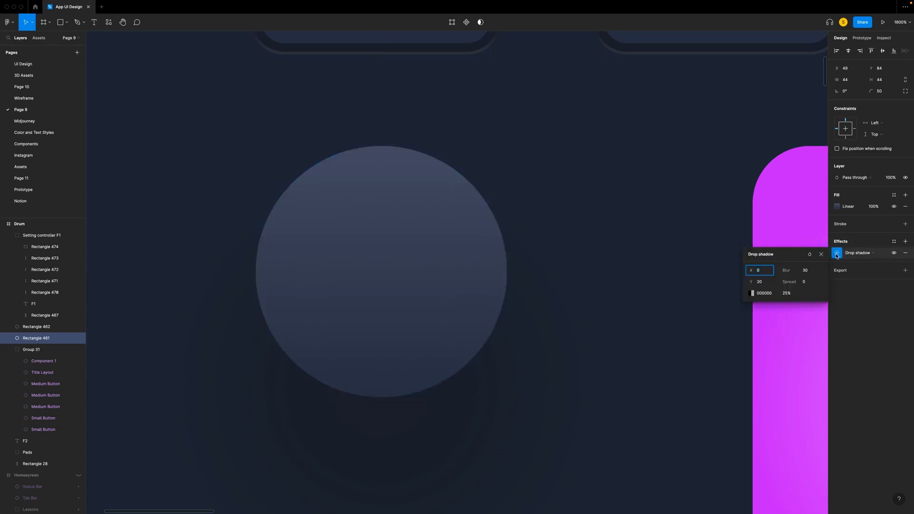
left_click(762, 285)
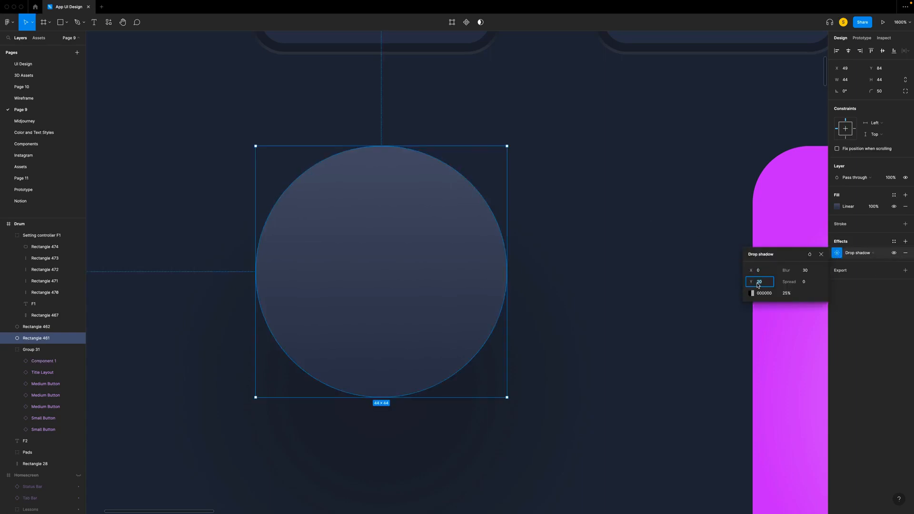
- Draw a 42 × 42 px ellipse centred on the circle above the F1 slider
key("o")
left_click_drag(307, 191, 486, 430)
left_click_drag(438, 371, 393, 332)
- Give the ellipse a metallic angular gradient of four stops alternating between light (BABEDB, 949AB8) and dark (such as 23283B)
left_click(838, 208)
left_click(761, 208)
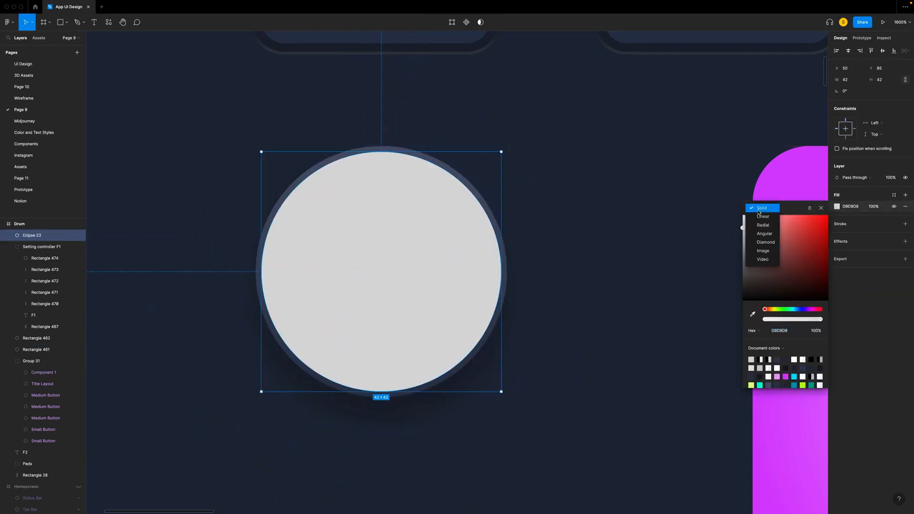
left_click(763, 234)
left_click_drag(381, 399, 414, 149)
left_click(255, 271)
left_click(506, 269)
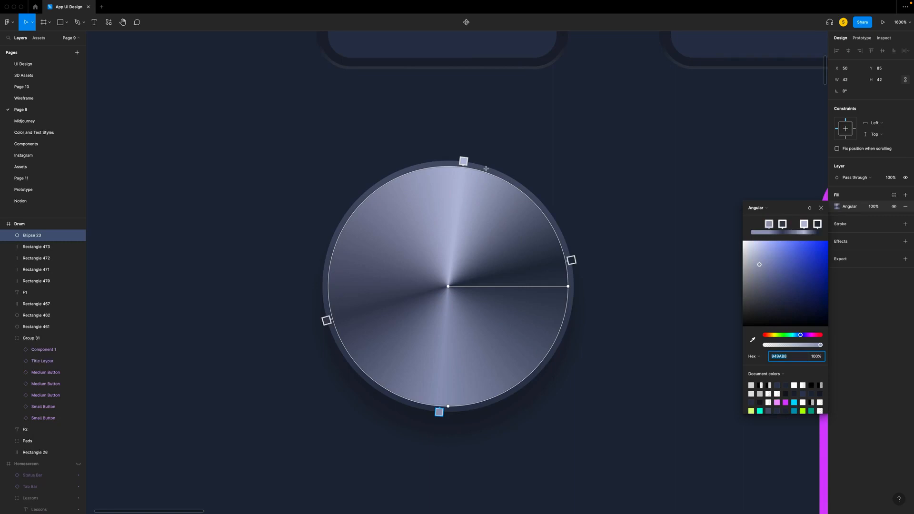
left_click(463, 162)
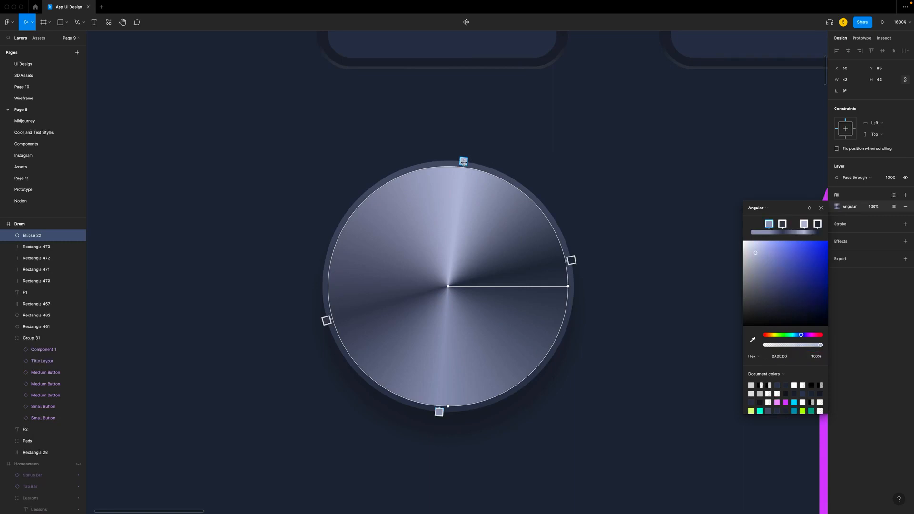
left_click(572, 259)
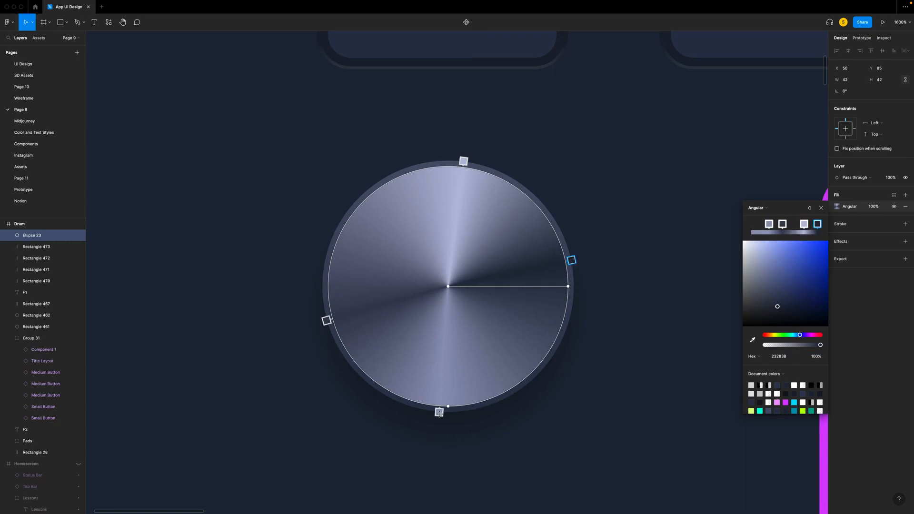
left_click(439, 412)
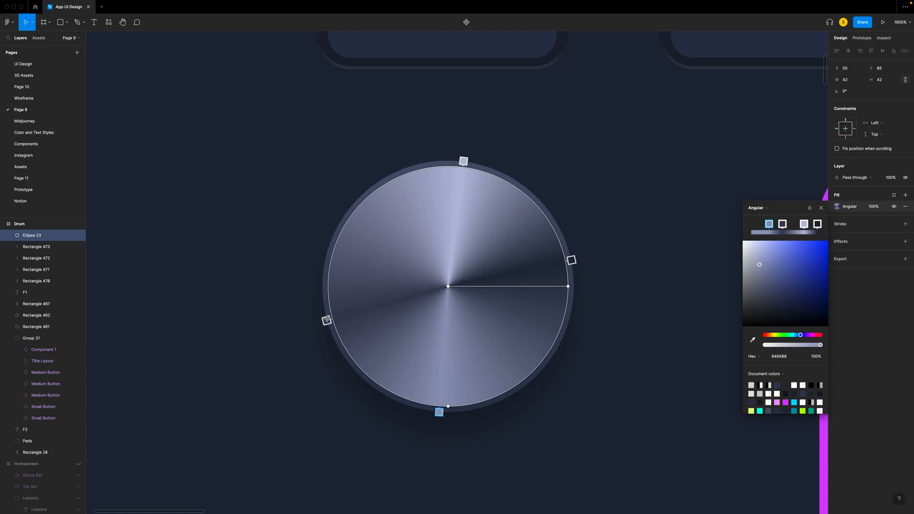
left_click(327, 320)
left_click(820, 208)
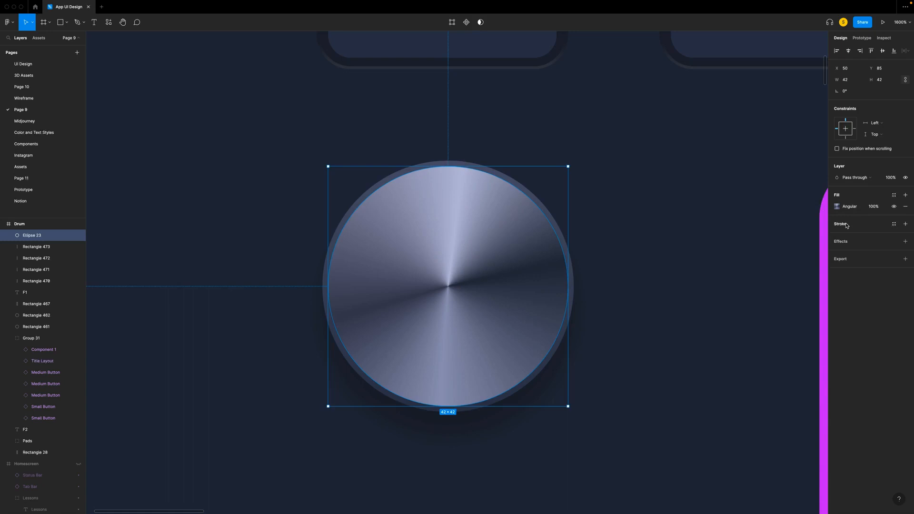
- Add a 0.5 inside stroke to the ellipse with a linear black gradient, 60% opacity at the upper stop and 30% at the lower
left_click(841, 224)
left_click(837, 235)
left_click(761, 237)
left_click(763, 245)
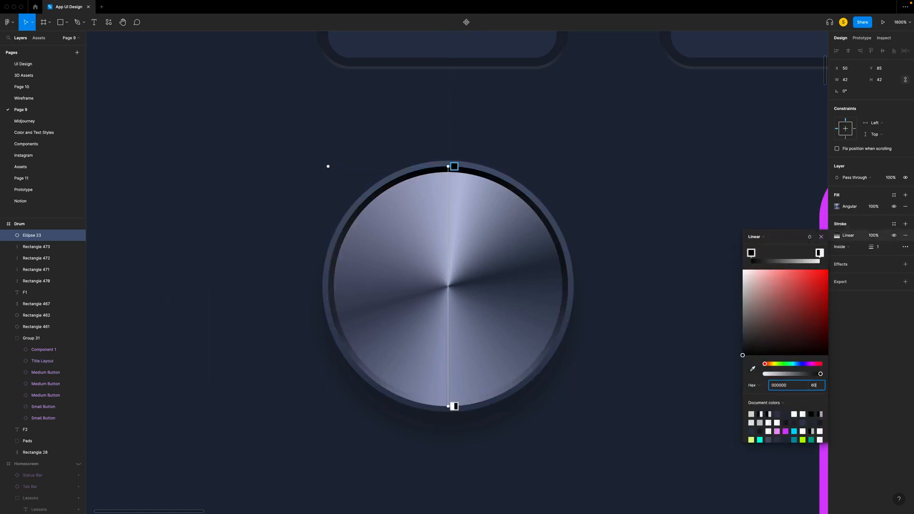
left_click(454, 406)
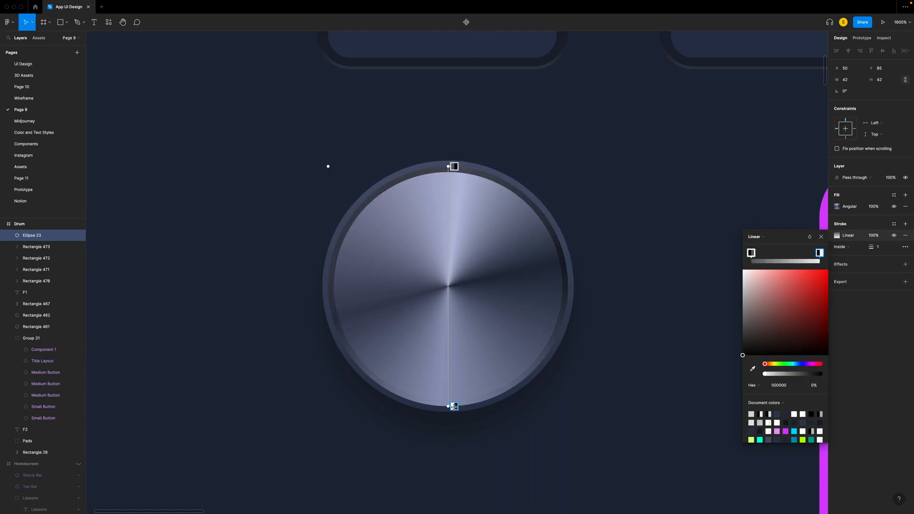
left_click(819, 387)
type("30")
key("Return")
left_click(879, 249)
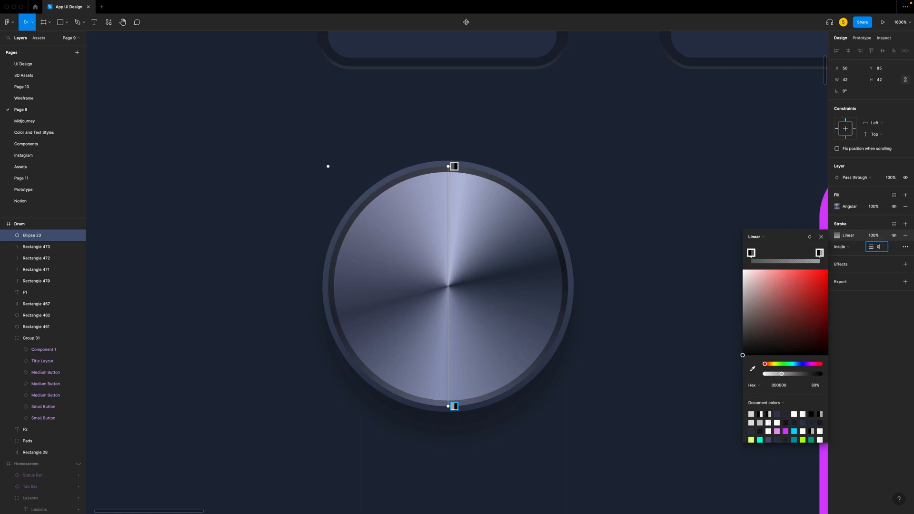
key("Return")
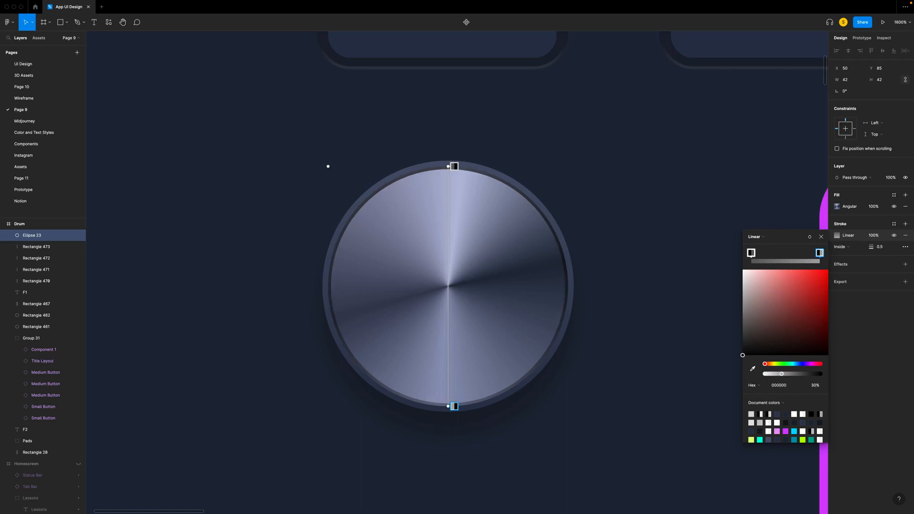
- Group the ellipse with the circle behind it and name the group "Metallic Button"
left_click_drag(283, 137, 667, 459)
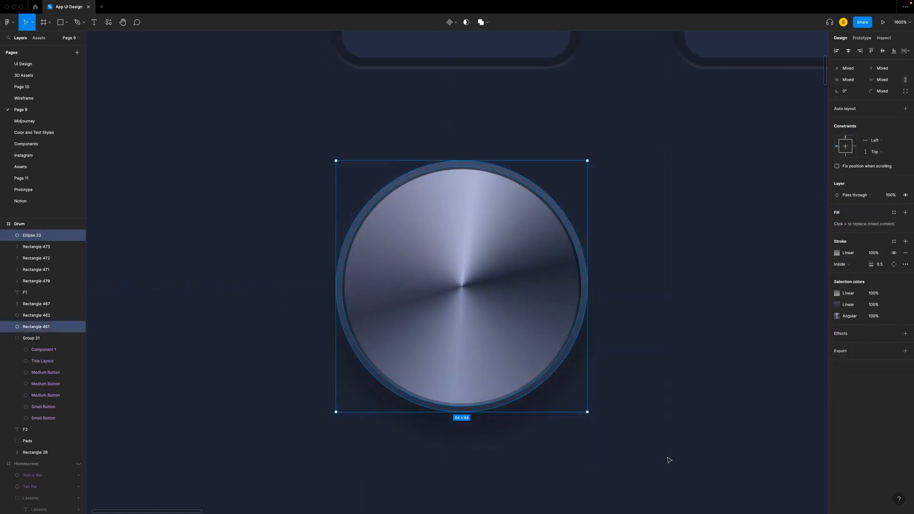
key("ctrl+g")
key("ctrl+r")
type("Met")
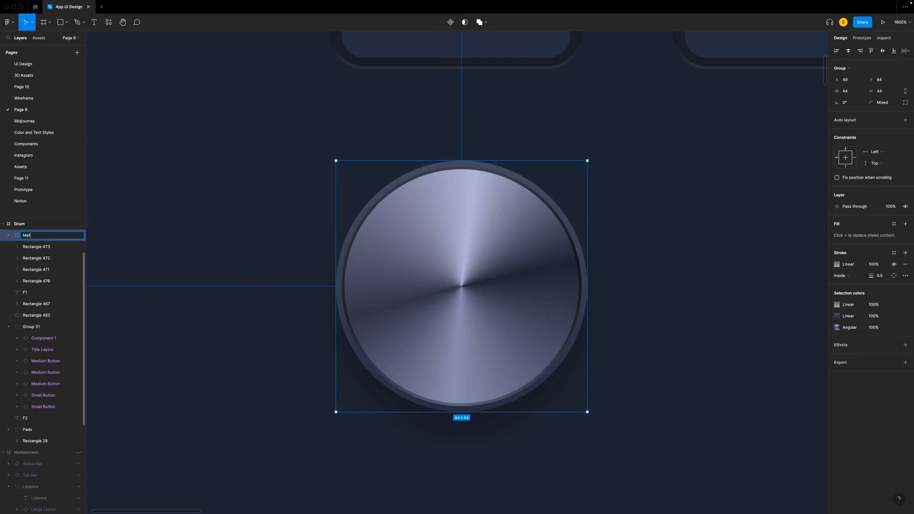
type("allic Button")
key("Return")
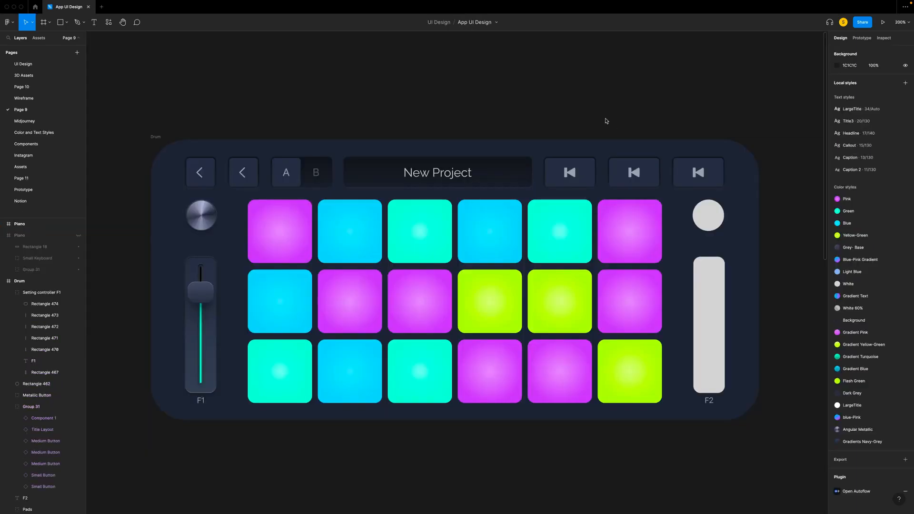
- Replace the placeholder circle above the F2 slider with a copy of the metallic button above F1
left_click(208, 211)
right_click(207, 226)
key("Escape")
left_click(708, 211)
right_click(712, 215)
left_click(724, 236)
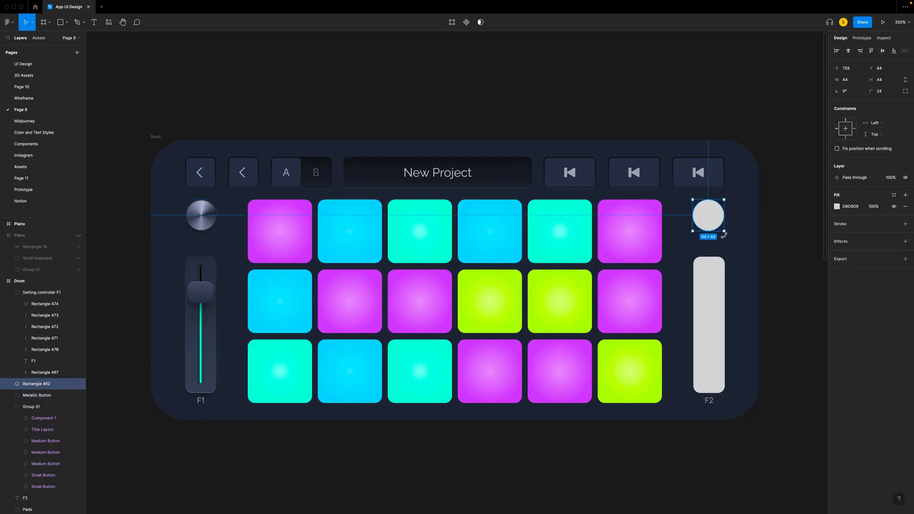
- Use Volume controller component instances for the F1 and F2 sliders, deleting the old slider group and placeholder rectangle
left_click(39, 39)
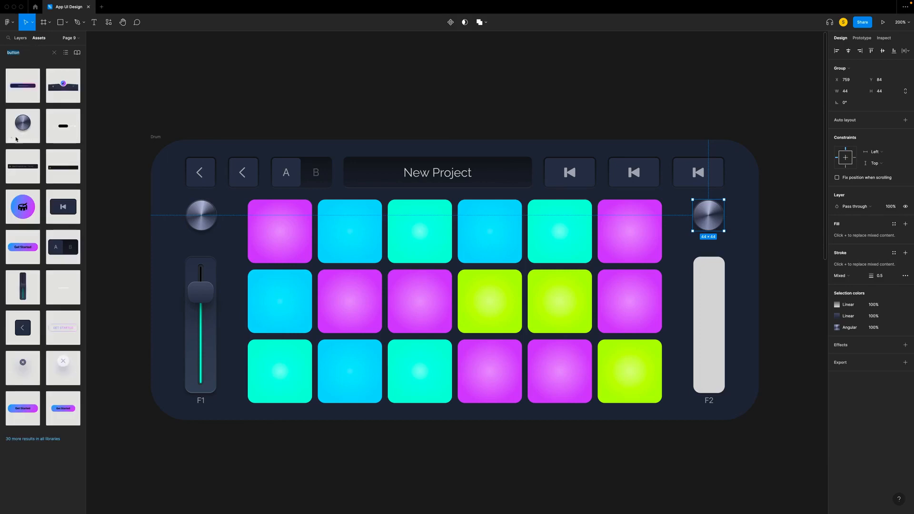
key("Escape")
left_click_drag(22, 286, 710, 307)
left_click(20, 38)
left_click(37, 327)
key("Delete")
left_click(26, 305)
key("Delete")
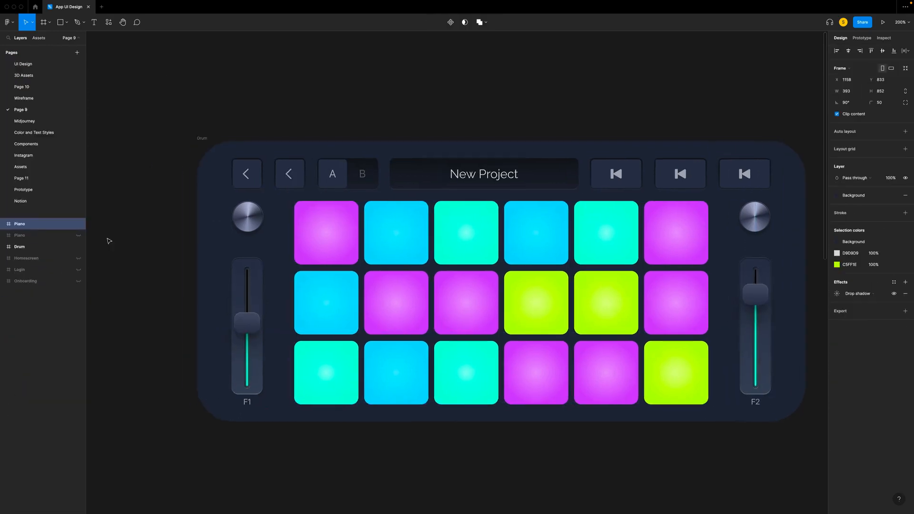
scroll(109, 241, "right", 2)
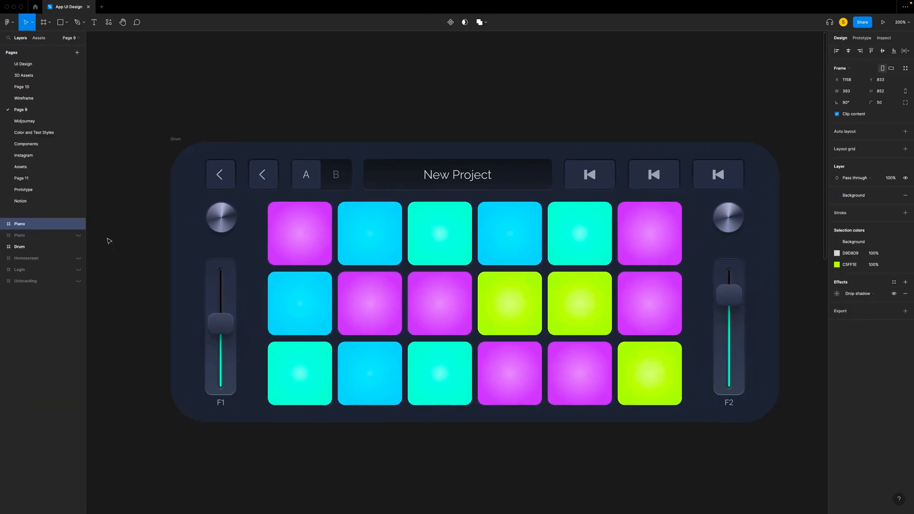
- Switch the second small button in the Drum header to the Lessons variant
left_click(119, 235)
double_click(261, 178)
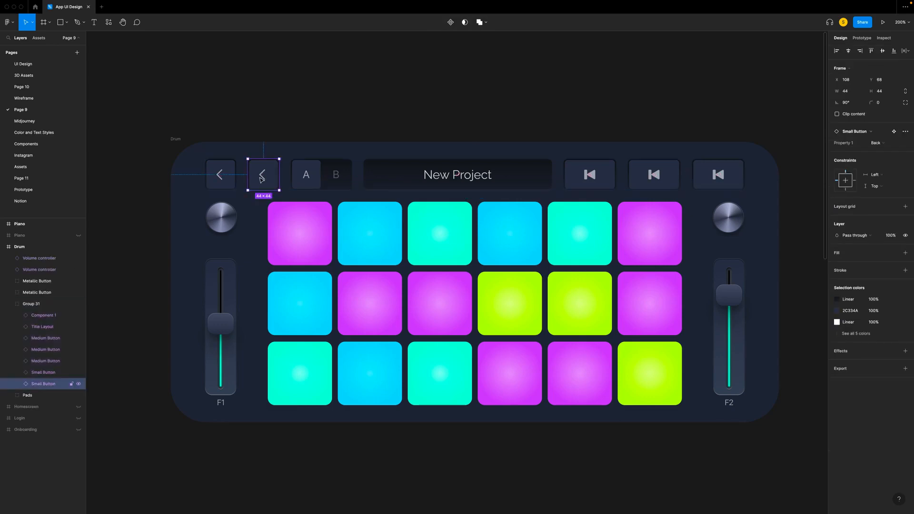
left_click(882, 146)
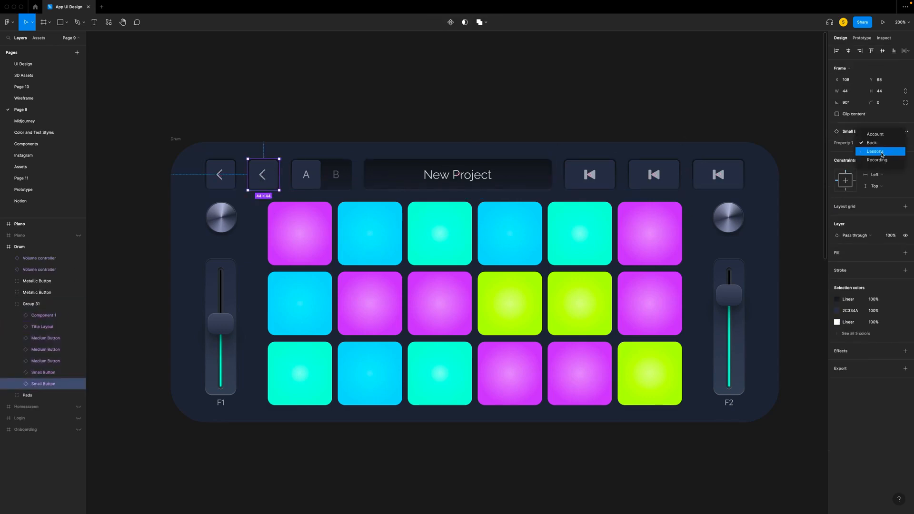
left_click(883, 151)
- Switch the Drum header's second medium button to the play variant and the third to Record in its pink version
left_click(653, 172)
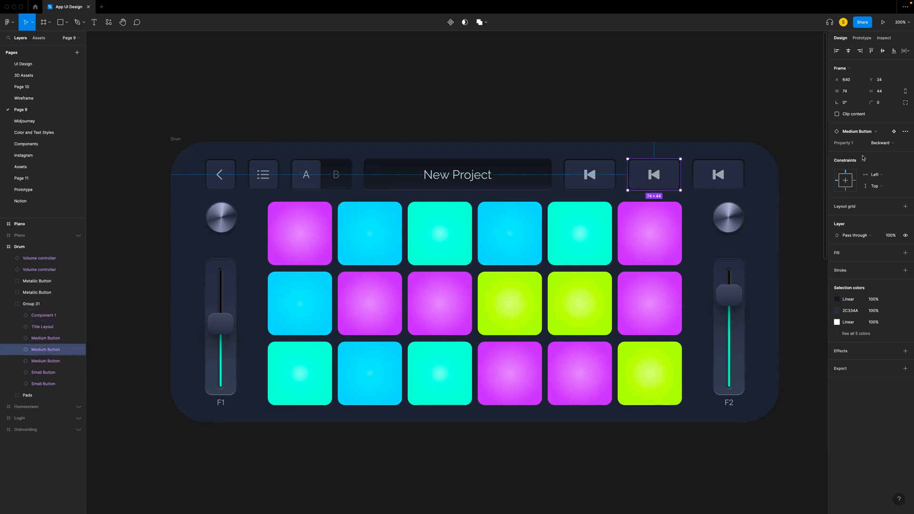
left_click(883, 144)
left_click(882, 151)
key("Tab")
left_click(883, 143)
left_click(885, 159)
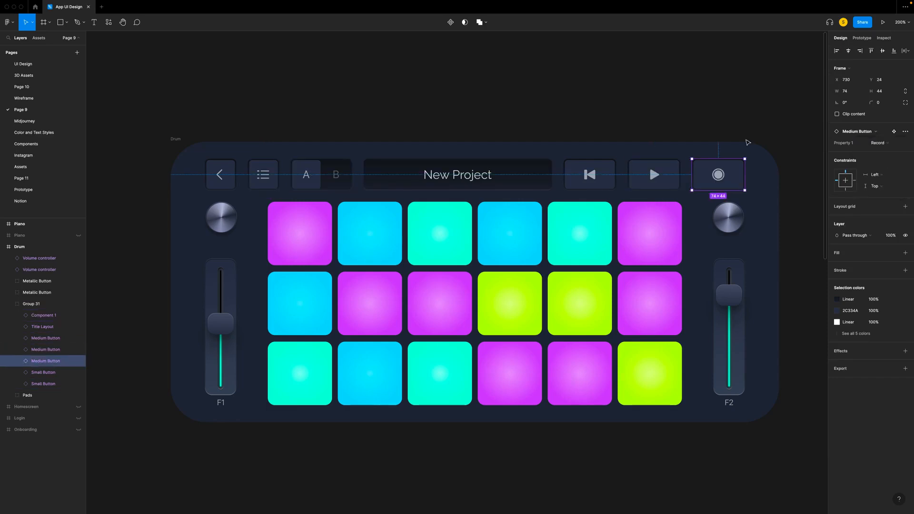
left_click(885, 144)
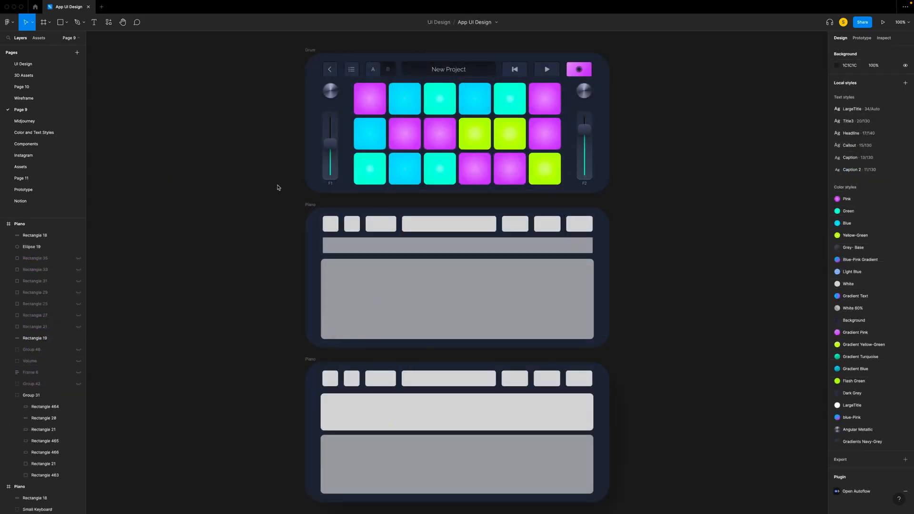
- Replace the first header placeholder on both Piano screens with a copy of the Drum screen's Back button
left_click(332, 71)
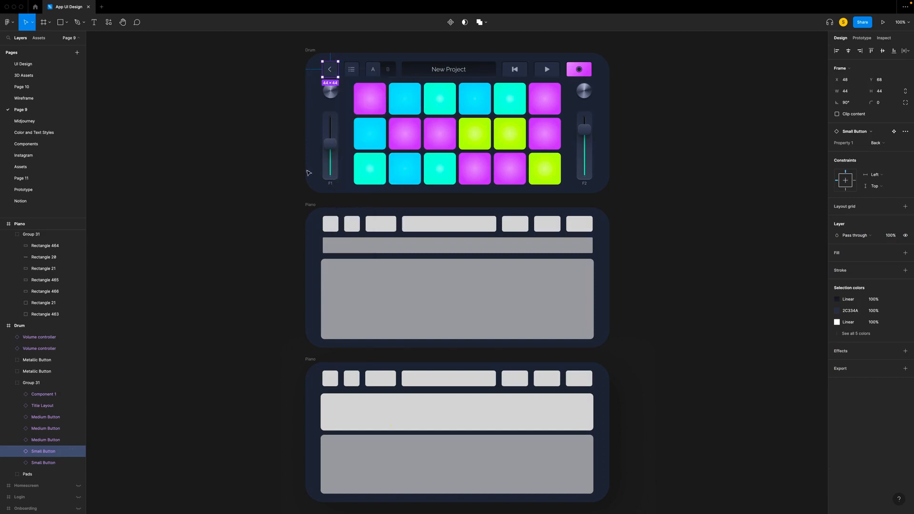
left_click(331, 223)
left_click(329, 380, "shift")
key("ctrl+shift+r")
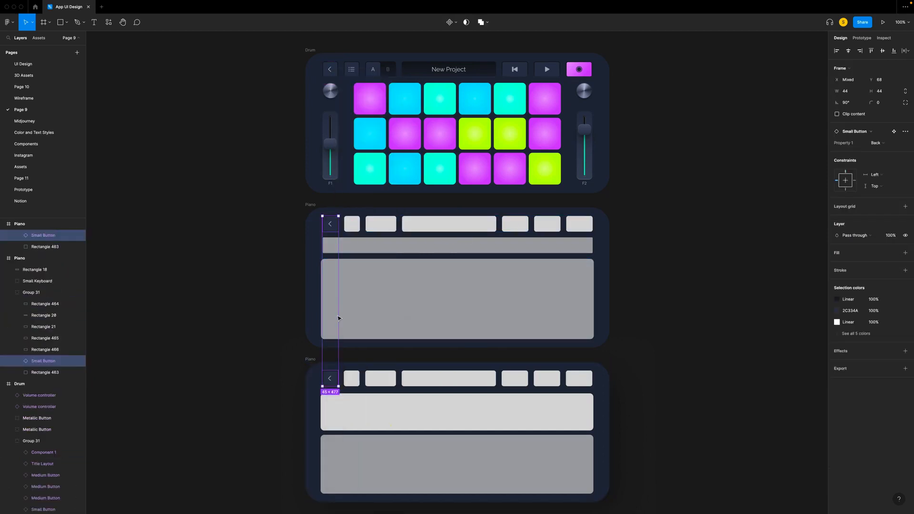
- Replace the second header placeholder on both Piano screens with a copy of the Drum screen's Lessons button
left_click(349, 69, "super")
right_click(349, 68)
left_click(356, 75)
left_click(352, 224, "super")
left_click(351, 377, "shift+super")
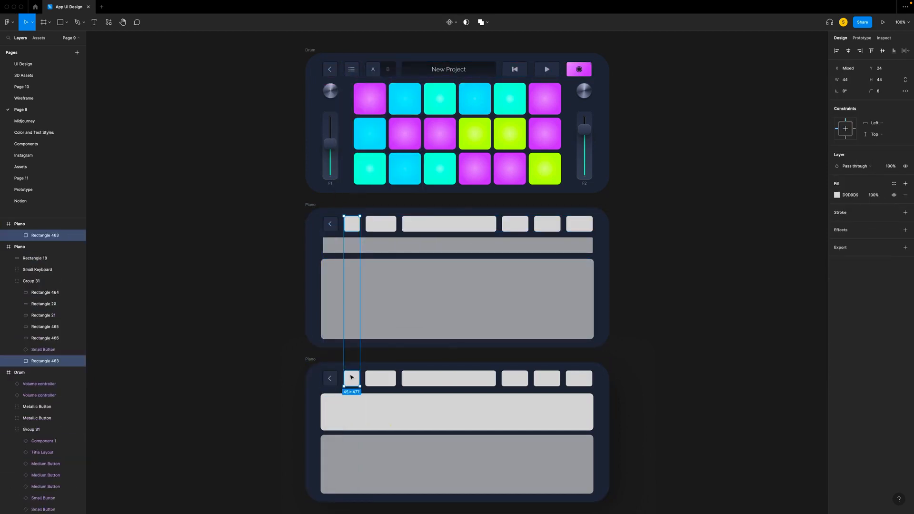
right_click(353, 378)
left_click(366, 321)
- Replace the first placeholder after the title on both Piano screens with a copy of the Drum screen's Backward button
left_click(517, 69, "super")
right_click(518, 70)
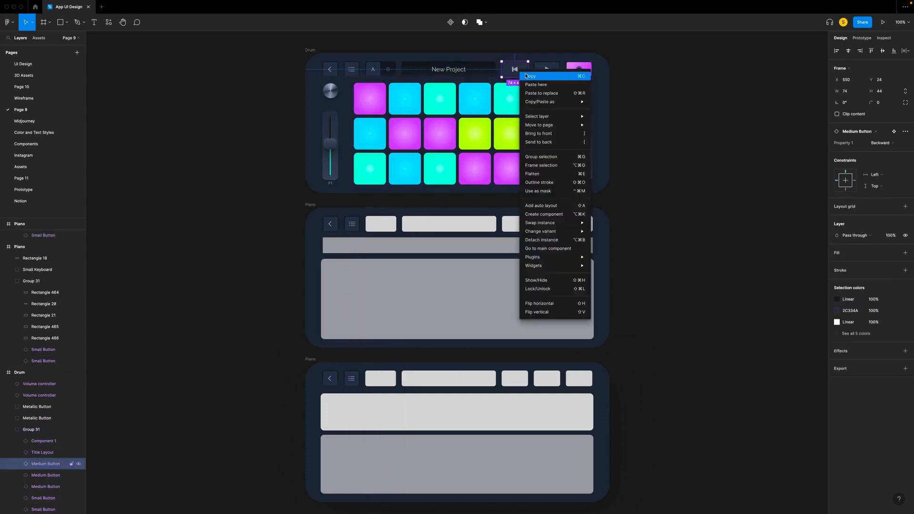
left_click(525, 76)
left_click(518, 227, "super")
left_click(515, 379, "shift+super")
right_click(516, 379)
left_click(529, 321)
- Replace the placeholder beside the Backward button on both Piano screens with a copy of the Drum screen's play button
left_click(547, 69, "super")
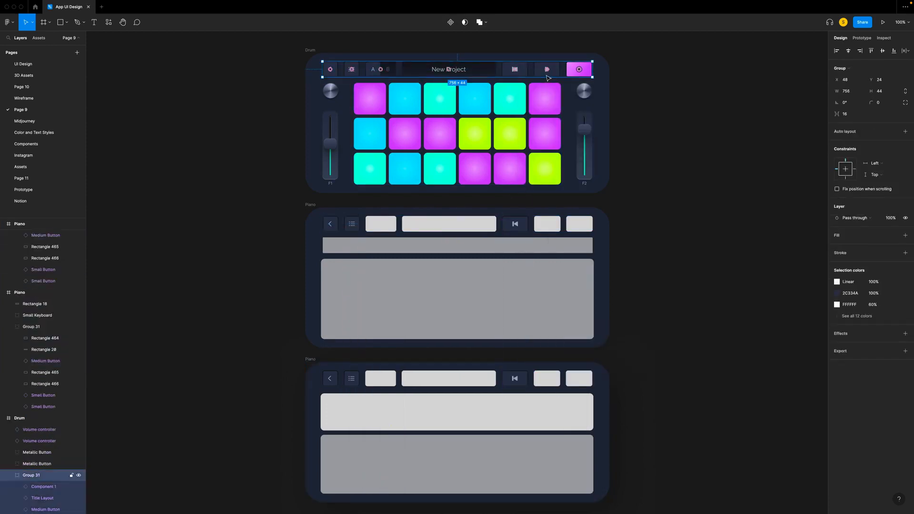
key("super+c")
left_click(547, 224, "super")
left_click(546, 378, "shift+super")
right_click(547, 379)
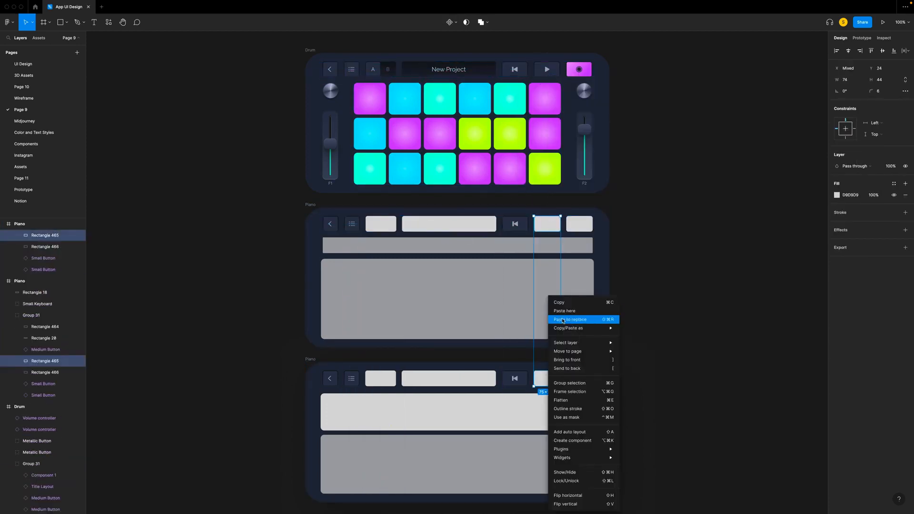
left_click(562, 318)
- Replace the last header placeholder on both Piano screens with a copy of the Drum screen's pink record button
left_click(582, 72)
left_click(579, 69, "super")
key("super+c")
left_click(580, 223, "super")
left_click(578, 378, "shift+super")
right_click(578, 380)
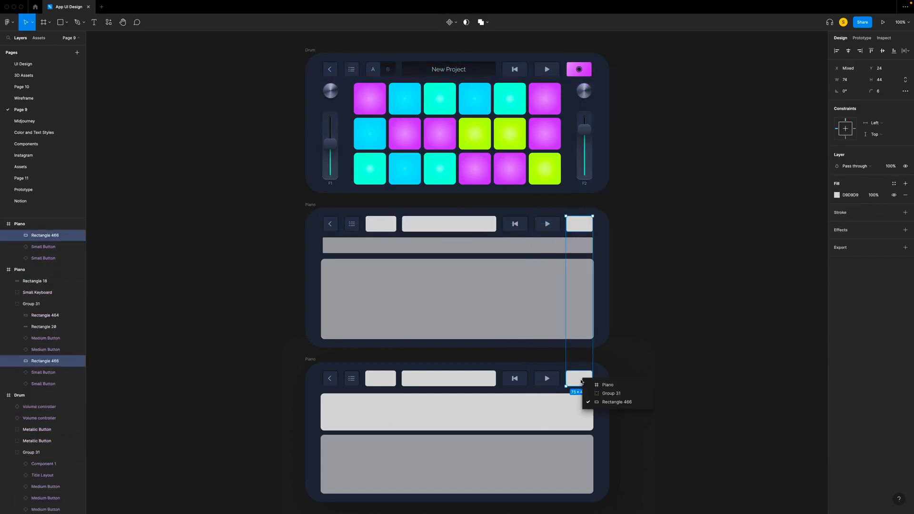
left_click(601, 320)
left_click(642, 350)
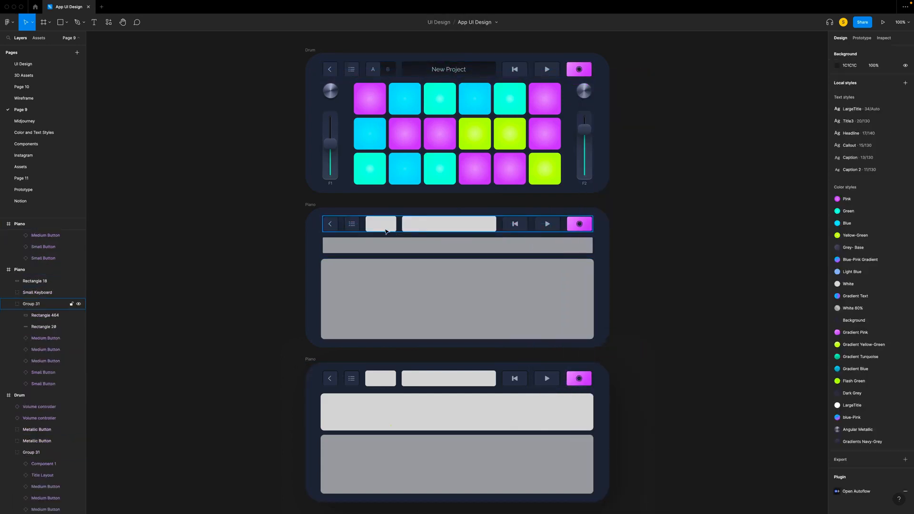
- Replace the placeholder before the title on both Piano screens with another copy of the Lessons small button
scroll(429, 286, "left", 2)
left_click(368, 223, "super")
scroll(409, 260, "up", 5)
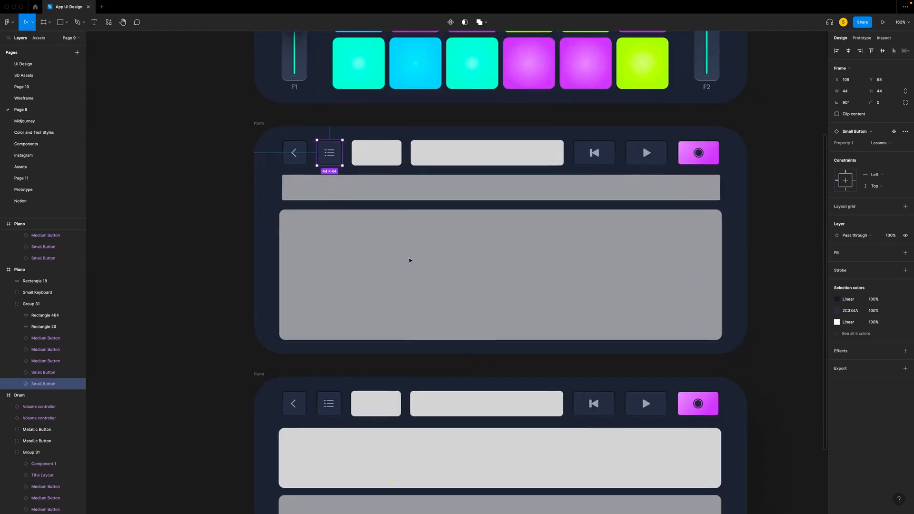
left_click(361, 119, "super")
right_click(362, 120)
key("Escape")
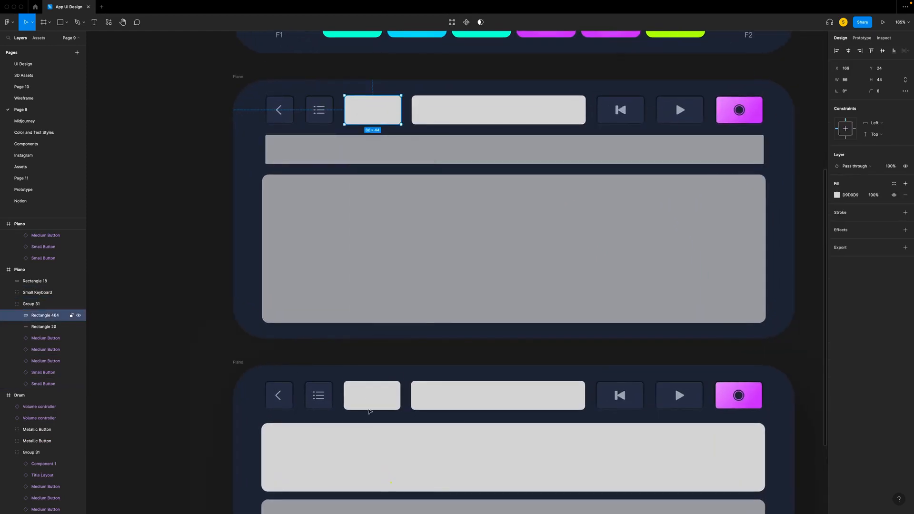
left_click(377, 398, "shift+super")
right_click(378, 398)
left_click(390, 317)
scroll(332, 116, "down", 1)
key("Right")
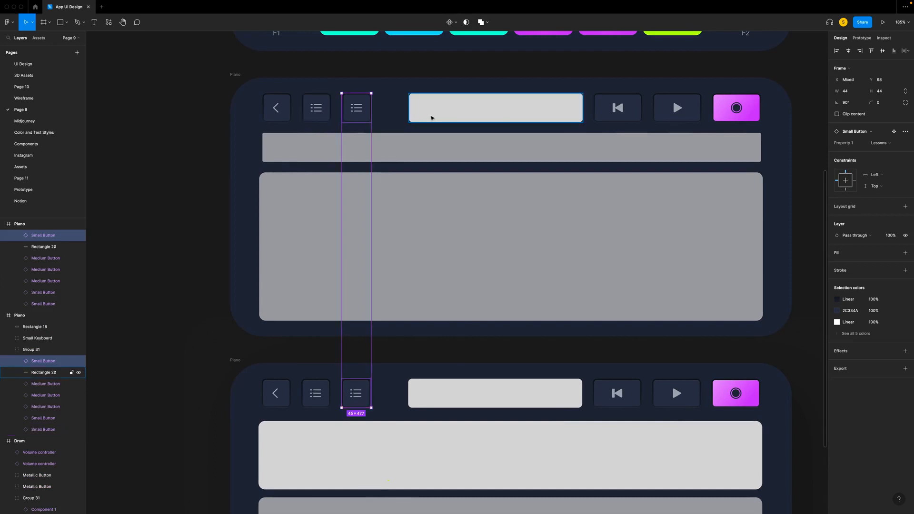
- Replace the title placeholder on both Piano screens with a copy of the Drum screen's New Project title layout
left_click(431, 117)
scroll(432, 116, "down", 3)
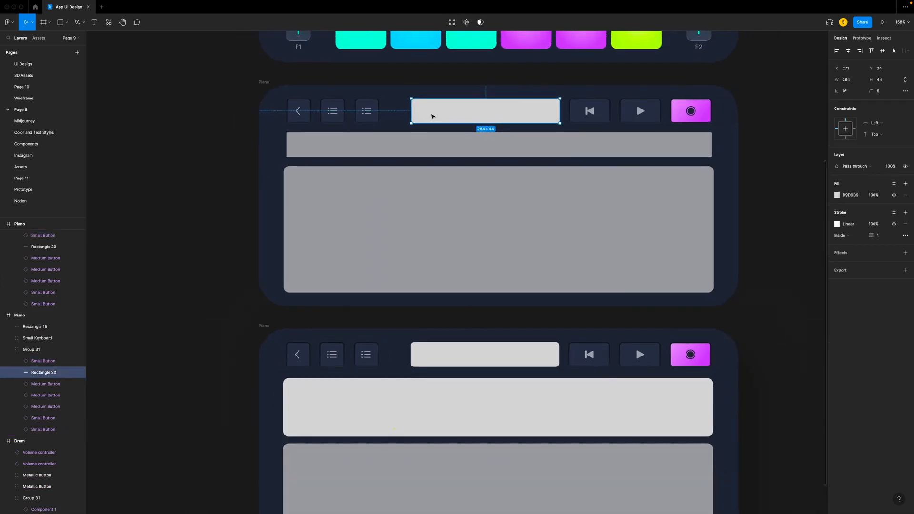
scroll(432, 115, "up", 3)
scroll(433, 117, "up", 3)
double_click(439, 116)
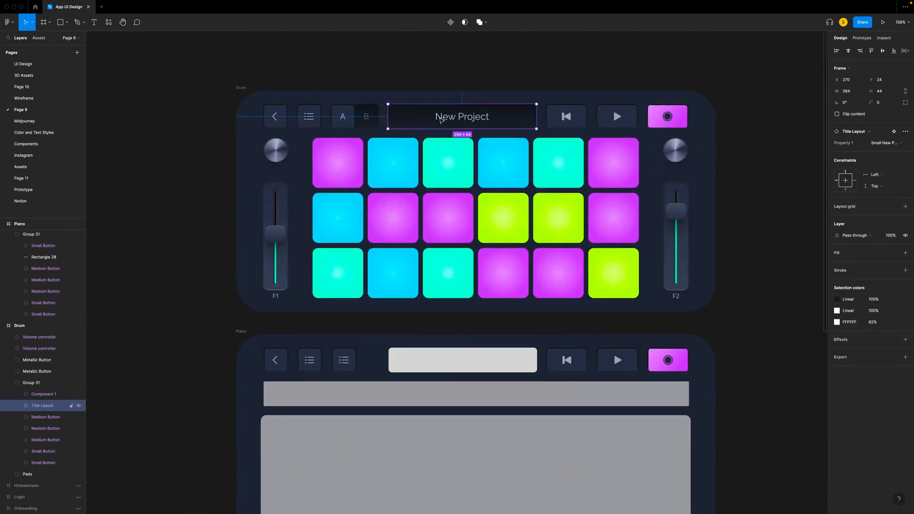
right_click(440, 116)
left_click(450, 123)
scroll(449, 125, "down", 2)
scroll(450, 125, "down", 3)
left_click(437, 166)
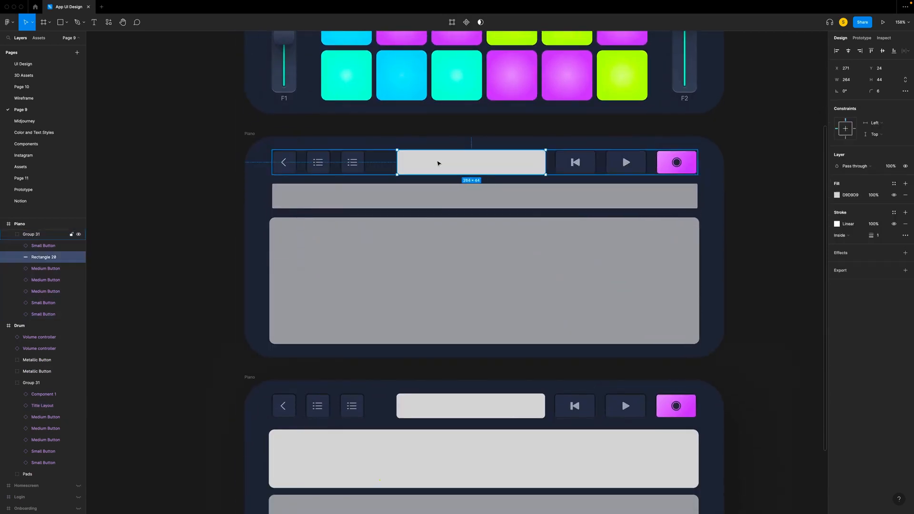
left_click(438, 408, "shift")
right_click(437, 408)
left_click(453, 323)
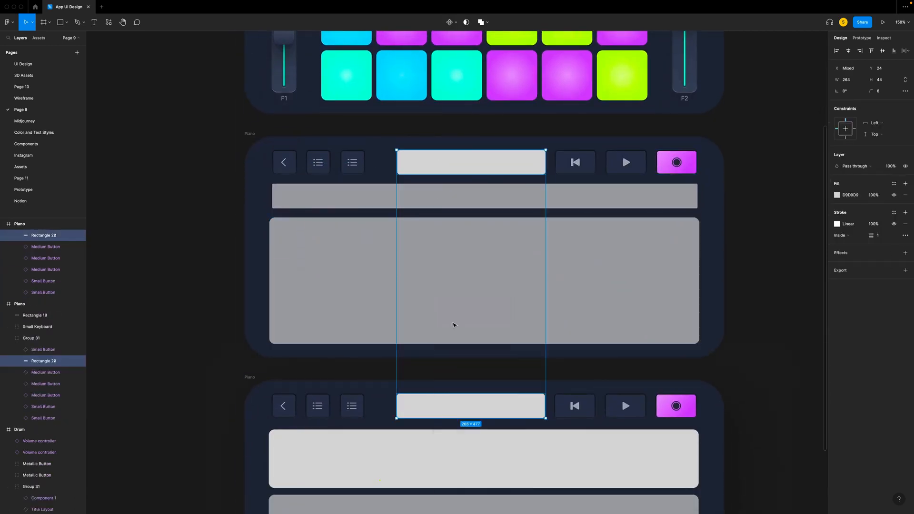
- Switch both Piano title bars to the large New Project variant and shift them about 40 px towards the small buttons
left_click(873, 143)
left_click(883, 126)
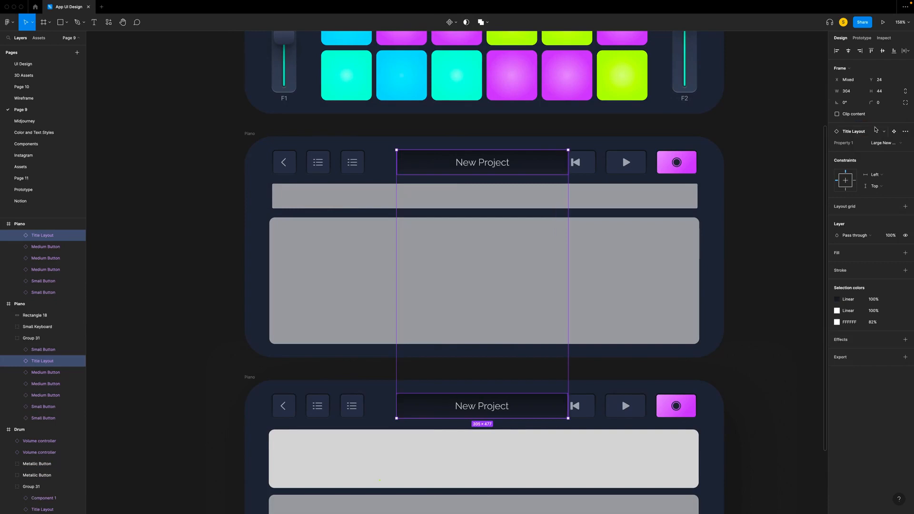
key("shift+Left")
key("shift+Left")
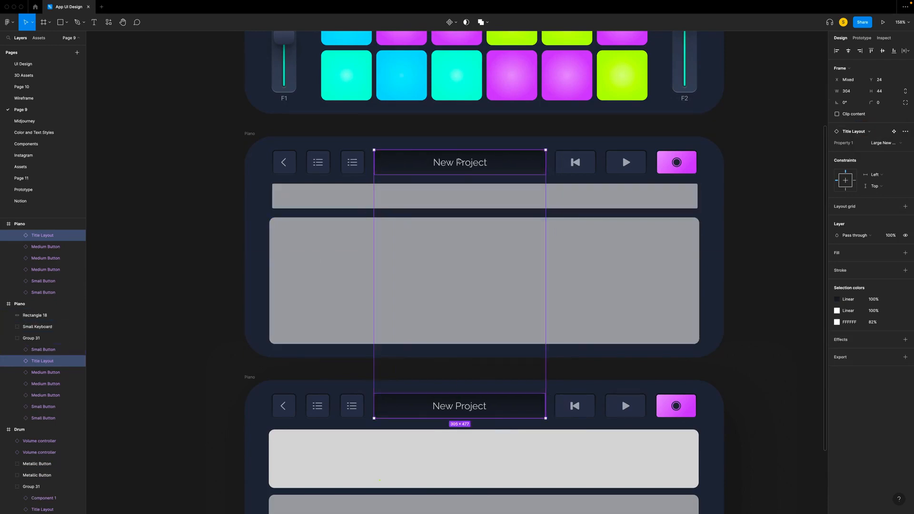
left_click(460, 373)
scroll(457, 371, "down", 2)
scroll(457, 372, "right", 1)
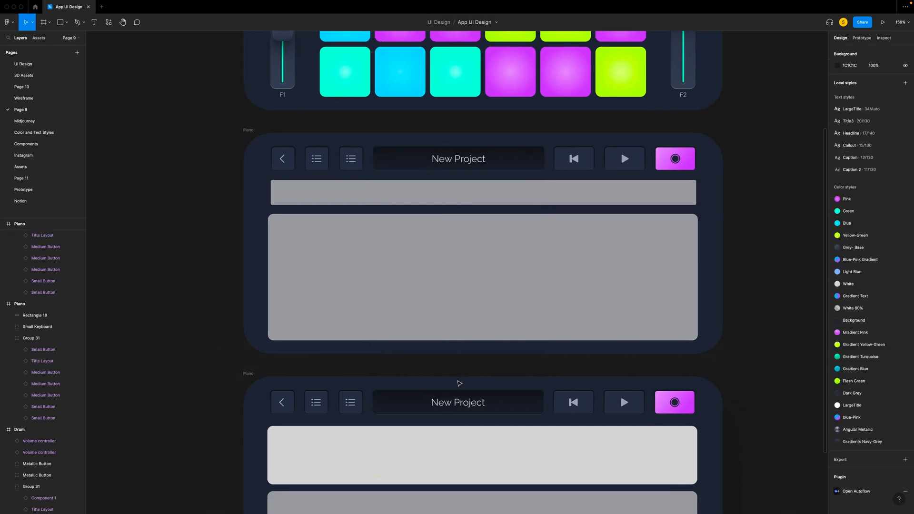
- Switch the lower Piano screen's title bar to the "River Flows in You - Yiruma" variant
double_click(450, 363)
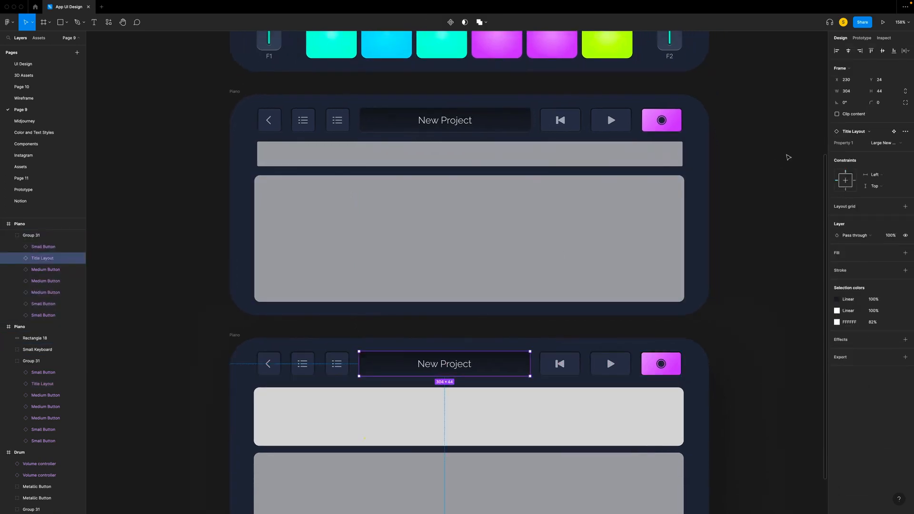
left_click(883, 143)
left_click(885, 151)
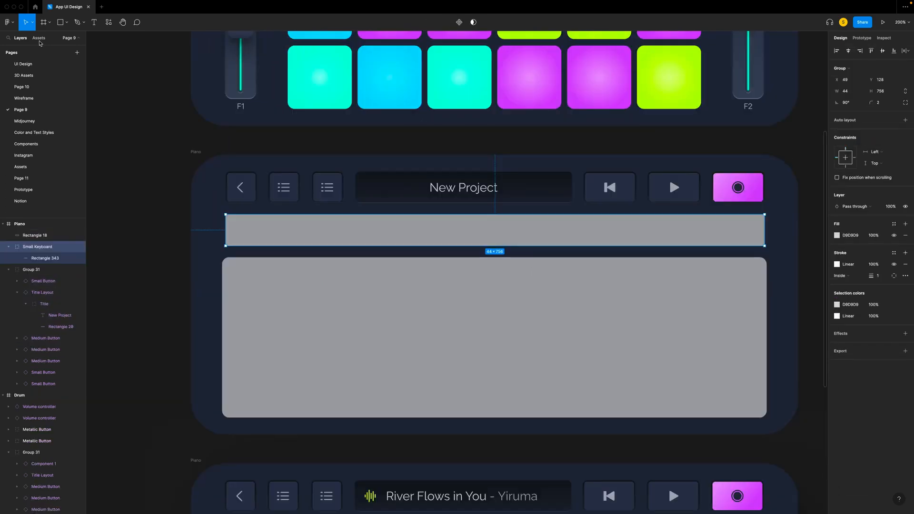
- Place the Small Keyboard component over the narrow bar of the upper Piano screen and delete the placeholder rectangle beneath it
left_click(41, 38)
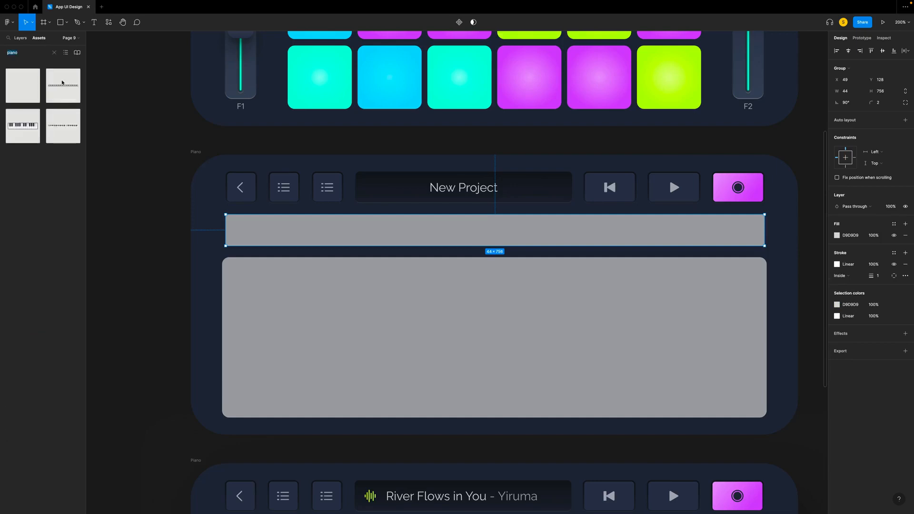
key("Escape")
left_click_drag(59, 90, 494, 233)
left_click(20, 39)
left_click(42, 271)
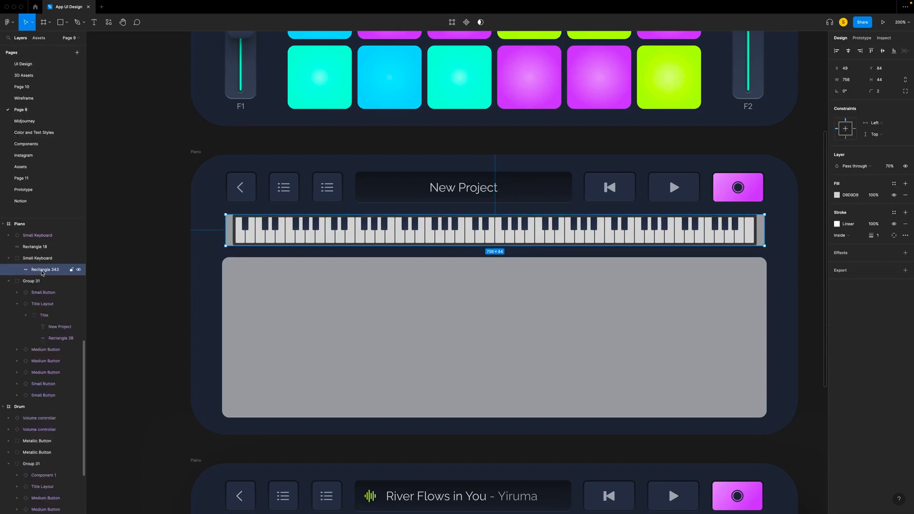
key("Delete")
- Try to centre the small keyboard vertically in the upper Piano frame, and undo the alignment
left_click(251, 235)
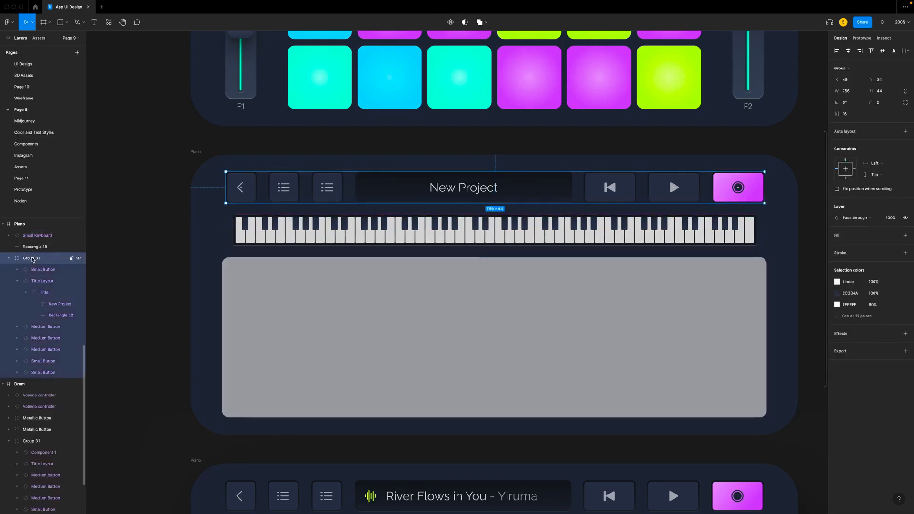
left_click(163, 226)
left_click(234, 227)
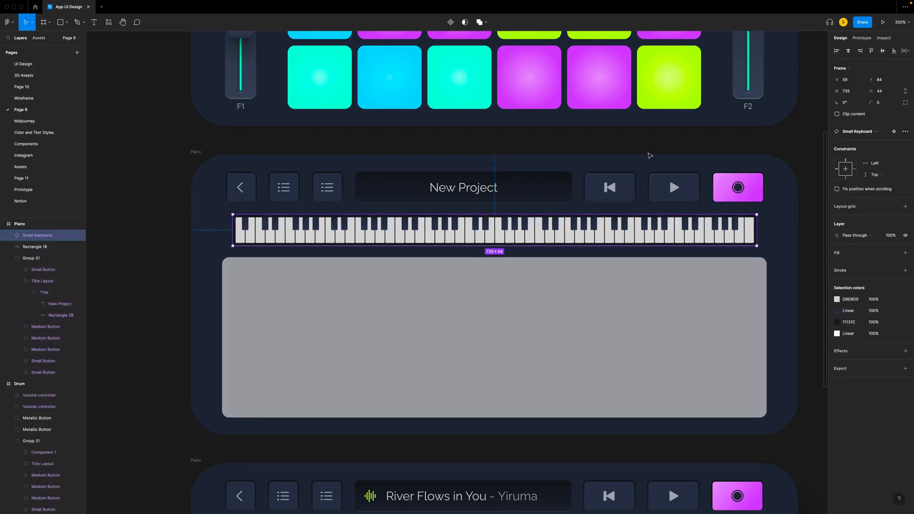
left_click(884, 51)
key("super+z")
key("alt")
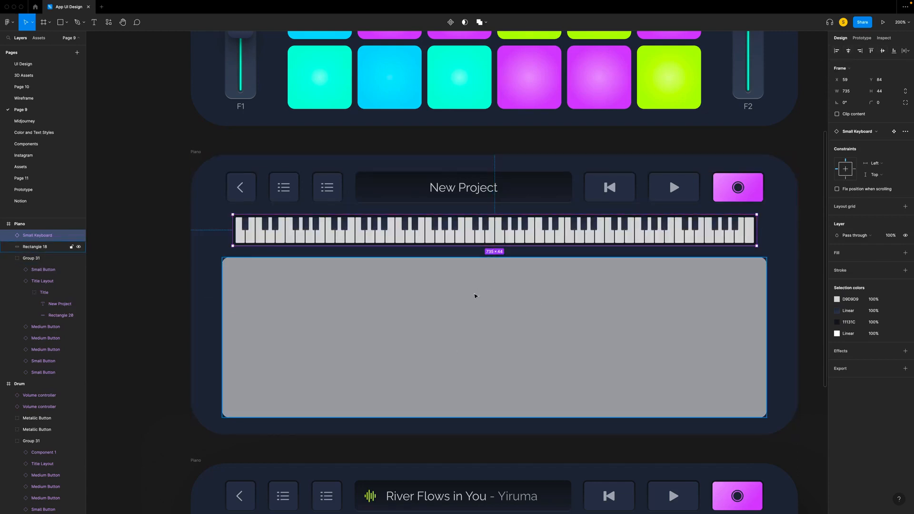
- Copy the upper Piano title bar background's properties and paste them onto the large grey placeholder rectangle
left_click(510, 341)
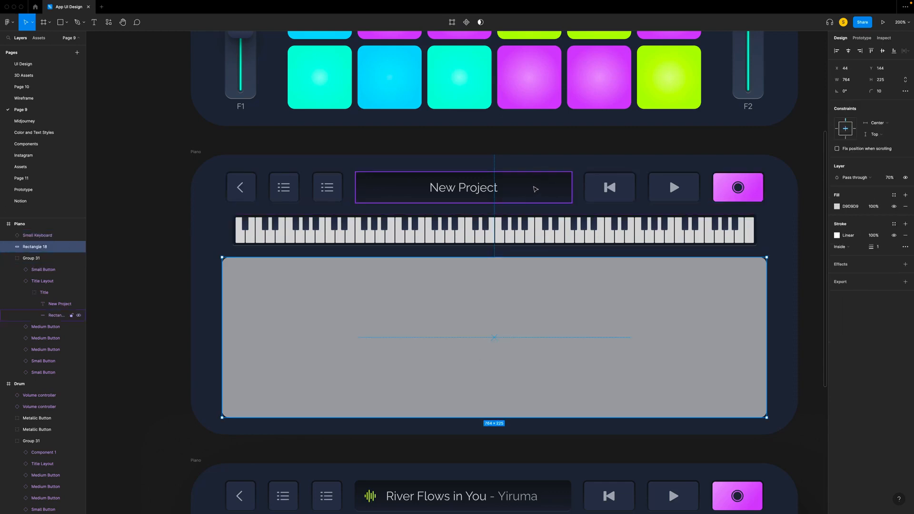
left_click(535, 188, "super")
right_click(535, 188)
mouse_move(582, 216)
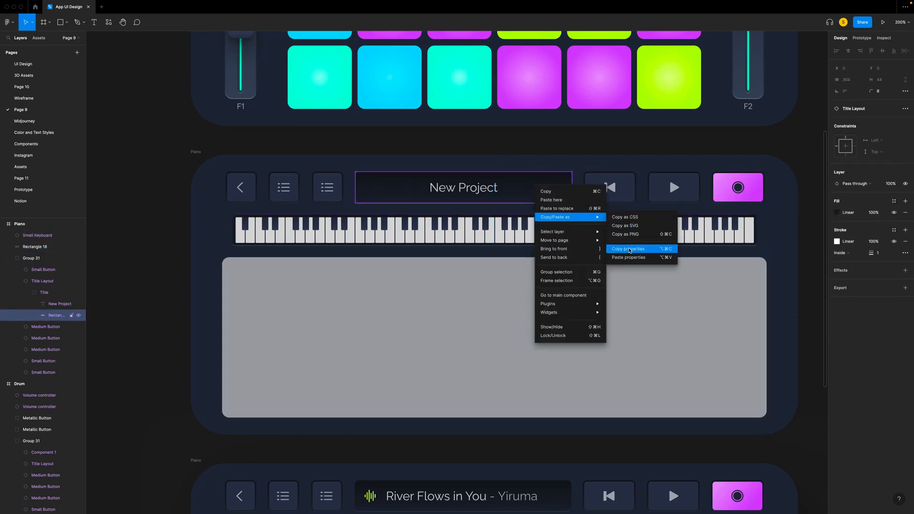
left_click(629, 251)
right_click(603, 320)
mouse_move(637, 325)
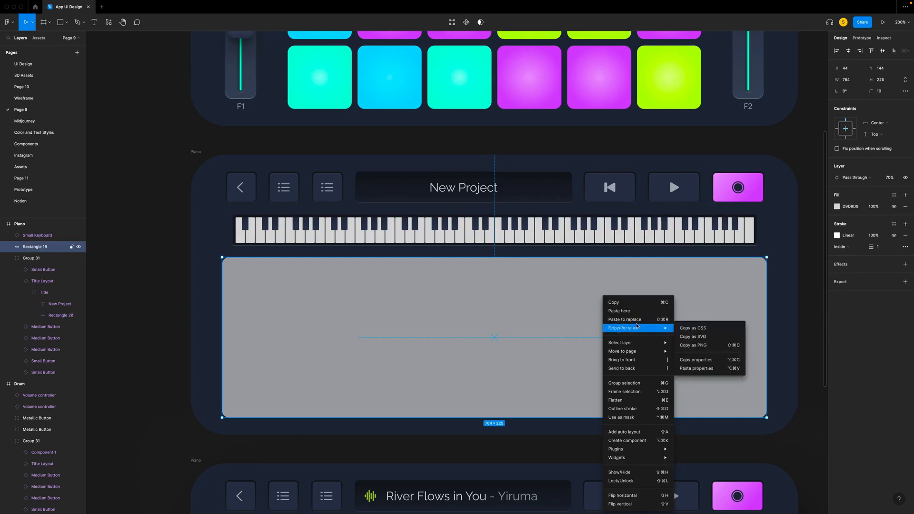
left_click(696, 368)
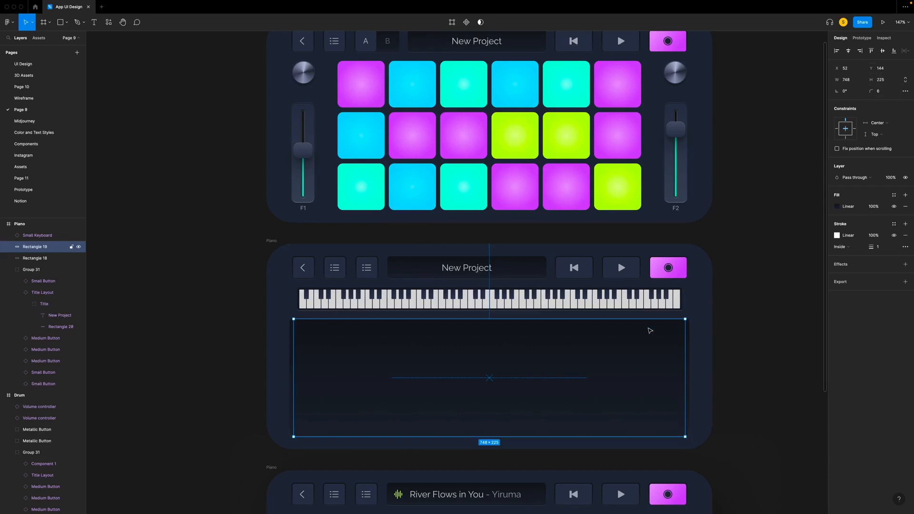
- Remove the fill and stroke from the 748 × 225 duplicate rectangle over the dark panel and wrap it in a frame
left_click(905, 208)
left_click(905, 224)
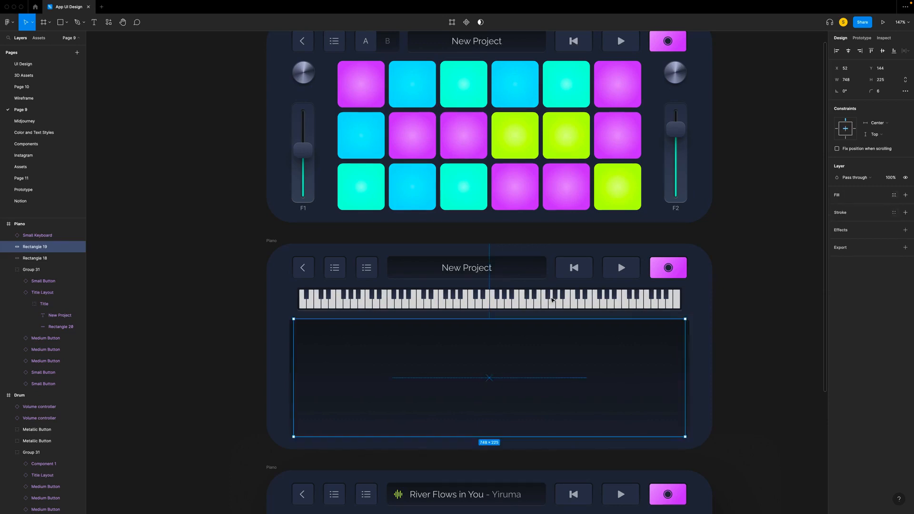
right_click(329, 297)
mouse_move(335, 341)
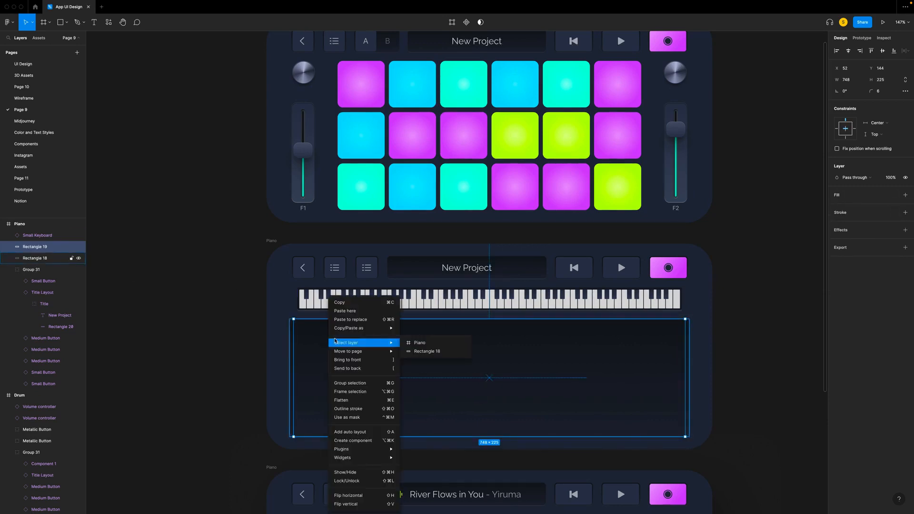
left_click(350, 392)
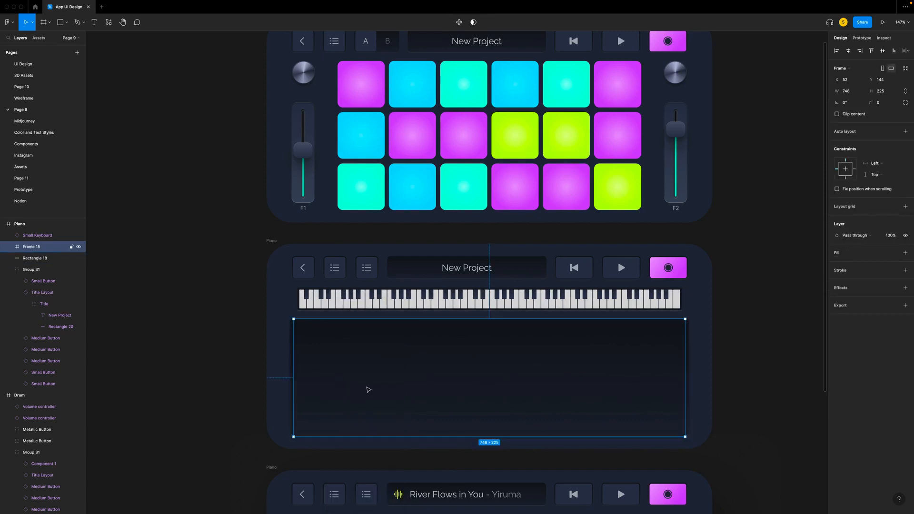
- Place the labelled Large Keyboard component inside the new frame over the dark panel and clip the frame's content
left_click(39, 37)
left_click_drag(63, 125, 379, 369)
left_click_drag(430, 273, 457, 428)
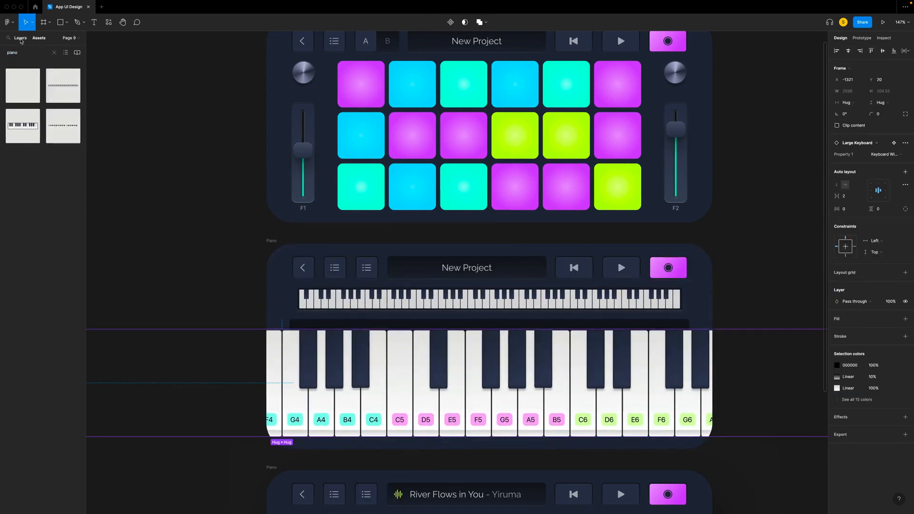
left_click(22, 39)
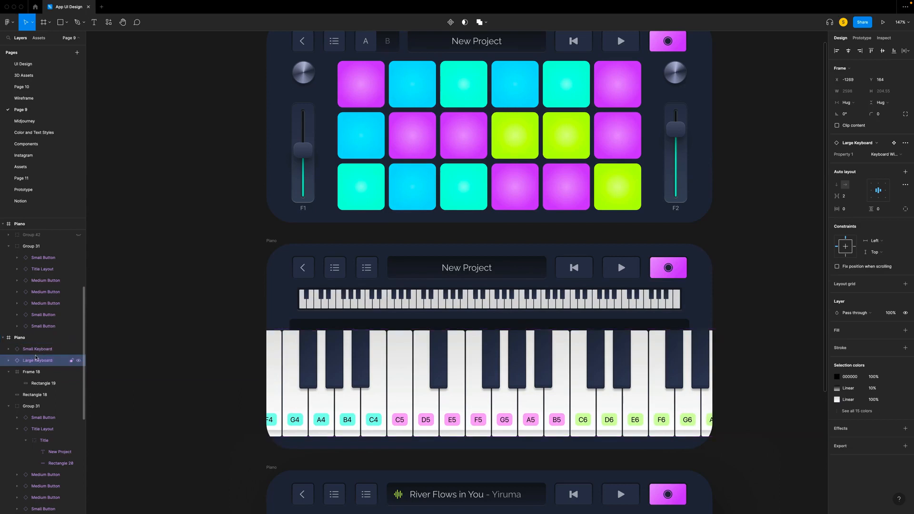
left_click(34, 362)
left_click(837, 115)
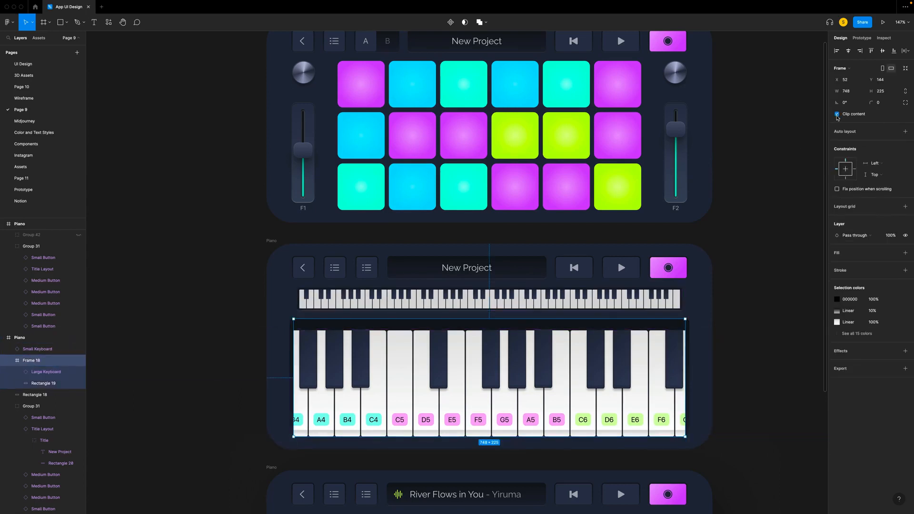
- Centre the large keyboard vertically in its frame and switch it to the plain Keyboard variant without note labels
left_click(46, 372)
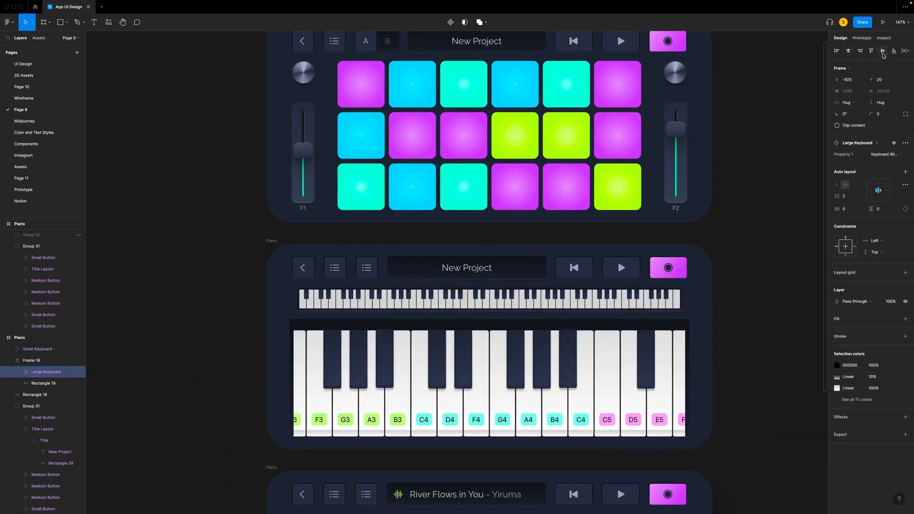
left_click(883, 54)
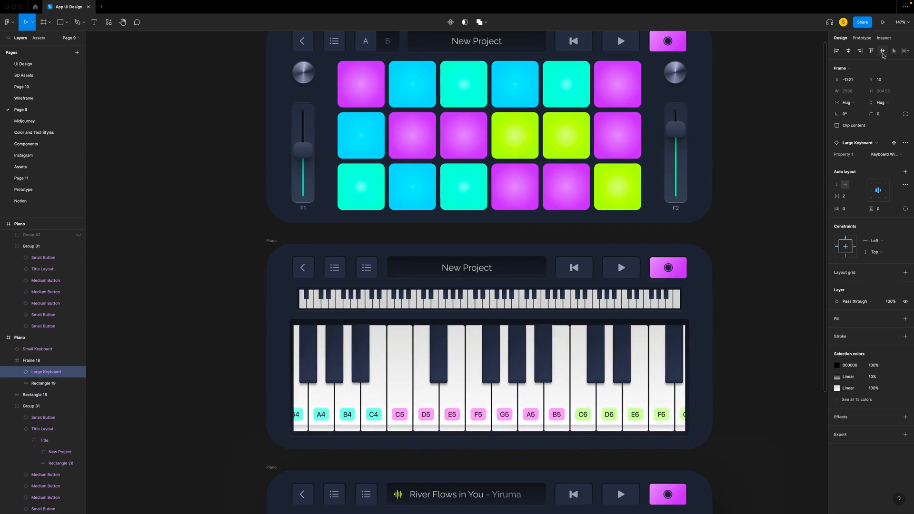
key("shift+2")
left_click(884, 154)
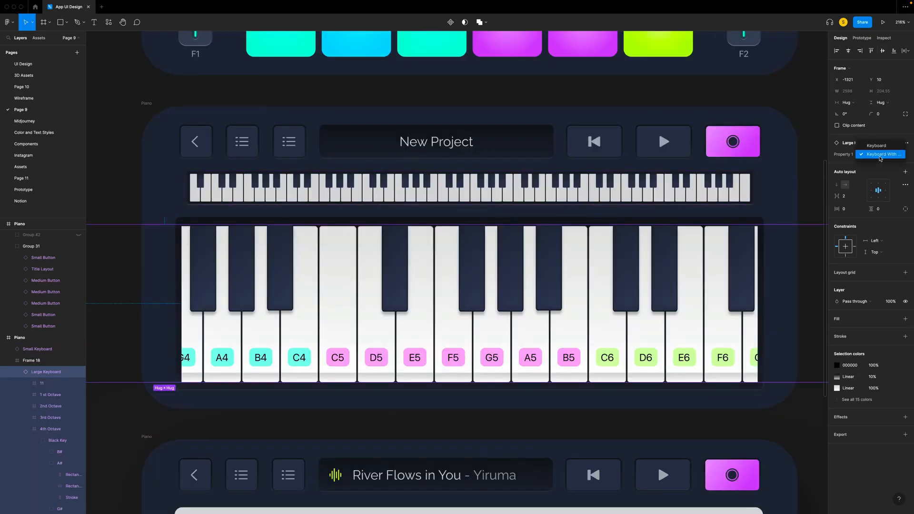
left_click(879, 146)
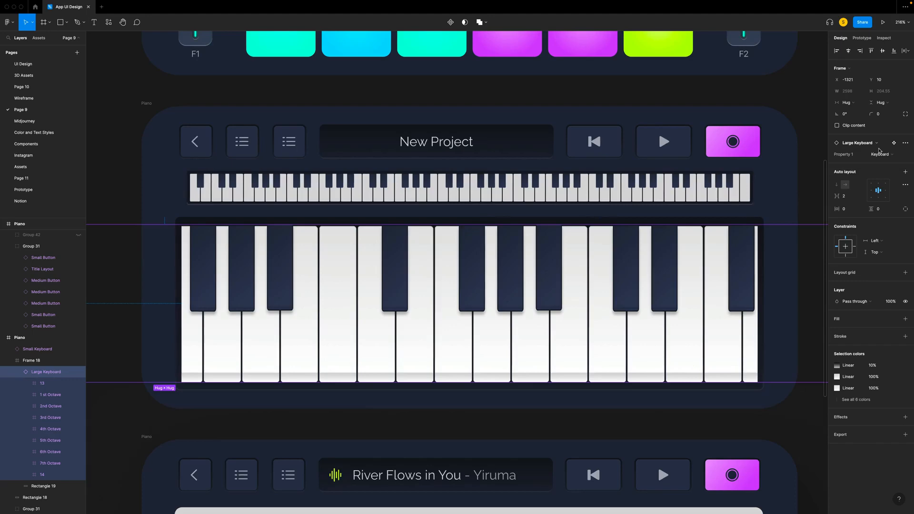
- Shift the large keyboard to the right within its clipping frame
key("Right")
key("Right")
key("Right")
key("Right")
key("Right")
key("Right")
key("Right")
key("Right")
key("Right")
key("Right")
key("Right")
key("Right")
key("Right")
key("Right")
key("Right")
key("Right")
key("Right")
key("Right")
key("Right")
key("Right")
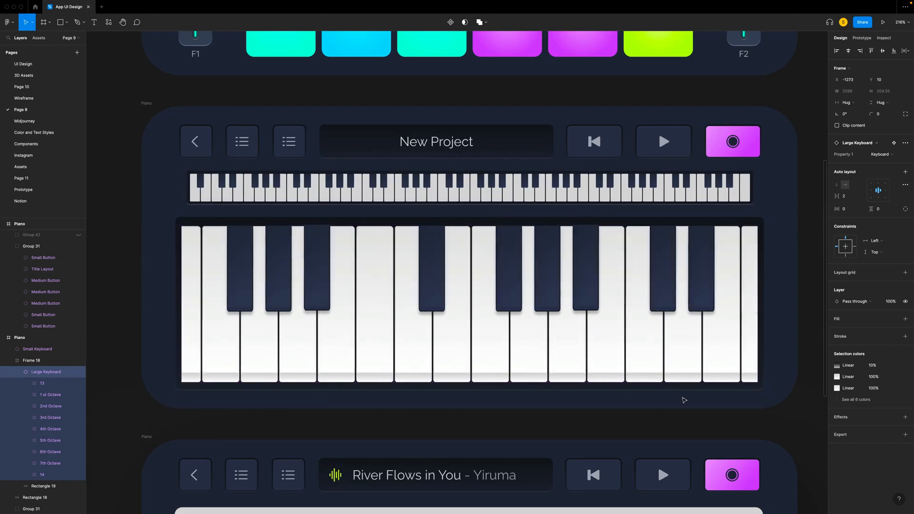
key("shift+Right")
key("shift+Right")
key("shift+Right")
key("shift+Right")
key("shift+Right")
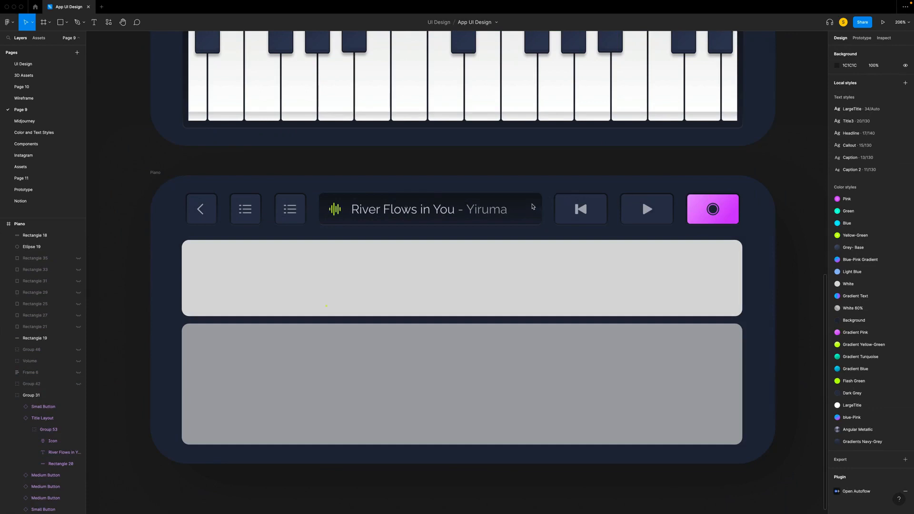
- Copy the lower Piano title bar background's properties and paste them onto both grey placeholder rectangles beneath it
left_click(533, 206)
right_click(534, 207)
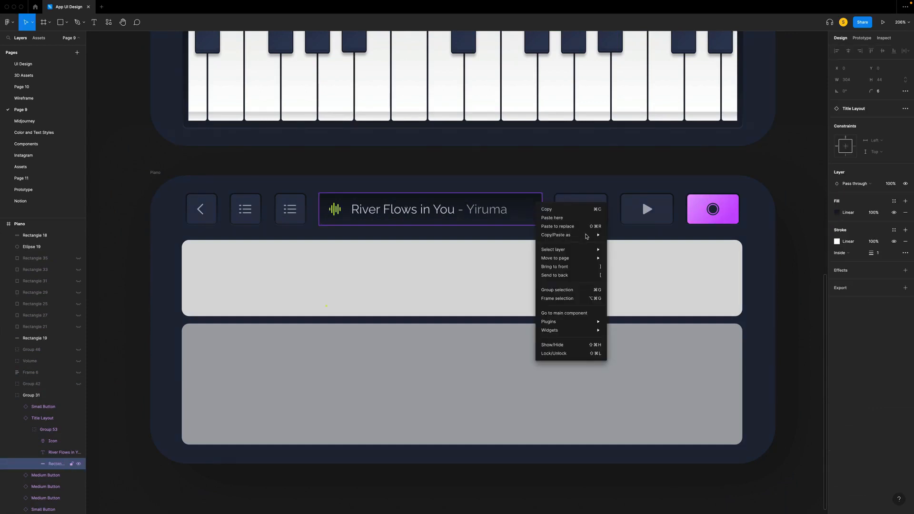
mouse_move(588, 235)
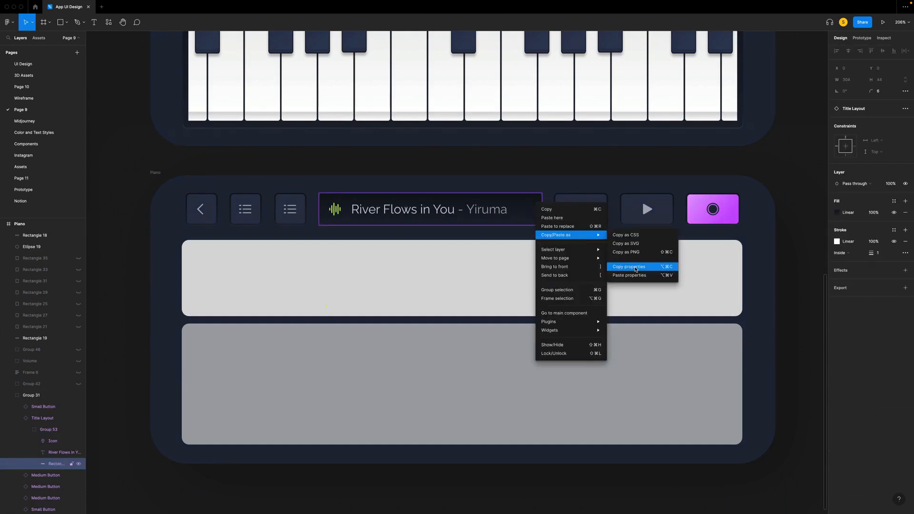
left_click(623, 265)
left_click(604, 288)
left_click(591, 375, "shift")
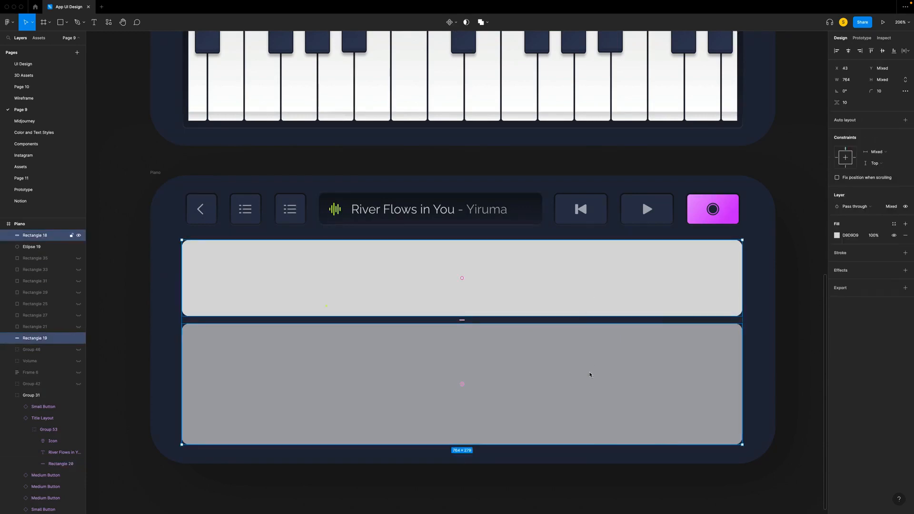
right_click(590, 375)
mouse_move(631, 336)
left_click(671, 368)
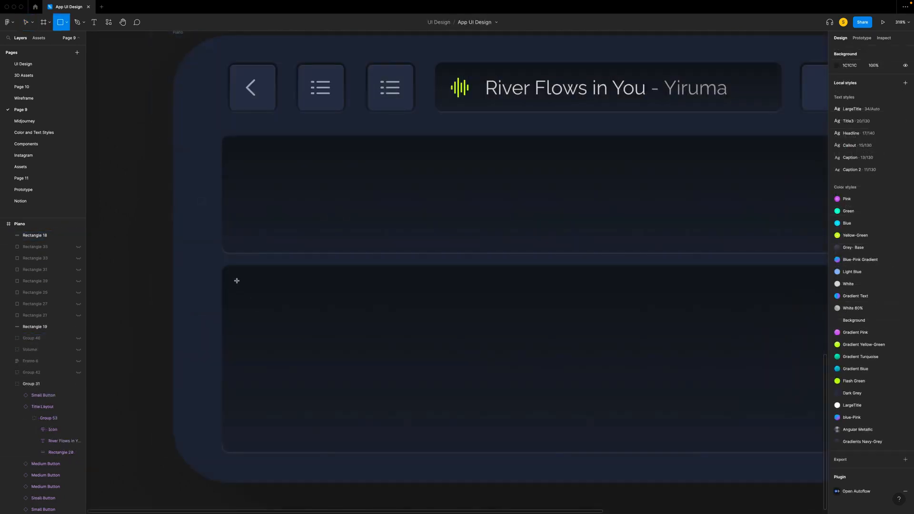
- Draw a rectangle for a white key in the lower dark panel of the second Piano screen and size it 48 × 140
mouse_move(237, 281)
left_mouse_down()
mouse_move(282, 353)
mouse_move(294, 429)
left_mouse_up()
type("48")
key("Tab")
type("1")
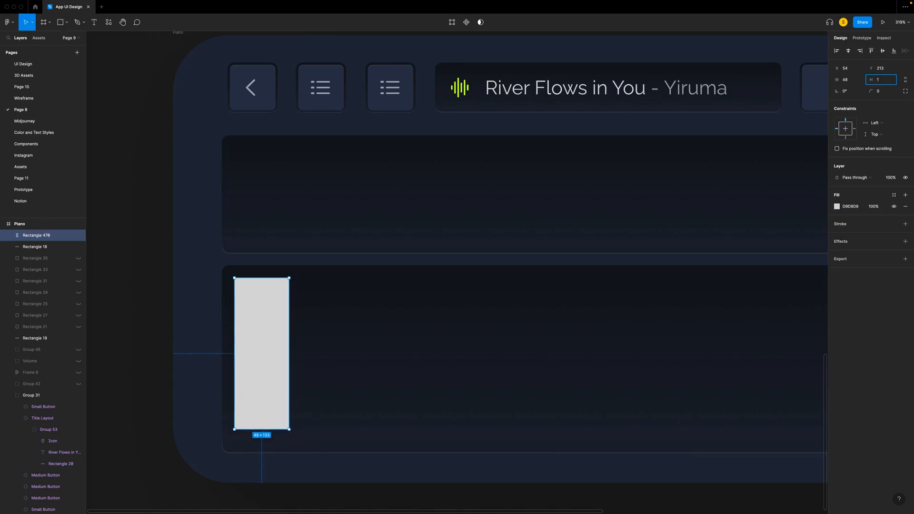
type("40")
key("Return")
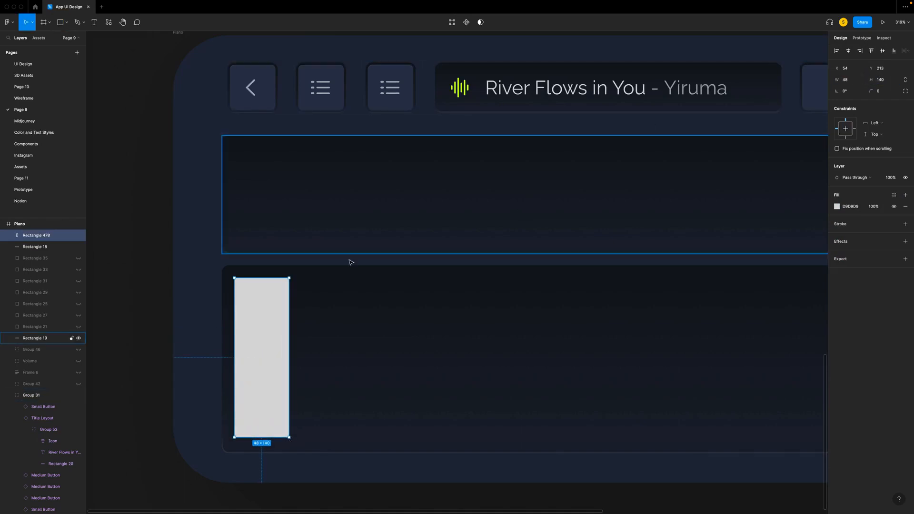
- Nudge the key rectangle towards the panel's upper-left corner to X 51, Y 210
key("Up")
key("Up")
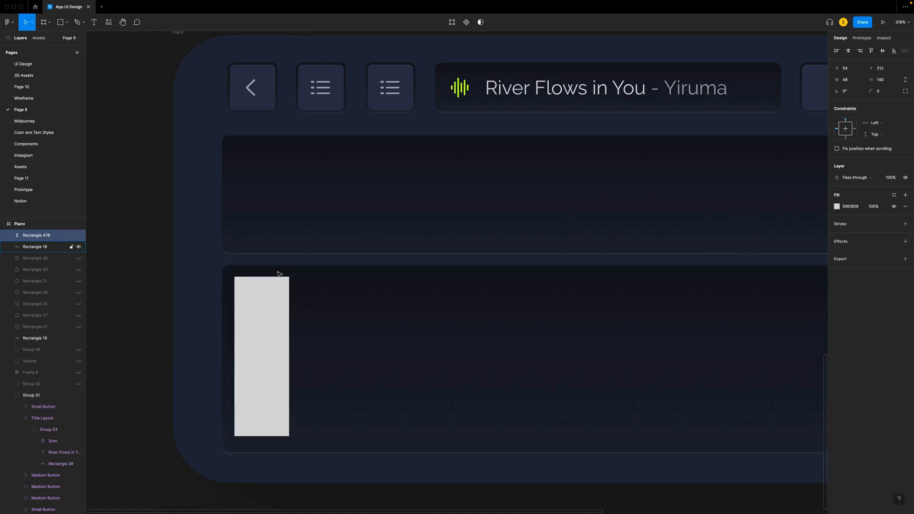
key("Left")
key("Left")
key("Left")
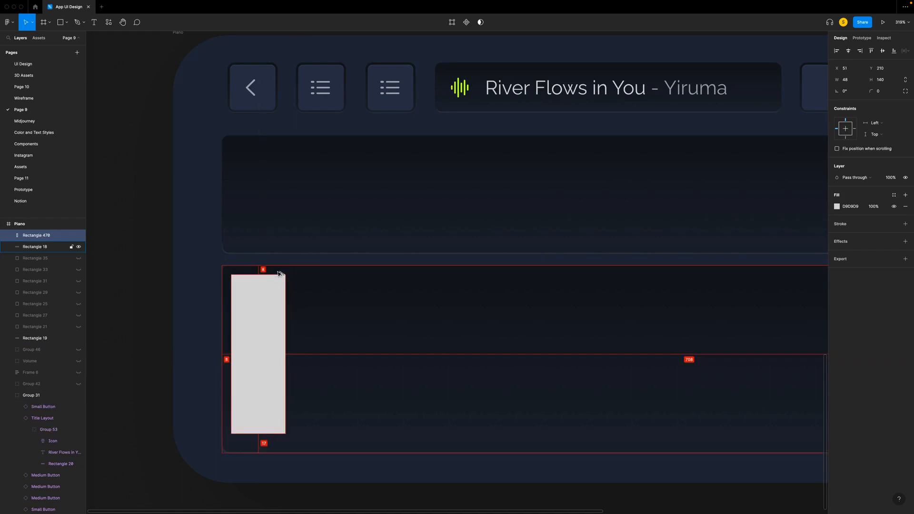
- Round only the two upper corners of the key rectangle with a radius of 3
key("Return")
left_click_drag(202, 261, 315, 285)
left_click(848, 104)
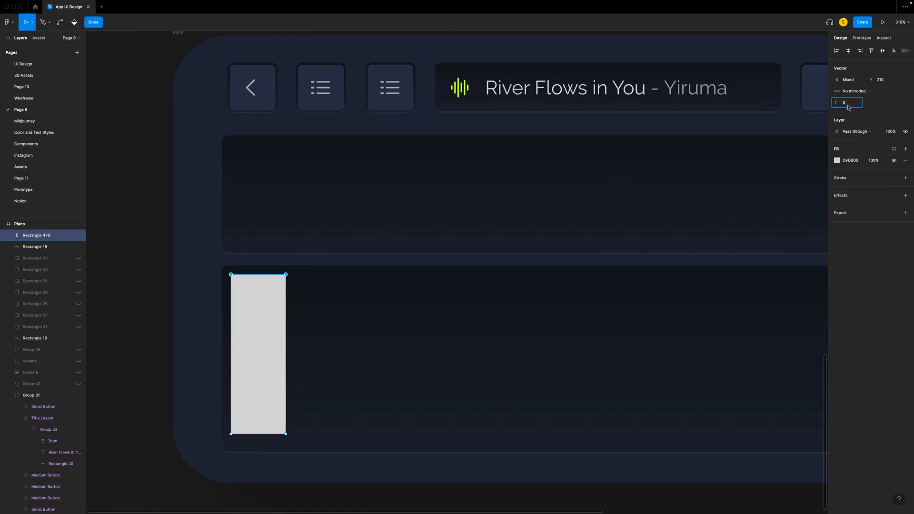
type("3")
- Change the key's black 1 px inside stroke to a linear gradient and set its first stop to 10% opacity
left_click(836, 235)
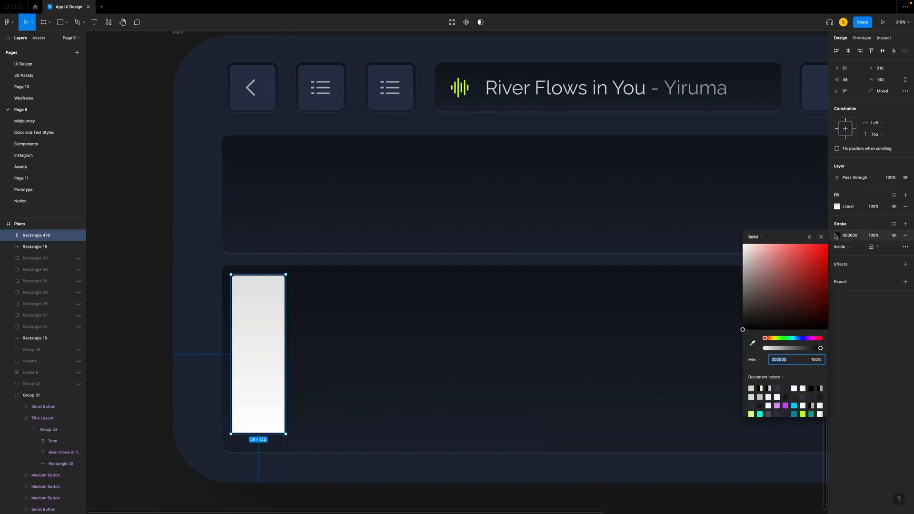
left_click(756, 237)
left_click(758, 248)
left_click(817, 386)
type("10")
key("Return")
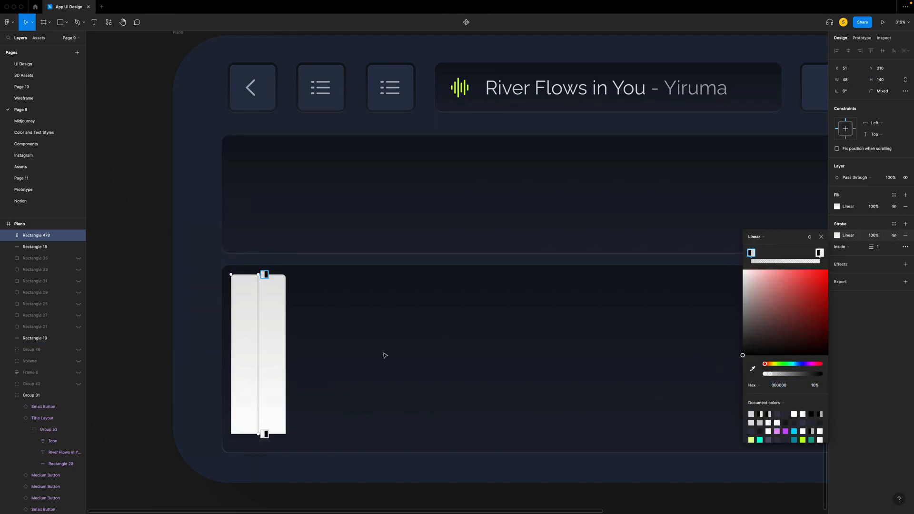
left_click(815, 386)
- Draw a 48 × 12 rectangle at the key's lower end and move it below the key to Y 350
key("r")
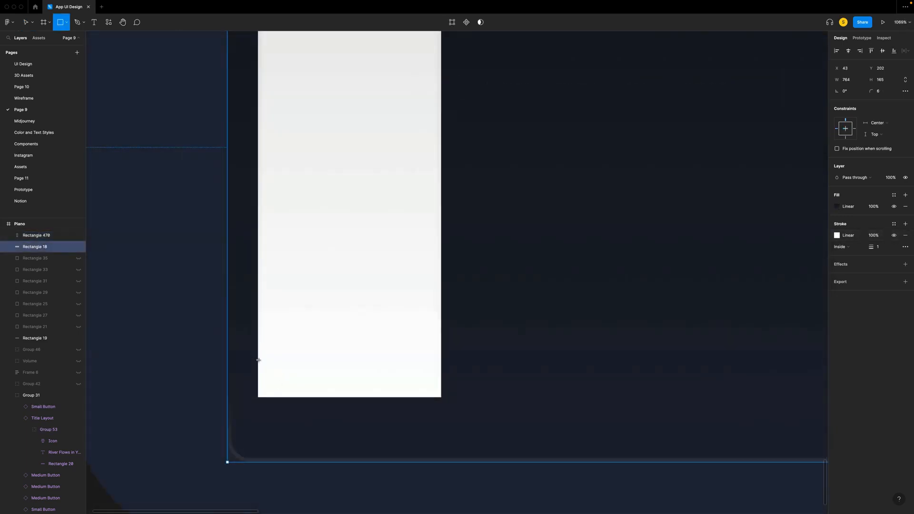
mouse_move(258, 360)
left_mouse_down()
mouse_move(335, 408)
mouse_move(416, 433)
mouse_move(441, 405)
left_mouse_up()
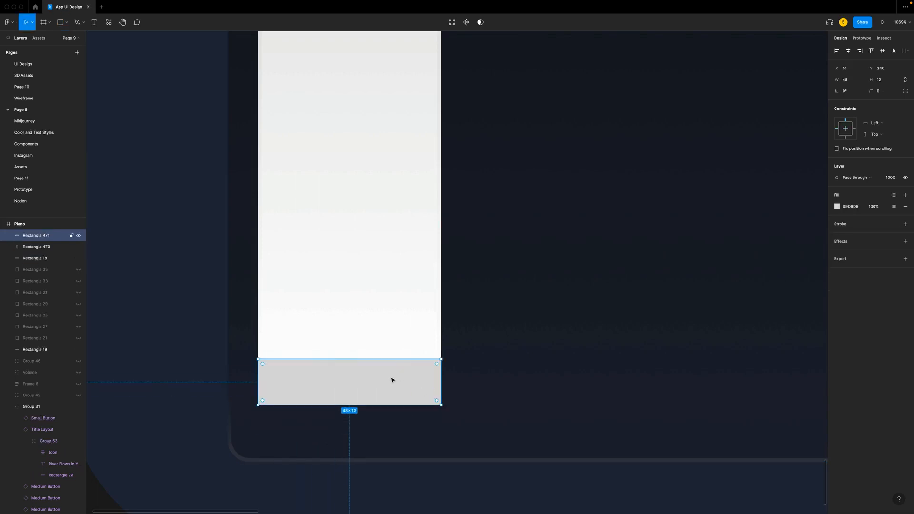
left_click_drag(386, 378, 386, 415)
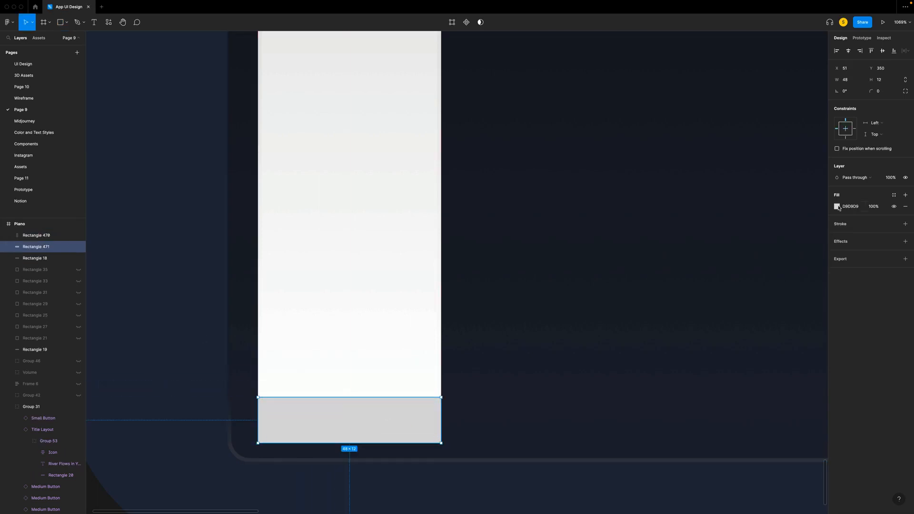
- Give the 48 × 12 strip a linear gradient fill from D9D9D9 to fully opaque white FFFFFF
left_click(837, 206)
left_click(761, 208)
left_click(762, 219)
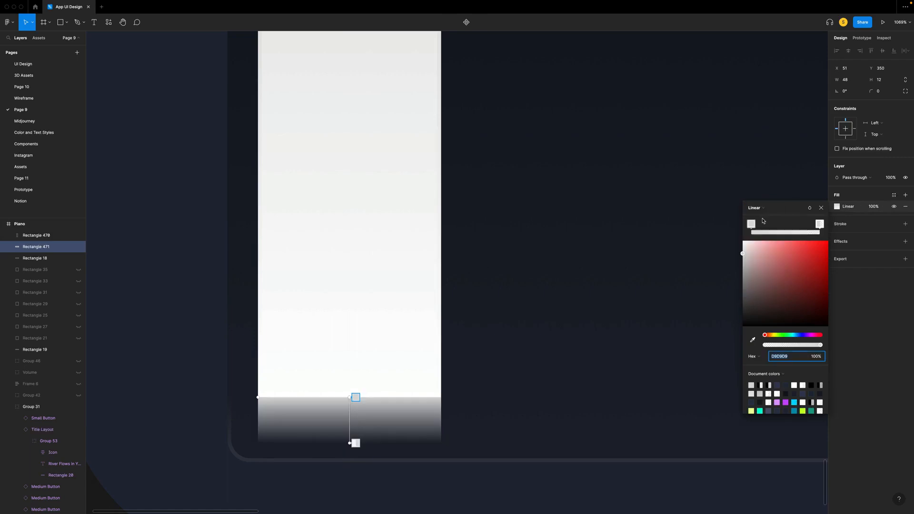
left_click(751, 225)
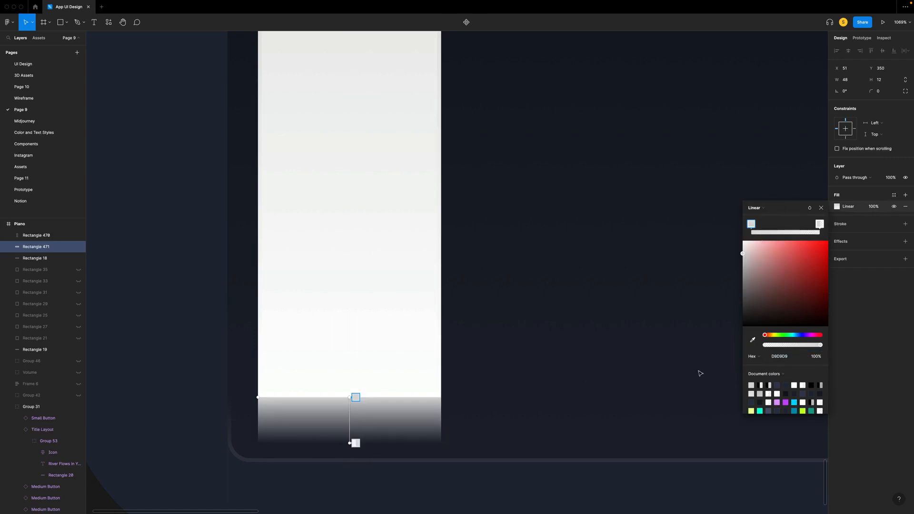
left_click(819, 224)
left_click_drag(743, 255, 722, 212)
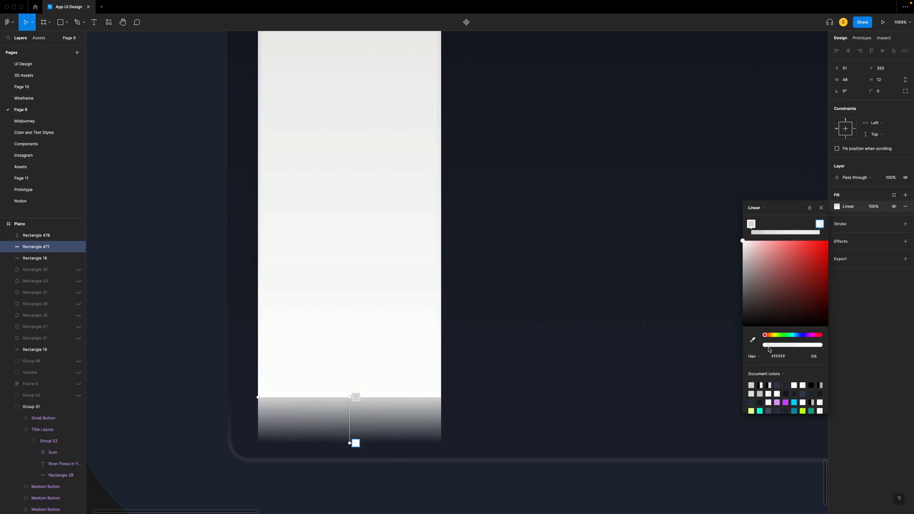
left_click_drag(766, 347, 863, 343)
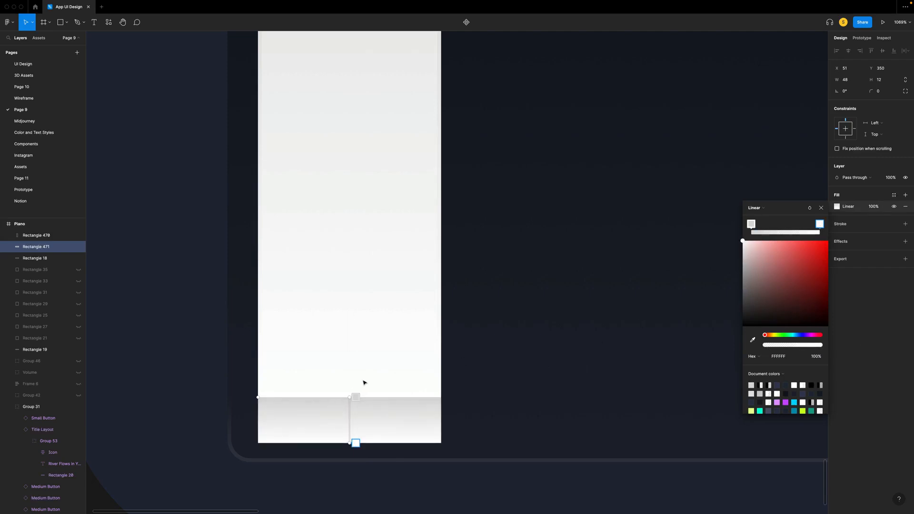
left_click_drag(348, 397, 349, 400)
left_click(821, 207)
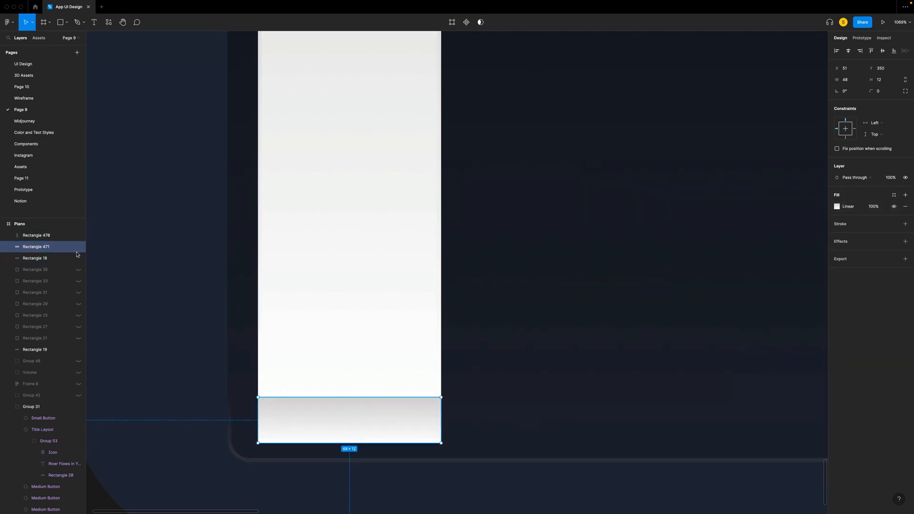
- Move the gradient strip up 3 px to Y 347 so it overlaps the key's lower end
key("Up")
key("Up")
key("Up")
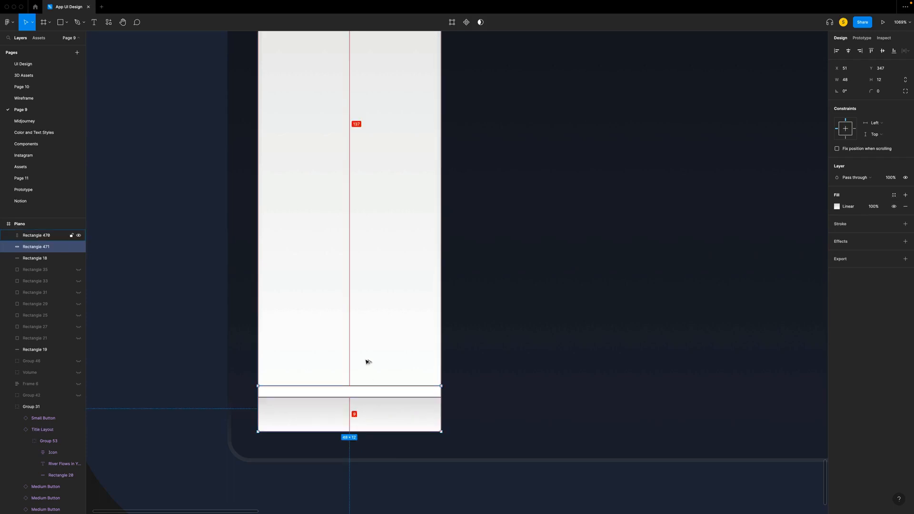
- Round the two lower corners of the gradient strip at the key's end to a radius of 4
key("Return")
left_click_drag(245, 420, 464, 447)
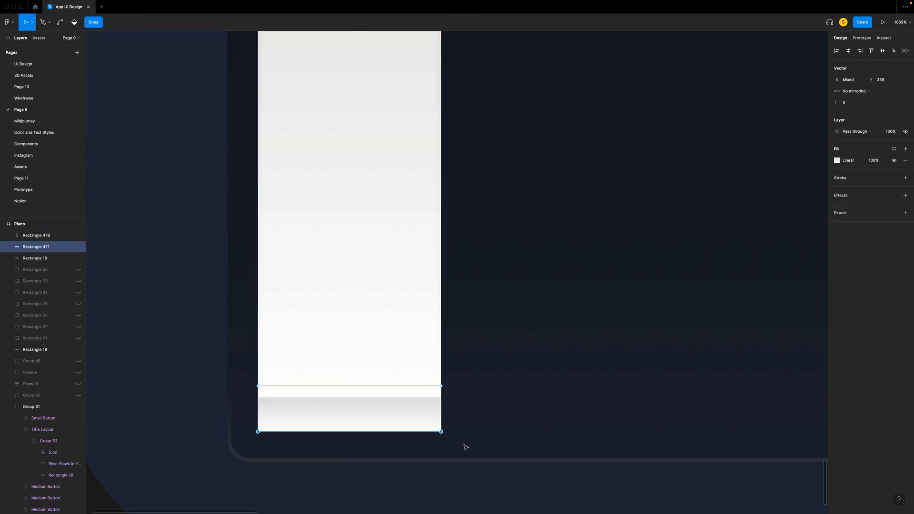
left_click(852, 102)
type("4")
key("Return")
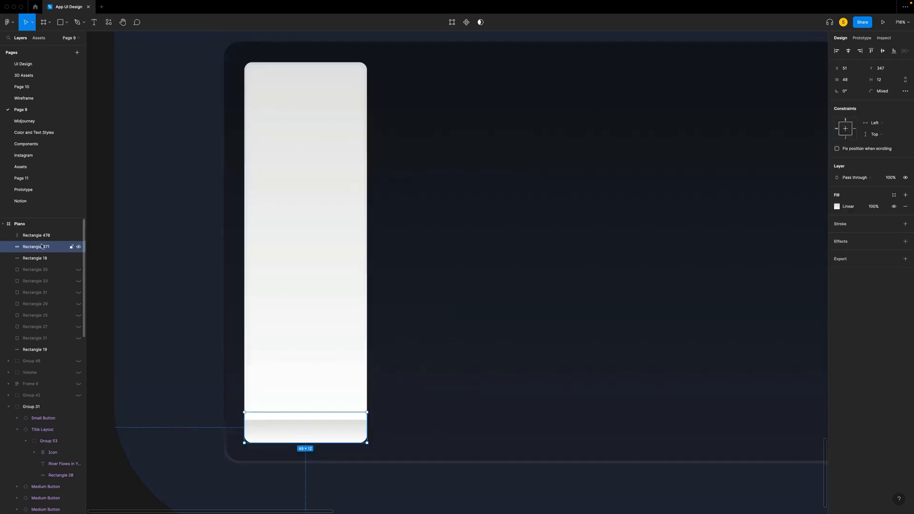
- Group the key rectangle with its gradient strip and name the group White Key
left_click(43, 238, "shift")
key("super+g")
double_click(43, 235)
type("w")
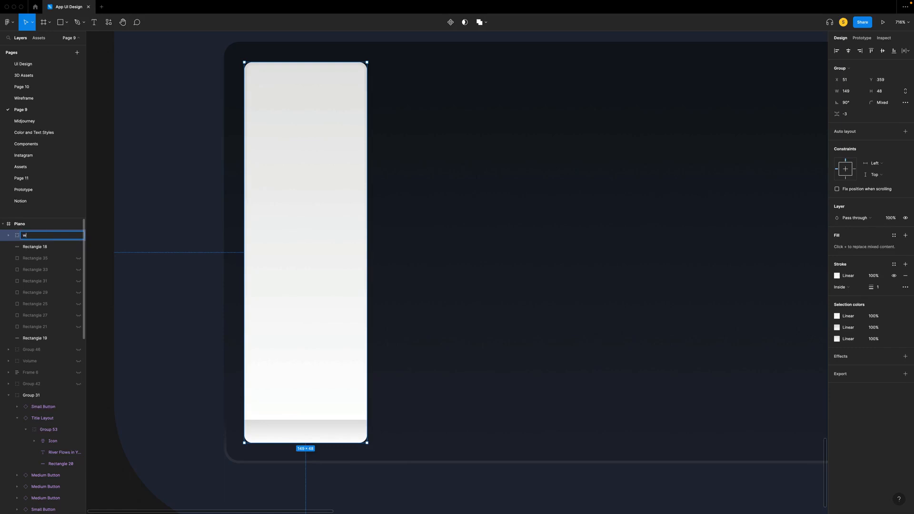
type("hite Key")
key("Return")
- Duplicate the white key twice and line up the copies beside the original with 1 px gaps
scroll(170, 362, "down", 5)
key("super+d")
key("super+d")
left_click_drag(229, 369, 327, 335)
left_click(239, 337)
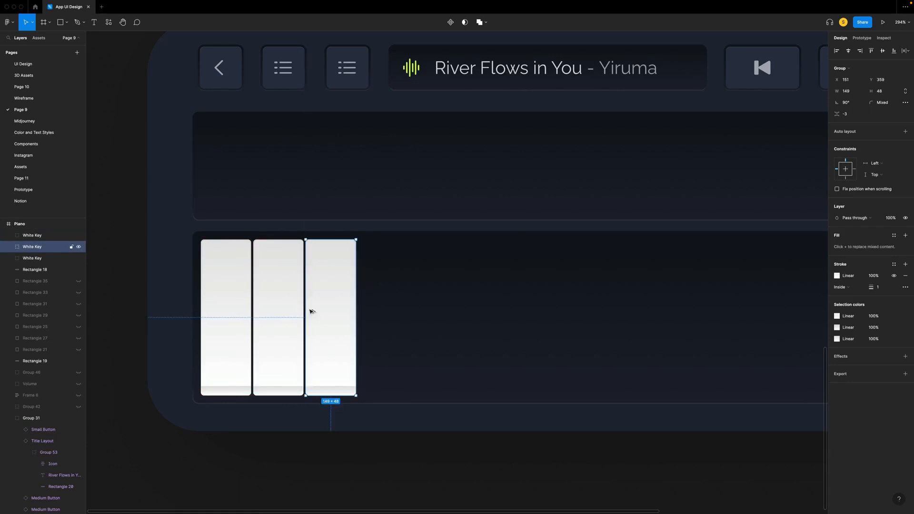
key("Escape")
scroll(261, 359, "up", 5)
left_click(284, 343)
key("Left")
left_click(408, 309)
key("Left")
key("Left")
- Duplicate the second white key, move the copy to X 70 and rename it Black Key
left_click(34, 236)
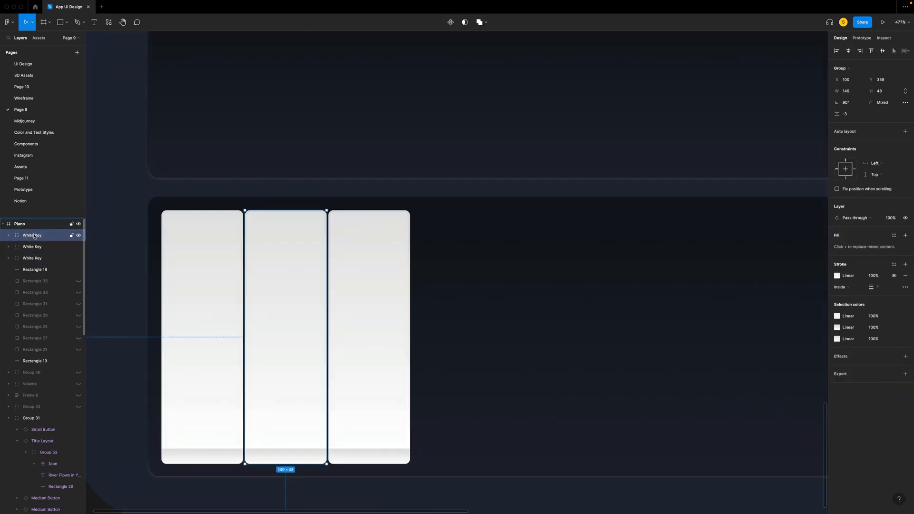
key("ctrl+d")
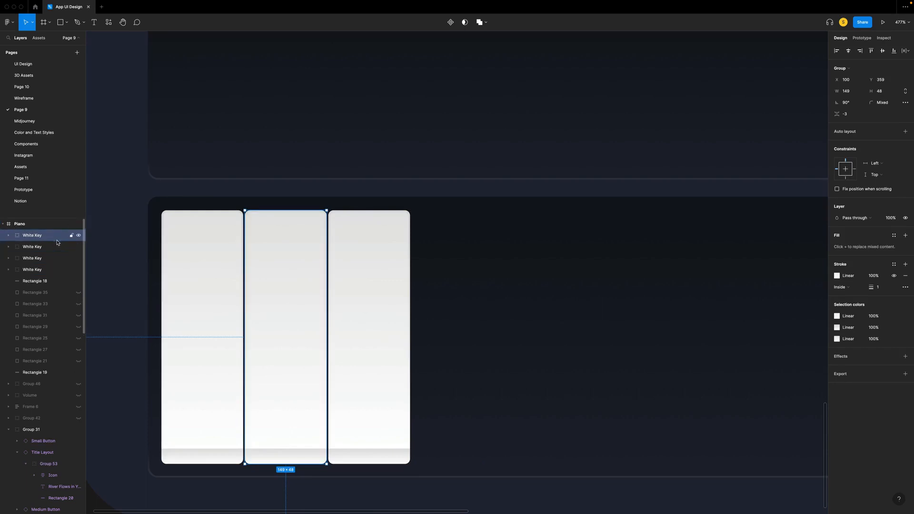
left_click_drag(290, 284, 239, 283)
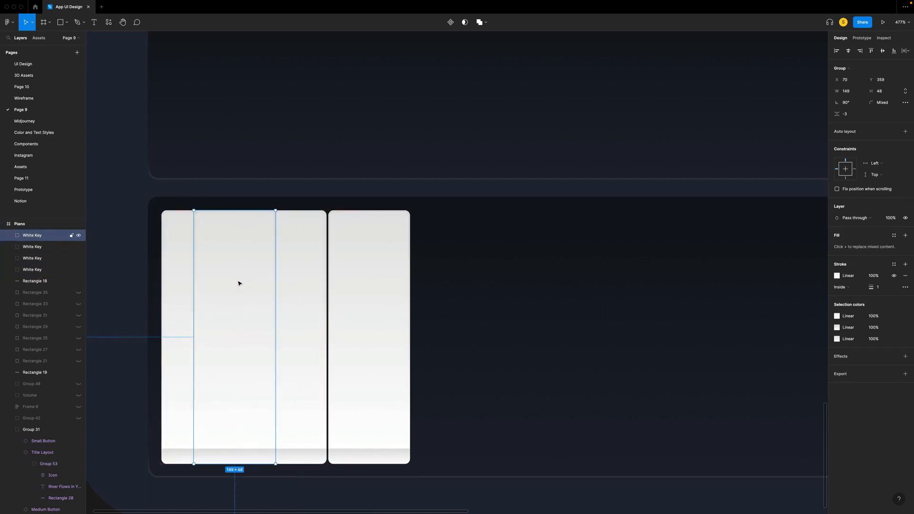
double_click(32, 235)
type("Black")
key("Return")
- Resize the main rectangle inside the Black Key group to 32 × 78
left_click(8, 235)
left_click(40, 249)
left_click(851, 83)
type("32")
left_click(887, 80)
type("78")
- Recolor the black key body's linear gradient from 232A3D to 323A56
left_click(837, 195)
type("232")
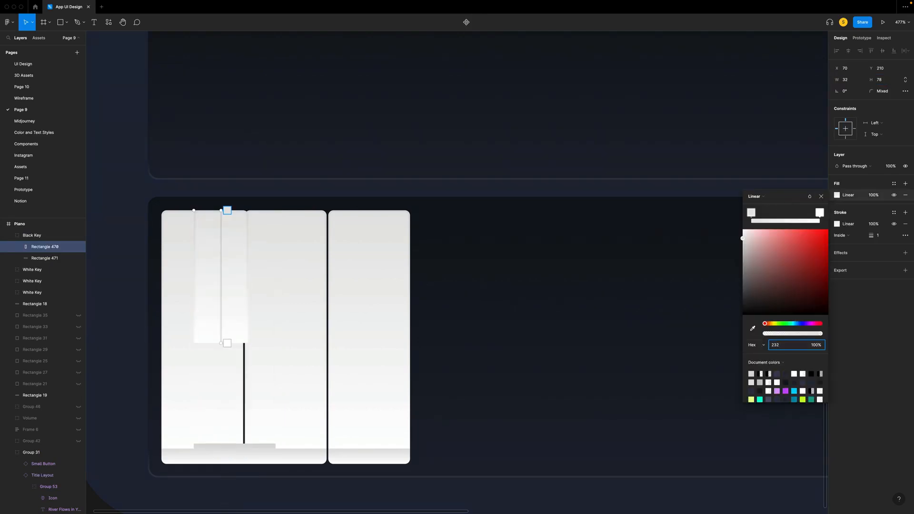
type("a3d")
key("Return")
type("32")
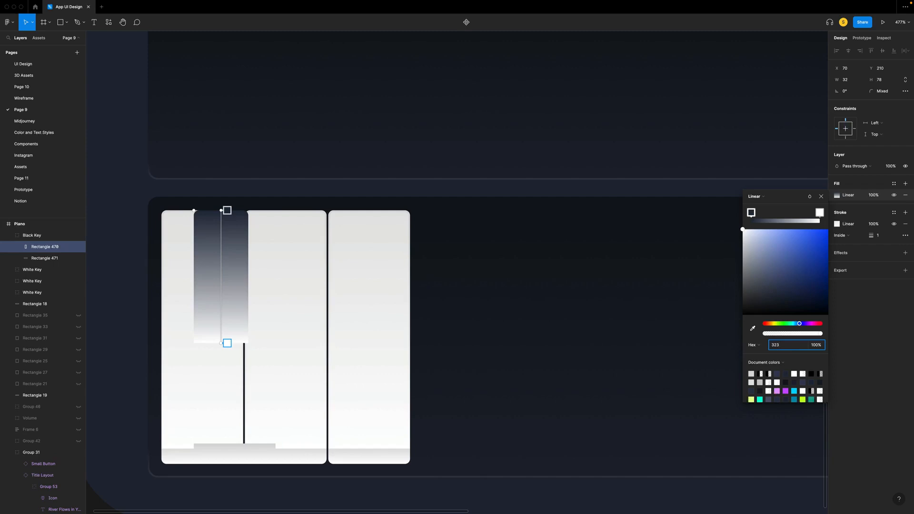
type("3a56")
key("Return")
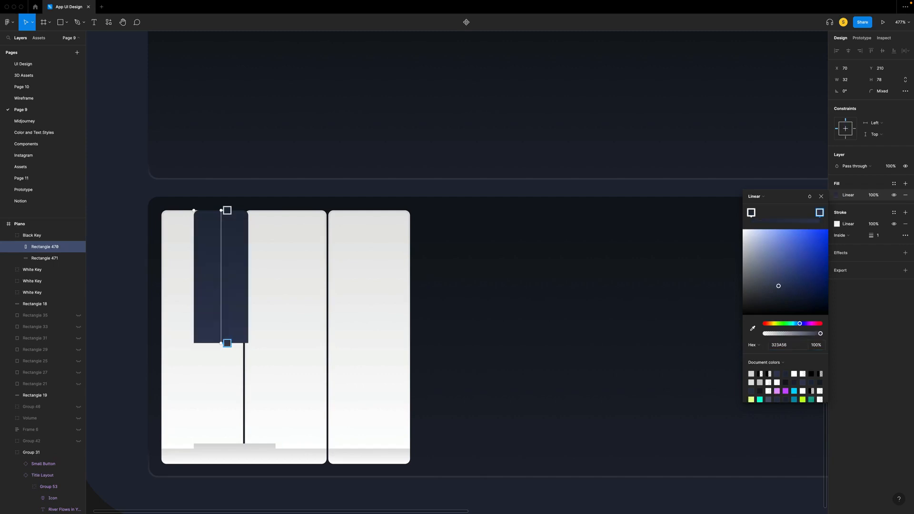
- Move the black key's strip directly below its body at Y 288 and resize it to 32 × 10
left_click(45, 258)
left_click_drag(239, 458, 238, 361)
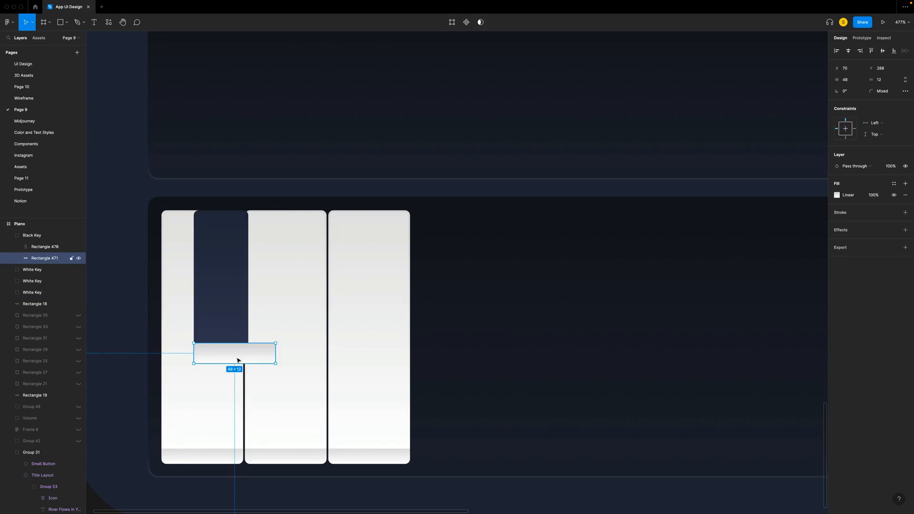
left_click(851, 82)
left_click(889, 82)
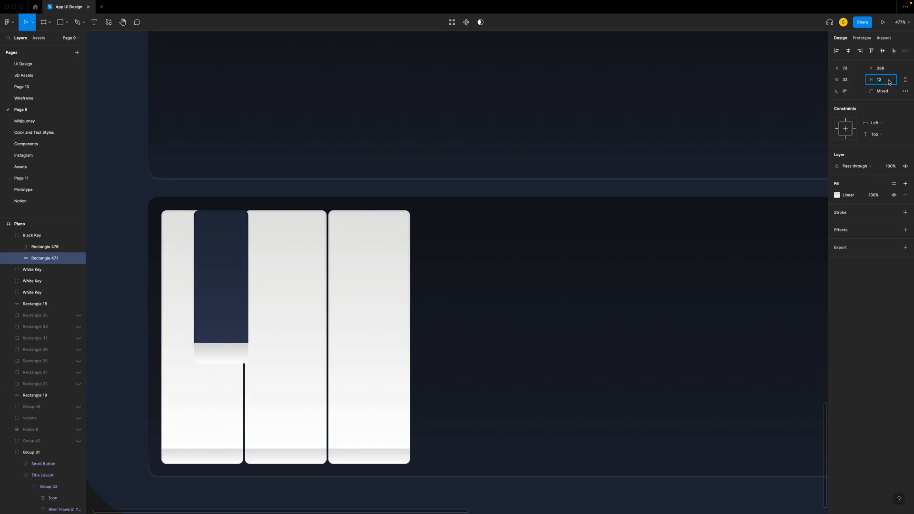
key("Return")
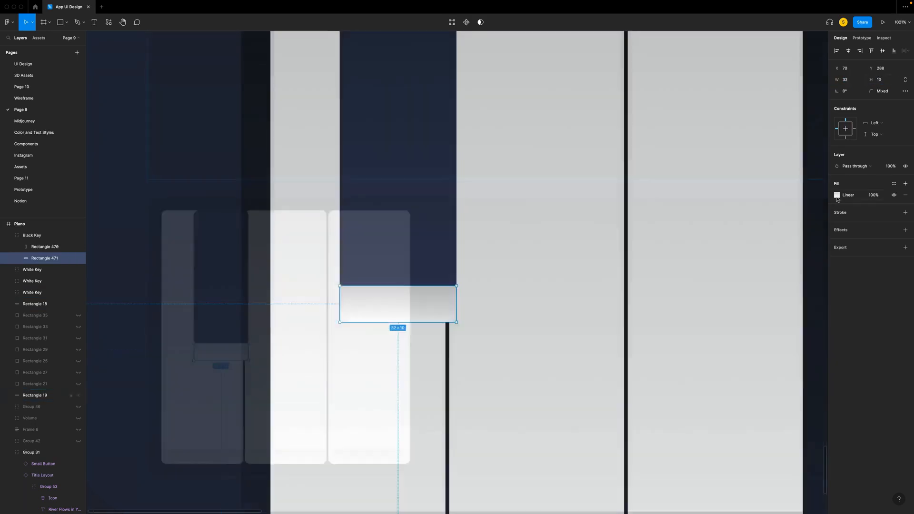
- Recolor the black key strip's linear gradient from 21283B to 323A56
left_click(837, 195)
type("2")
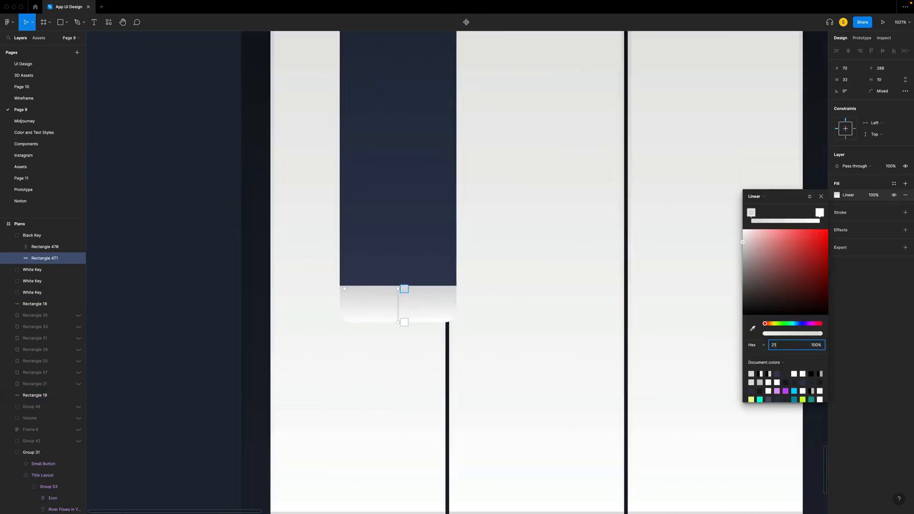
type("1283b")
key("Return")
left_click(404, 322)
left_click(790, 346)
type("3")
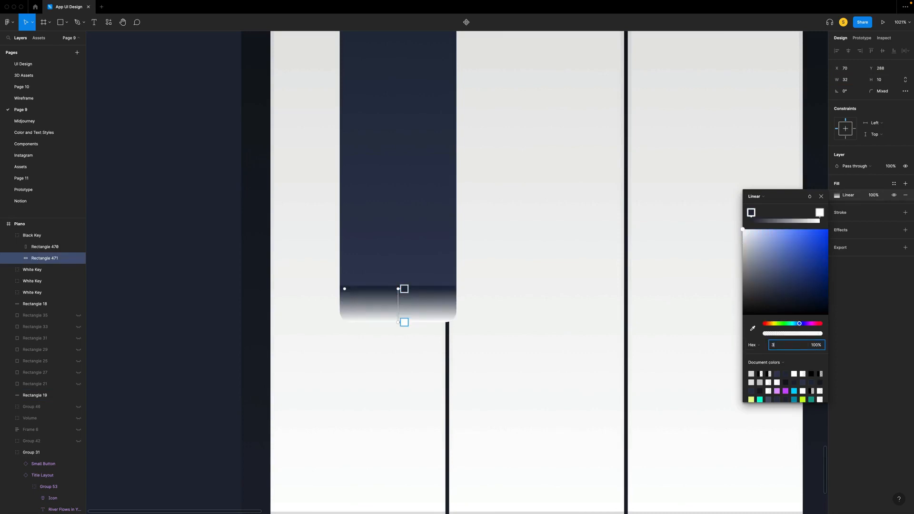
type("23a56")
key("Return")
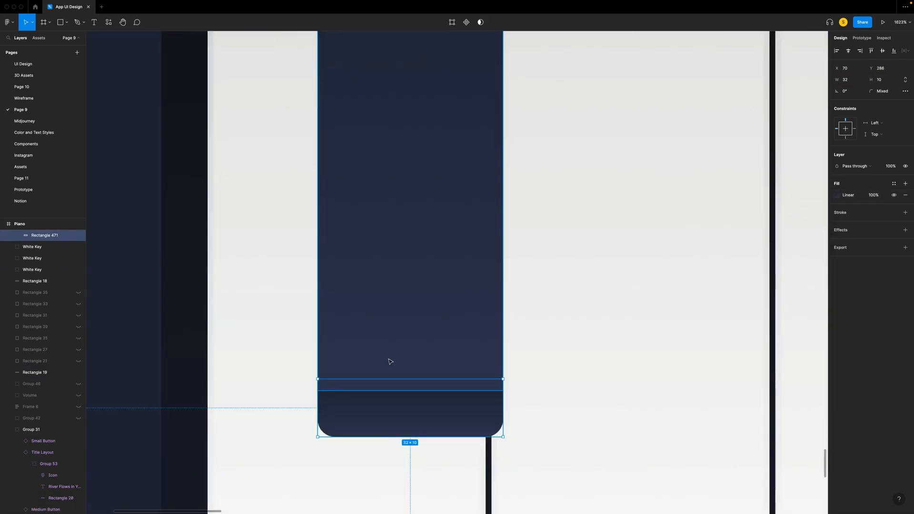
- Move the black key's strip up to Y 281 and shift the start of its gradient lower
key("Up")
key("Up")
key("Up")
key("Up")
key("Up")
key("Down")
key("Up")
scroll(392, 365, "up", 2)
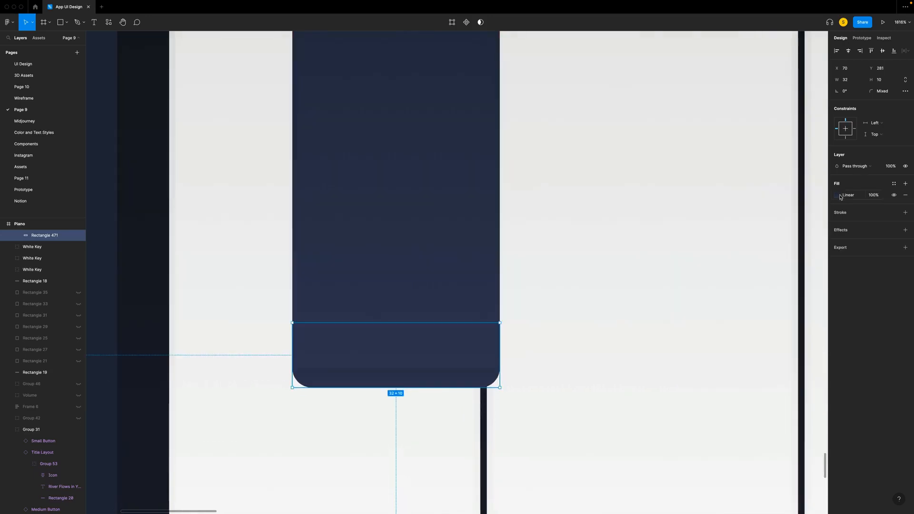
left_click(839, 195)
left_click_drag(396, 328, 397, 358)
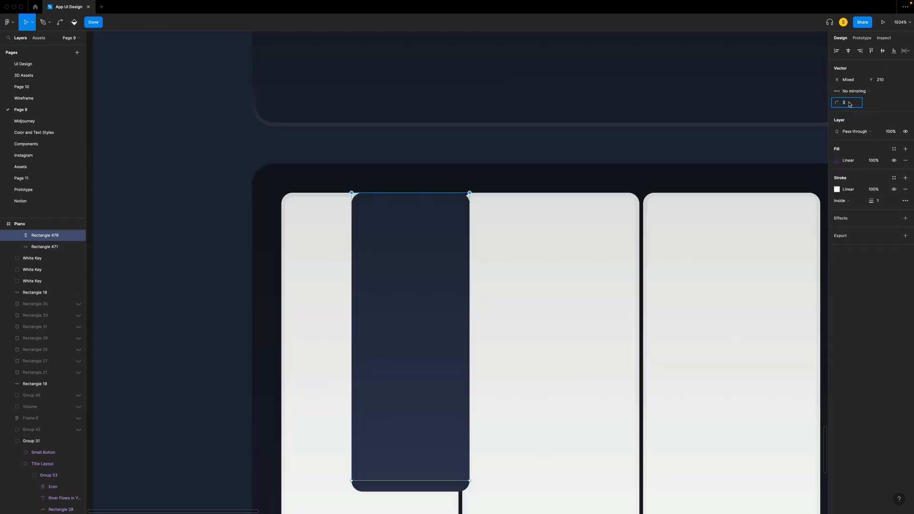
- Set the black key body's upper corner radius to 0 and remove its stroke
key("Return")
left_click(894, 190)
left_click(894, 190)
left_click(894, 190)
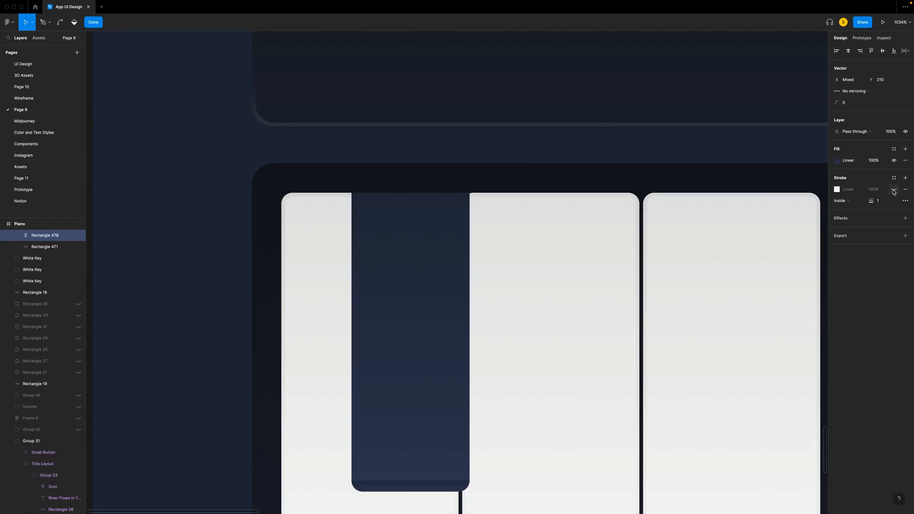
left_click(894, 190)
left_click(906, 190)
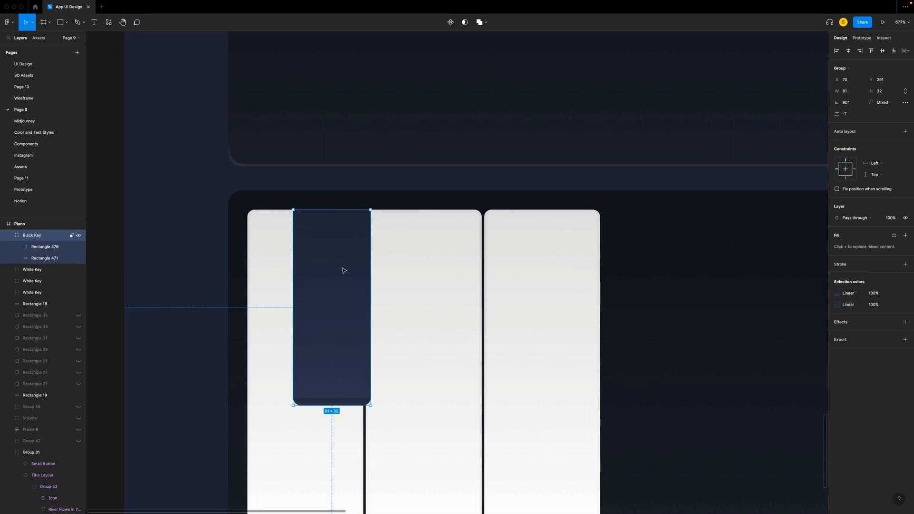
- Duplicate the black key and place the copy over the gap between the second and third white keys
left_click_drag(344, 270, 495, 266)
key("super+d")
left_click(208, 308)
scroll(209, 307, "down", 3)
scroll(209, 307, "down", 3)
- Duplicate the three white and two black keys and move the copies right until they sit beside the originals
key("shift+Right")
key("shift+Right")
key("shift+Right")
key("shift+Right")
key("shift+Right")
key("shift+Right")
key("shift+Right")
key("shift+Right")
key("shift+Right")
key("shift+Right")
key("shift+Right")
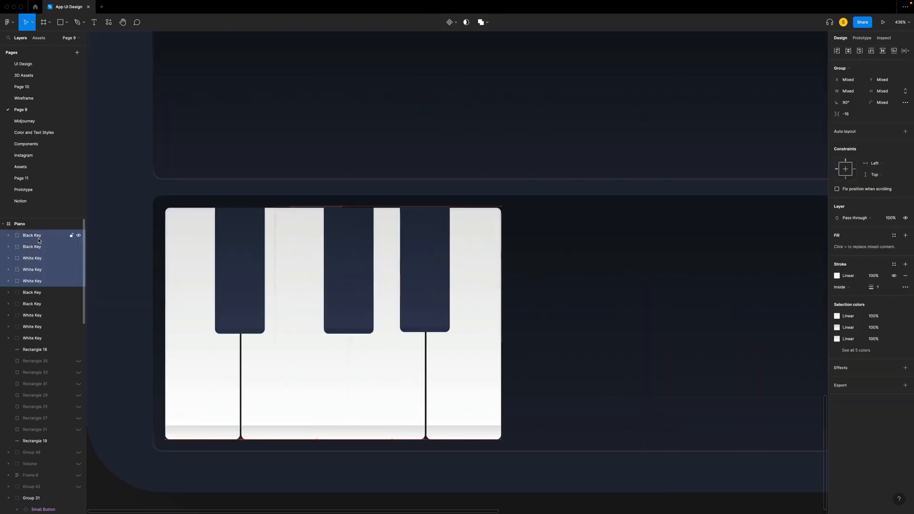
key("Left")
key("Left")
key("Left")
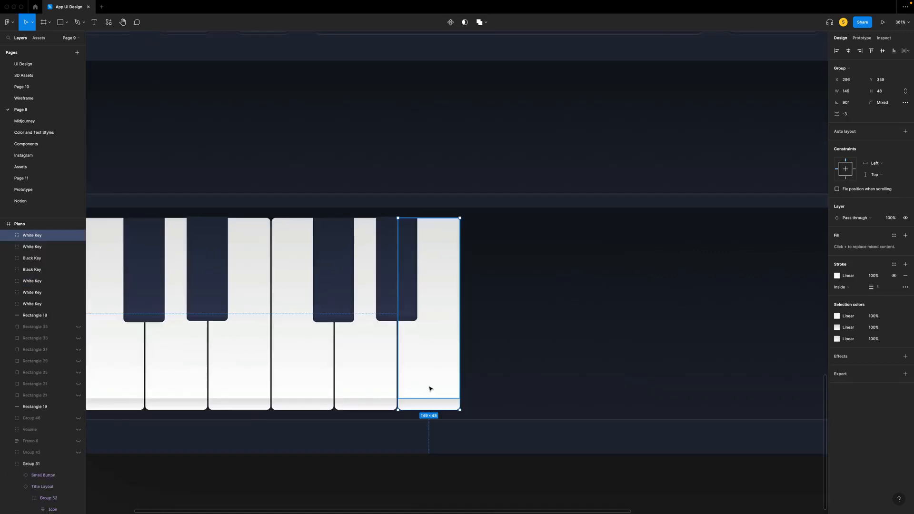
- Add a seventh white key at X 345 and a copied black key over its left gap at X 328, Y 291
key("shift+Right")
key("shift+Right")
key("shift+Right")
key("shift+Right")
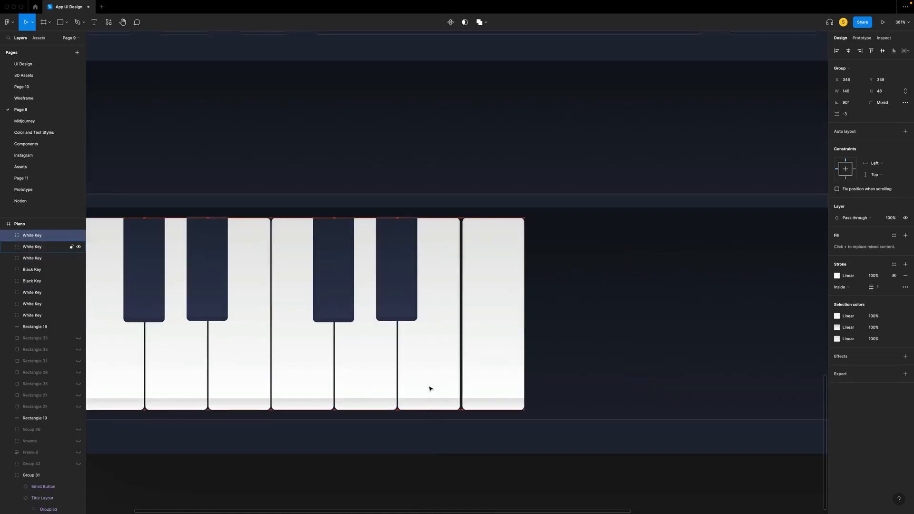
key("Left")
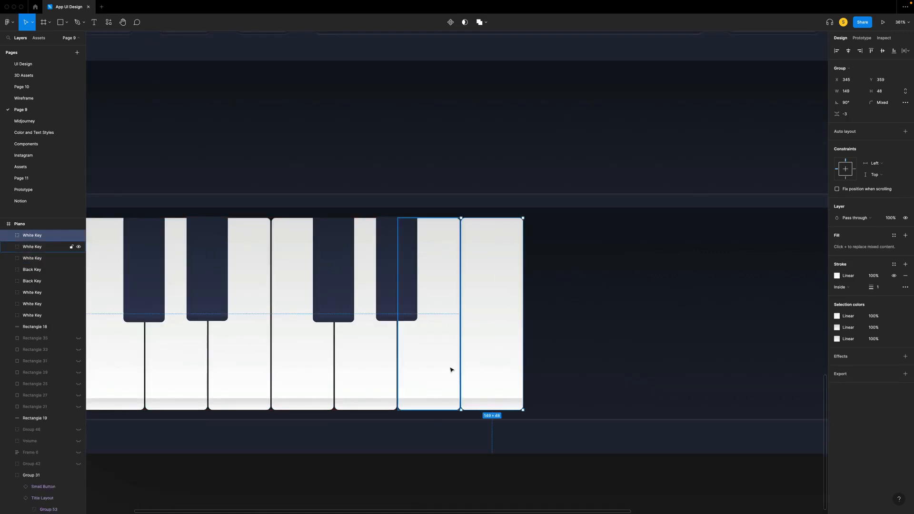
left_click(399, 270)
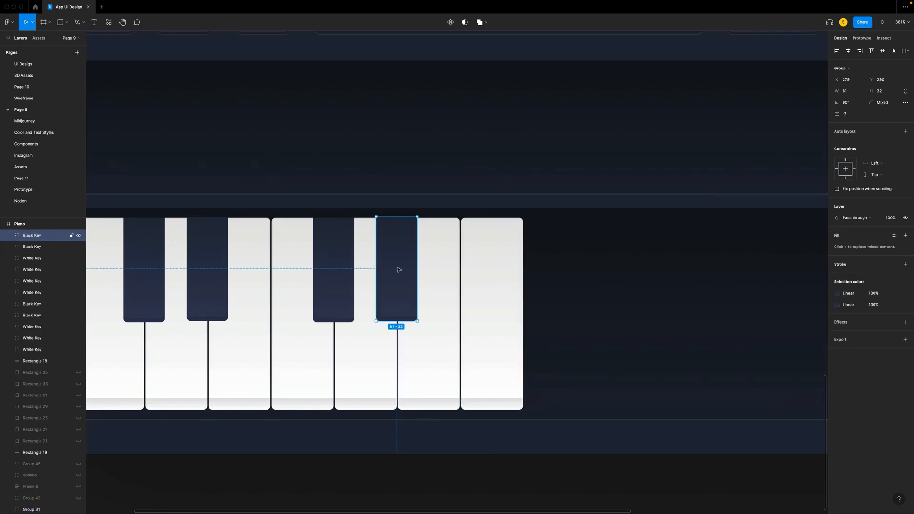
left_click_drag(399, 270, 462, 271)
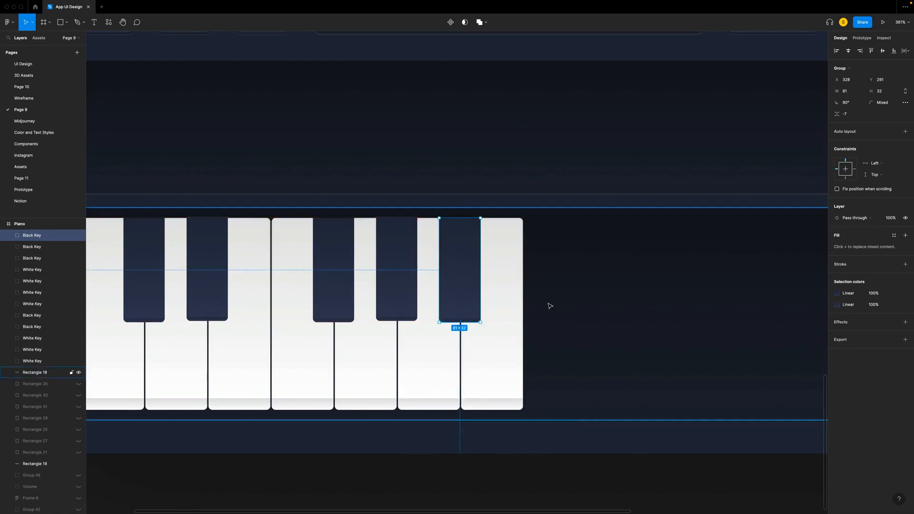
- Duplicate all twelve piano keys and move the copied octave right until it adjoins the first one
scroll(547, 306, "down", 5)
left_click(38, 247, "shift")
left_click_drag(38, 248, 40, 359)
left_click(40, 360, "shift")
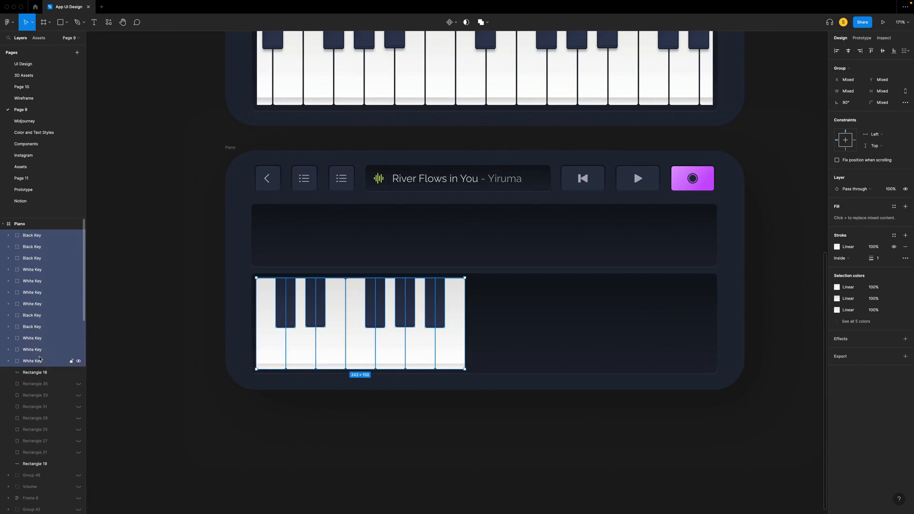
key("super+d")
key("shift+Right")
key("shift+Right")
key("shift+Right")
key("shift+Right")
key("shift+Right")
key("shift+Right")
key("shift+Right")
key("shift+Right")
key("shift+Right")
key("shift+Right")
key("shift+Right")
key("shift+Right")
key("shift+Right")
key("shift+Right")
key("shift+Right")
key("shift+Right")
key("shift+Right")
key("shift+Right")
key("shift+Right")
key("shift+Right")
key("shift+Right")
key("shift+Right")
key("shift+Right")
key("shift+Right")
key("shift+Right")
key("shift+Right")
key("shift+Right")
key("shift+Right")
key("shift+Right")
key("shift+Right")
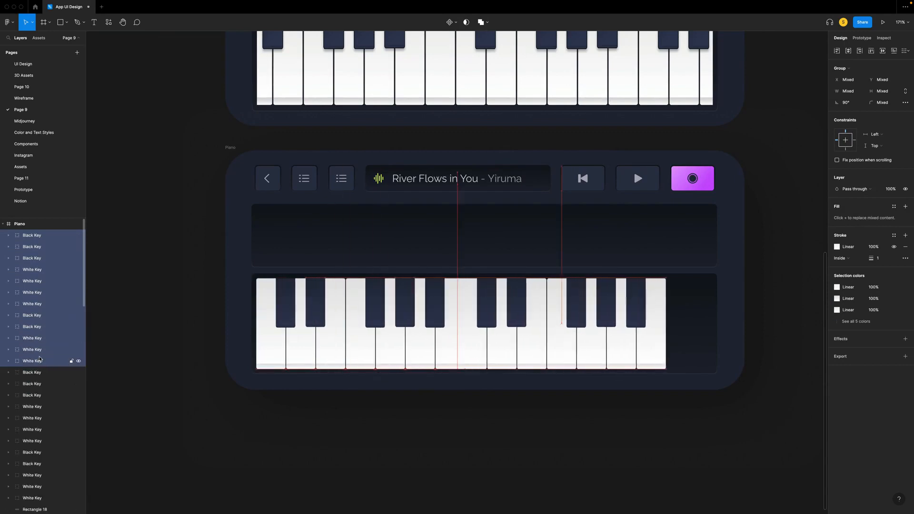
key("Right")
key("Right")
key("Right")
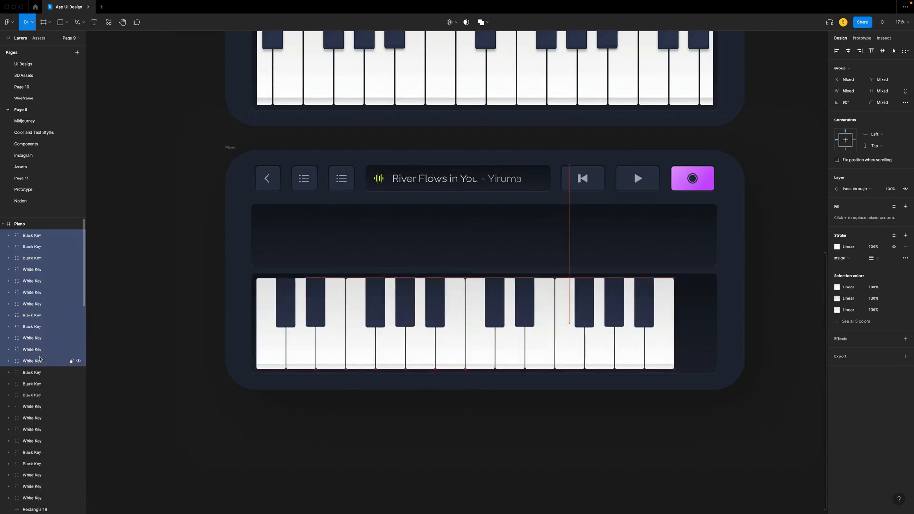
scroll(444, 331, "right", 2)
scroll(448, 330, "up", 5)
left_click(500, 441)
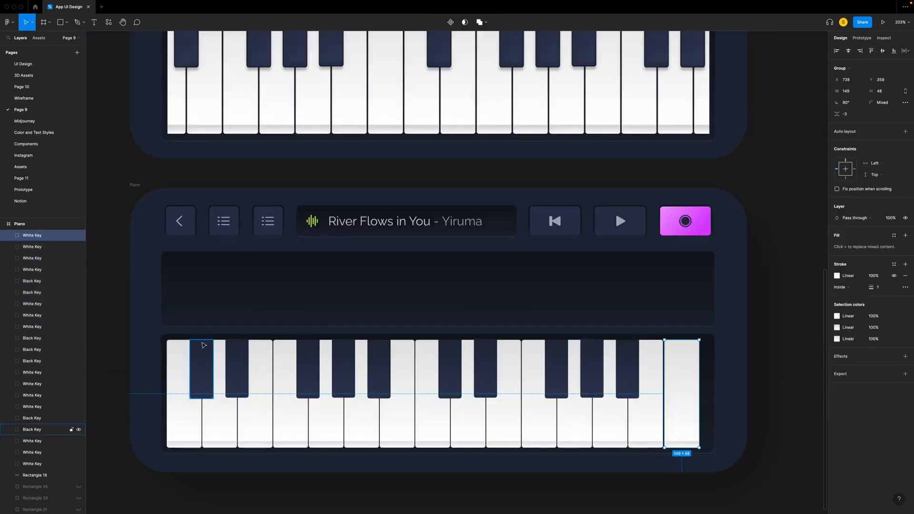
- Add one more white key at the keyboard's right end and select all the white keys
left_click(32, 248, "shift")
left_click(33, 258, "shift")
left_click(33, 269, "shift")
left_click(32, 304, "shift")
left_click(33, 315, "shift")
left_click(36, 327, "shift")
left_click(35, 327, "super")
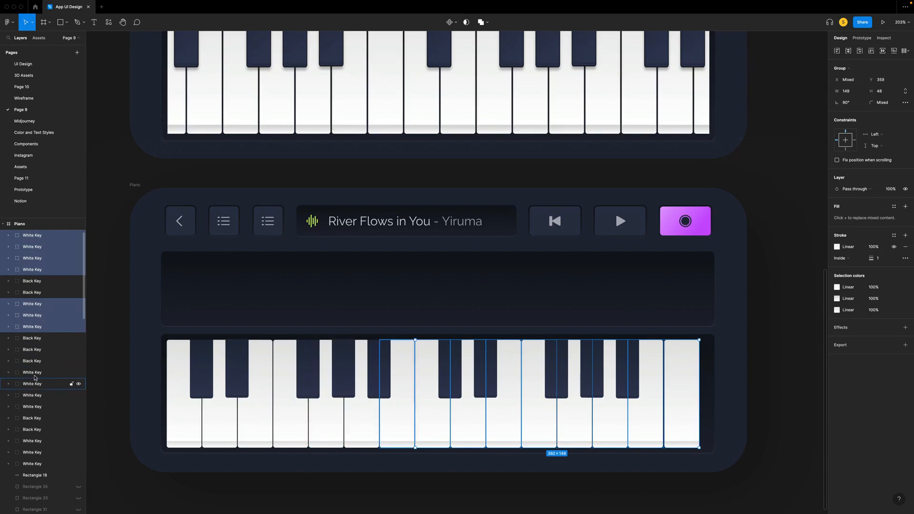
left_click(35, 373, "super")
left_click(34, 383, "super")
left_click(36, 395, "super")
left_click(37, 406, "super")
left_click(38, 441, "super")
left_click(38, 452, "super")
left_click(38, 463, "super")
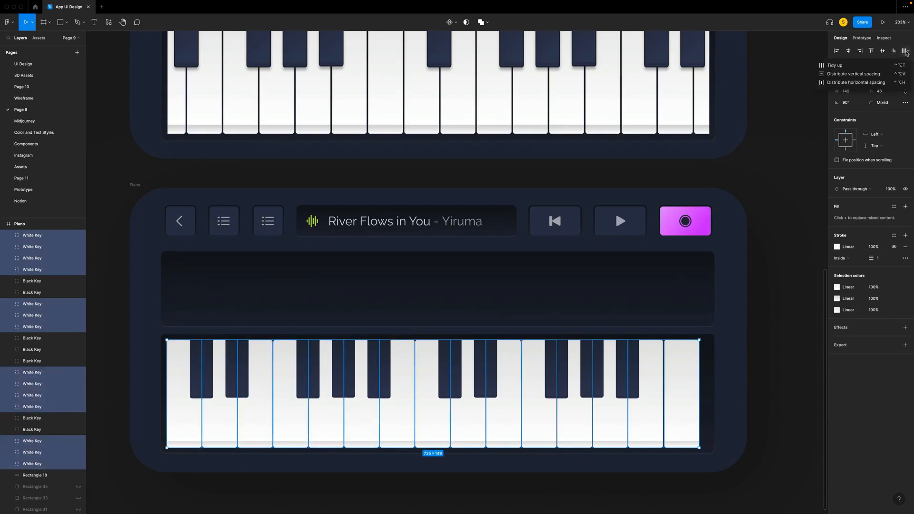
- Try to tidy up the white keys with a horizontal spacing of 2
left_click(904, 50)
key("Return")
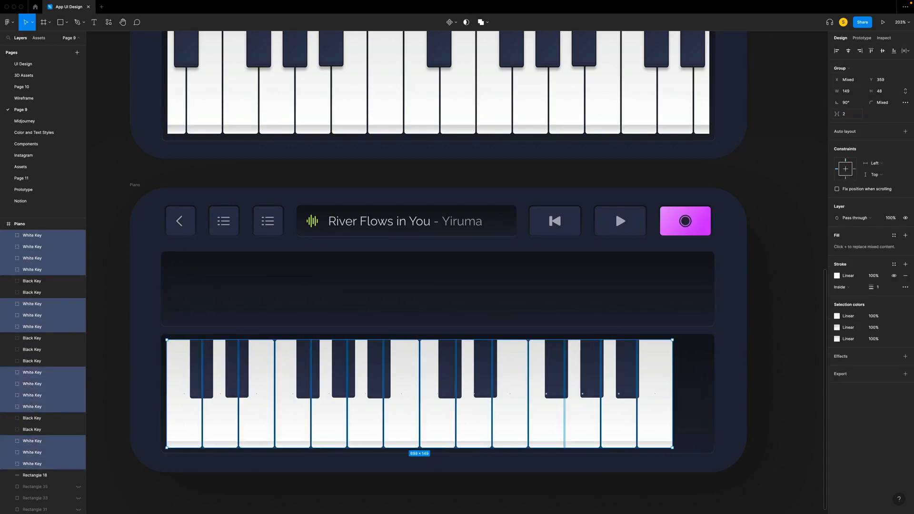
key("super+z")
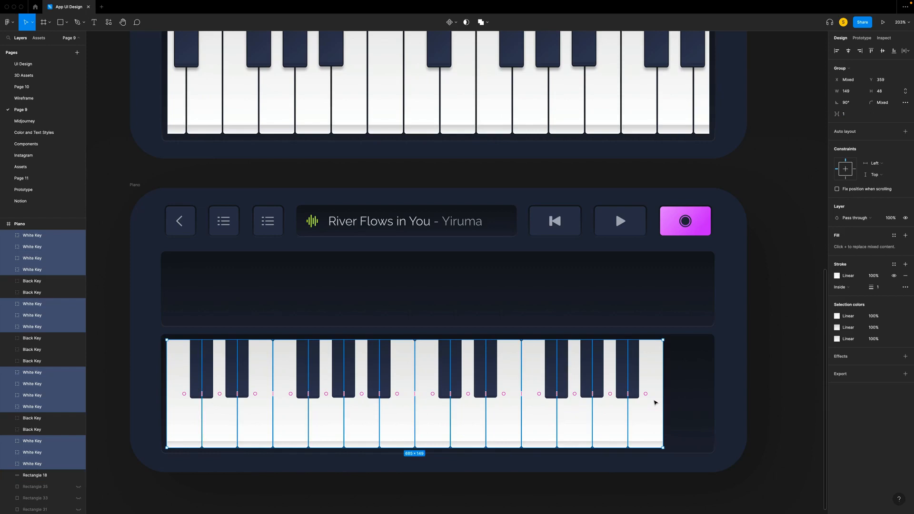
left_click(851, 115)
type("2")
key("Return")
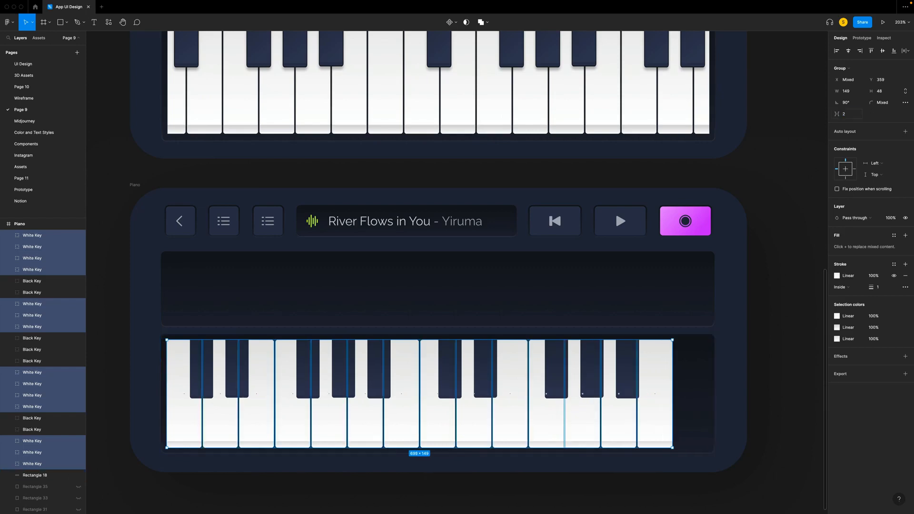
- Try shifting the row of white keys right, and undo both the move and the spacing change
left_click_drag(667, 414, 684, 416)
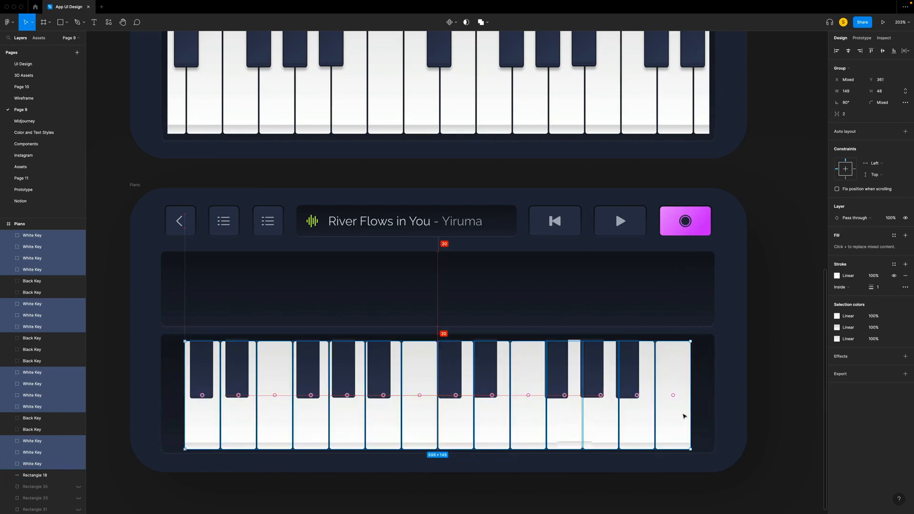
key("super+z")
key("super+z")
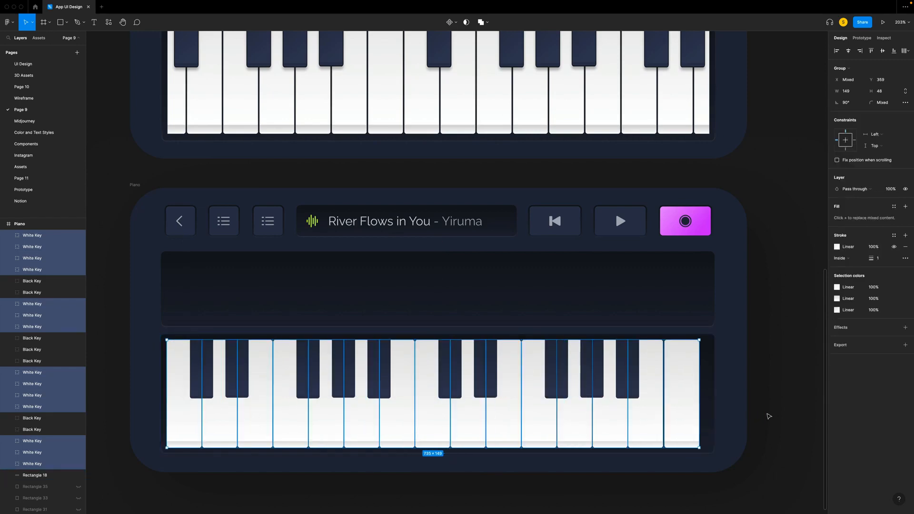
- Set the horizontal spacing between the selected white keys to 2
scroll(41, 286, "up", 2)
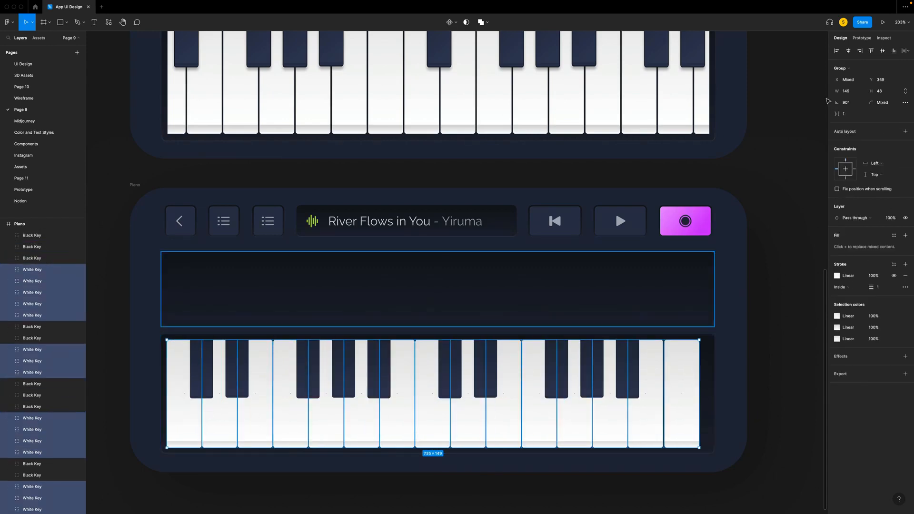
left_click(853, 116)
type("2")
key("Return")
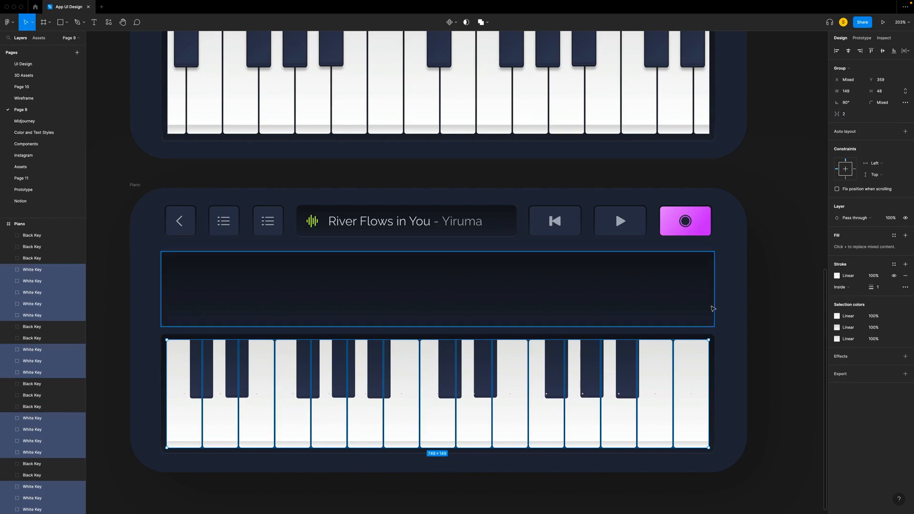
scroll(163, 367, "up", 3)
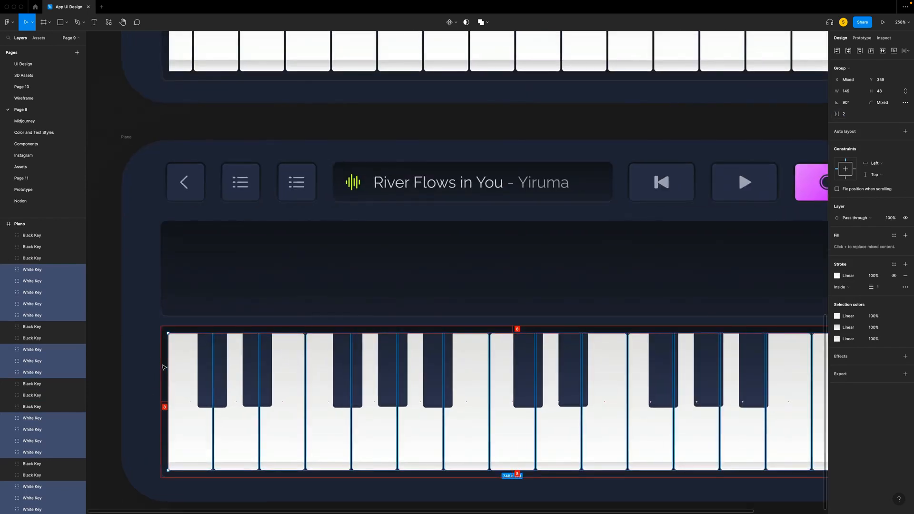
- Shift the black keys right so that each one is centred over a gap between two white keys
scroll(683, 381, "right", 5)
left_click(748, 385)
scroll(748, 385, "left", 3)
left_click_drag(154, 358, 201, 352)
left_click(292, 351)
left_click_drag(292, 351, 585, 358)
left_click(508, 347)
key("super+z")
left_click(611, 351)
scroll(600, 348, "right", 3)
left_click_drag(526, 359, 536, 359)
left_click_drag(484, 355, 494, 356)
left_click(481, 498)
scroll(481, 498, "down", 4)
scroll(441, 480, "left", 1)
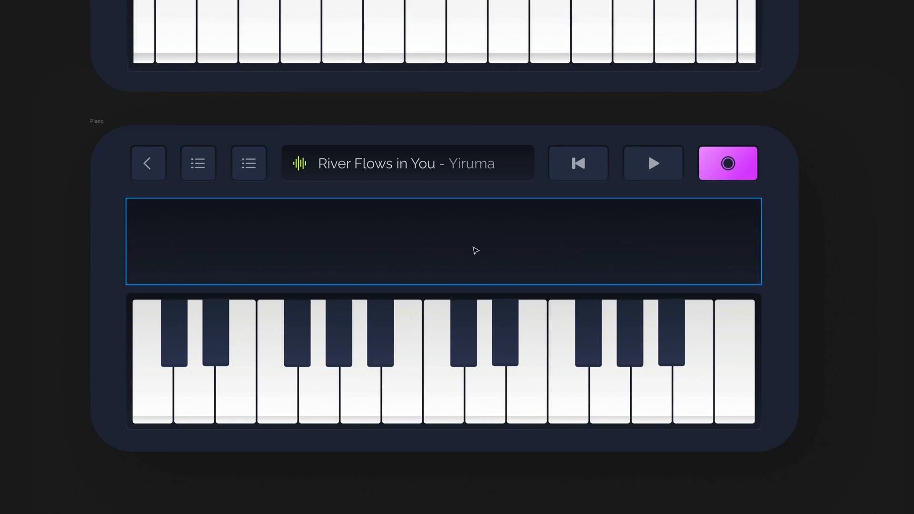
- Show the rulers and add vertical guides along the white keys' edges through the dark panel
left_click(194, 247)
scroll(194, 248, "up", 5)
left_click(150, 357)
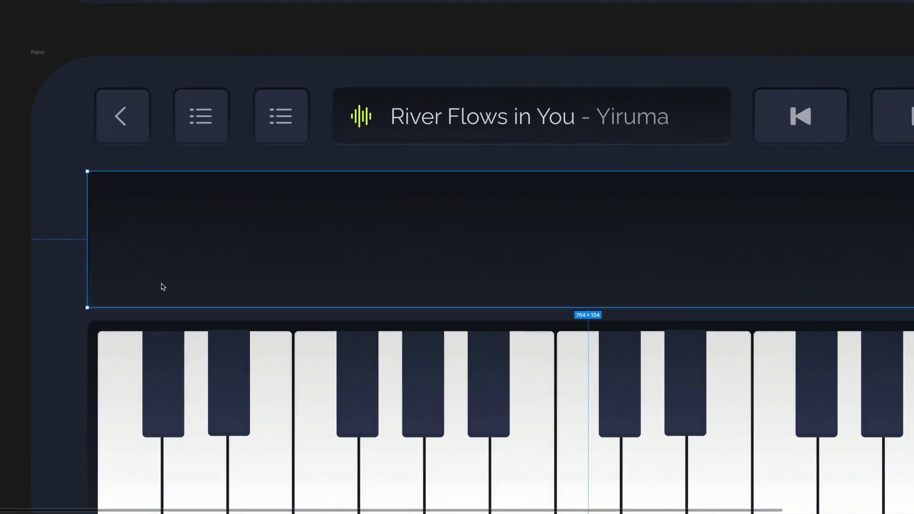
key("r")
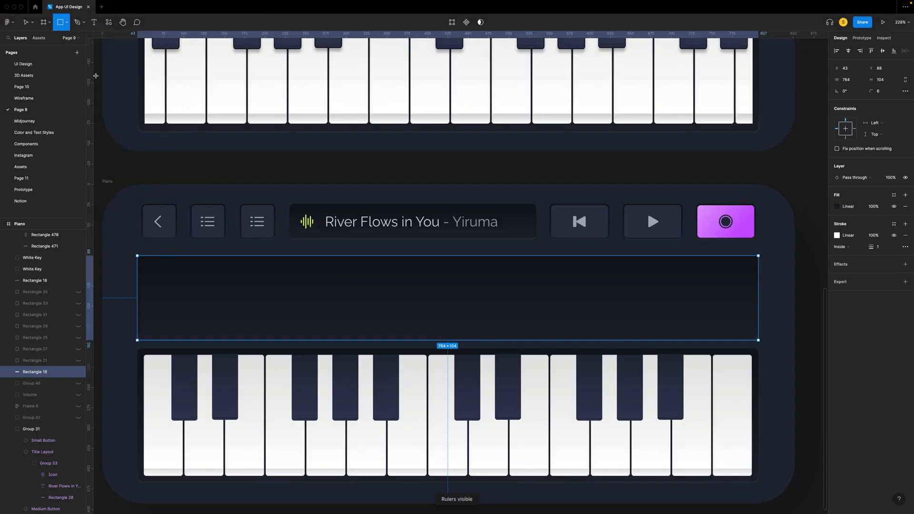
scroll(438, 312, "up", 3)
- Draw a note rectangle about 48 × 44 in the dark panel above the third white key, with a corner radius of 4
mouse_move(247, 246)
left_mouse_down()
mouse_move(296, 279)
mouse_move(254, 300)
left_mouse_up()
scroll(296, 279, "up", 5)
type("12")
key("Return")
- Duplicate the note rectangle above the sixth white key and stretch the copy to a height of about 61
left_click_drag(242, 253, 494, 219)
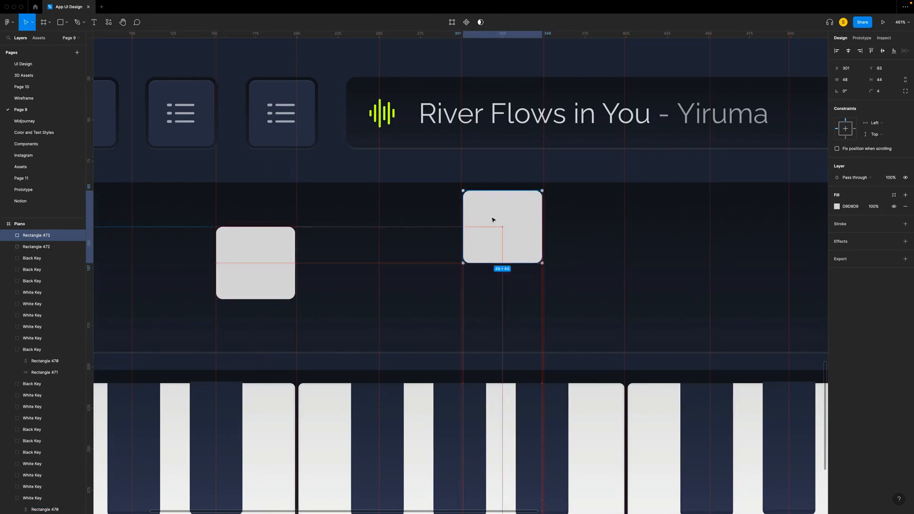
left_click_drag(488, 263, 489, 291)
scroll(512, 261, "right", 4)
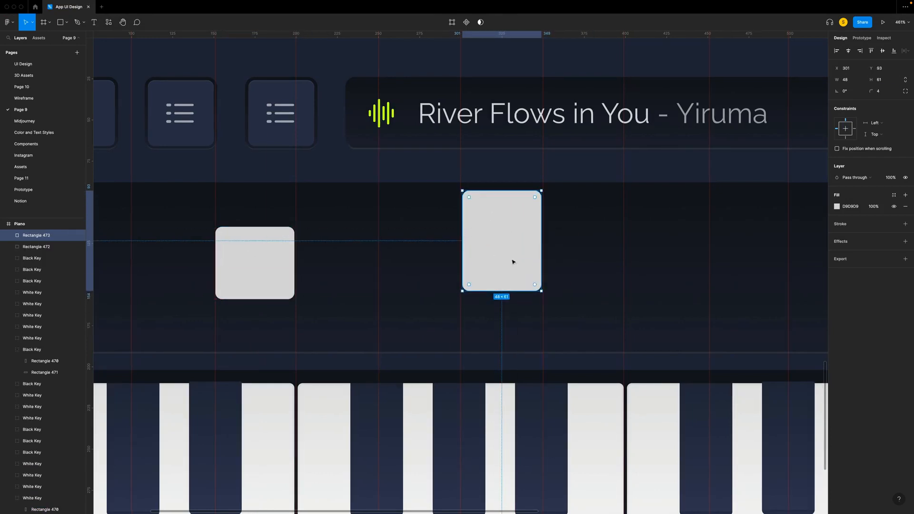
- Place two more copies of the tall note above white keys further right, and shorten the rightmost one
left_click_drag(283, 197, 619, 238)
scroll(616, 240, "down", 5)
scroll(619, 237, "right", 2)
key("super+d")
left_click_drag(548, 243, 676, 228)
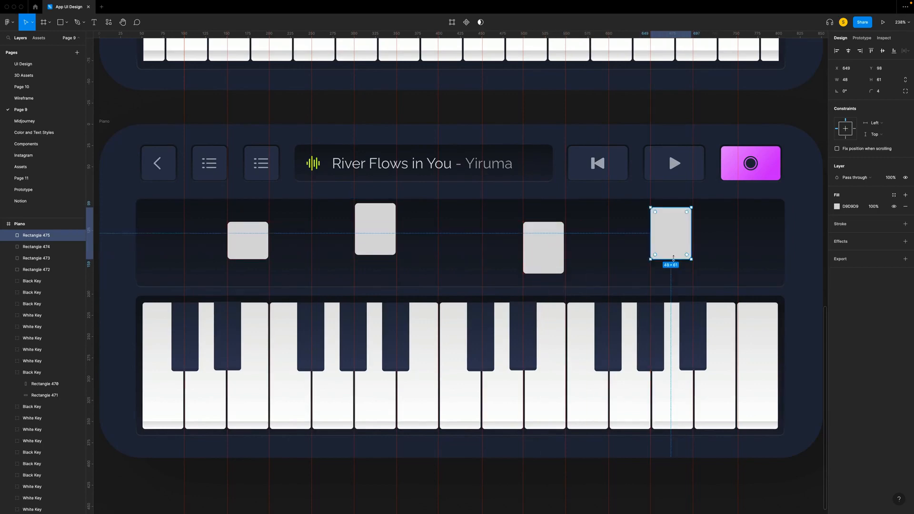
left_click_drag(671, 259, 671, 248)
scroll(619, 254, "up", 5)
left_click_drag(474, 246, 476, 246)
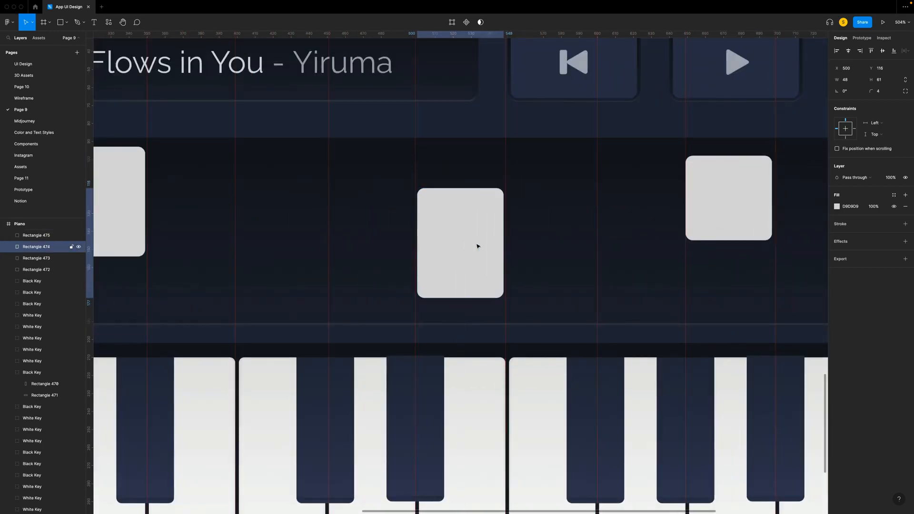
left_click(728, 224)
- Duplicate the leftmost note, align the copy with the first black key, and set its width to 32
scroll(729, 224, "down", 5)
left_click(331, 262)
left_click_drag(333, 267, 280, 277)
scroll(280, 277, "up", 5)
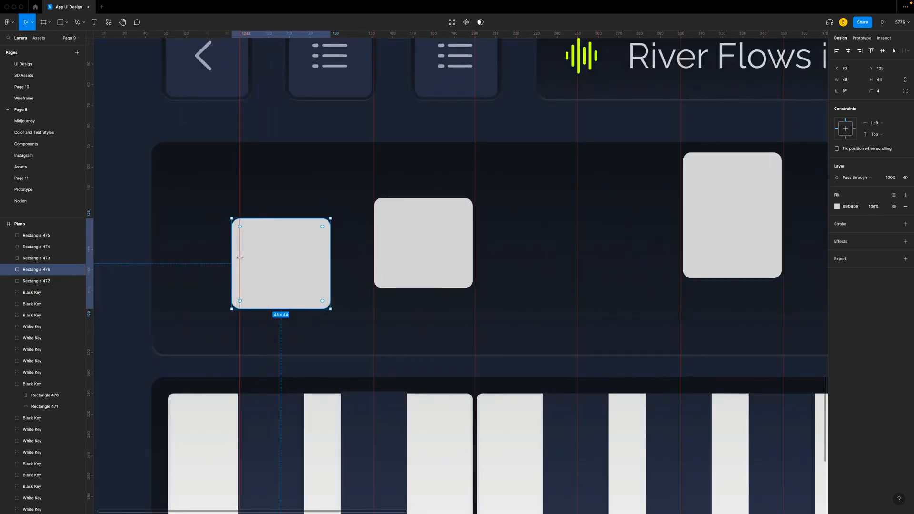
left_click(285, 328)
left_click_drag(373, 257, 304, 269)
left_click(281, 270)
left_click(856, 83)
key("Return")
scroll(269, 255, "down", 5)
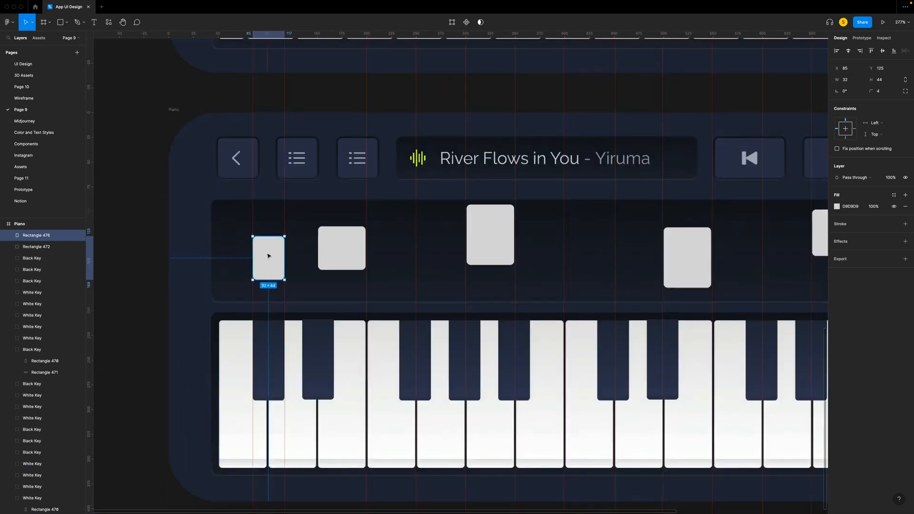
- Copy the 32-wide note and place it above the third-last black key, between the two rightmost white-key notes
scroll(248, 270, "up", 2)
left_click_drag(247, 270, 558, 271)
scroll(559, 271, "right", 6)
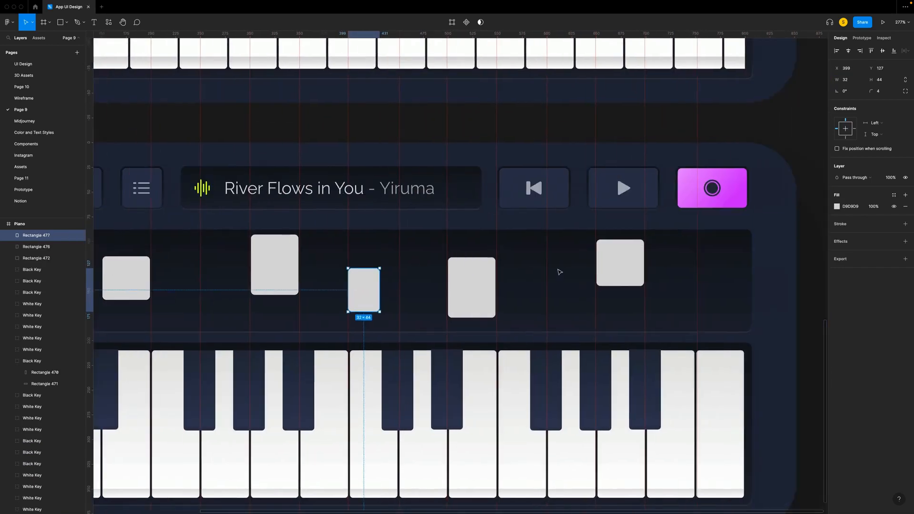
left_click_drag(262, 294, 437, 308)
scroll(442, 294, "up", 5)
scroll(437, 444, "down", 8)
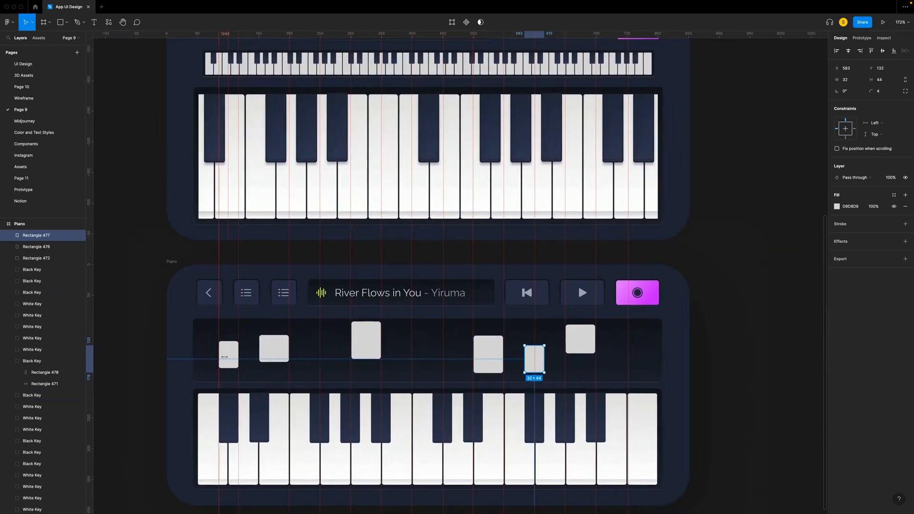
- Fill the first three notes from the left with the Gradient Yellow-Green, Gradient Pink and Gradient Blue styles
left_click(227, 359)
left_click(894, 195)
left_click(877, 238)
key("Tab")
left_click(893, 195)
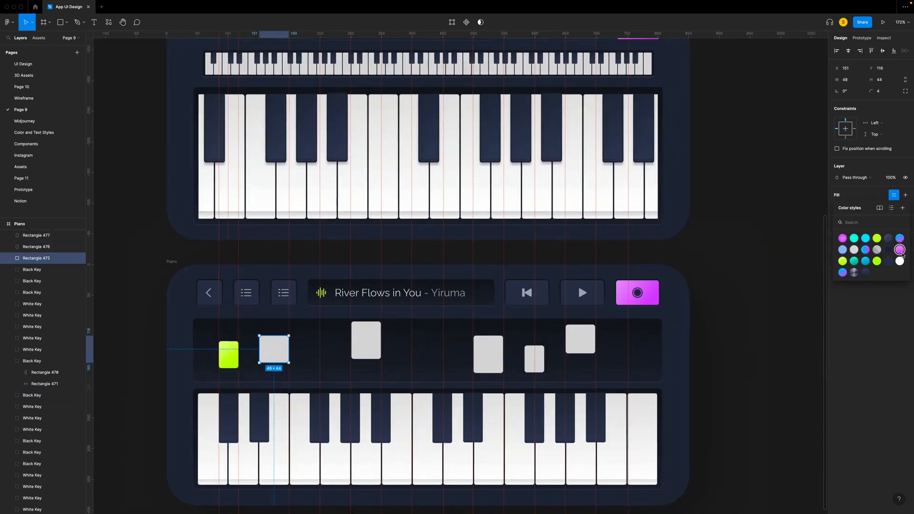
left_click(842, 238)
key("Tab")
left_click(894, 194)
left_click(865, 261)
- Fill the remaining three notes, left to right, with the Gradient Pink, Gradient Blue and Gradient Yellow-Green styles
key("Tab")
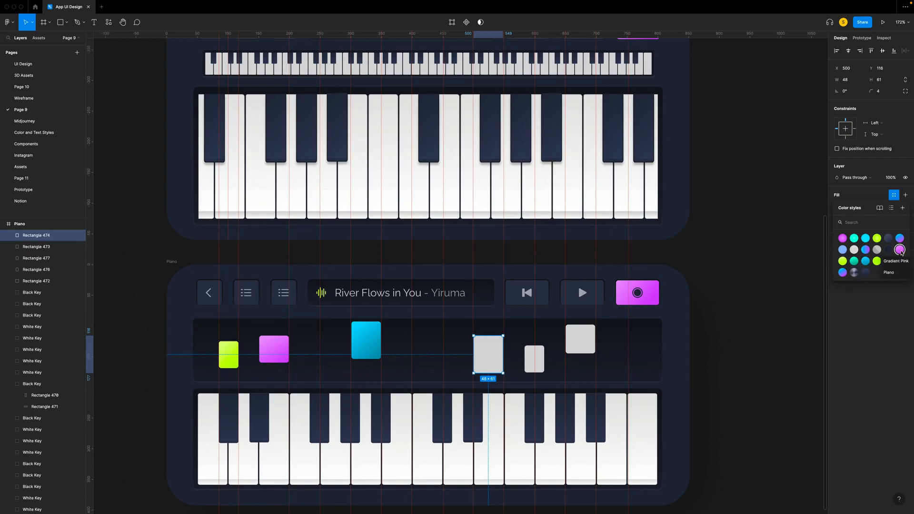
left_click(900, 250)
key("Tab")
left_click(893, 195)
left_click(865, 261)
key("Tab")
left_click(893, 195)
left_click(842, 261)
left_click(754, 398)
scroll(755, 398, "up", 3)
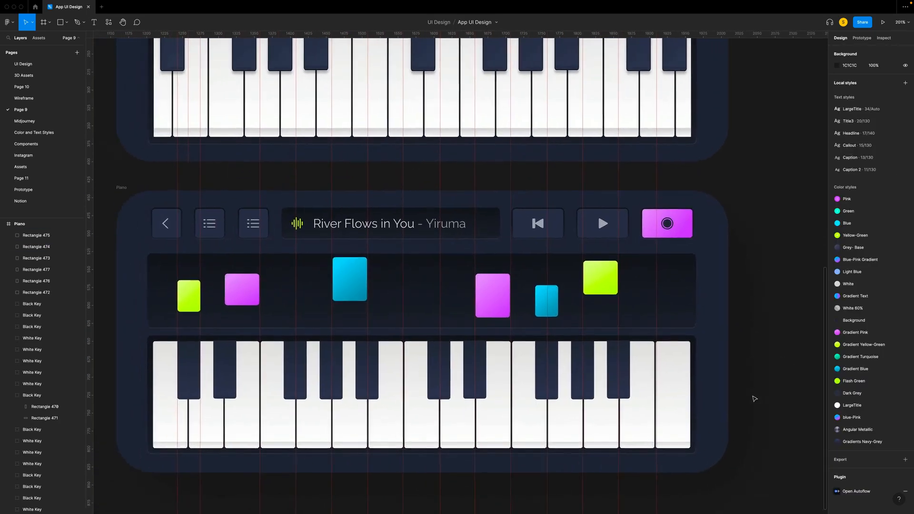
left_click(418, 309)
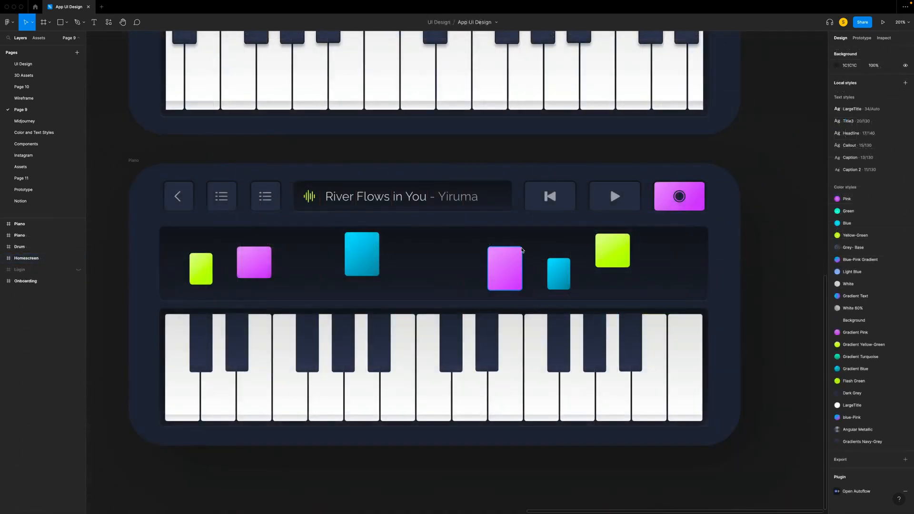
- Select all six coloured notes and frame them together with the dark panel behind them
left_click(508, 268)
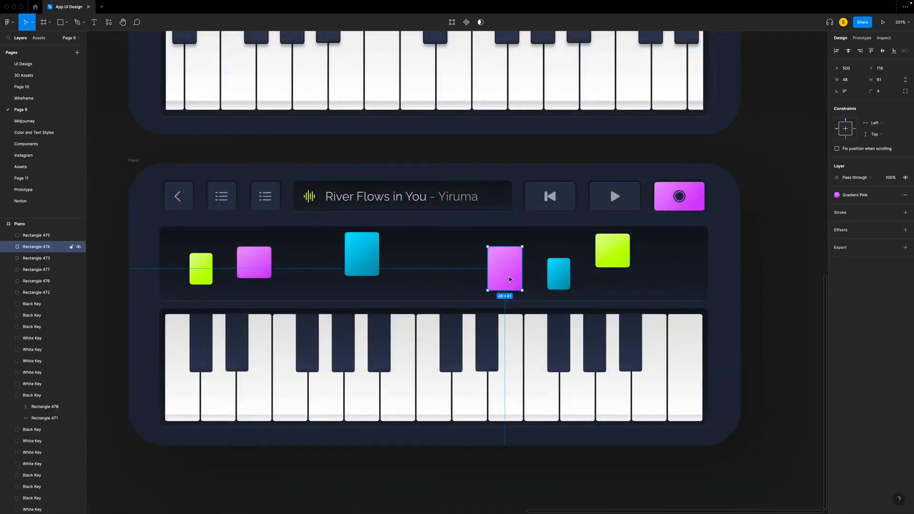
left_click(354, 255, "shift")
left_click(254, 263, "shift")
left_click(201, 268, "shift")
left_click(557, 273, "shift")
left_click(613, 250, "shift")
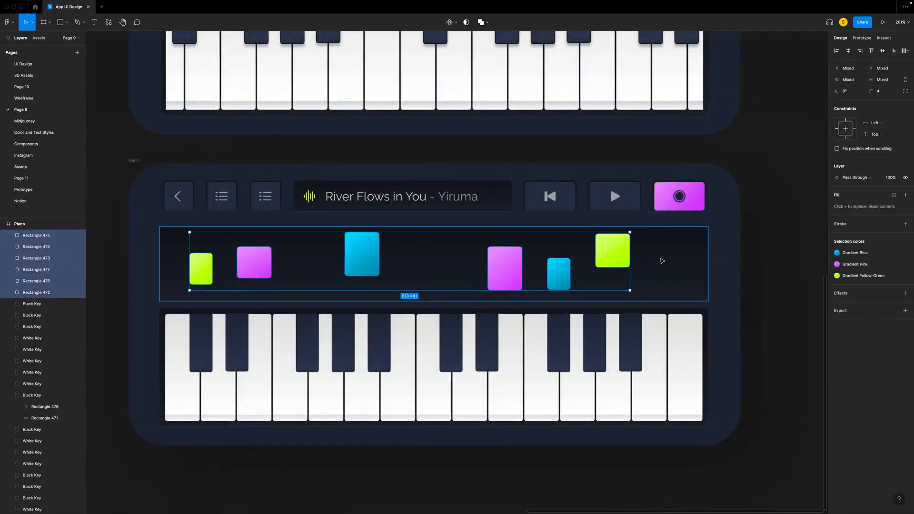
key("ctrl+alt+g")
right_click(662, 260)
left_click(681, 351)
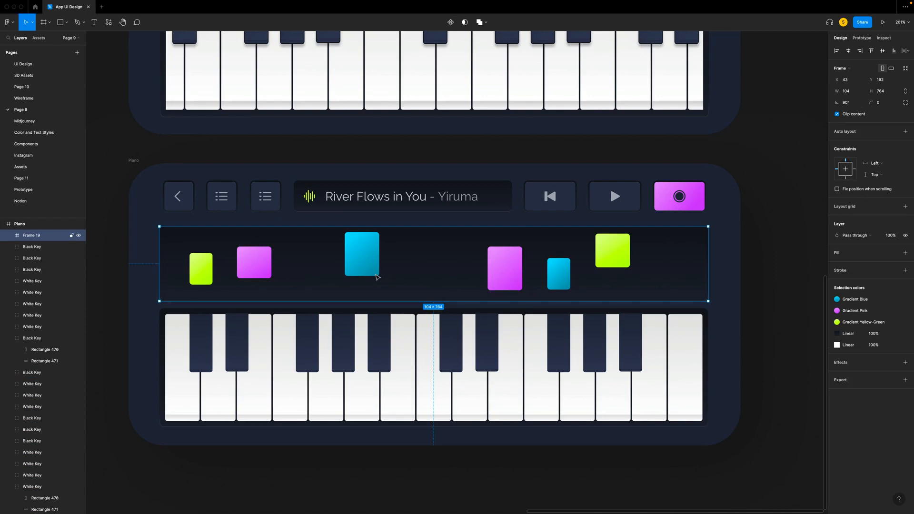
- Duplicate the tall pink note as a 17-high strip at the panel's base, with a layer blur of 30, and nudge it down
left_click(504, 275)
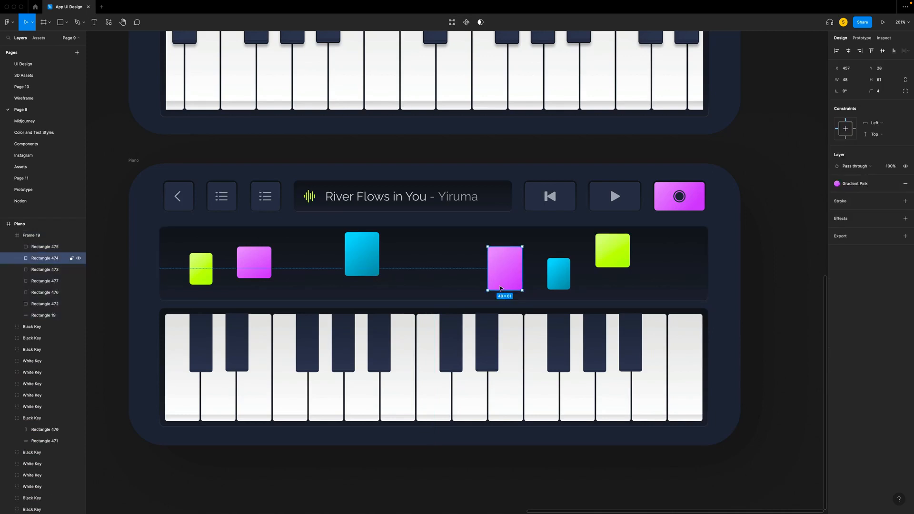
left_click_drag(502, 246, 503, 303)
left_click(905, 219)
left_click(860, 230)
left_click(853, 241)
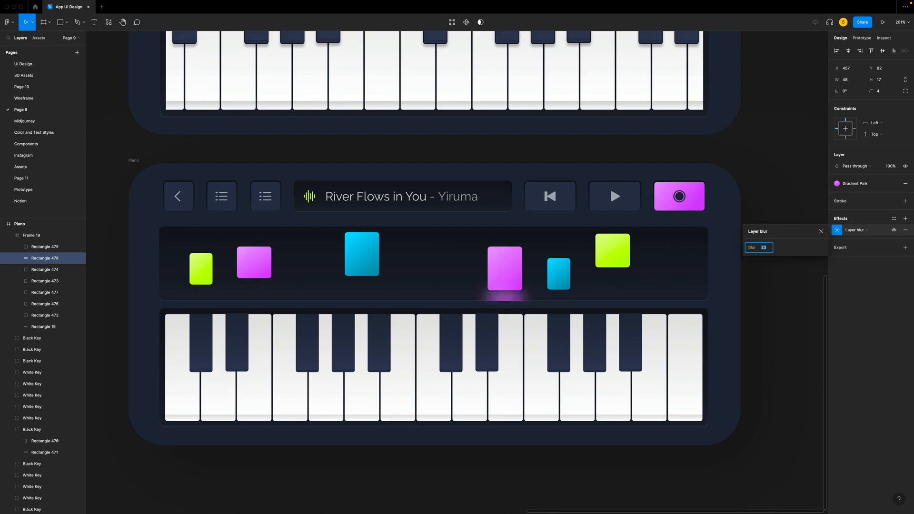
key("Up")
type("30")
key("Return")
left_click(573, 286)
key("shift+Down")
- Move the tall blue note down to the base of the dark panel
left_click(367, 251)
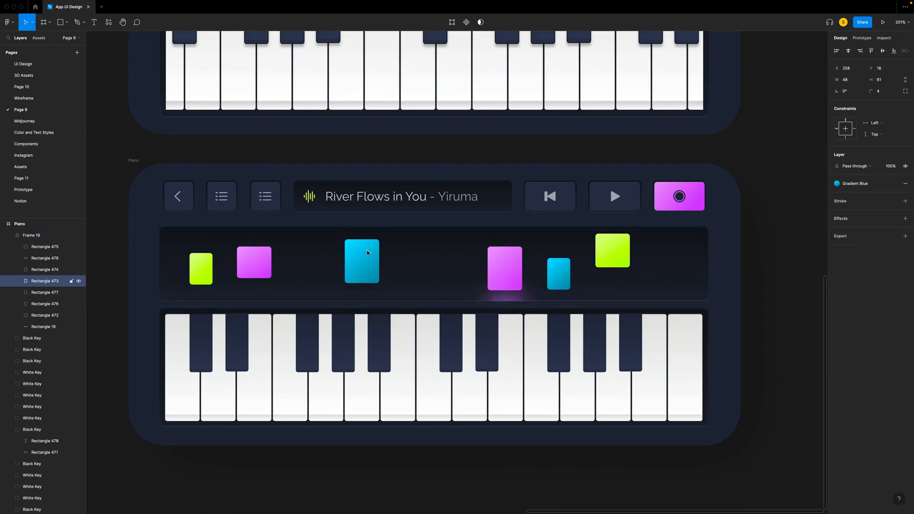
key("shift+Down")
key("shift+Down")
key("shift+Down")
key("Down")
key("Down")
key("Down")
key("Down")
key("Down")
- Duplicate the tall blue note as a 16-high strip with a layer blur of 30, and lower it by 10
left_click_drag(363, 258, 363, 291)
left_click(905, 219)
left_click(859, 231)
left_click(864, 248)
left_click(860, 231)
left_click(863, 221)
left_click(837, 230)
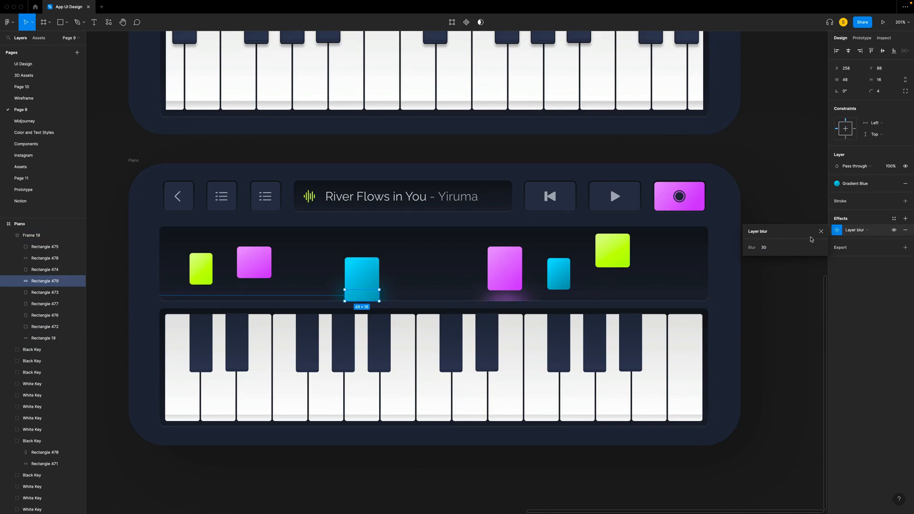
key("Escape")
key("shift+Down")
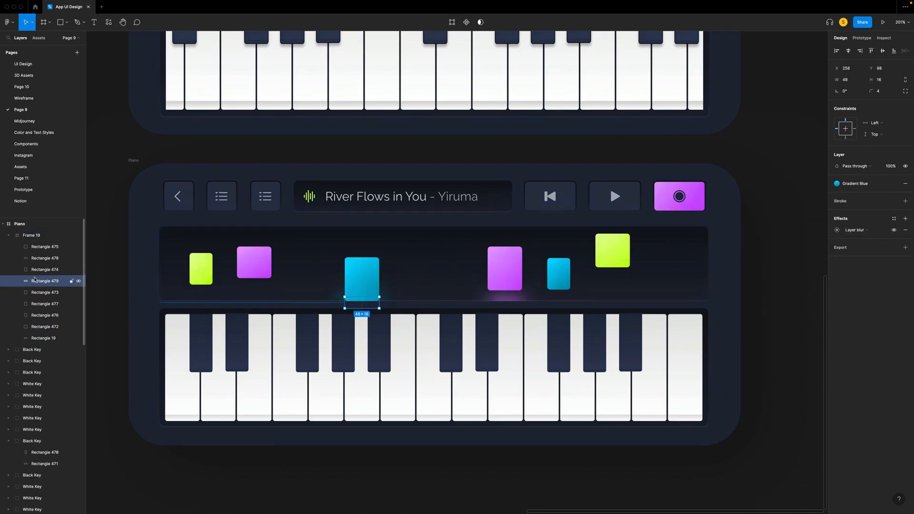
- Change the second list button on the River Flows in You screen to the Recording variant
scroll(278, 229, "up", 1)
double_click(278, 230)
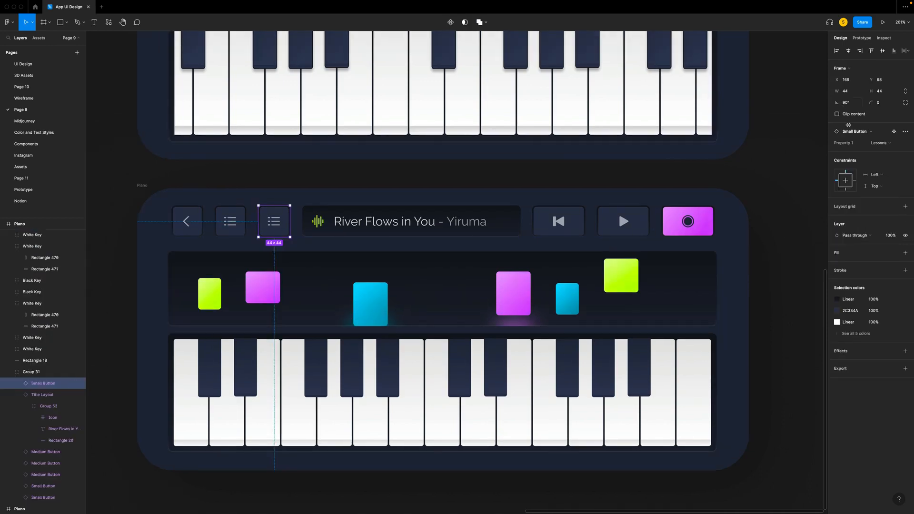
left_click(876, 143)
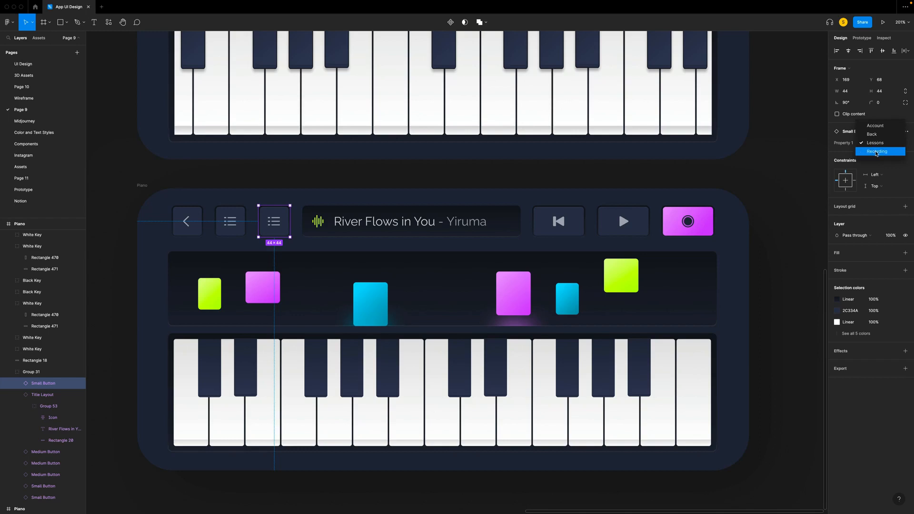
left_click(877, 151)
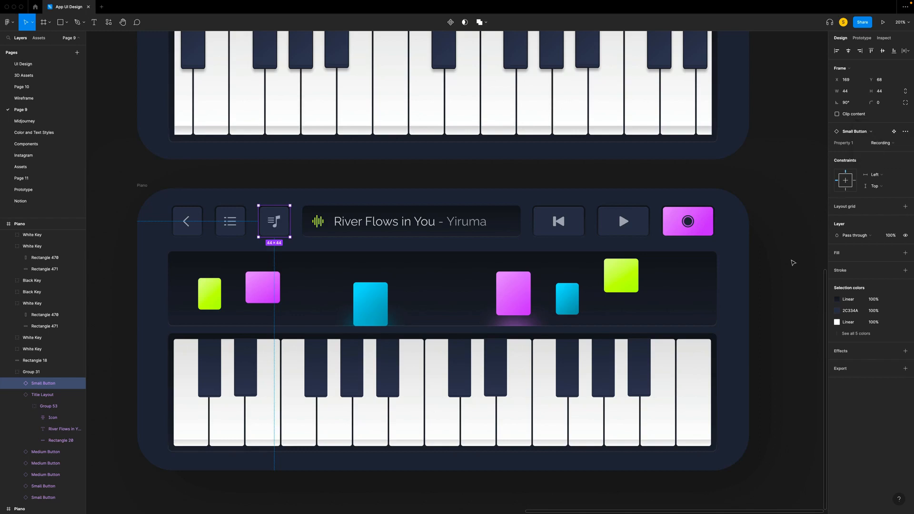
left_click(793, 263)
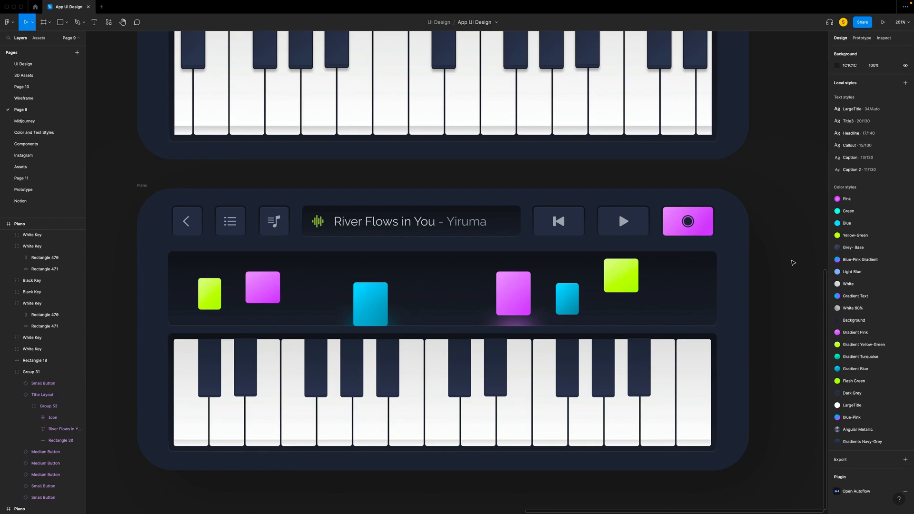
scroll(793, 262, "up", 3)
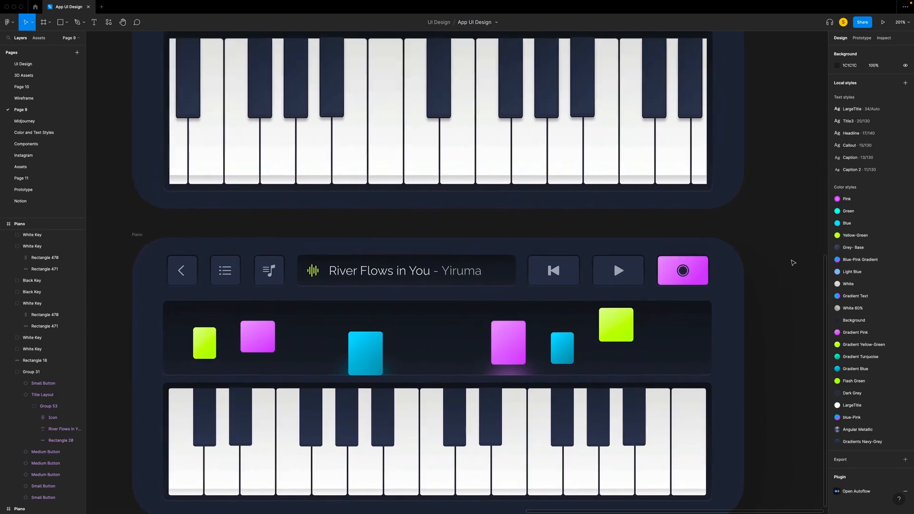
scroll(792, 263, "up", 5)
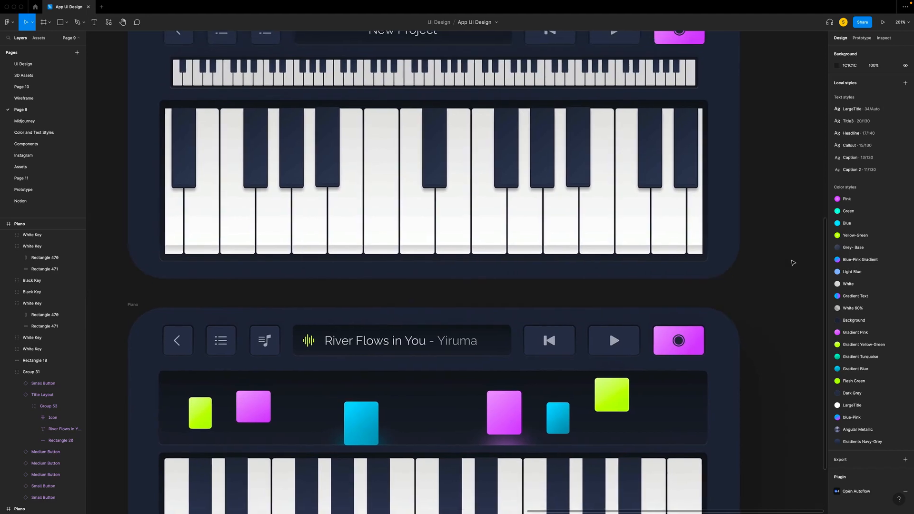
scroll(793, 263, "up", 5)
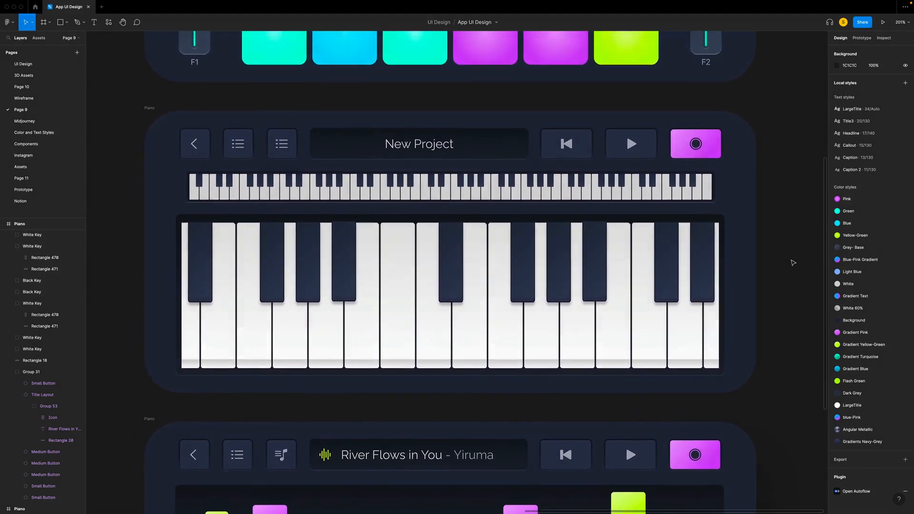